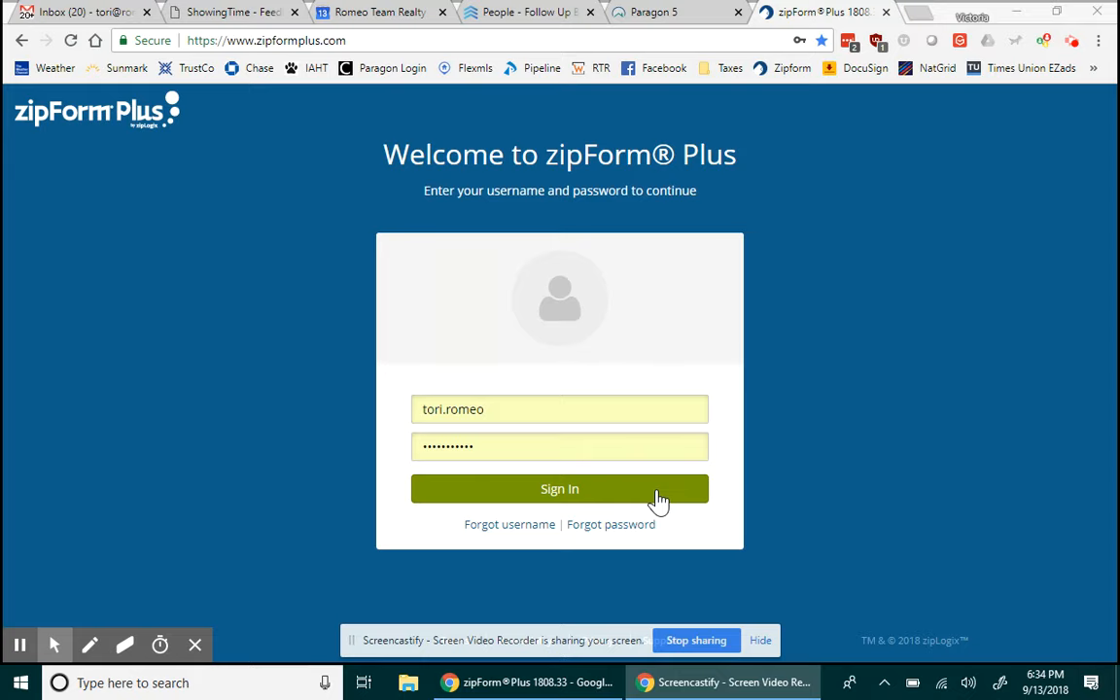
- Sign in on the zipForm Plus welcome page to reach the Transactions dashboard
left_click(658, 492)
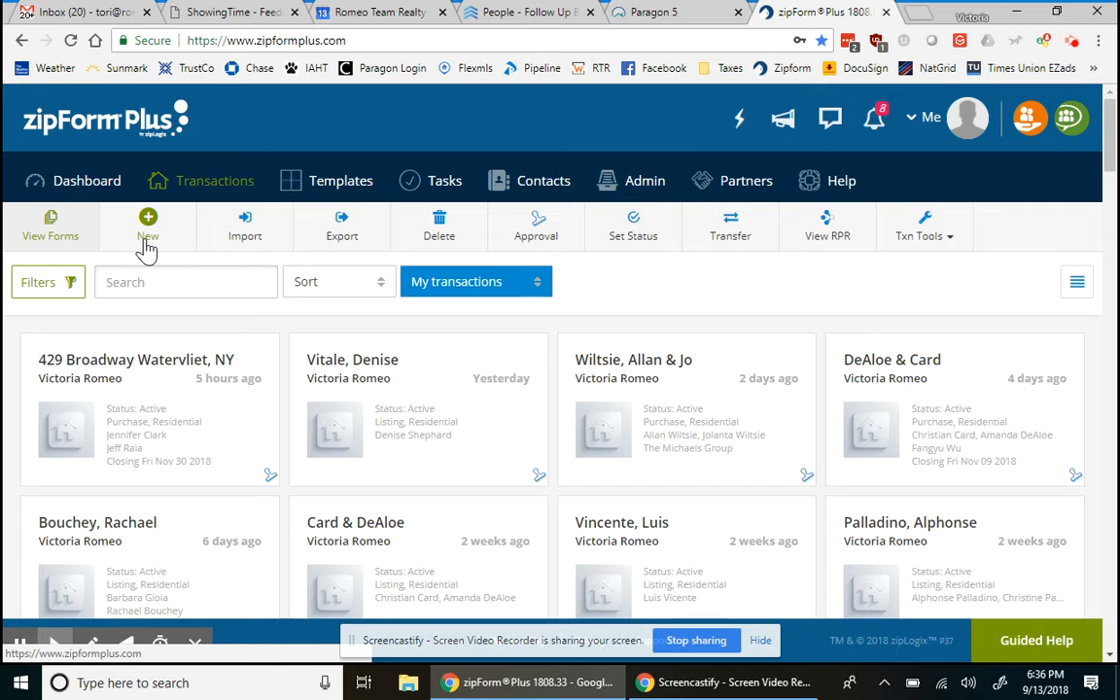
- Create a Residential purchase transaction for the two buyers using the Global - Conventional Purchase Contract template
left_click(146, 245)
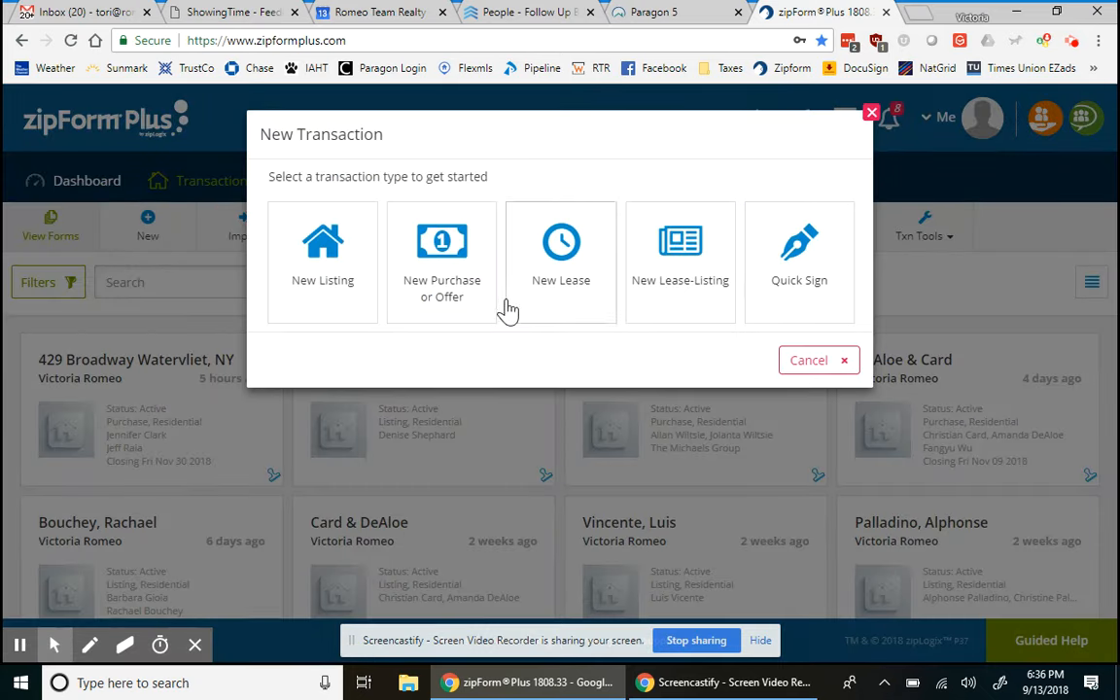
left_click(447, 310)
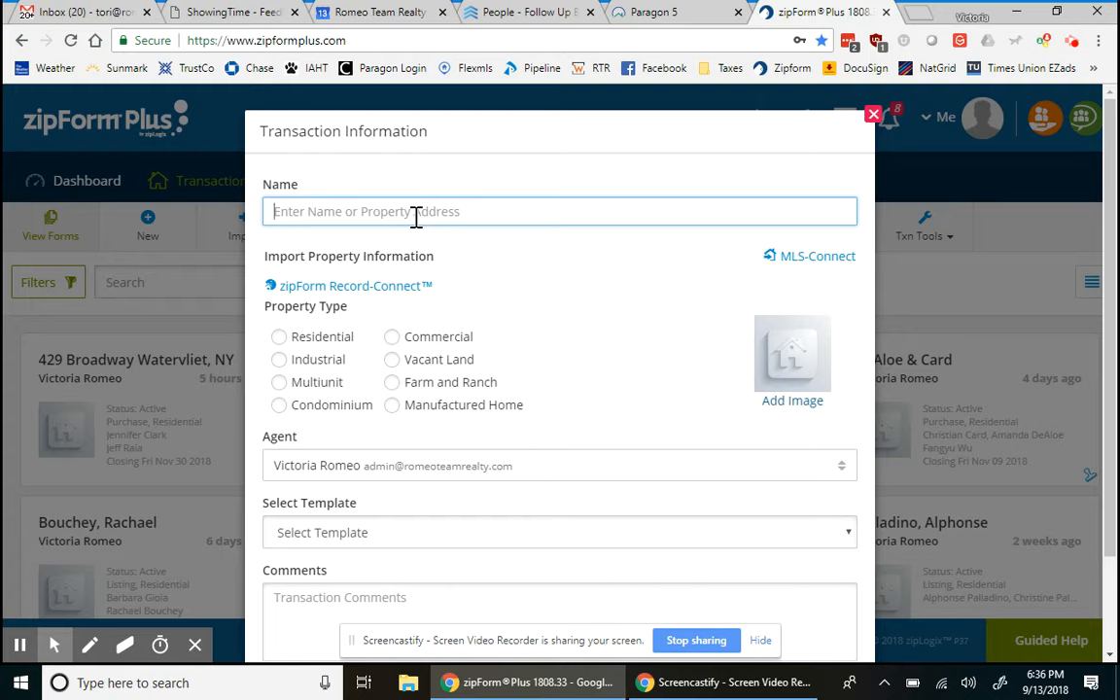
type("Doe, ")
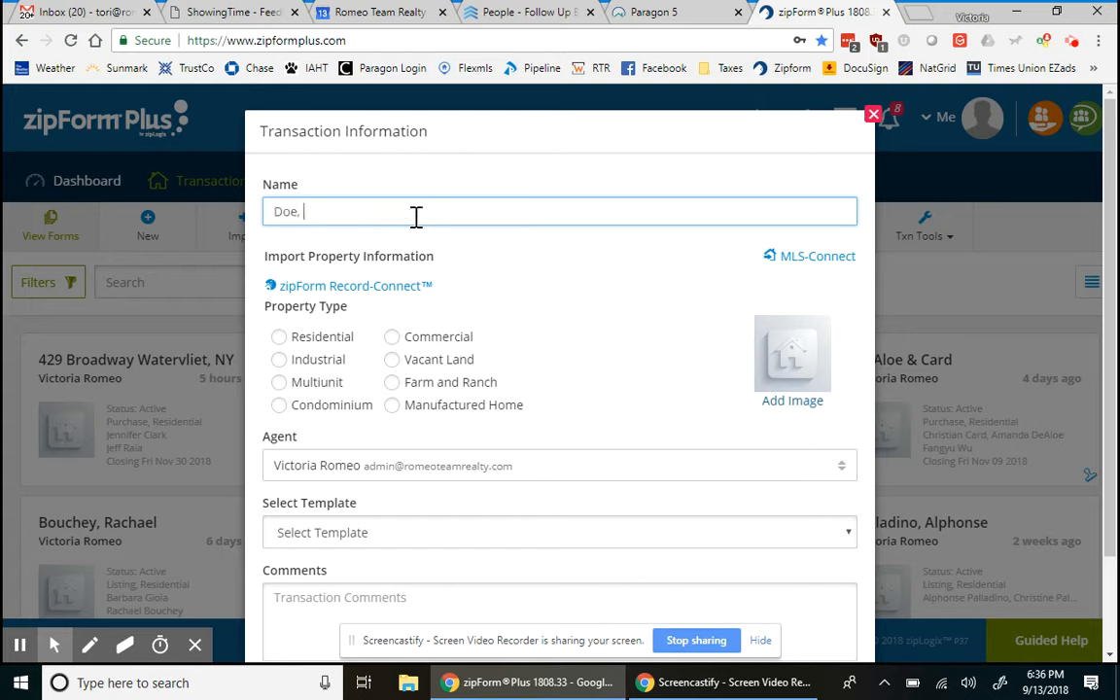
type("John & Jane")
left_click(279, 336)
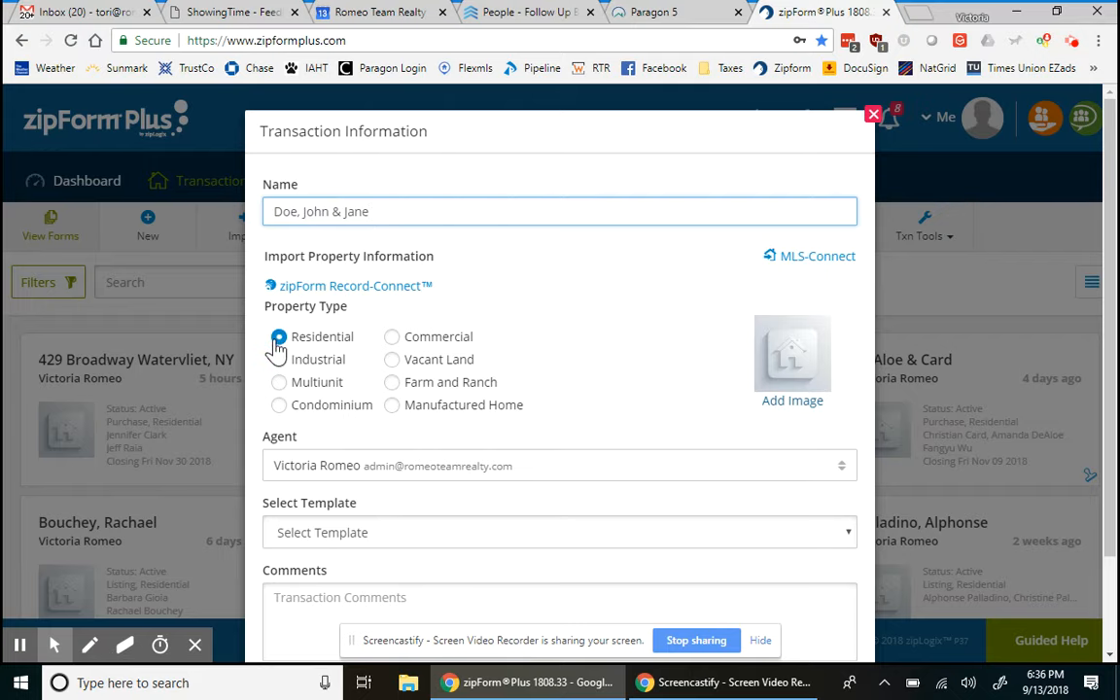
scroll(447, 459, "down", 1)
scroll(452, 457, "down", 1)
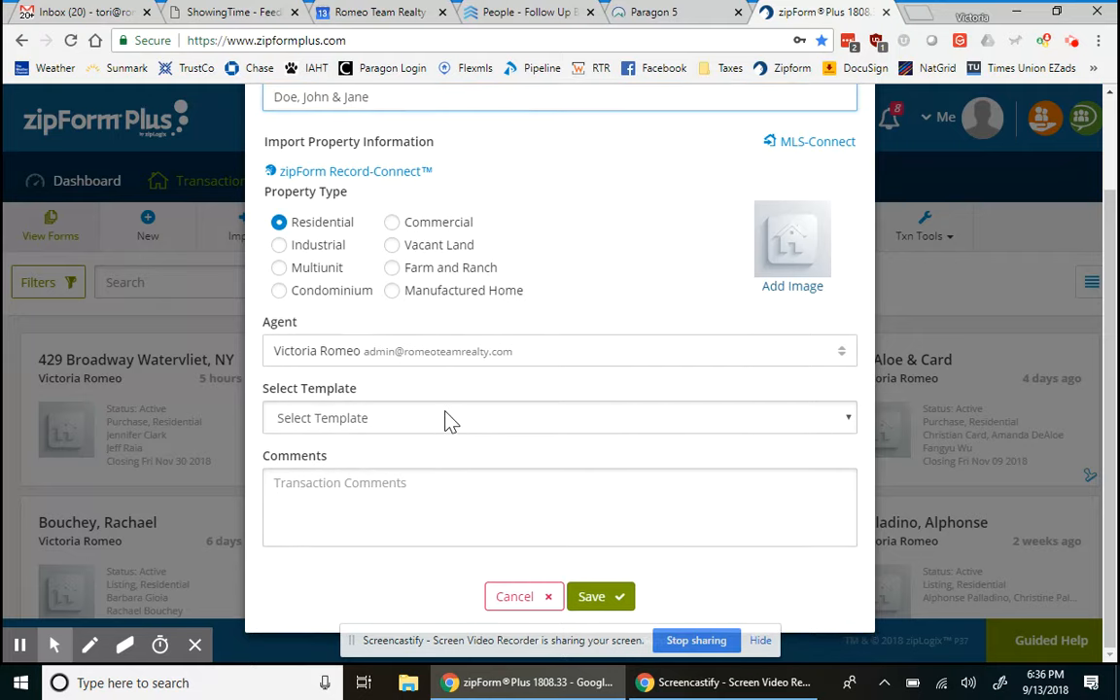
left_click(447, 420)
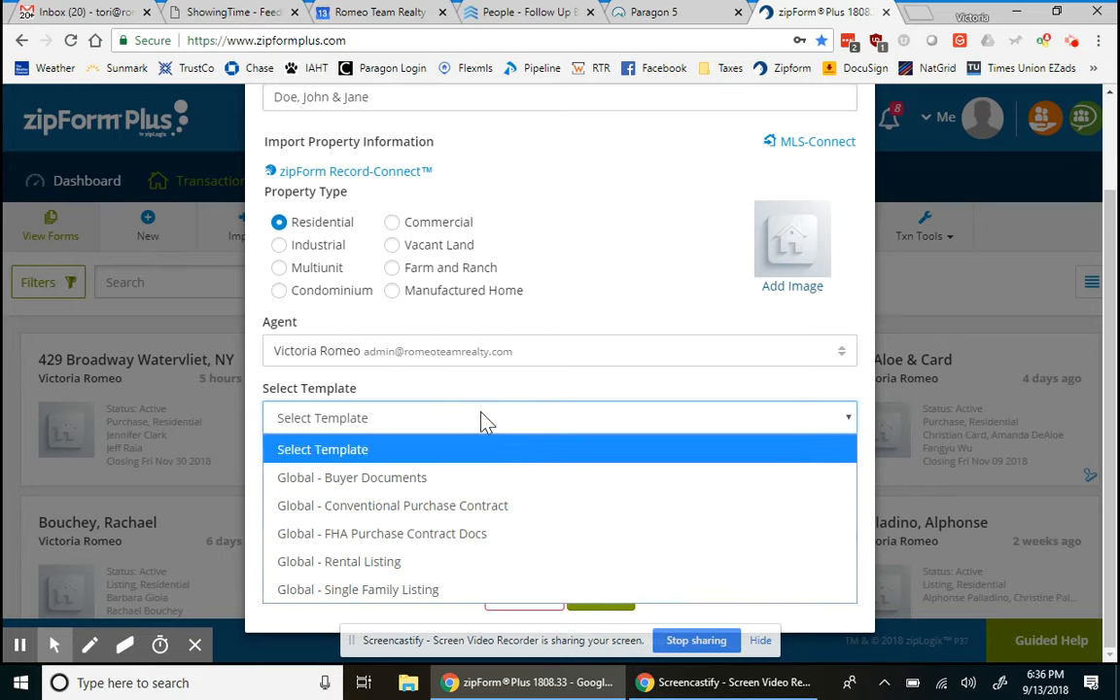
left_click(428, 515)
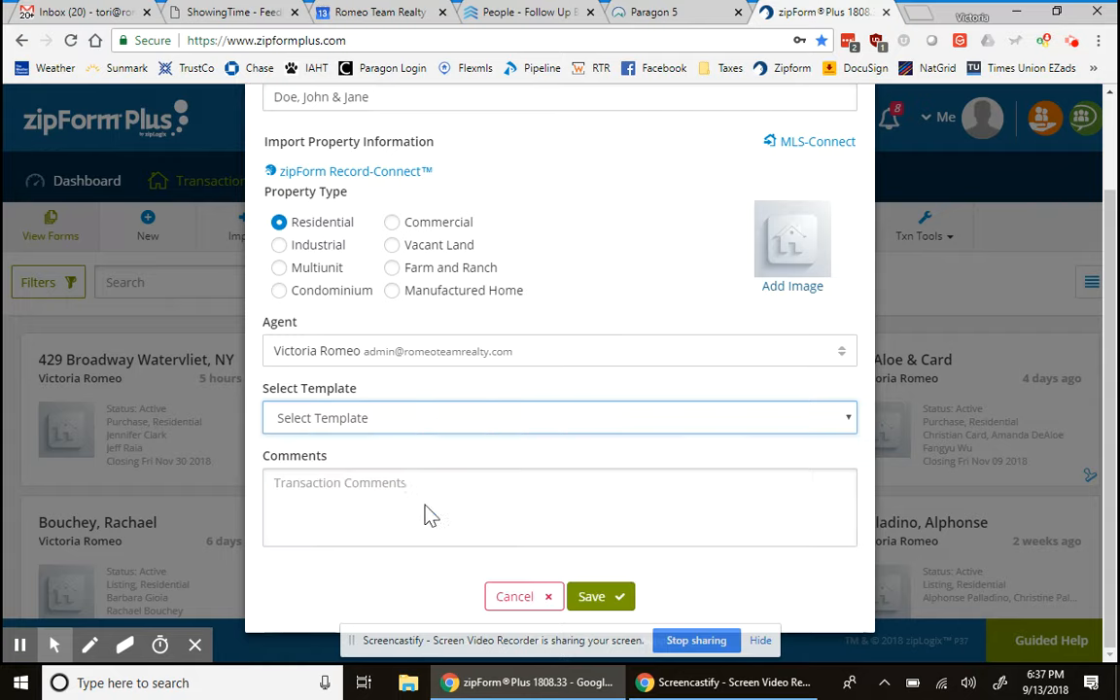
left_click(601, 597)
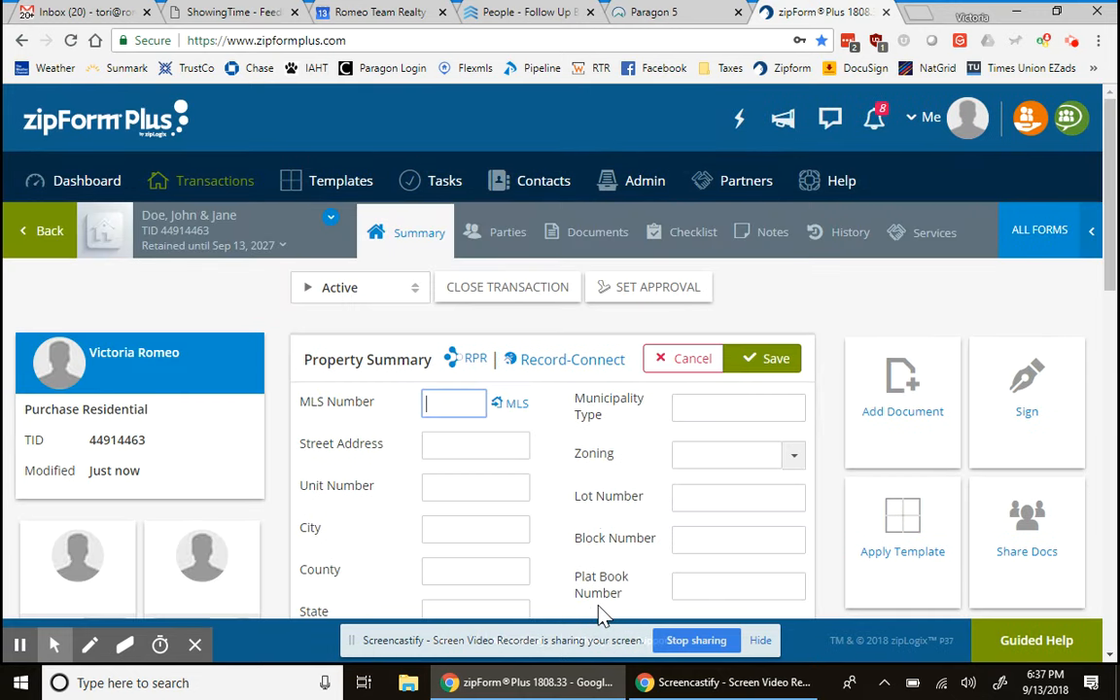
- Show the transaction's Documents page with the NY Disclosure Form and purchase contract thumbnails
left_click(569, 243)
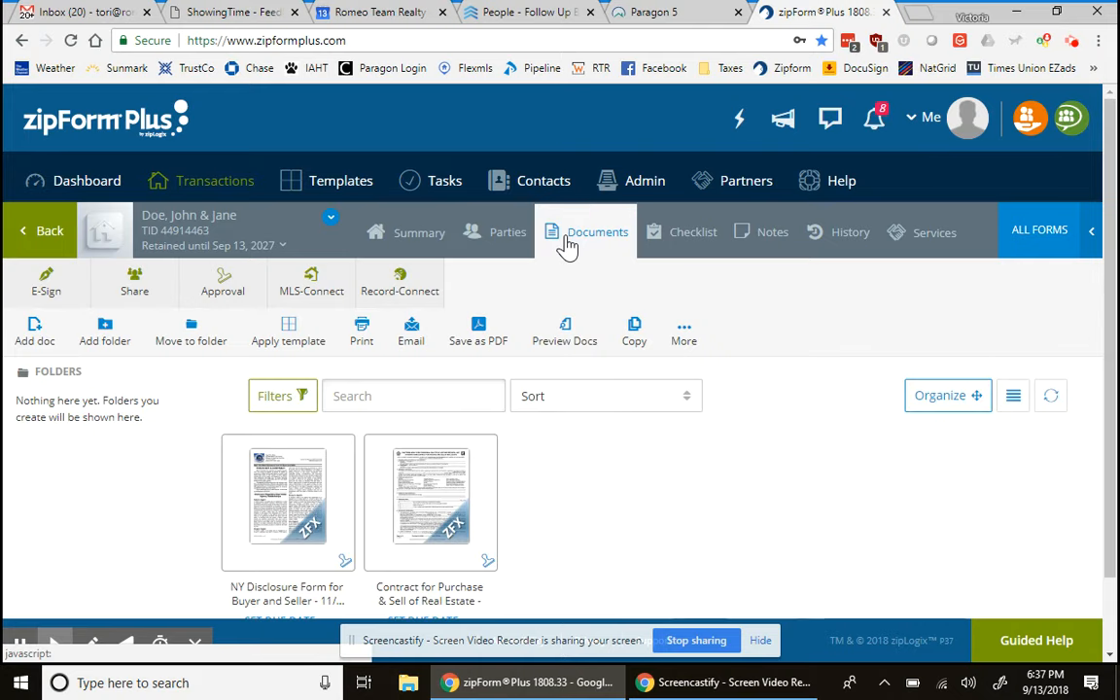
scroll(706, 557, "down", 1)
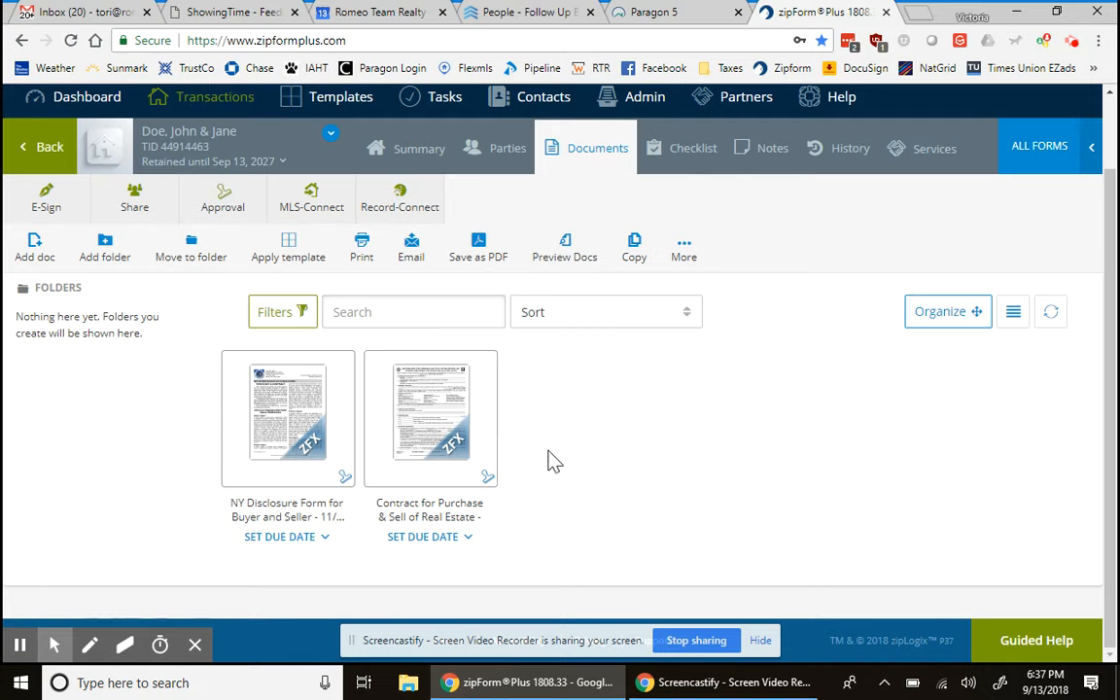
mouse_move(306, 400)
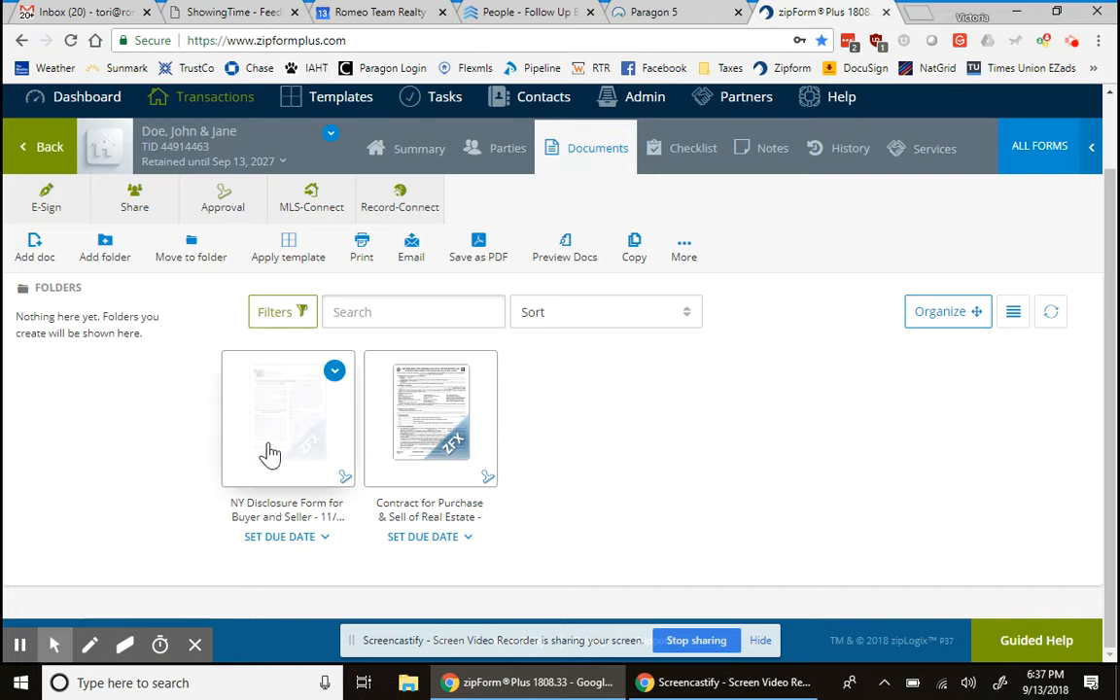
- Open the NY Disclosure Form and scroll down to the licensee and Buyer's agent section
left_click(296, 426)
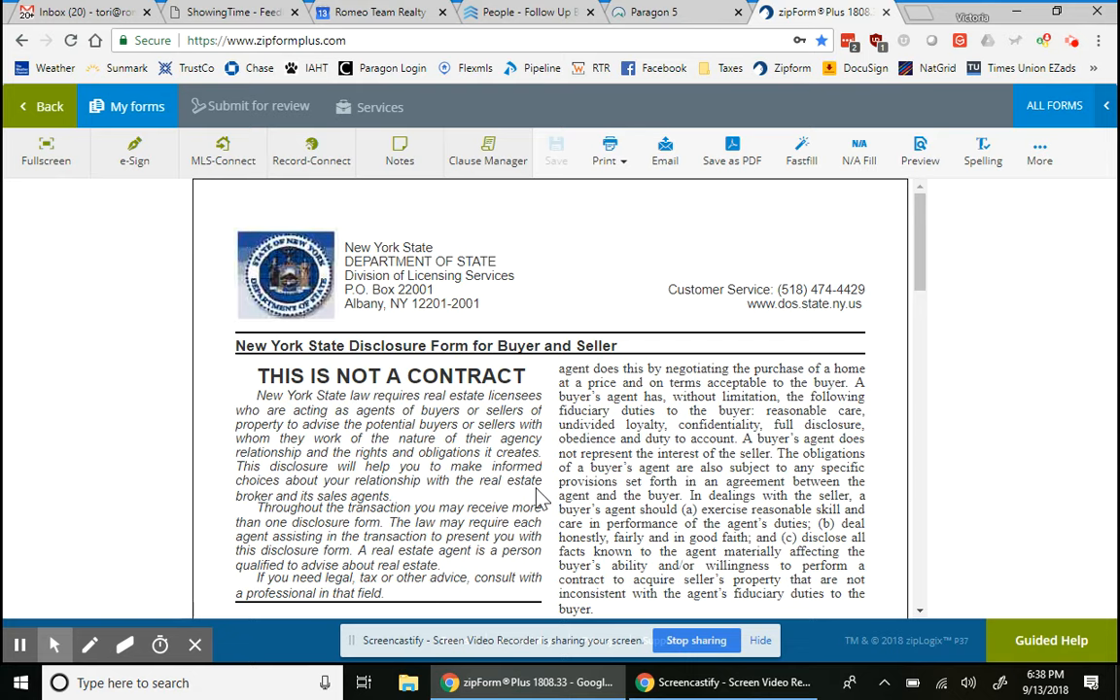
scroll(541, 498, "down", 2)
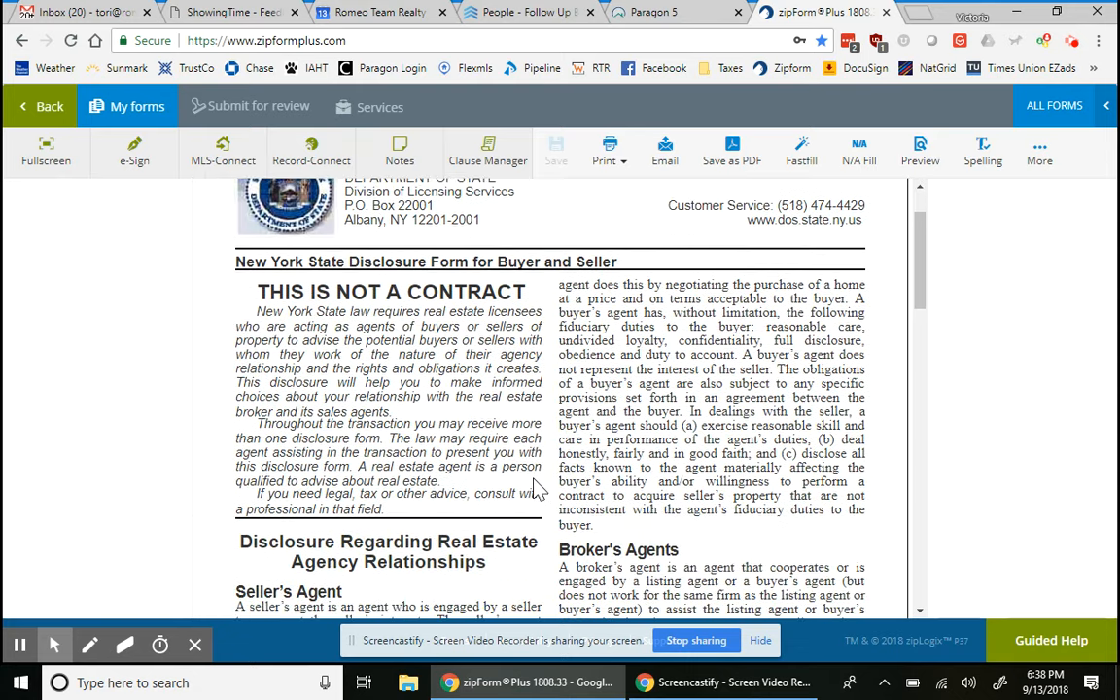
scroll(537, 487, "up", 2)
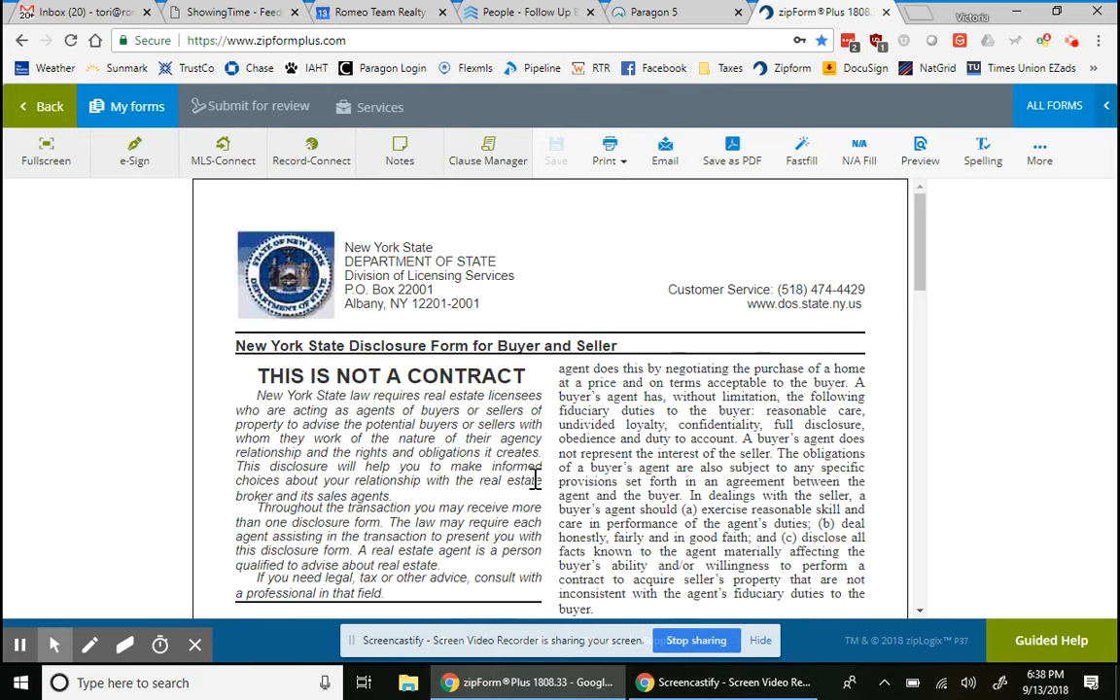
scroll(535, 480, "down", 8)
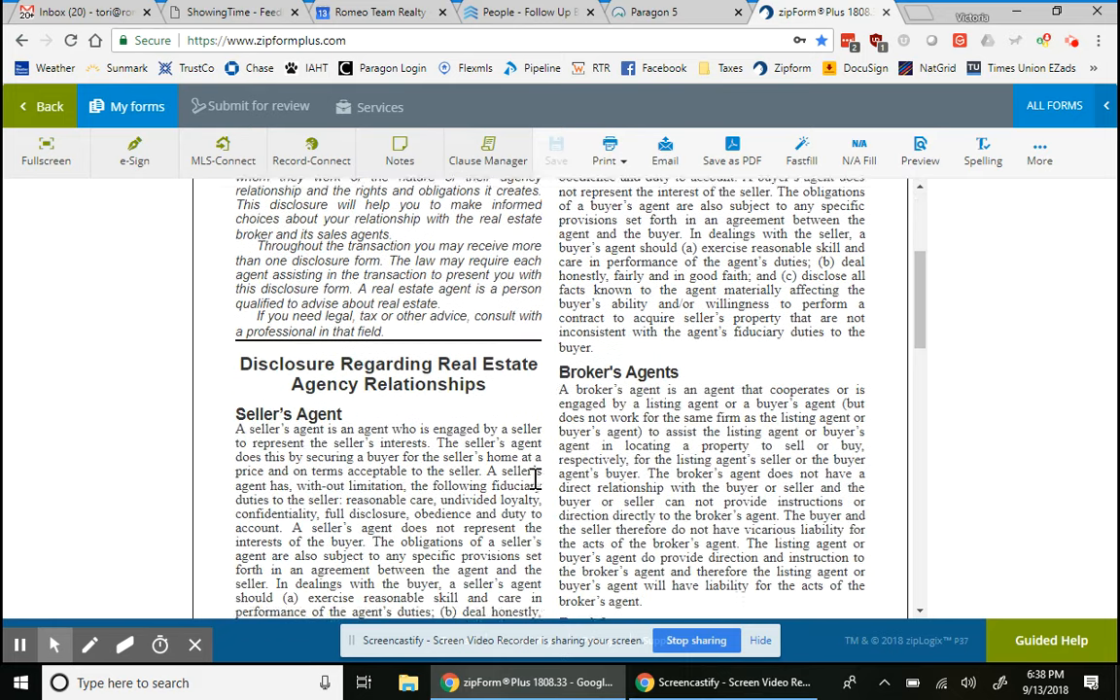
scroll(535, 477, "down", 9)
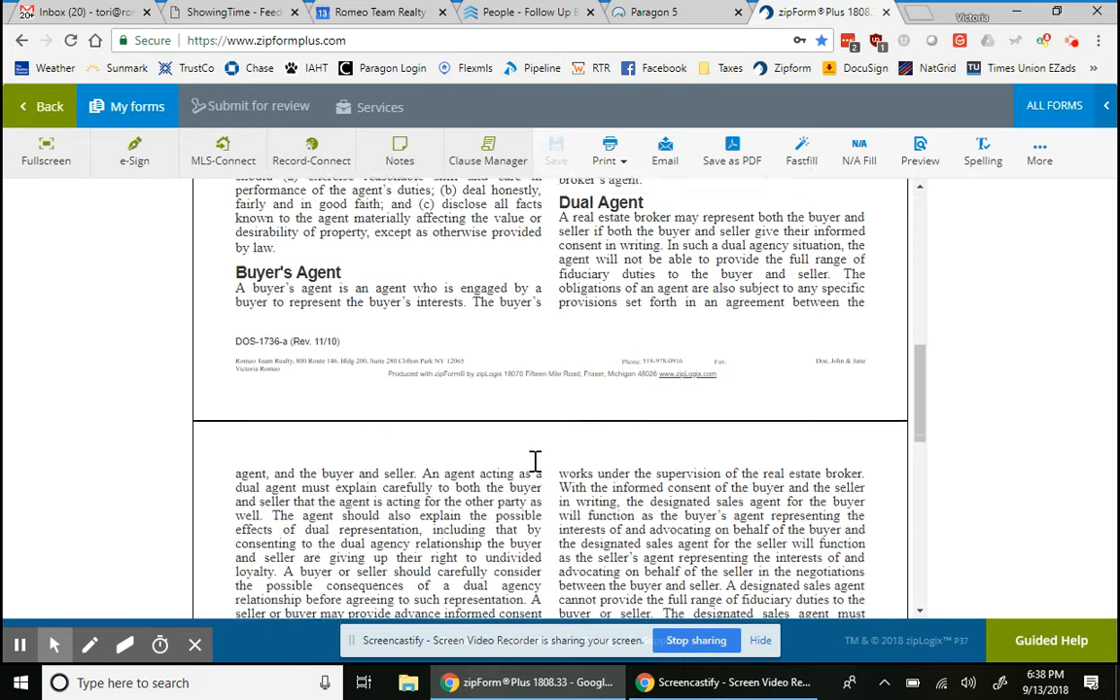
scroll(535, 462, "down", 10)
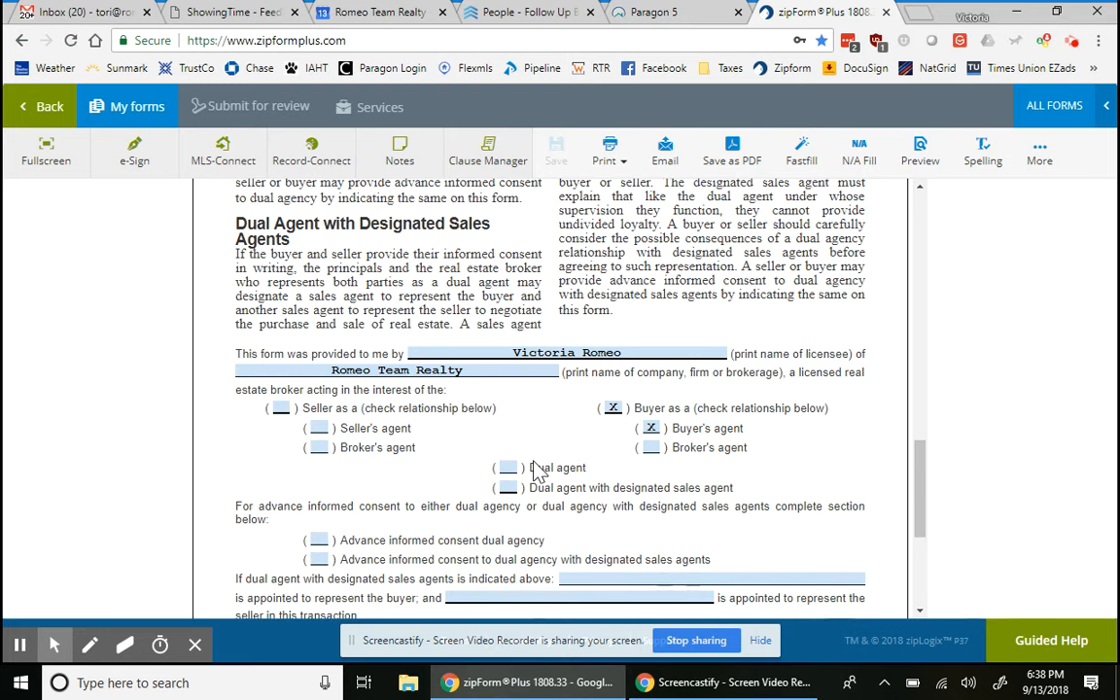
scroll(584, 496, "down", 1)
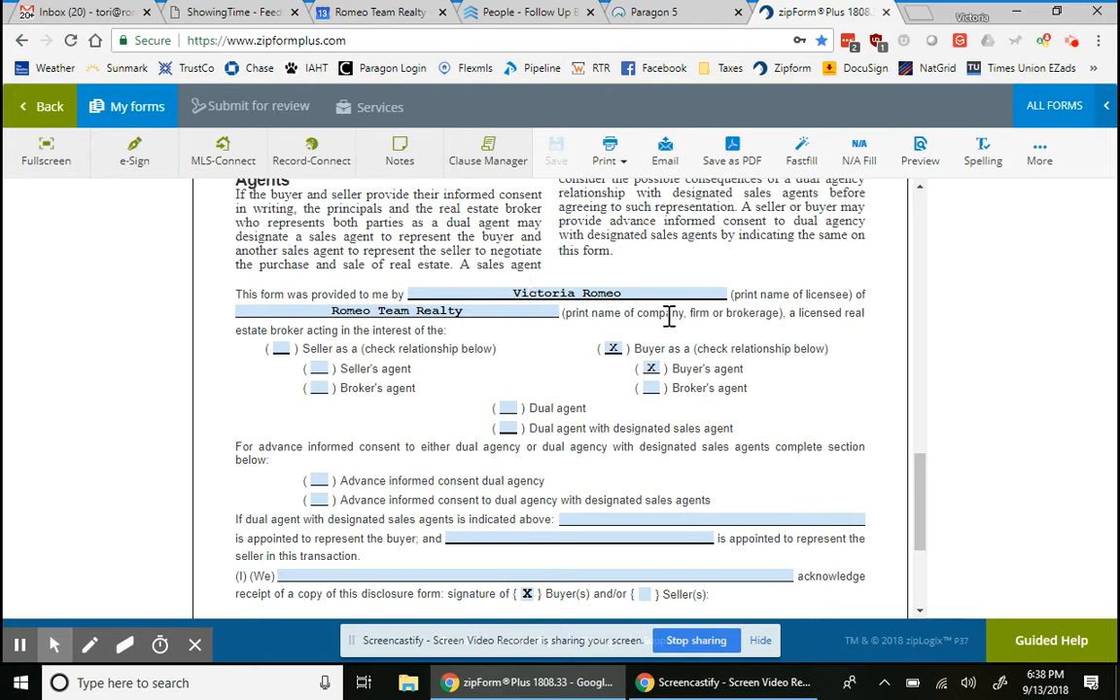
left_click(638, 294)
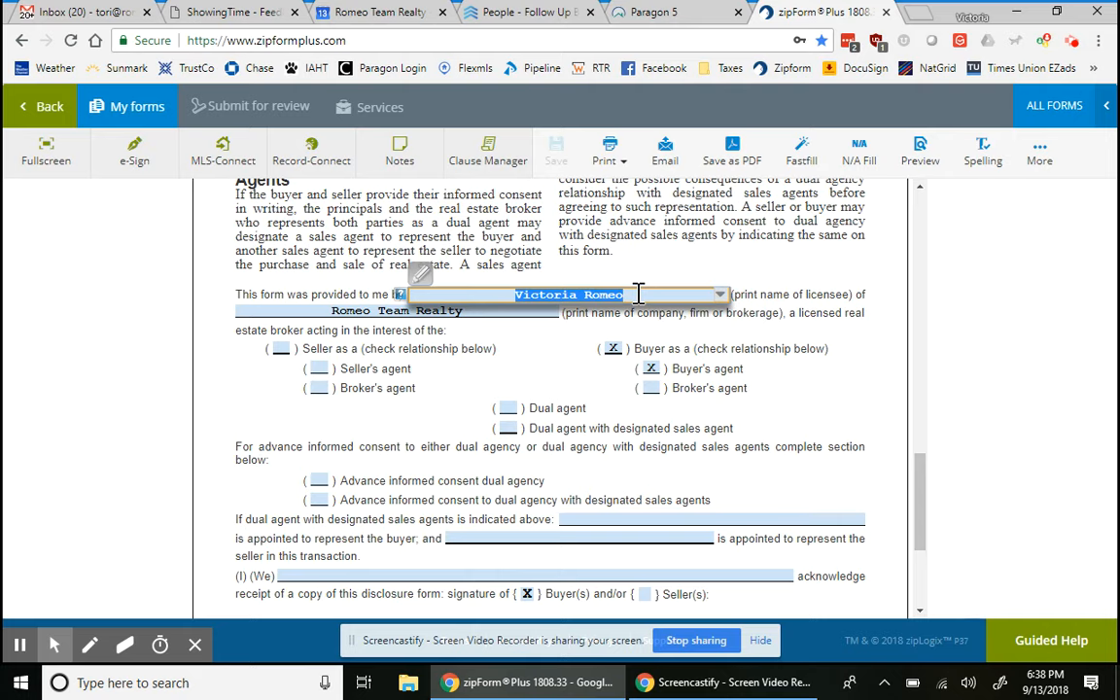
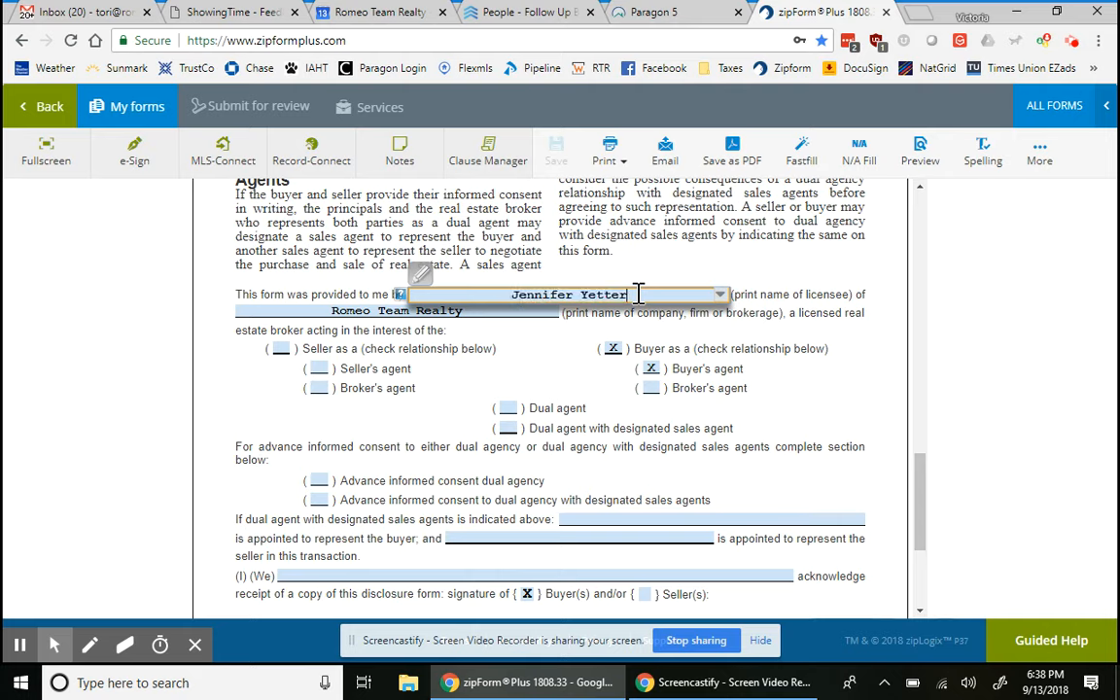
left_click(490, 330)
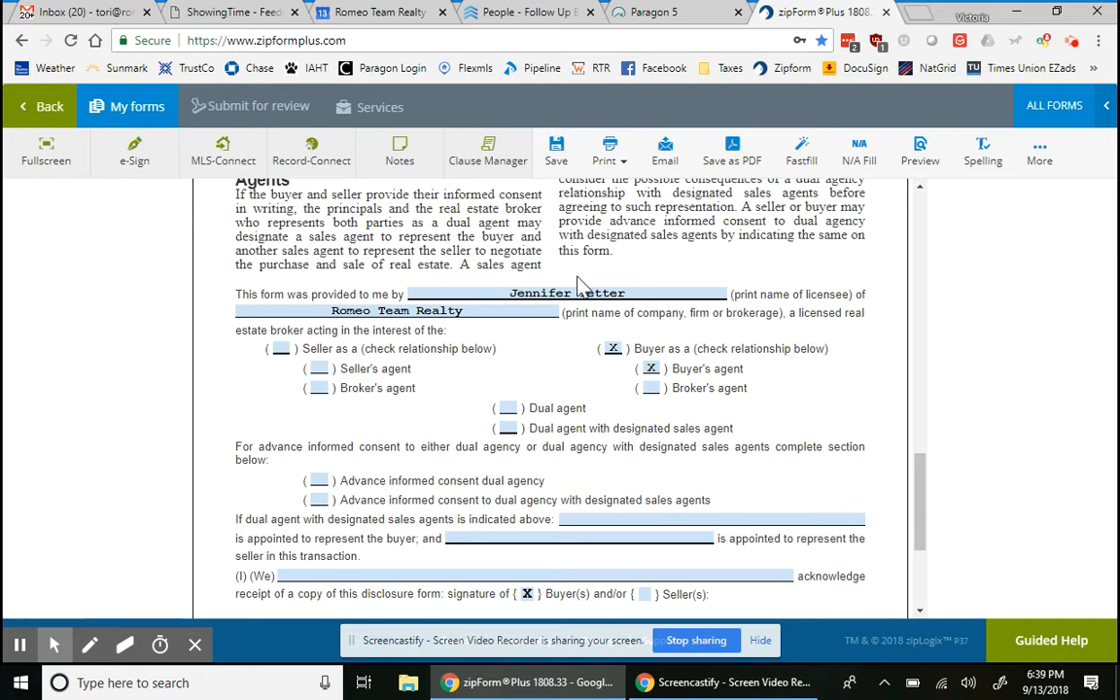
left_click(569, 293)
key("BackSpace")
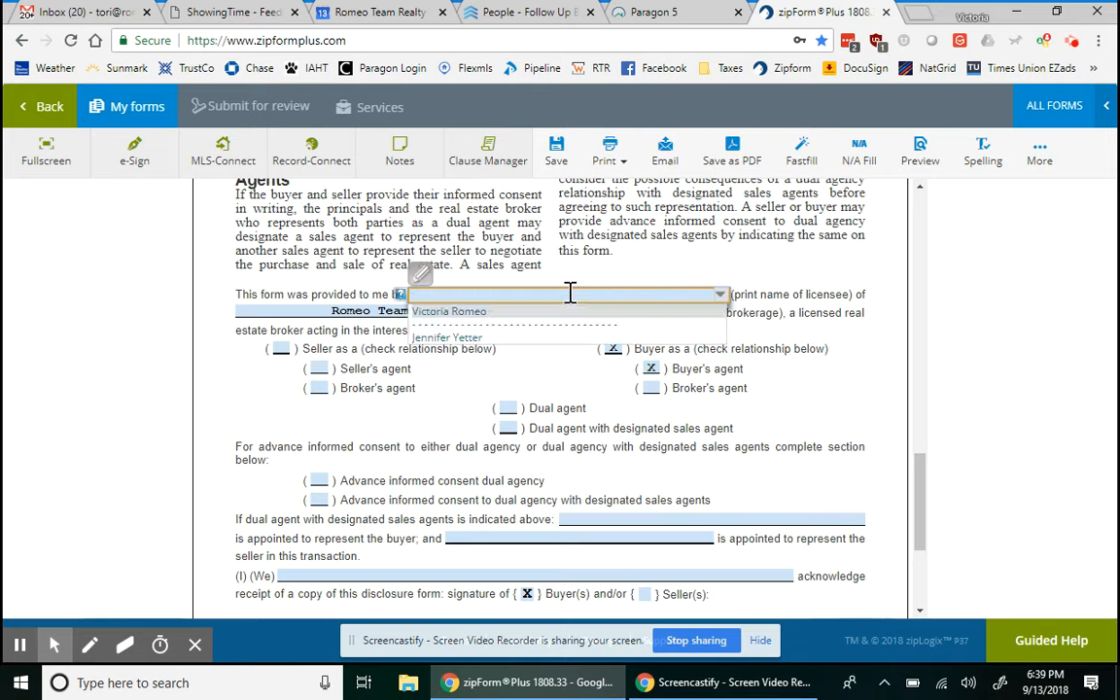
left_click(570, 293)
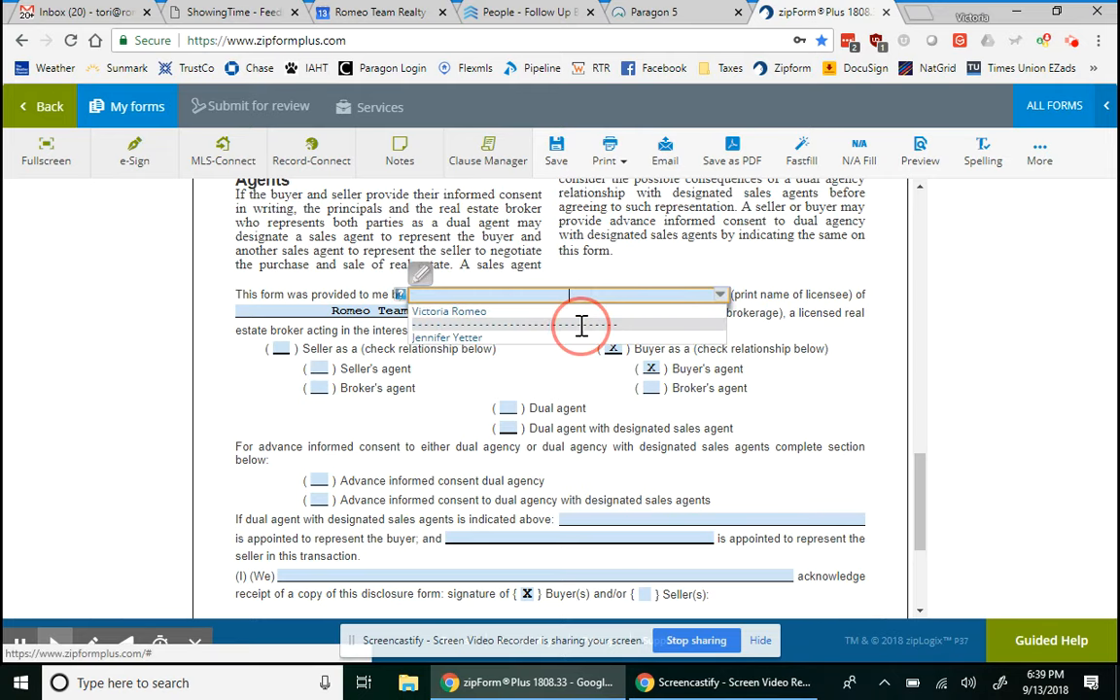
left_click(580, 312)
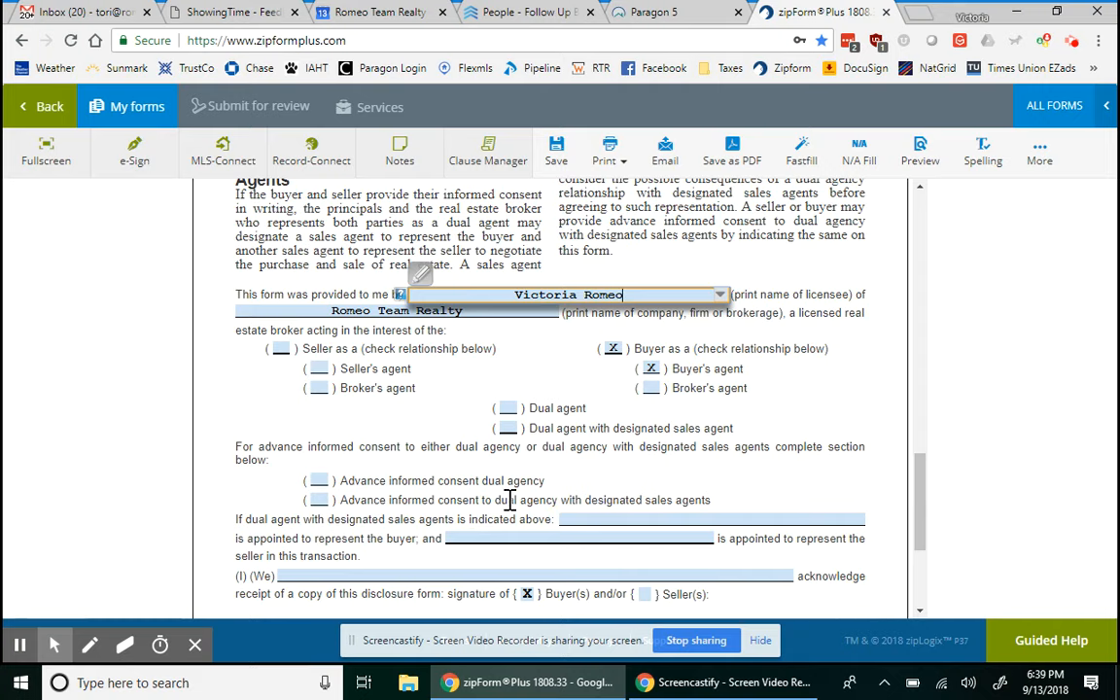
scroll(510, 500, "down", 2)
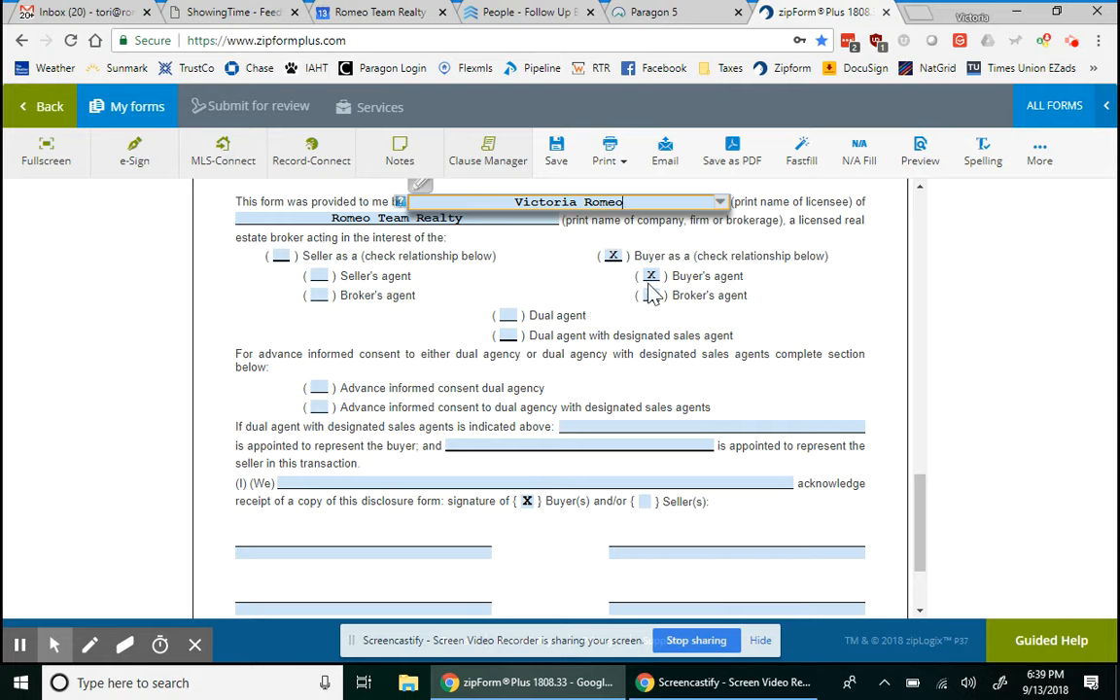
scroll(610, 521, "down", 2)
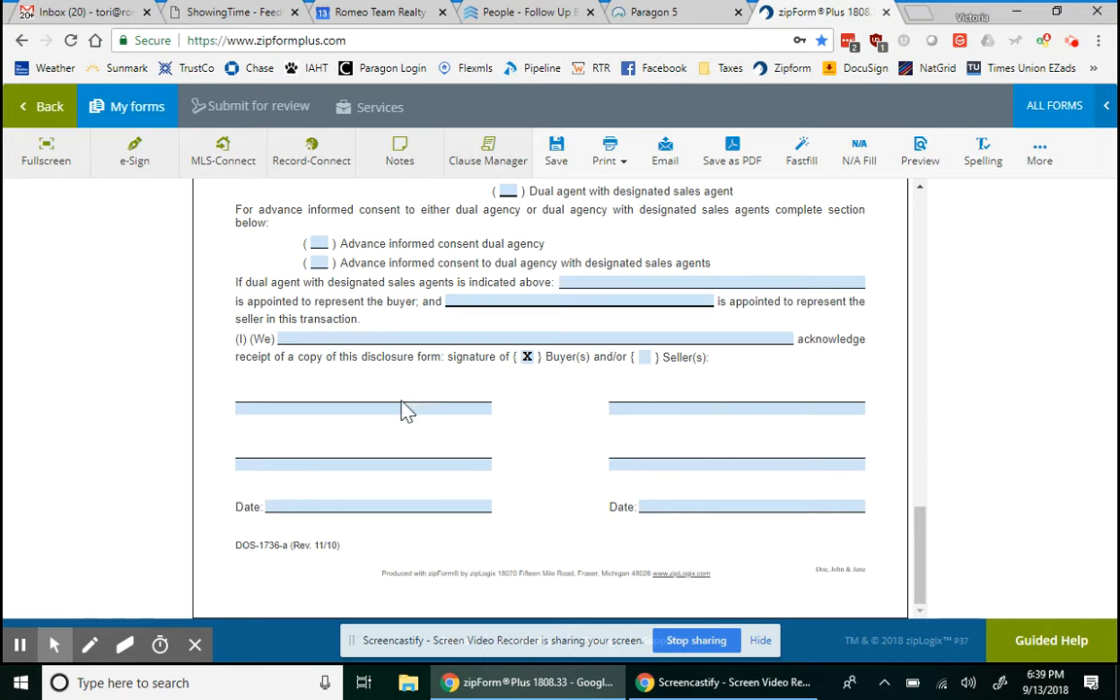
- Enter both buyers' names on the (I)(We) acknowledgment line
left_click(345, 340)
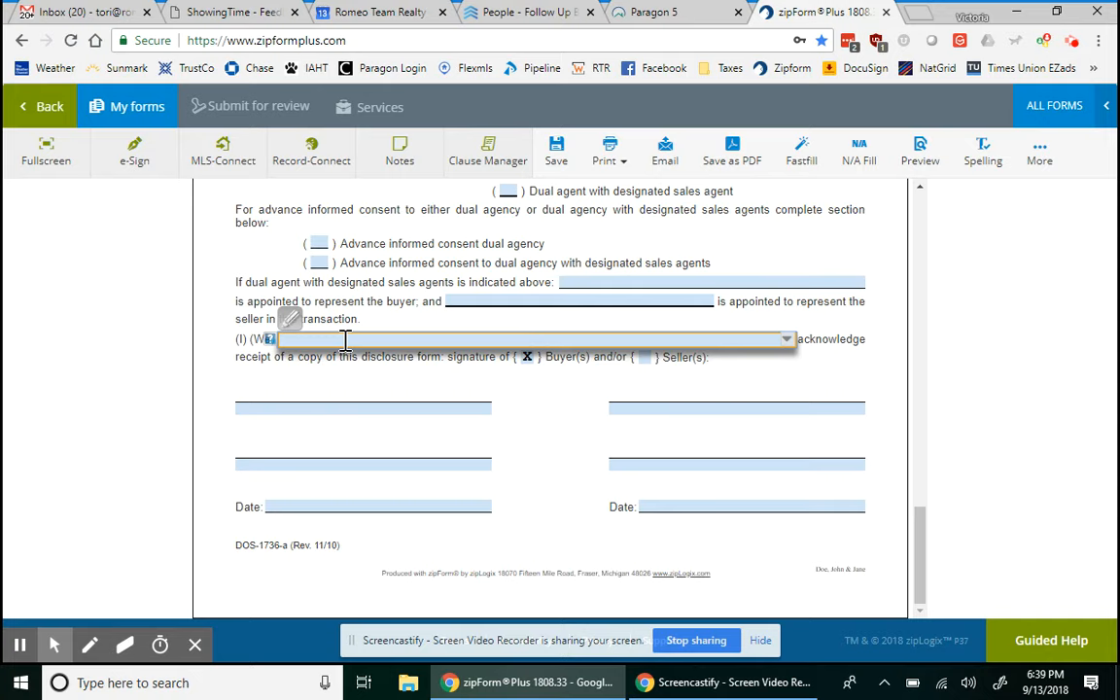
type("Jan")
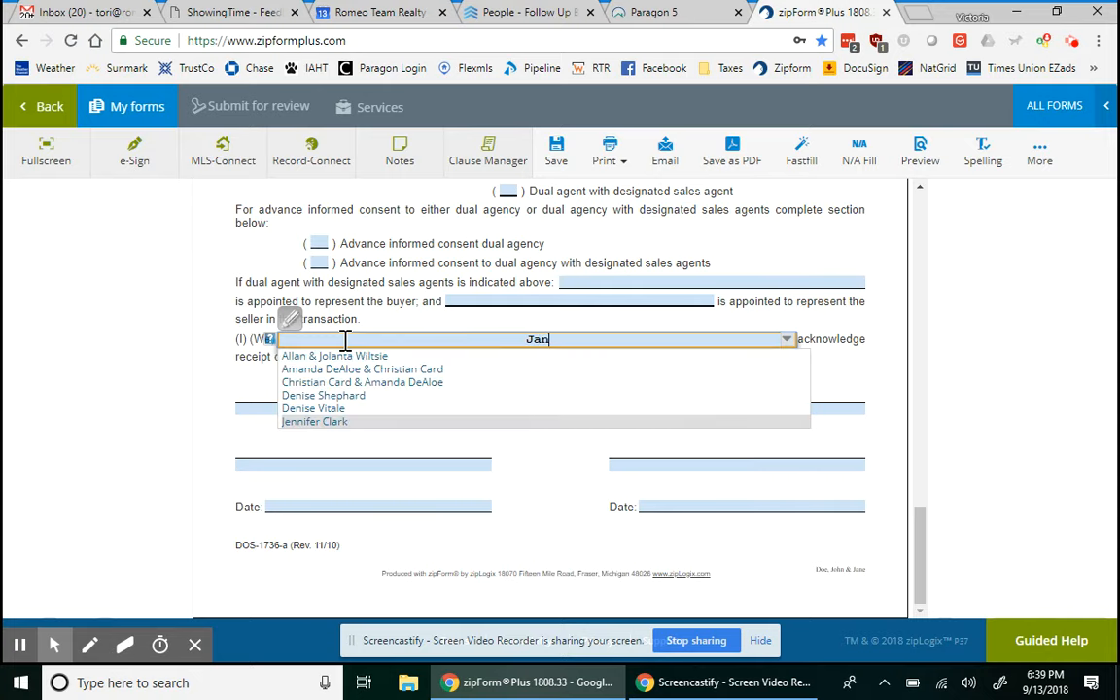
type("e & John Doe")
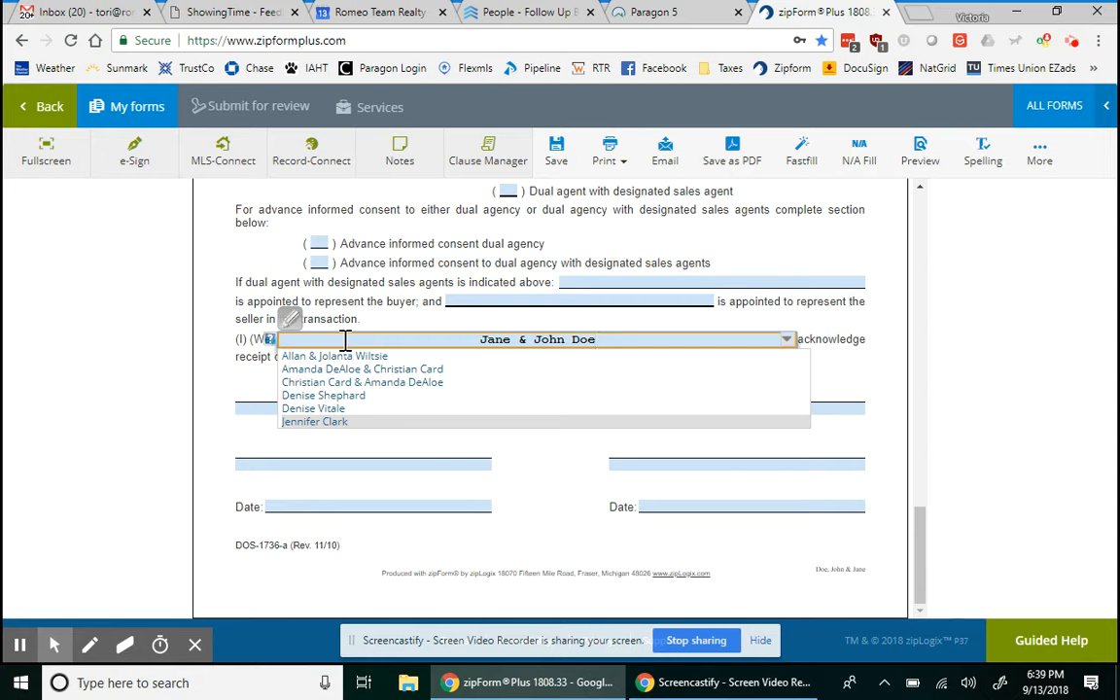
left_click(310, 265)
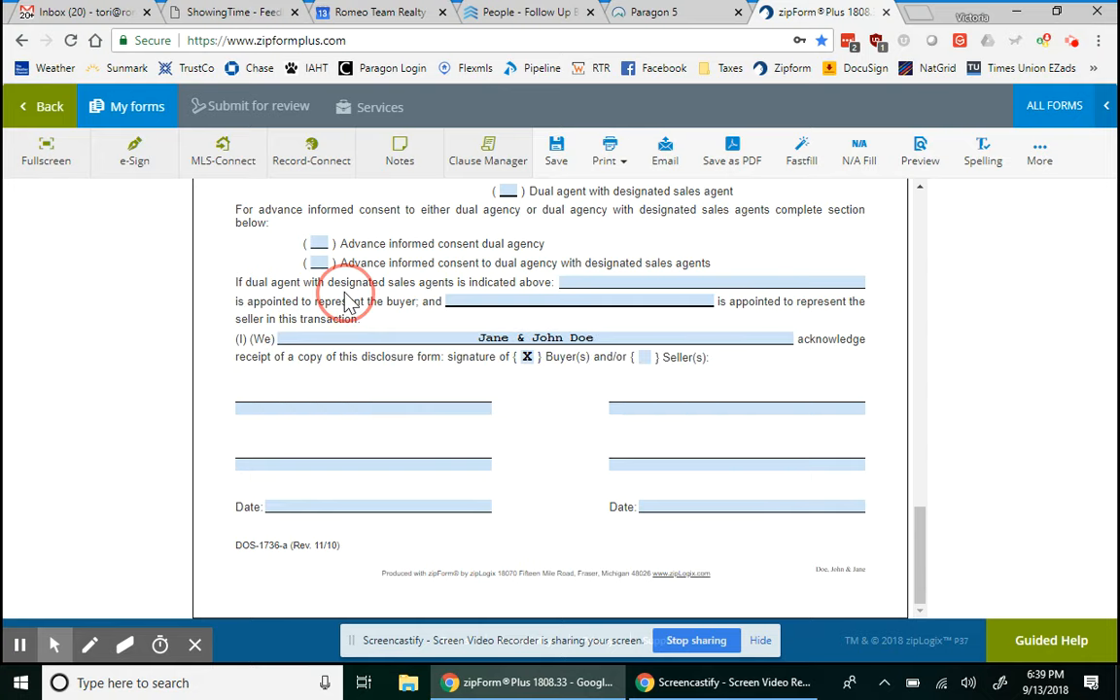
- Put each buyer's name on their own buyer signature line
left_click(325, 408)
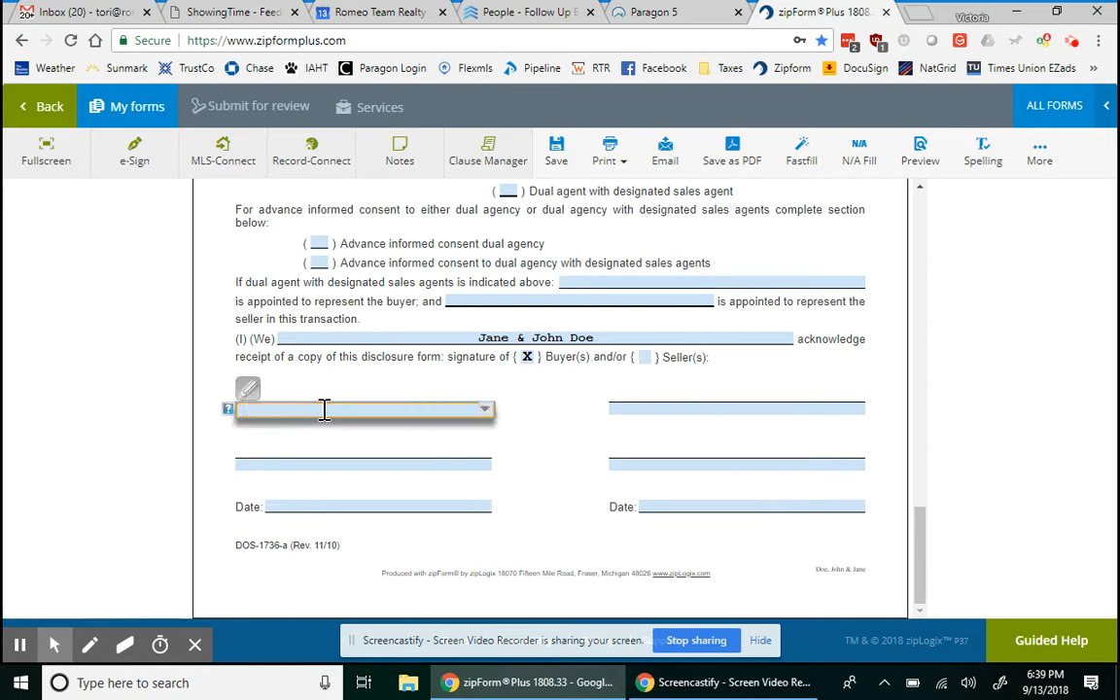
type("Jane Doe")
left_click(673, 408)
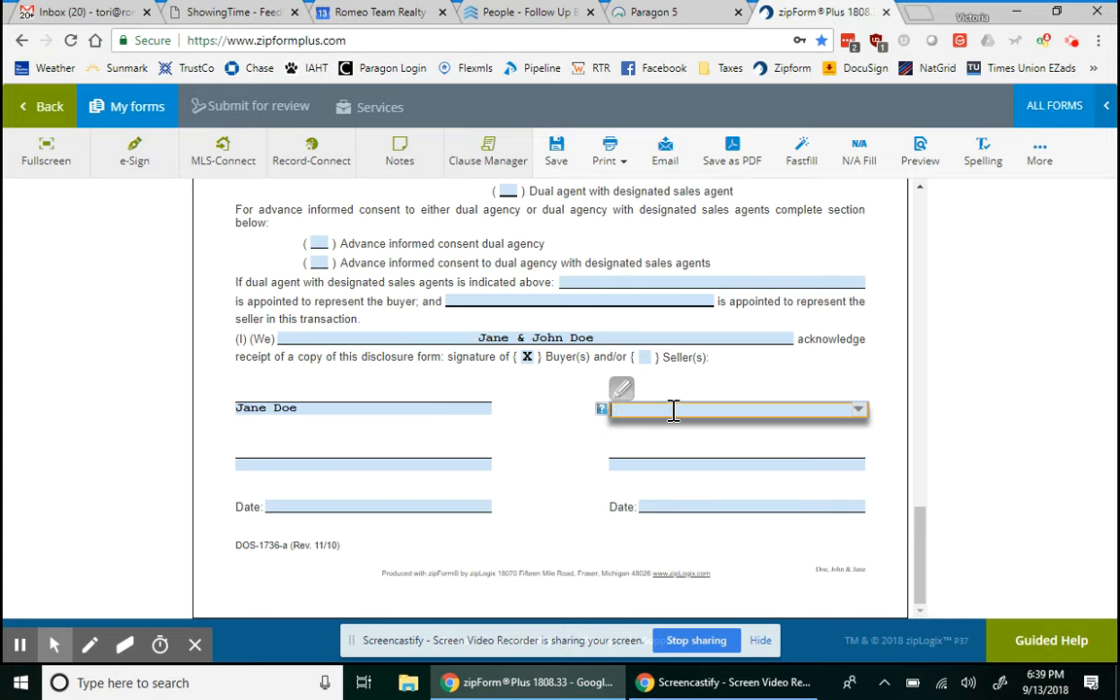
type("John Doe")
left_click(788, 450)
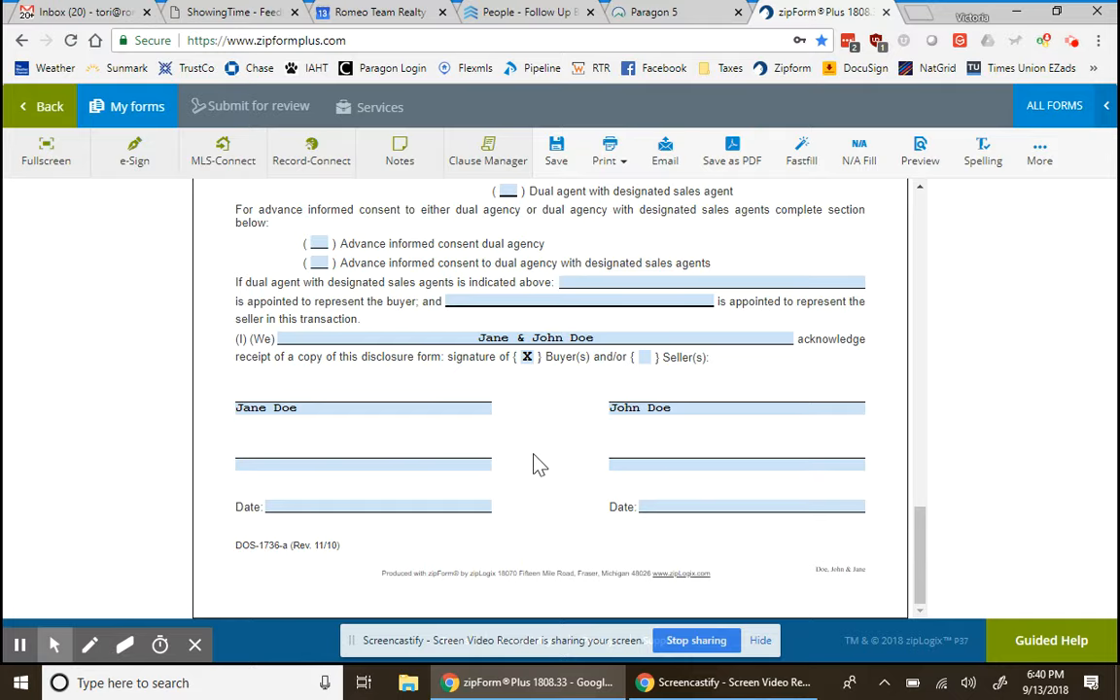
scroll(548, 435, "up", 10)
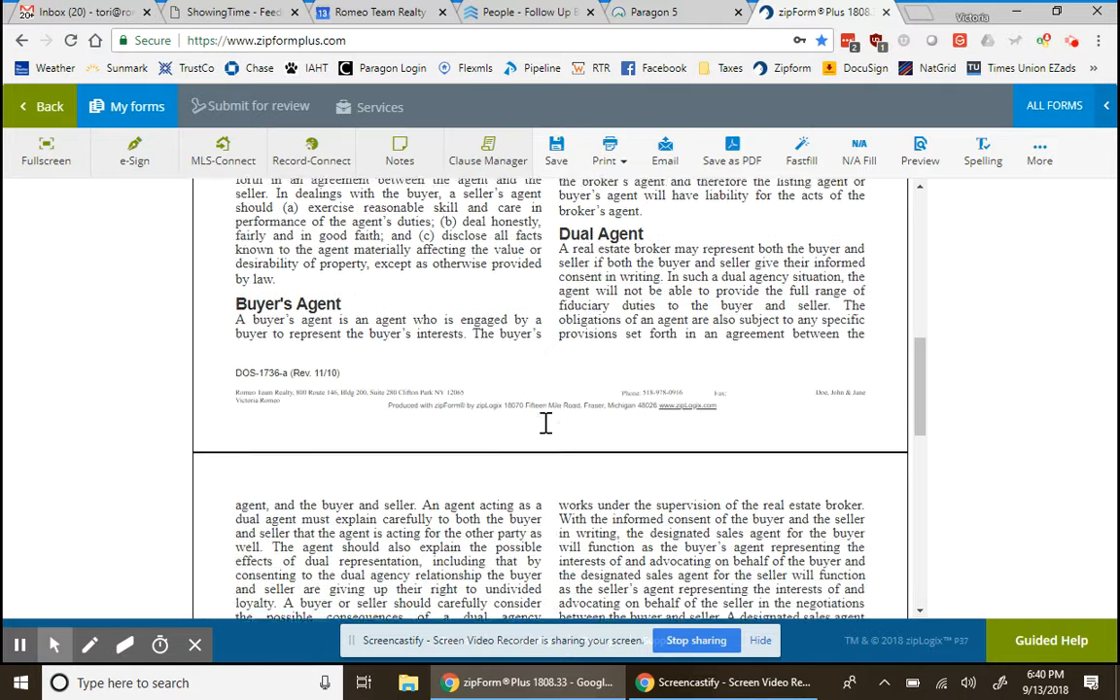
scroll(547, 435, "up", 10)
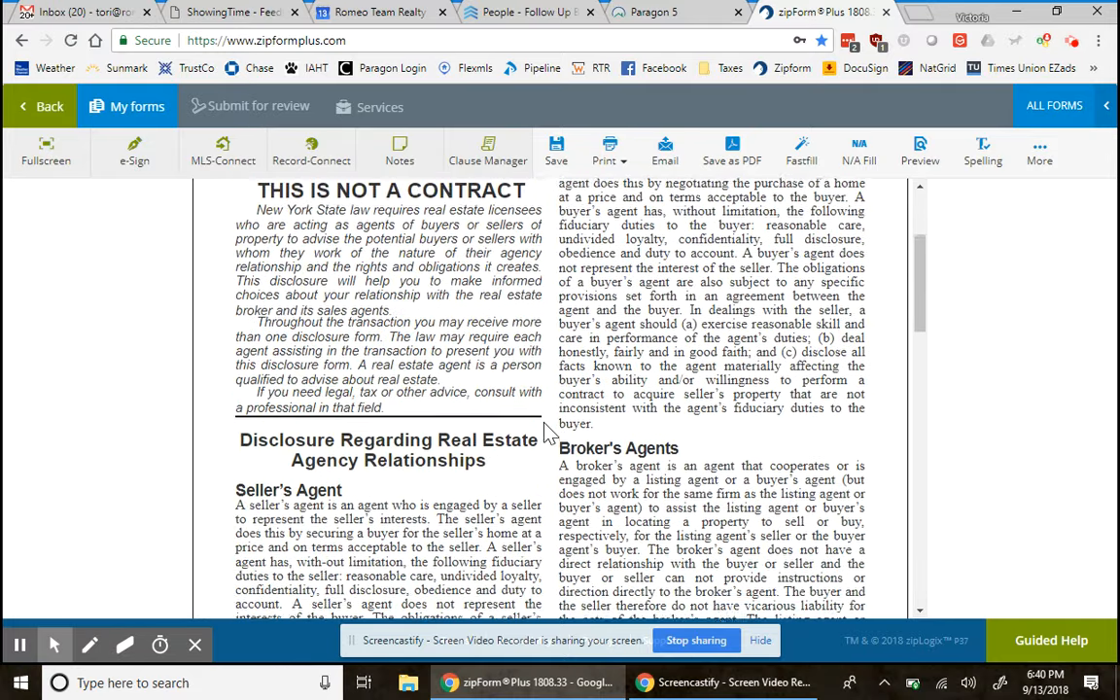
scroll(548, 434, "up", 3)
scroll(548, 435, "down", 2)
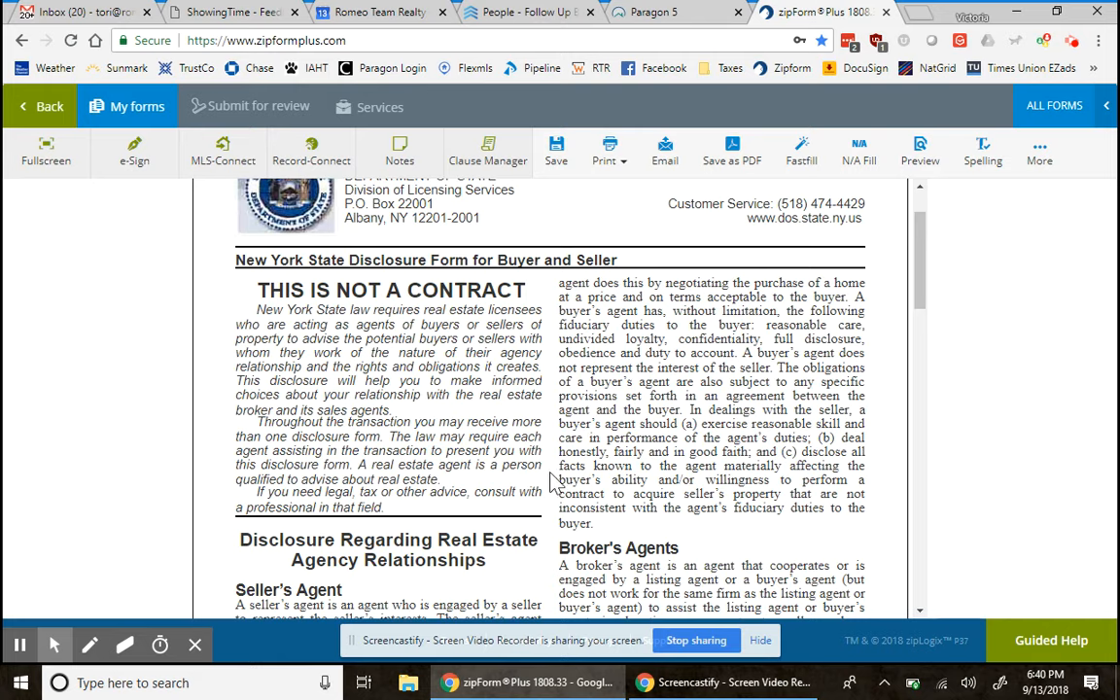
scroll(555, 477, "down", 3)
scroll(554, 477, "down", 2)
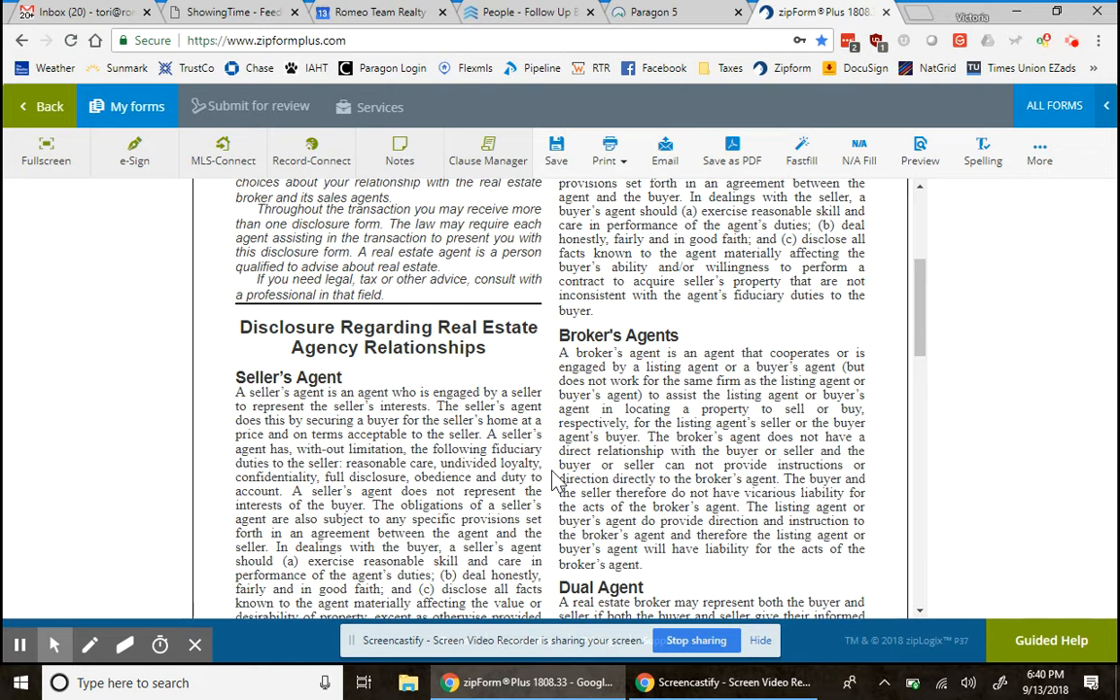
scroll(556, 478, "down", 1)
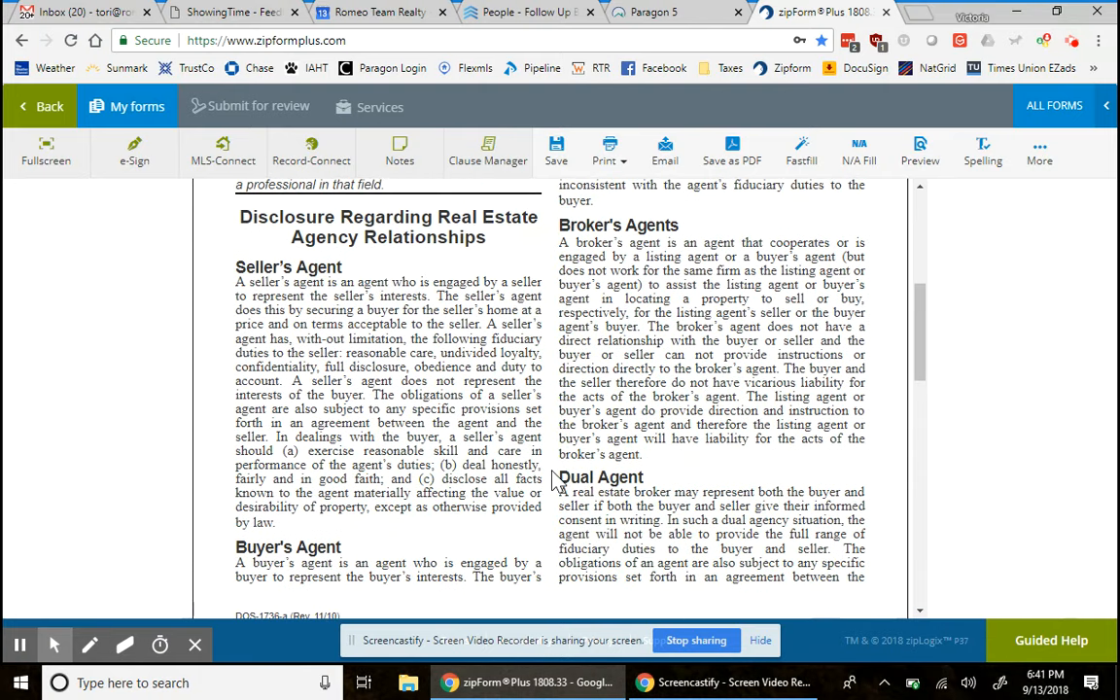
scroll(555, 478, "down", 6)
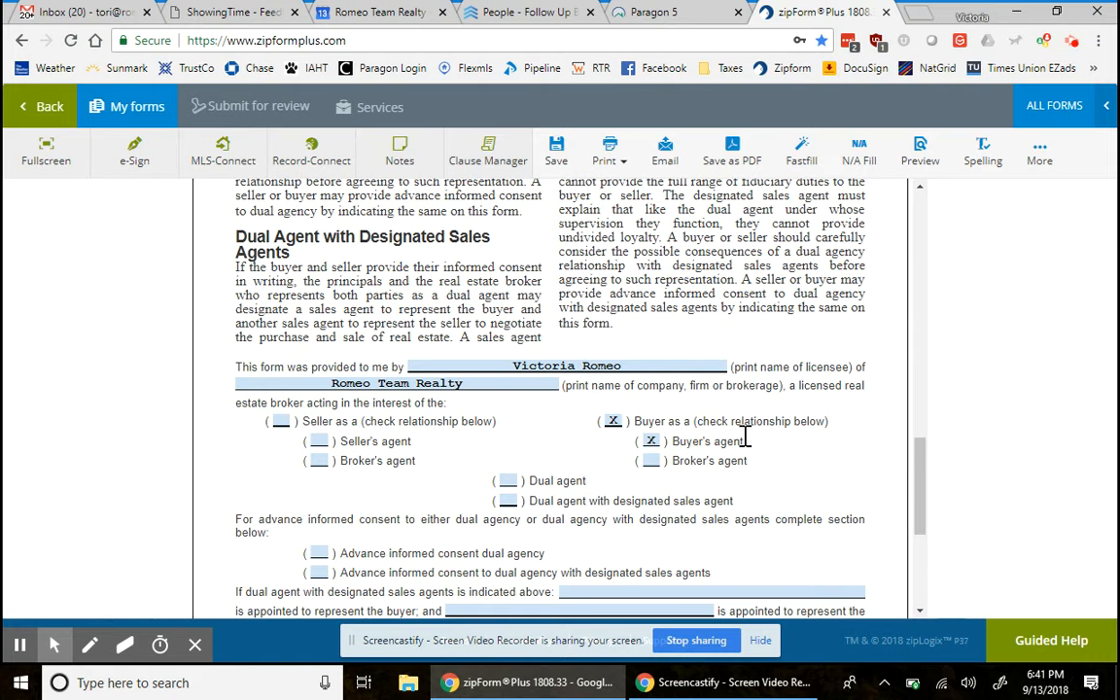
scroll(745, 440, "down", 3)
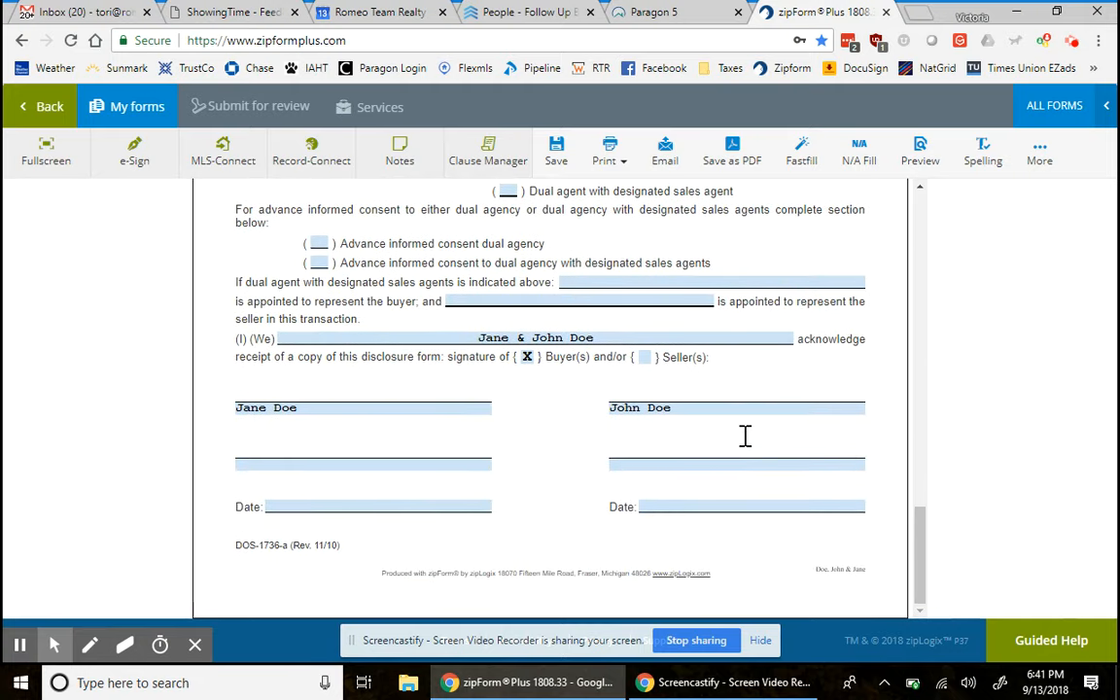
scroll(745, 437, "up", 5)
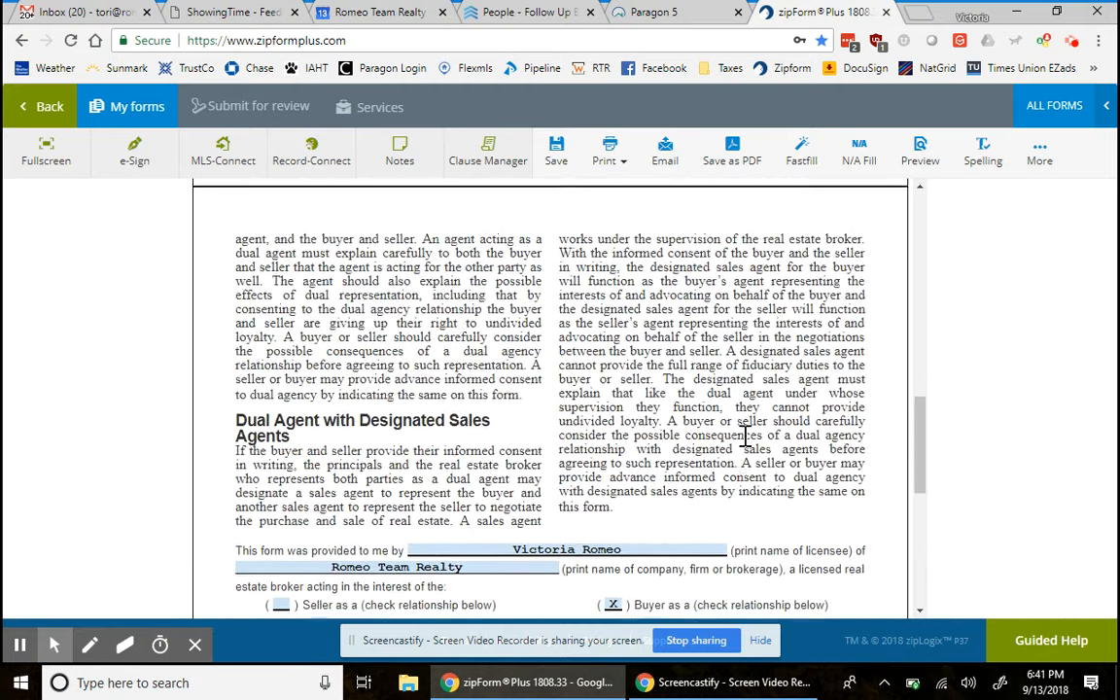
scroll(745, 437, "up", 1)
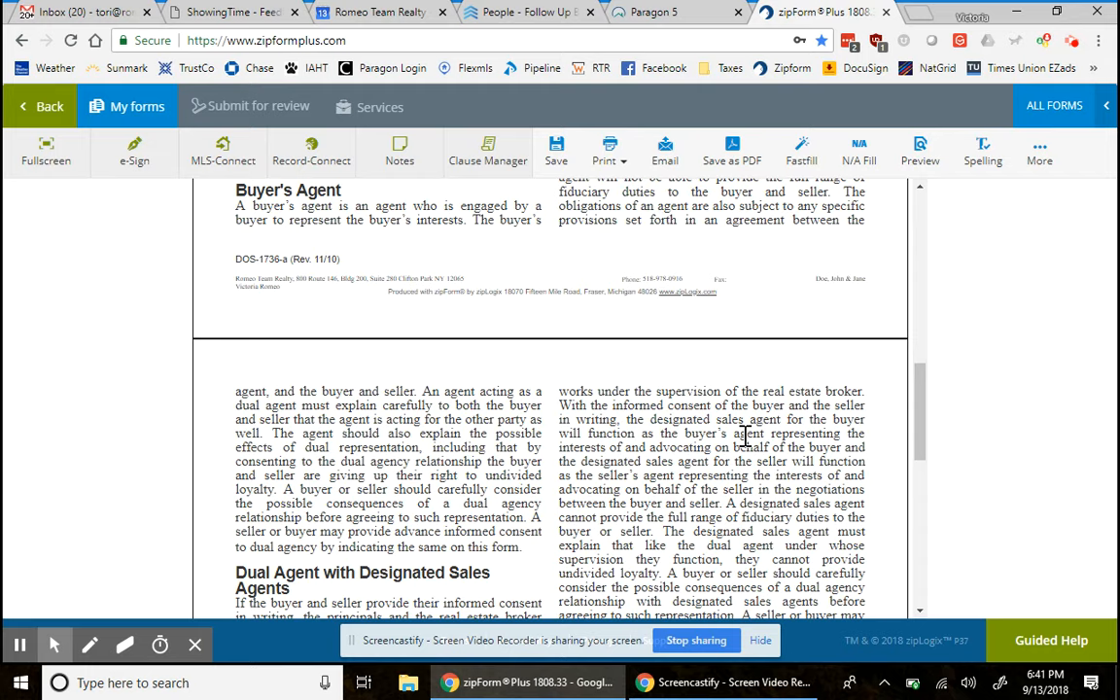
left_click(927, 435)
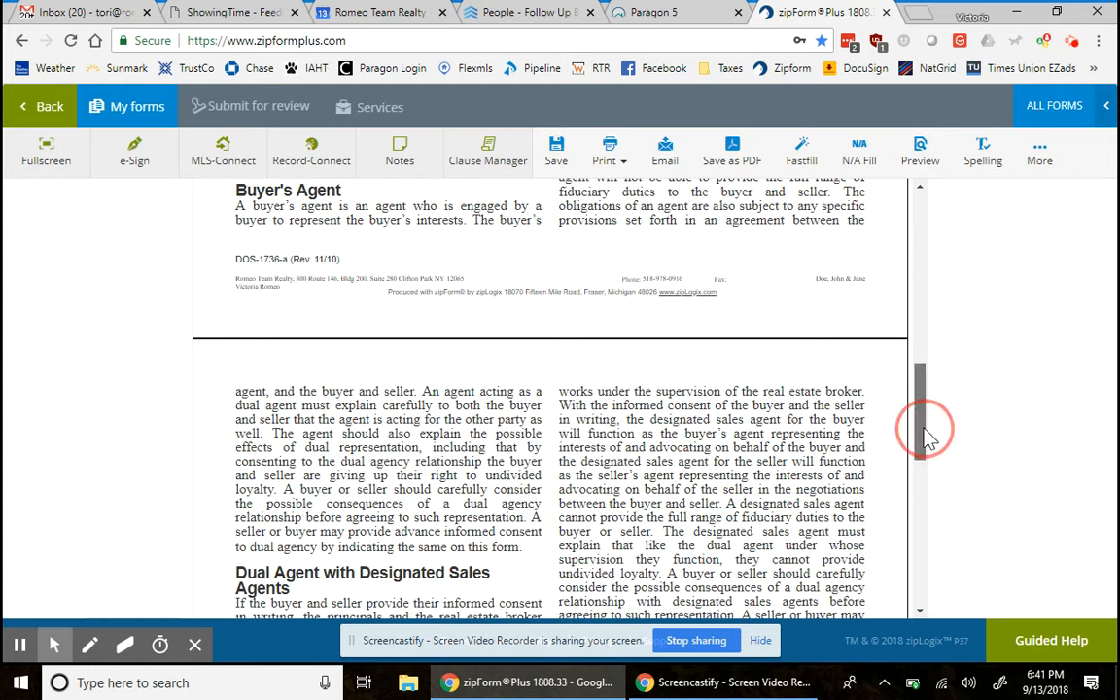
left_click_drag(927, 438, 896, 402)
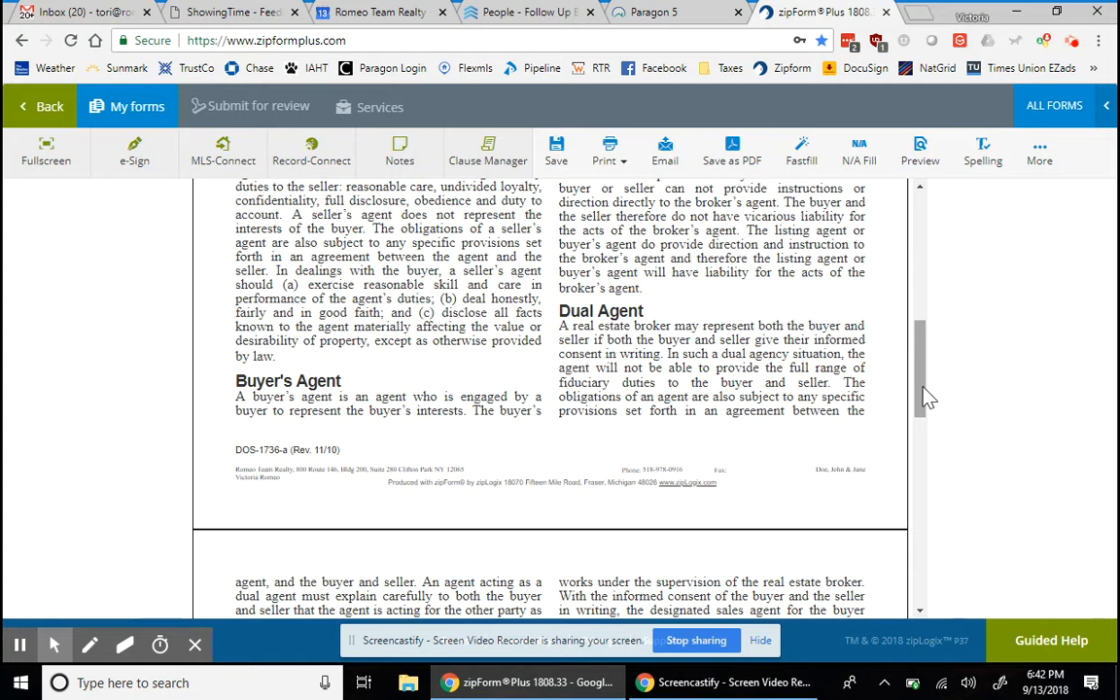
mouse_move(927, 398)
left_mouse_down()
mouse_move(936, 453)
mouse_move(995, 533)
mouse_move(985, 590)
left_mouse_up()
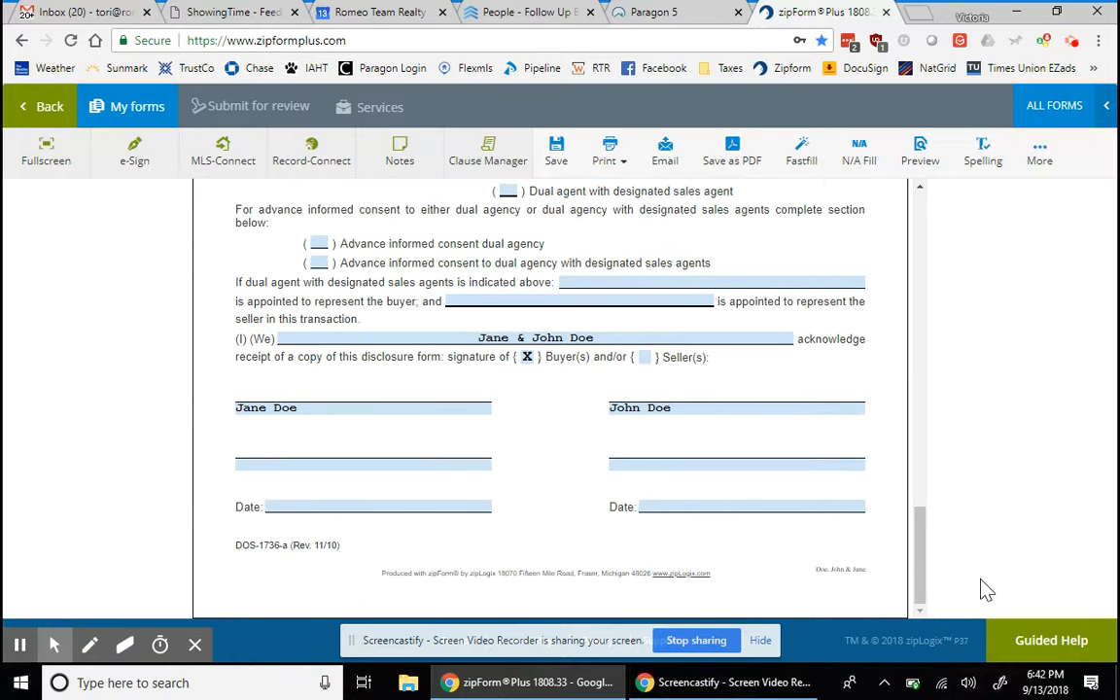
scroll(457, 425, "up", 3)
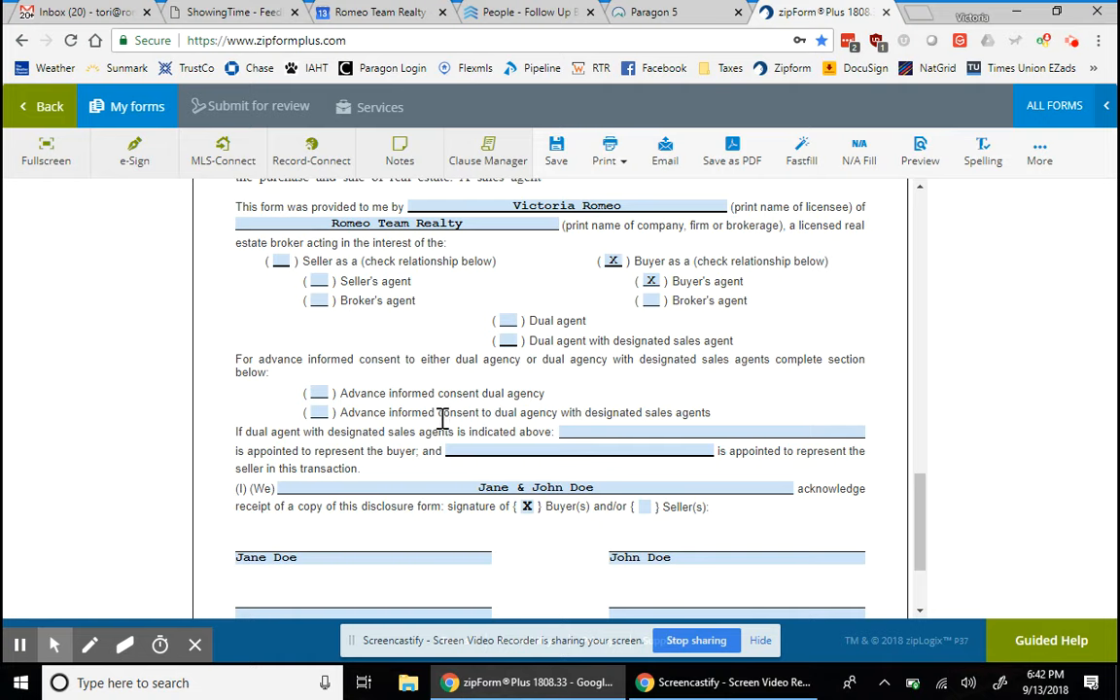
scroll(445, 425, "down", 3)
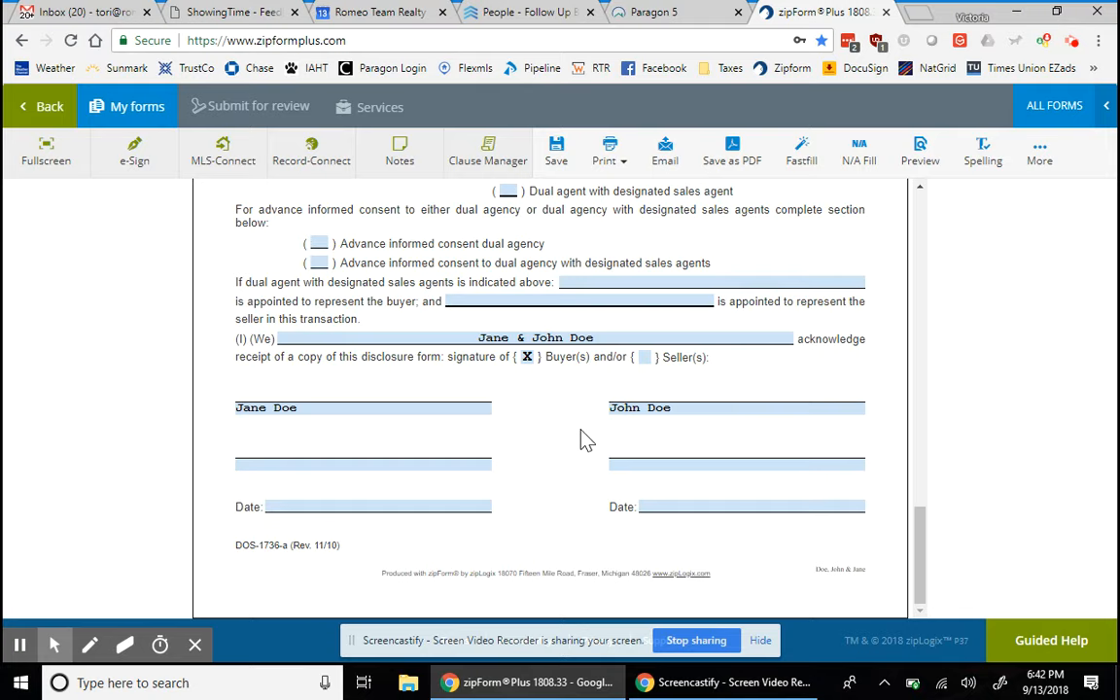
scroll(582, 440, "up", 15)
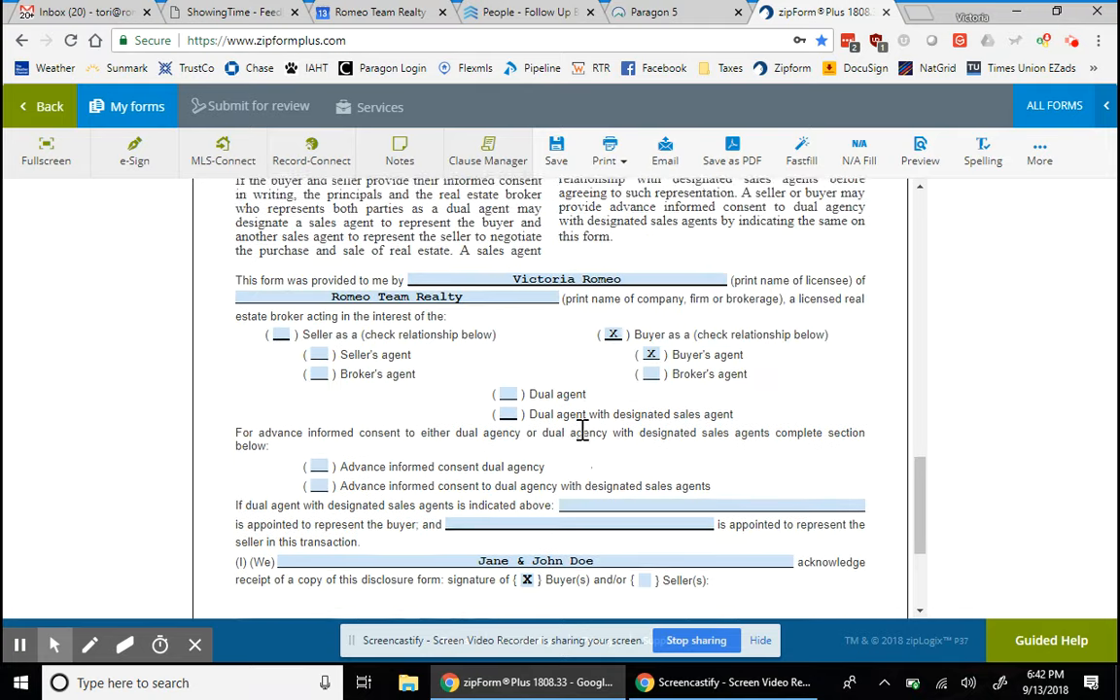
scroll(582, 433, "up", 10)
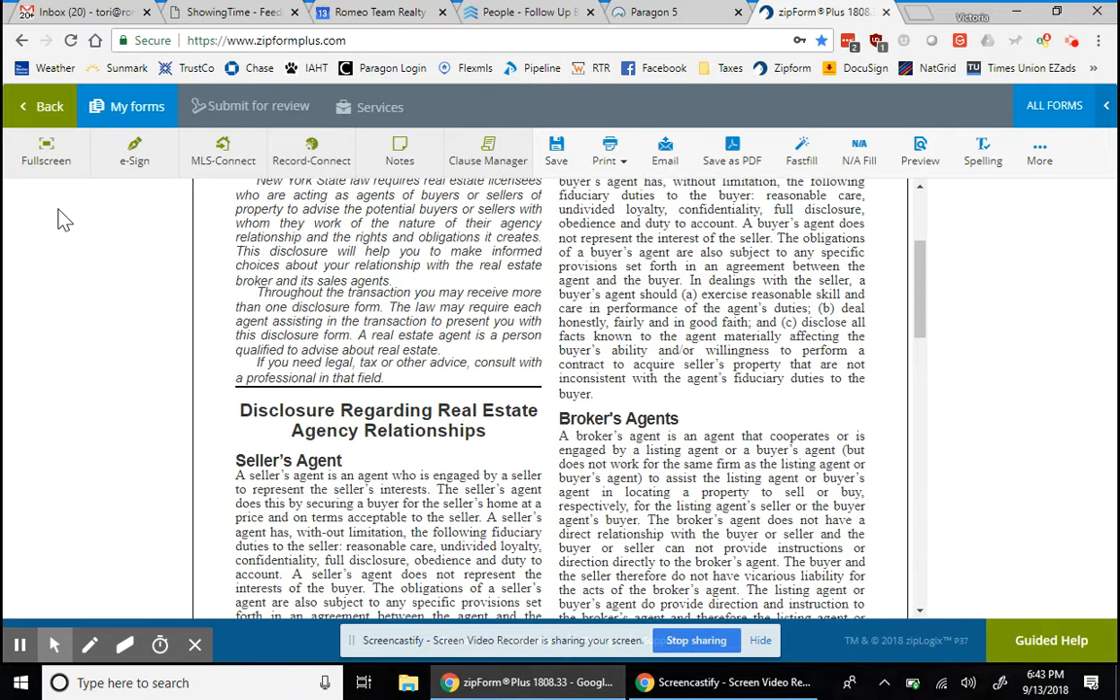
left_click(49, 109)
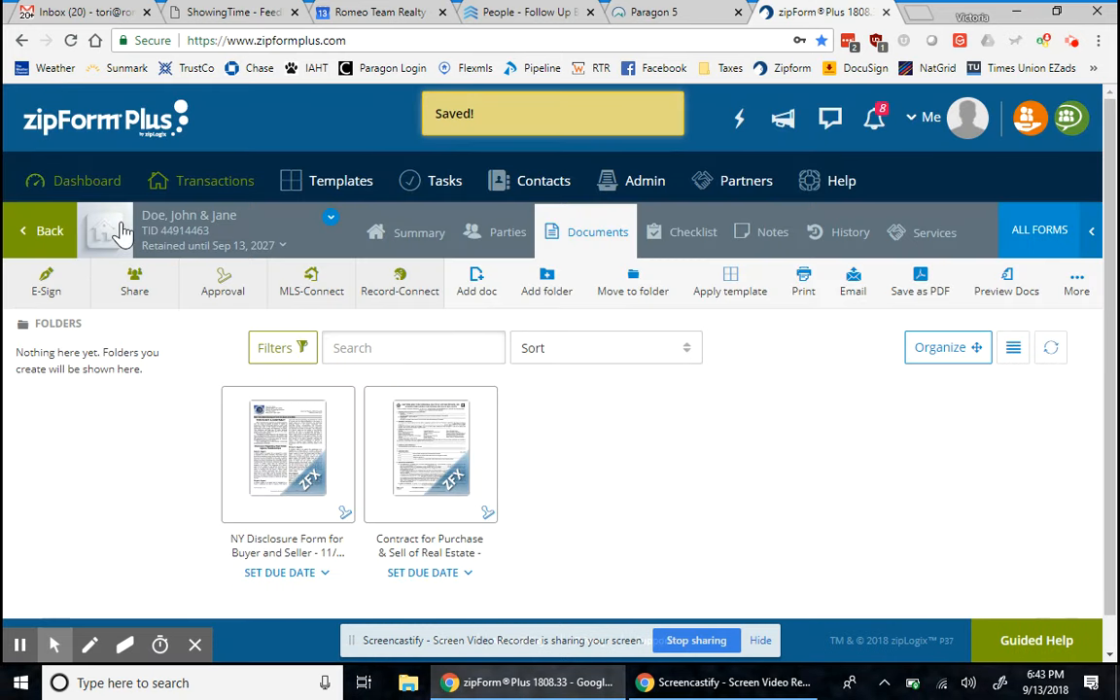
left_click(438, 451)
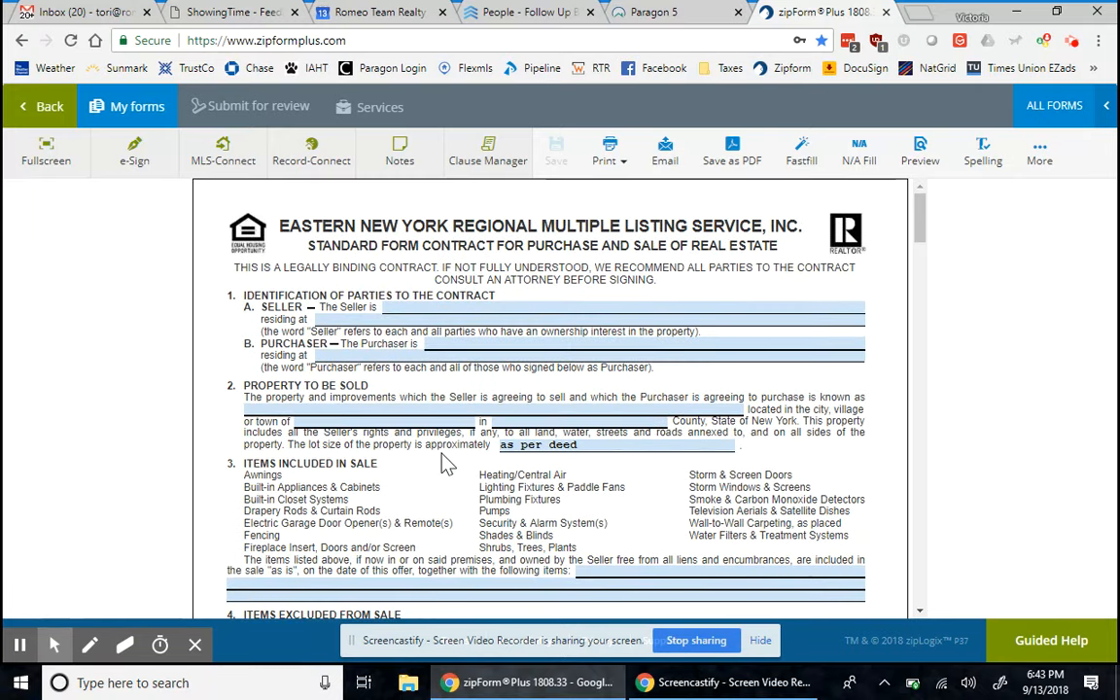
scroll(442, 463, "down", 1)
scroll(442, 464, "down", 3)
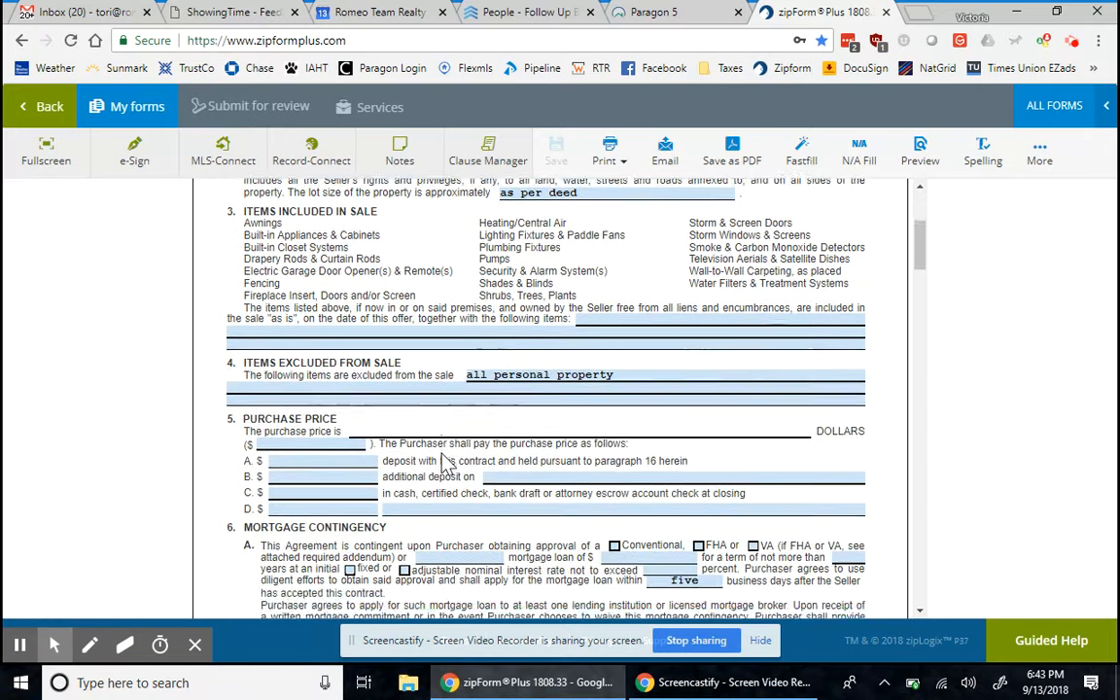
scroll(442, 464, "up", 4)
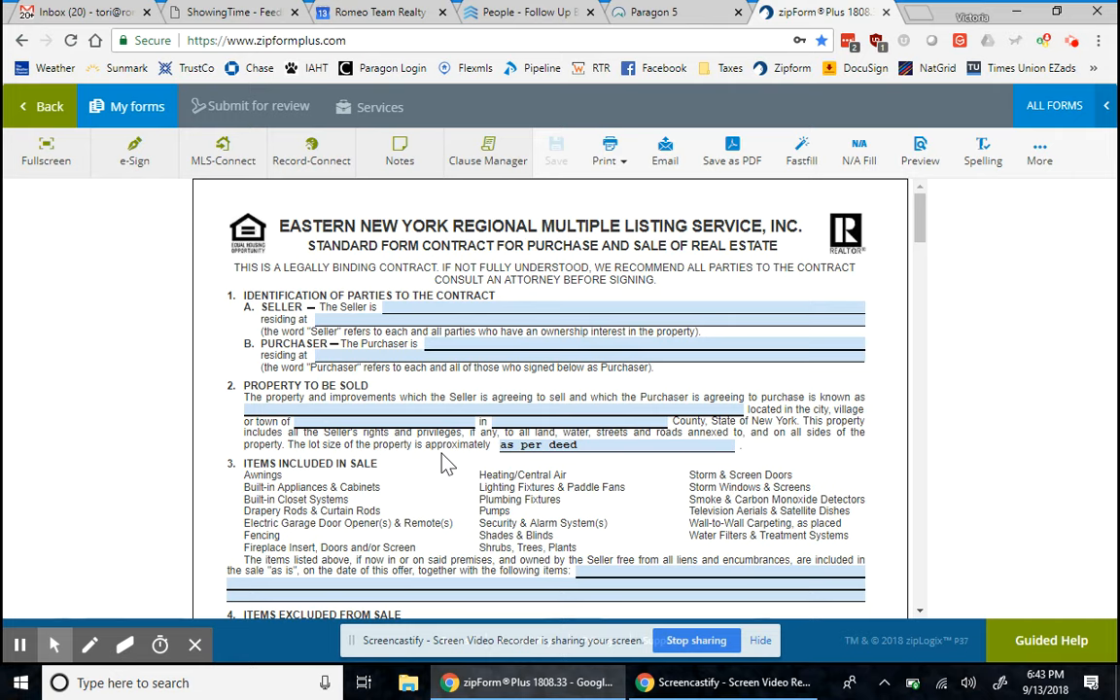
left_click(1072, 41)
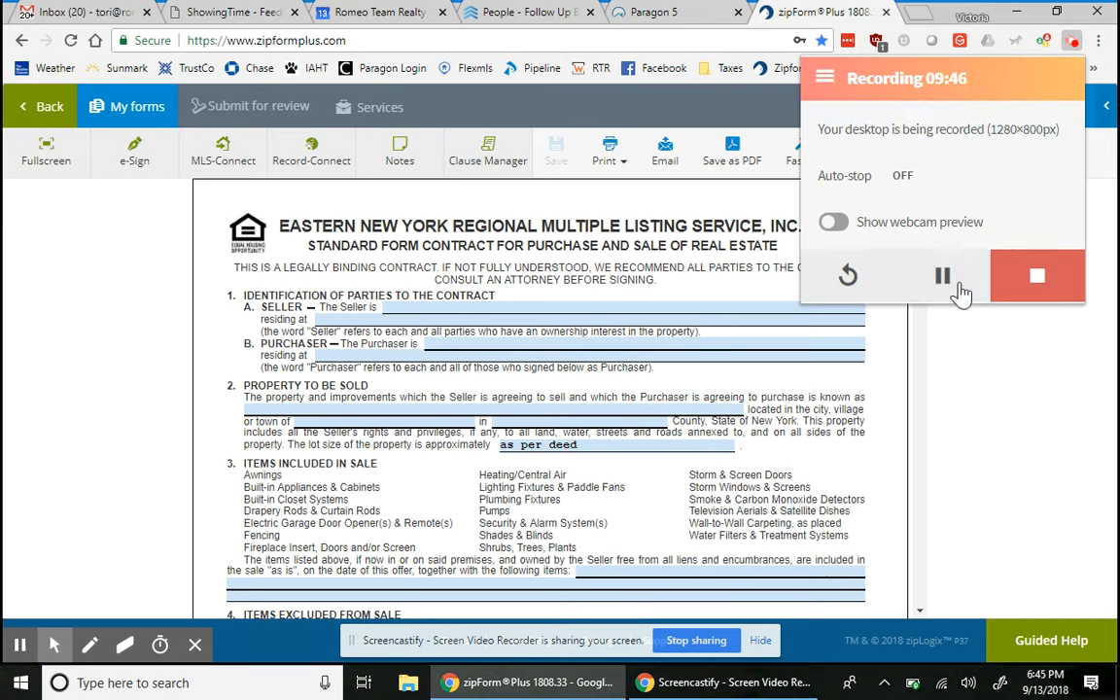
left_click(1014, 413)
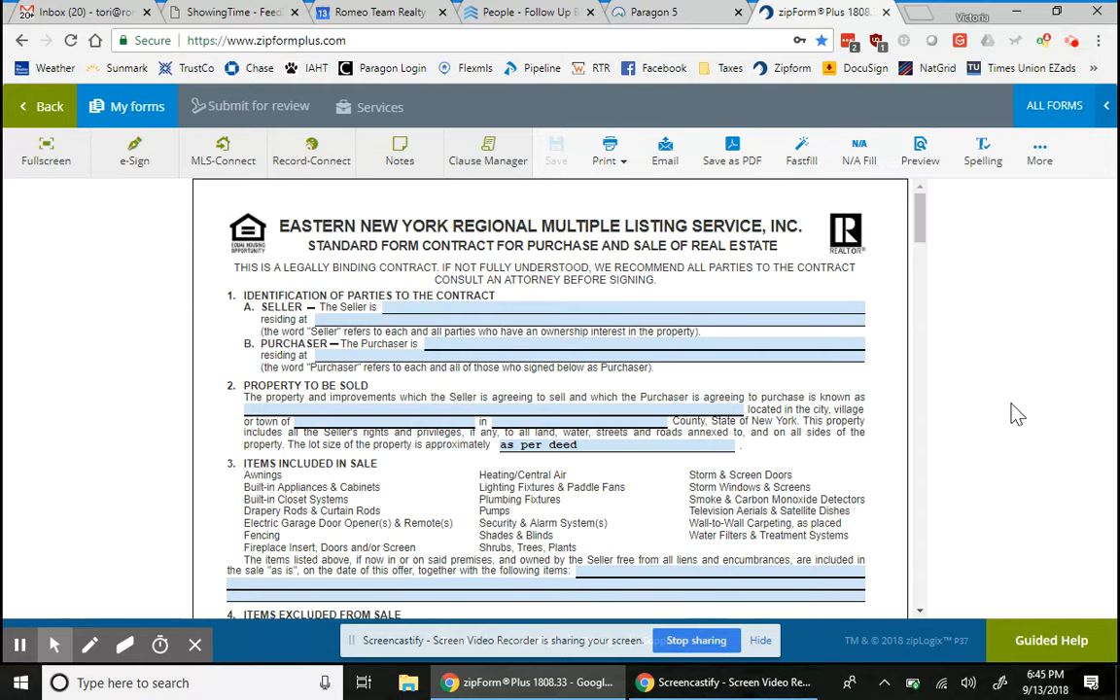
scroll(634, 521, "down", 3)
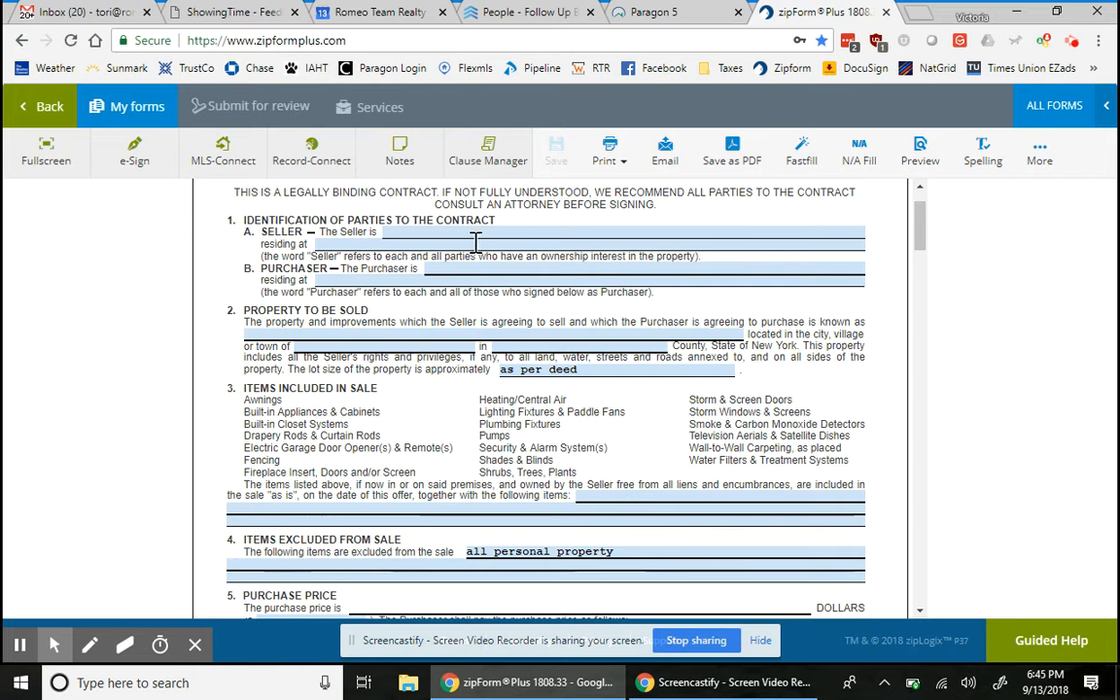
left_click(655, 13)
left_click(157, 187)
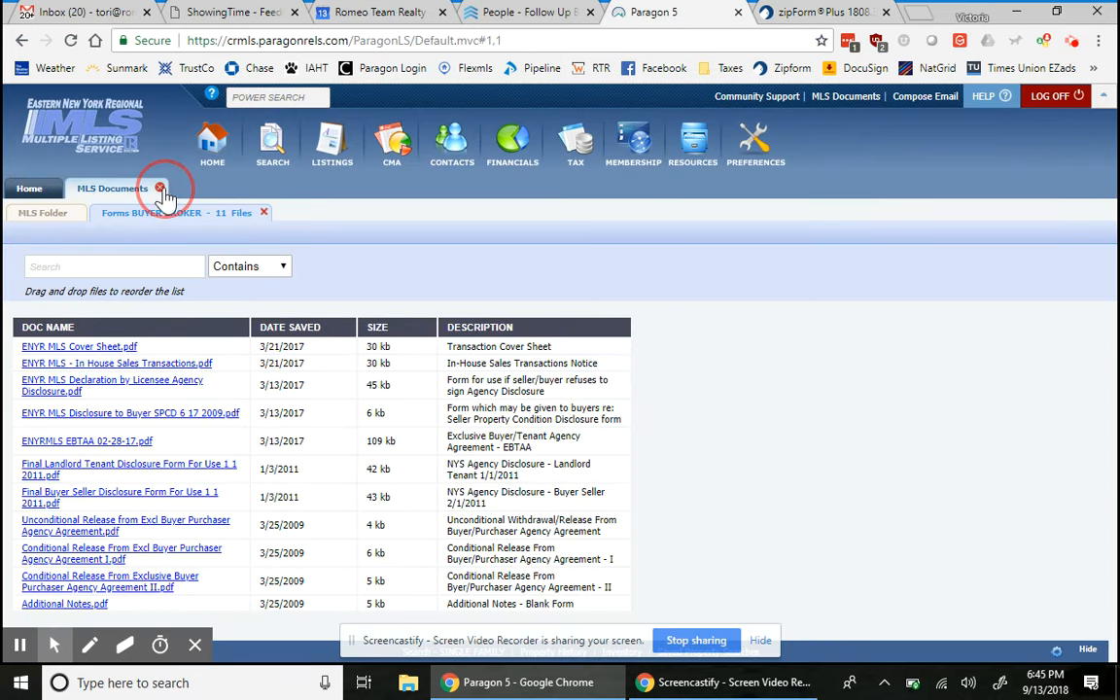
left_click(70, 380)
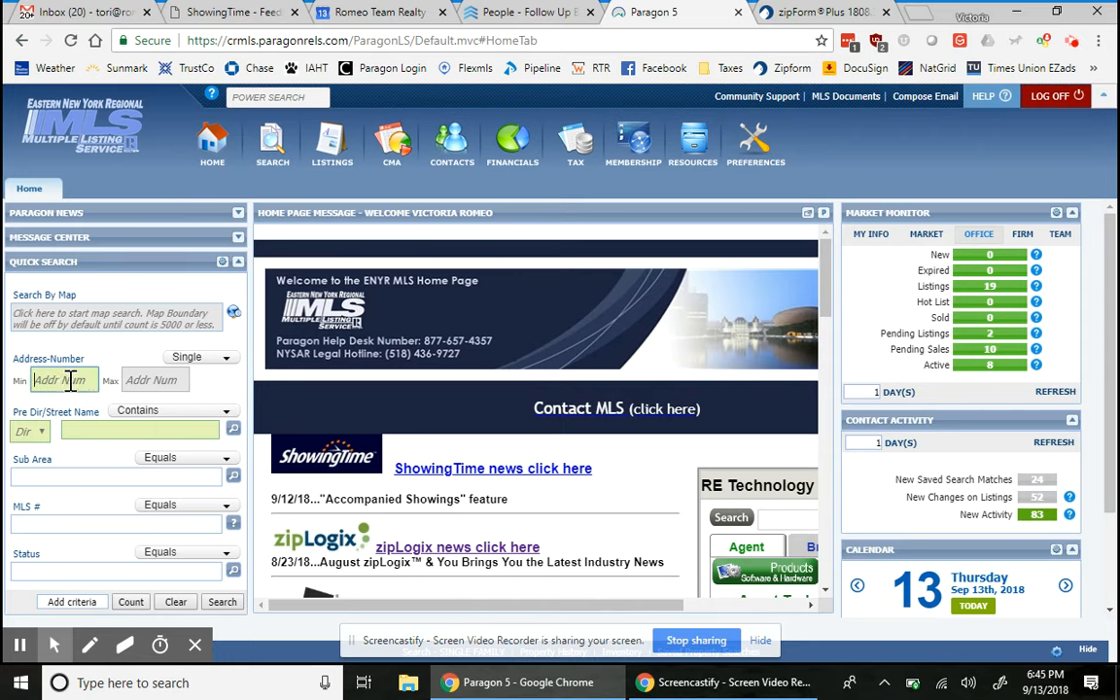
key("Tab")
key("Tab")
key("Tab")
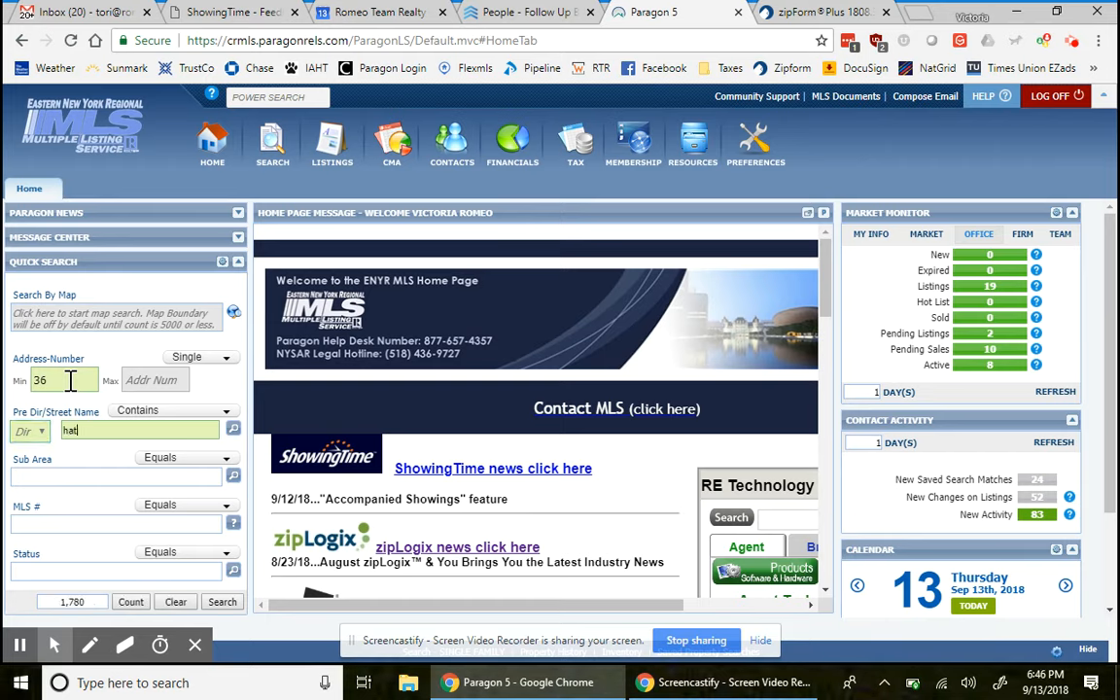
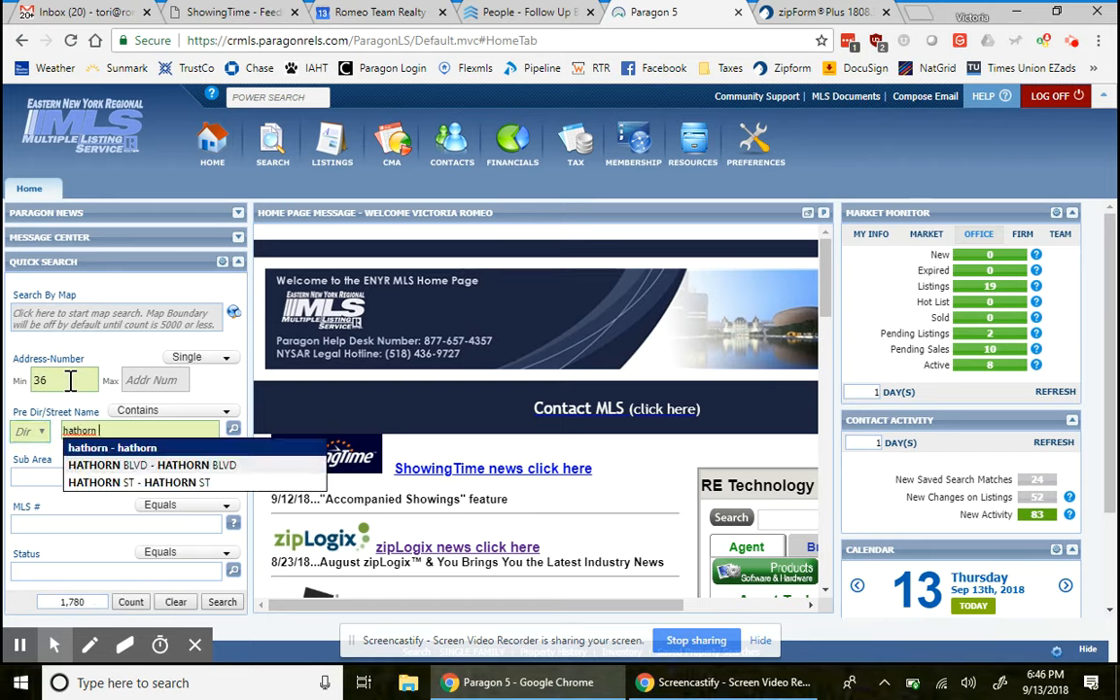
key("Return")
left_click(221, 602)
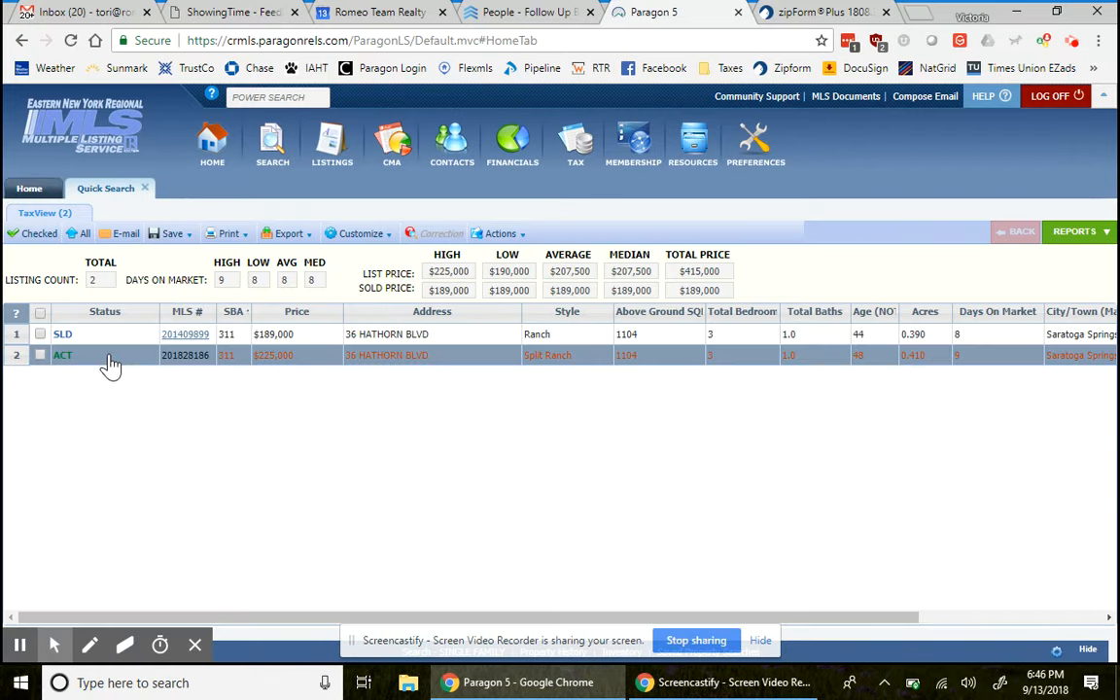
- Open and scroll through the Full Agent Report for the active $225,000 listing
left_click(179, 355)
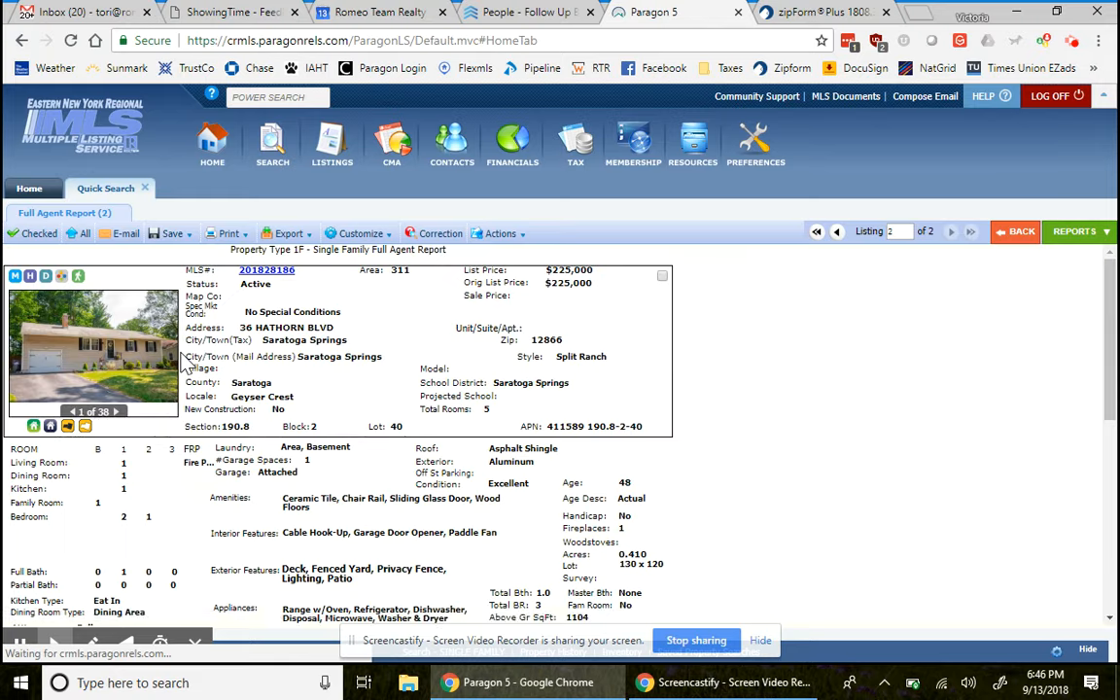
scroll(389, 486, "down", 3)
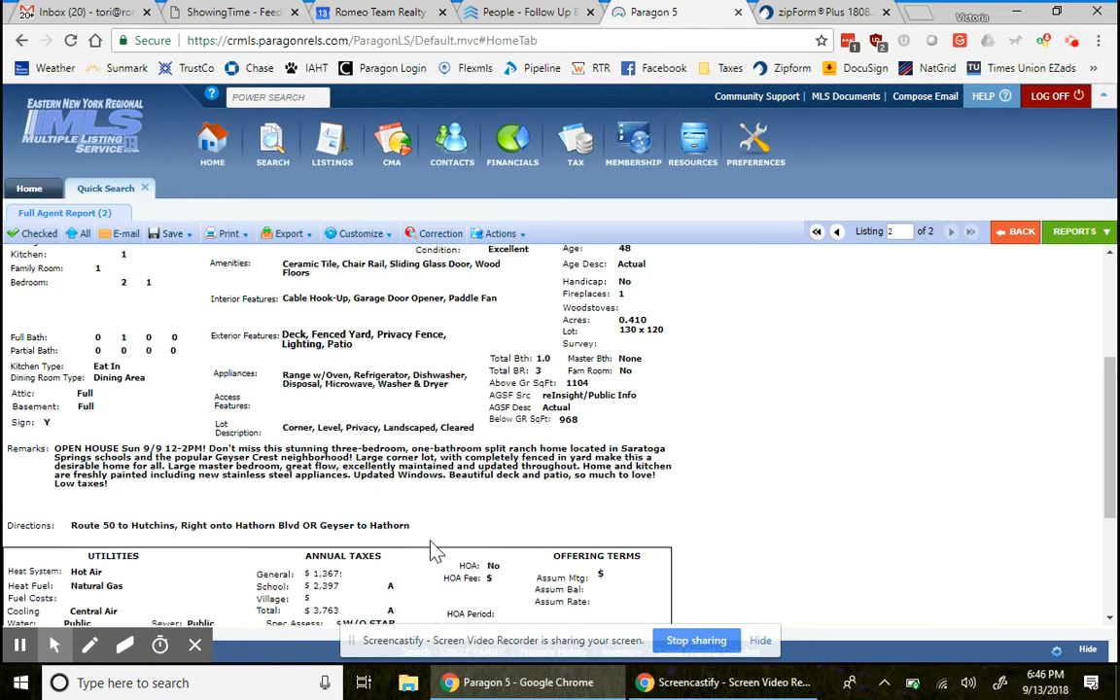
scroll(436, 551, "down", 2)
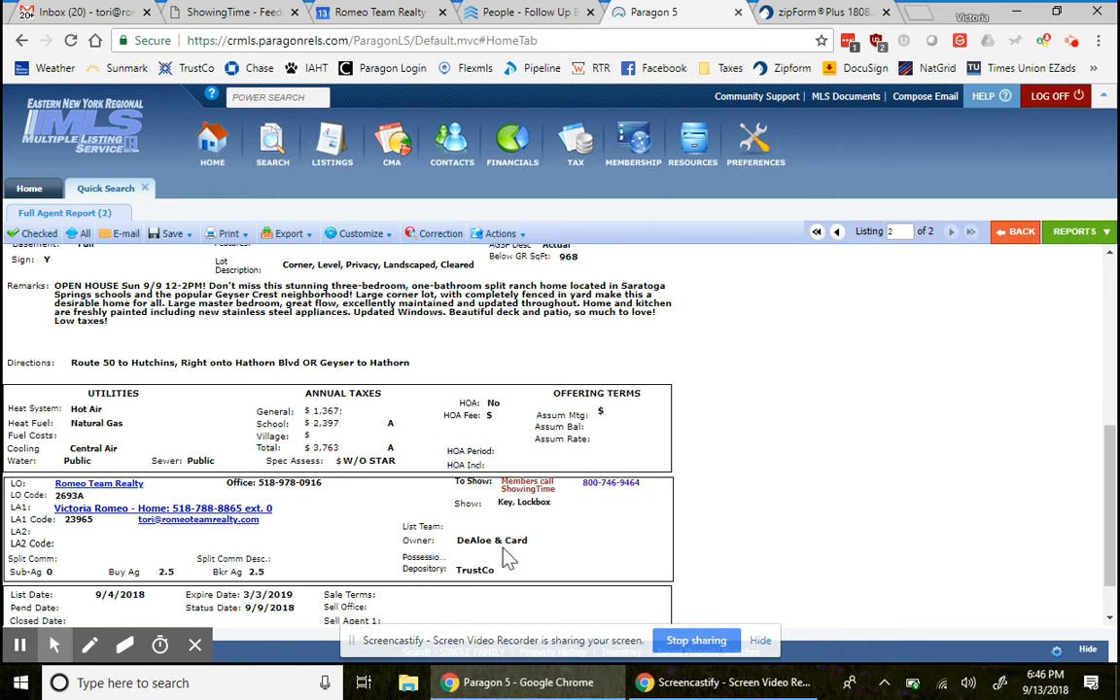
scroll(470, 448, "up", 5)
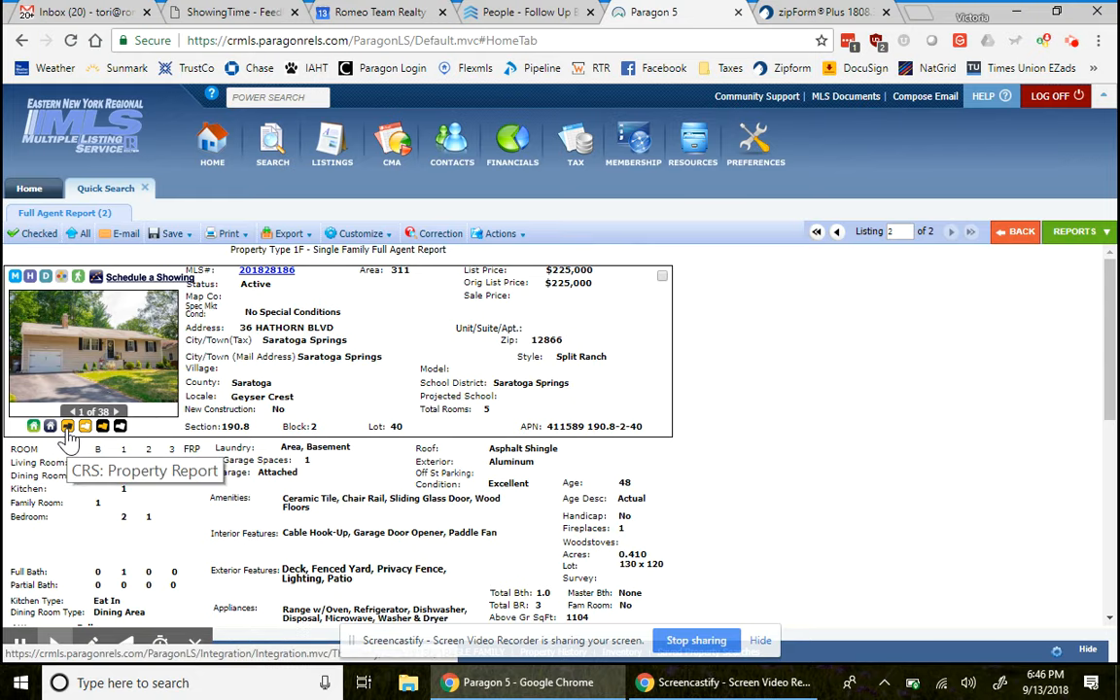
- Open the listing's CRS property report, then the PCD disclosure PDF from Associated Docs
left_click(67, 434)
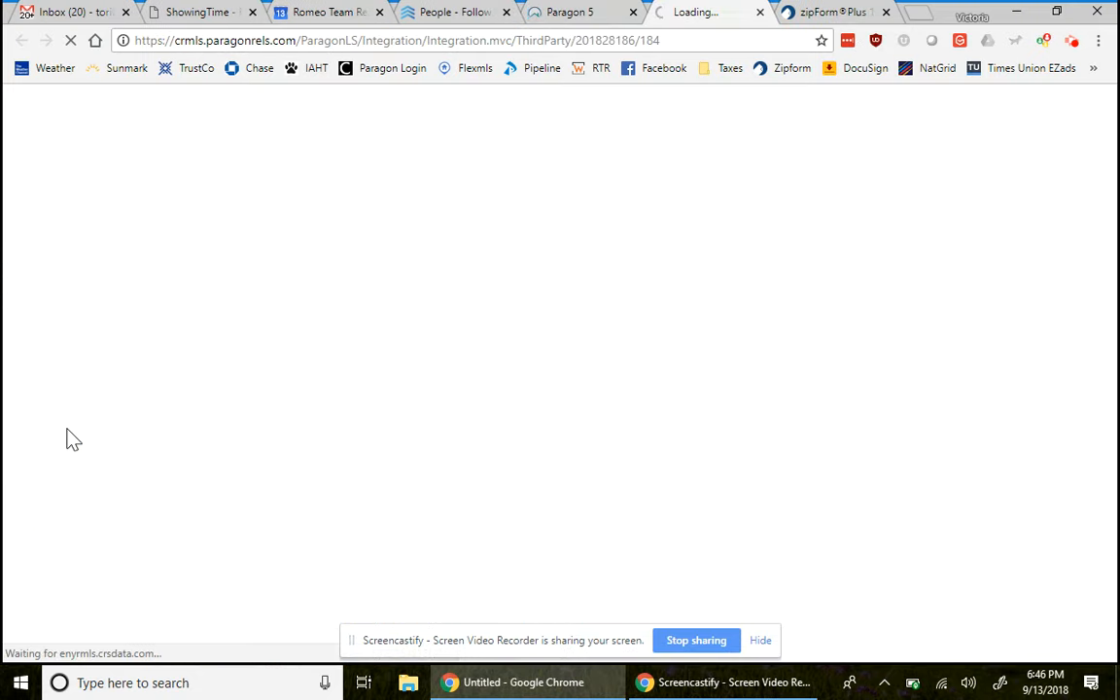
left_click(567, 12)
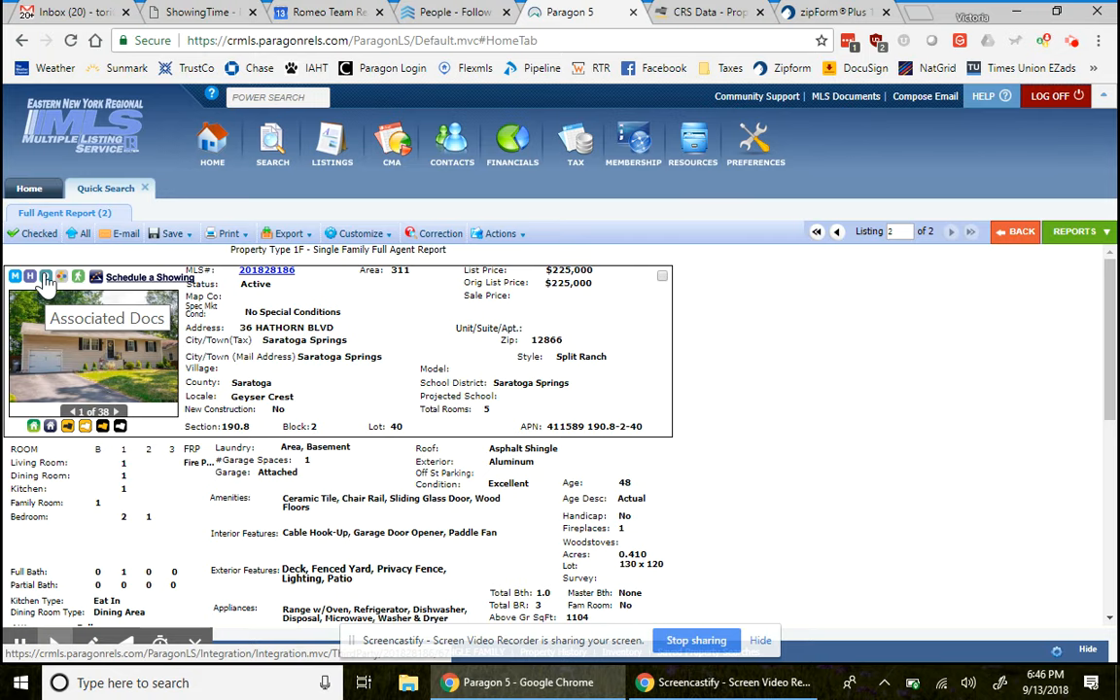
left_click(44, 281)
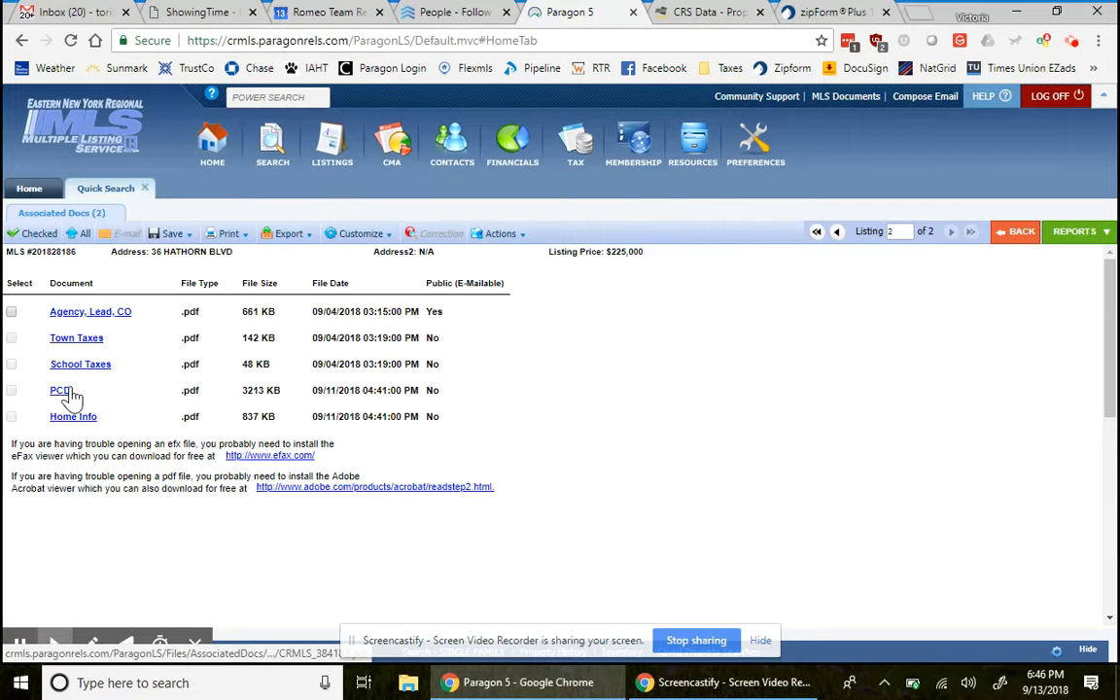
left_click(59, 391)
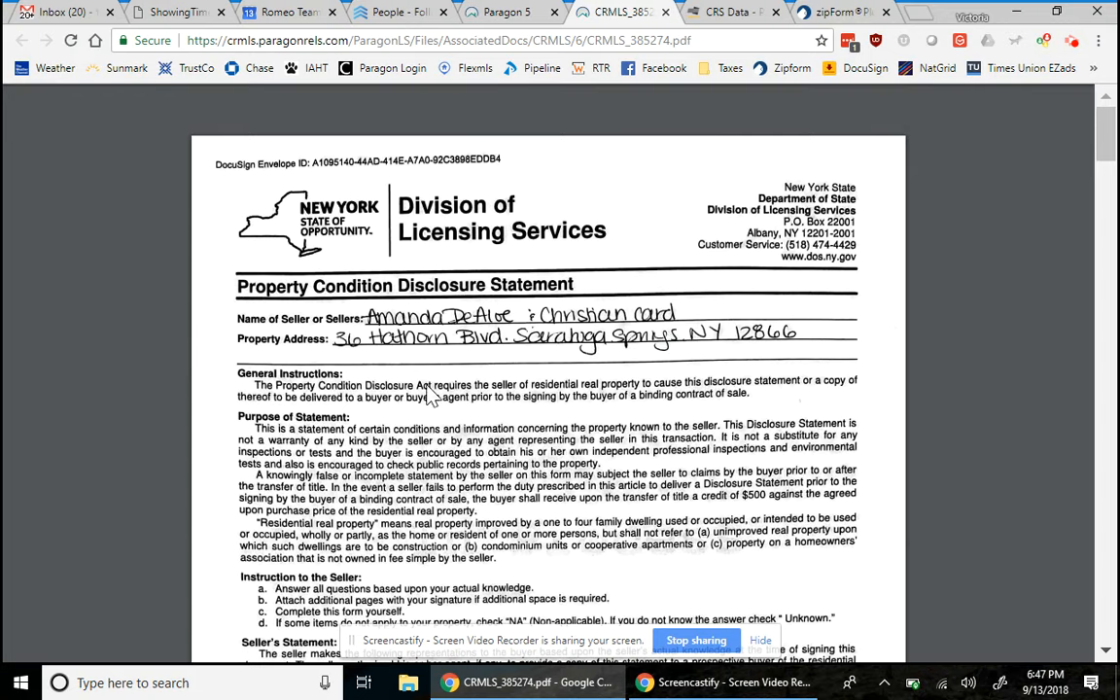
- Scroll through the CRS Data public record, check the disclosure PDF, and return to the zipForm contract
left_click(741, 14)
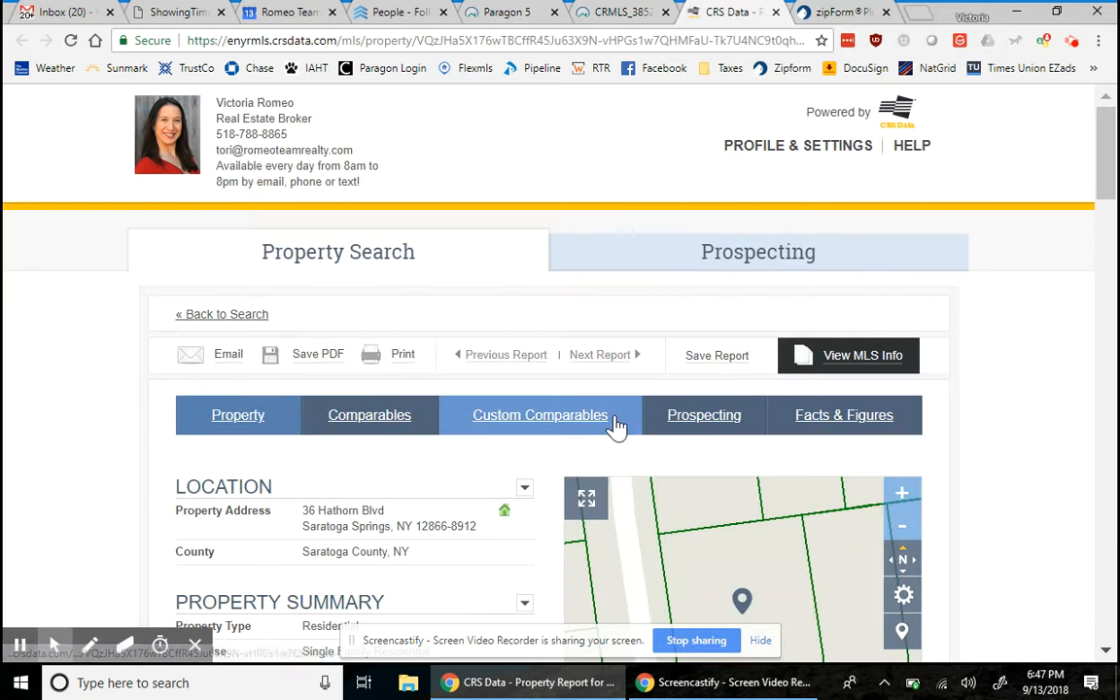
scroll(618, 428, "down", 1)
scroll(617, 428, "down", 1)
scroll(617, 428, "down", 2)
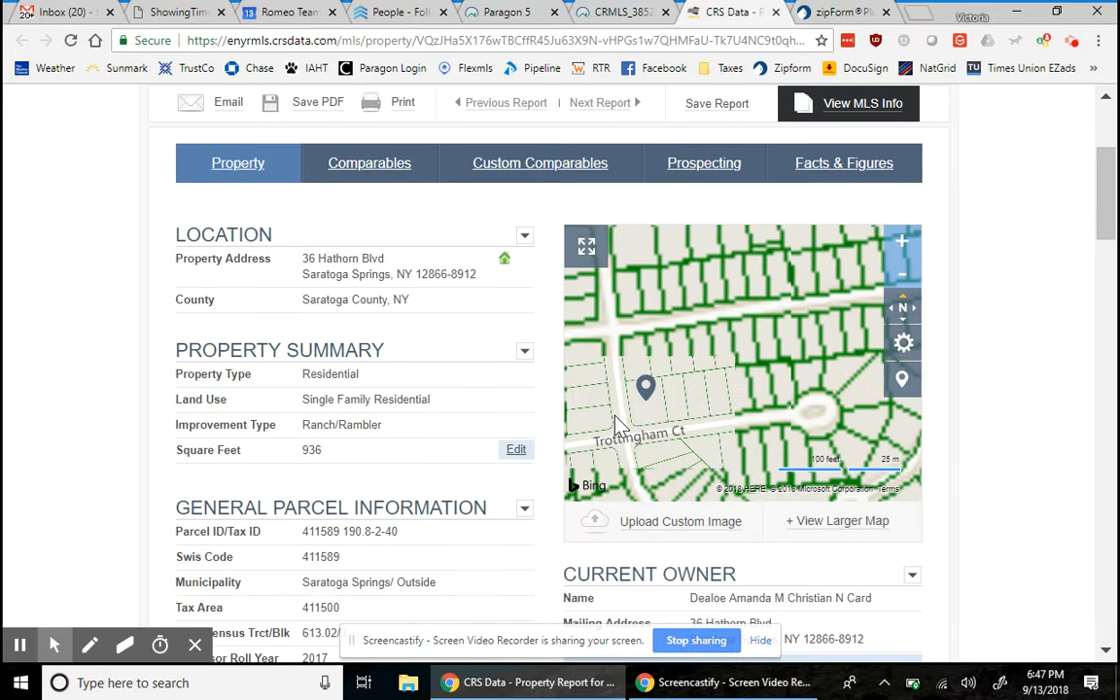
scroll(614, 425, "down", 1)
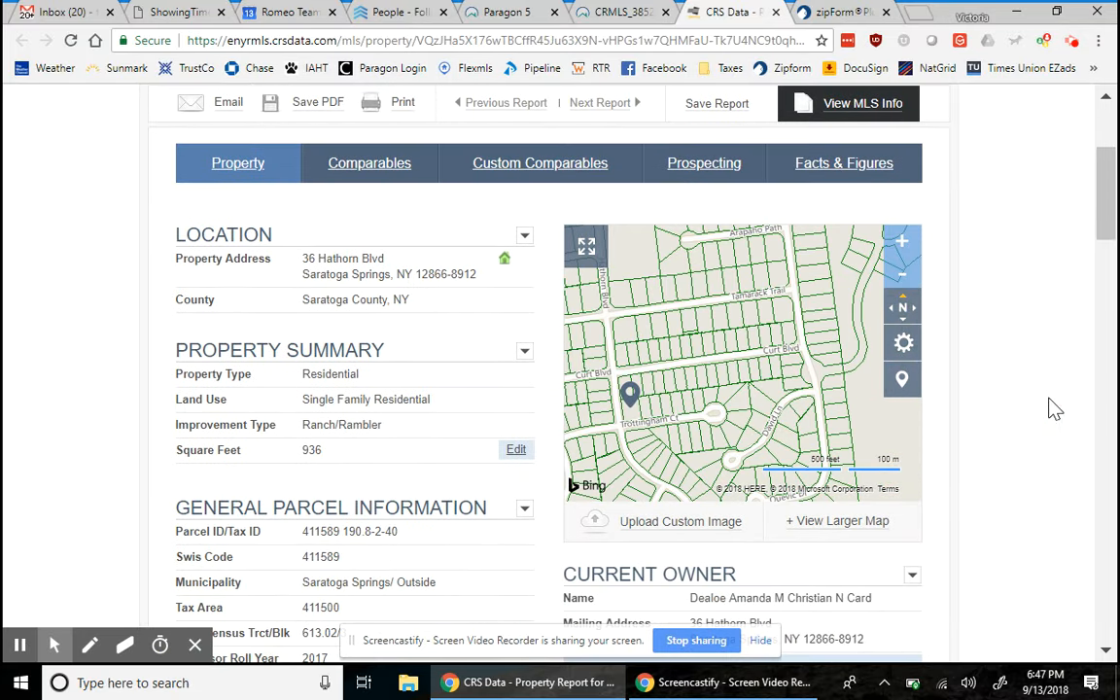
scroll(1007, 528, "down", 1)
scroll(1004, 526, "down", 1)
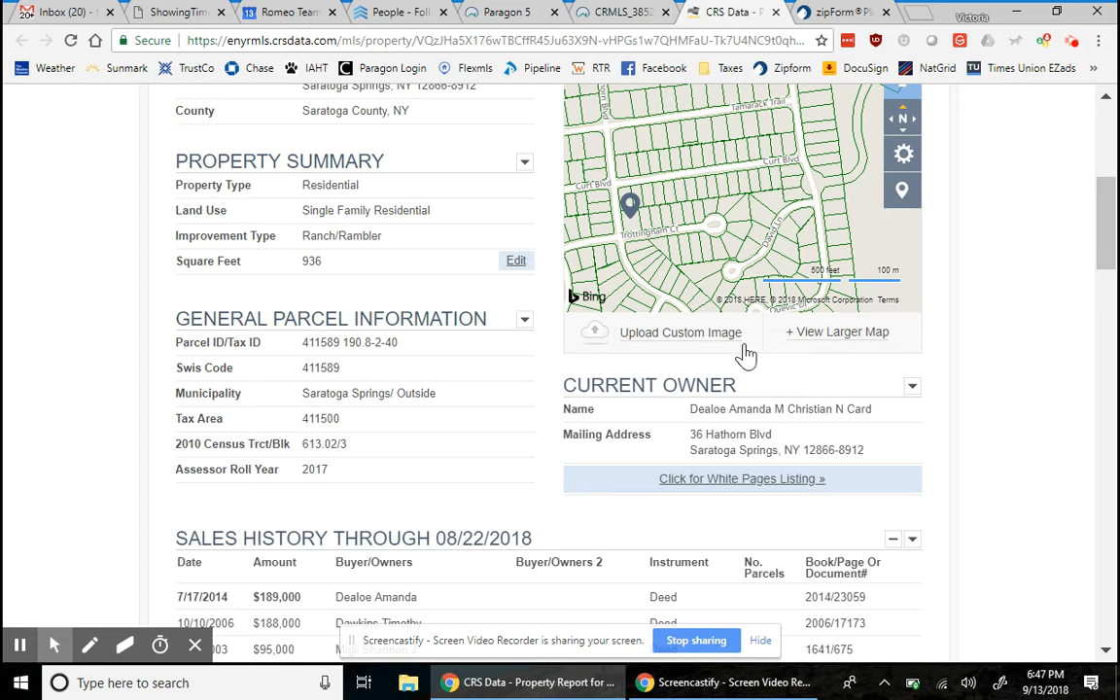
left_click(614, 12)
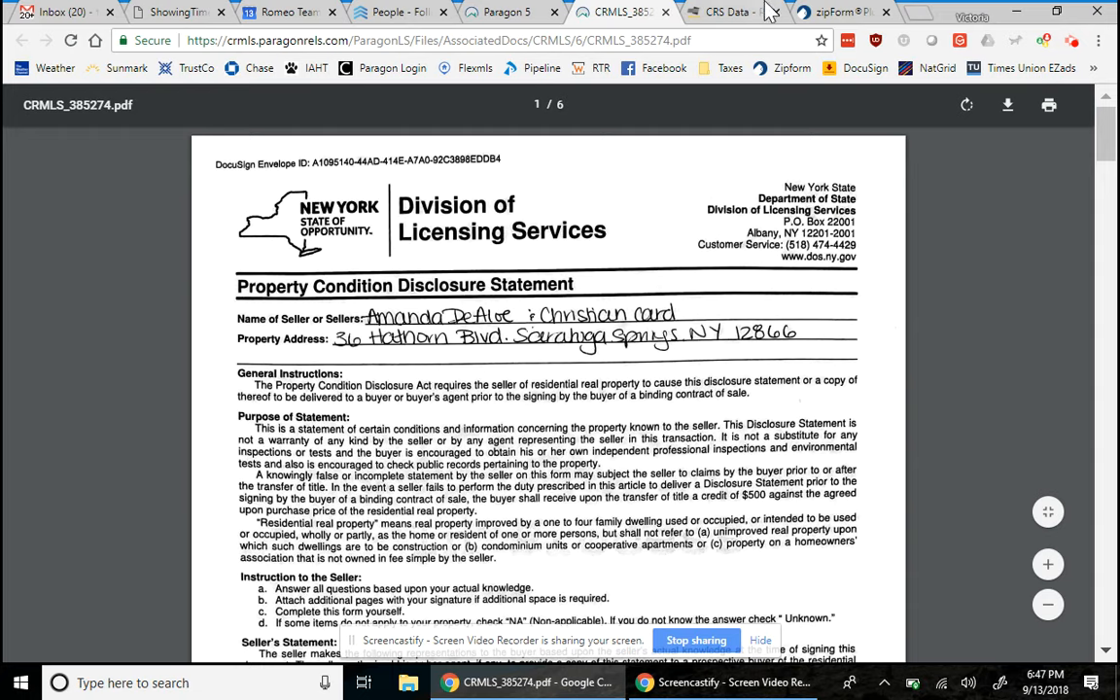
left_click(864, 12)
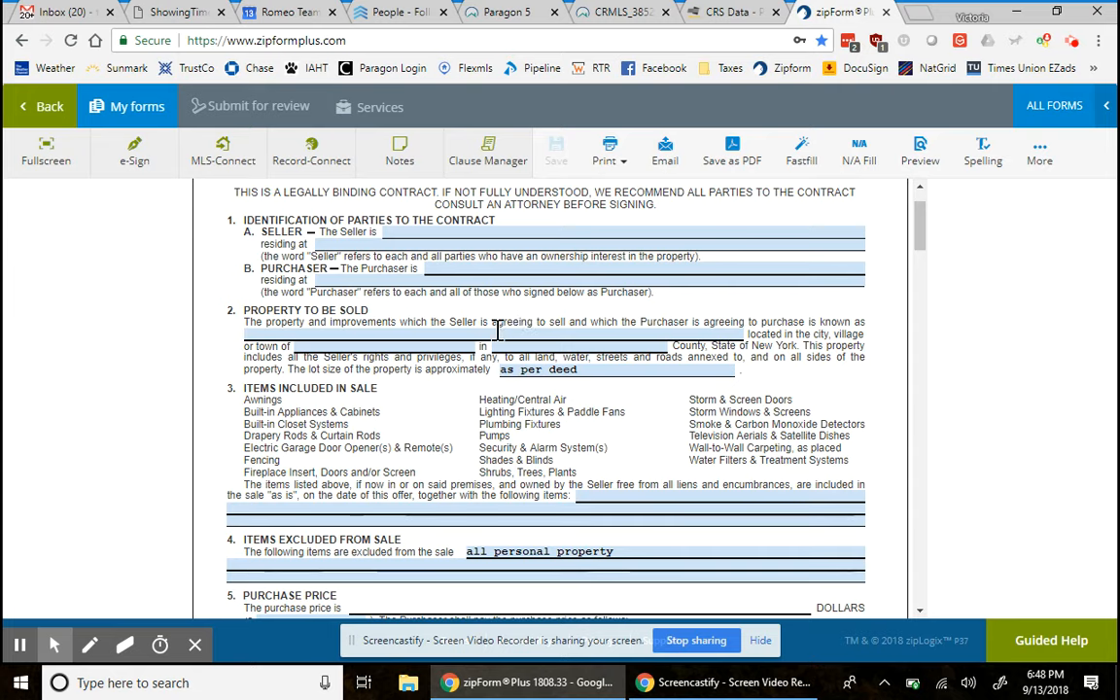
left_click(461, 336)
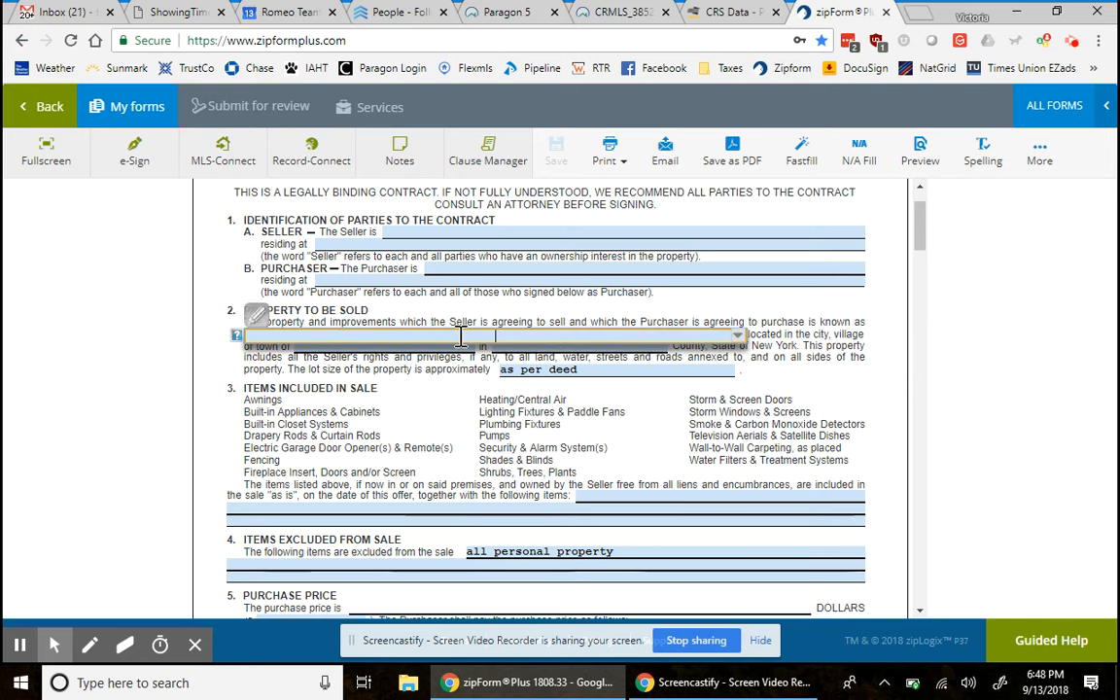
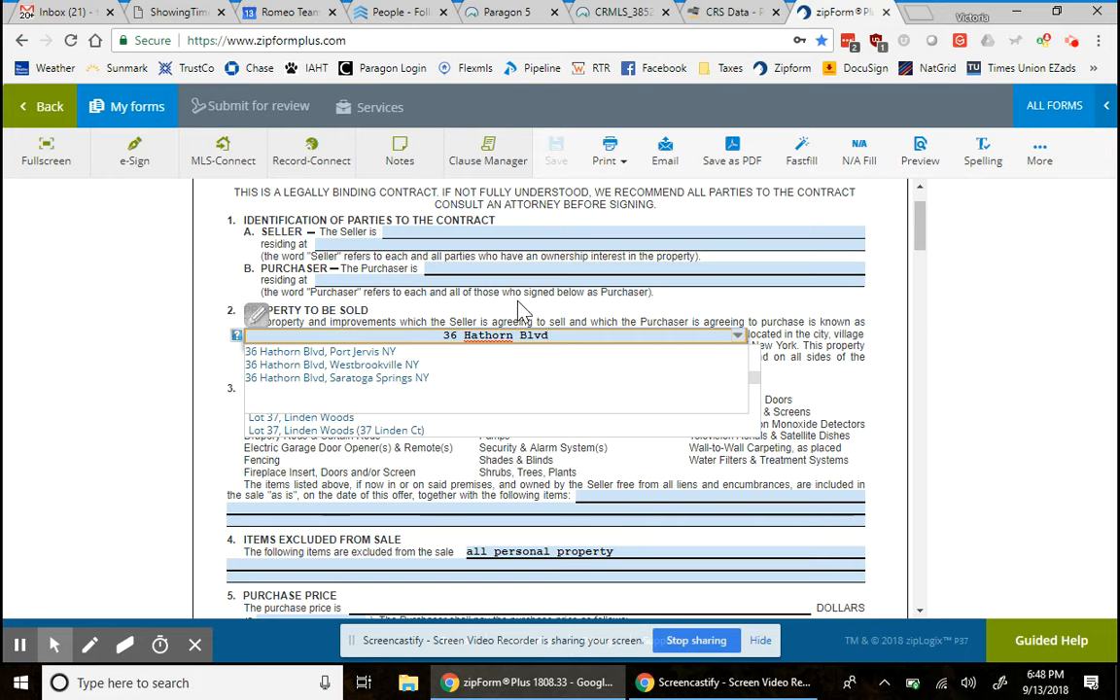
left_click(518, 302)
left_click(523, 331)
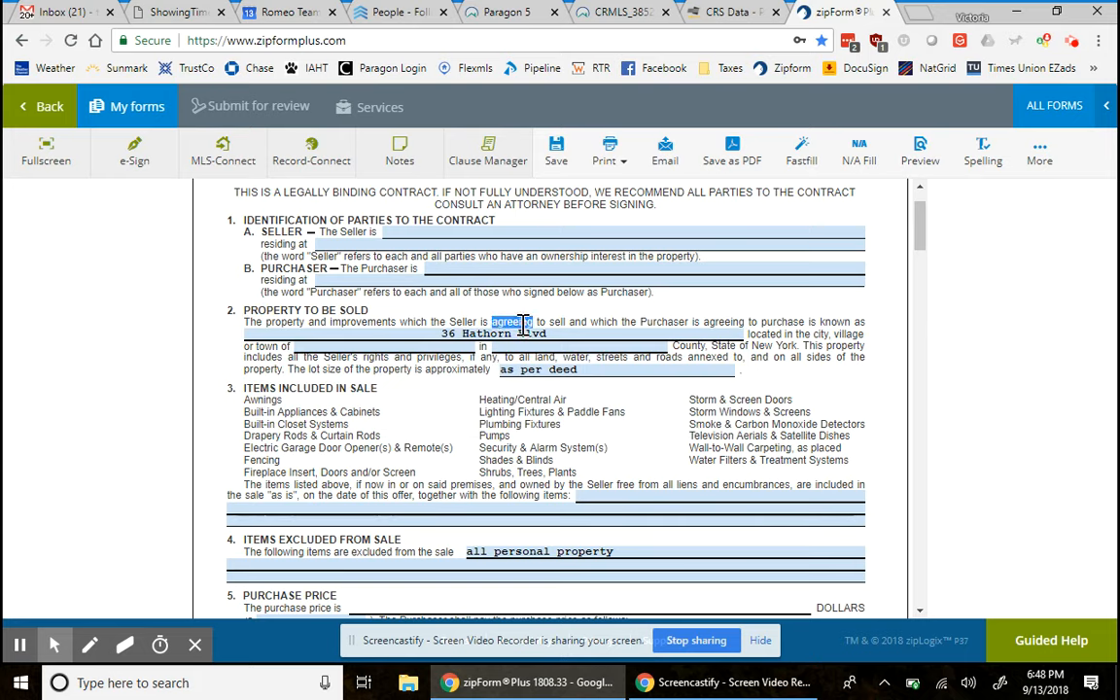
key("BackSpace")
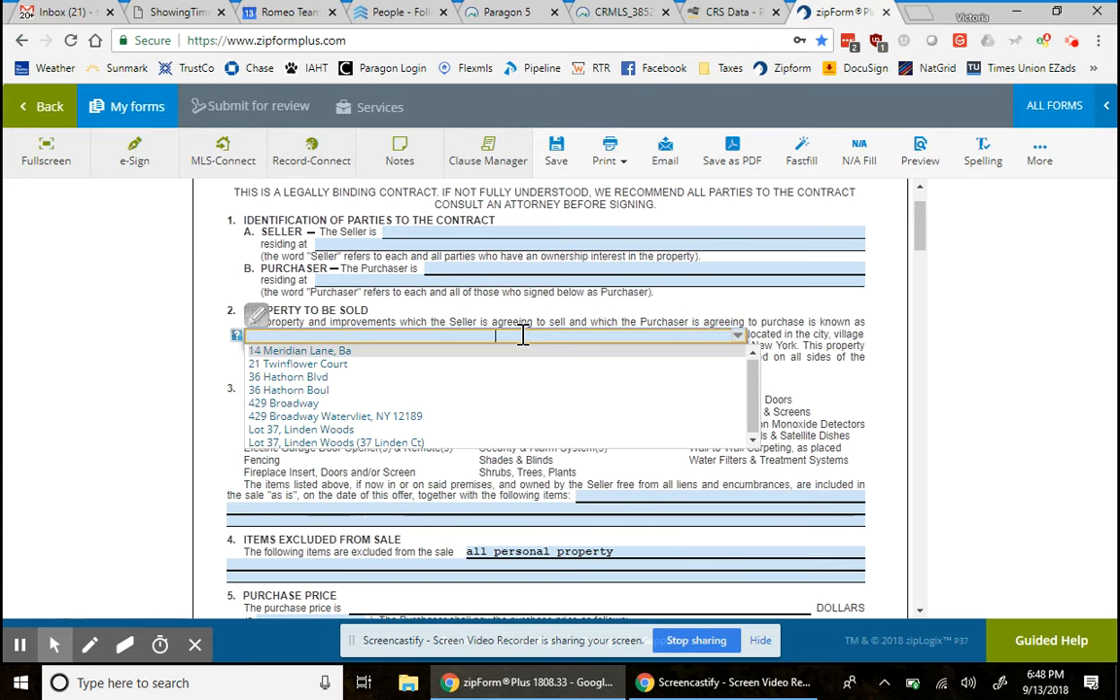
type("Offer Address")
left_click(494, 337)
type("Property")
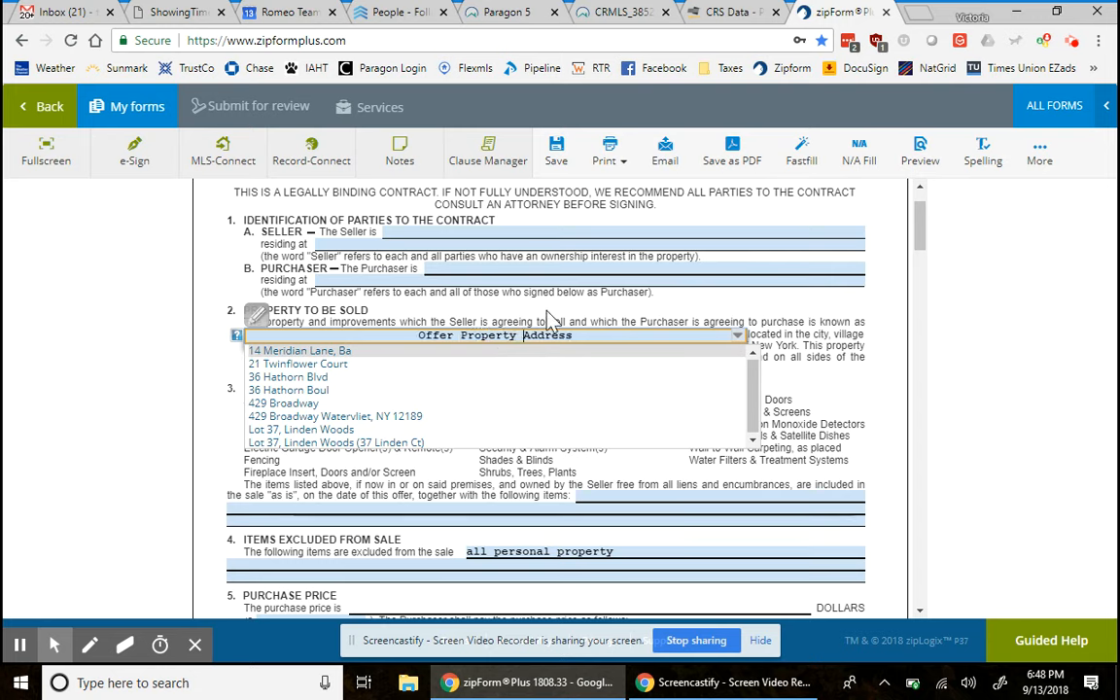
left_click(552, 319)
left_click(367, 351)
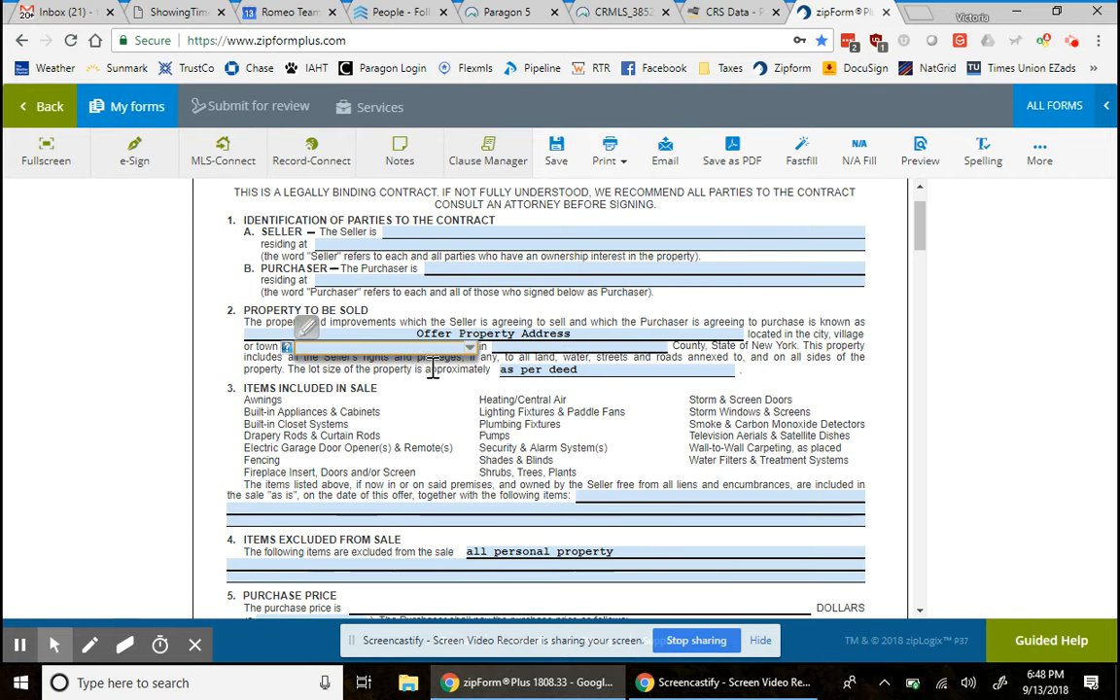
left_click(453, 335)
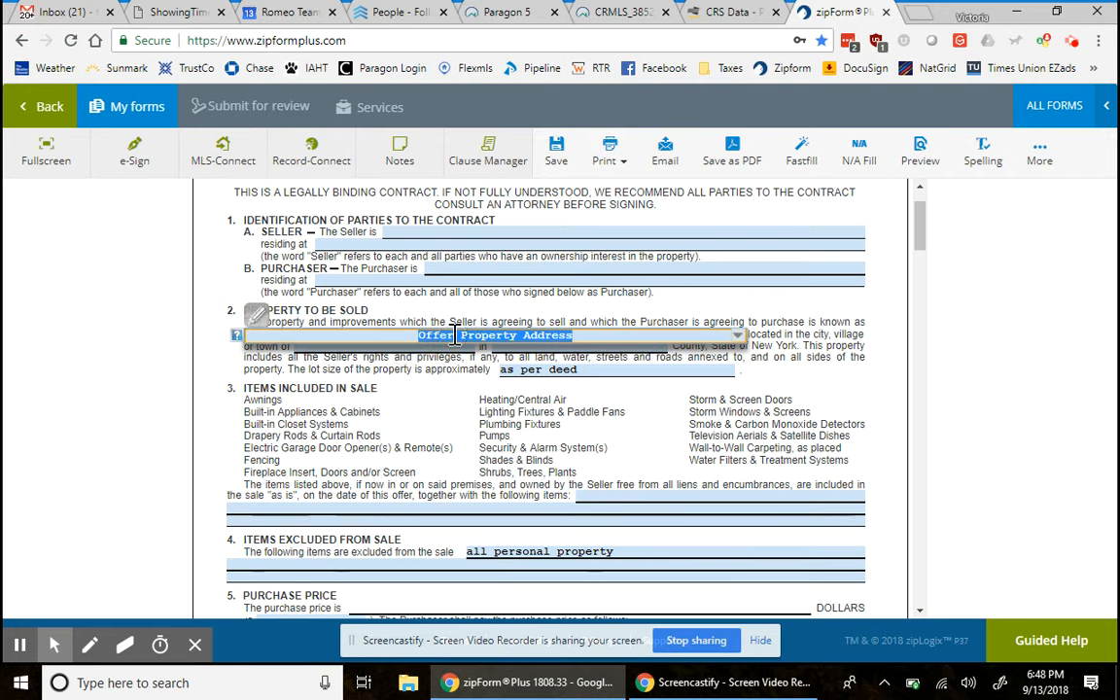
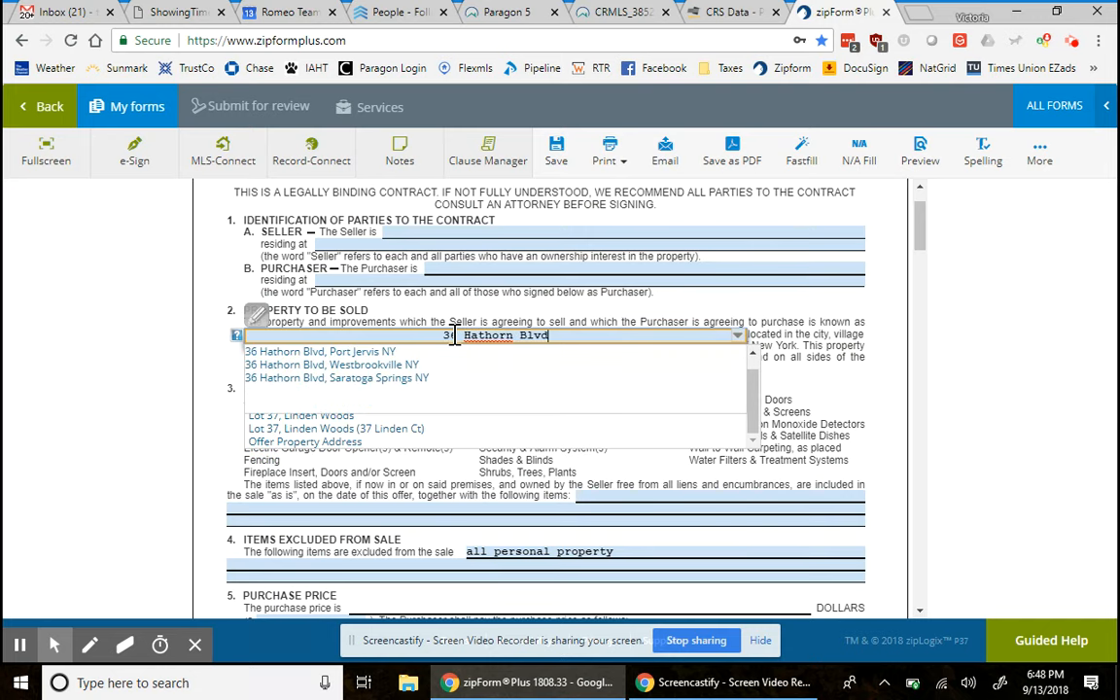
left_click(437, 470)
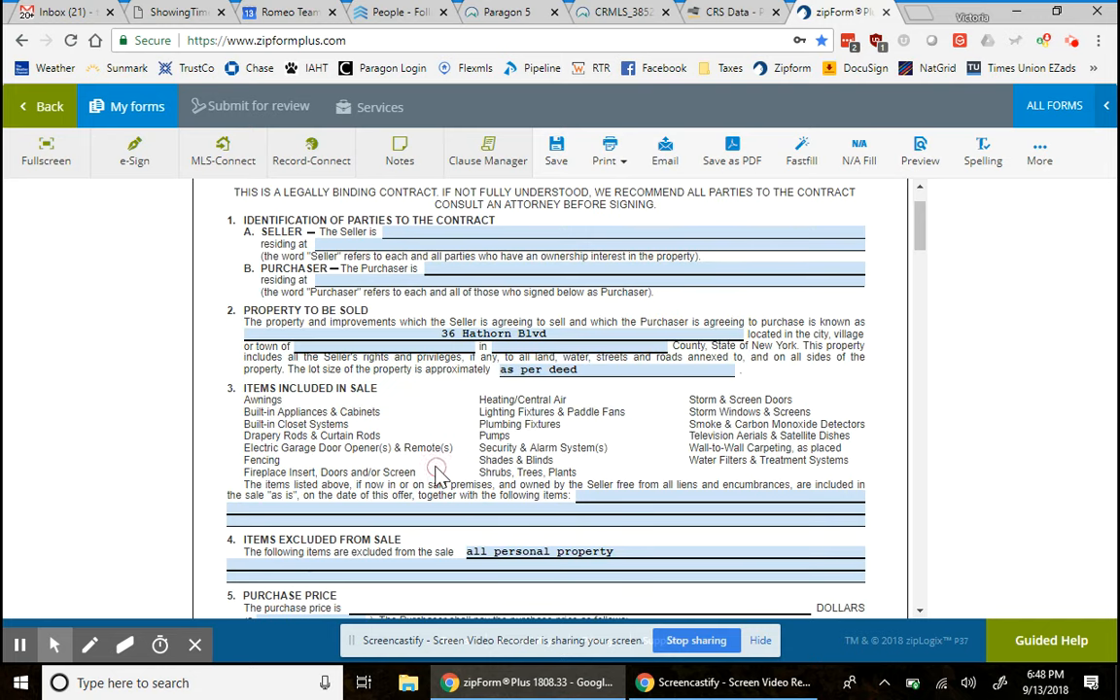
- Set the town to Saratoga Springs and the county to Saratoga
left_click(399, 347)
type("Sara")
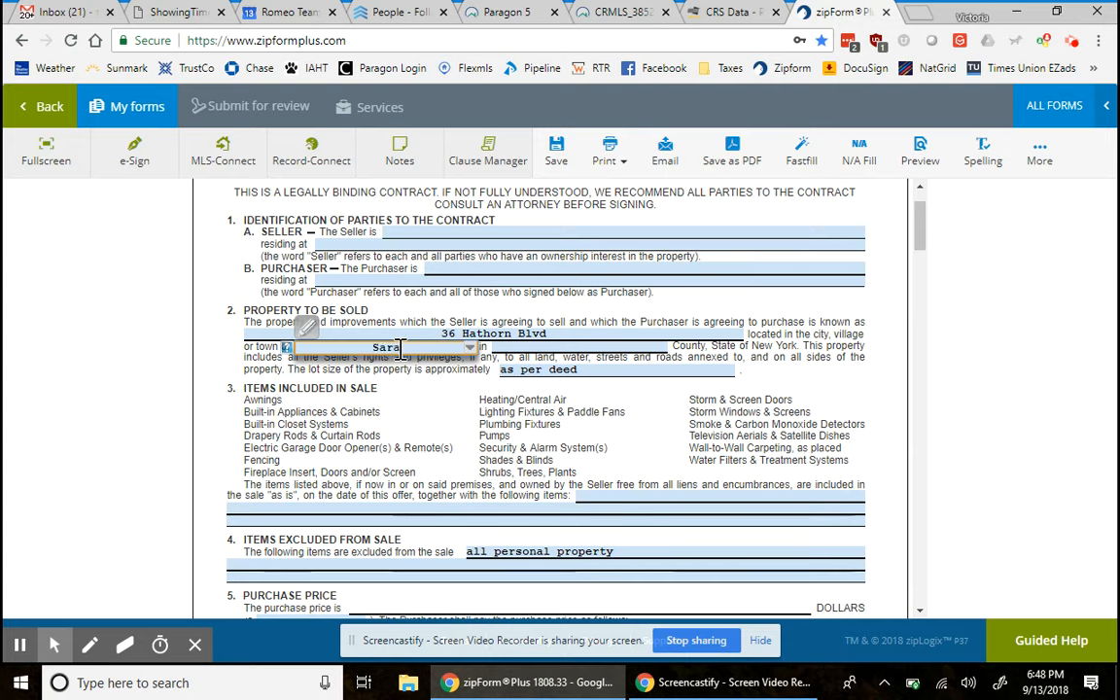
type("toga Springs")
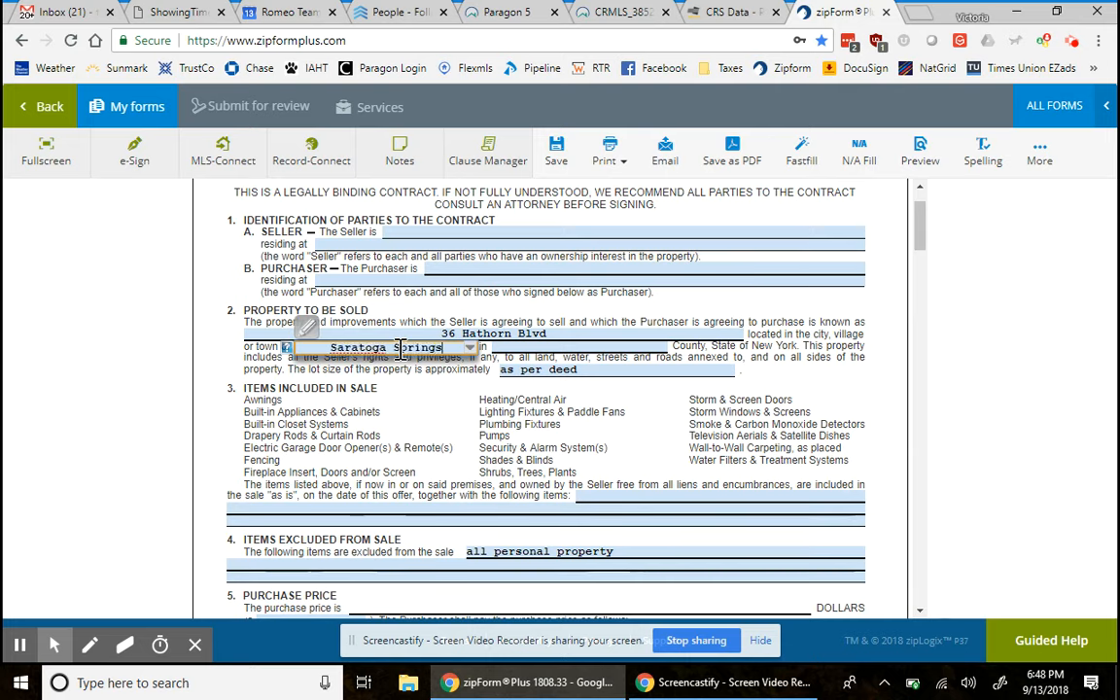
key("Tab")
type("Sarato")
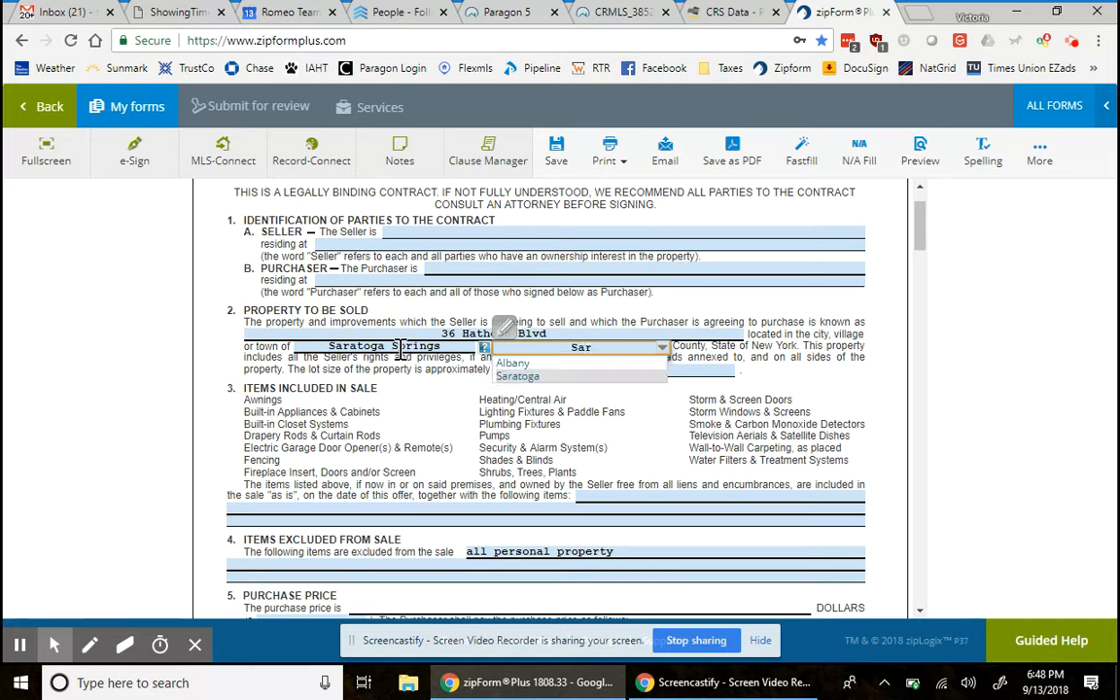
left_click(515, 375)
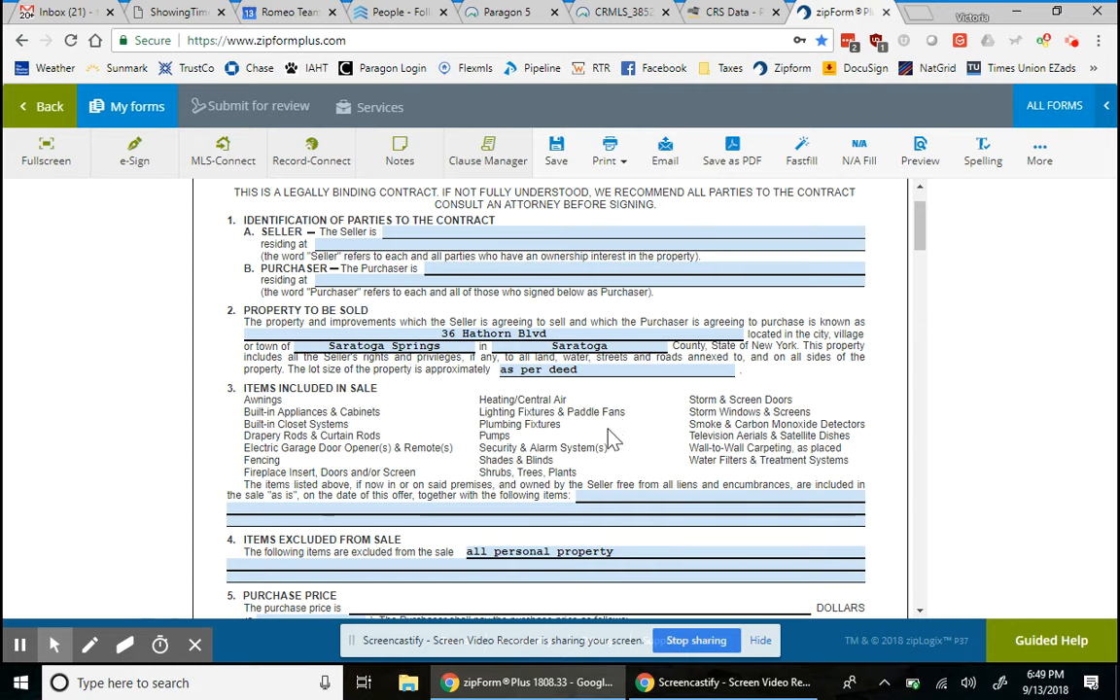
scroll(611, 437, "down", 1)
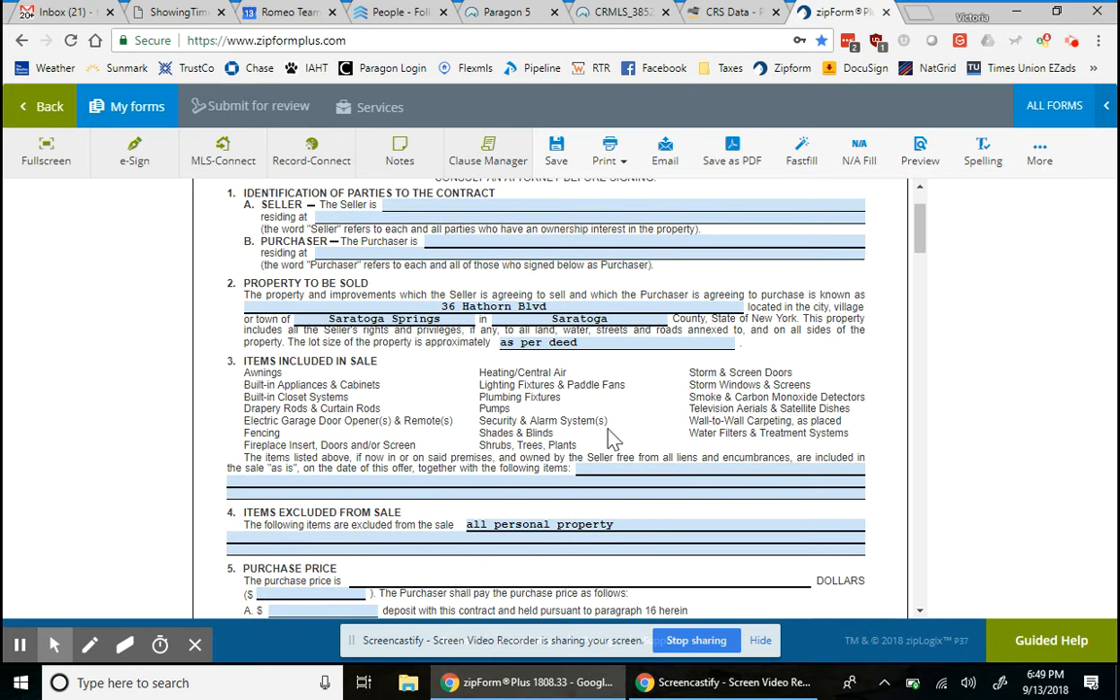
scroll(611, 439, "down", 3)
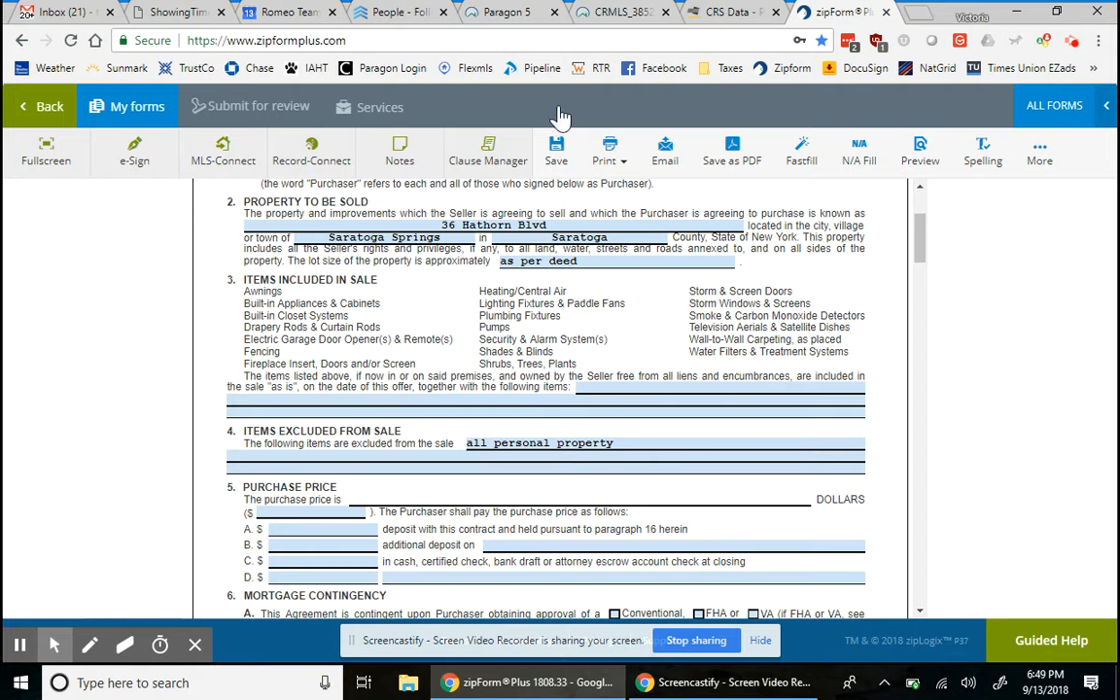
left_click(505, 13)
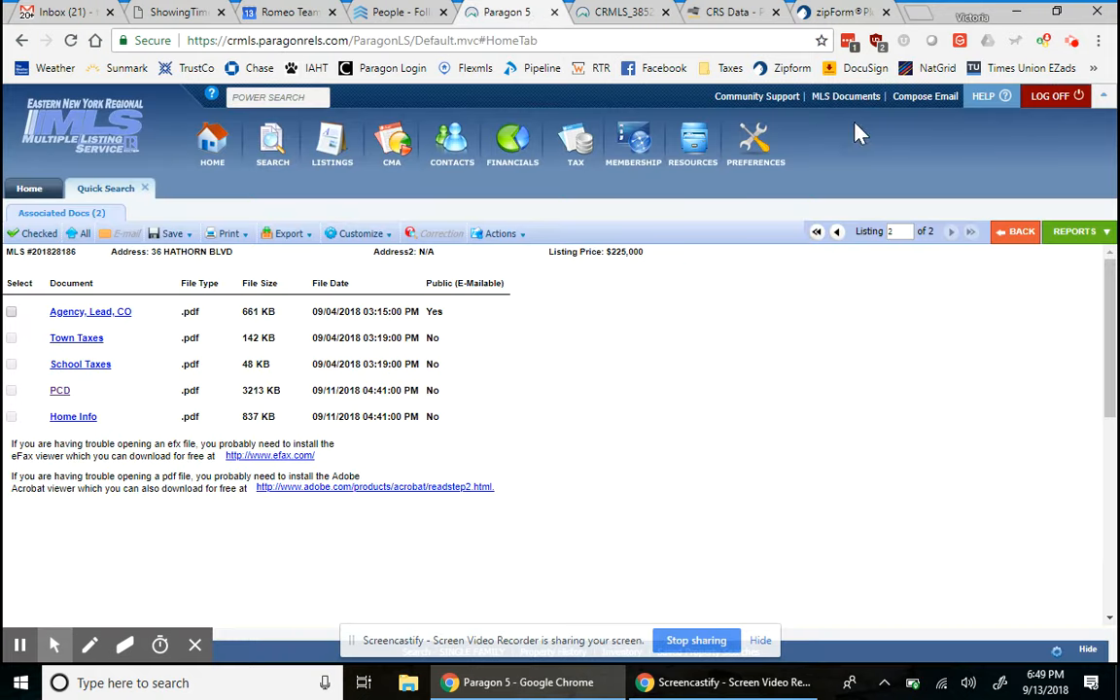
left_click(1019, 233)
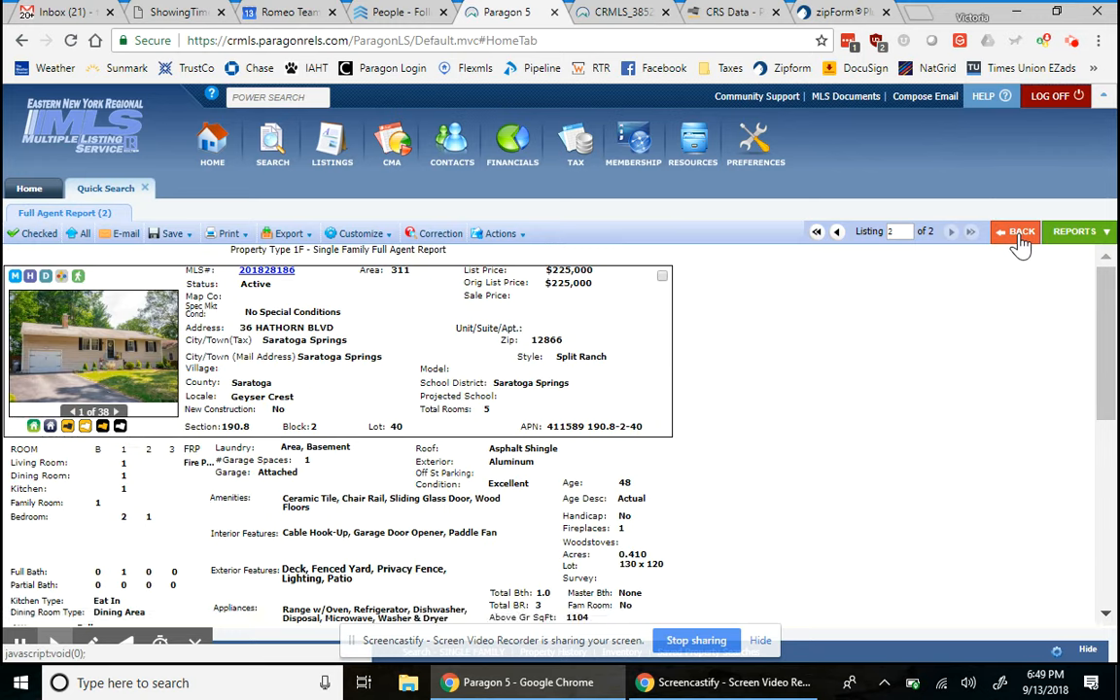
scroll(503, 491, "down", 3)
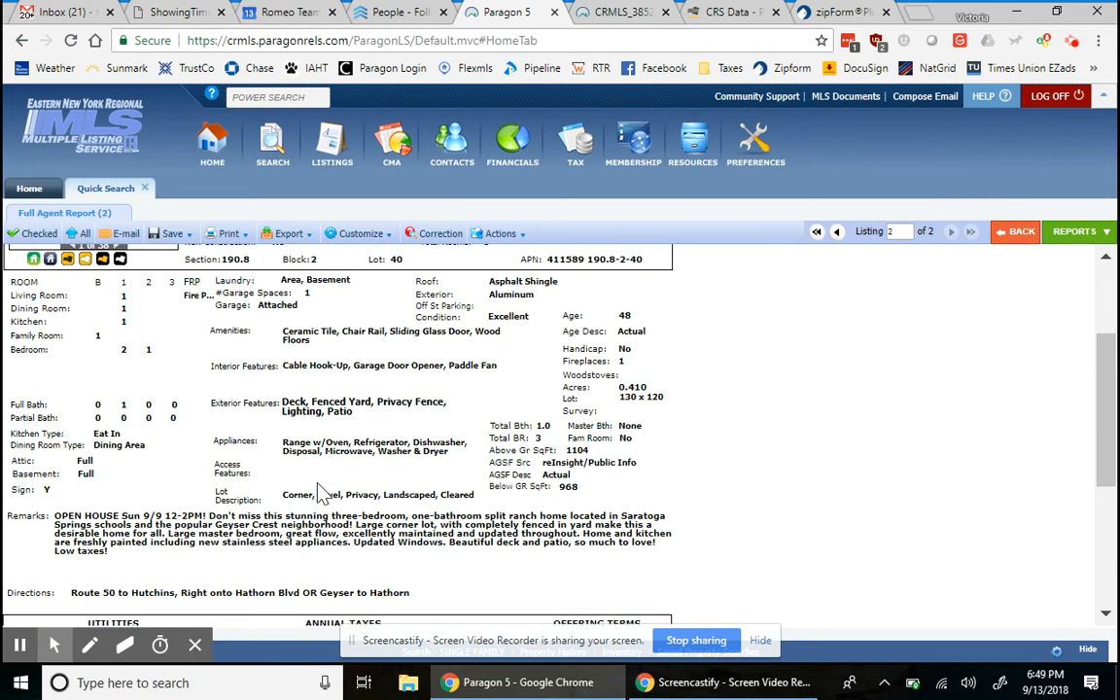
left_click_drag(283, 444, 470, 459)
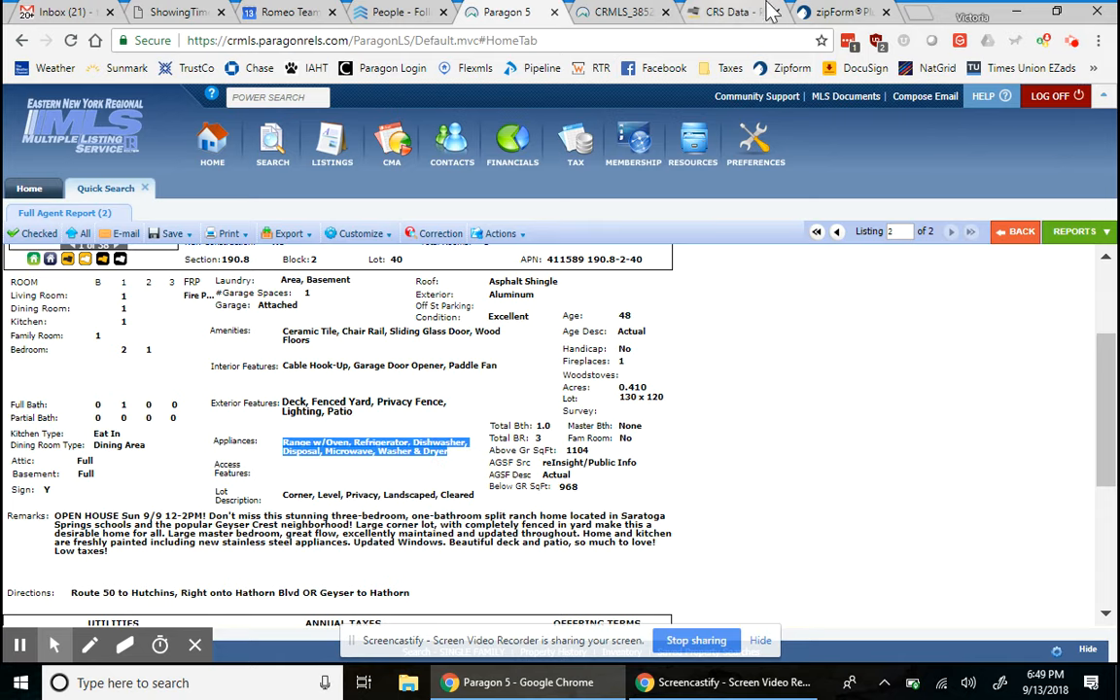
left_click(838, 11)
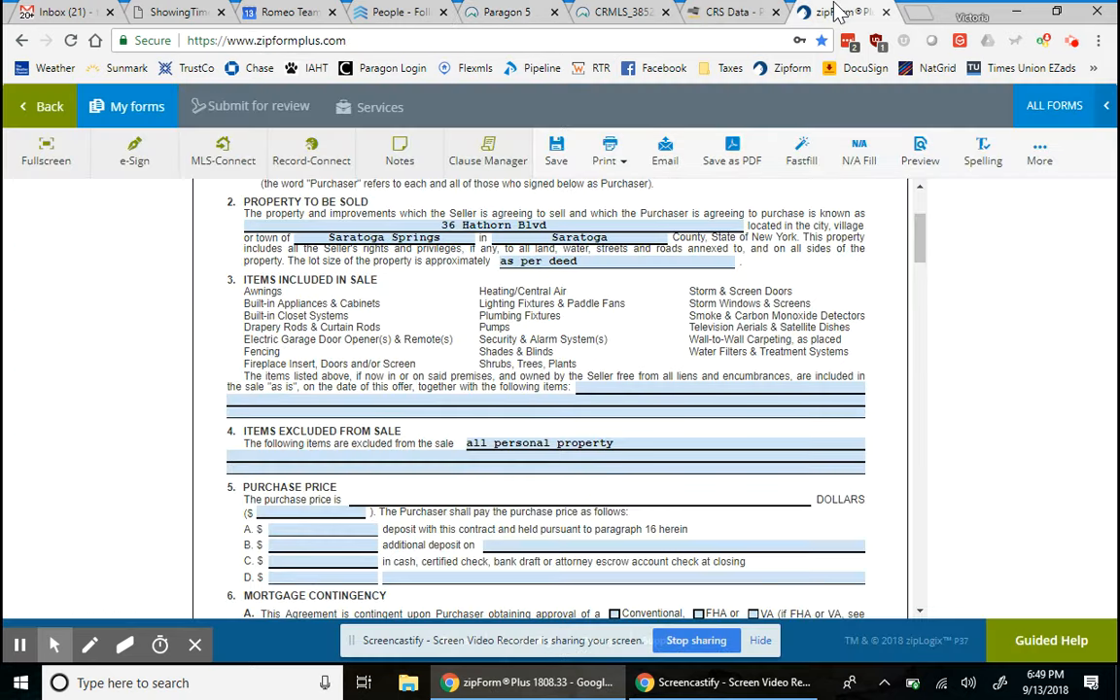
- Fill Items Included with the pasted appliance list, ending 'as placed and in working condition on closing.'
left_click(621, 390)
type("Range r/Oven, Refrigerator, Dishwasher, Disposal, Microwave, Washer & Dryer")
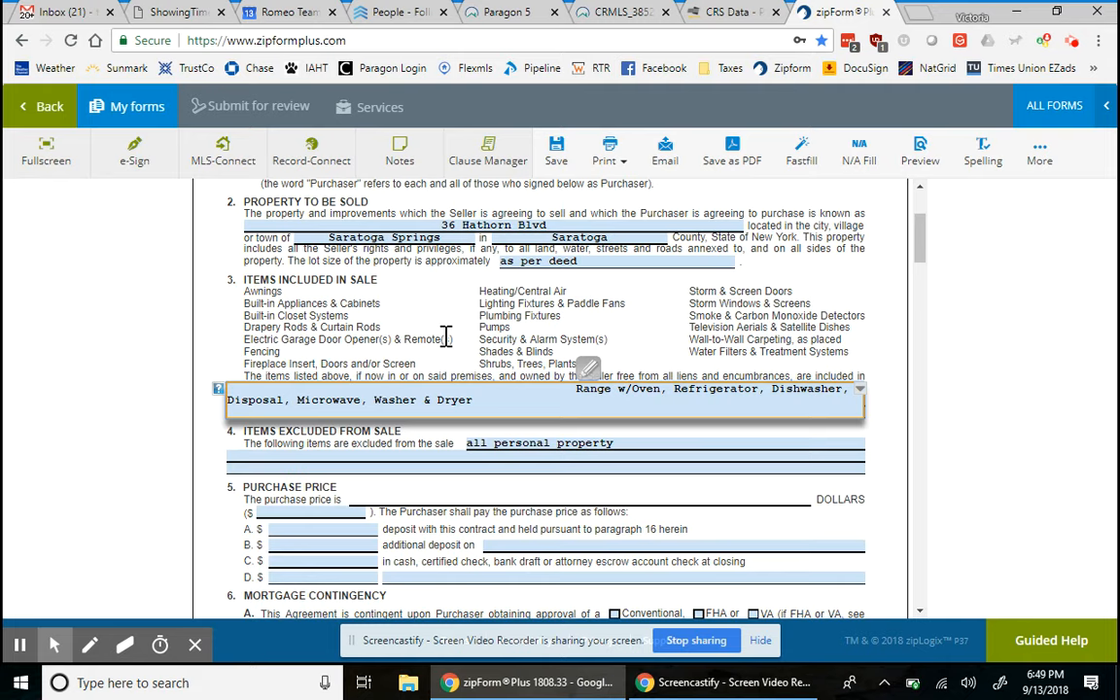
type(", dehumnififier")
key("BackSpace")
key("BackSpace")
key("BackSpace")
key("BackSpace")
key("BackSpace")
key("BackSpace")
key("BackSpace")
key("BackSpace")
key("BackSpace")
key("BackSpace")
key("BackSpace")
key("BackSpace")
type("pool pump and ")
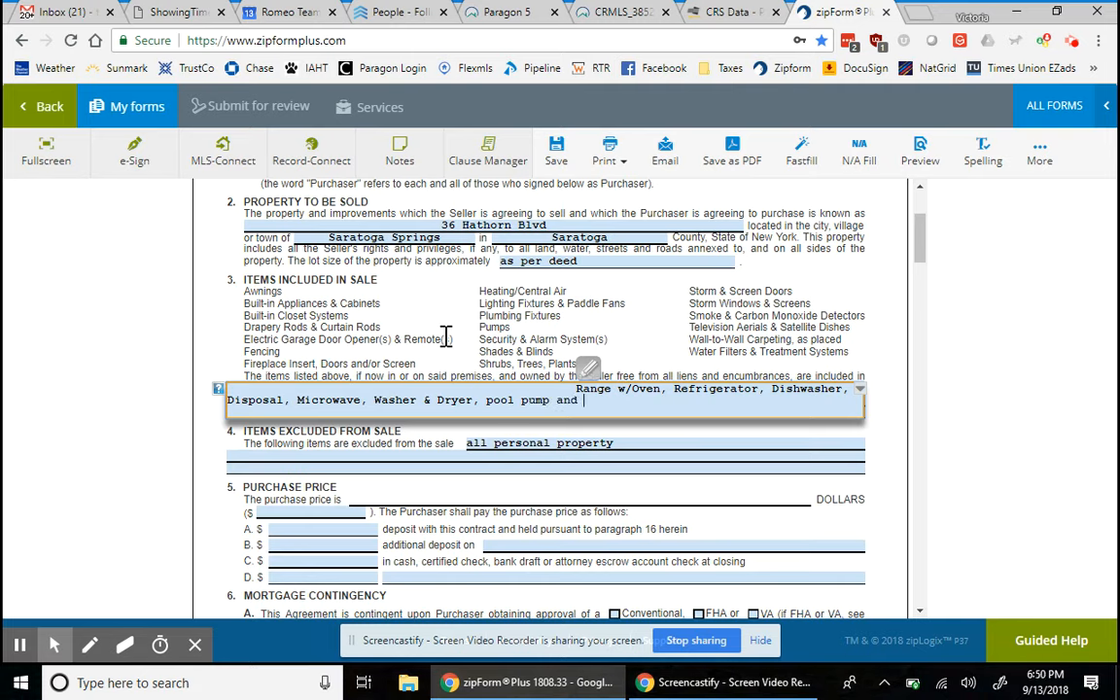
type("all accessories")
key("BackSpace")
key("BackSpace")
key("BackSpace")
key("BackSpace")
key("BackSpace")
key("BackSpace")
key("BackSpace")
key("BackSpace")
key("BackSpace")
key("BackSpace")
key("BackSpace")
key("BackSpace")
key("BackSpace")
key("BackSpace")
key("BackSpace")
key("BackSpace")
key("BackSpace")
key("BackSpace")
key("BackSpace")
key("BackSpace")
key("BackSpace")
type("shed")
key("BackSpace")
key("BackSpace")
key("BackSpace")
key("BackSpace")
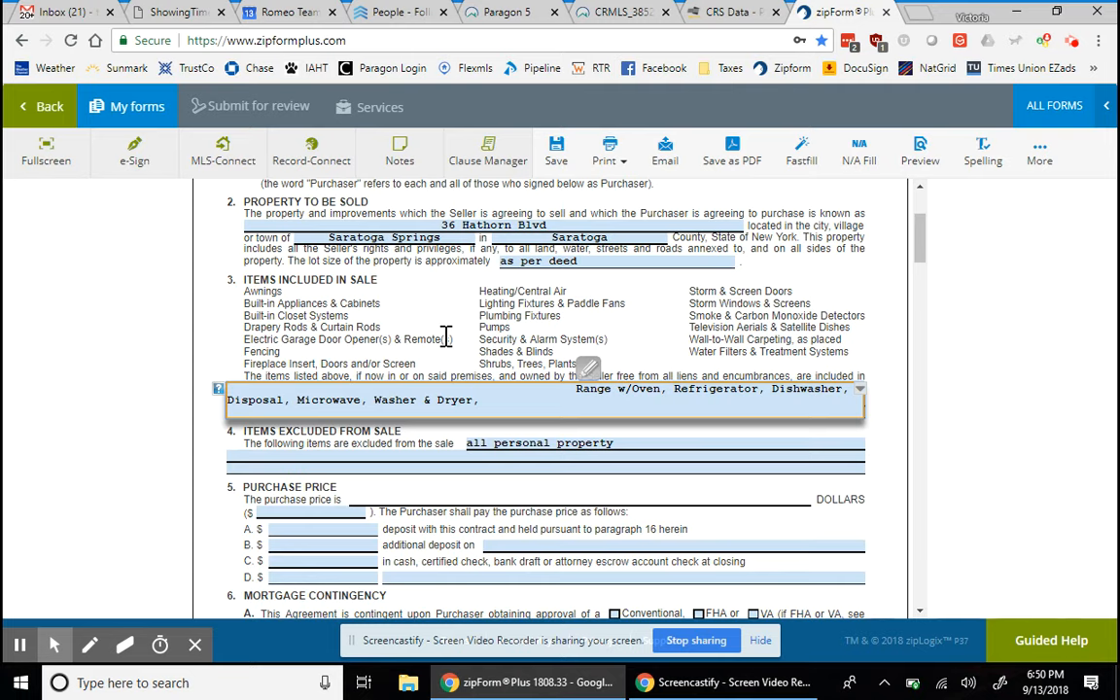
type("hot tub")
key("BackSpace")
key("BackSpace")
key("BackSpace")
key("BackSpace")
key("BackSpace")
key("BackSpace")
key("BackSpace")
type("r")
type("as placed and in w")
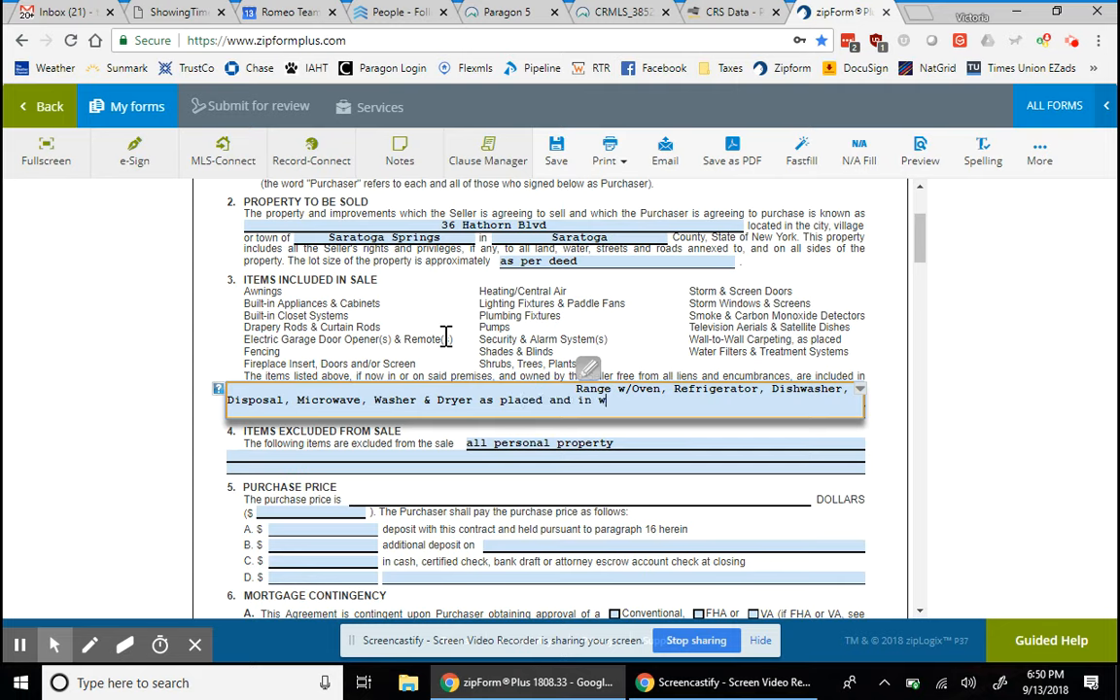
type("orking condition on")
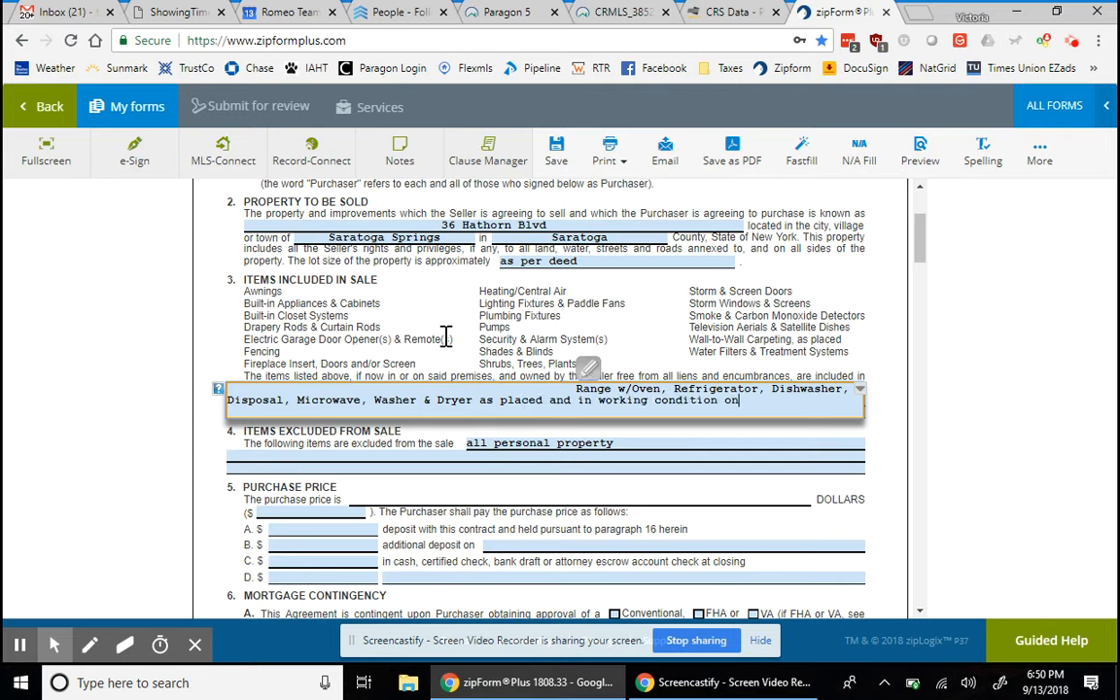
type(" closing.")
left_click(383, 438)
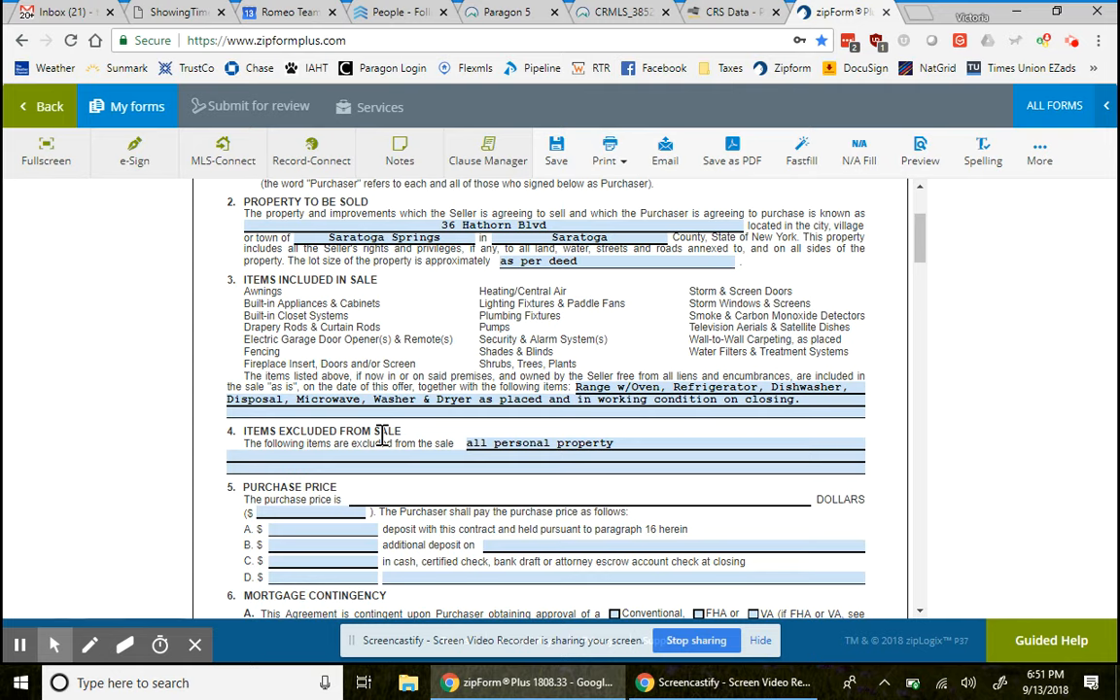
left_click(676, 442)
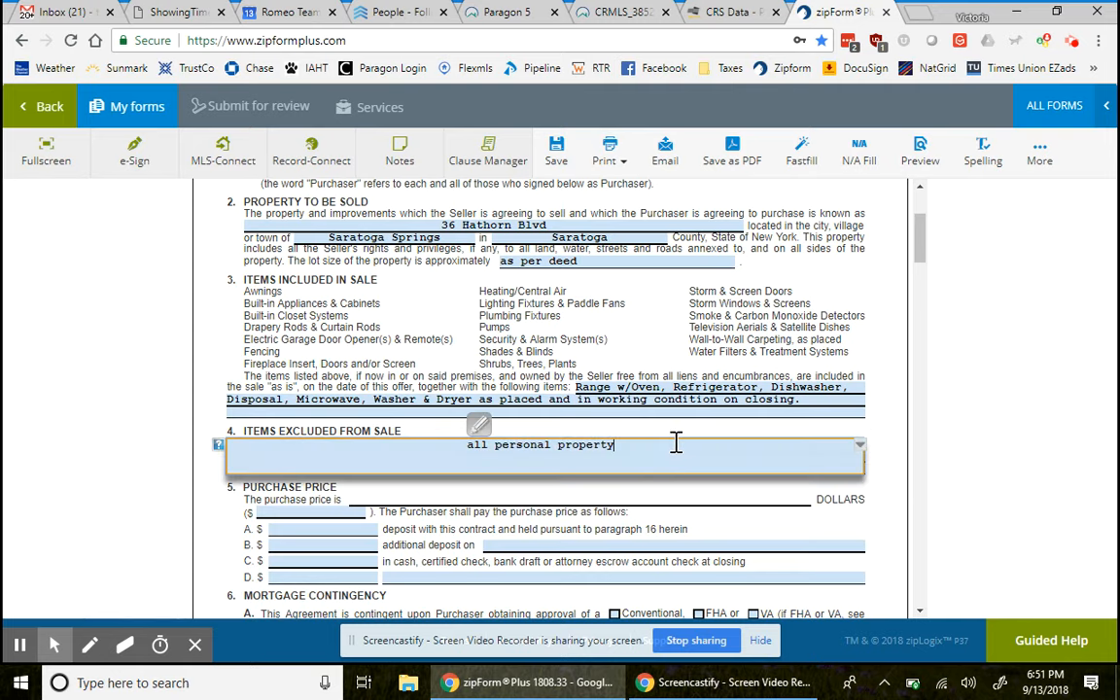
type("including dining room chandelier")
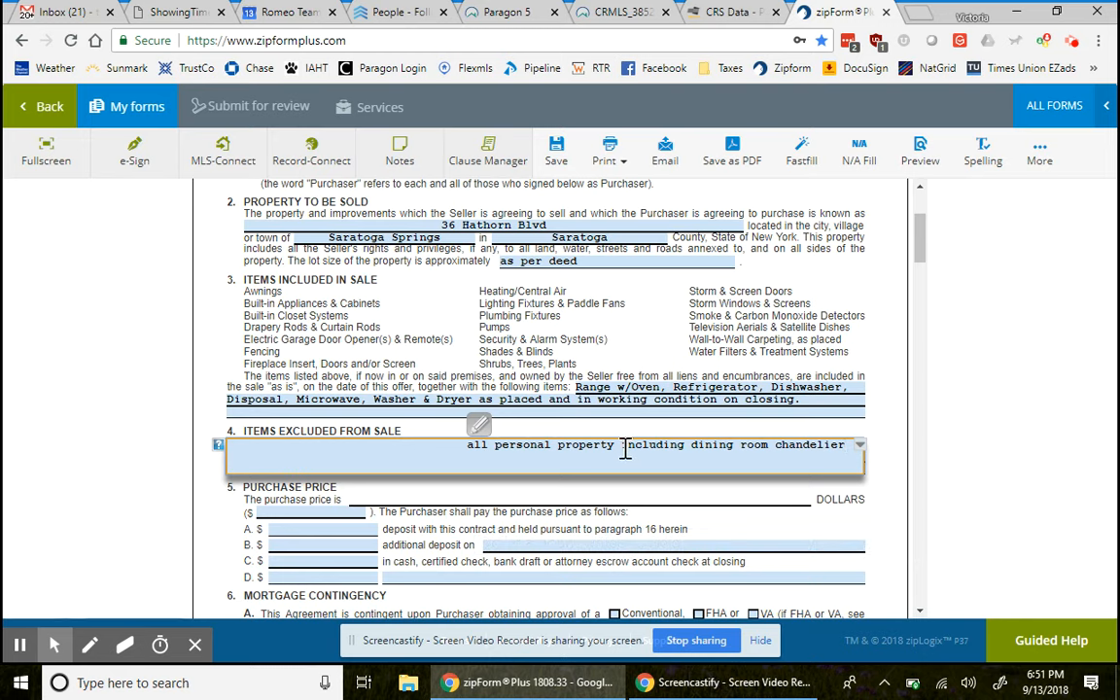
left_click_drag(621, 446, 856, 447)
key("BackSpace")
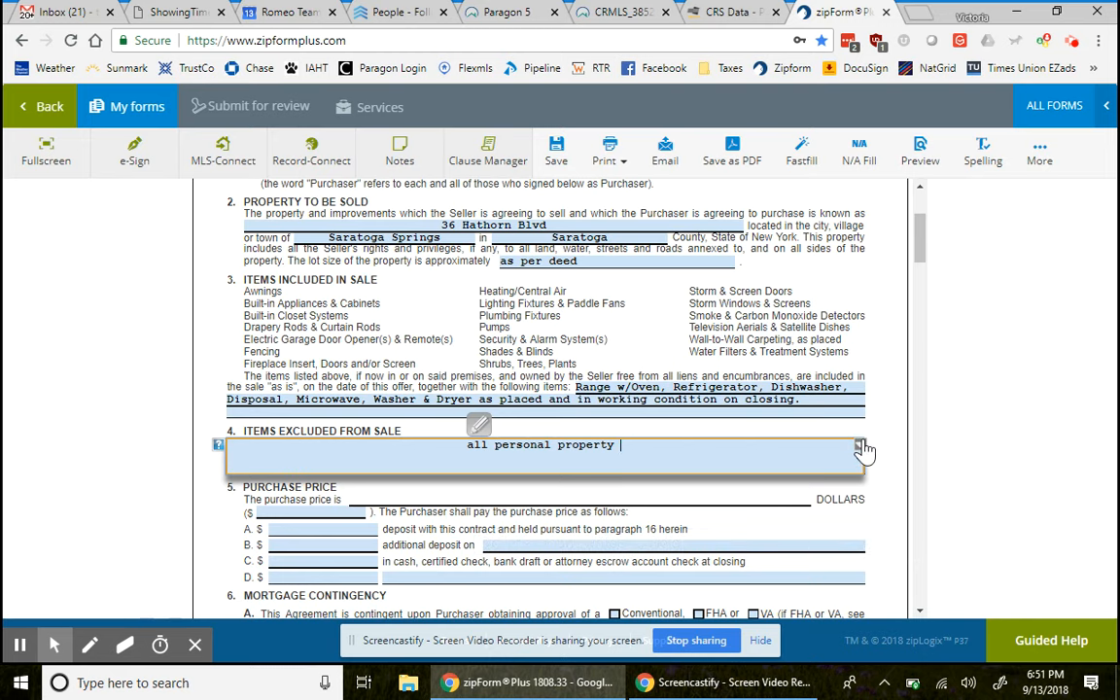
left_click(989, 440)
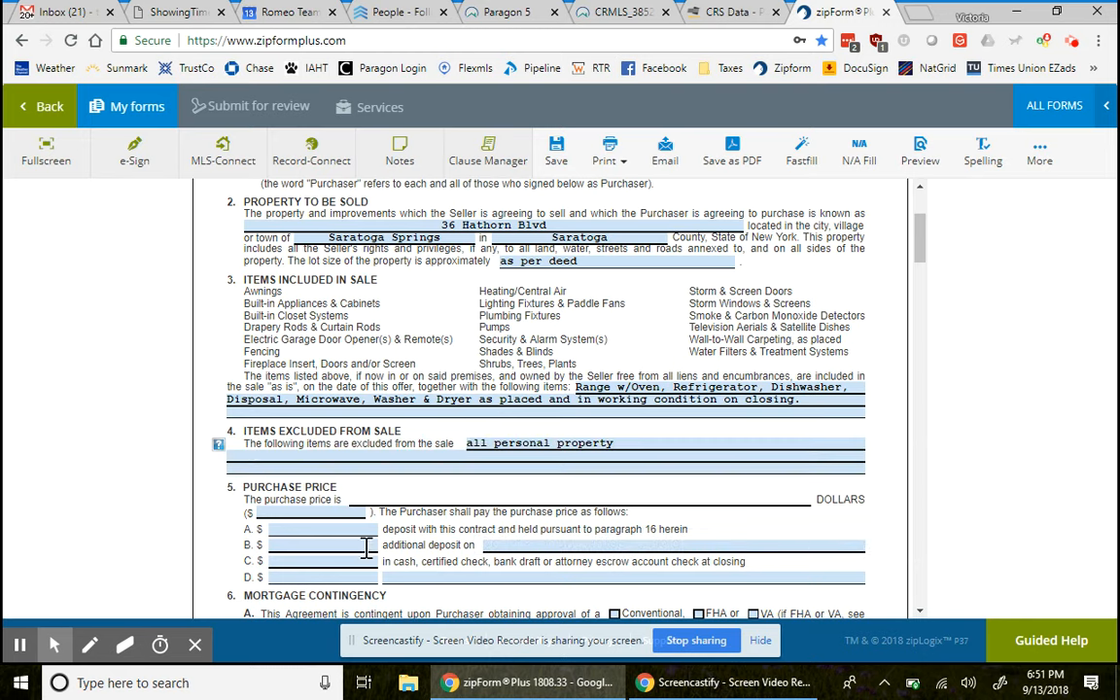
scroll(355, 547, "down", 1)
scroll(355, 546, "down", 2)
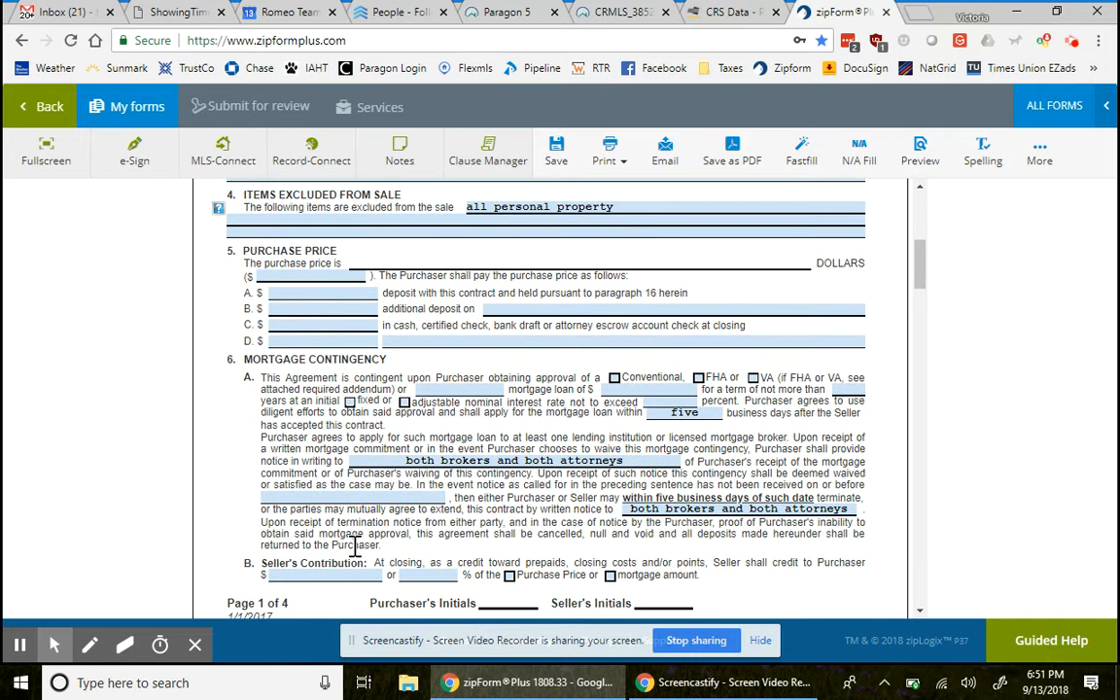
- Enter a purchase price of 220,000
left_click(356, 276)
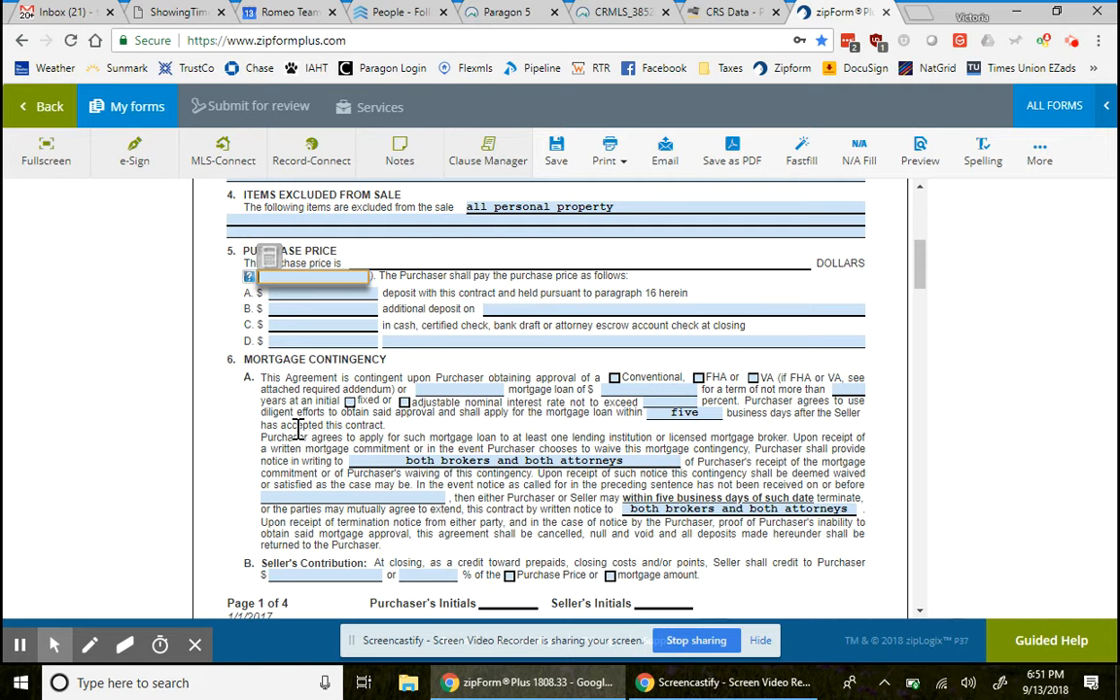
type("220000")
left_click(190, 432)
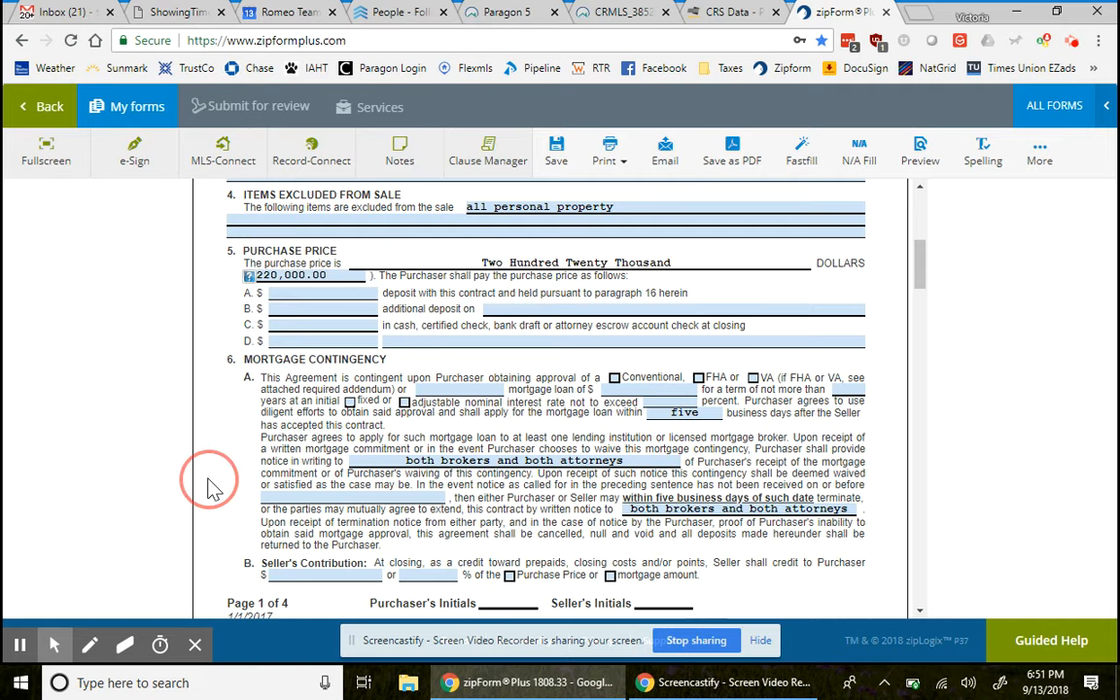
- Add a 2,000 additional deposit on line B, due on 'acceptance'
left_click(362, 310)
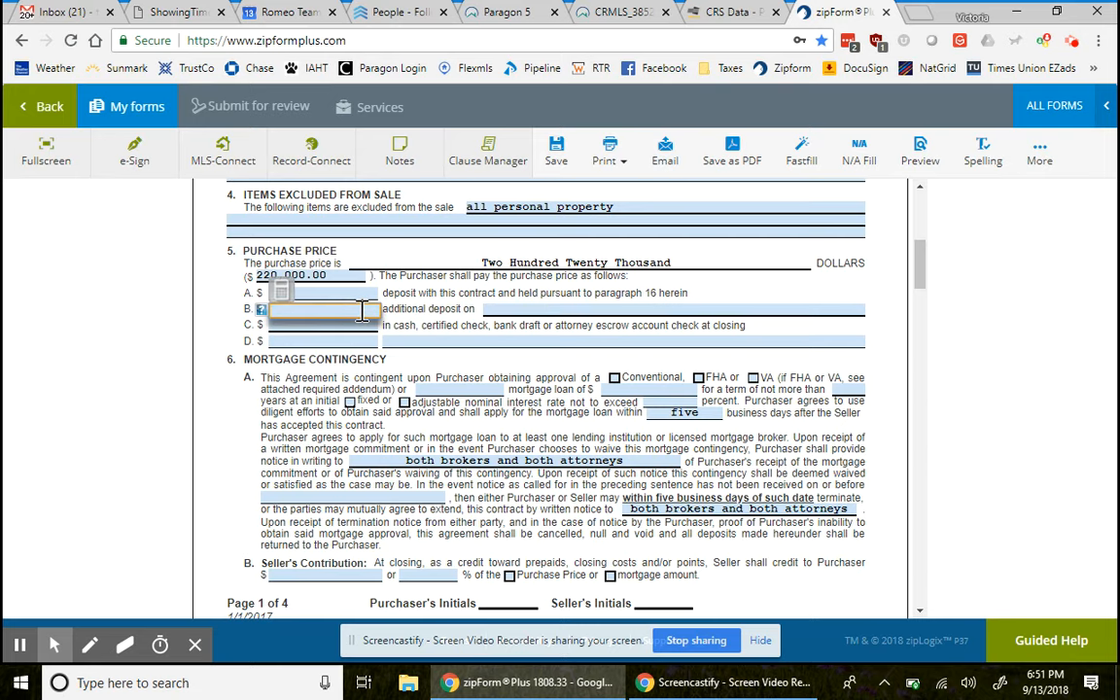
left_click(358, 292)
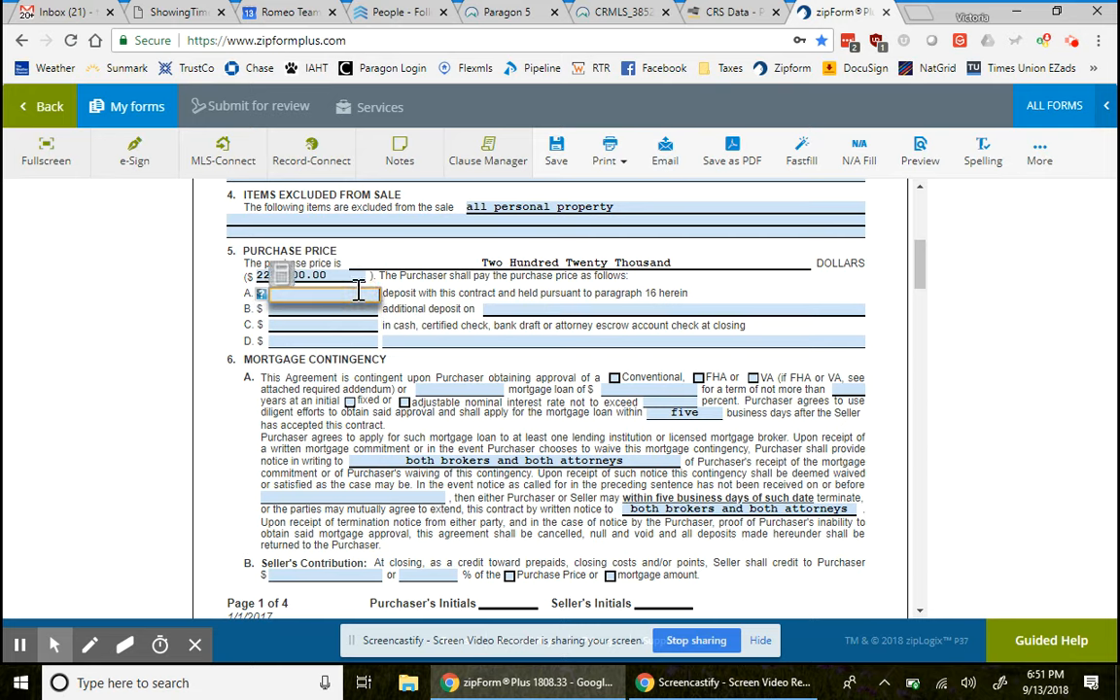
left_click(356, 314)
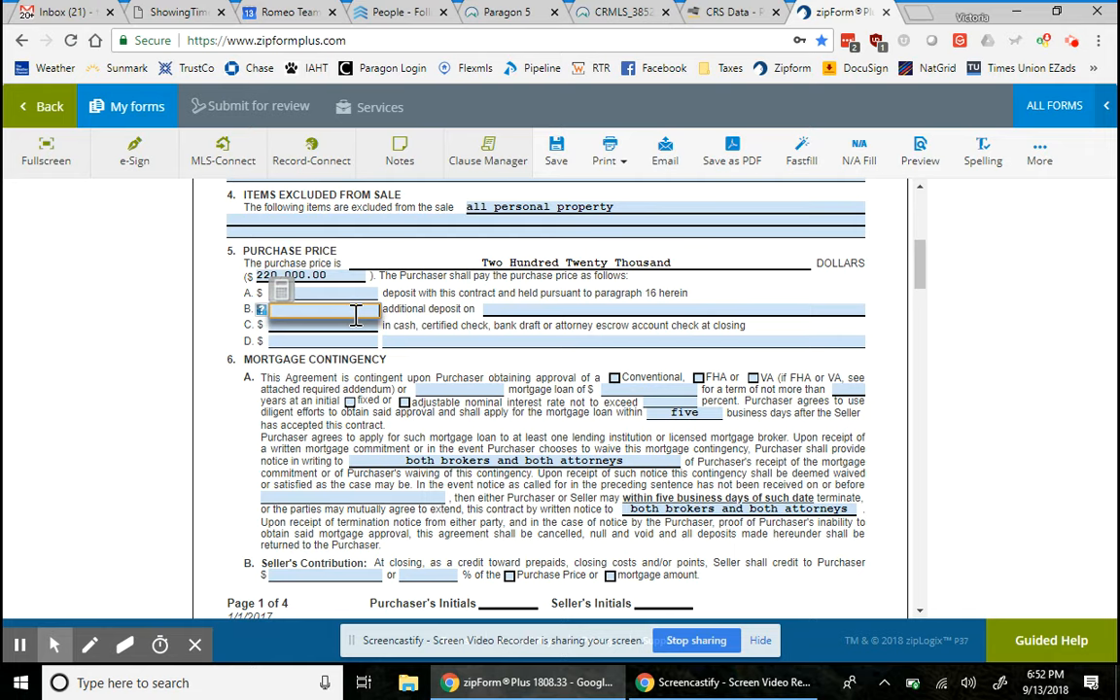
type("2,00")
type("000")
left_click(309, 412)
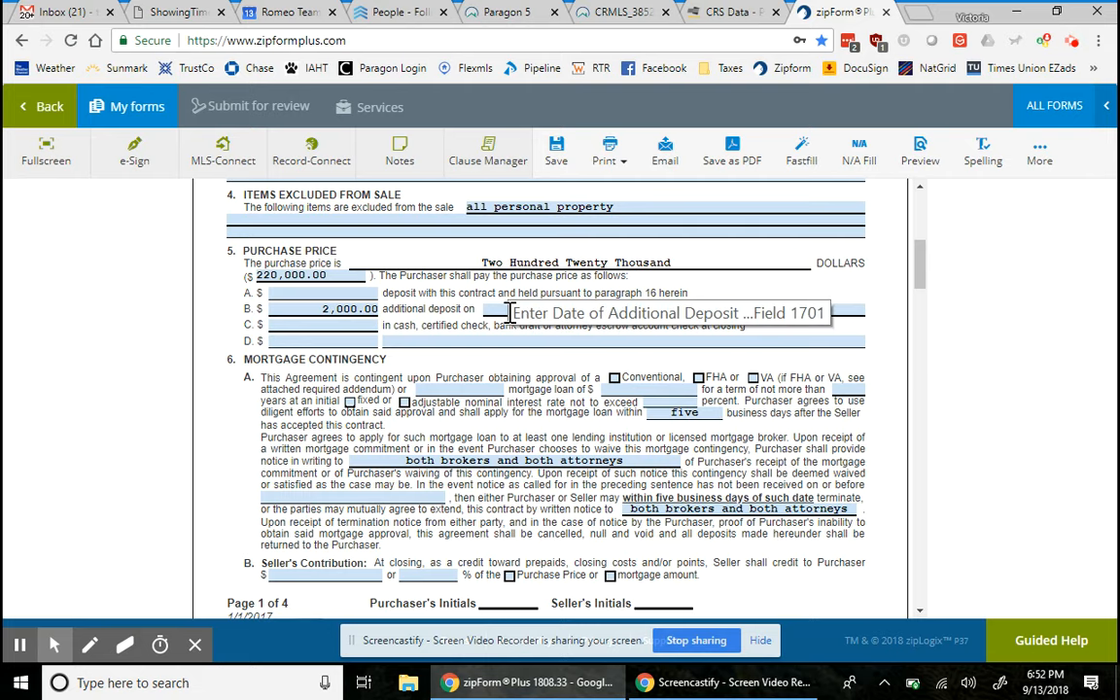
left_click(494, 311)
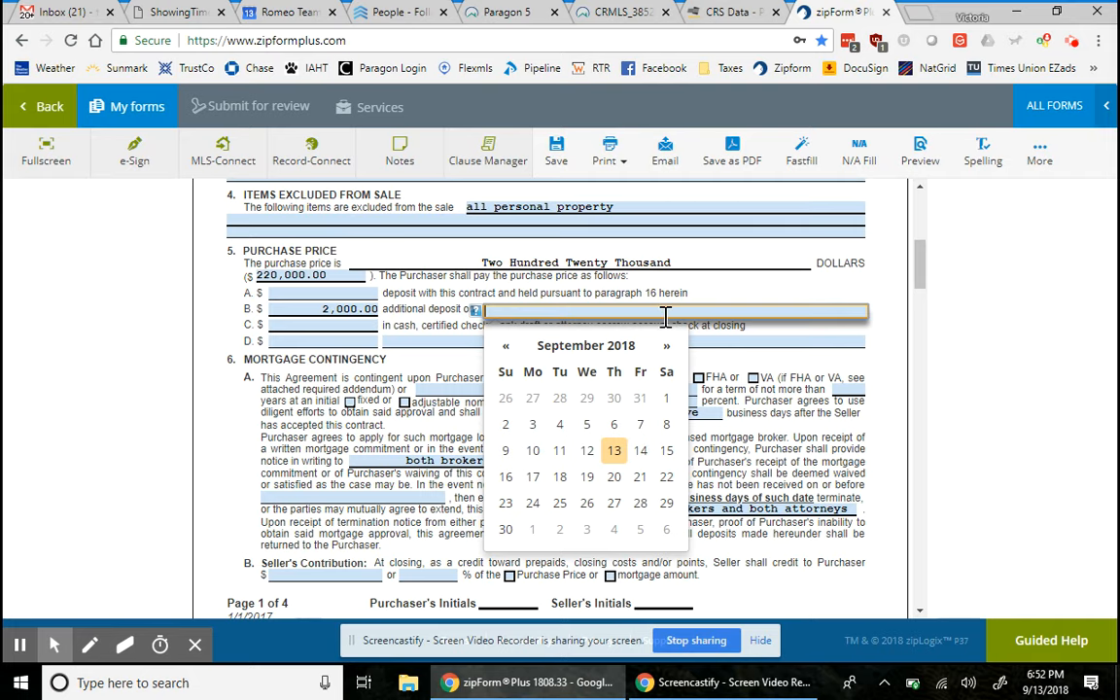
left_click(586, 413)
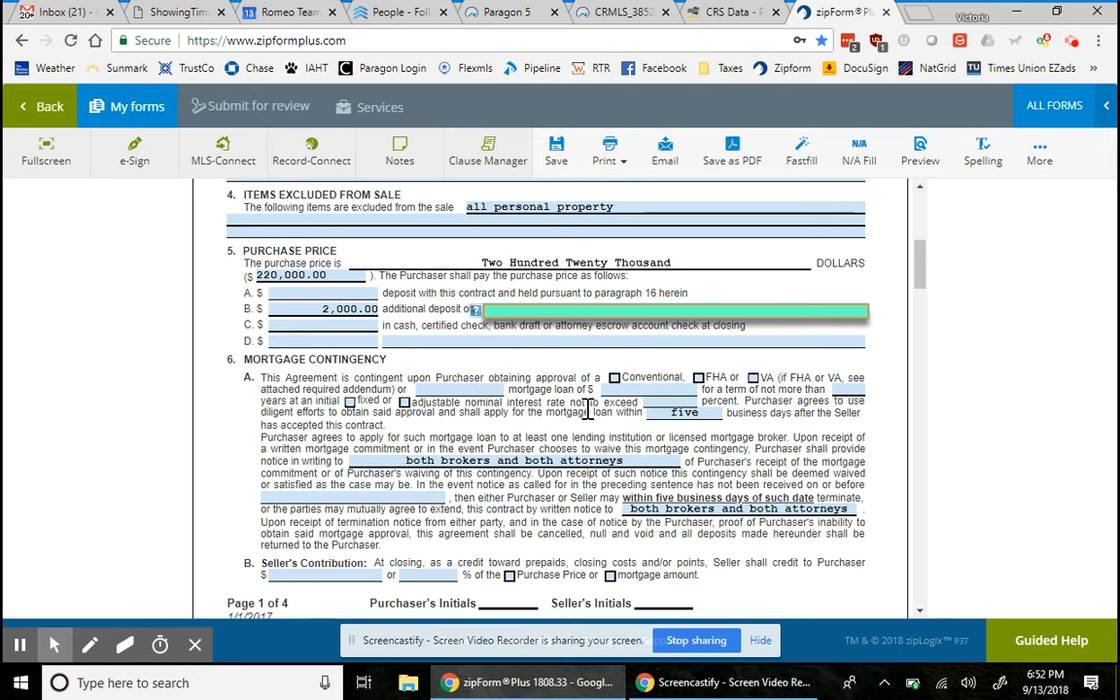
type("acceptance")
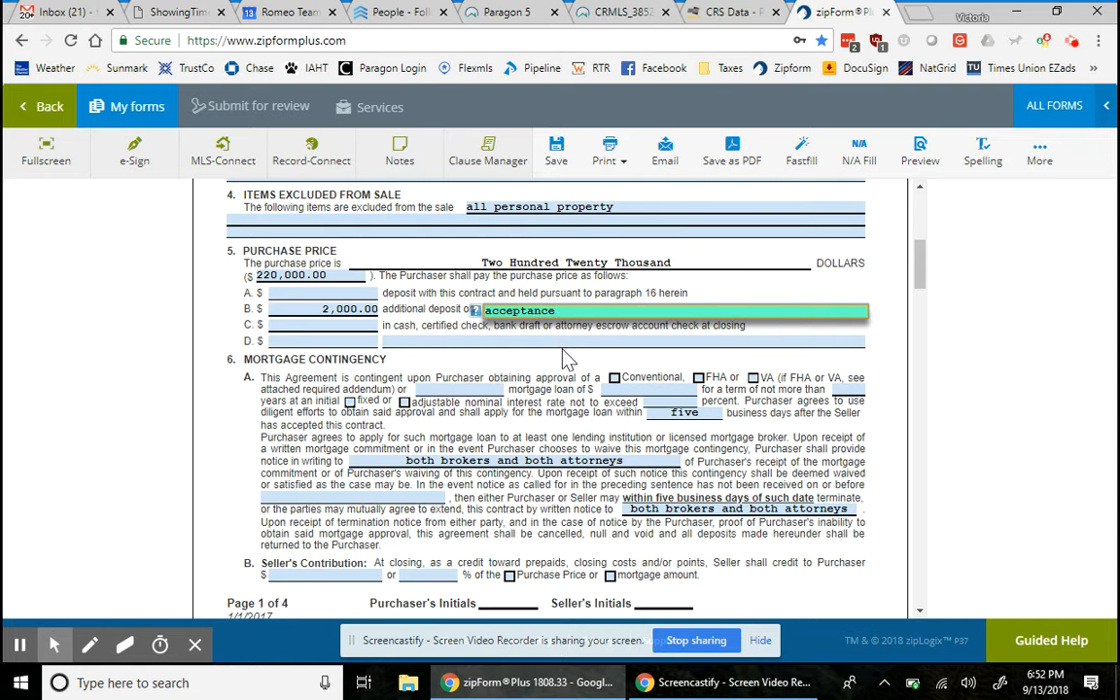
left_click(561, 372)
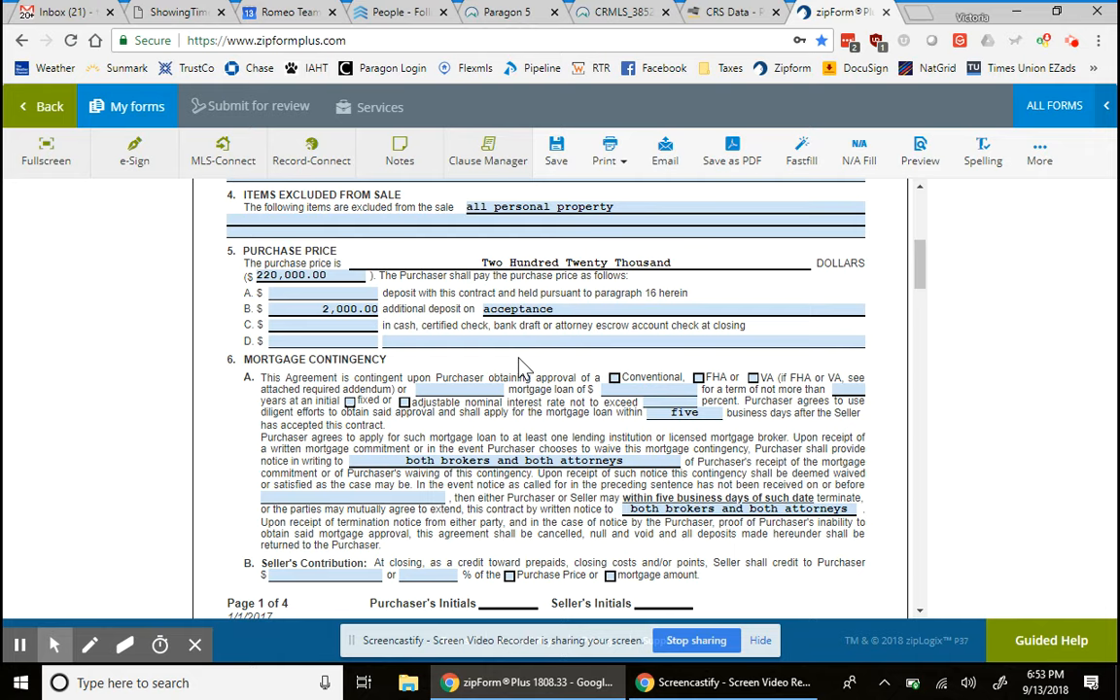
- Enter 218,000 payable at closing on line C and tick Conventional mortgage
left_click(328, 327)
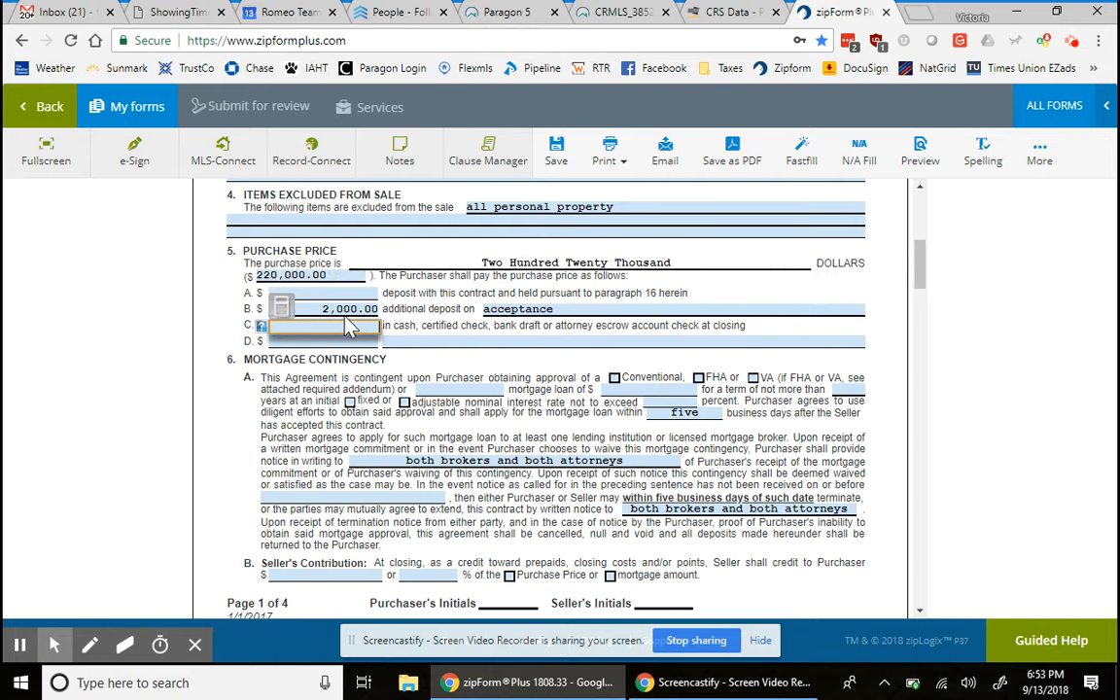
type("218000")
left_click(557, 377)
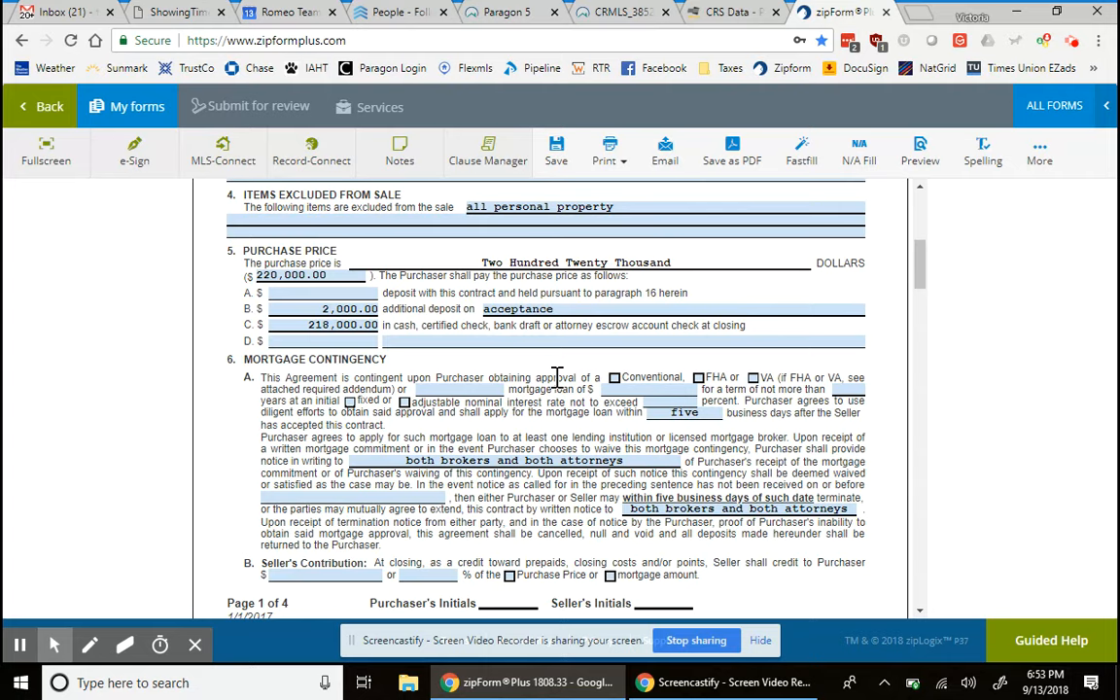
left_click(613, 379)
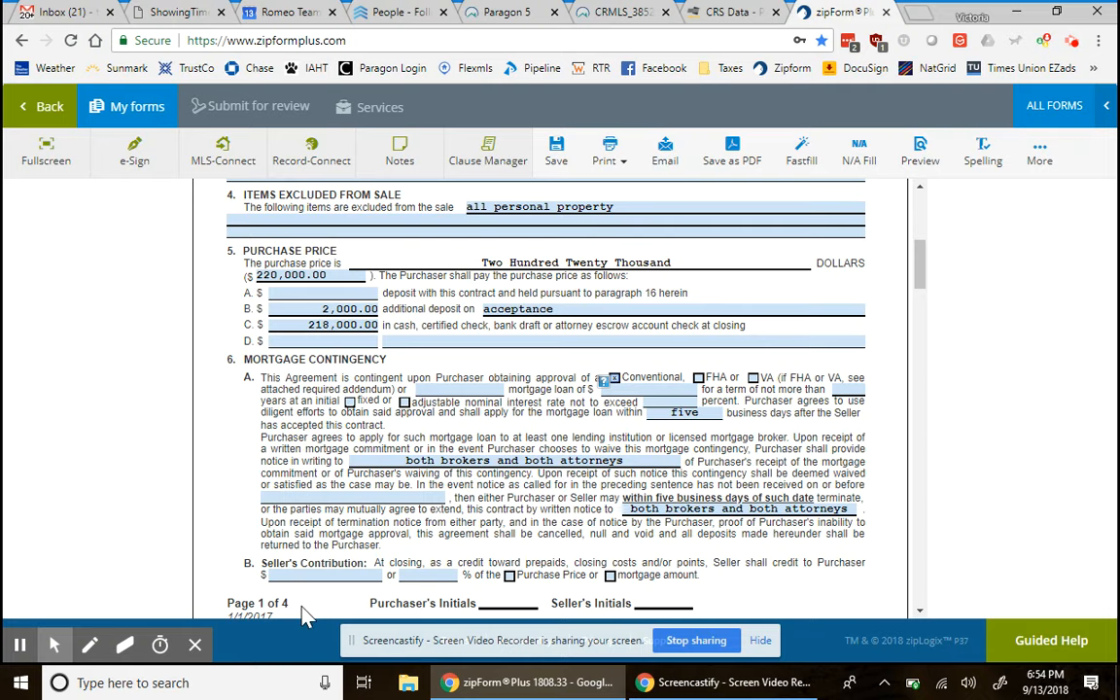
- Launch Windows Calculator by searching 'calc'
left_click(264, 678)
type("calc")
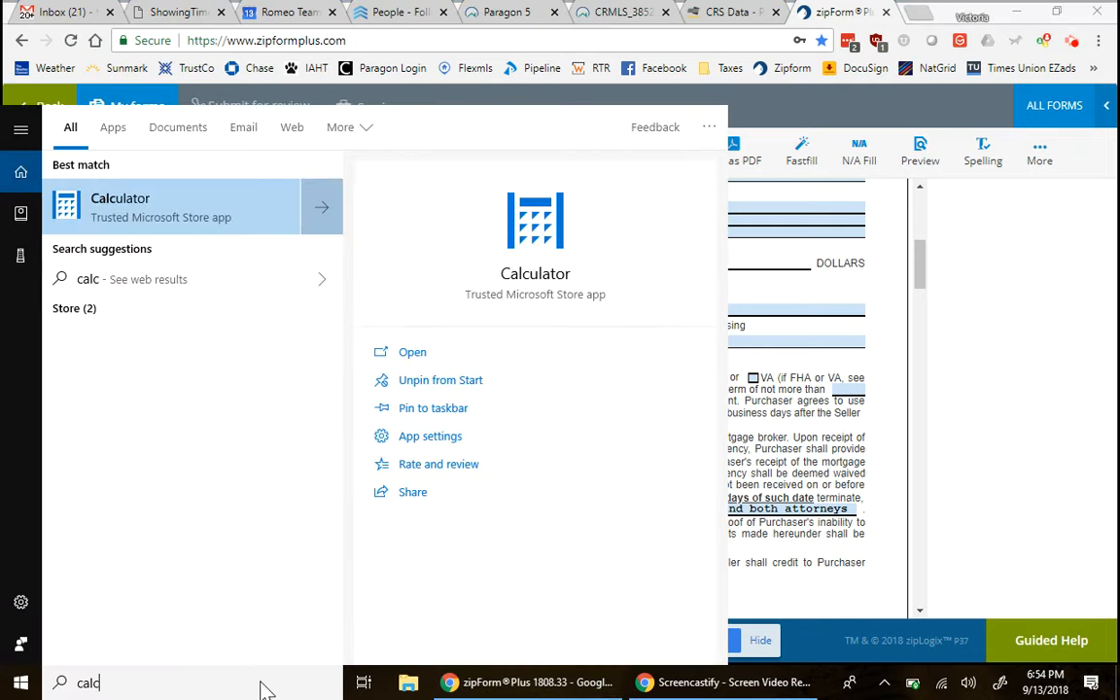
key("Return")
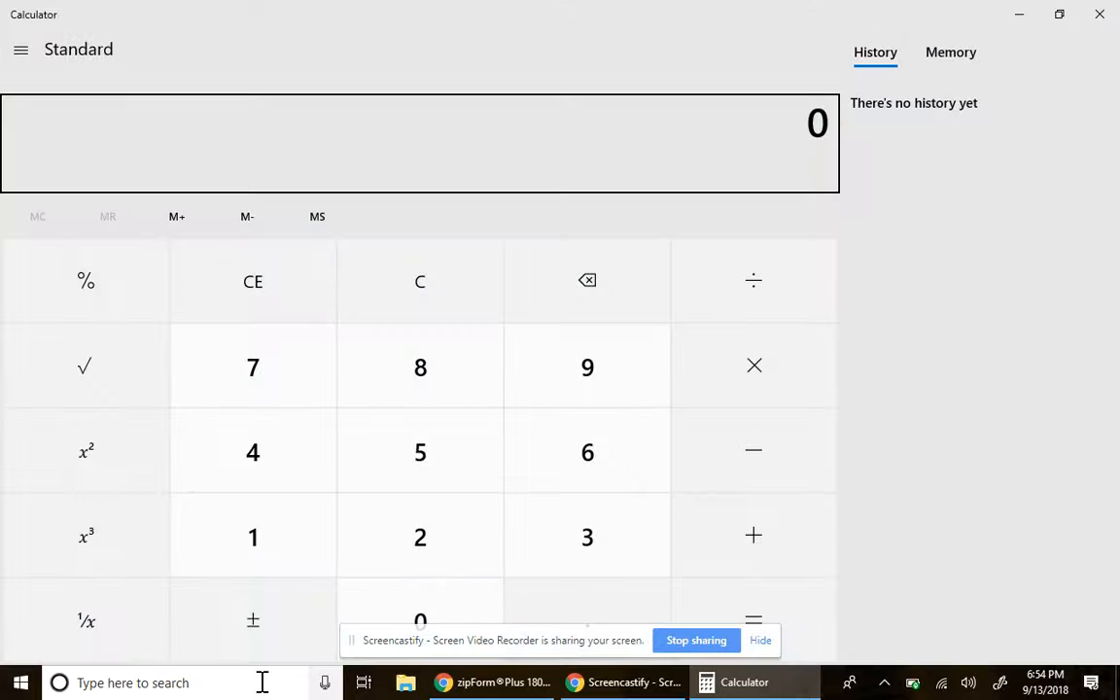
- Calculate 220,000 × 0.95 to get 209,000
left_click(412, 551)
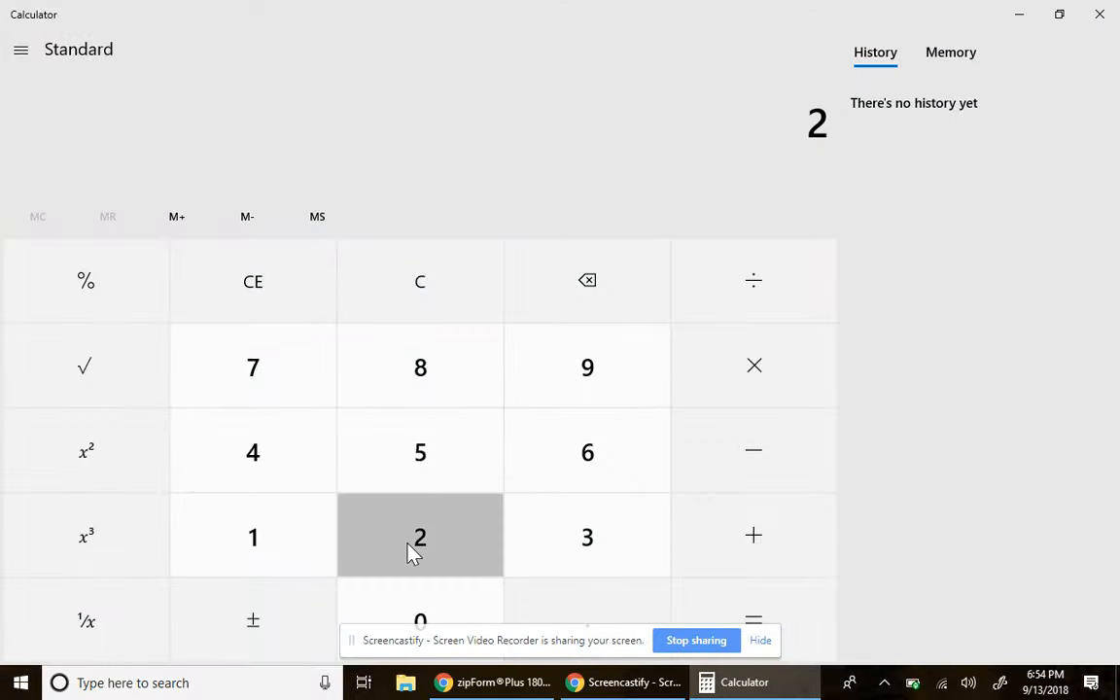
left_click(412, 550)
left_click(409, 610)
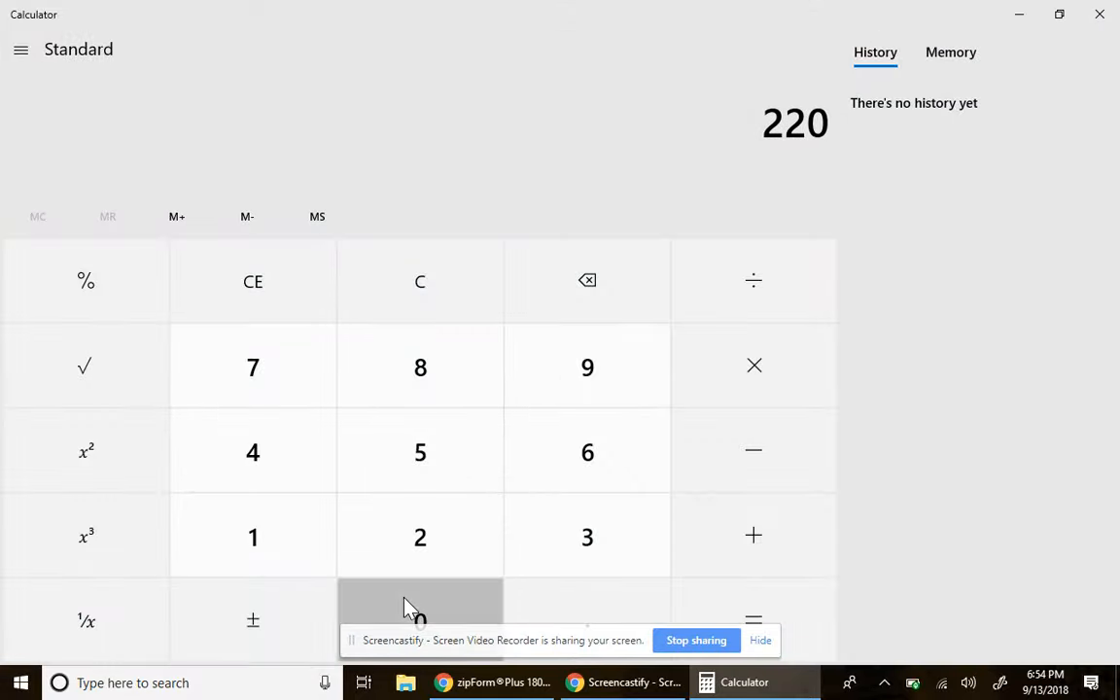
left_click(409, 609)
left_click(409, 610)
left_click(408, 610)
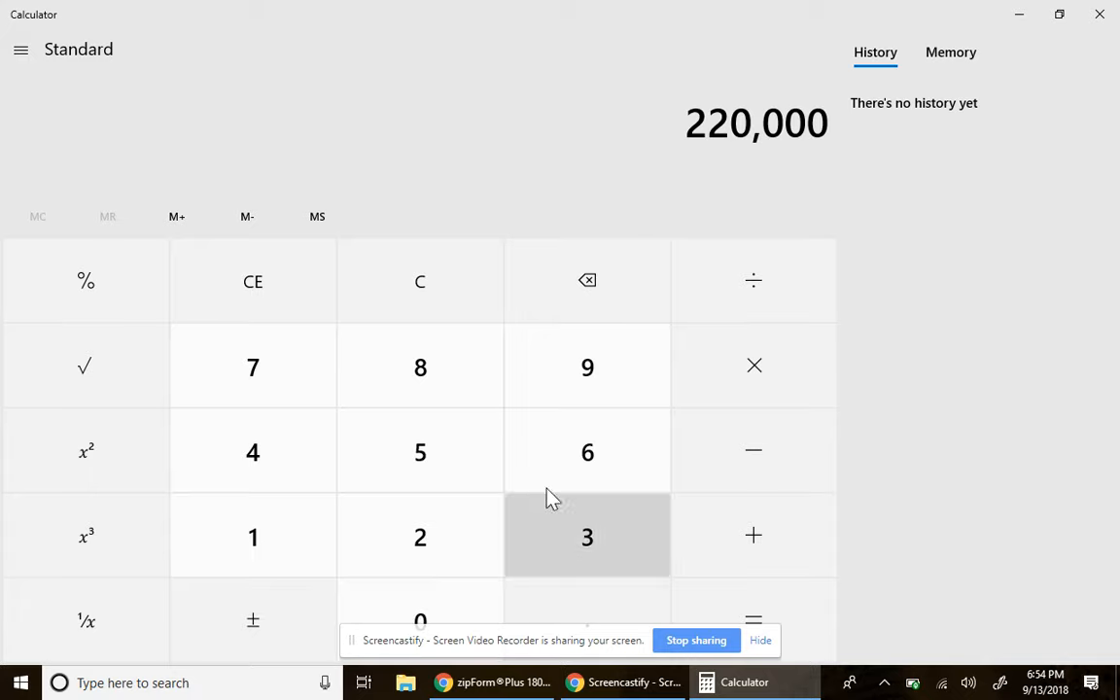
left_click(737, 382)
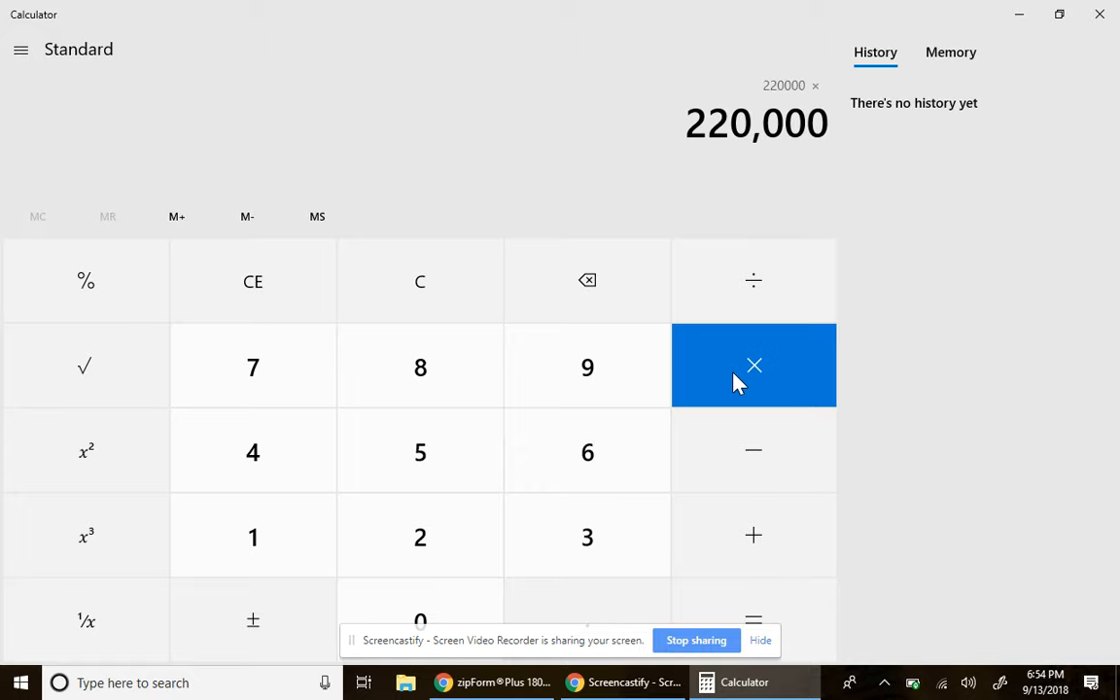
left_click(584, 621)
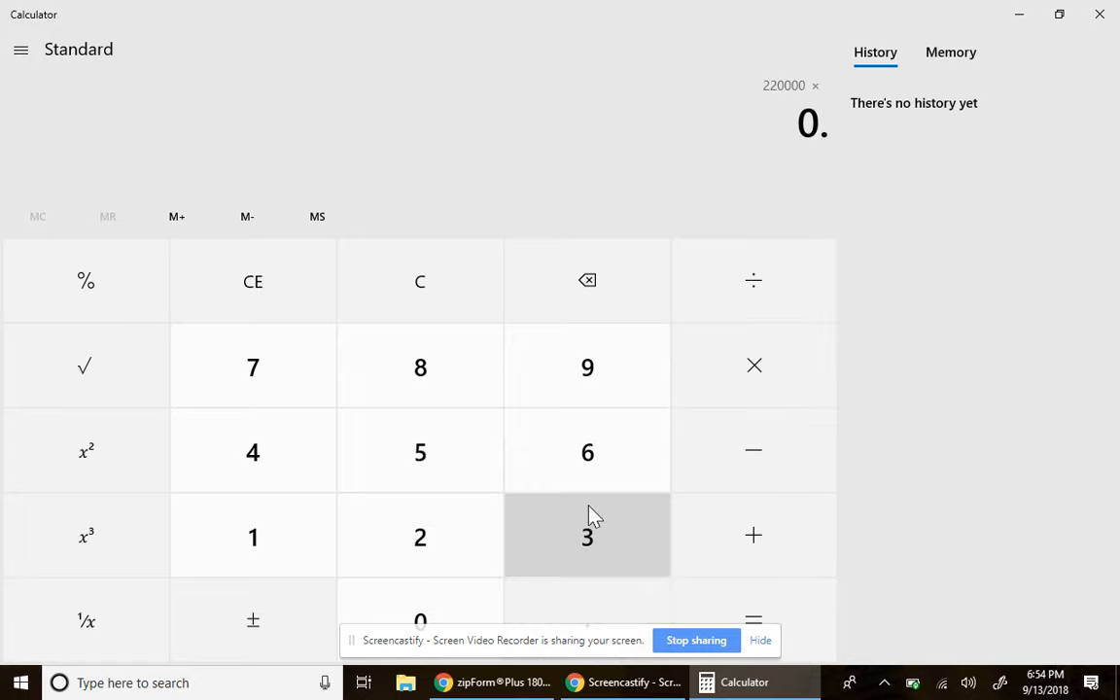
left_click(597, 389)
left_click(458, 477)
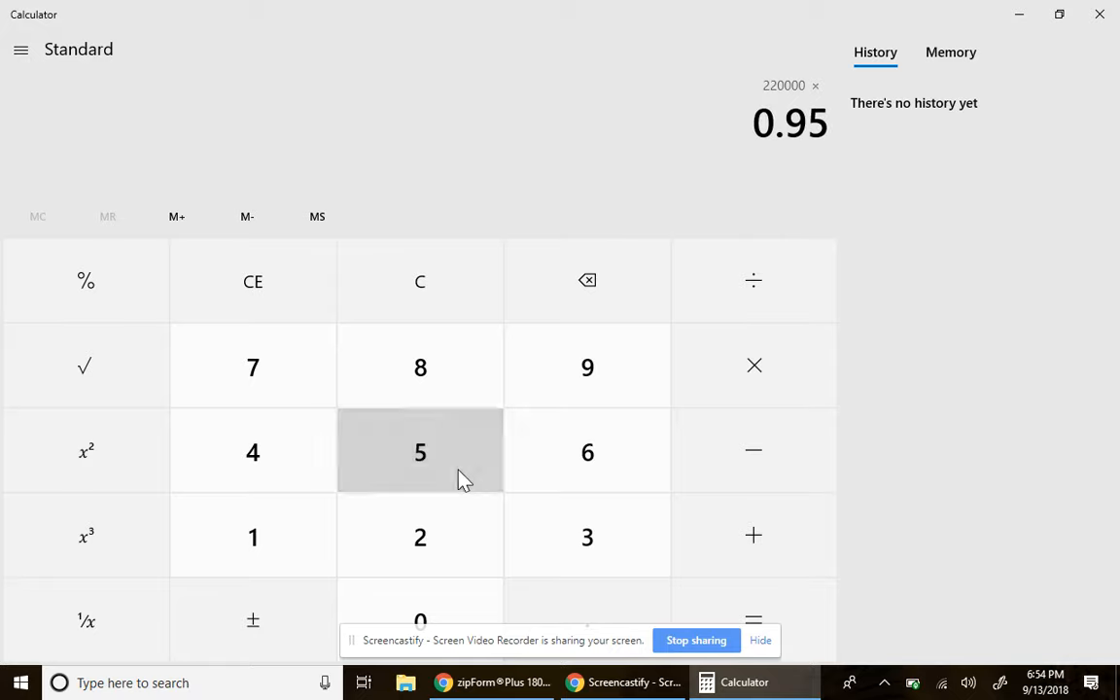
left_click(778, 603)
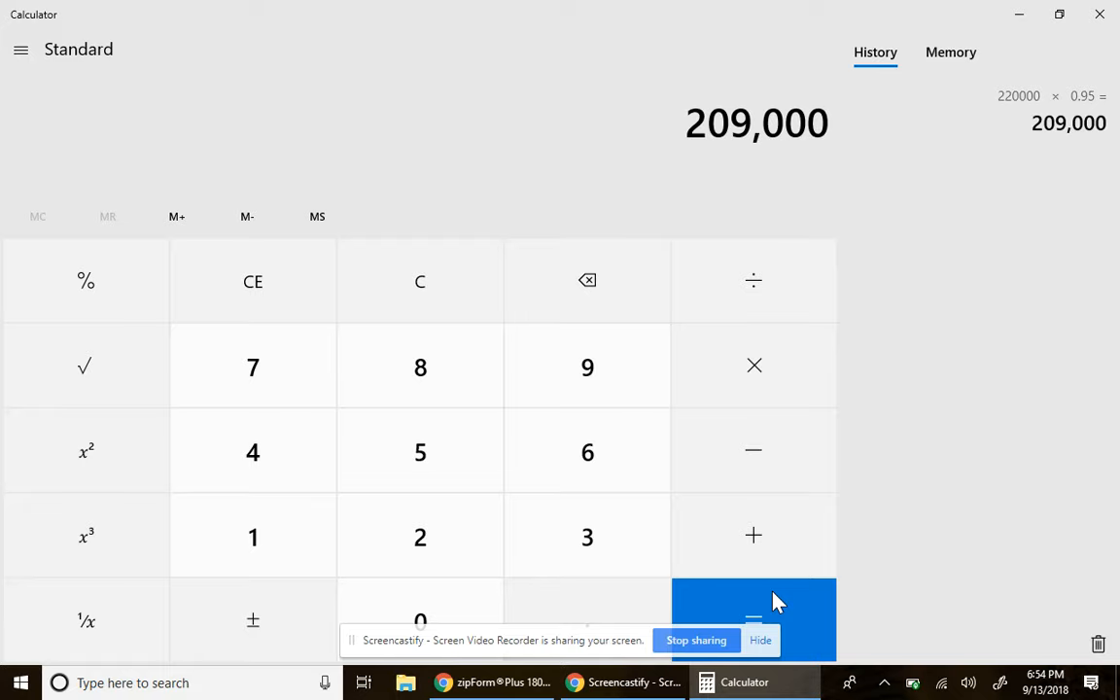
- Calculate 220,000 × 0.05 to get 11,000, then close Calculator
left_click(471, 542)
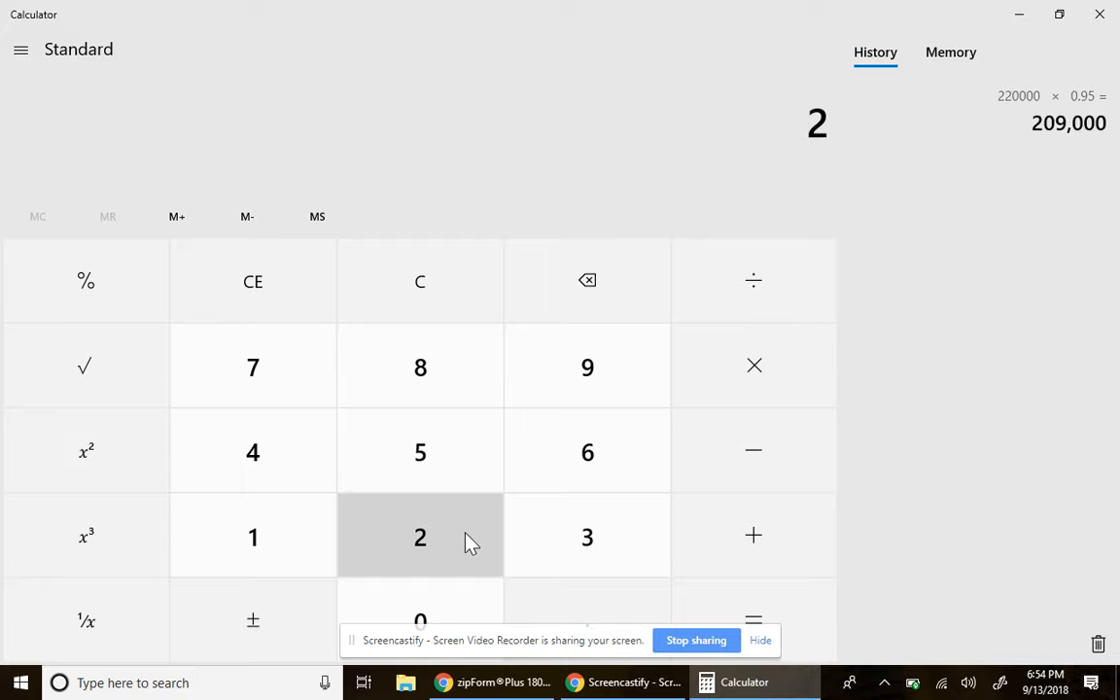
left_click(428, 615)
left_click(426, 614)
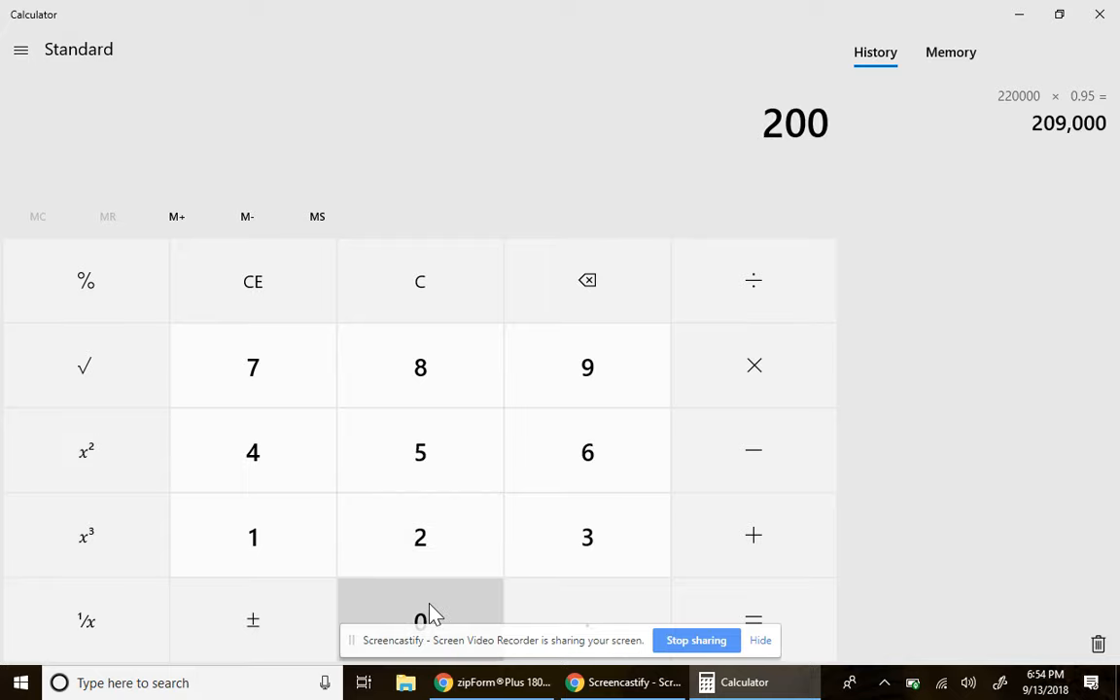
left_click(452, 282)
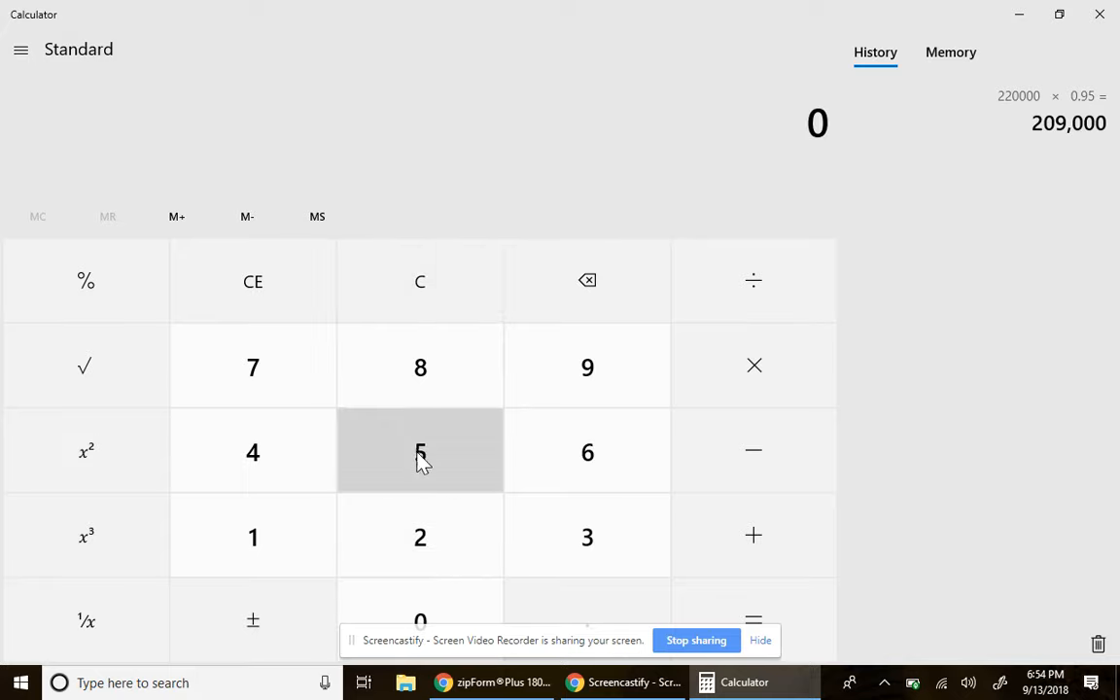
left_click(426, 518)
left_click(424, 517)
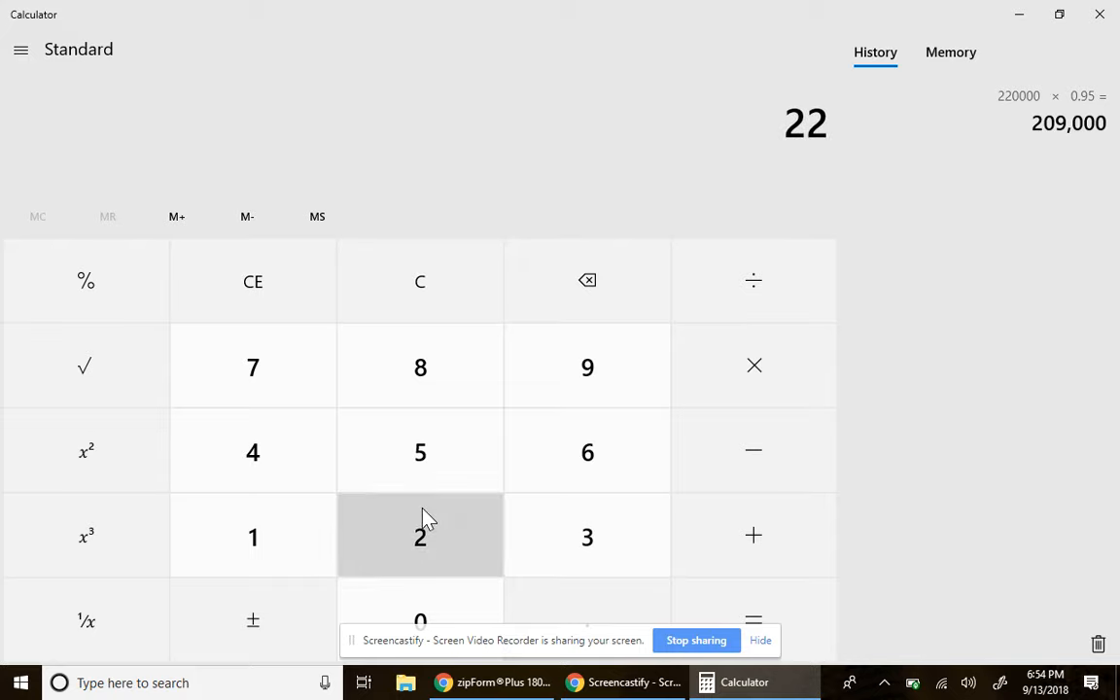
left_click(425, 617)
left_click(425, 617)
left_click(425, 618)
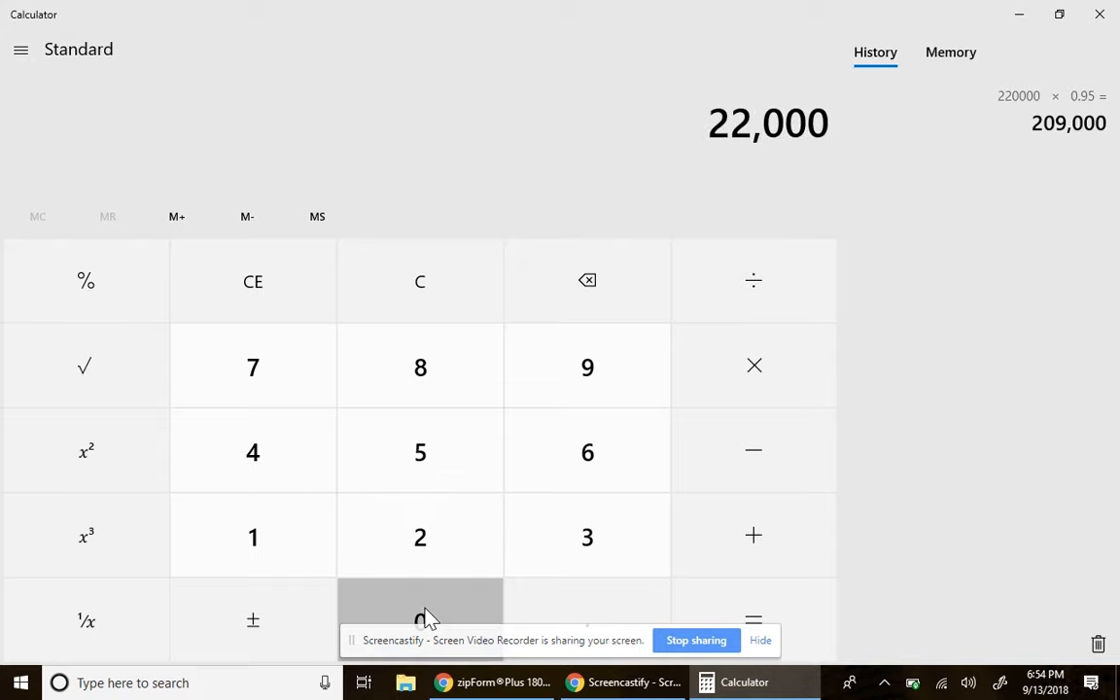
left_click(425, 617)
left_click(793, 379)
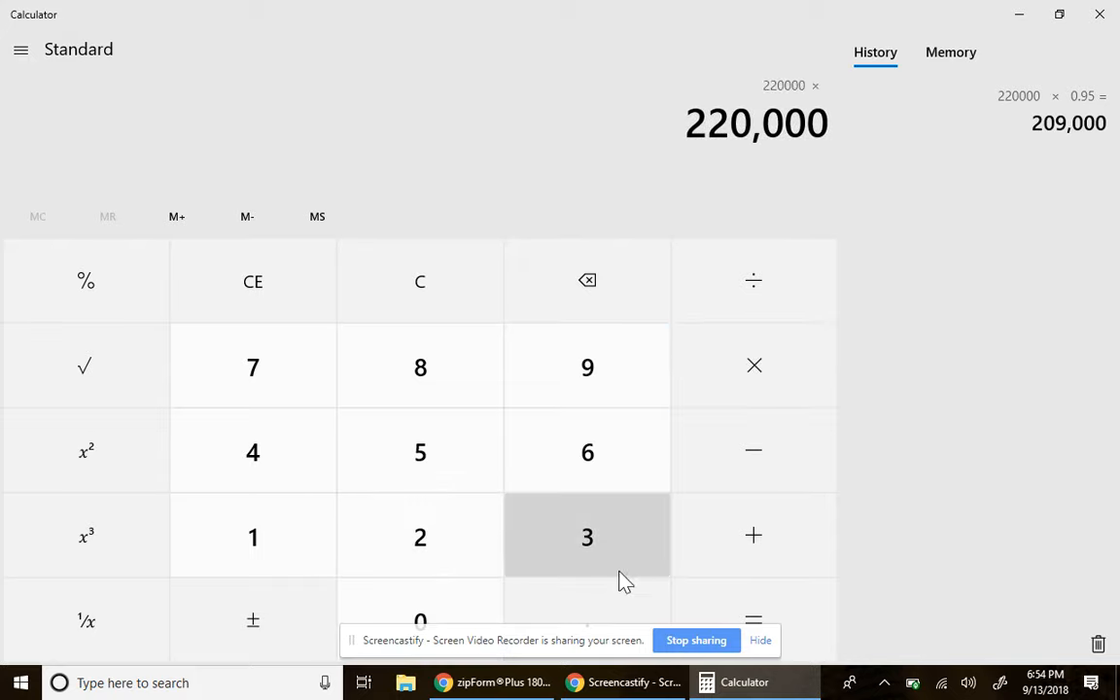
left_click(613, 608)
left_click(438, 621)
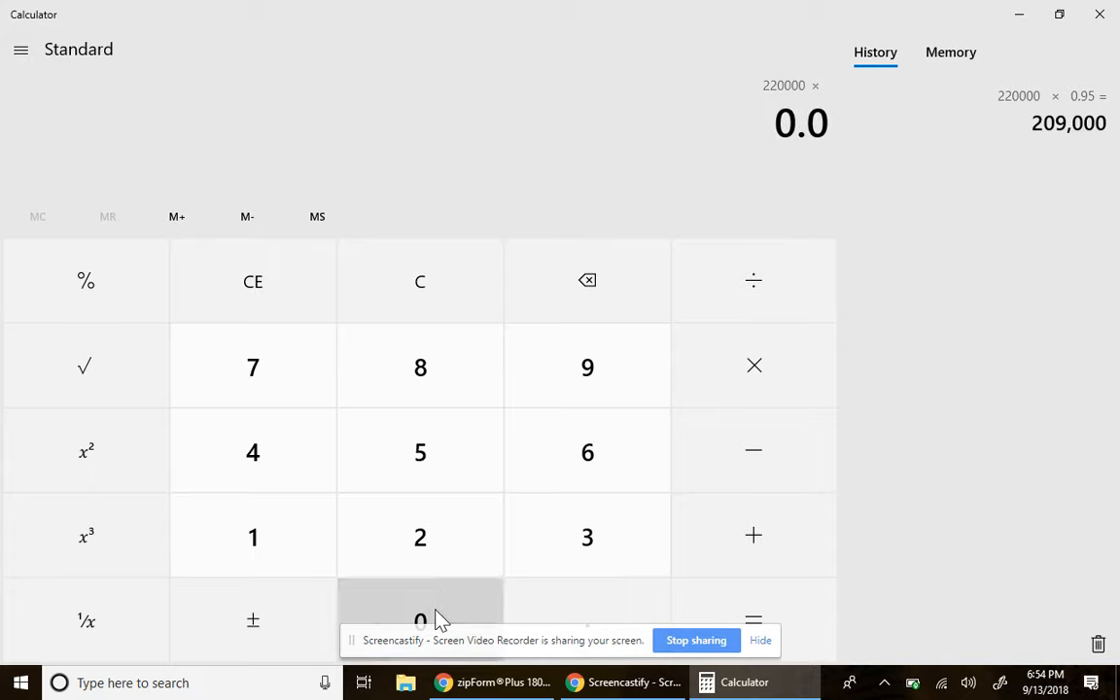
left_click(445, 477)
left_click(815, 622)
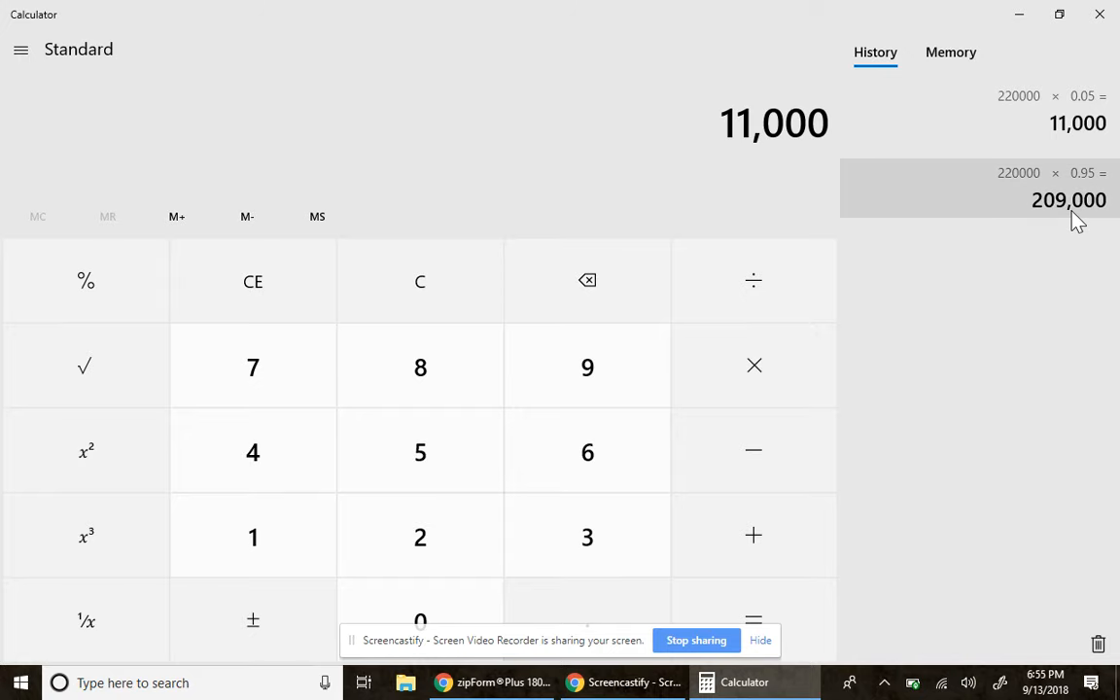
left_click(1100, 16)
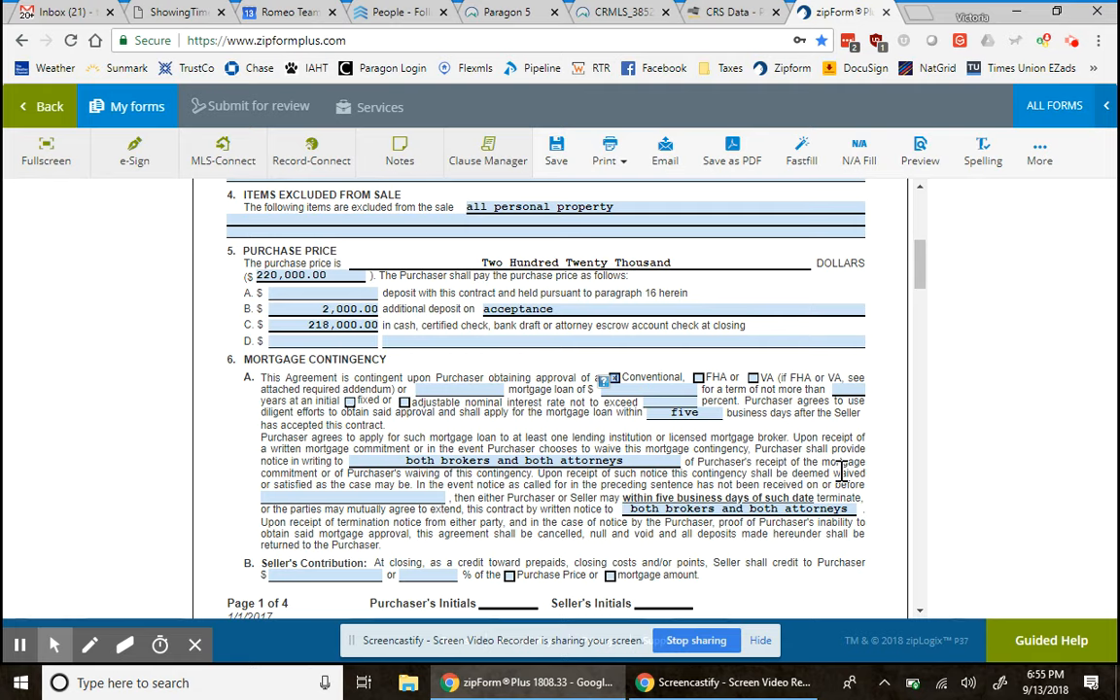
- Enter 30 in the 'term of not more than' years field of paragraph 6A
left_click(847, 388)
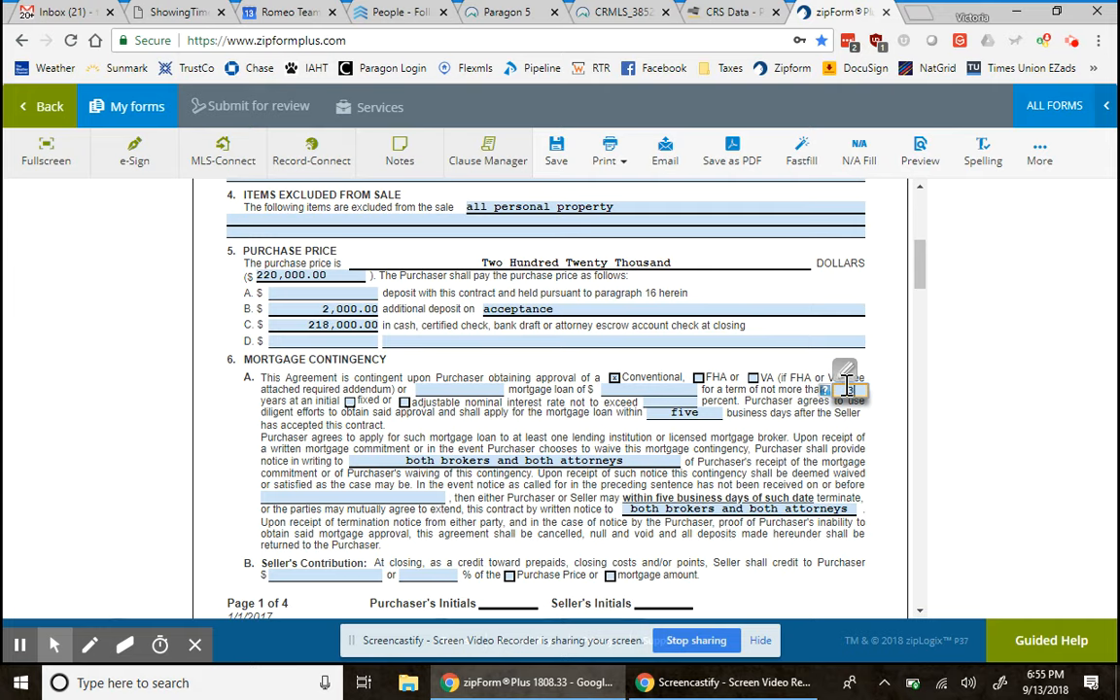
type("30")
type("3")
type("30")
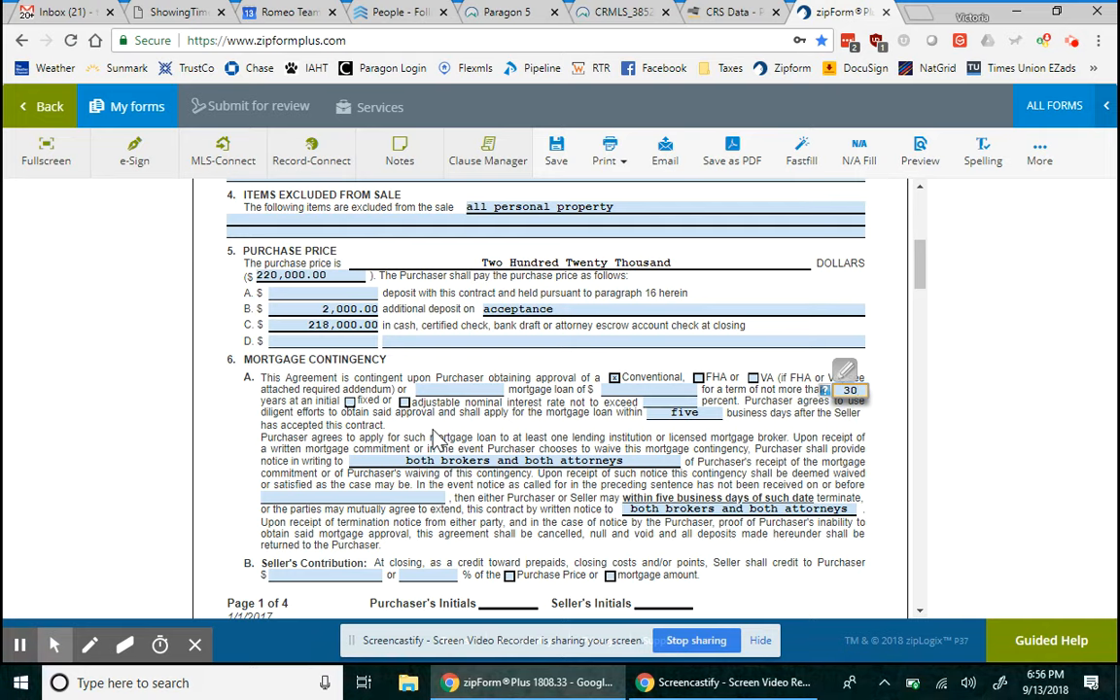
- Mark the mortgage as a fixed-rate loan rather than adjustable
left_click(348, 402)
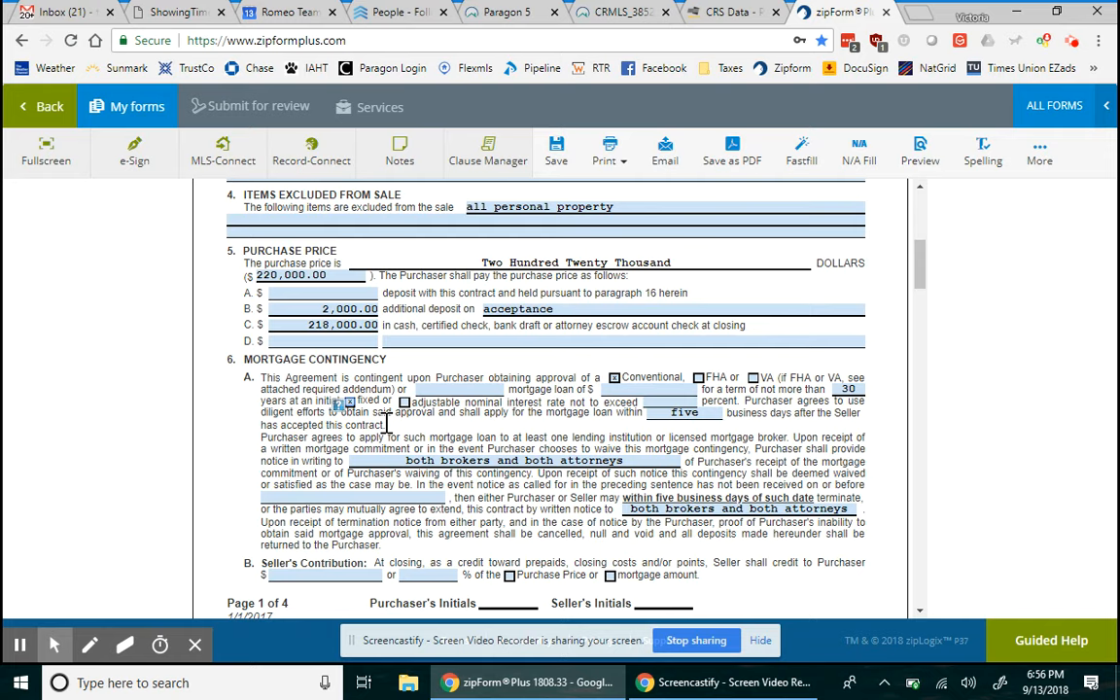
left_click(404, 409)
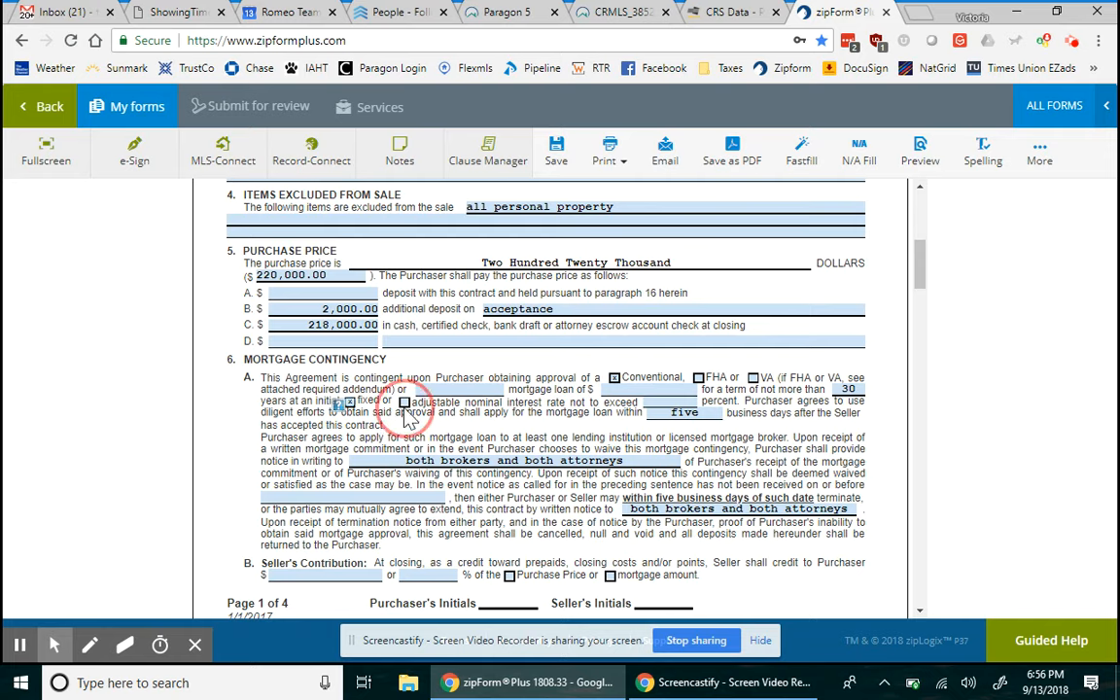
left_click(404, 403)
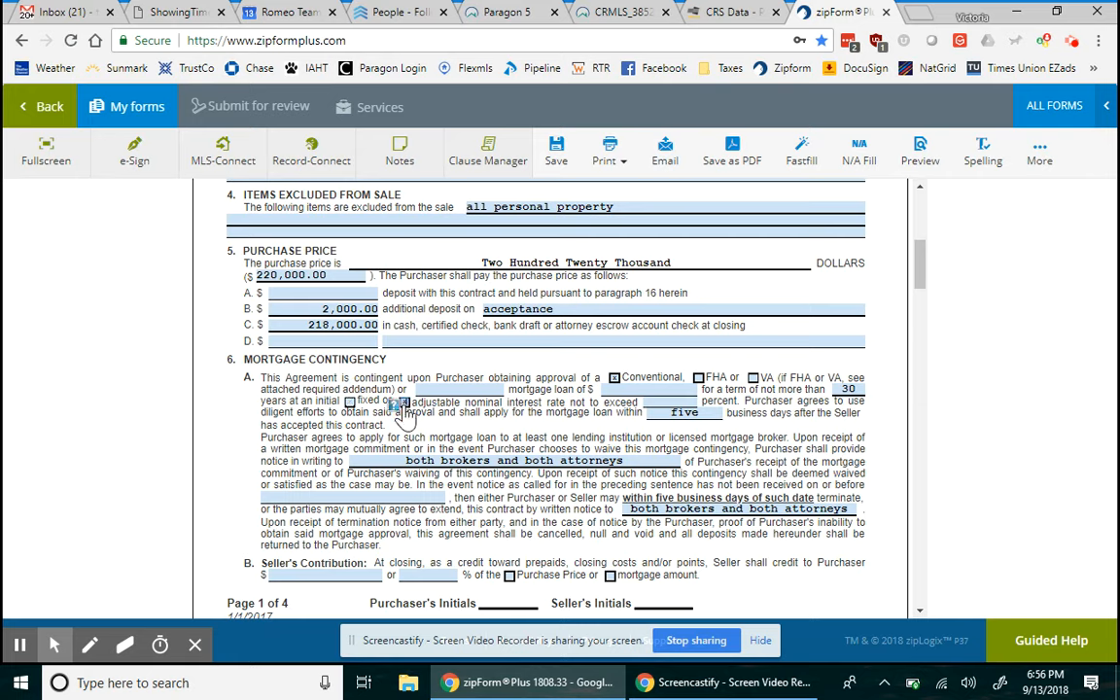
left_click(348, 402)
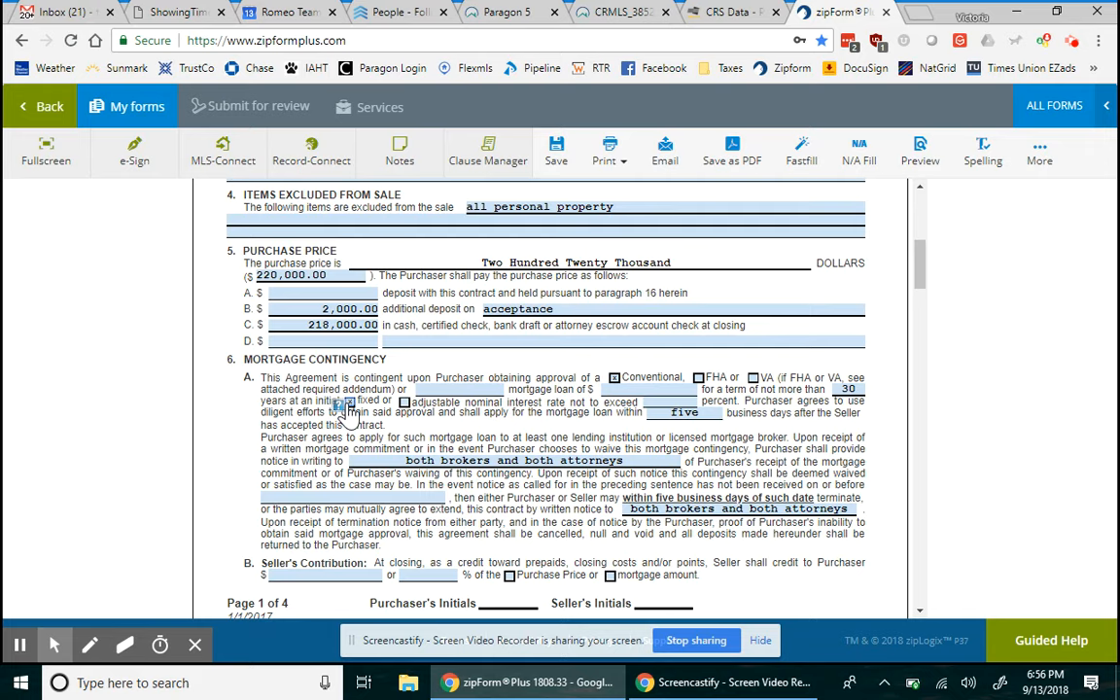
- Leave the 'not to exceed ___ percent' interest rate field empty
left_click(672, 400)
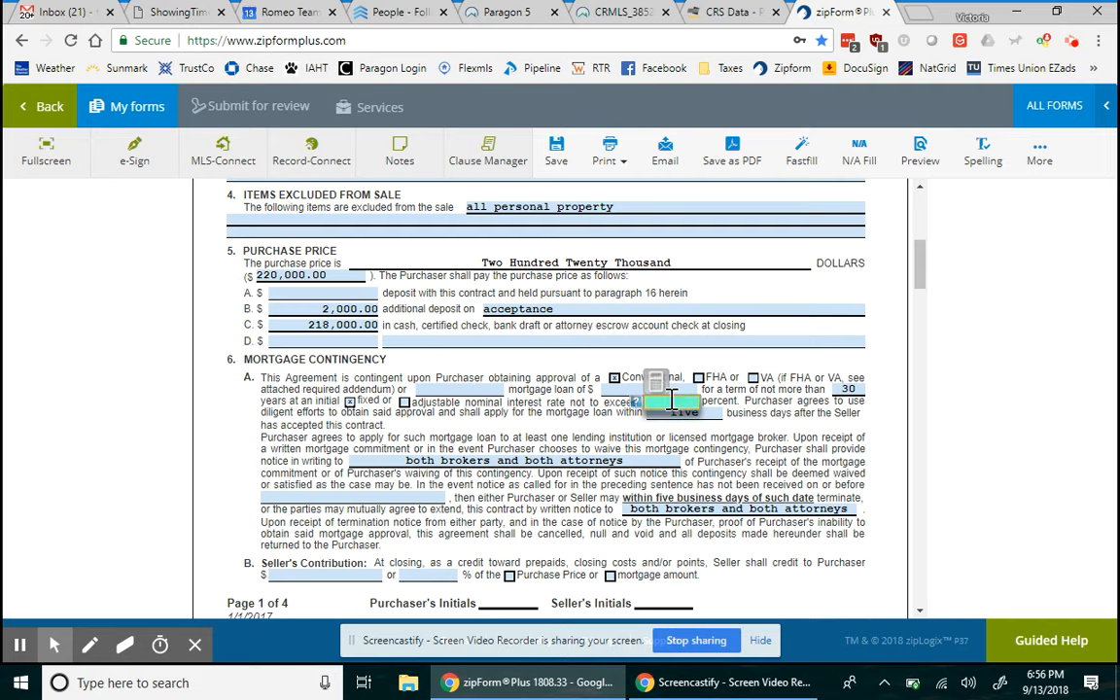
type("prevail.")
left_click(536, 368)
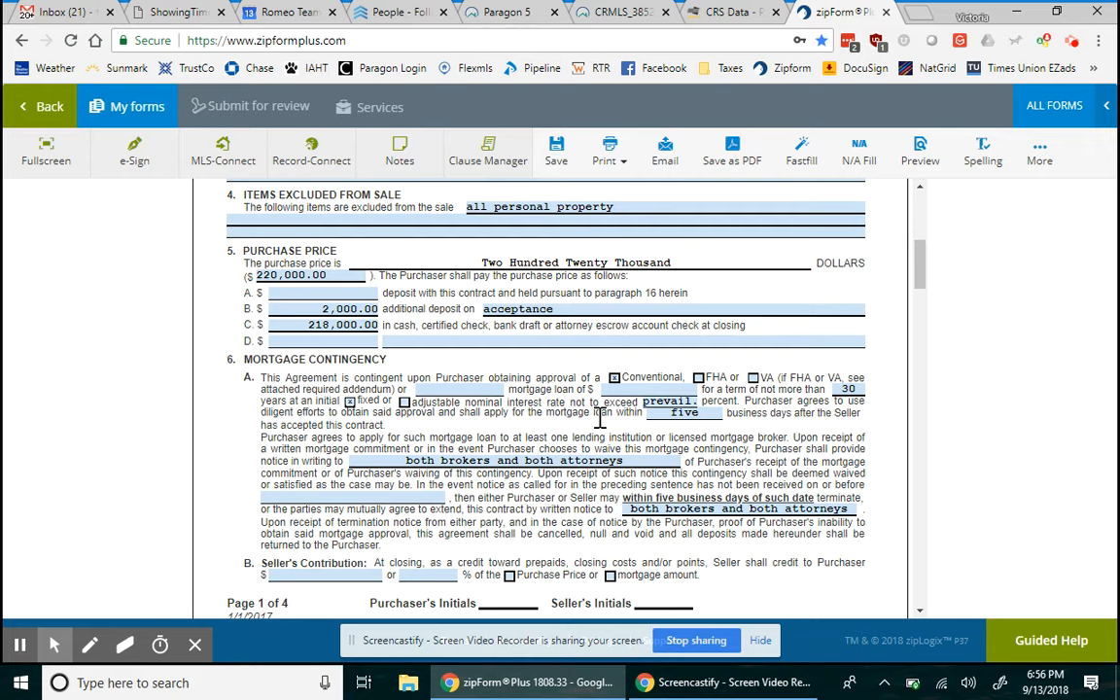
left_click(661, 401)
key("BackSpace")
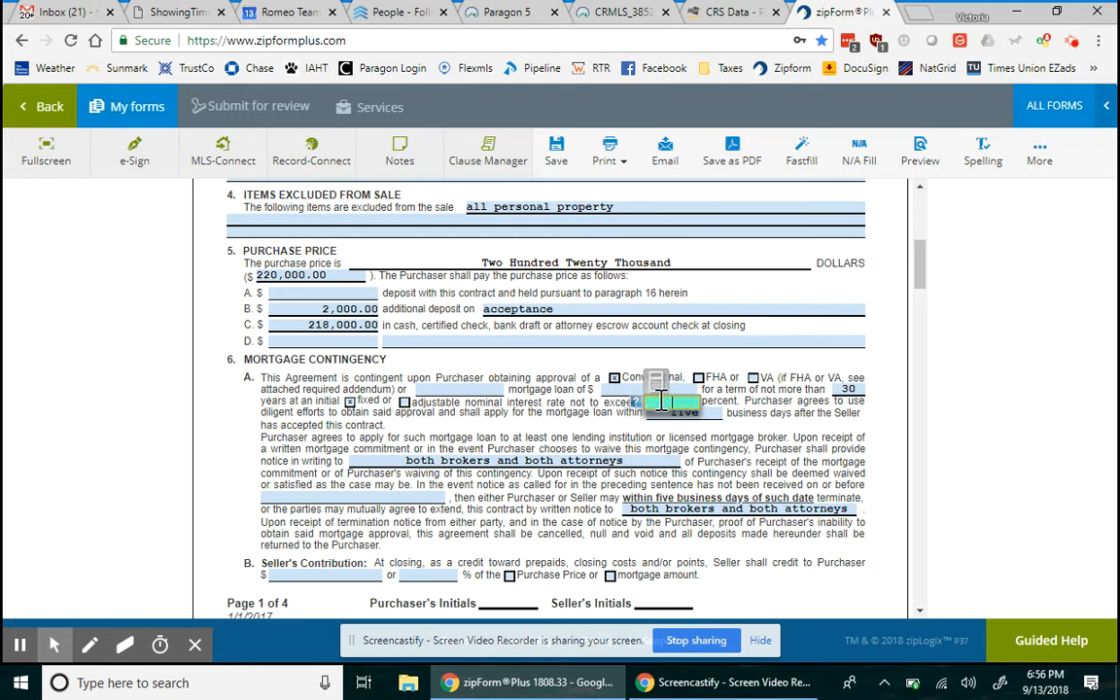
left_click(574, 416)
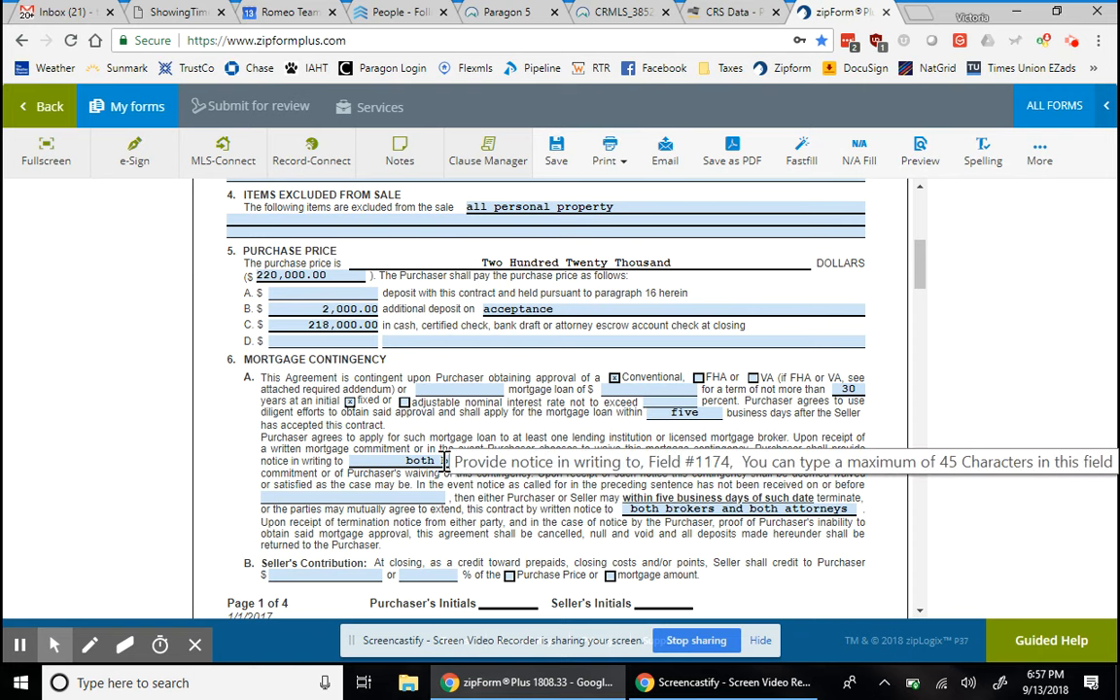
left_click(353, 498)
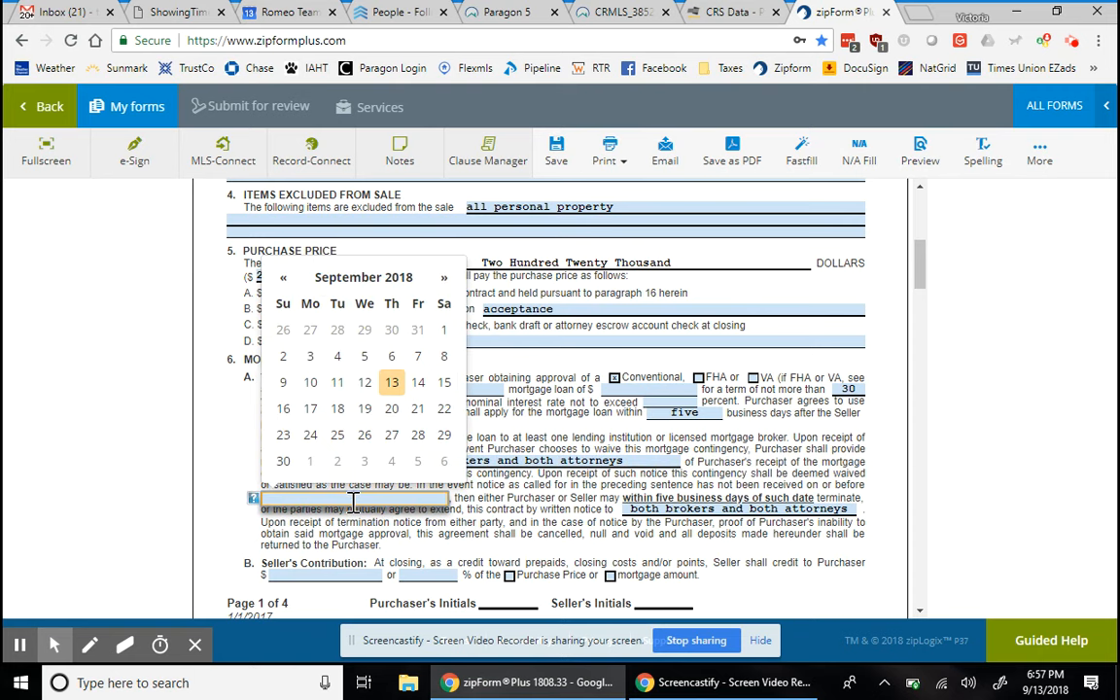
left_click(517, 508)
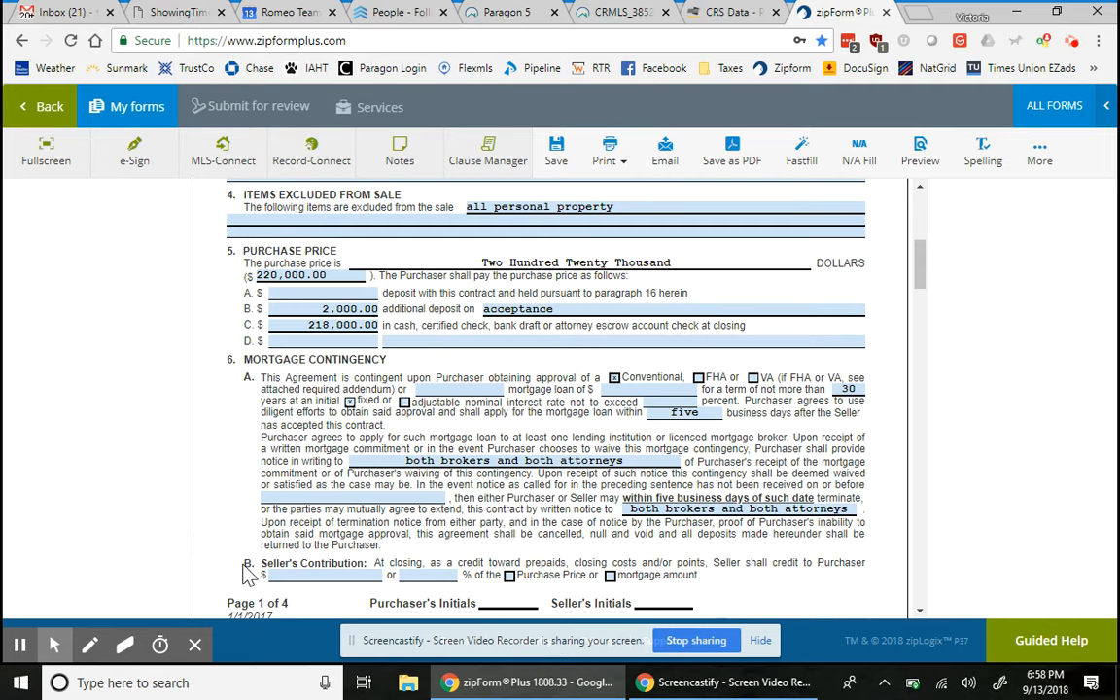
- Select the Seller's Contribution clause text and apply Strikeout from the More menu
left_click_drag(247, 574, 324, 569)
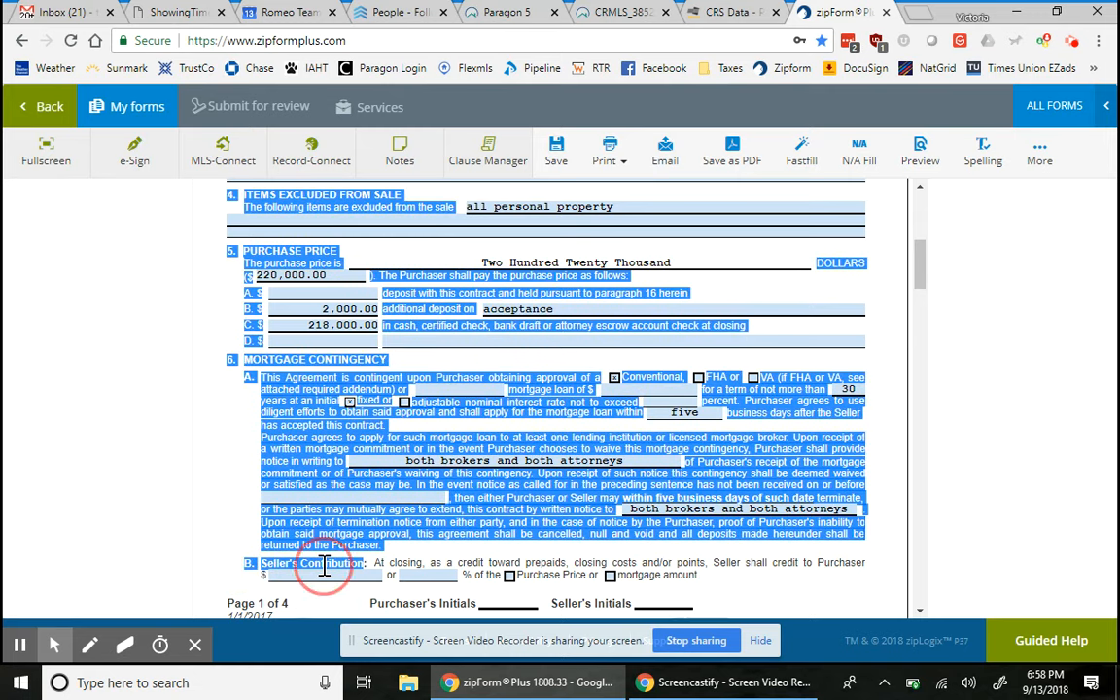
left_click(321, 563)
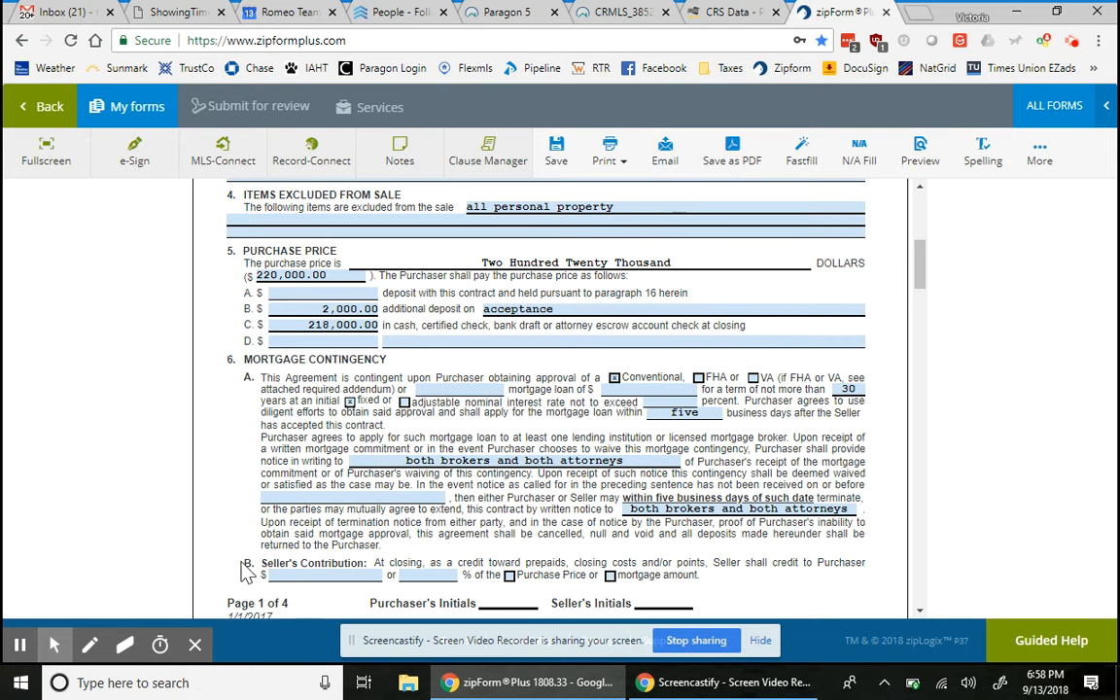
mouse_move(245, 568)
left_mouse_down()
mouse_move(234, 570)
mouse_move(659, 573)
mouse_move(705, 596)
mouse_move(721, 574)
mouse_move(500, 537)
mouse_move(231, 565)
mouse_move(261, 562)
left_mouse_up()
left_click(639, 564)
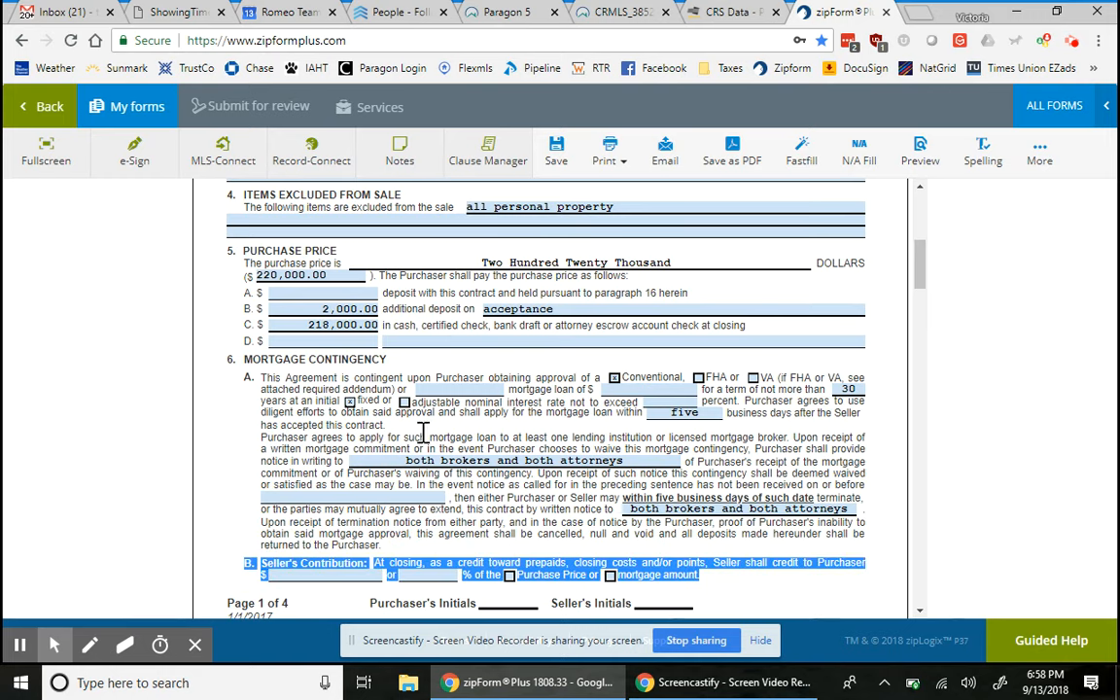
left_click(1039, 150)
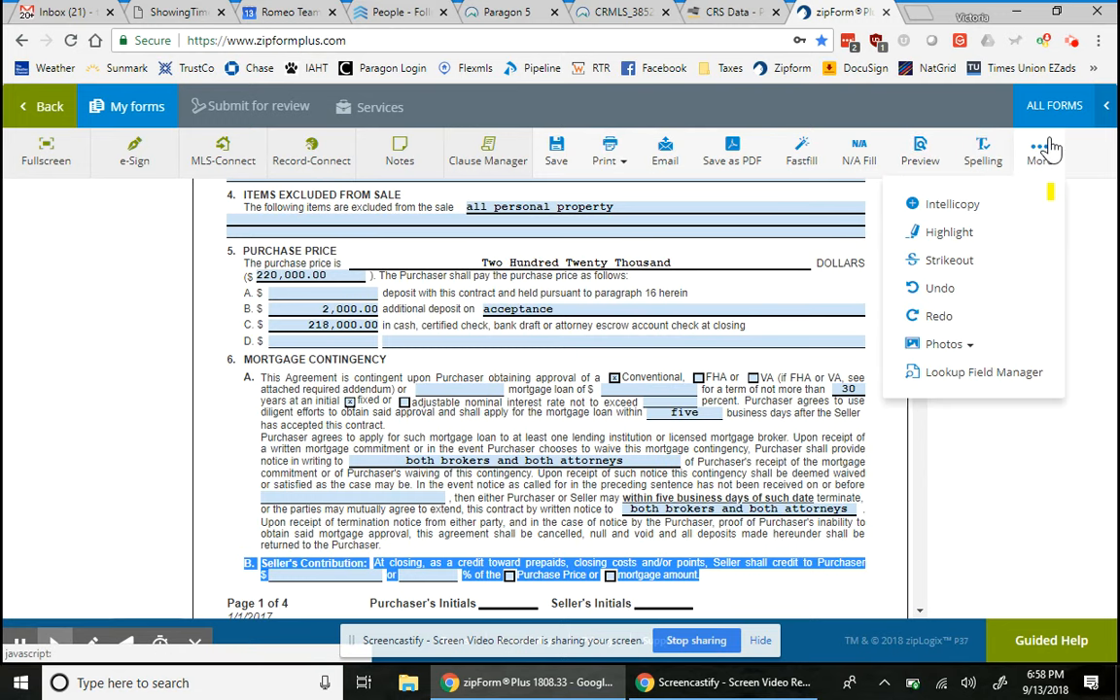
left_click(951, 258)
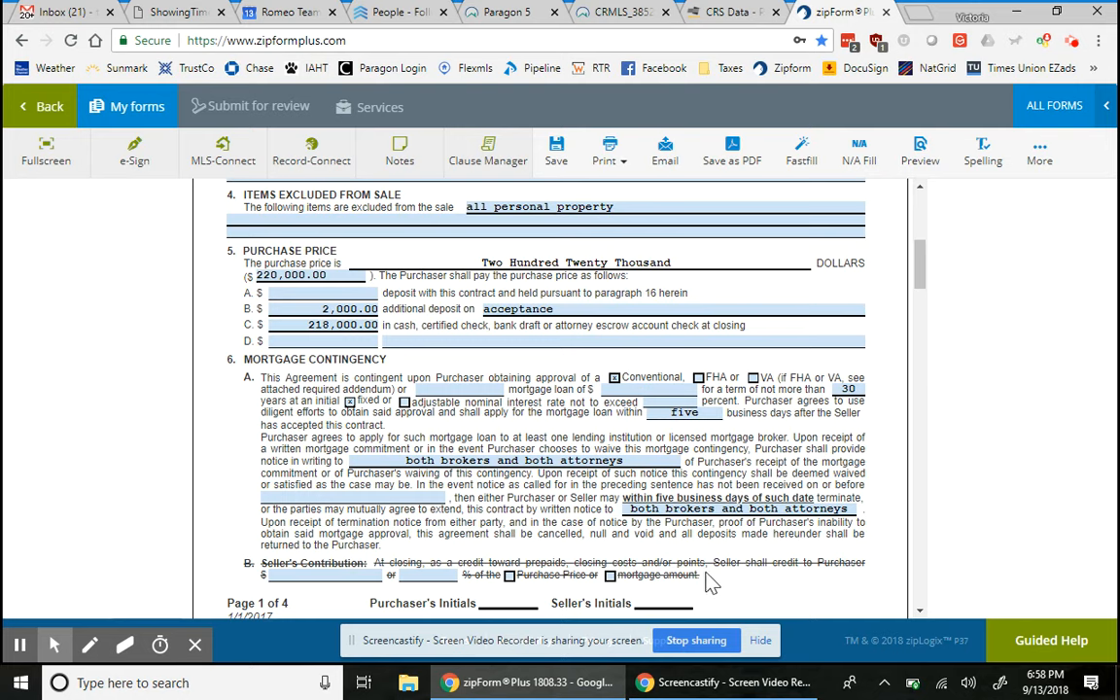
left_click_drag(710, 581, 261, 551)
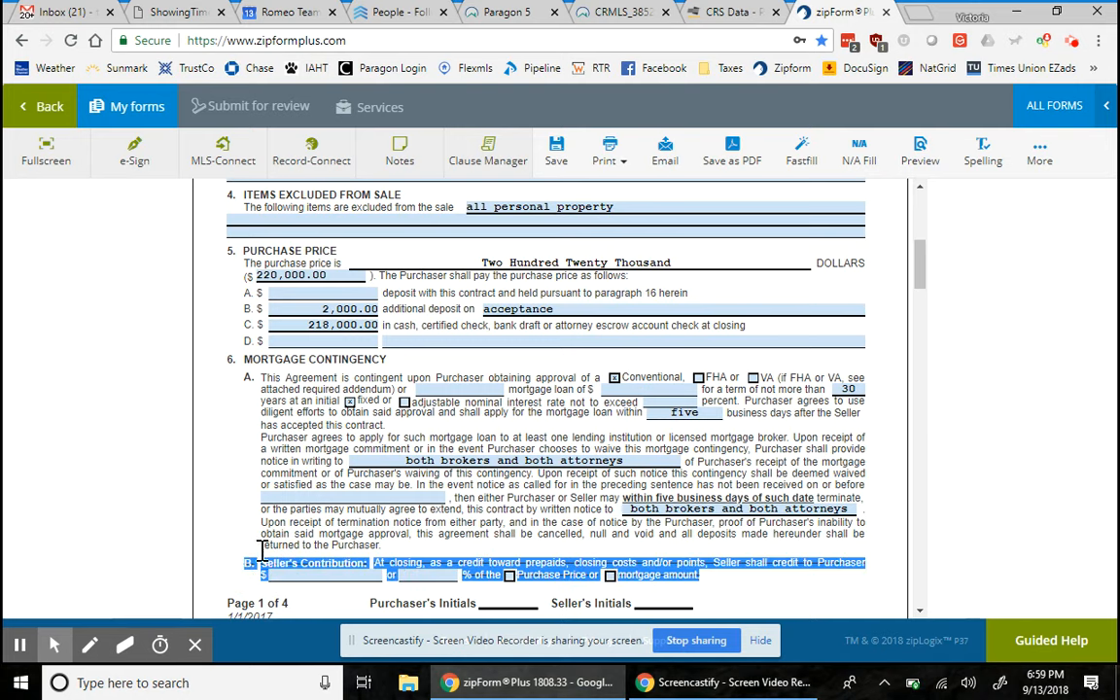
- Toggle Strikeout off on the selected Seller's Contribution clause via More
left_click(1042, 154)
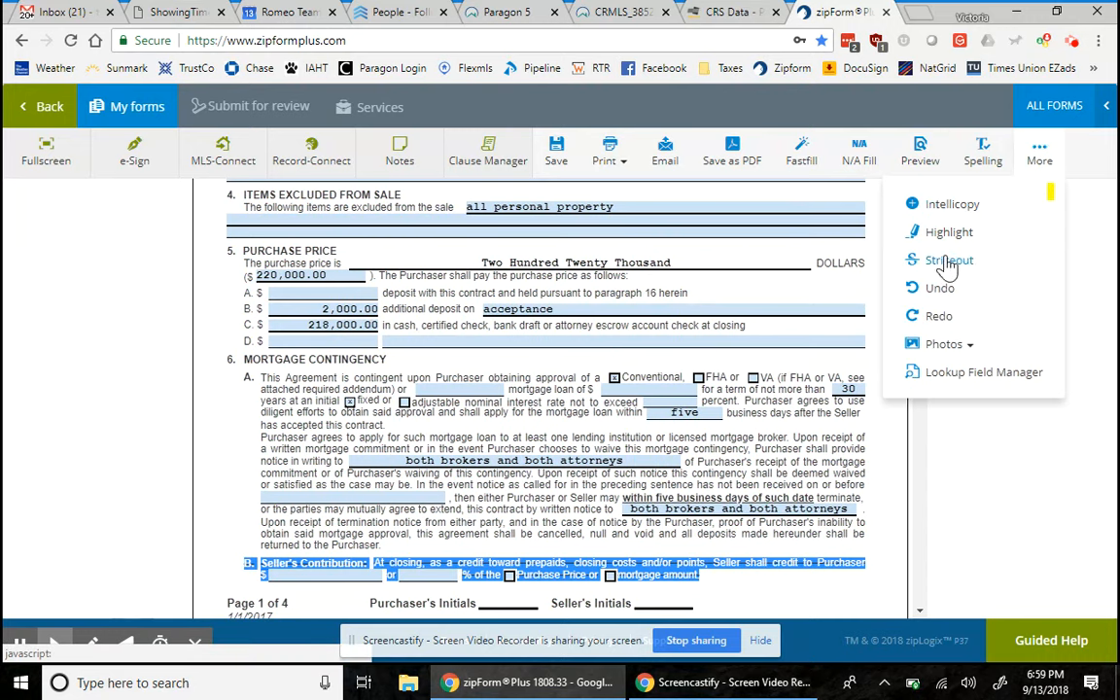
left_click(946, 265)
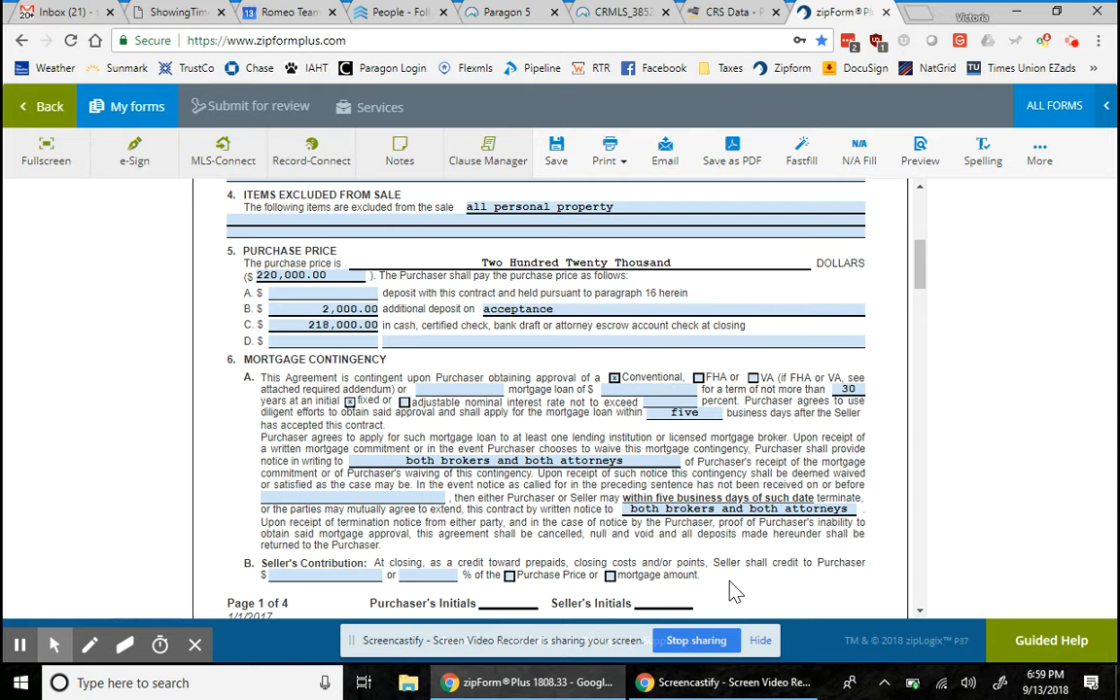
- Reopen Windows Calculator by searching 'calcu'
left_click(253, 692)
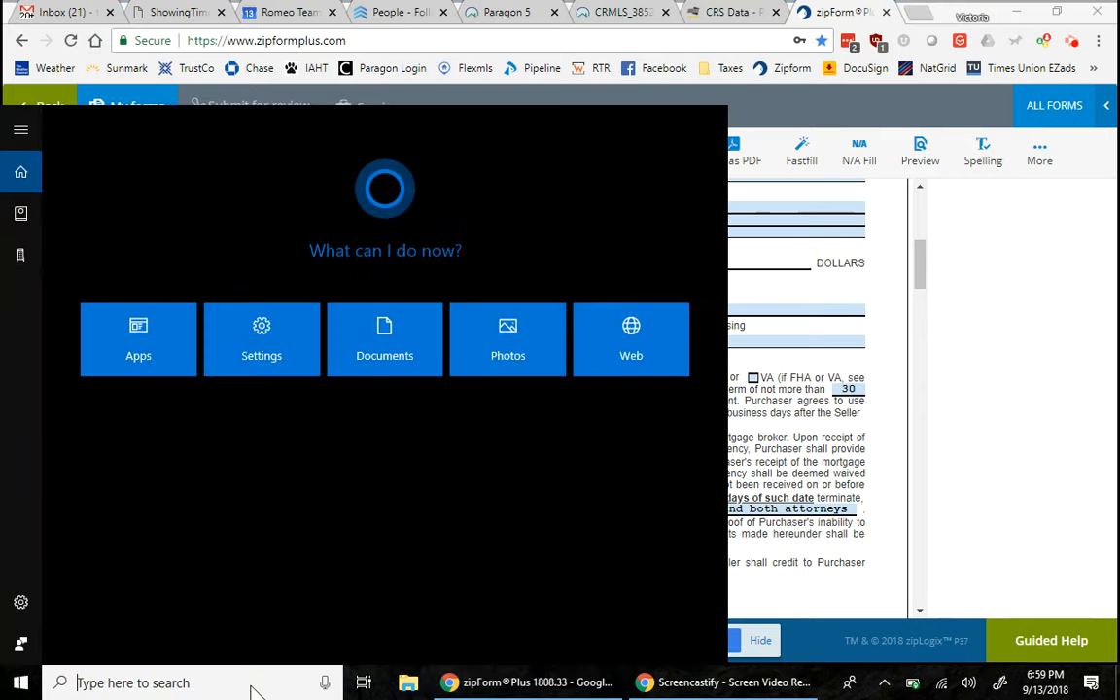
type("calcu")
key("Return")
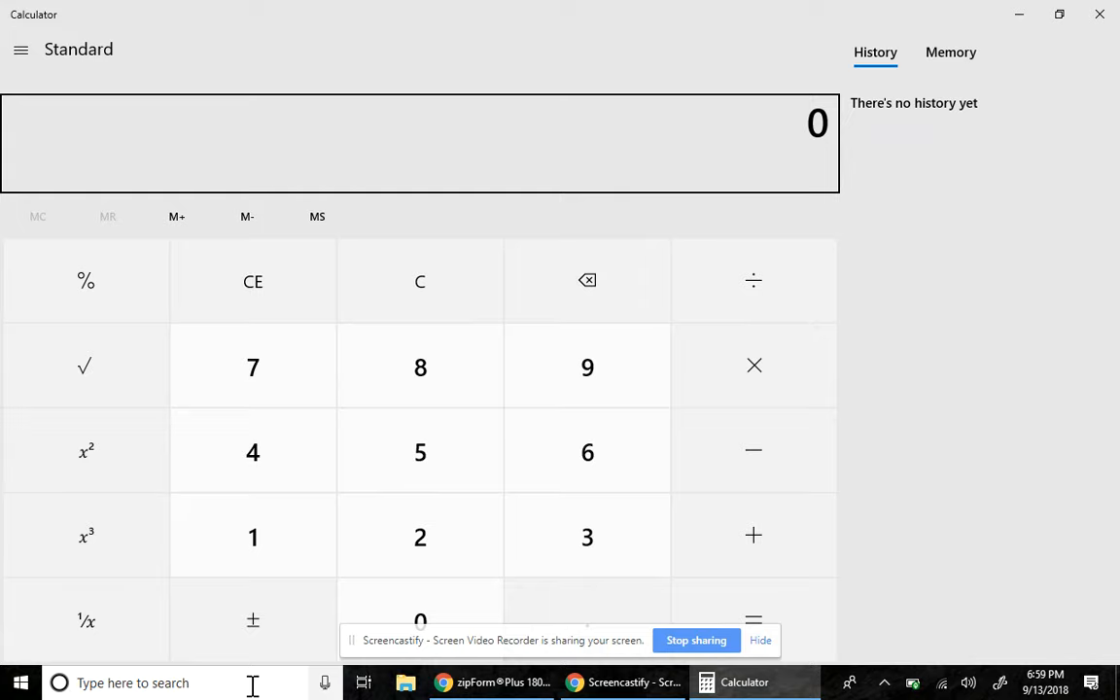
- Enter 220,000 on the Calculator display
left_click(379, 567)
left_click(377, 567)
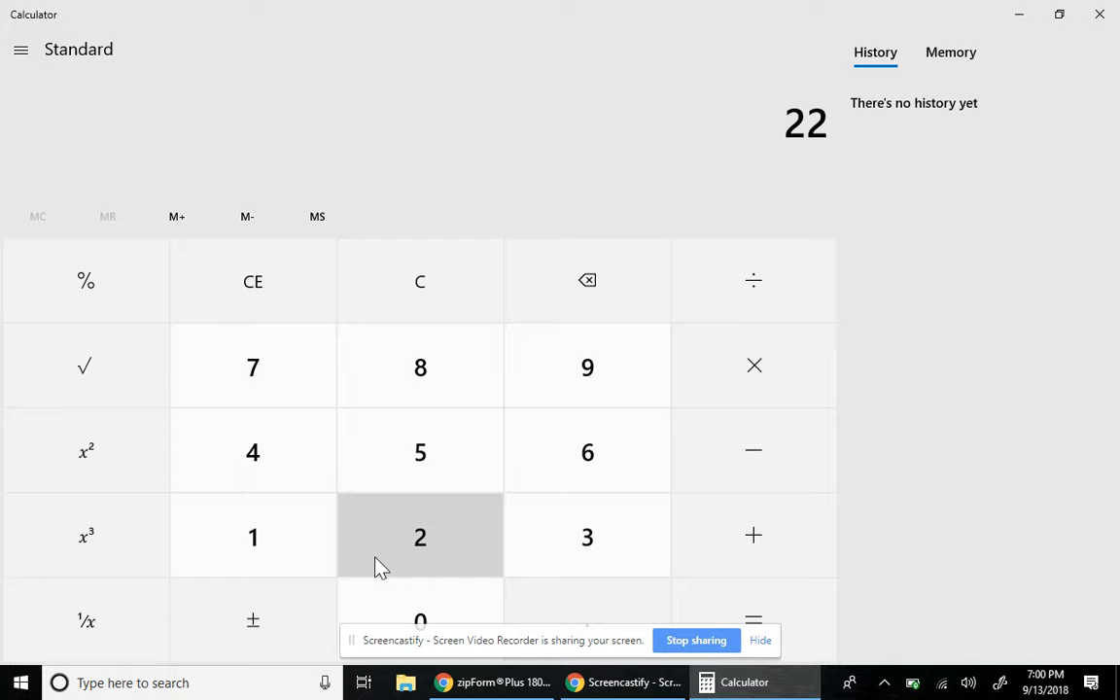
double_click(375, 615)
left_click(375, 614)
left_click(374, 614)
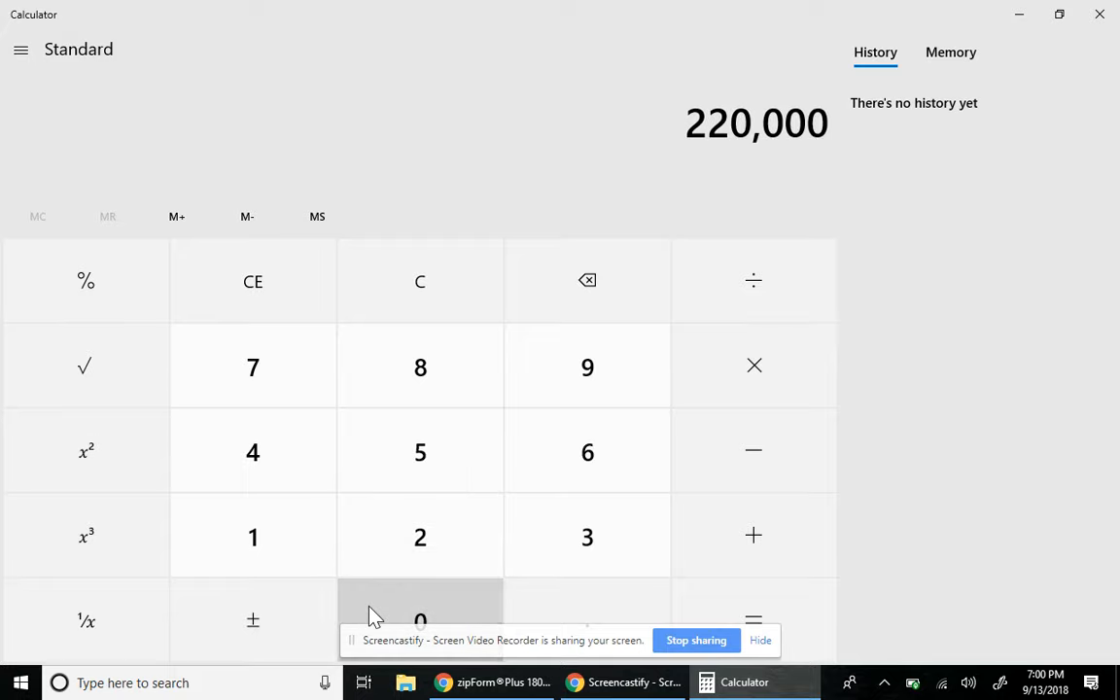
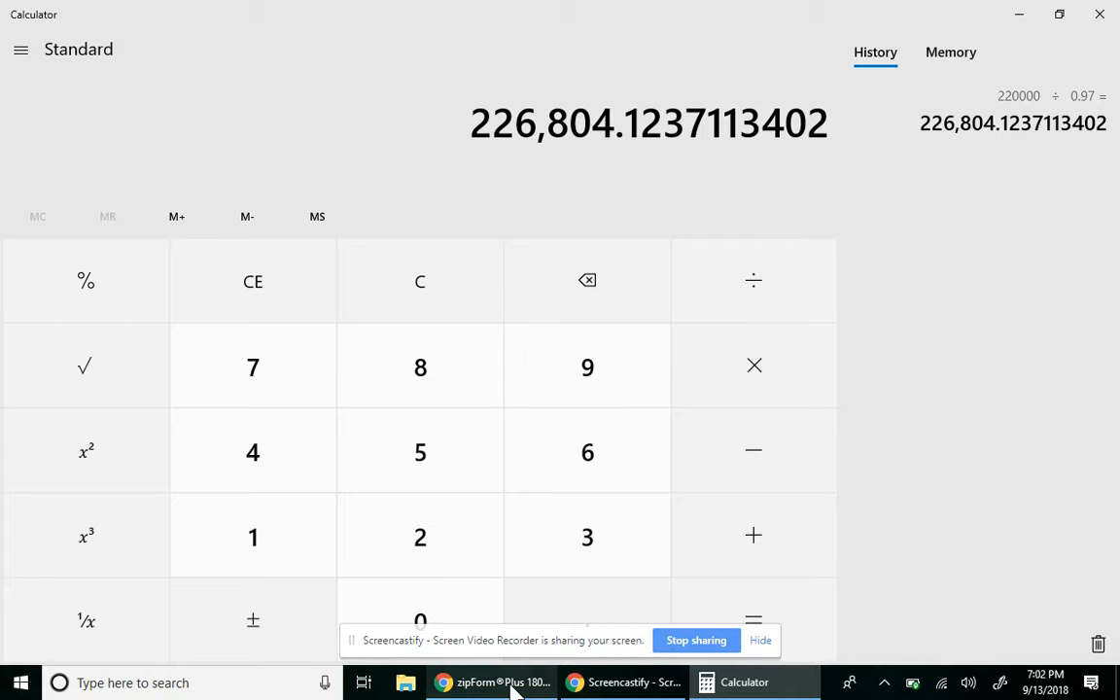
- Minimize Calculator so the zipForm purchase contract with the $220,000 price is visible again
left_click(1033, 15)
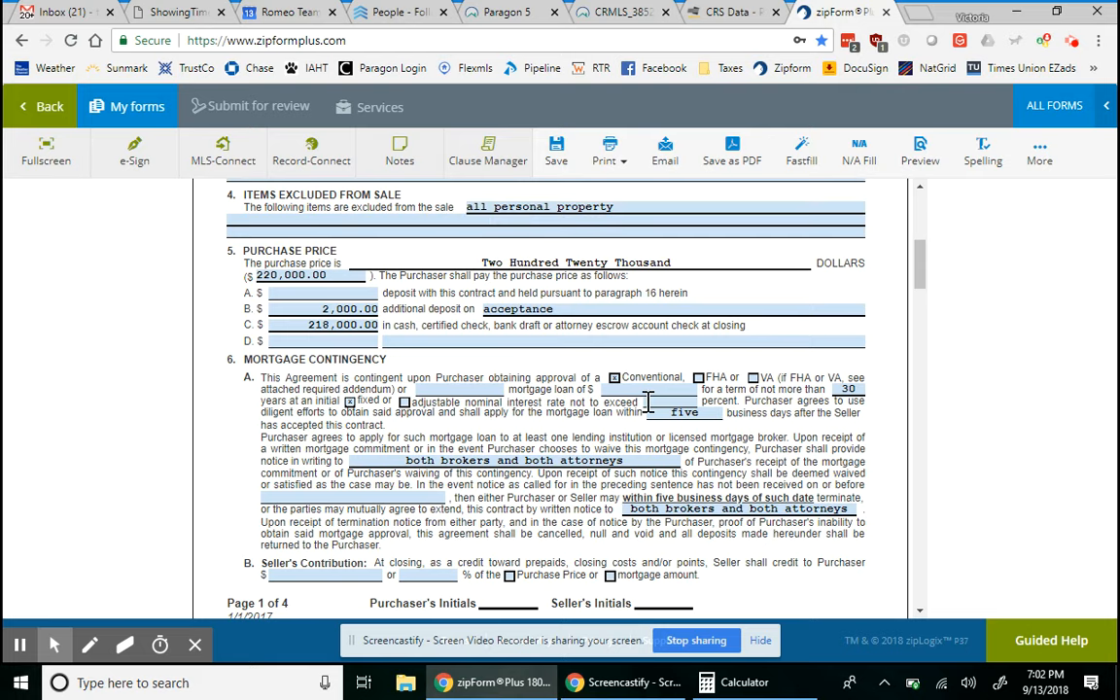
- Open the $220,000 purchase price for editing and bring Calculator back to recheck it
double_click(282, 275)
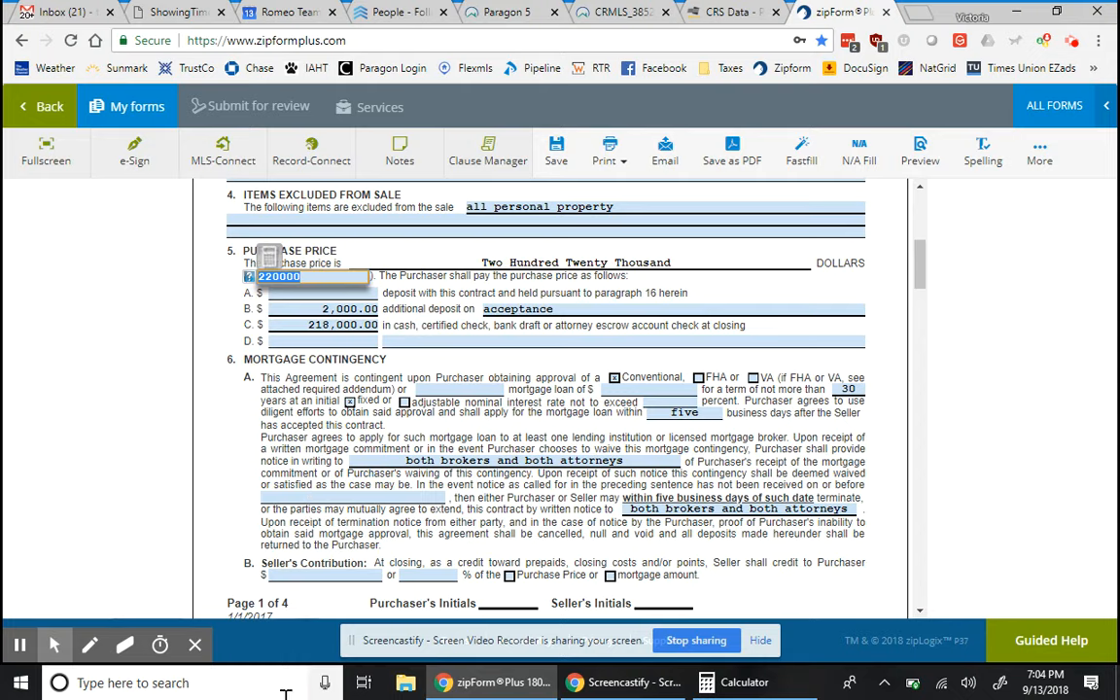
left_click(695, 683)
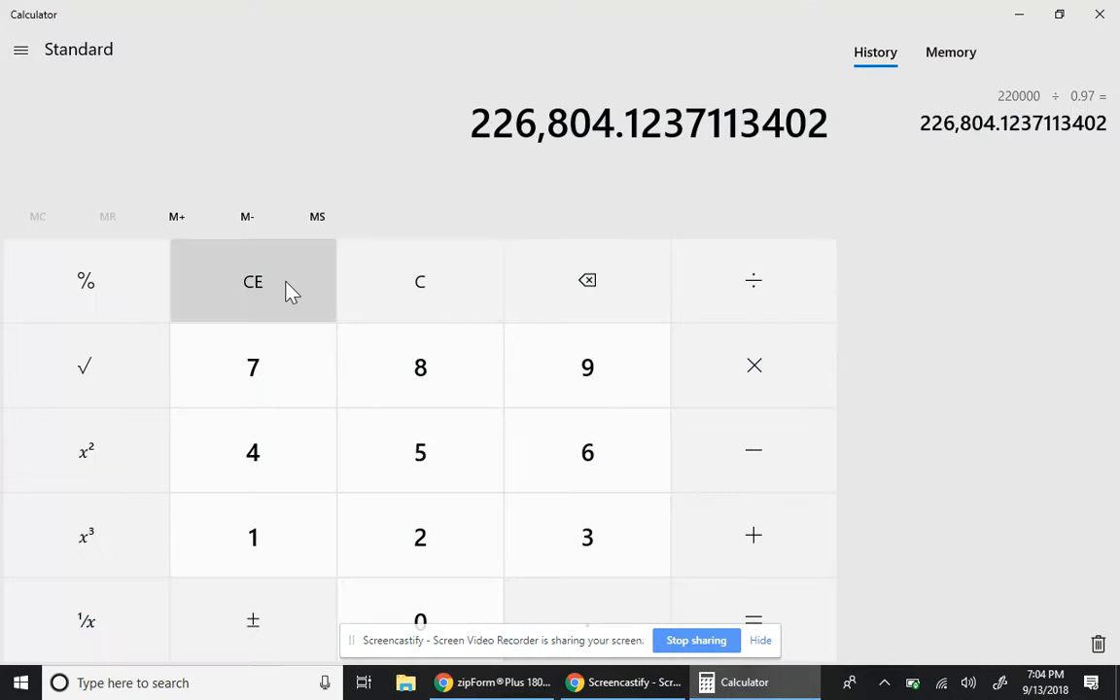
- Clear Calculator and enter the new price 226,500
left_click(395, 299)
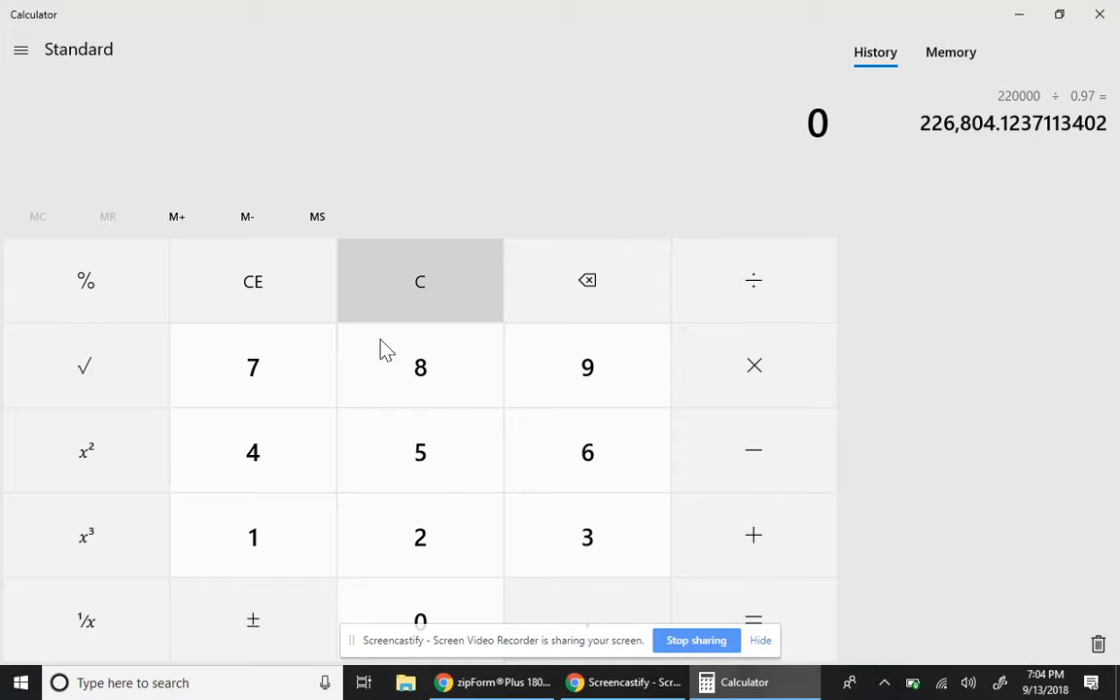
left_click(420, 537)
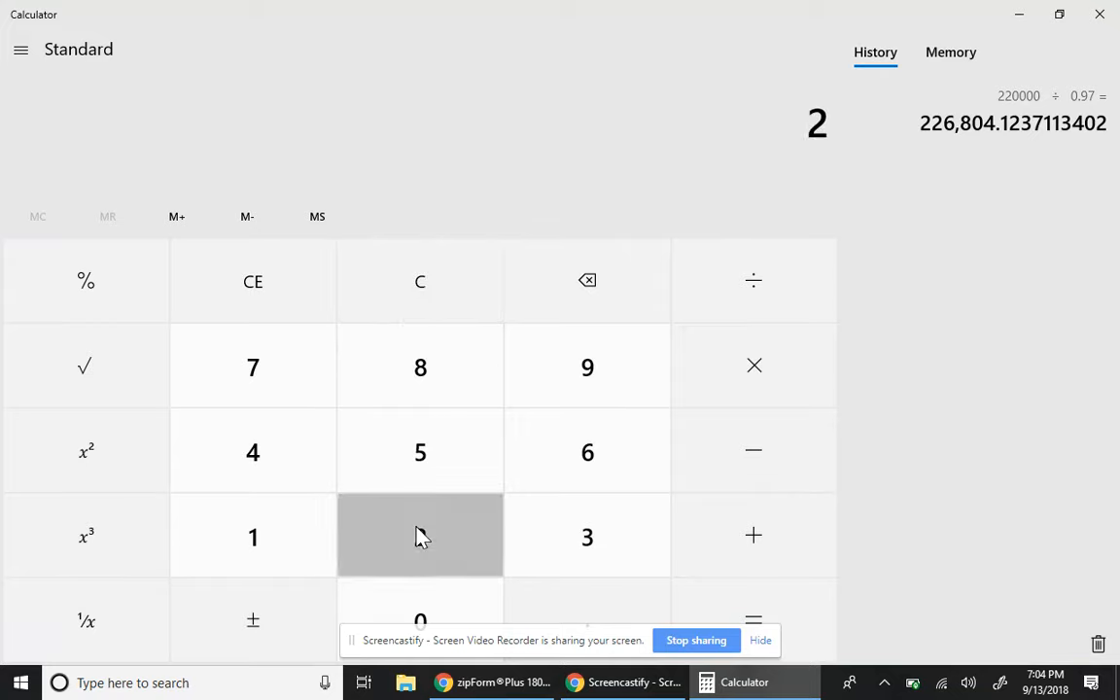
left_click(420, 537)
left_click(551, 474)
left_click(487, 471)
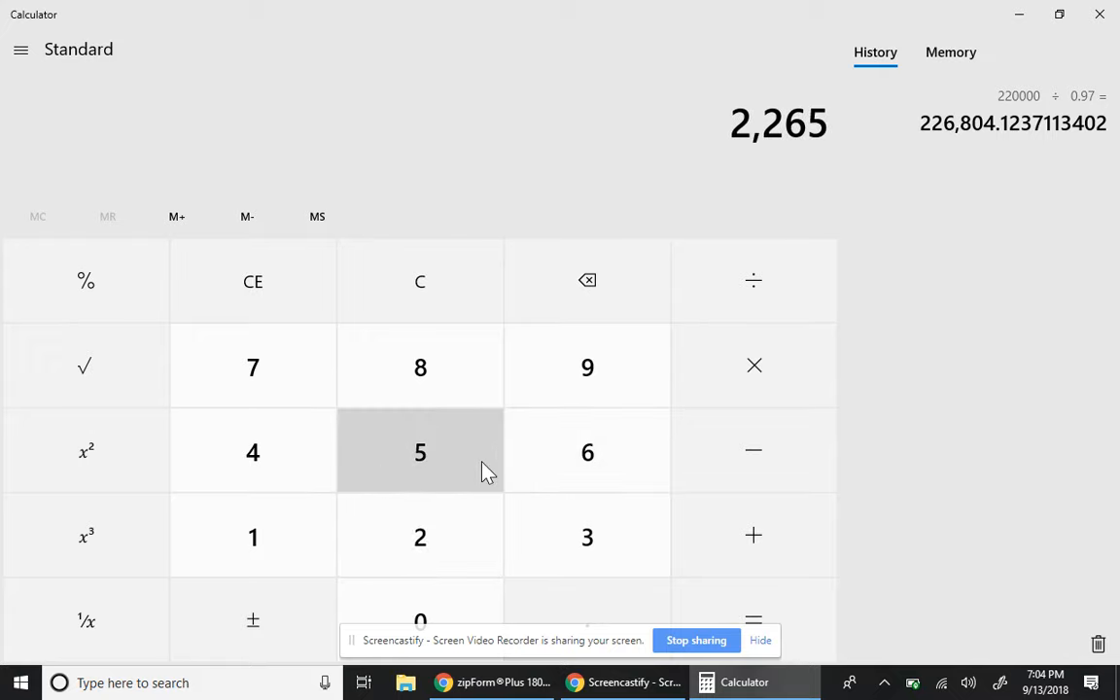
left_click(455, 603)
left_click(456, 603)
left_click(807, 406)
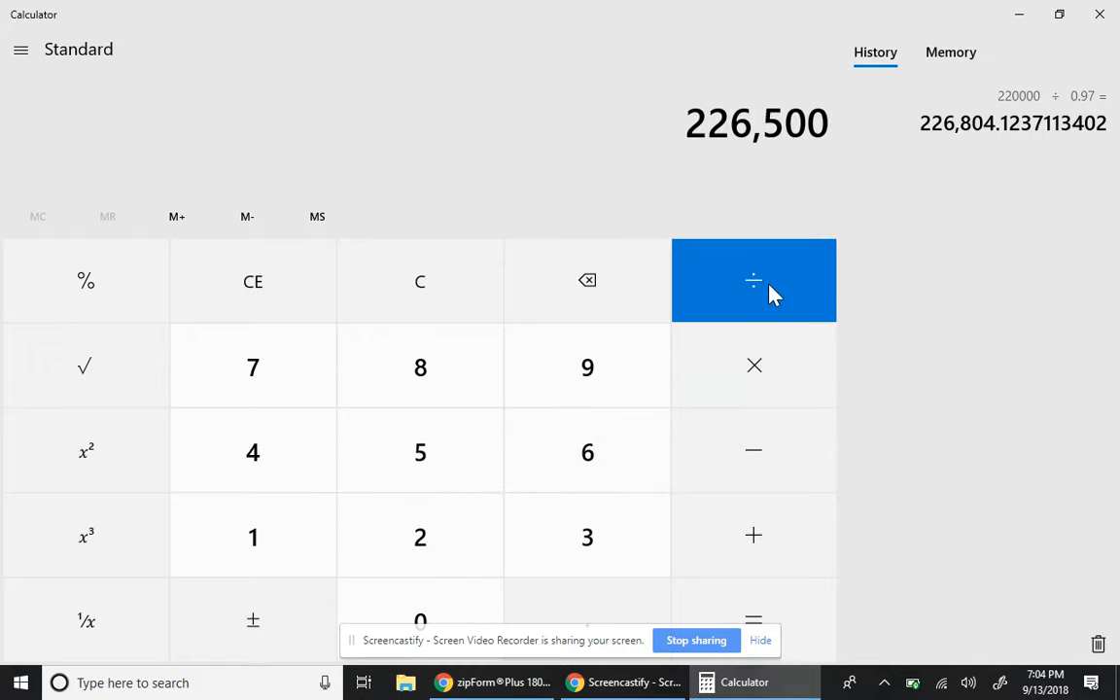
- Multiply 226,500 by 0.97 to get 219,705, then minimize Calculator
left_click(763, 369)
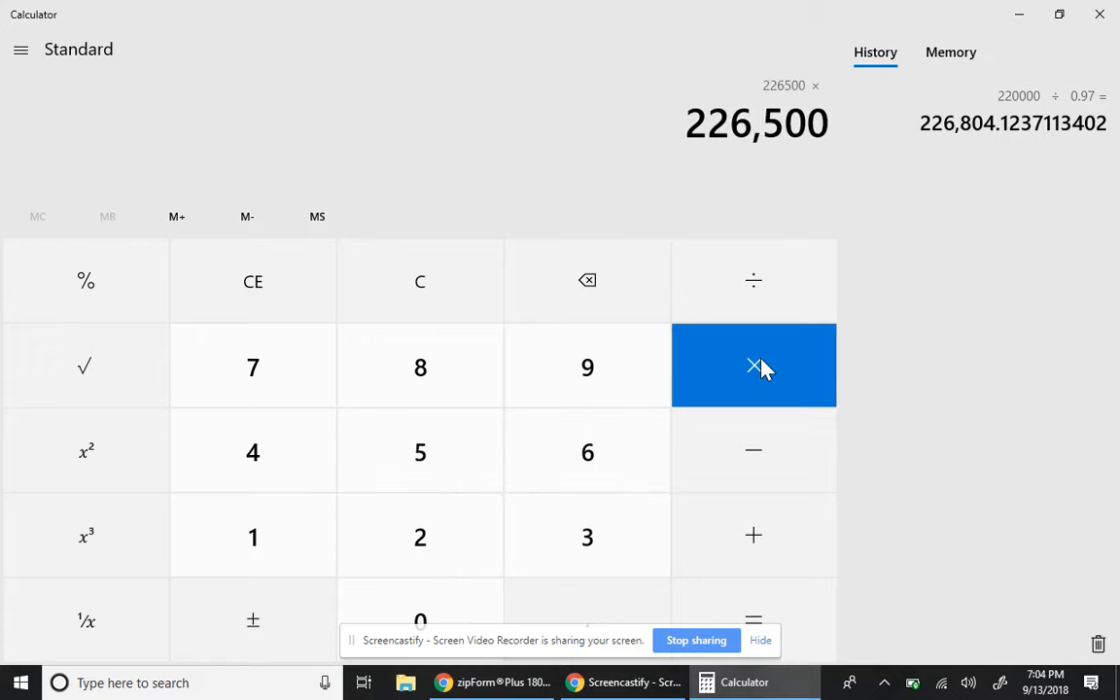
left_click(605, 610)
left_click(605, 380)
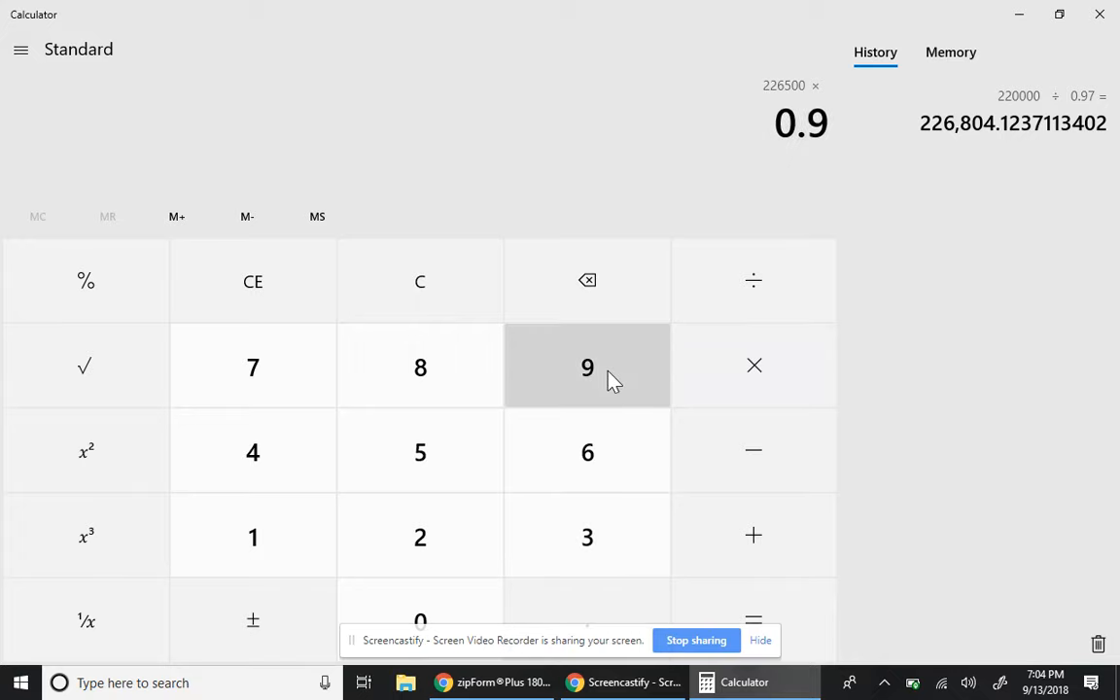
left_click(303, 377)
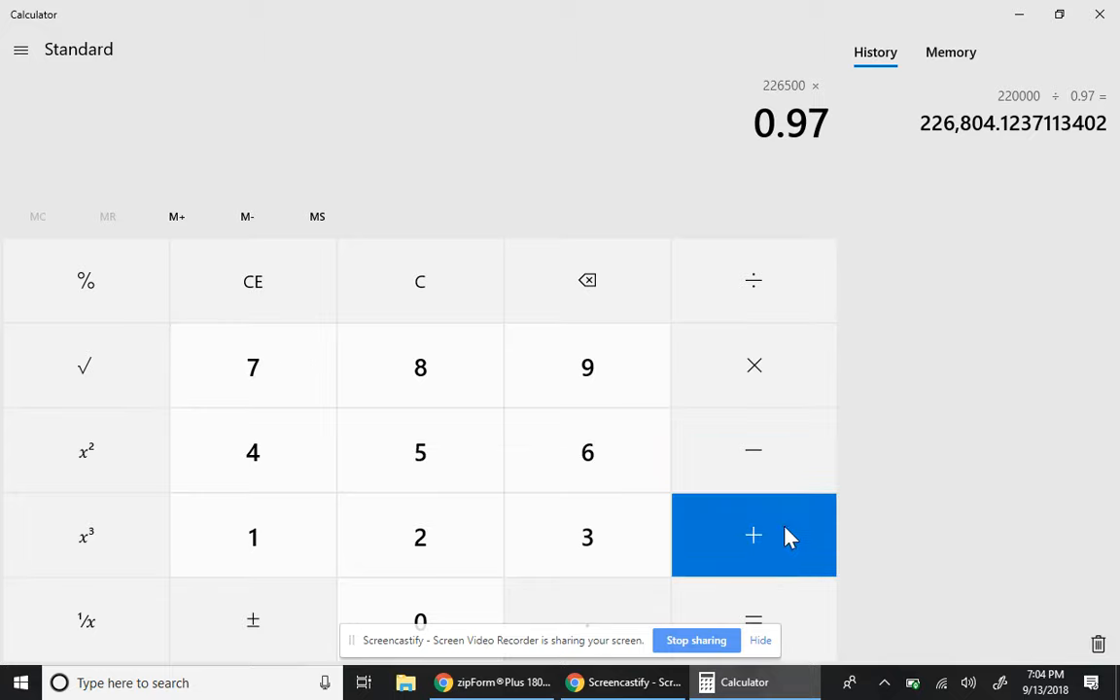
left_click(761, 613)
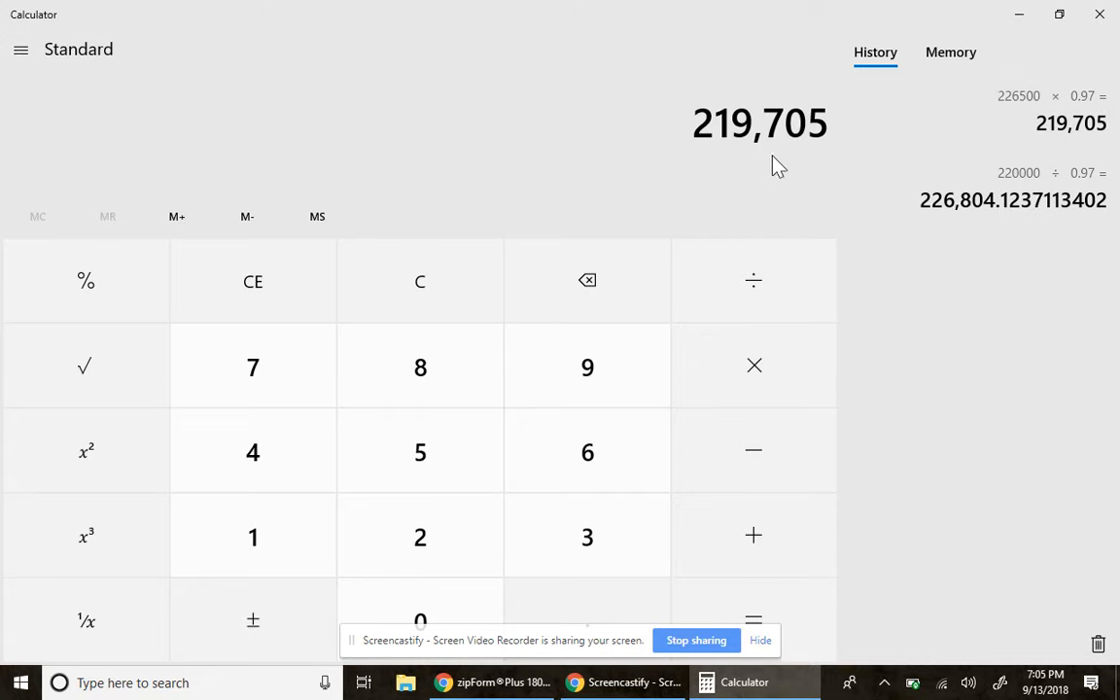
left_click(1021, 16)
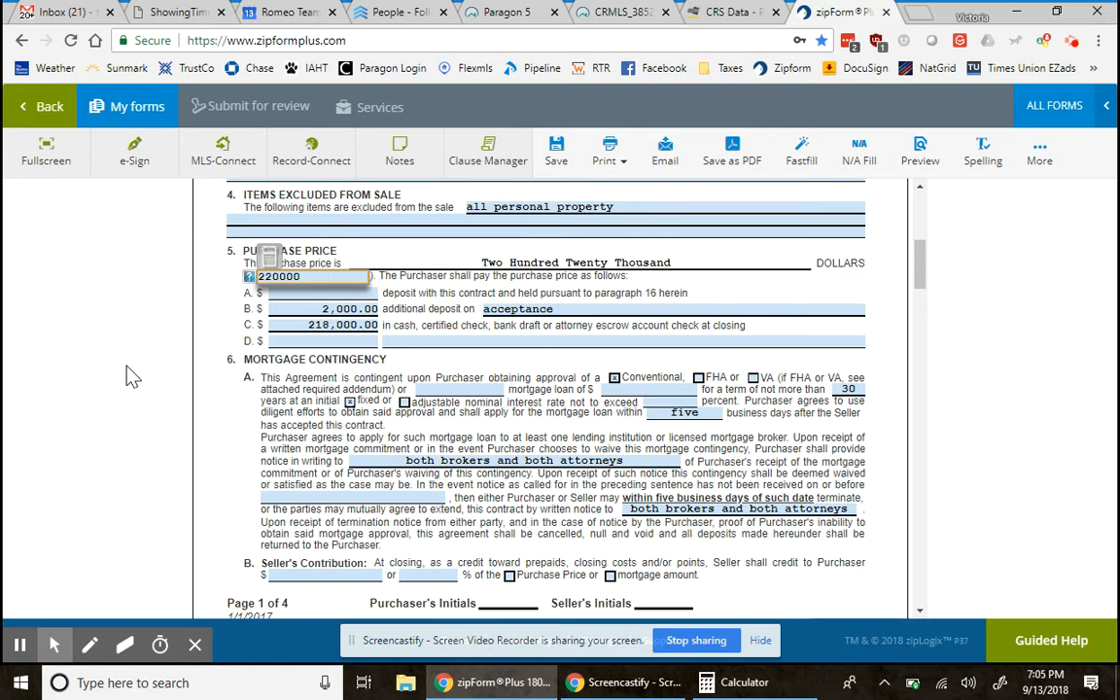
- Change the purchase price from 220,000 to $226,500.00
left_click(311, 279)
double_click(311, 279)
type("22650")
left_click(285, 356)
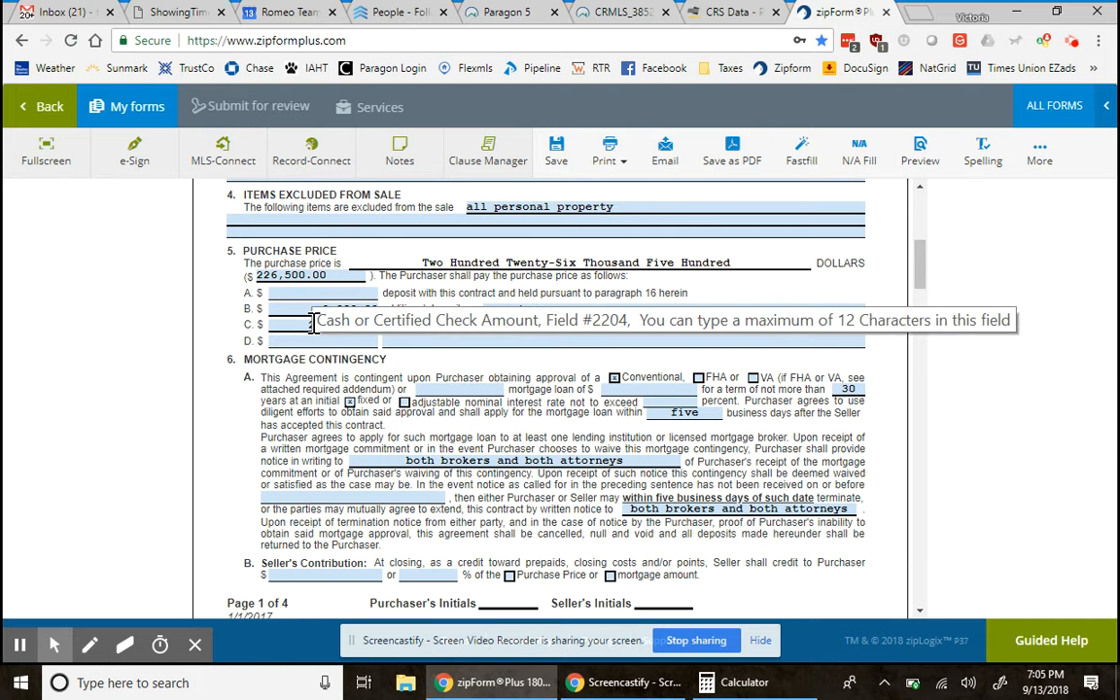
- Set the cash-at-closing amount in line C to $224,500.00
left_click(313, 324)
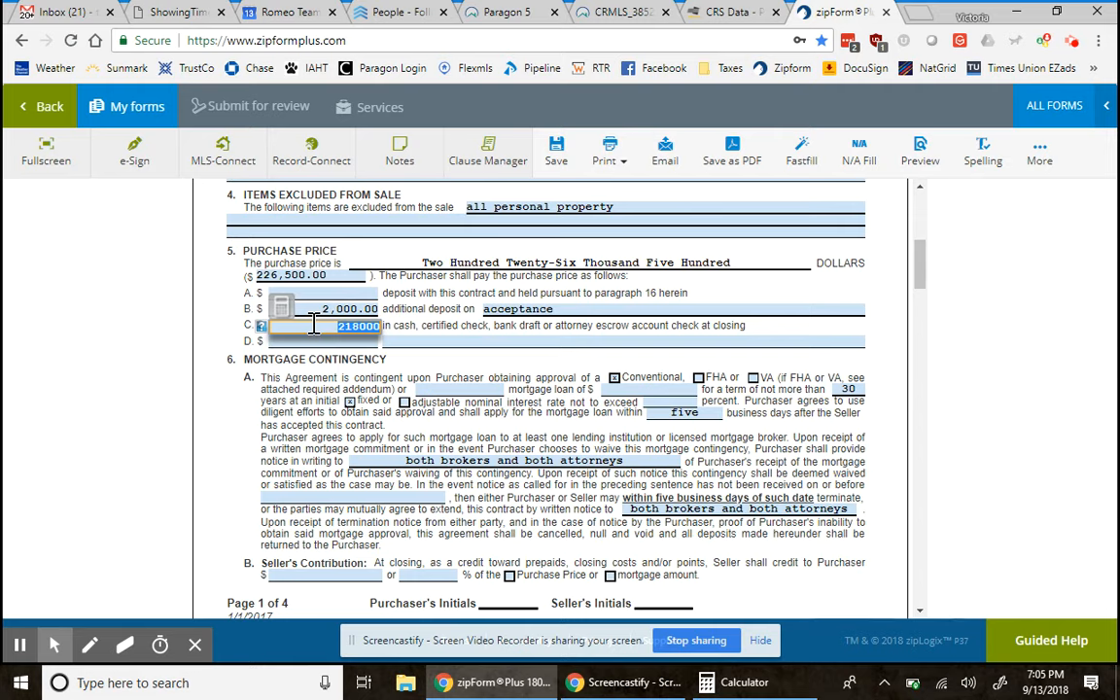
type("224500")
left_click(544, 361)
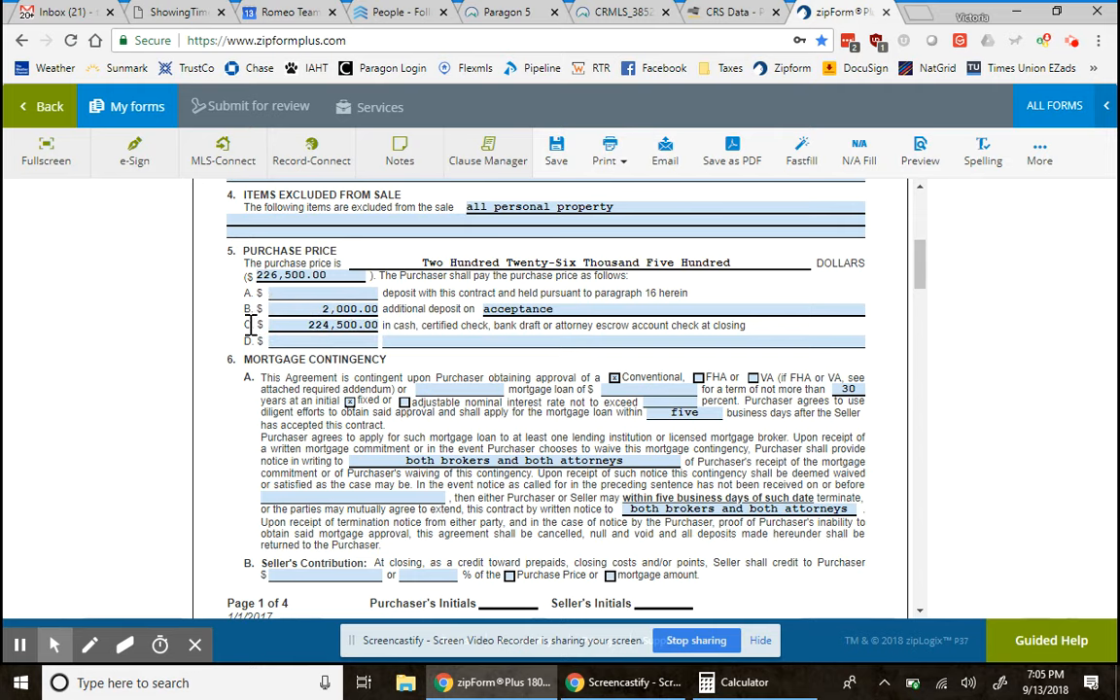
- Enter a $6,500 seller's contribution with percentage n/a, based on Purchase Price
left_click(320, 576)
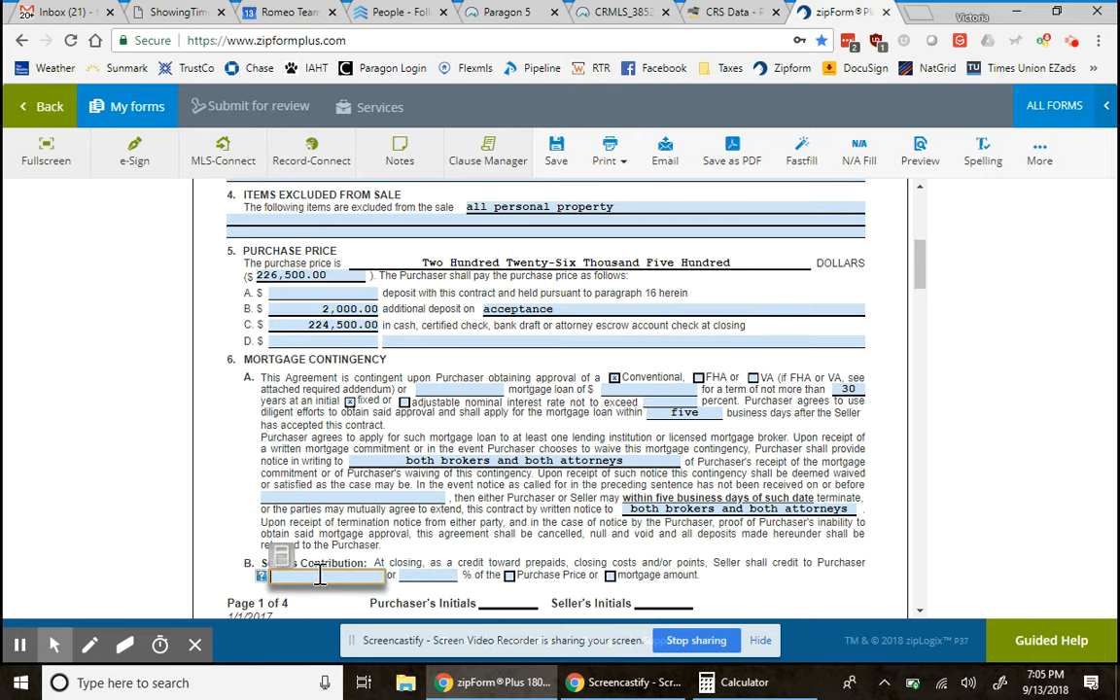
type("6,50")
type("00")
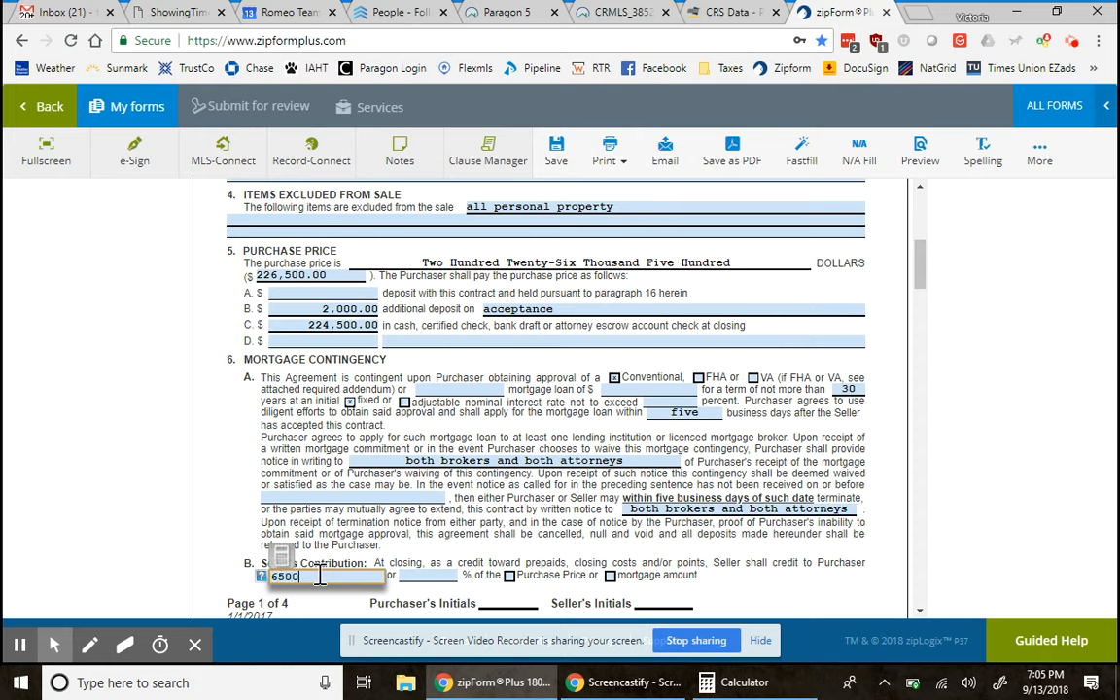
left_click(437, 576)
type("n/")
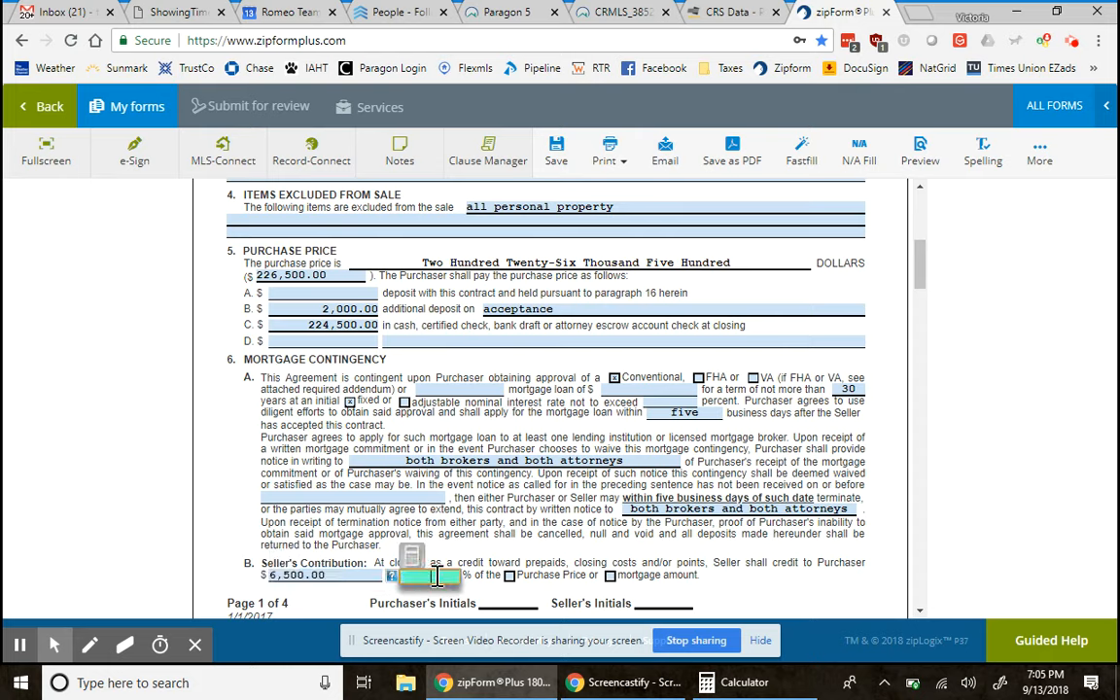
type("a")
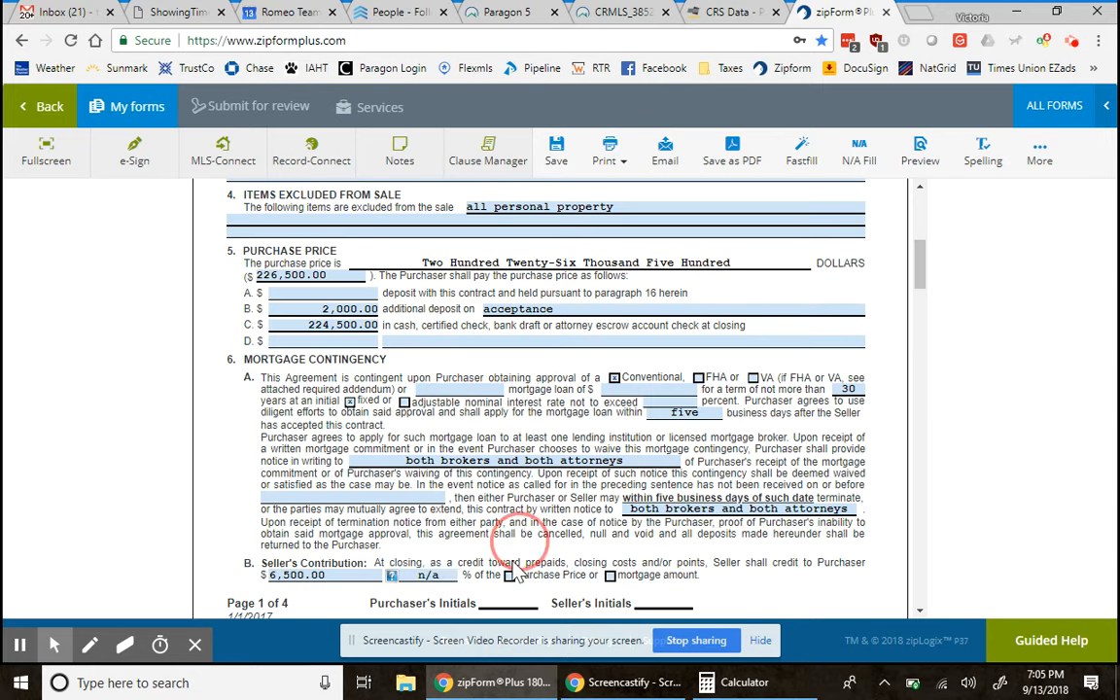
left_click(508, 576)
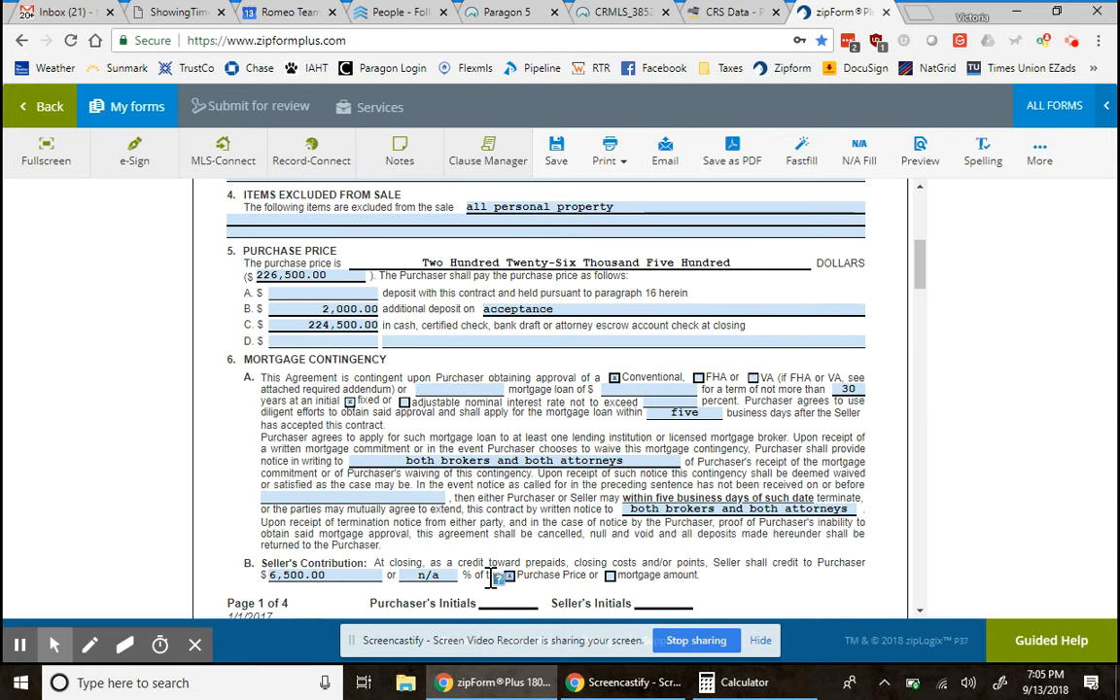
- Fill line D with $220,000.00 and the note '--> net-to-seller'
left_click(356, 344)
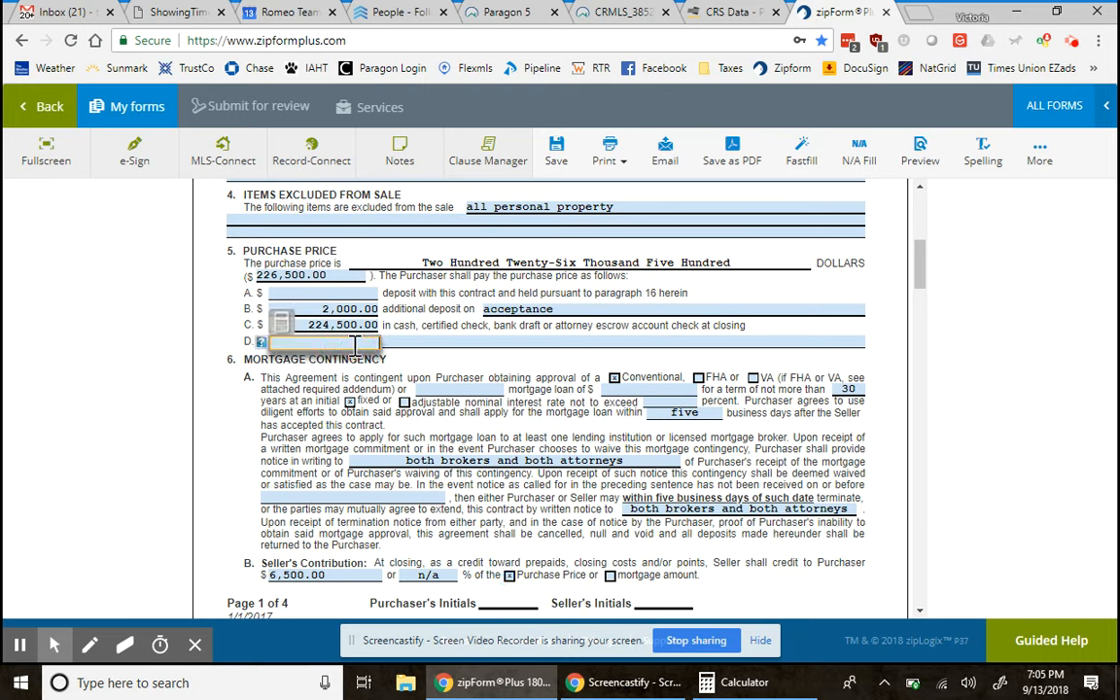
type("220,")
type("000")
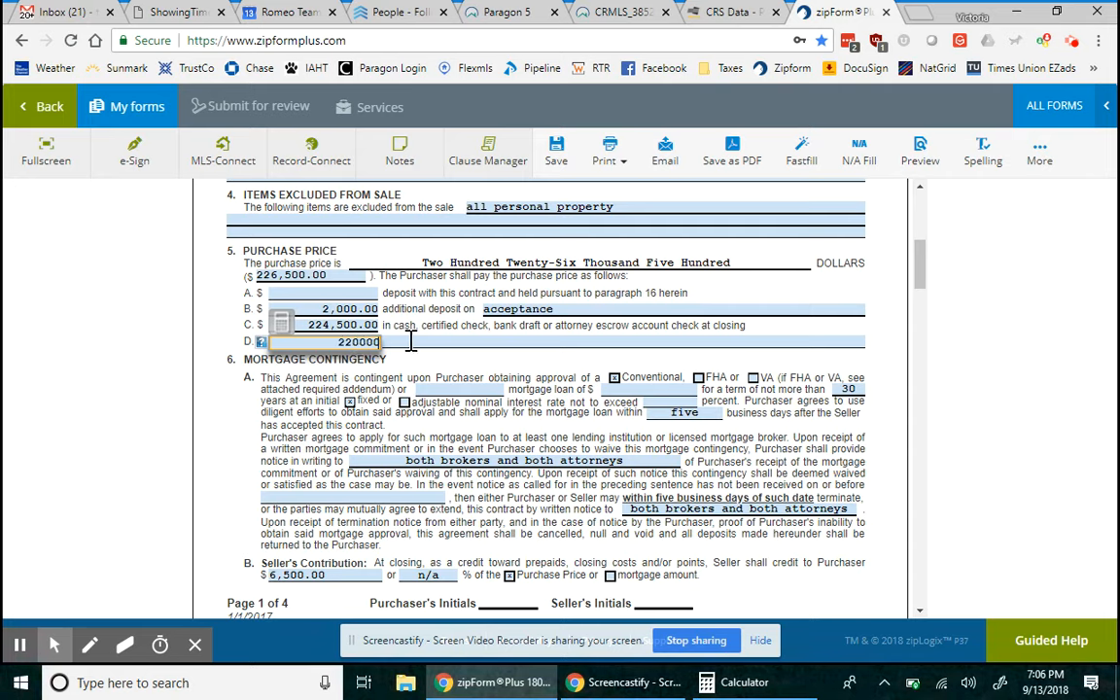
left_click(410, 342)
type("-->")
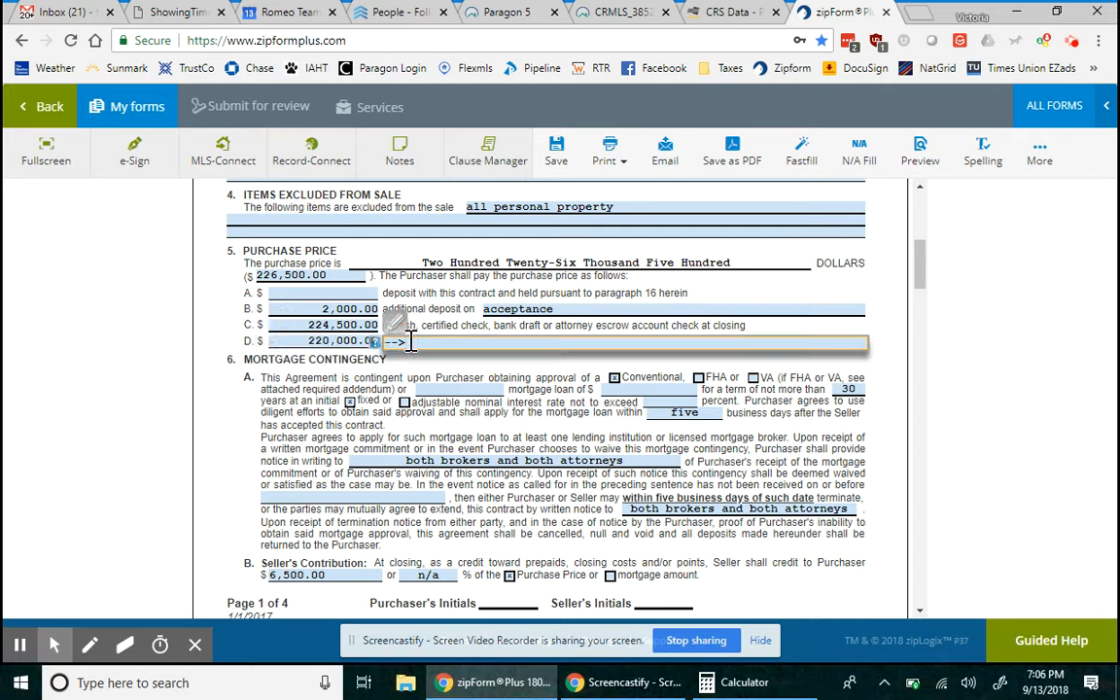
type(" net-to-seller")
left_click(449, 368)
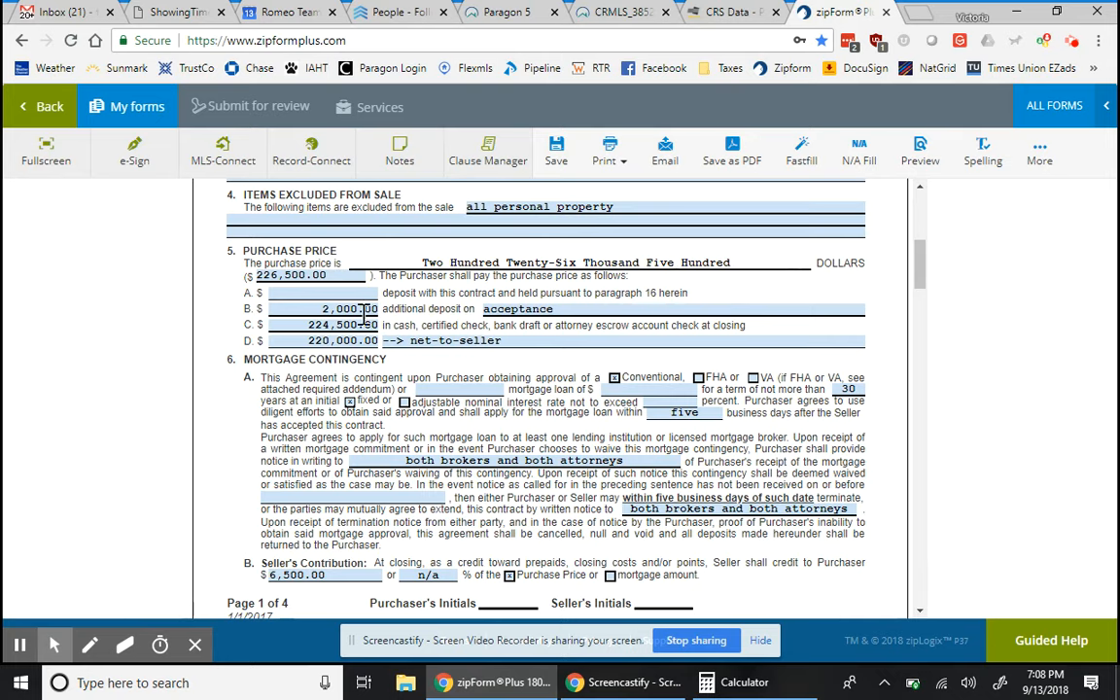
- Compute 226,500 × 0.95 in Calculator
left_click(714, 683)
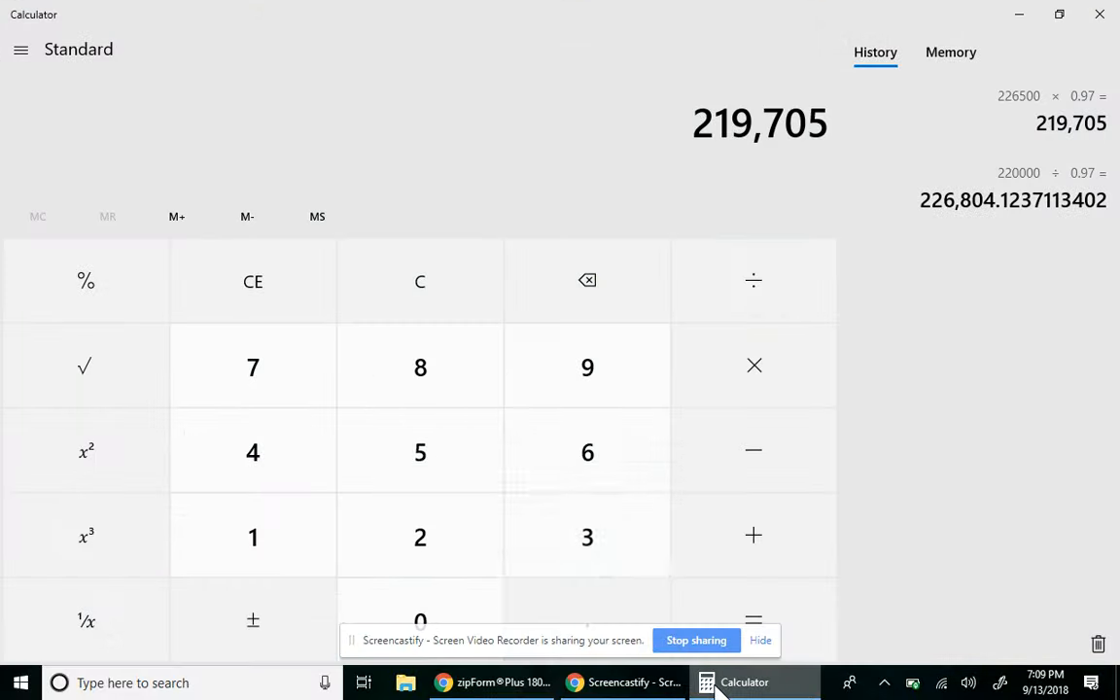
left_click(420, 533)
left_click(420, 533)
left_click(570, 457)
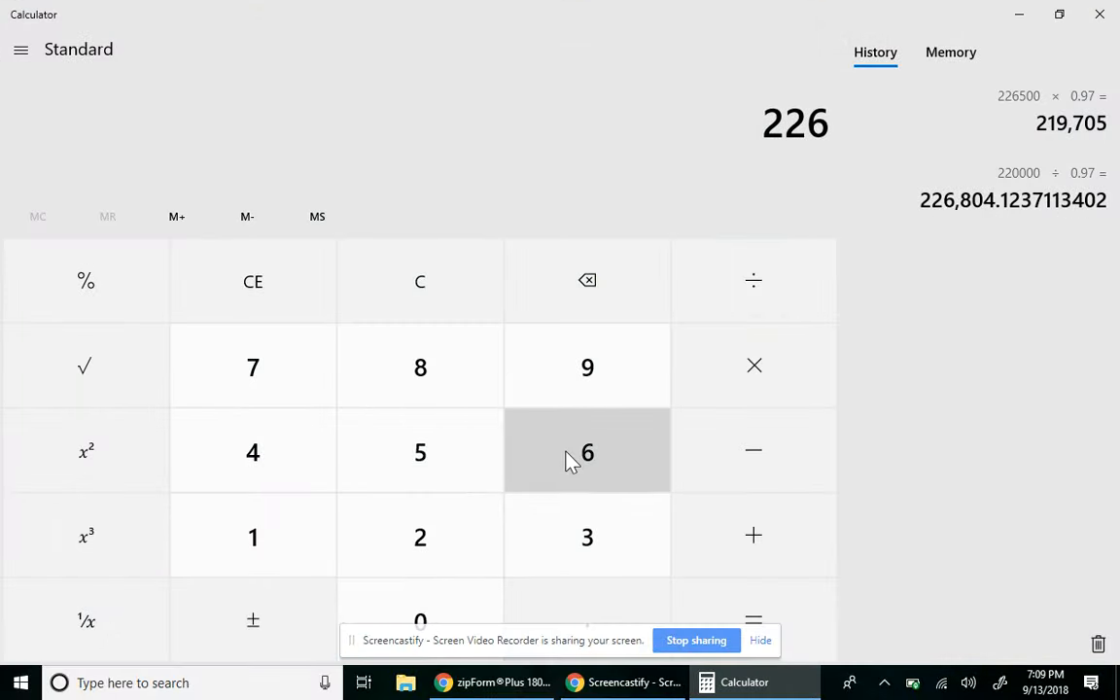
left_click(475, 462)
left_click(437, 603)
left_click(437, 608)
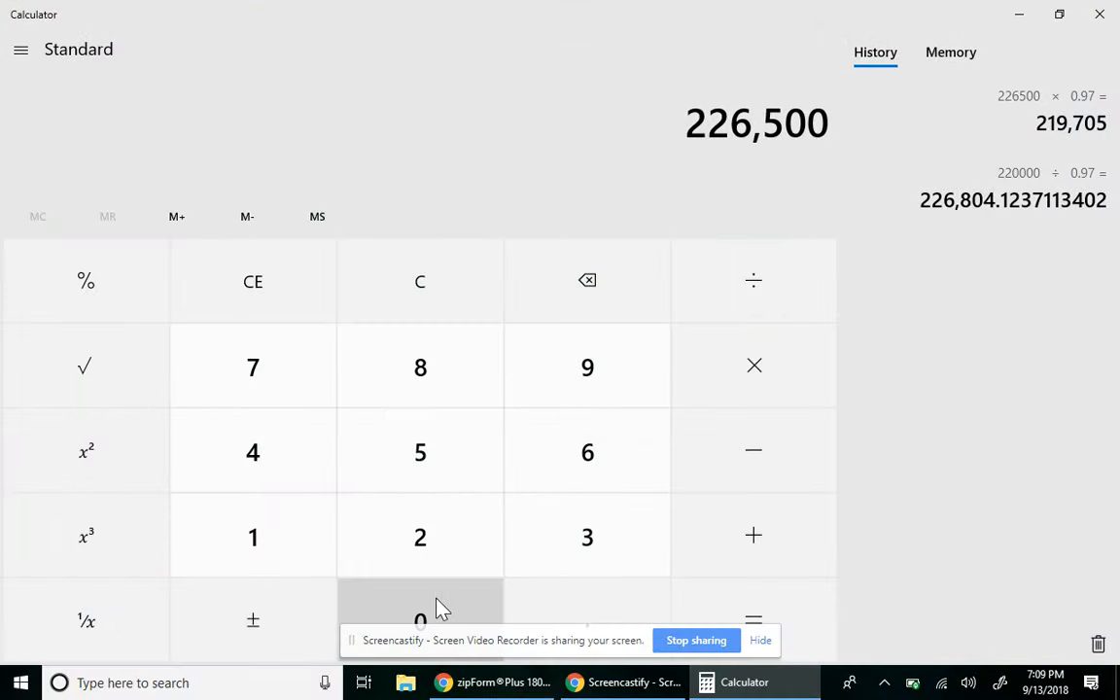
left_click(755, 393)
left_click(605, 615)
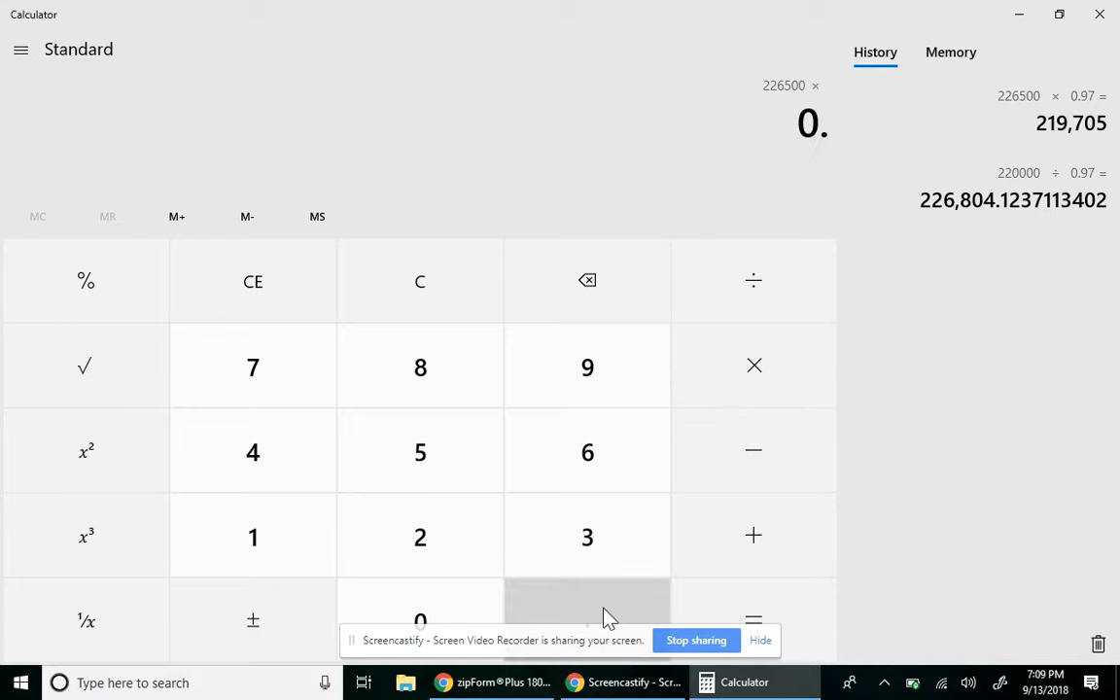
left_click(601, 393)
left_click(461, 449)
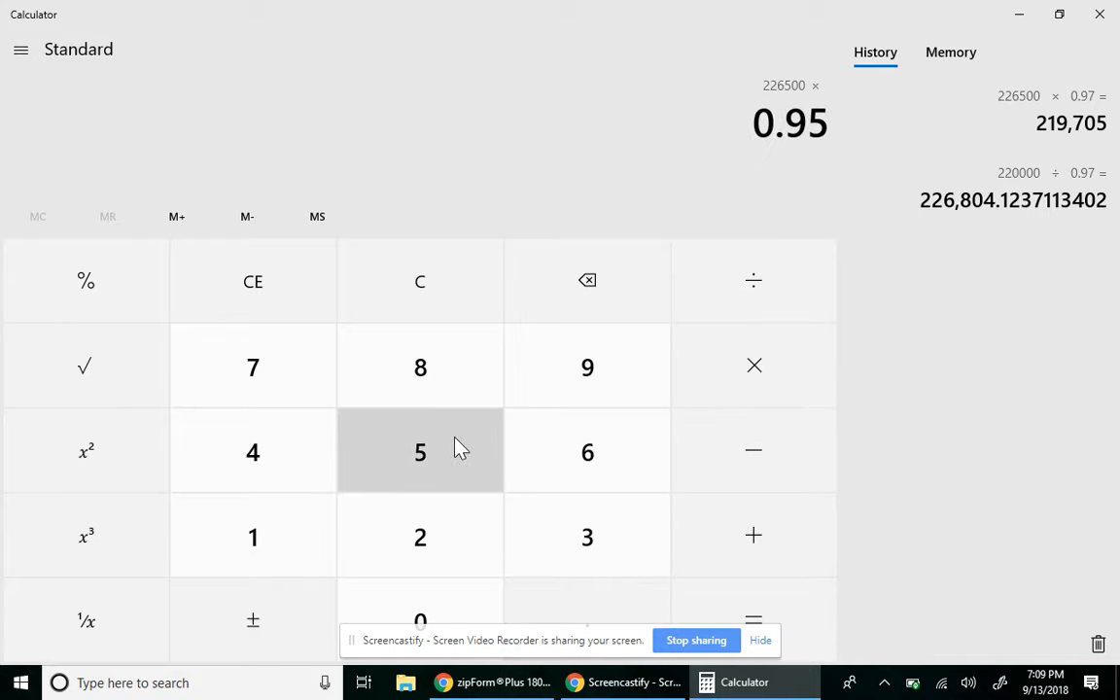
left_click(745, 598)
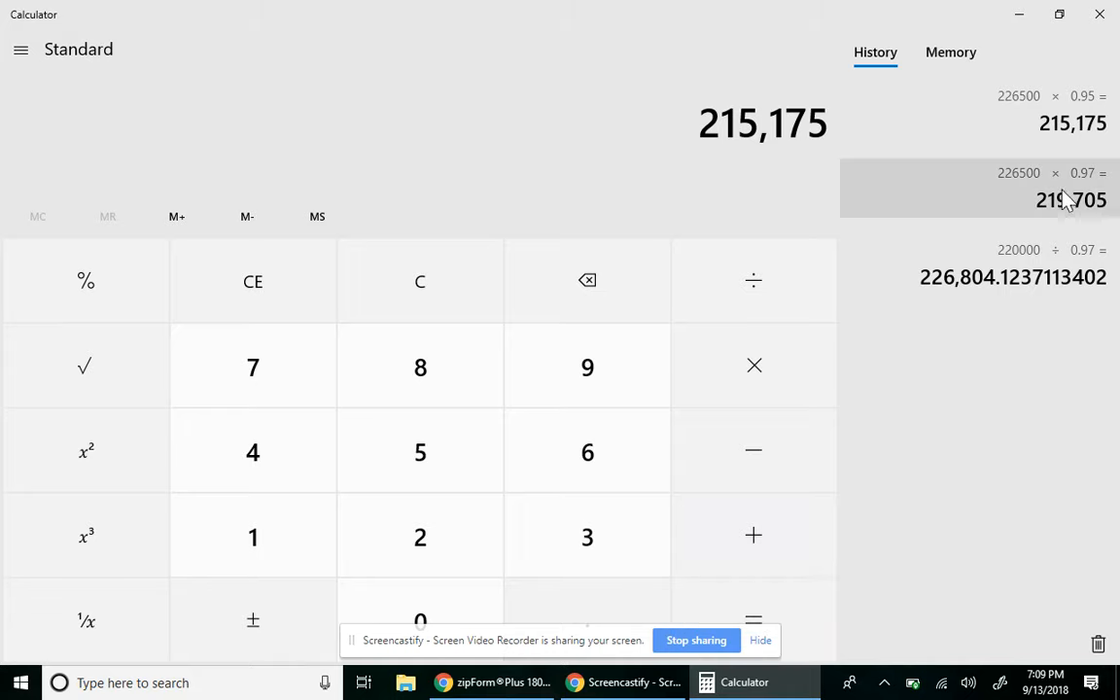
- Close and relaunch Calculator via a 'calcu' search, checking the contract's price in between
left_click(1100, 15)
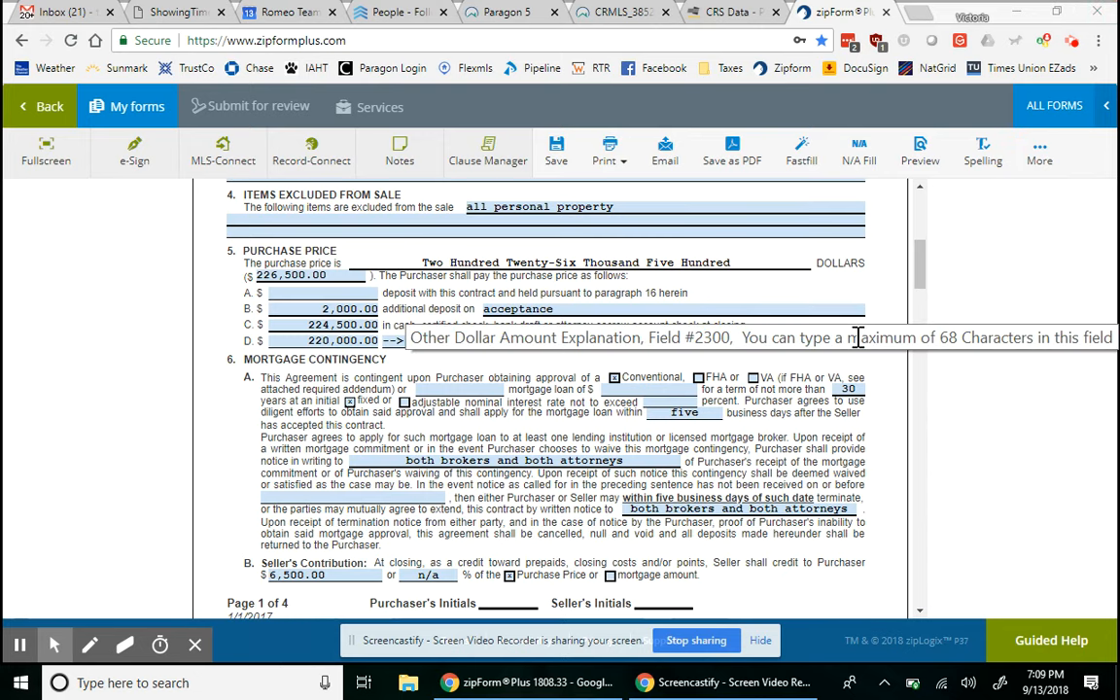
left_click(190, 681)
type("calcu")
key("Return")
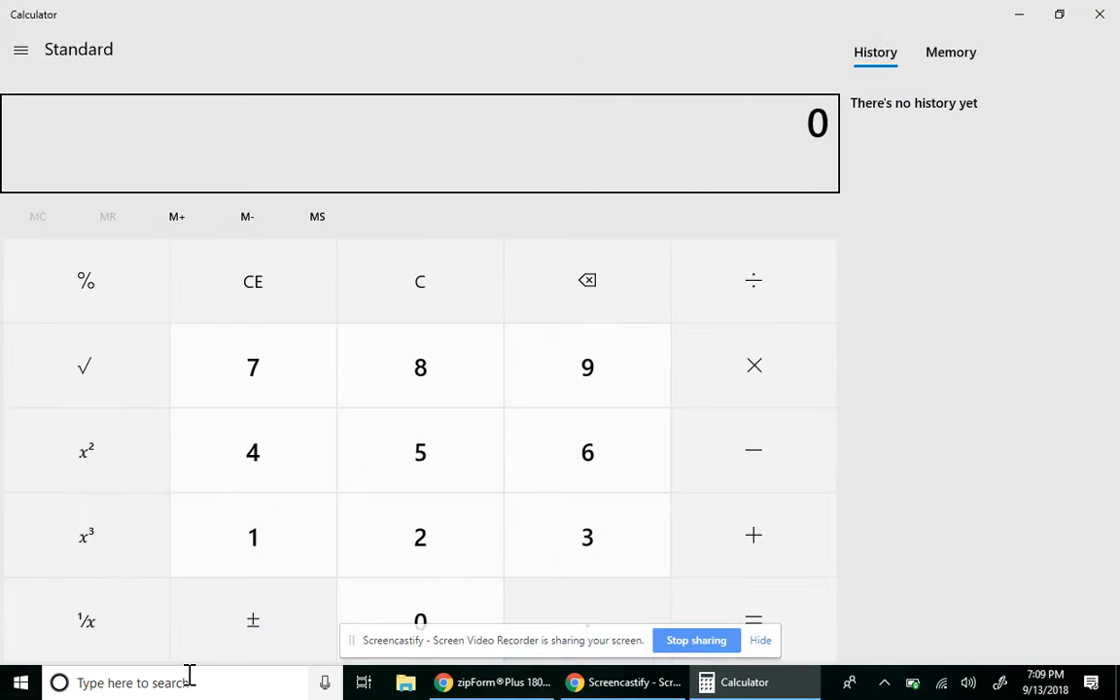
left_click(389, 557)
left_click(506, 686)
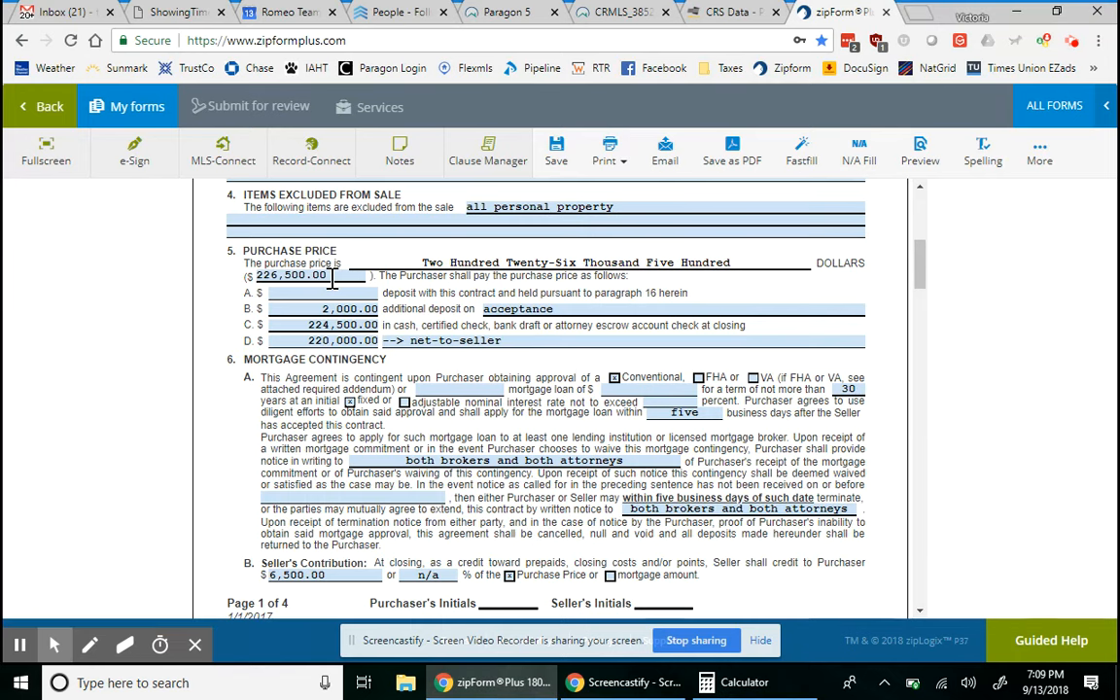
left_click(721, 687)
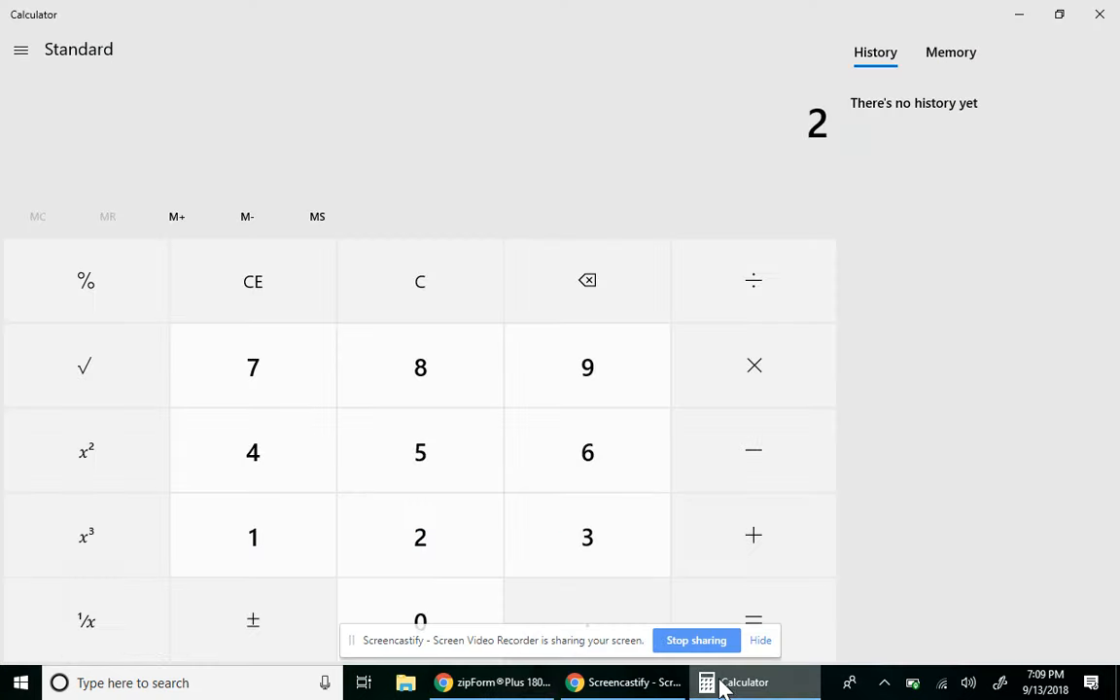
- Recompute 226,500 × 0.95 = 215,175 and return to the zipForm contract
left_click(470, 513)
left_click(570, 463)
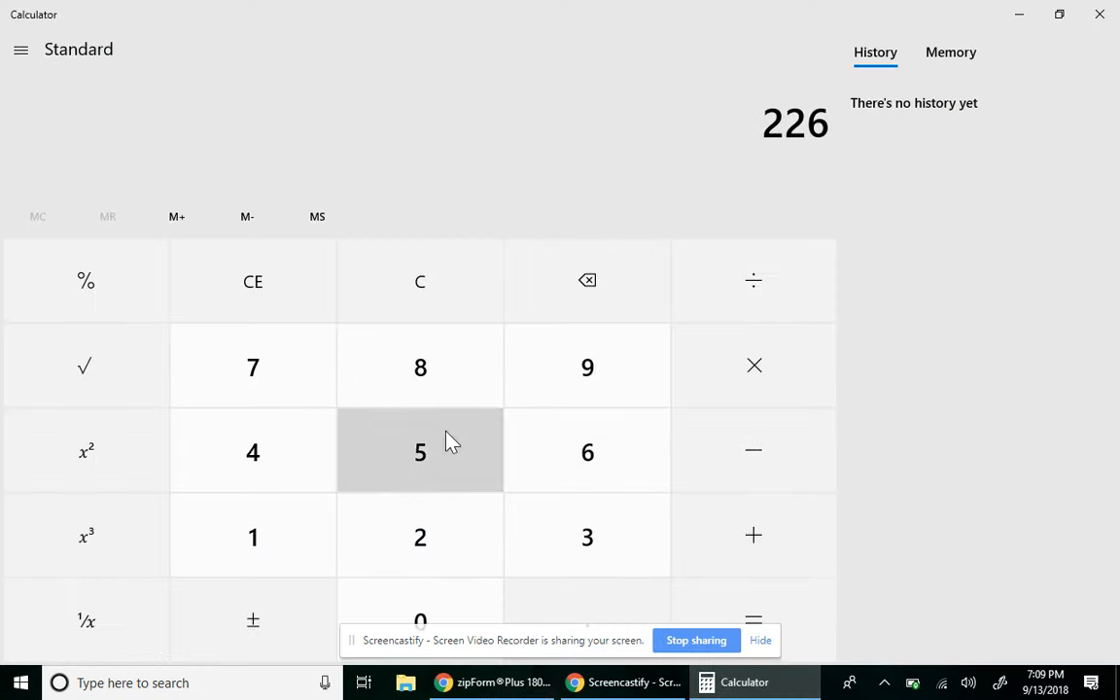
left_click(450, 443)
double_click(438, 605)
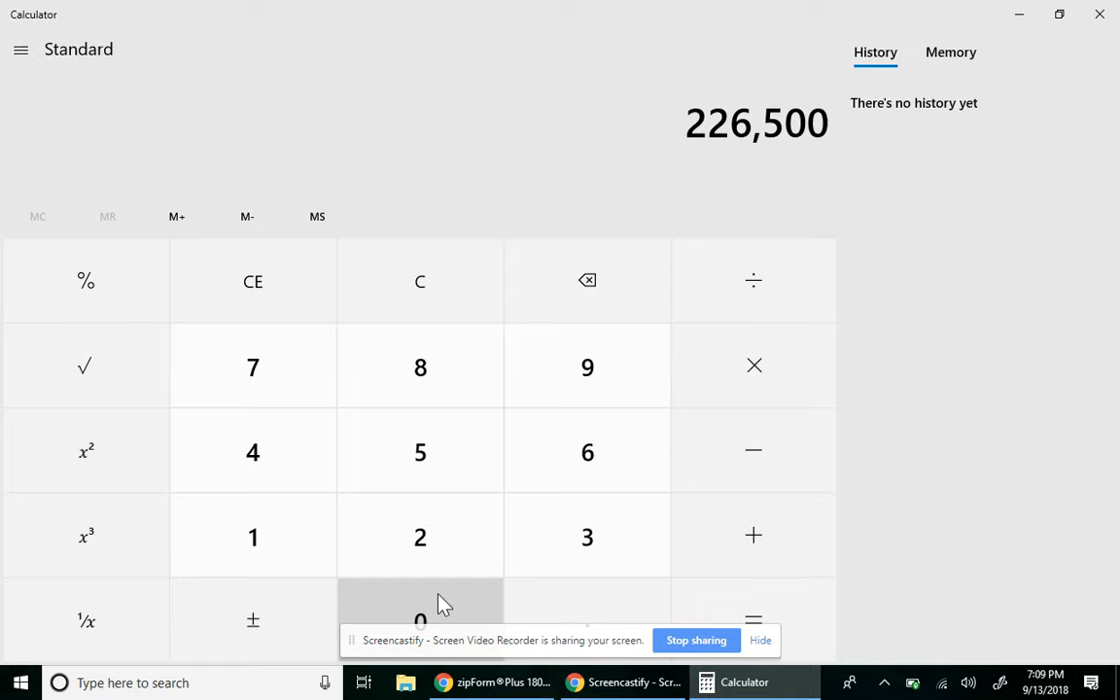
left_click(736, 372)
left_click(601, 605)
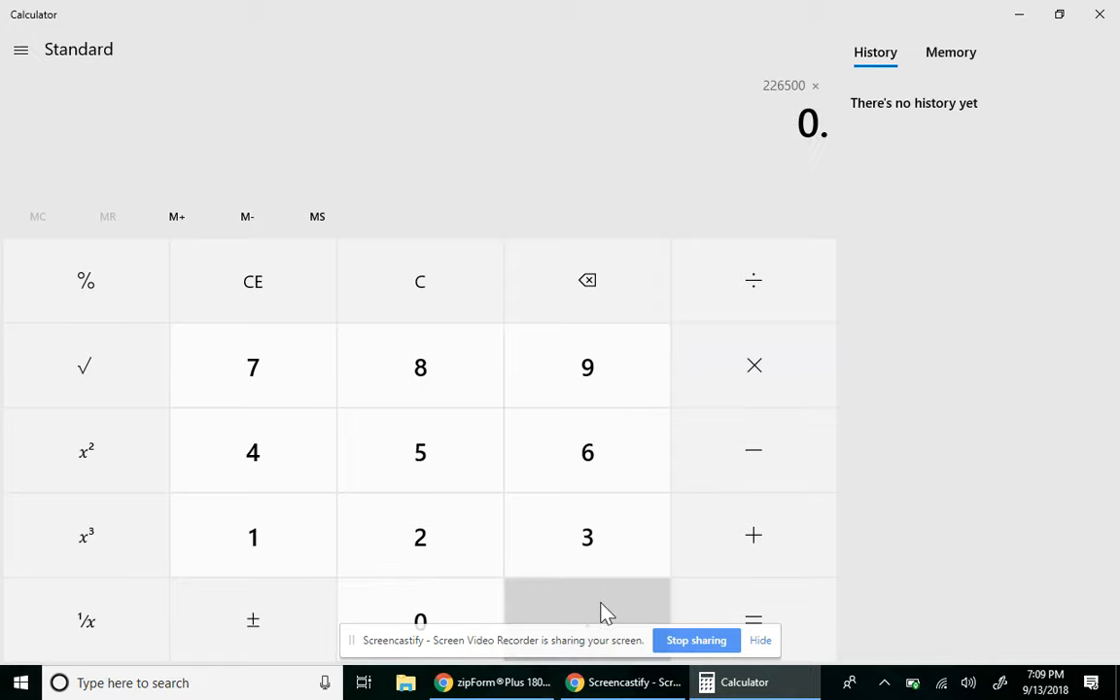
left_click(628, 369)
left_click(463, 477)
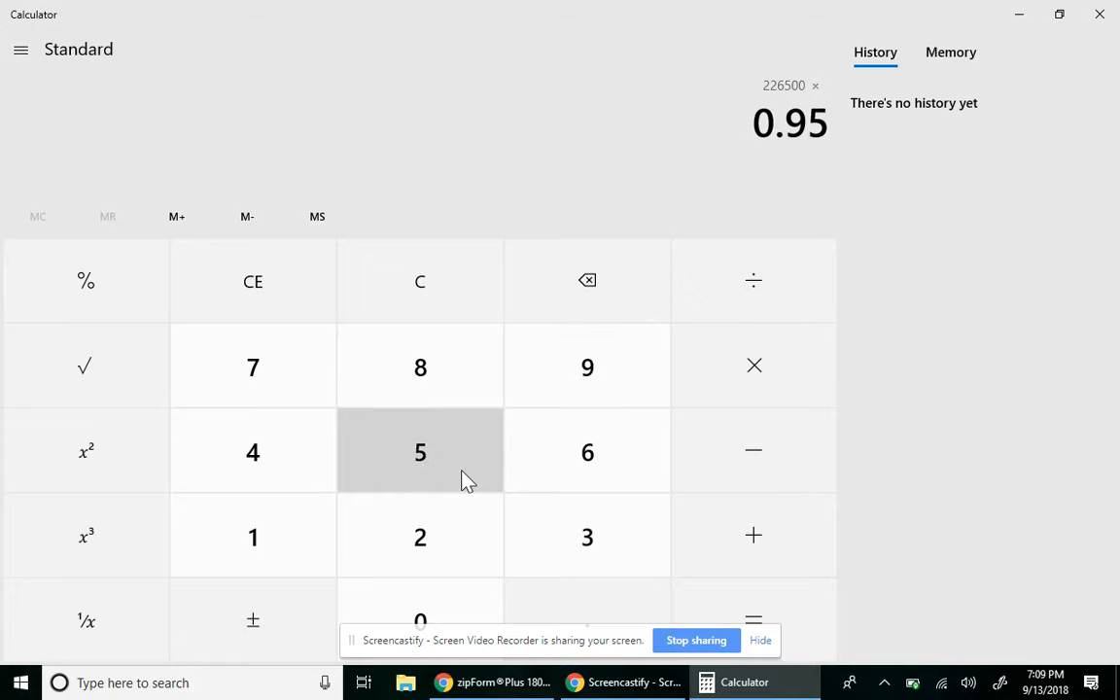
left_click(729, 601)
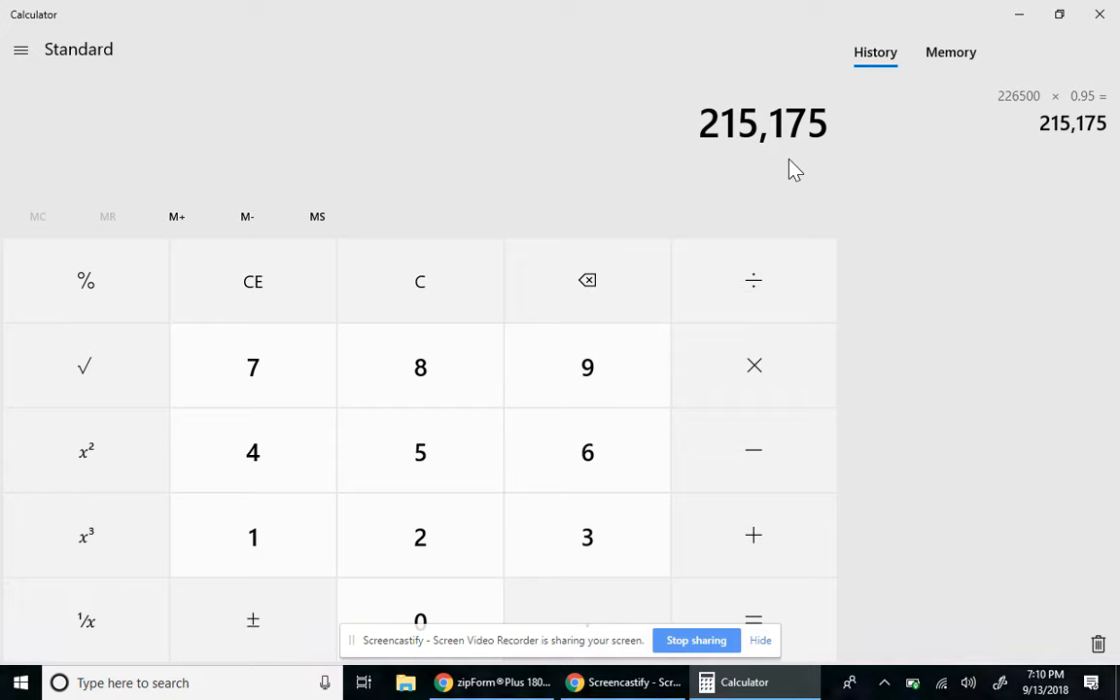
left_click(490, 685)
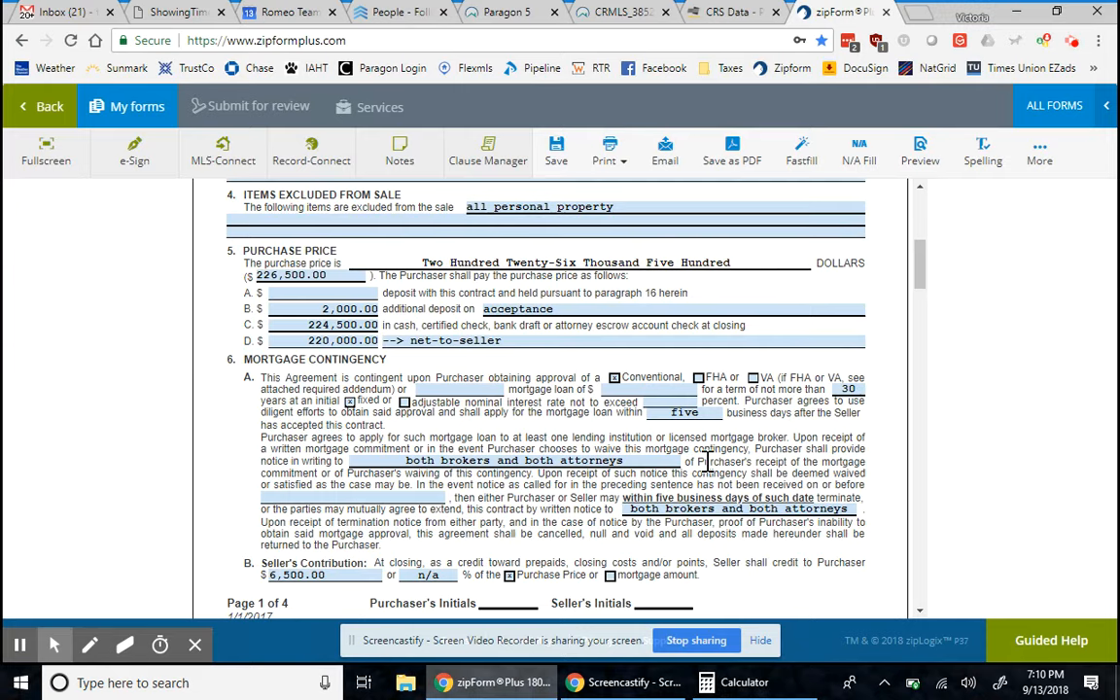
- Set the mortgage loan amount to $215,175.00
left_click(657, 391)
type("215175")
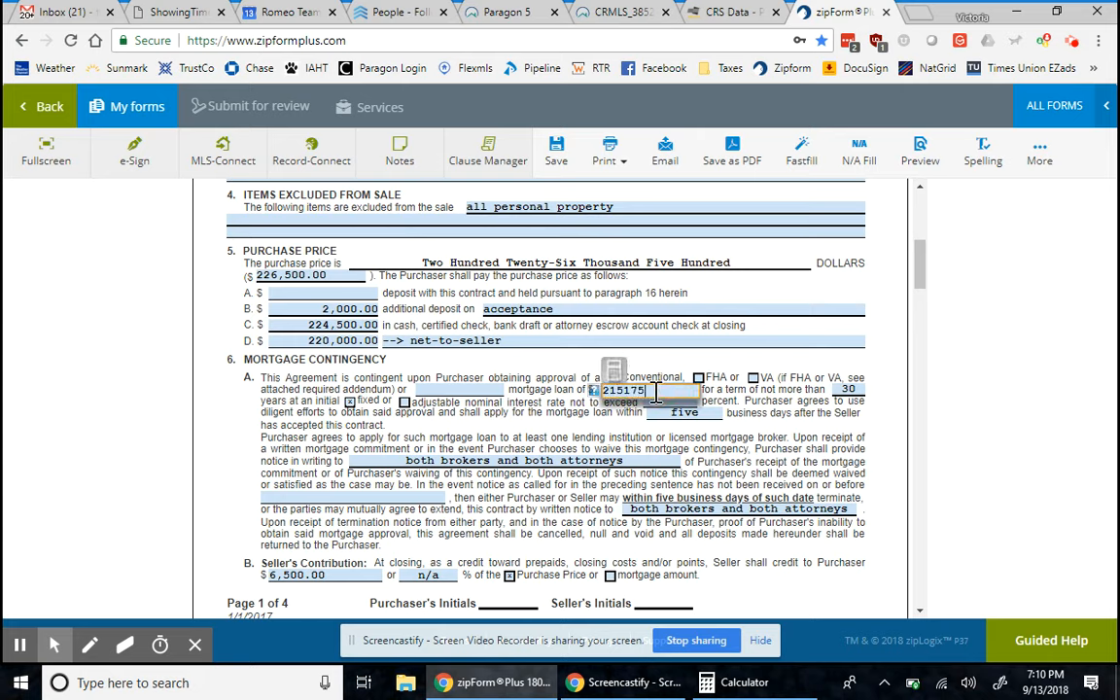
left_click(703, 402)
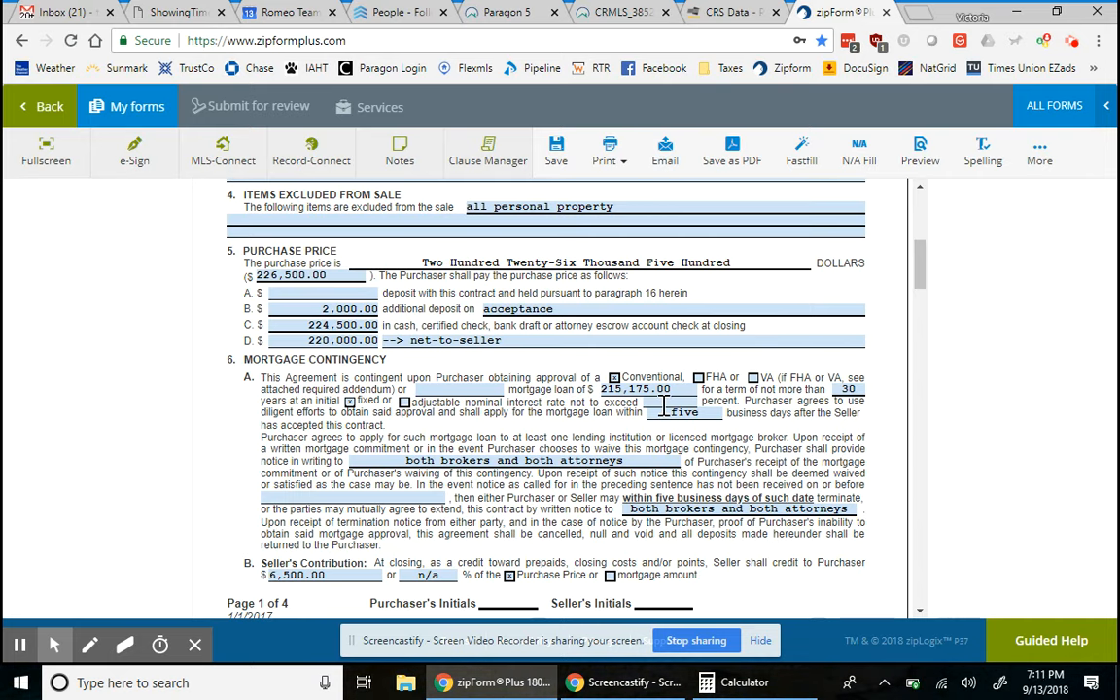
- Enter 'prevail' as the maximum interest rate
left_click(664, 405)
type("prevail")
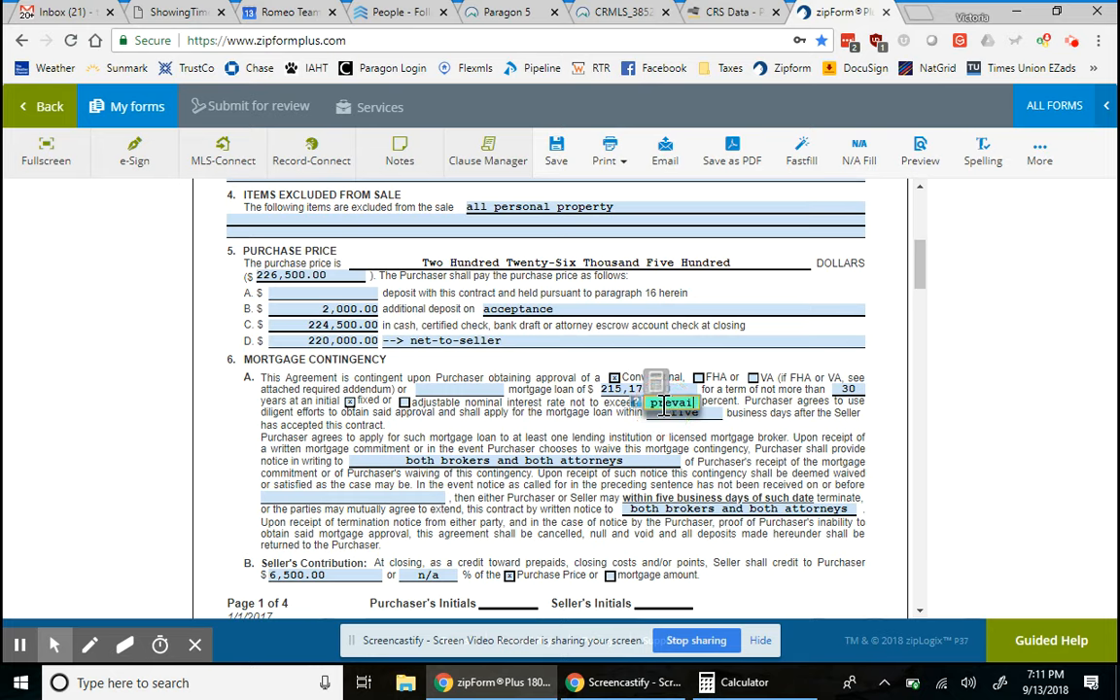
left_click(327, 499)
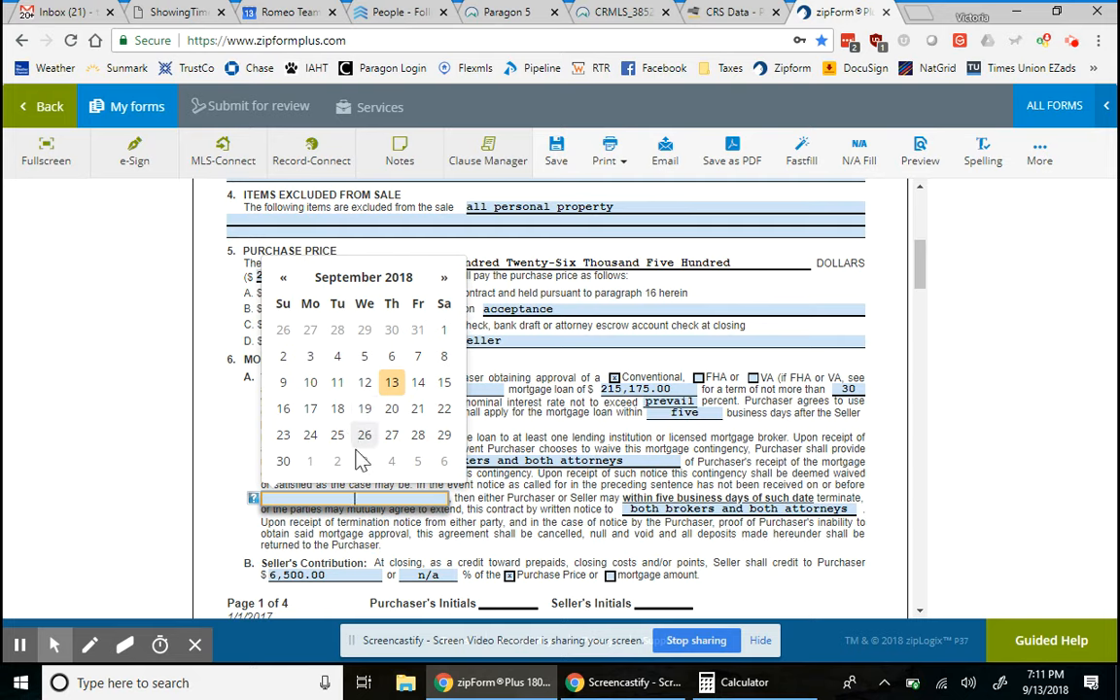
- Pick October 24, 2018 as the mortgage commitment deadline and scroll down to Other Terms
left_click(443, 283)
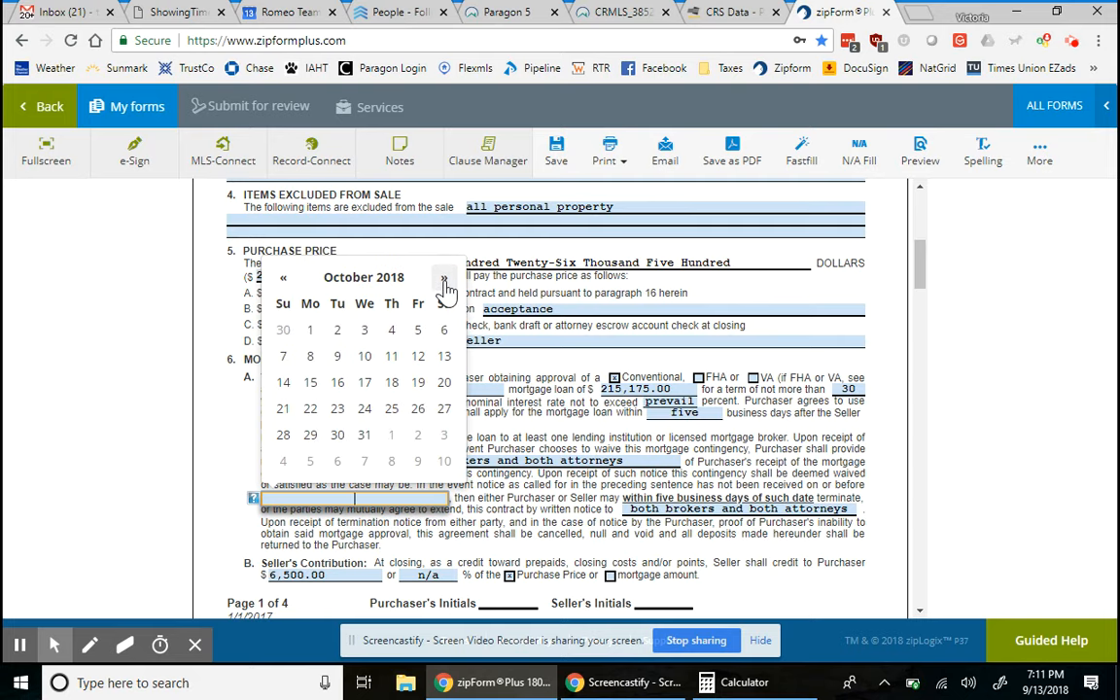
left_click(279, 280)
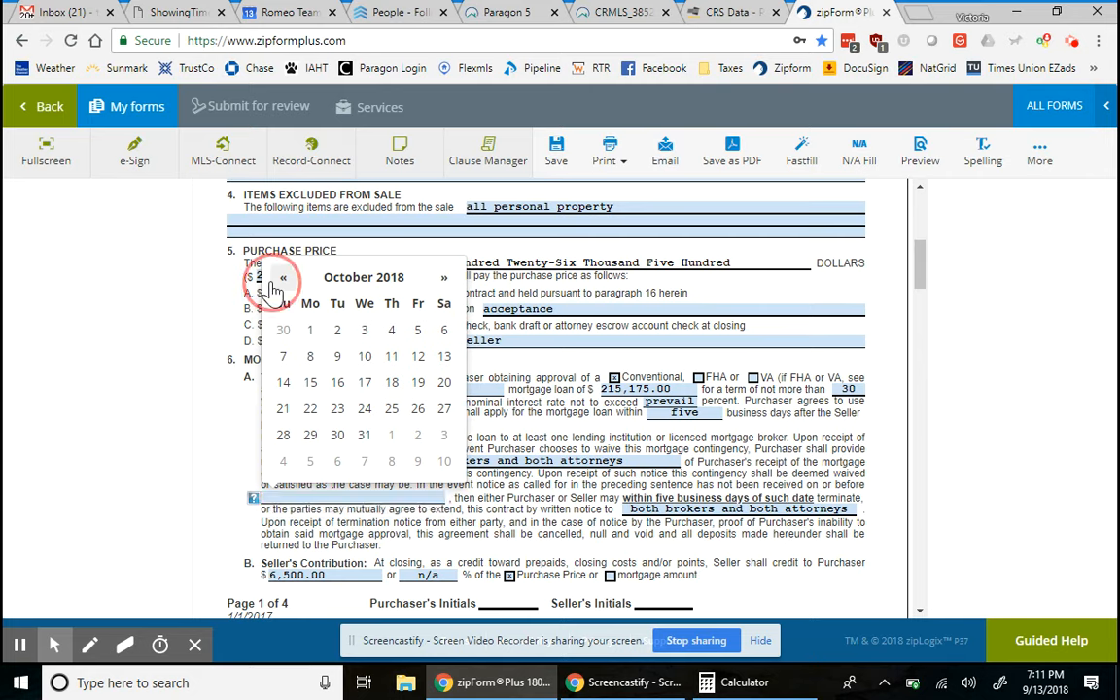
left_click(444, 279)
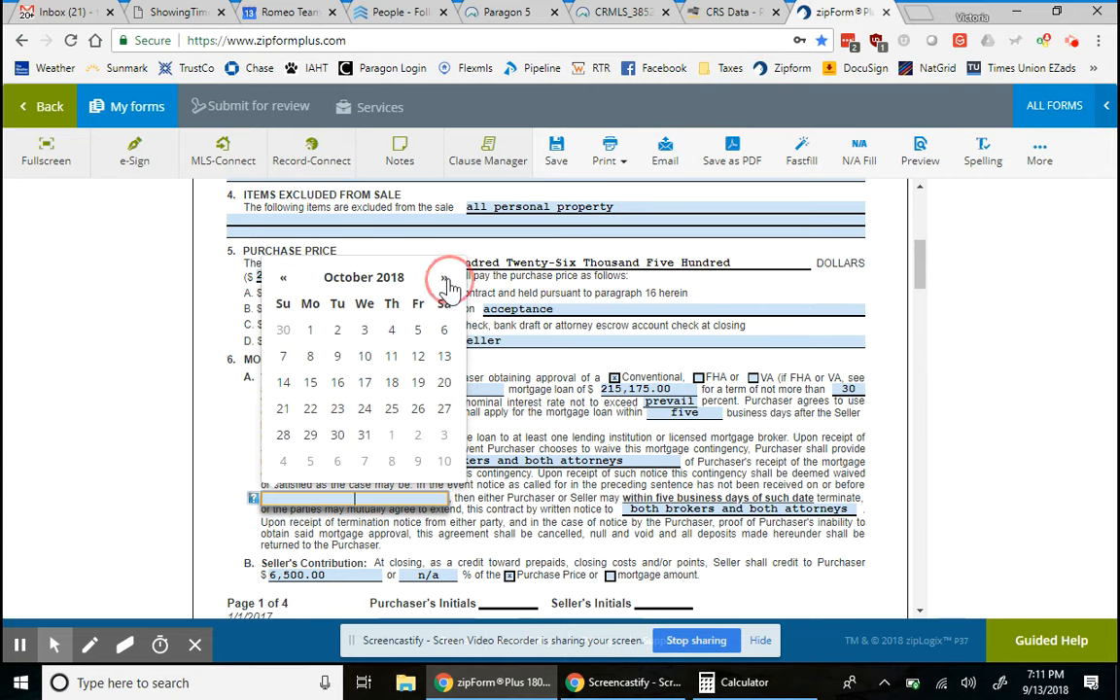
left_click(365, 408)
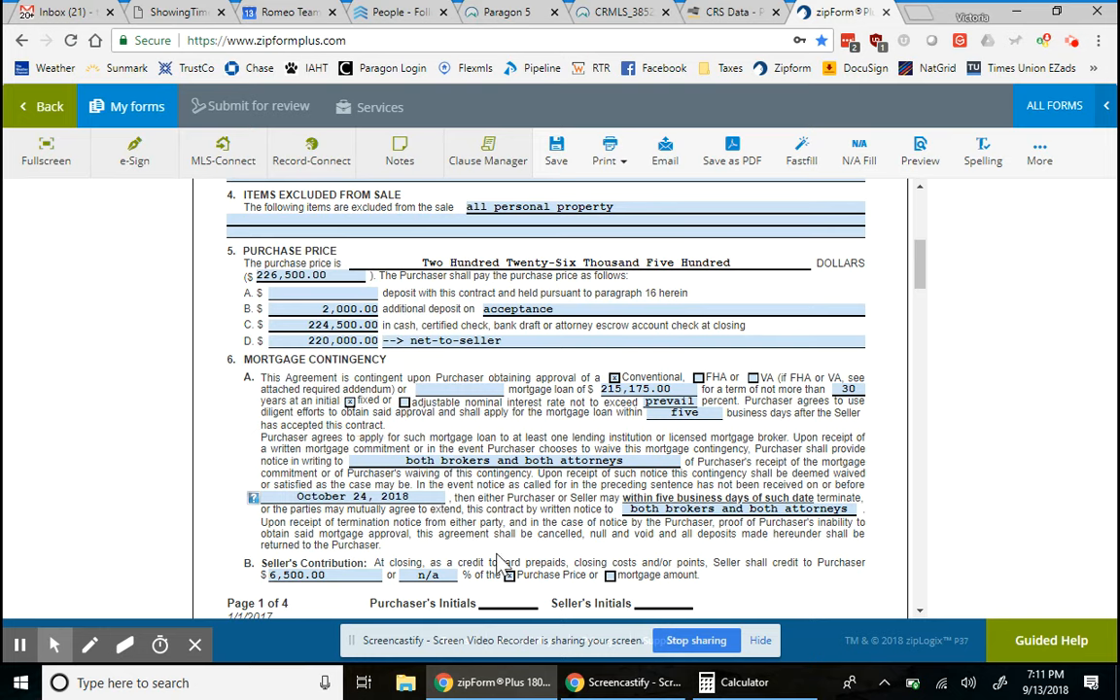
scroll(516, 377, "up", 2)
scroll(516, 377, "down", 4)
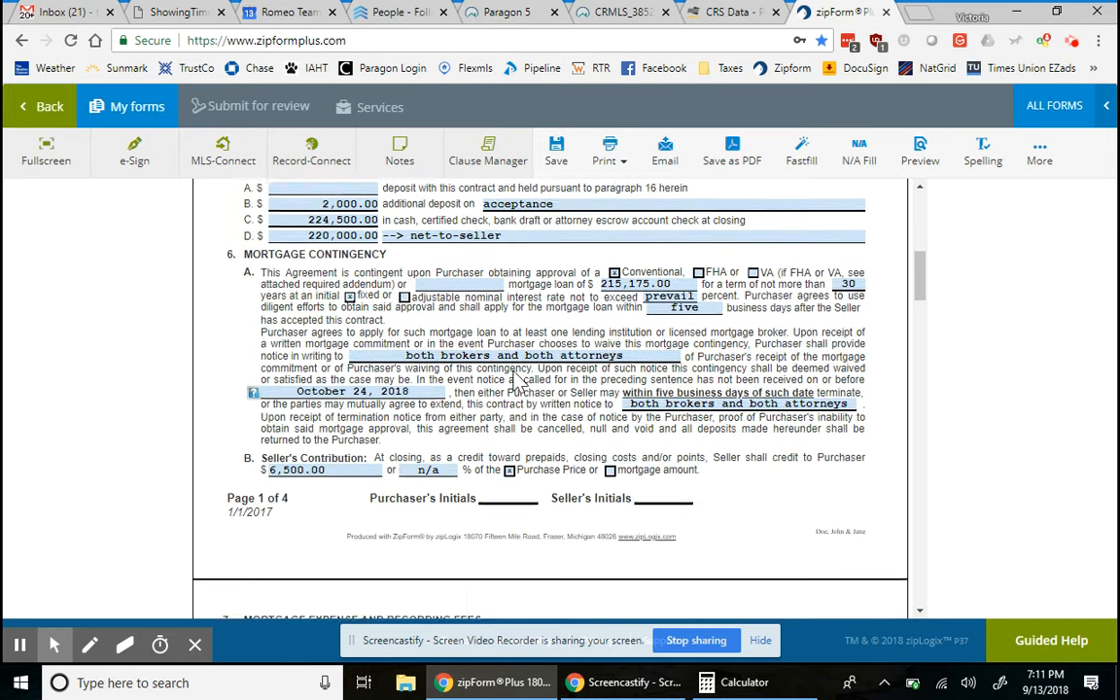
scroll(516, 379, "down", 1)
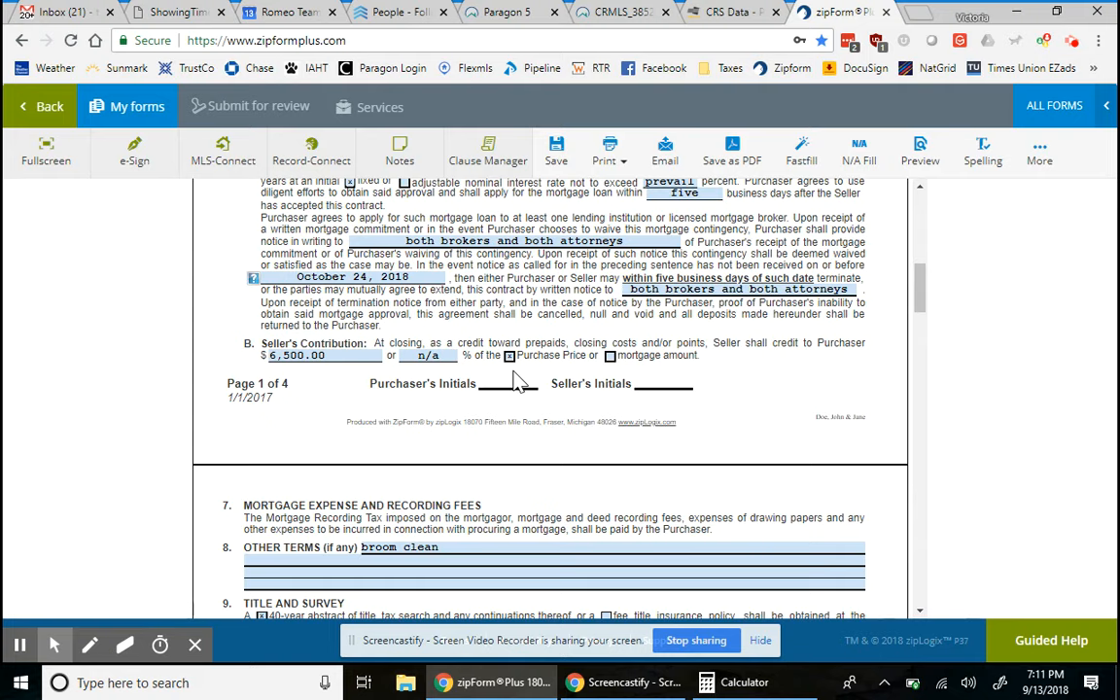
scroll(515, 379, "down", 4)
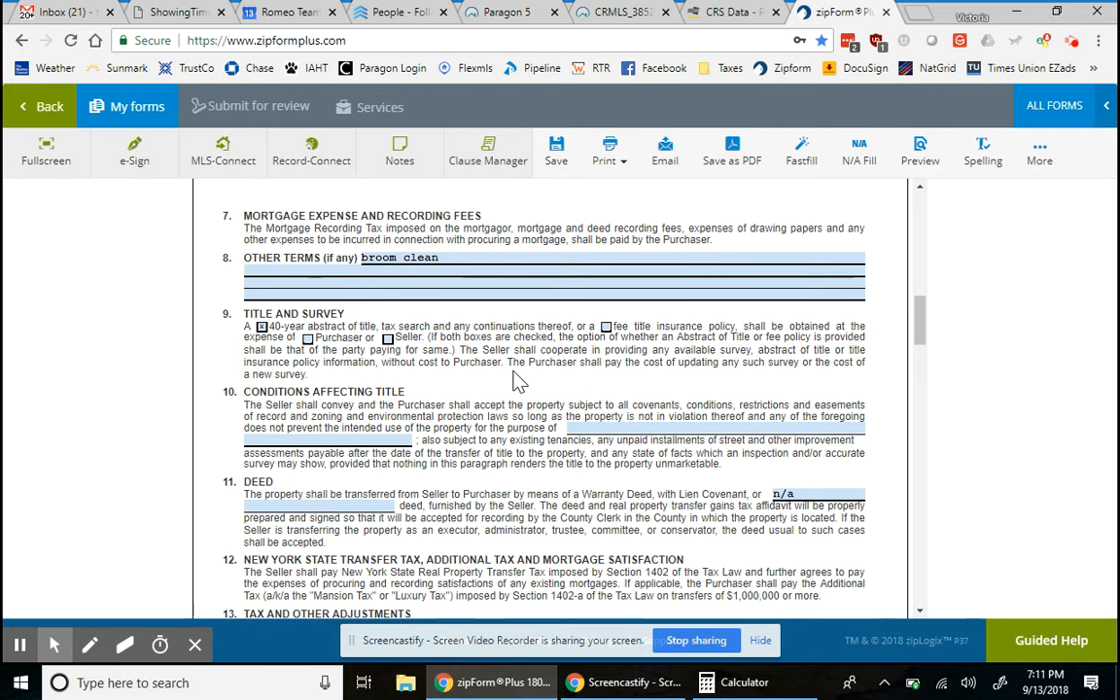
scroll(513, 377, "down", 1)
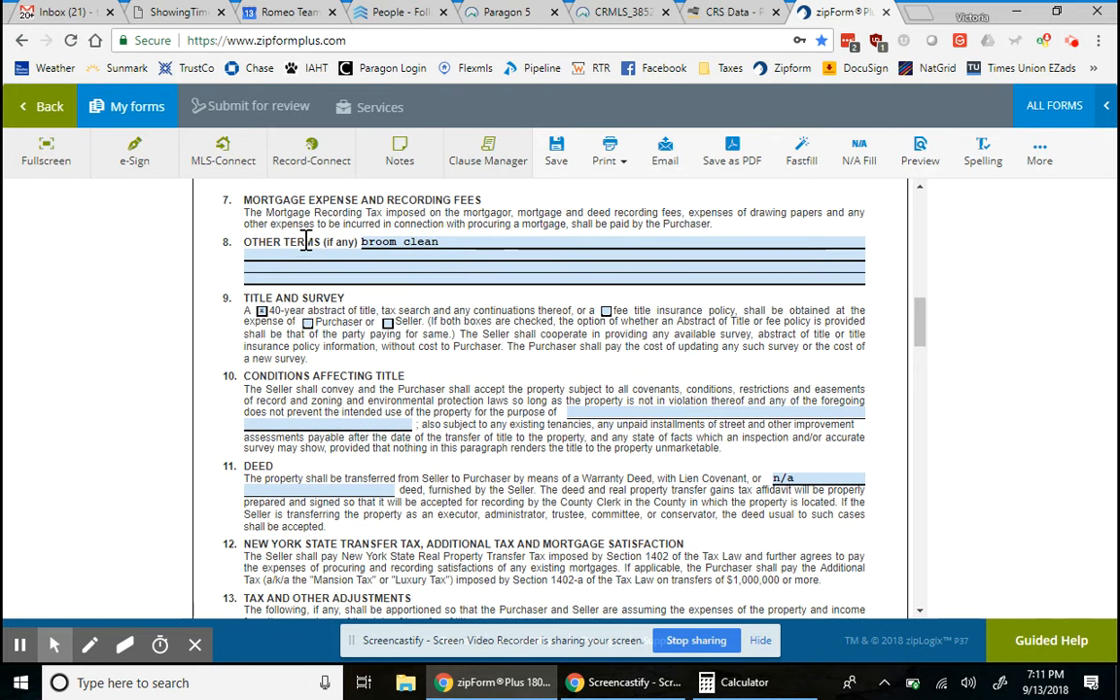
- Append ': property to be maintained inside and outside until closing.' after 'broom clean'
left_click(450, 243)
left_click(450, 243)
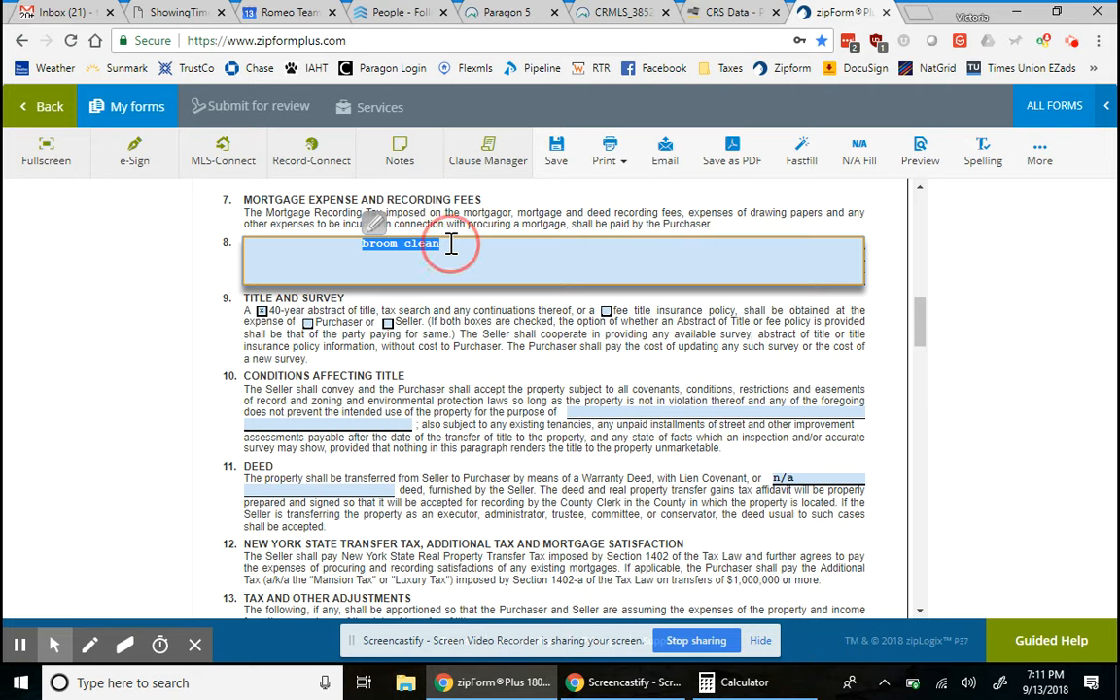
type(":")
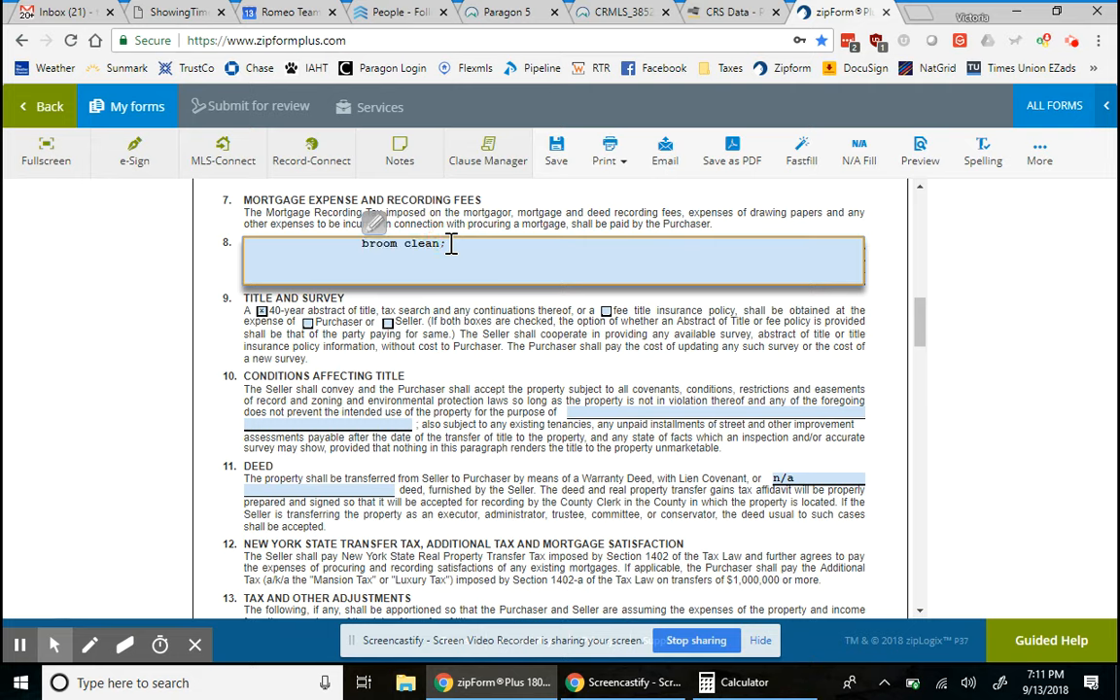
type(" property to be maintained ")
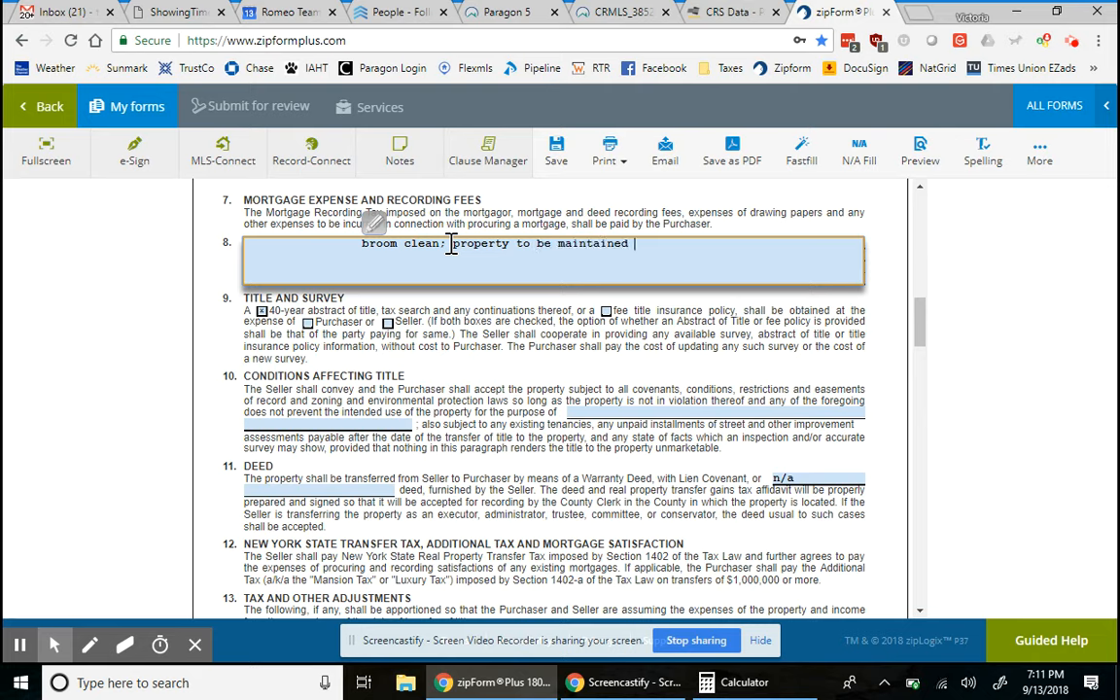
type("inside and outside unti")
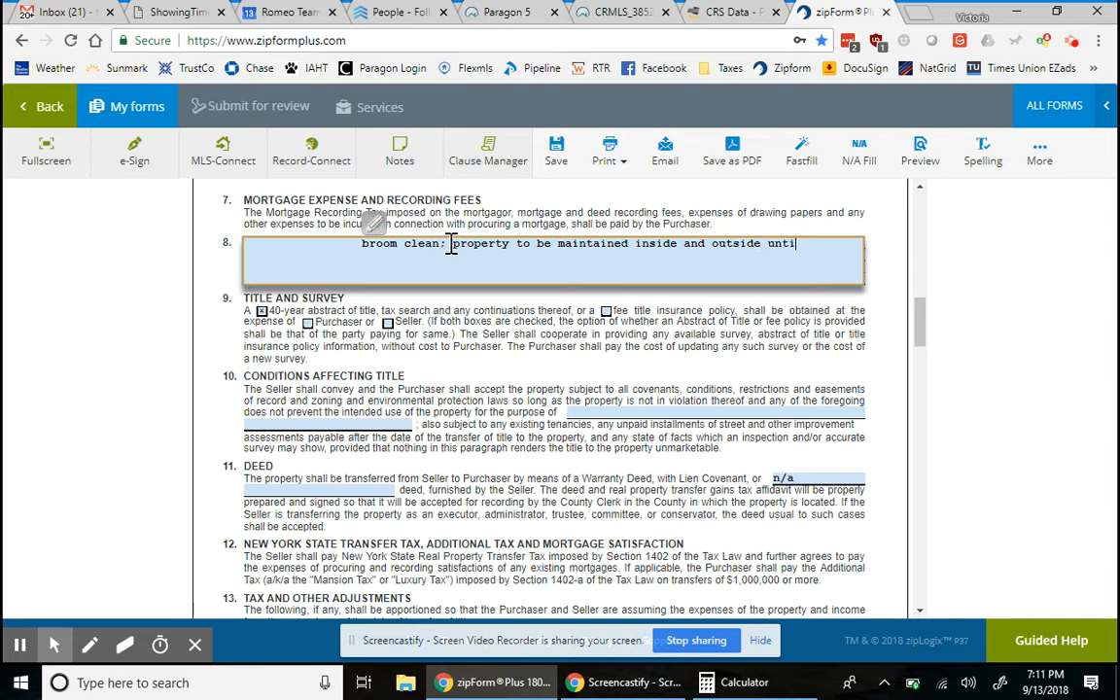
type("l closing.")
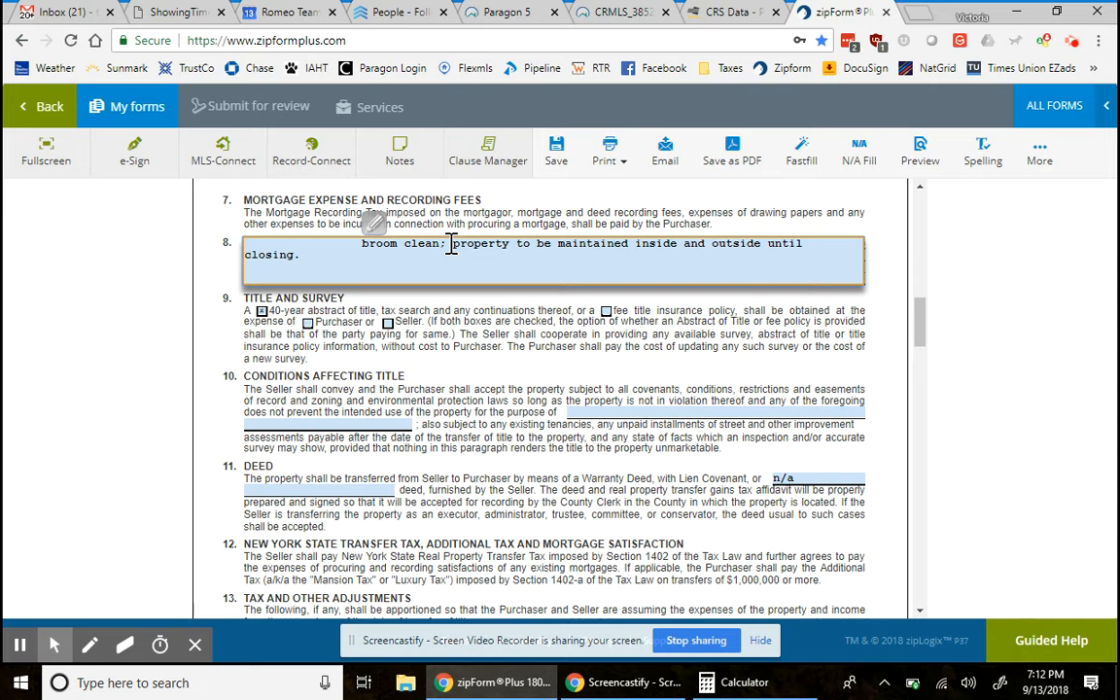
- Append '; contingent upon the property appraising at or above the purchase price as specified in paragraph 5' to Other Terms
key("BackSpace")
type(";")
type("contingent upon the contra")
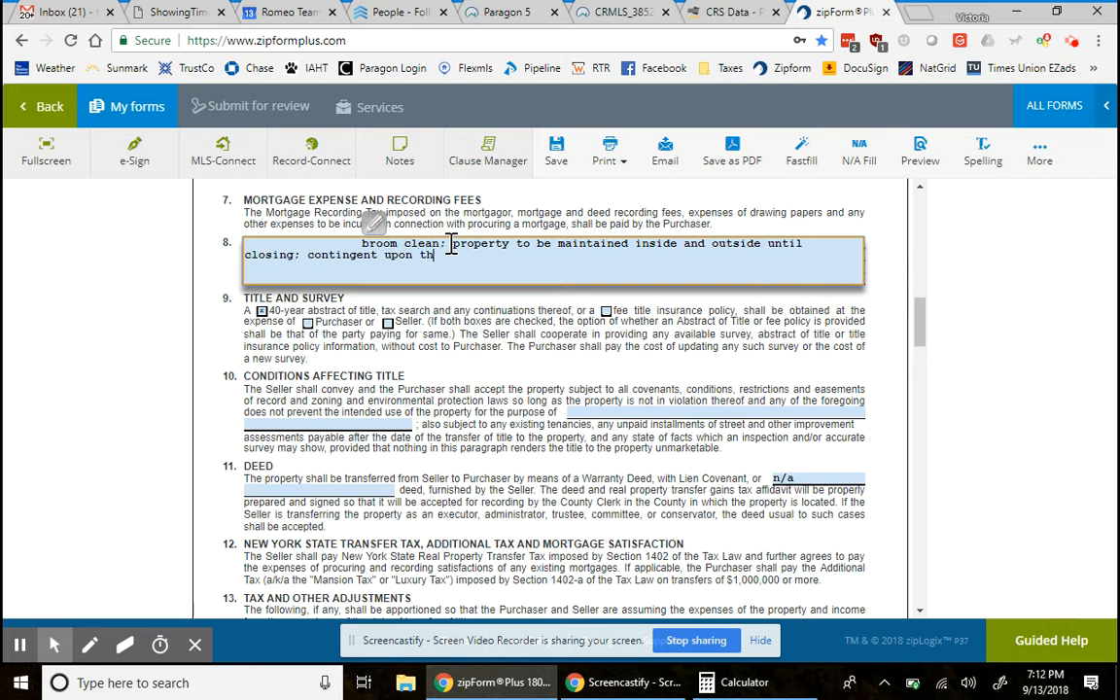
key("BackSpace")
key("BackSpace")
key("BackSpace")
key("BackSpace")
key("BackSpace")
key("BackSpace")
type("property appraising ")
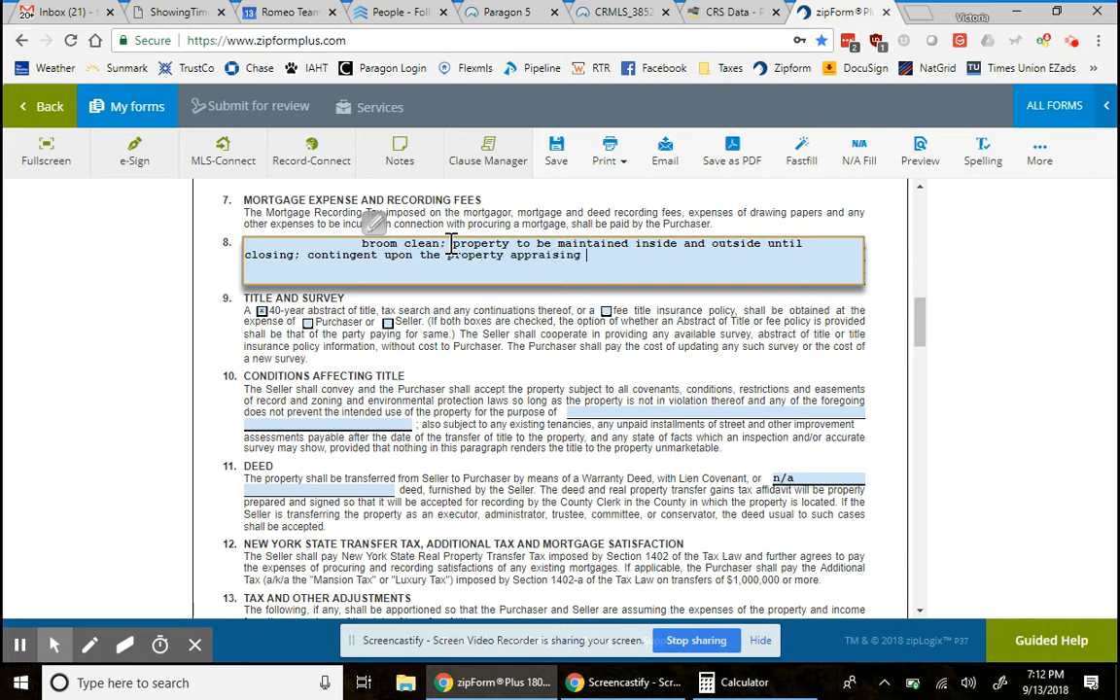
type("at or above the purchase price as specific")
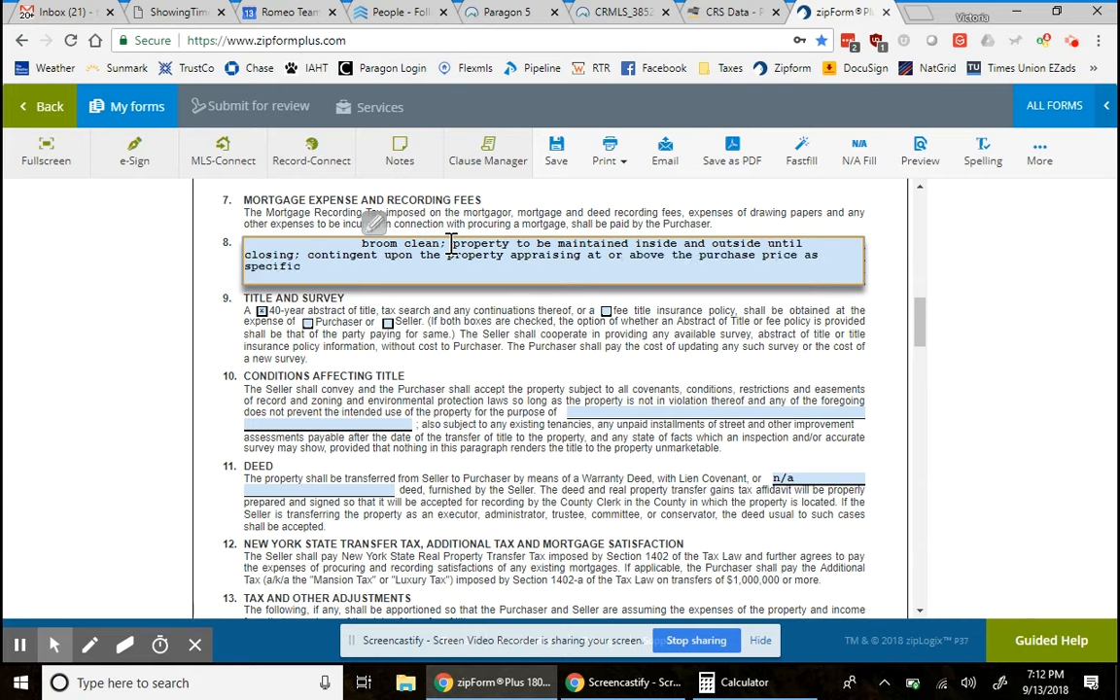
key("BackSpace")
type("ed in paragraph 5 of this cont")
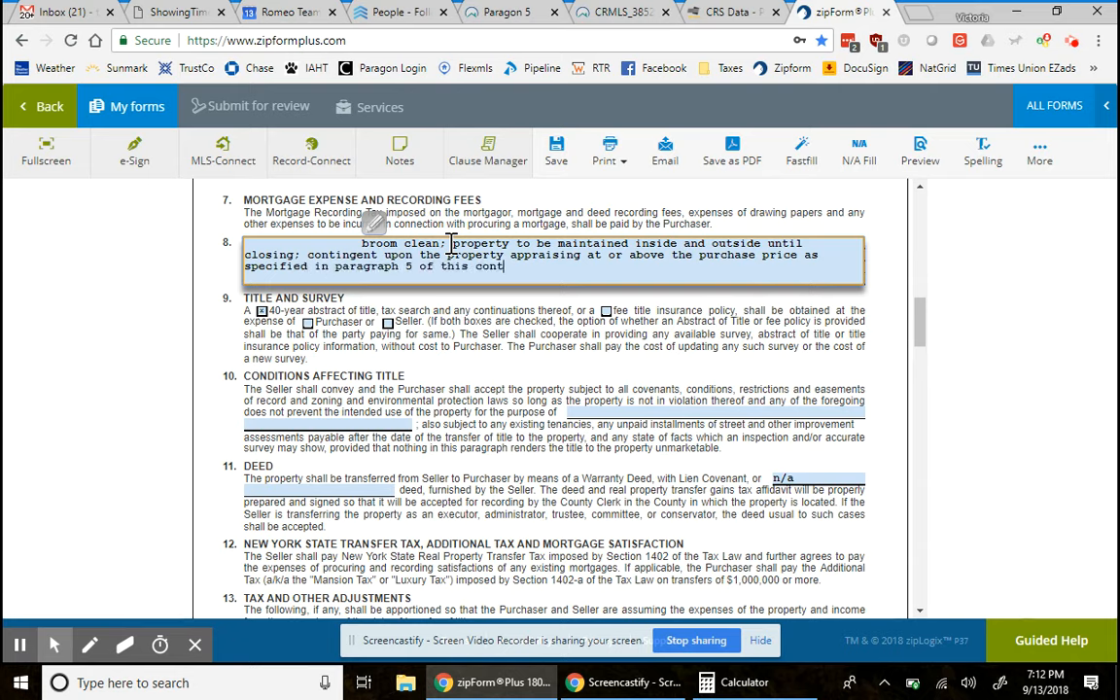
type("ract.")
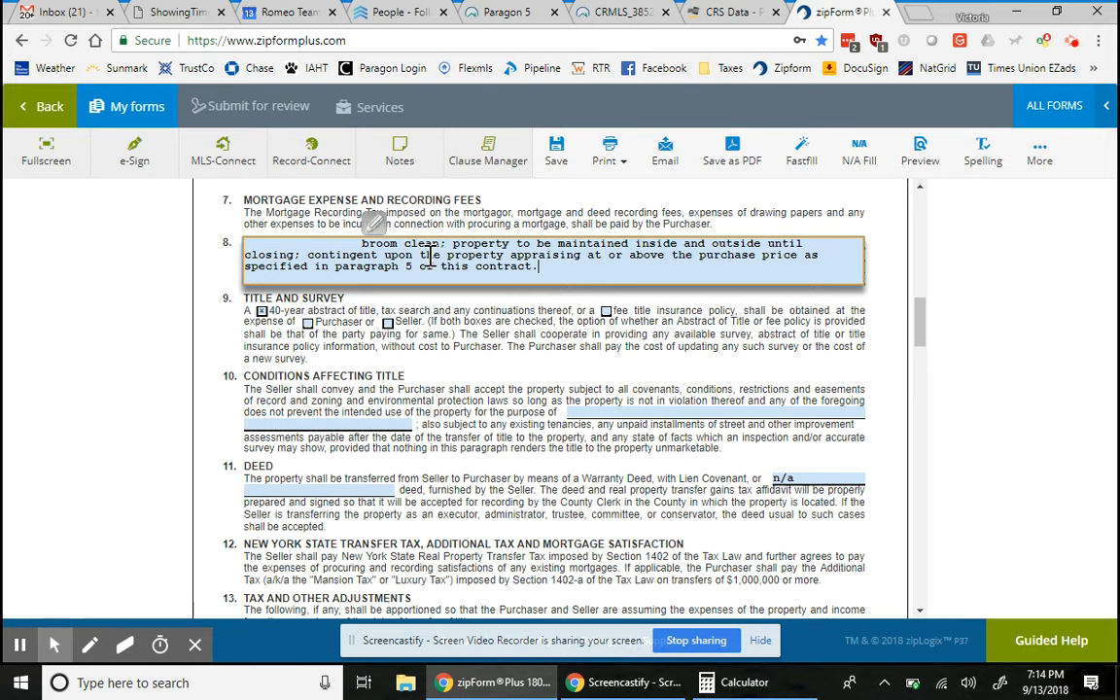
- Swap the appraisal wording for 'sale of the buyer's residence at' plus the residence address, ending with a period
left_click_drag(448, 254, 542, 269)
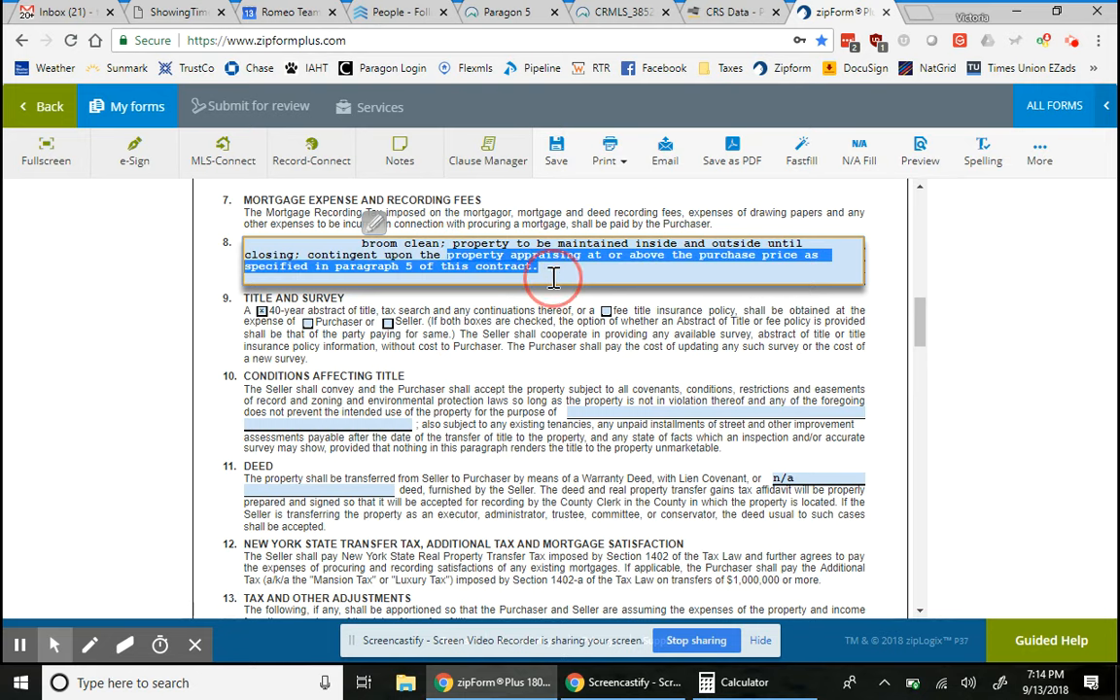
key("BackSpace")
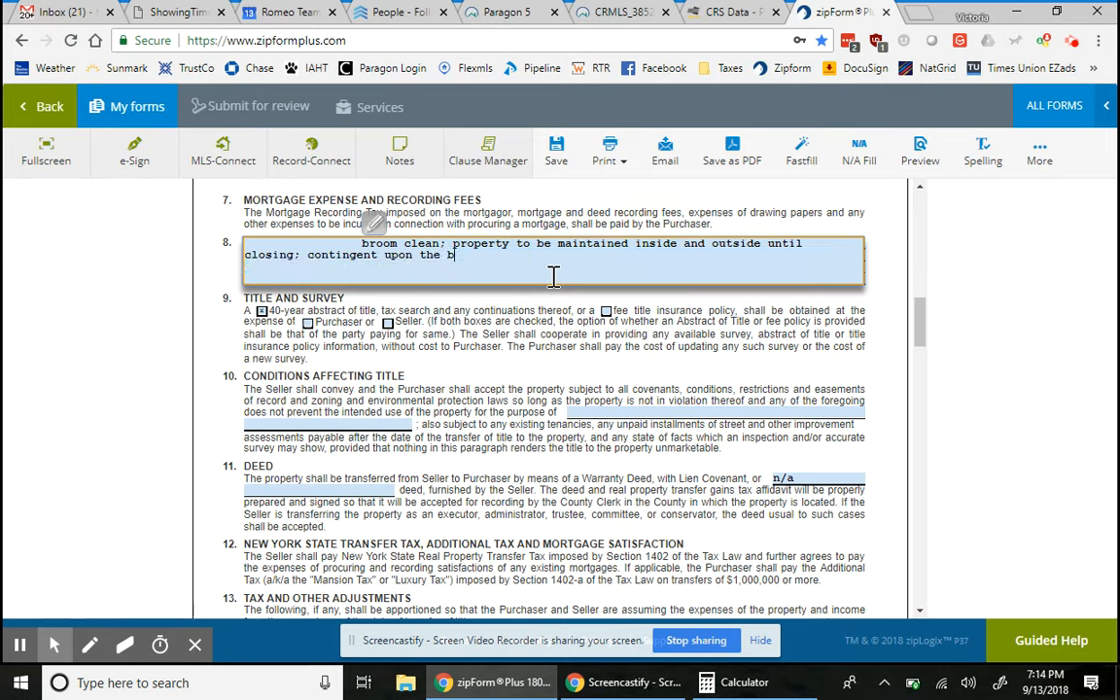
type("buyer'")
key("BackSpace")
key("BackSpace")
key("BackSpace")
key("BackSpace")
key("BackSpace")
key("BackSpace")
type("sale of the buyer's residence at ")
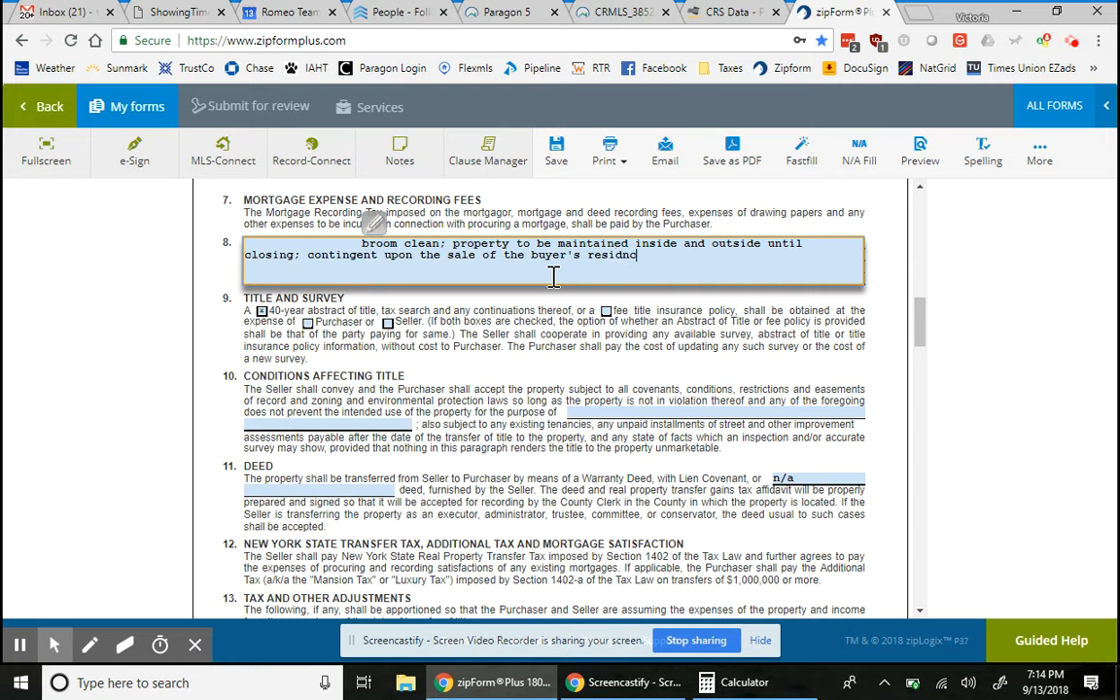
type("123 Main Street, C")
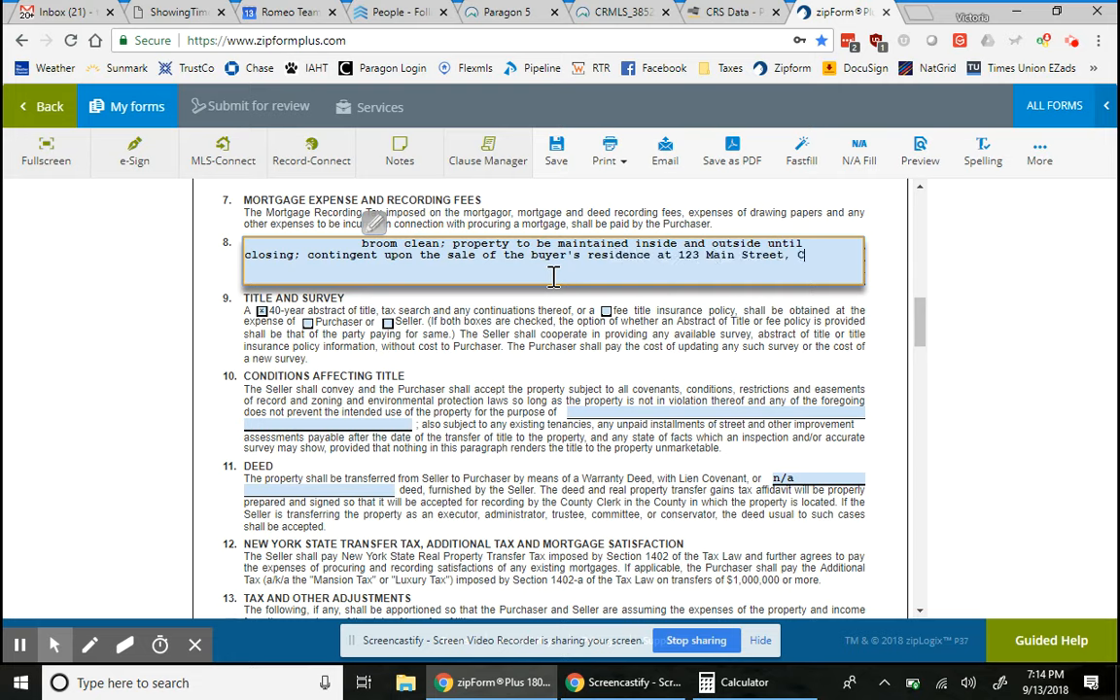
type("ohoes, NY 12047")
type("(w")
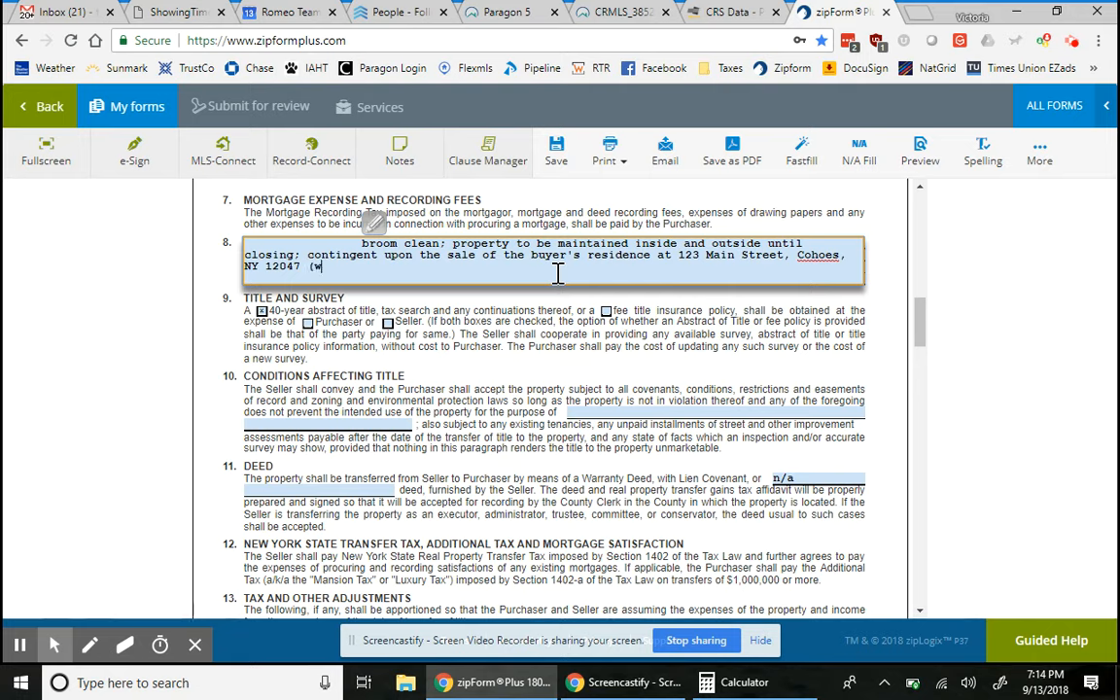
type("hich is already under")
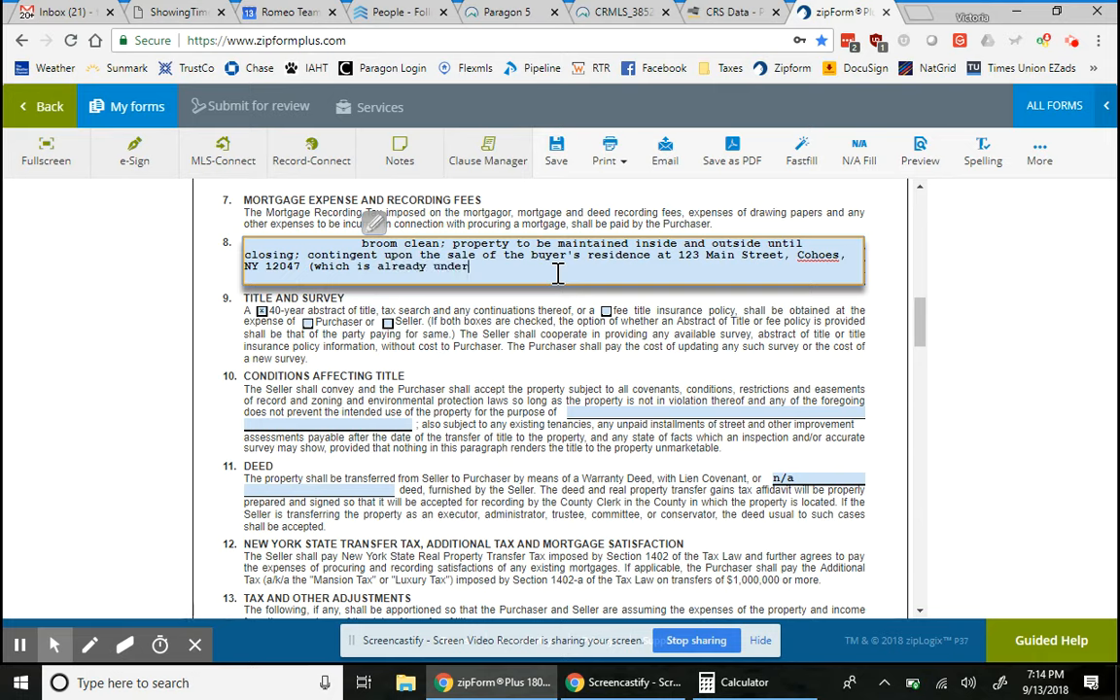
type(" contract)")
key("BackSpace")
key("BackSpace")
key("BackSpace")
key("BackSpace")
key("BackSpace")
key("BackSpace")
key("BackSpace")
key("BackSpace")
key("BackSpace")
key("BackSpace")
key("BackSpace")
key("BackSpace")
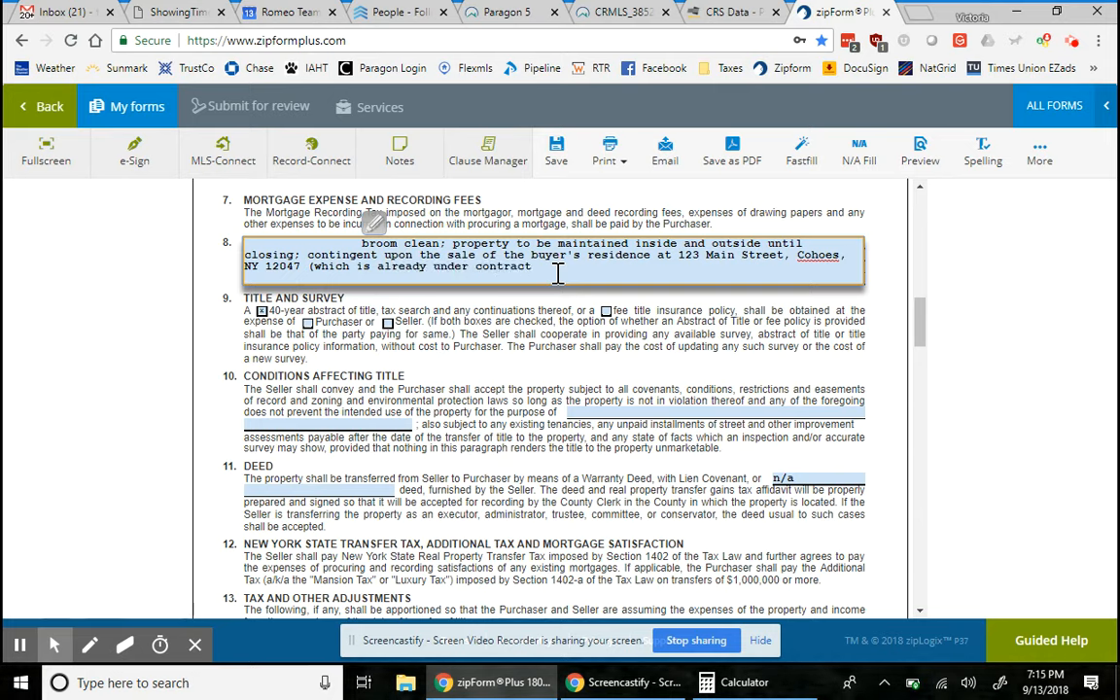
key("BackSpace")
key("BackSpace")
key("BackSpace")
key("BackSpace")
key("BackSpace")
key("BackSpace")
key("BackSpace")
key("BackSpace")
key("BackSpace")
key("BackSpace")
key("BackSpace")
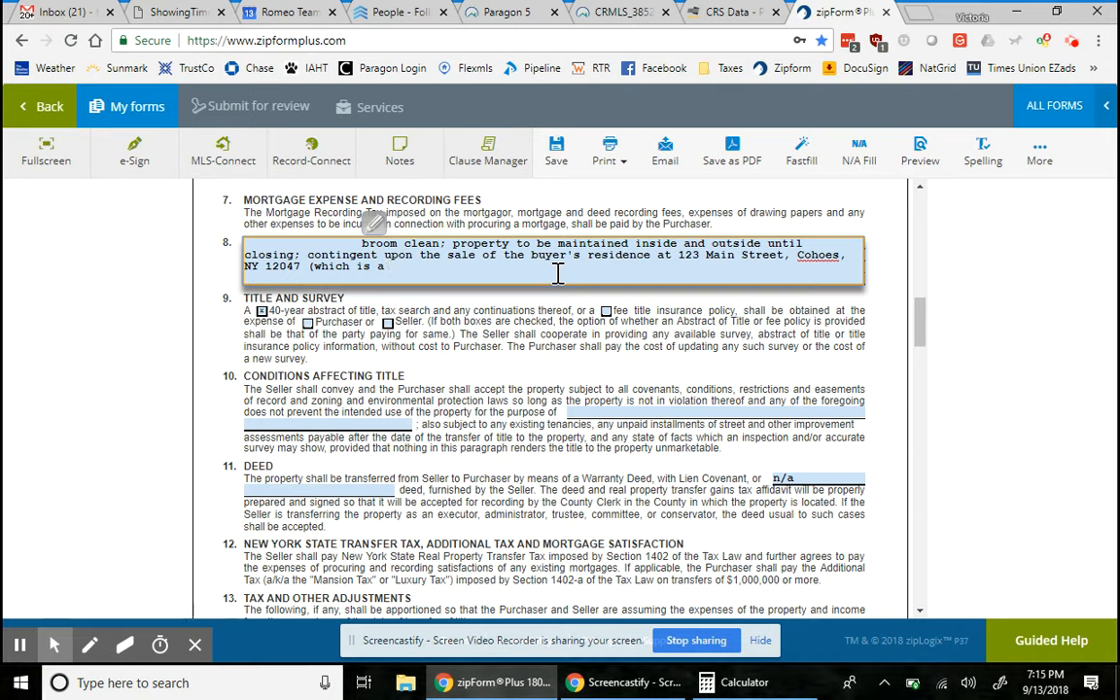
type("on the market")
key("BackSpace")
key("BackSpace")
key("BackSpace")
key("BackSpace")
key("BackSpace")
key("BackSpace")
key("BackSpace")
key("BackSpace")
key("BackSpace")
key("BackSpace")
key("BackSpace")
key("BackSpace")
key("BackSpace")
key("BackSpace")
key("BackSpace")
key("BackSpace")
key("BackSpace")
key("BackSpace")
key("BackSpace")
key("BackSpace")
type(".")
- Delete the residence-sale contingency so Other Terms ends 'maintained inside and outside until closing.'
left_click(308, 254)
left_click_drag(308, 255, 318, 282)
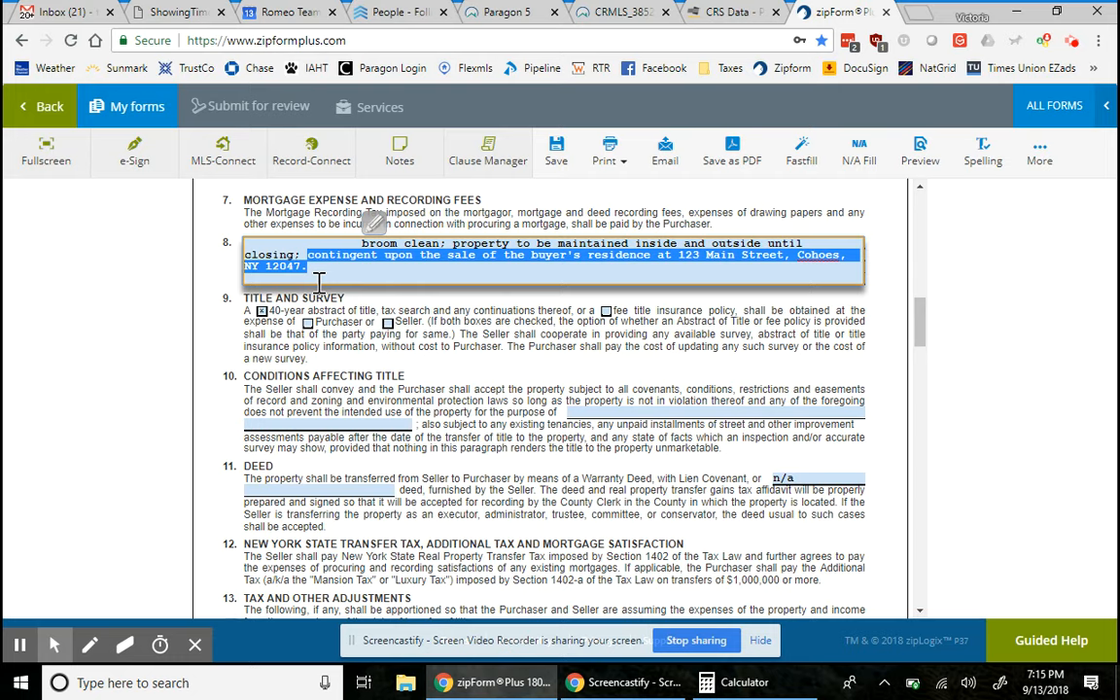
key("Delete")
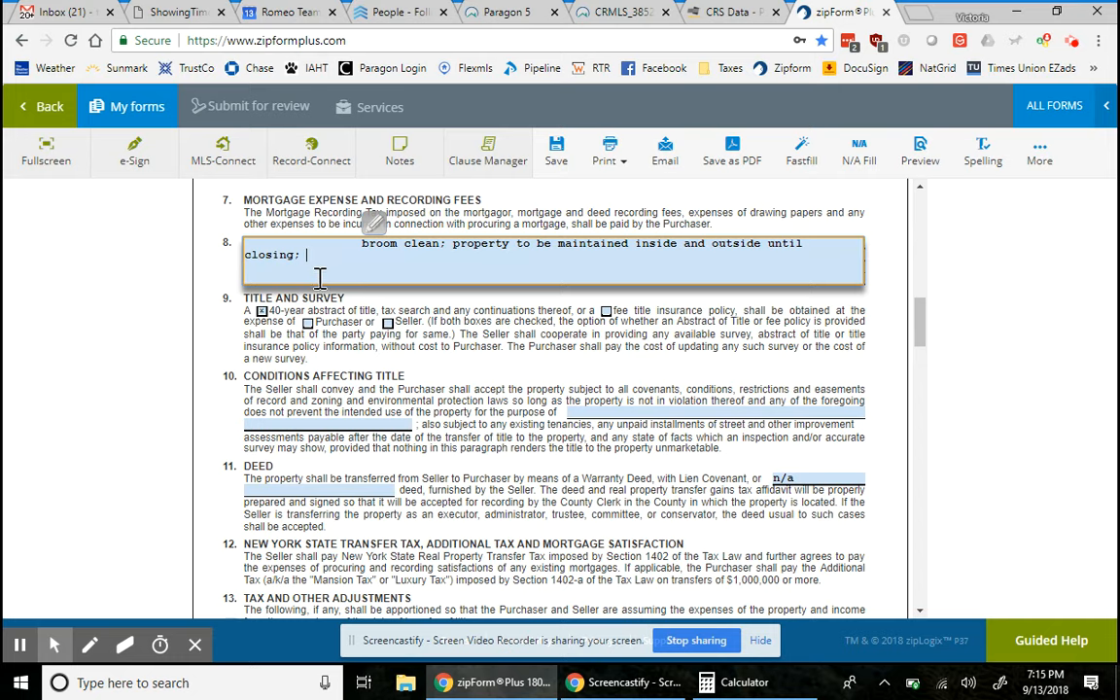
key("BackSpace")
key("BackSpace")
type(".")
left_click(435, 329)
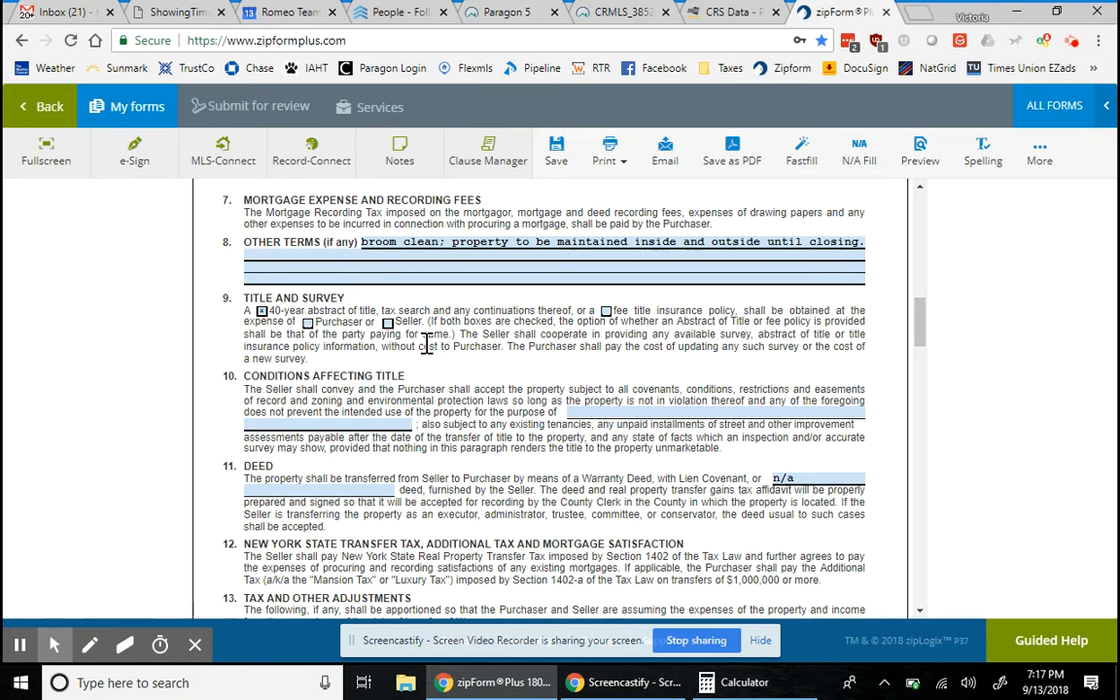
- Enter 'single-family residence' as the property's intended use in clause 10
scroll(510, 574, "down", 1)
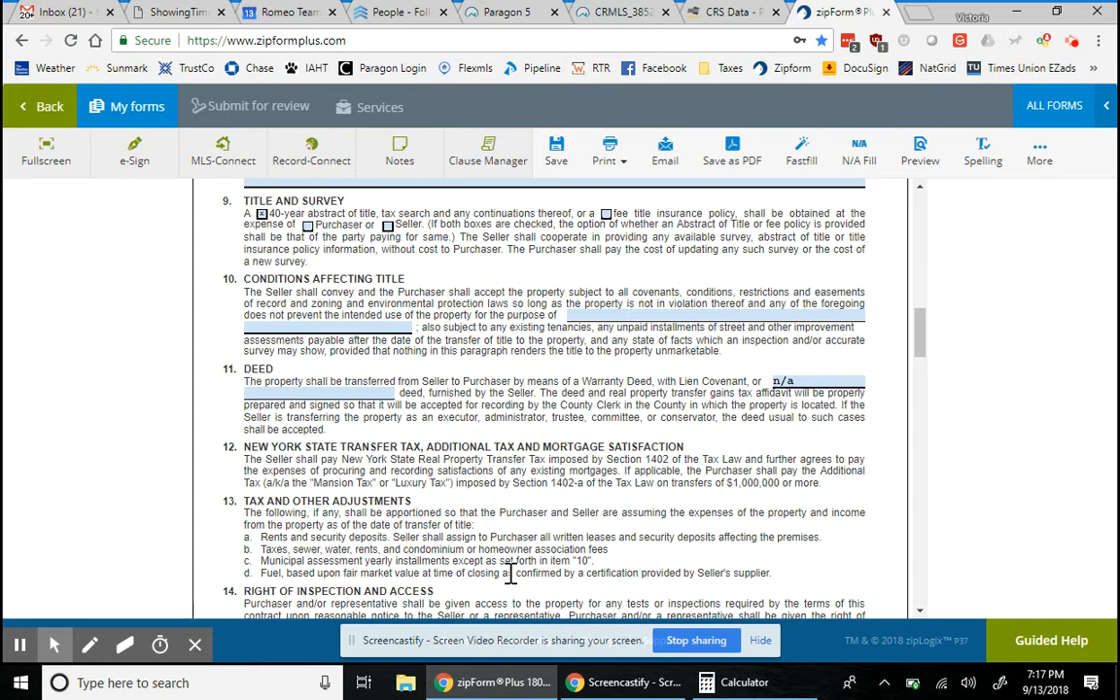
left_click(666, 319)
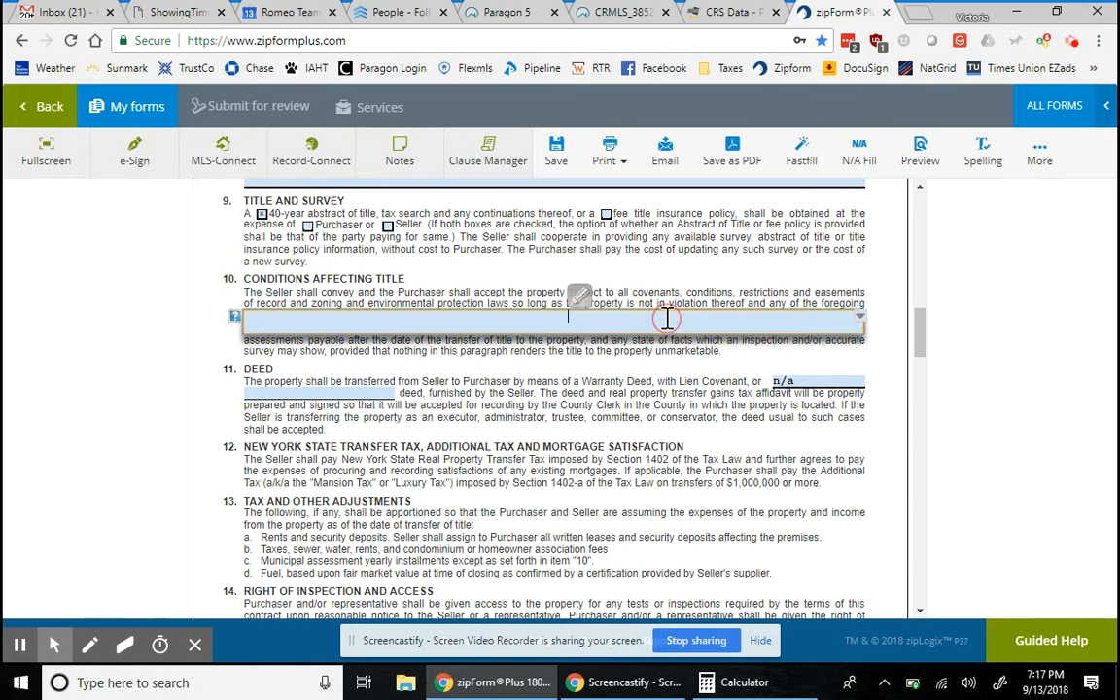
type("single-family ")
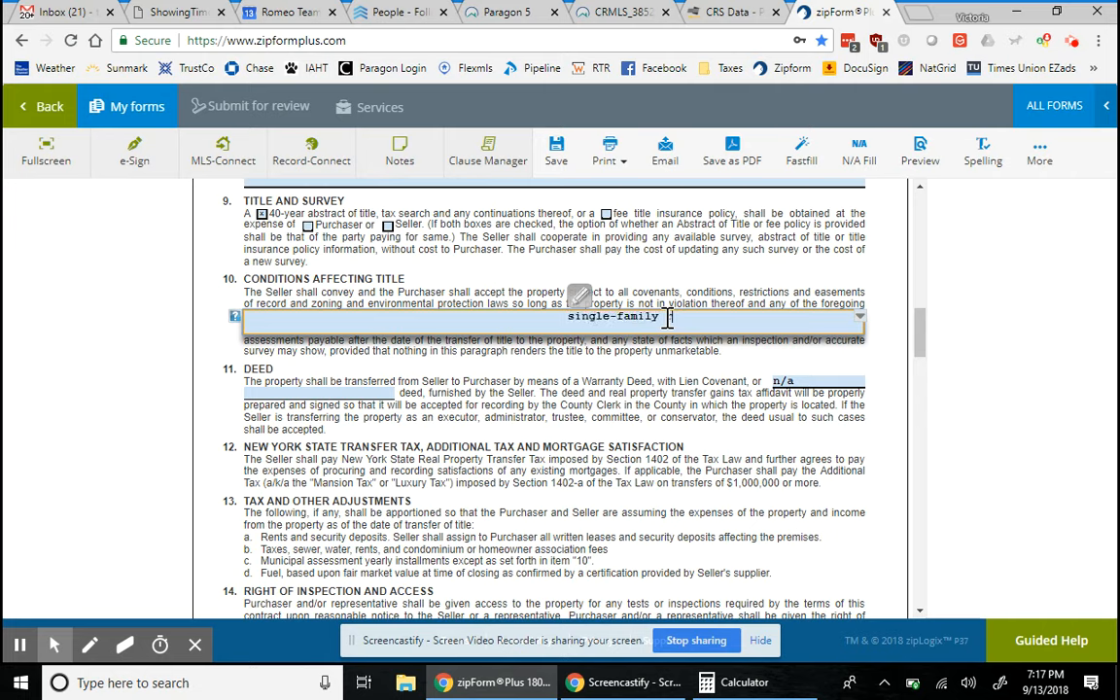
type("residence")
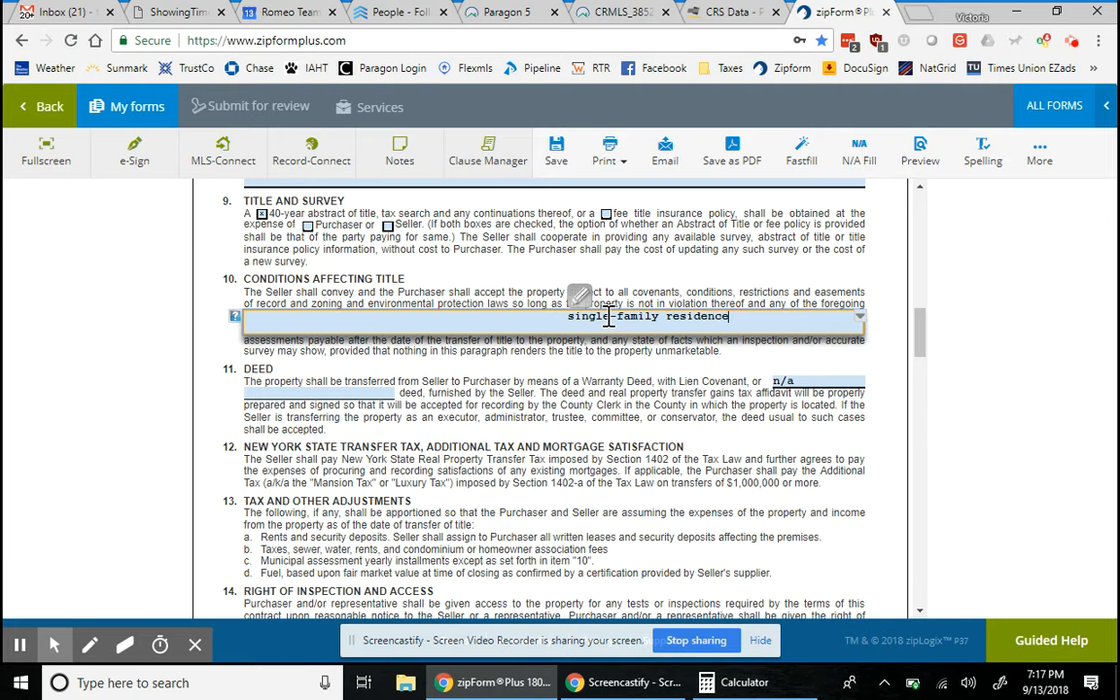
left_click(645, 399)
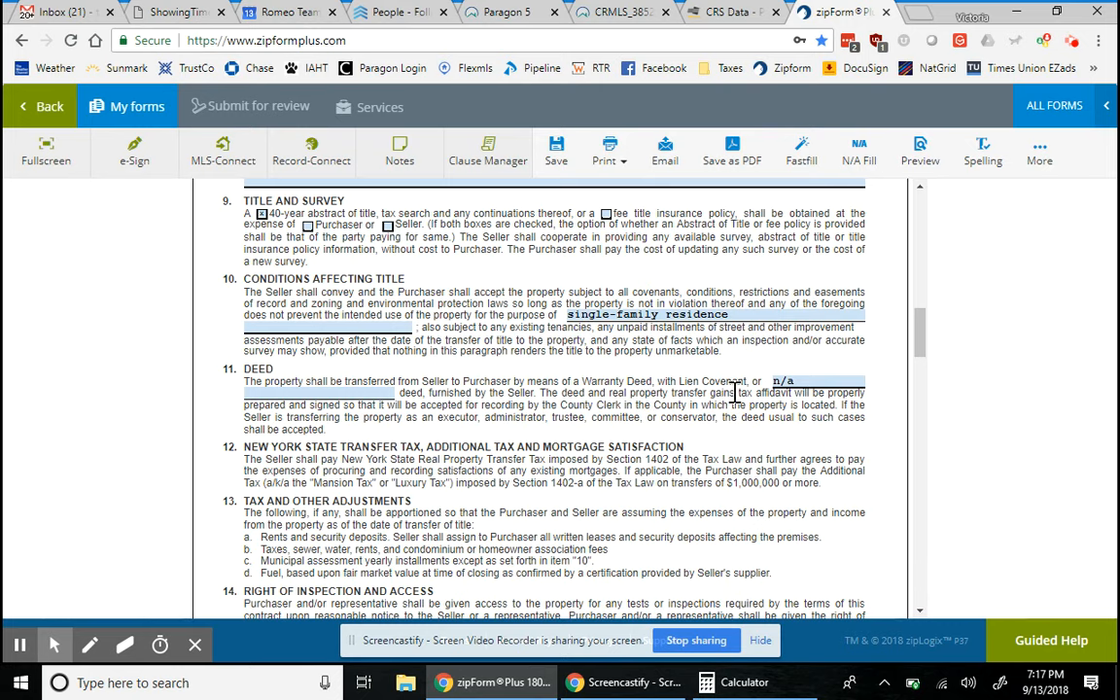
- Choose October 31, 2018 as the closing date in clause 15
scroll(802, 420, "down", 1)
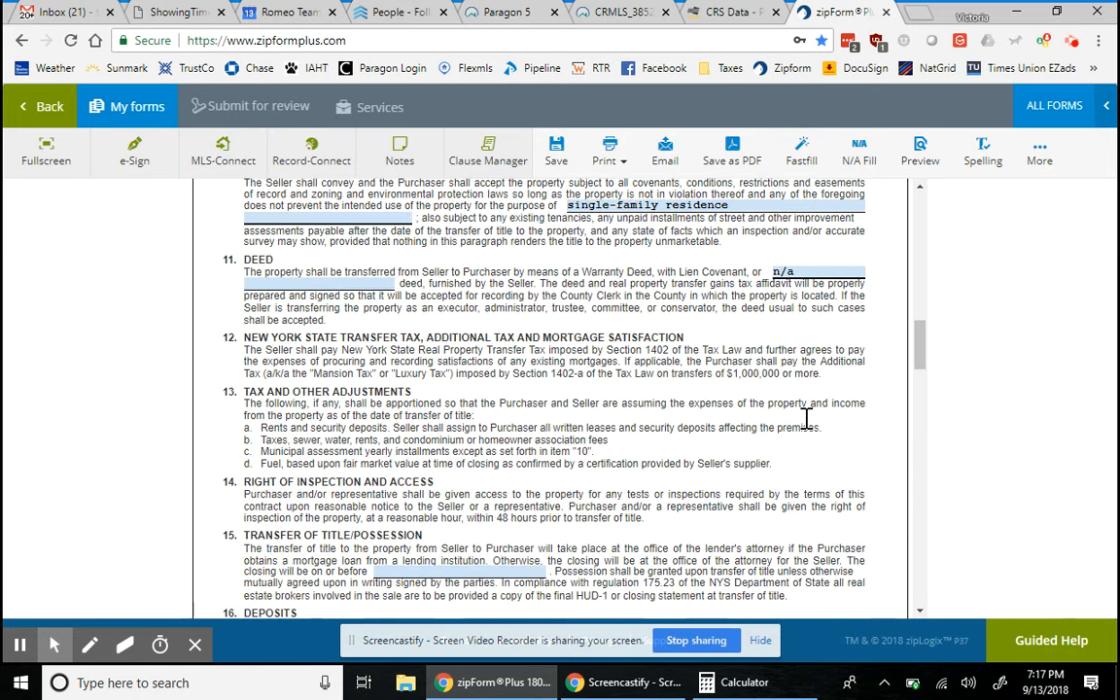
scroll(806, 418, "down", 1)
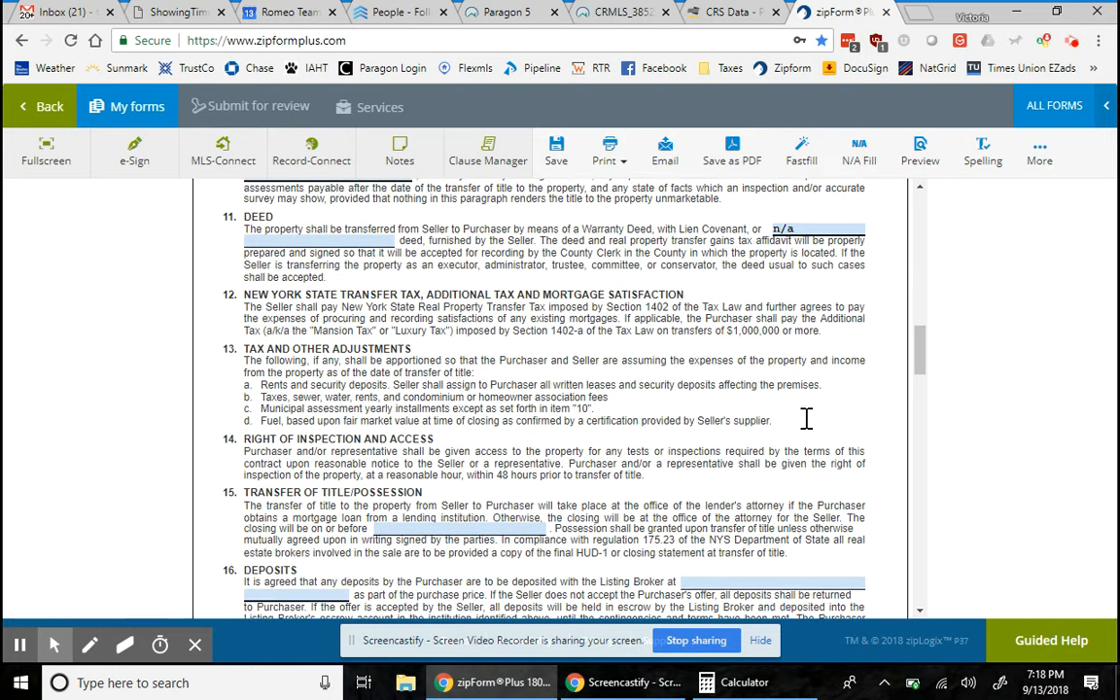
scroll(806, 420, "down", 1)
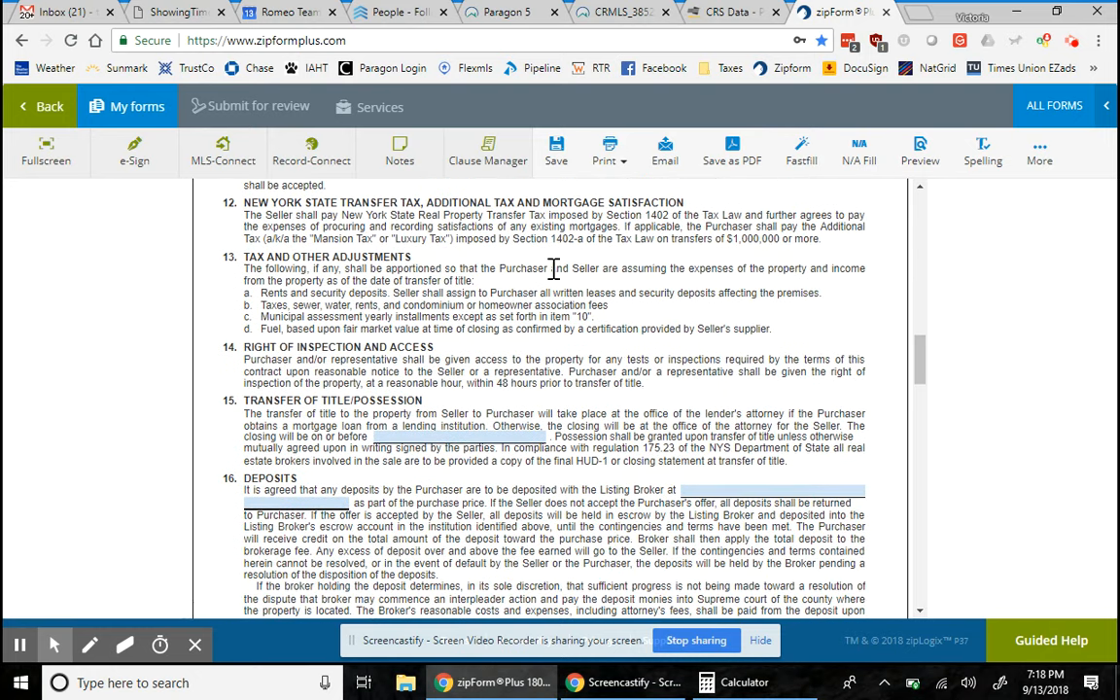
scroll(430, 374, "down", 1)
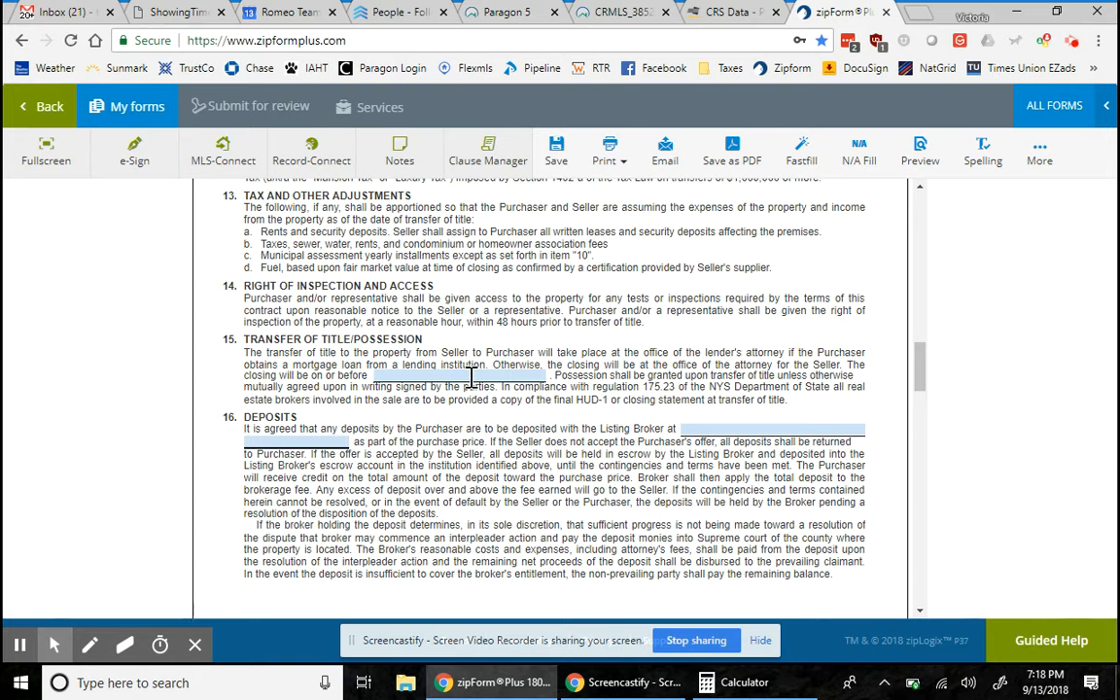
left_click(471, 375)
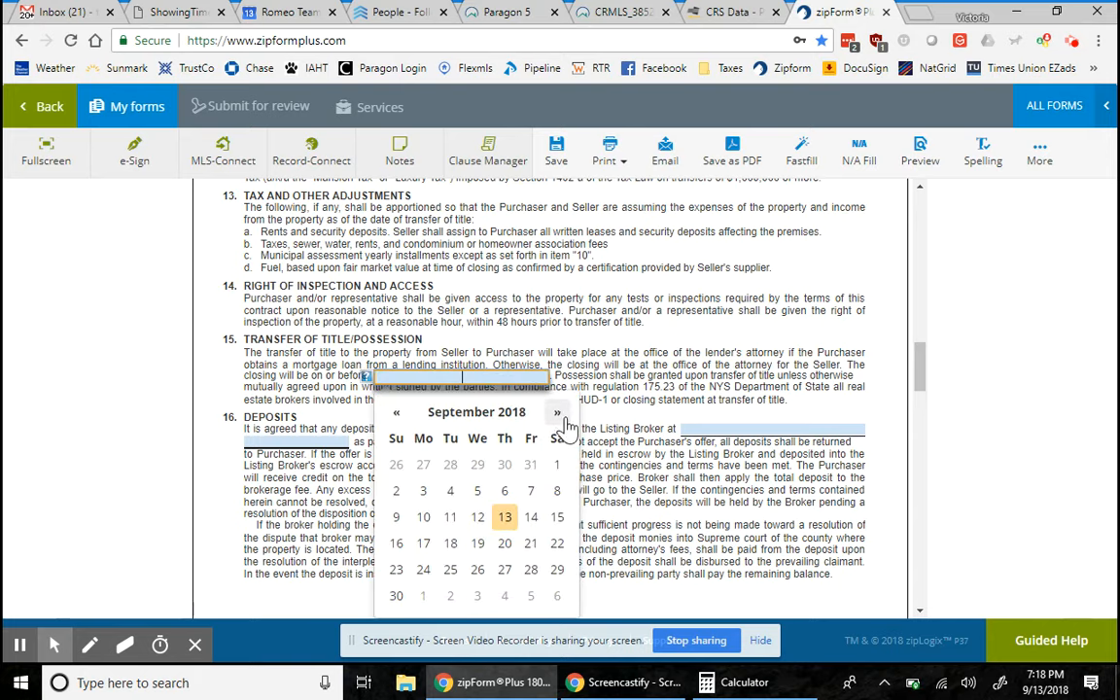
left_click(558, 413)
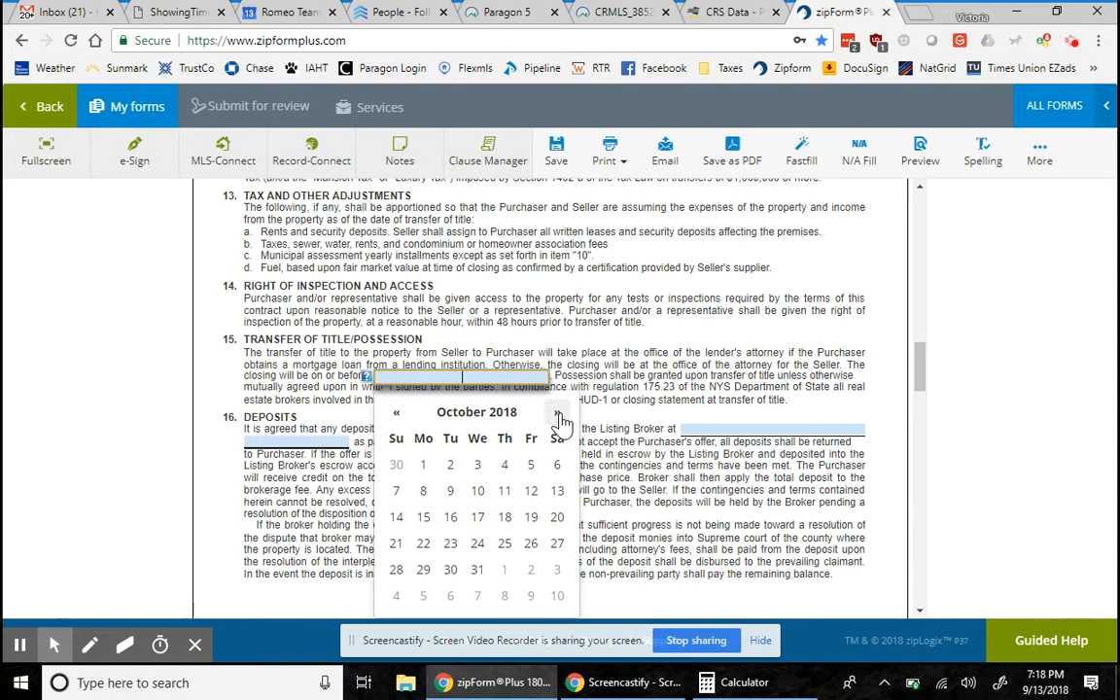
left_click(477, 570)
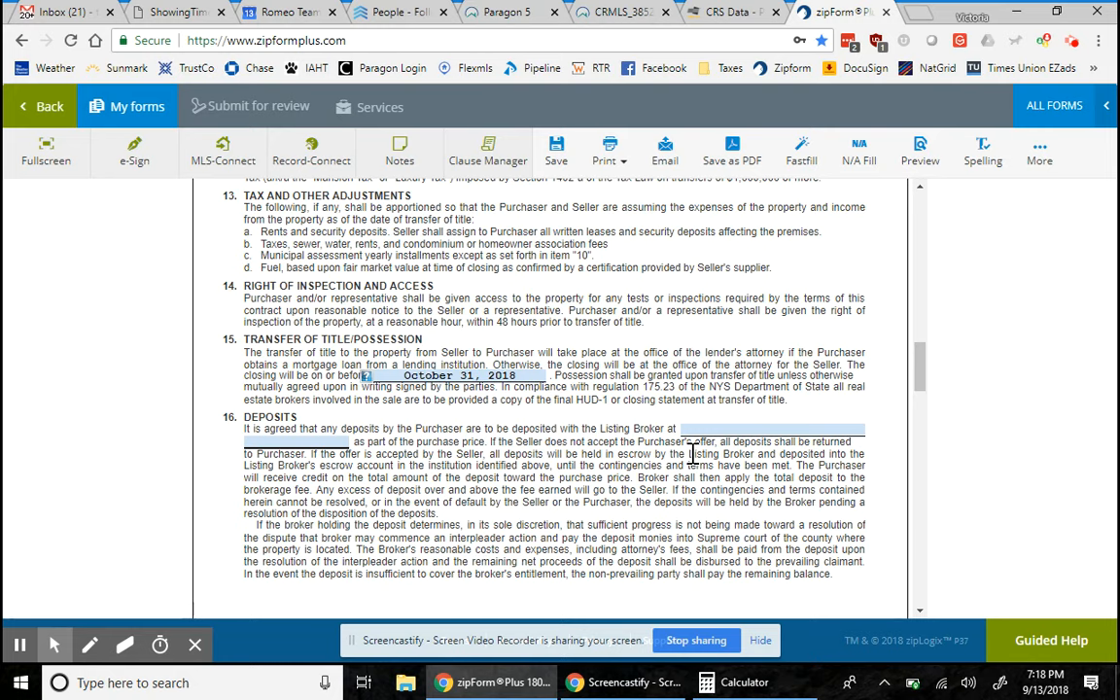
scroll(633, 569, "down", 1)
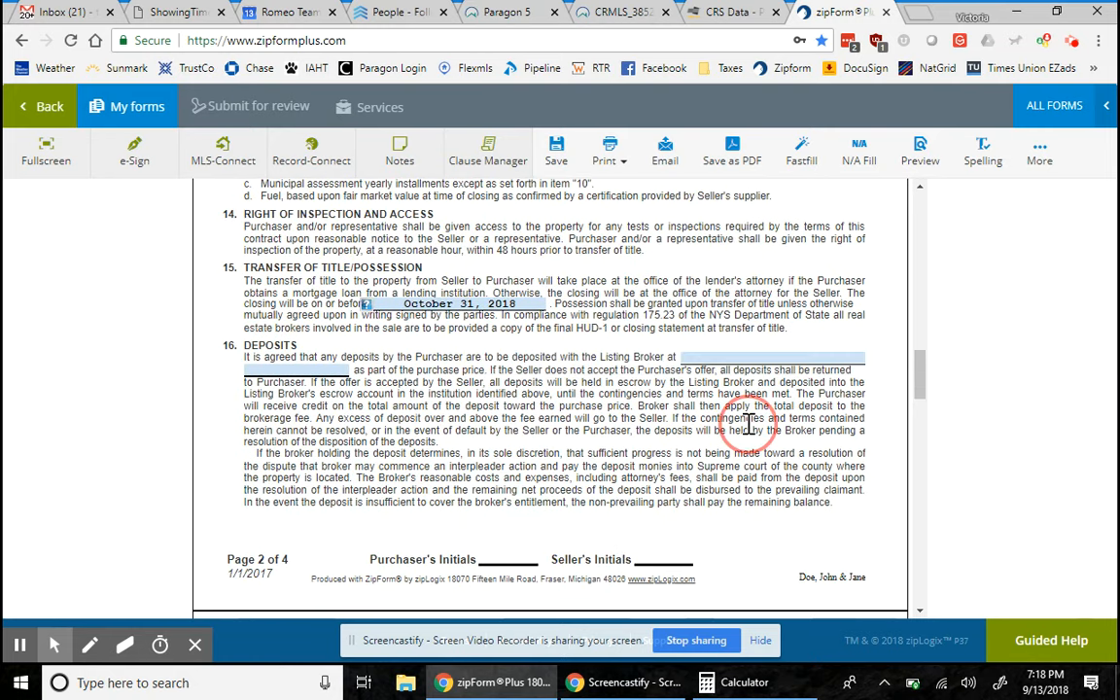
left_click(520, 15)
left_click(452, 354)
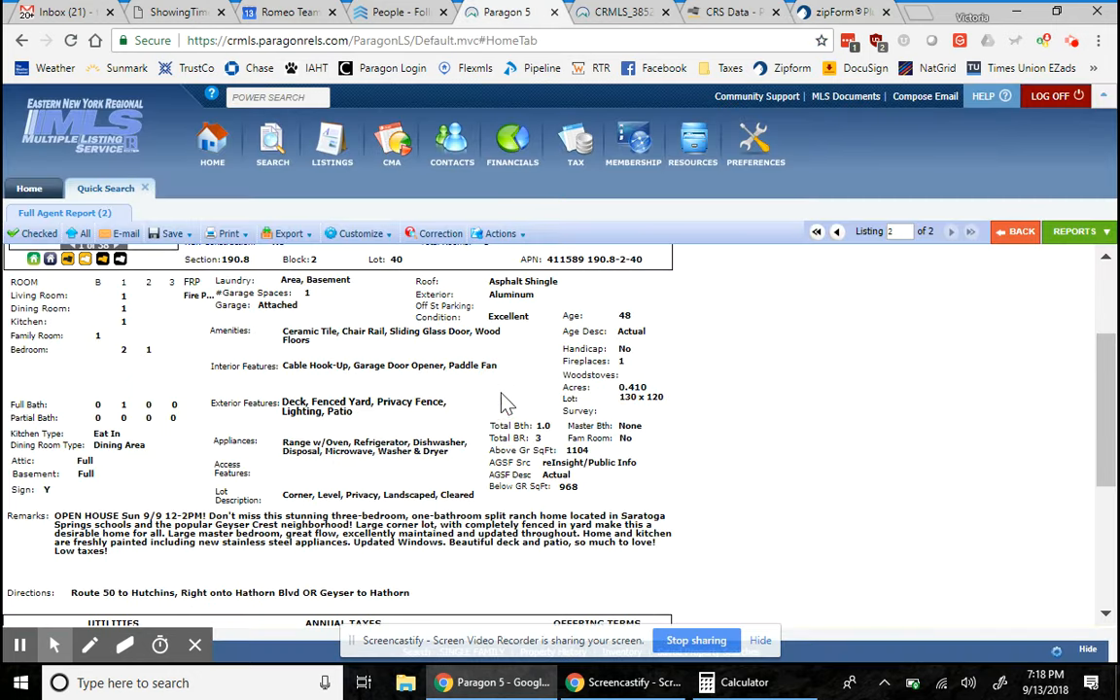
scroll(443, 505, "down", 2)
scroll(496, 567, "down", 5)
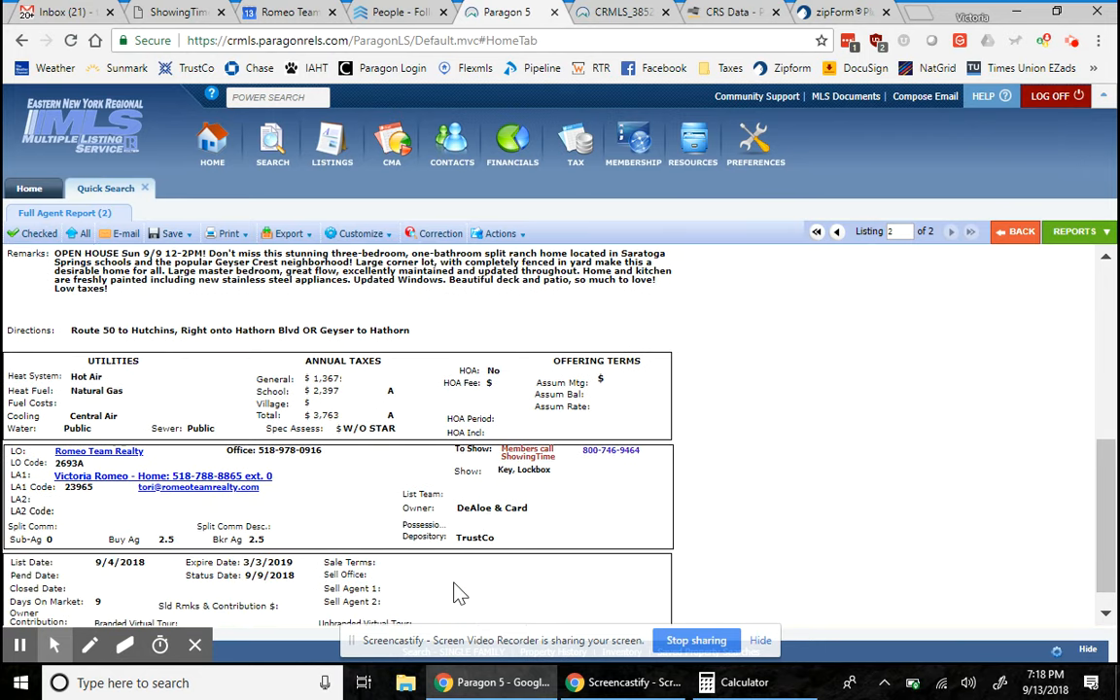
scroll(460, 594, "down", 1)
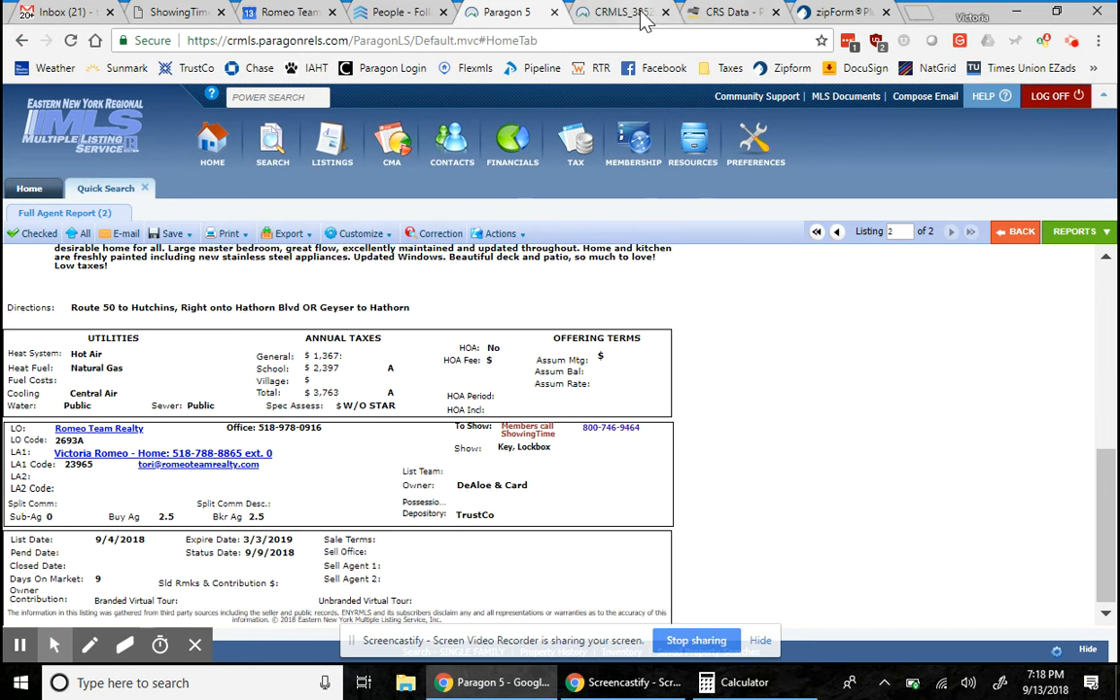
left_click(859, 12)
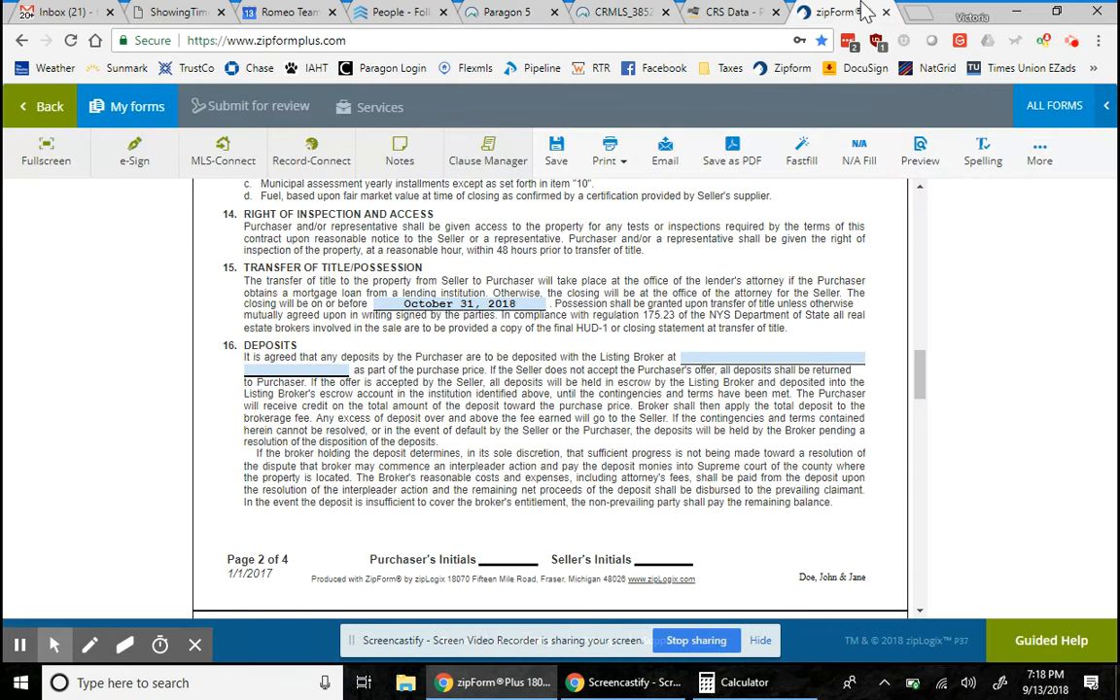
- Enter TrustCo as the deposit-holding institution in paragraph 16
left_click(755, 360)
type("T")
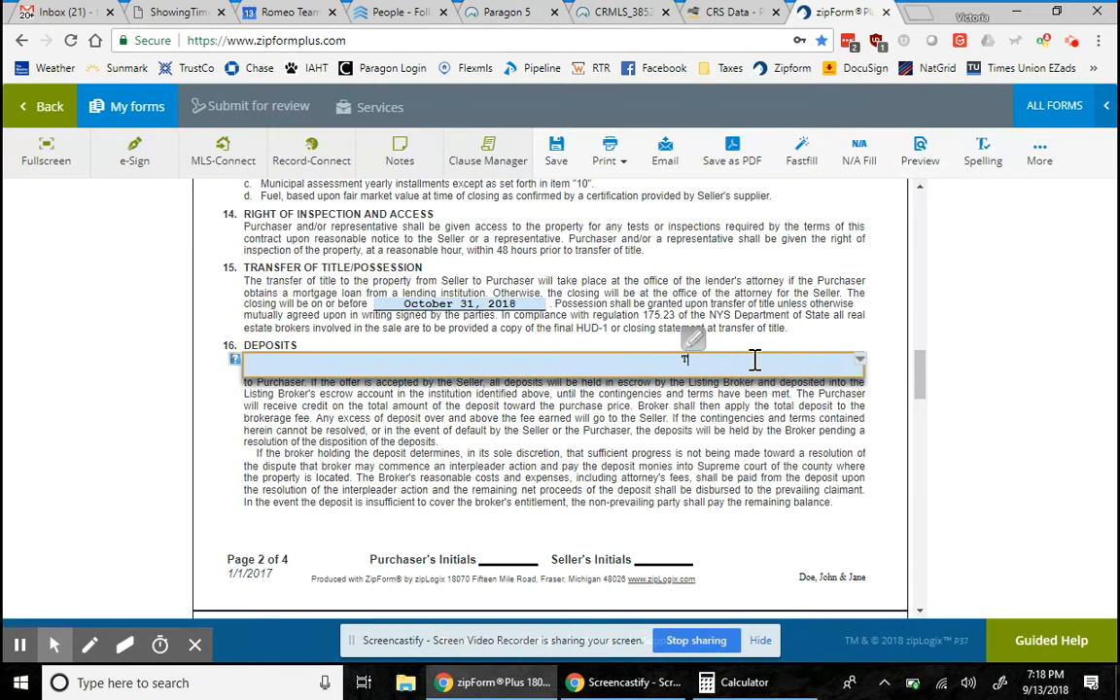
type("rustCo")
left_click(750, 457)
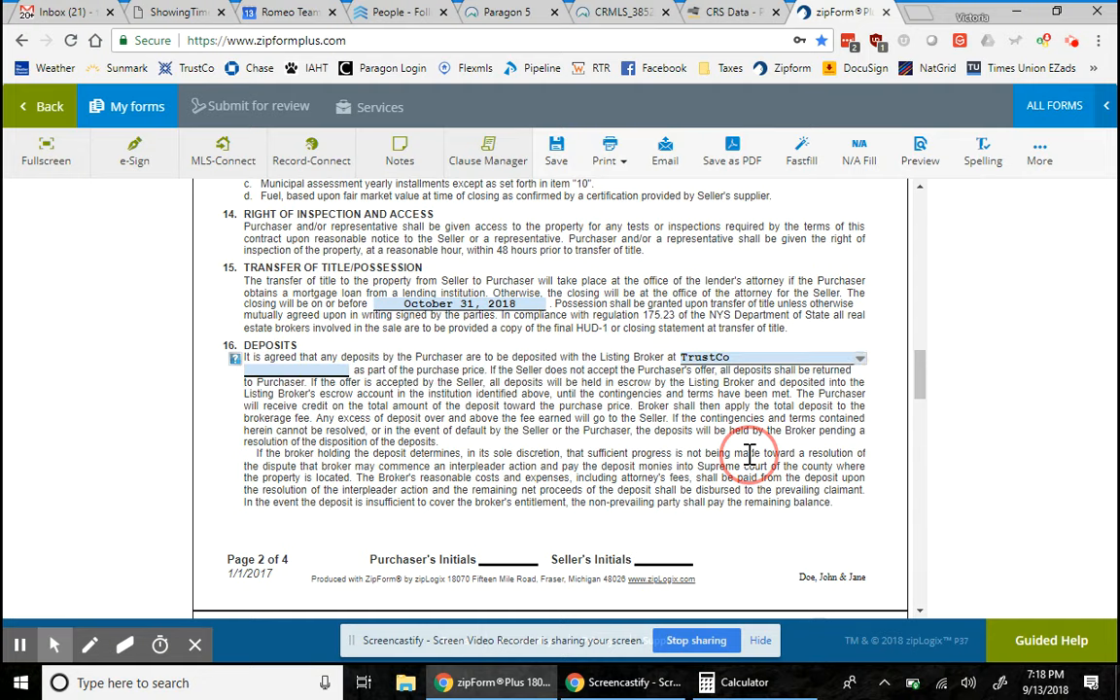
scroll(749, 455, "down", 1)
scroll(749, 455, "up", 6)
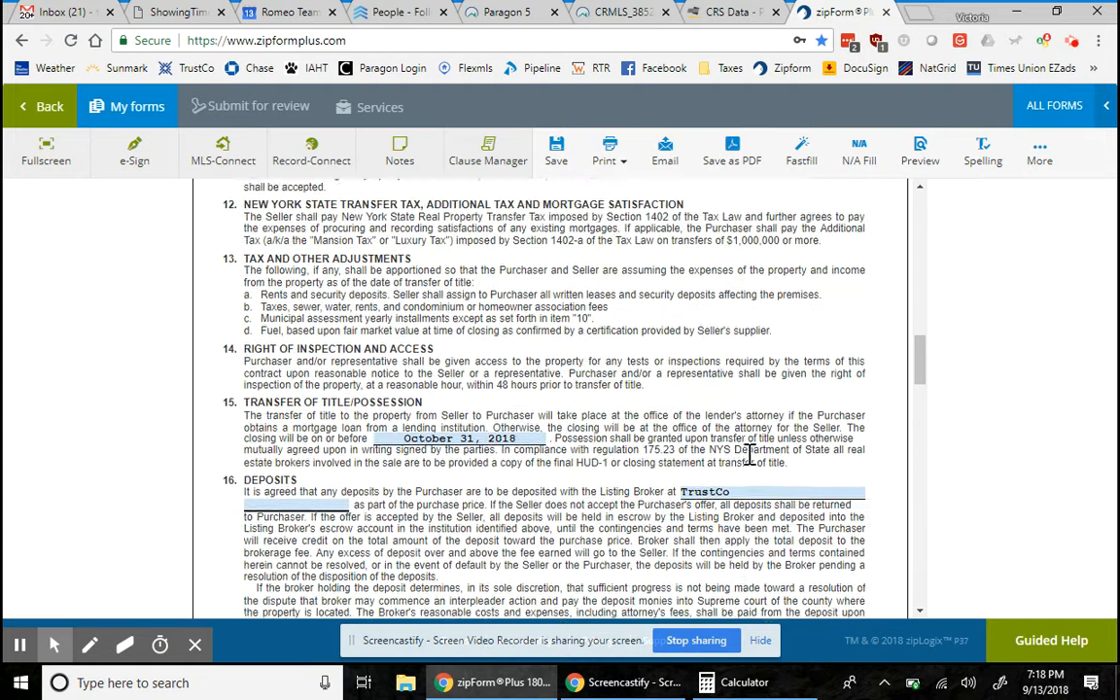
scroll(750, 455, "down", 3)
scroll(750, 455, "down", 6)
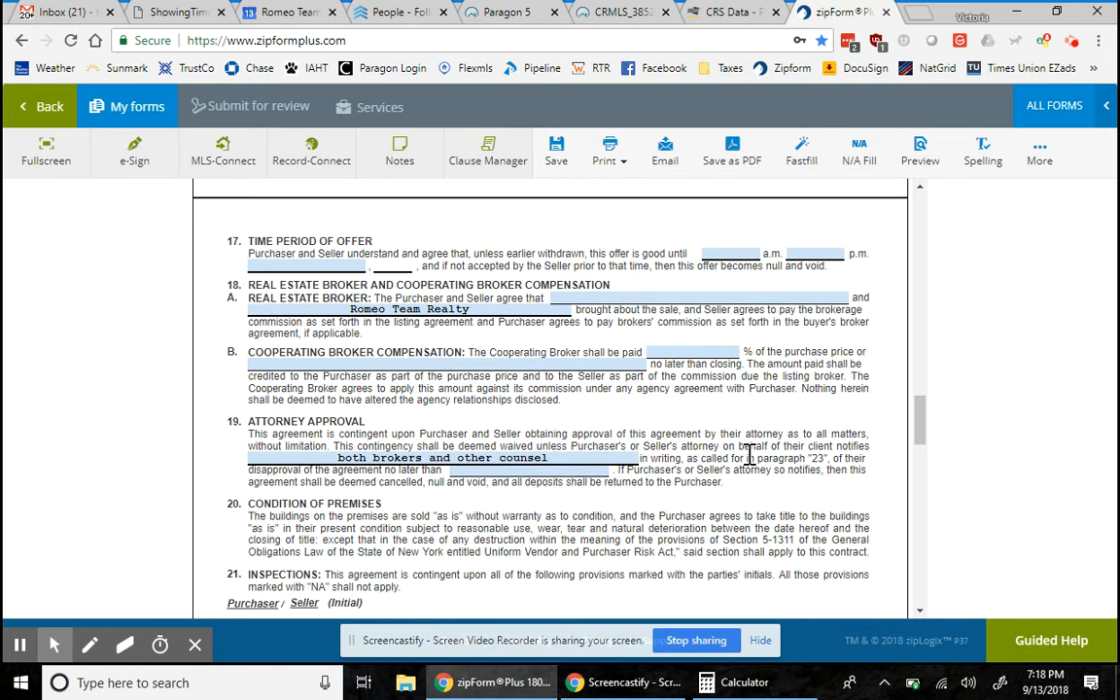
scroll(750, 455, "down", 1)
scroll(749, 457, "up", 1)
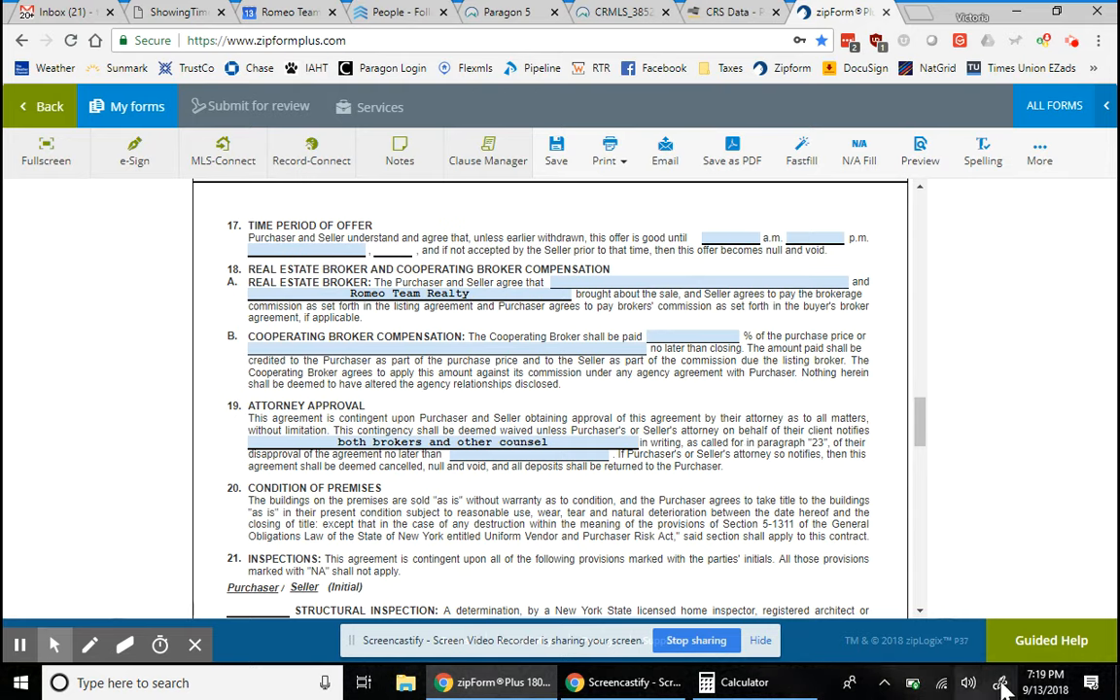
- Set the offer expiry to 12:00 p.m. on September 15
left_click(748, 237)
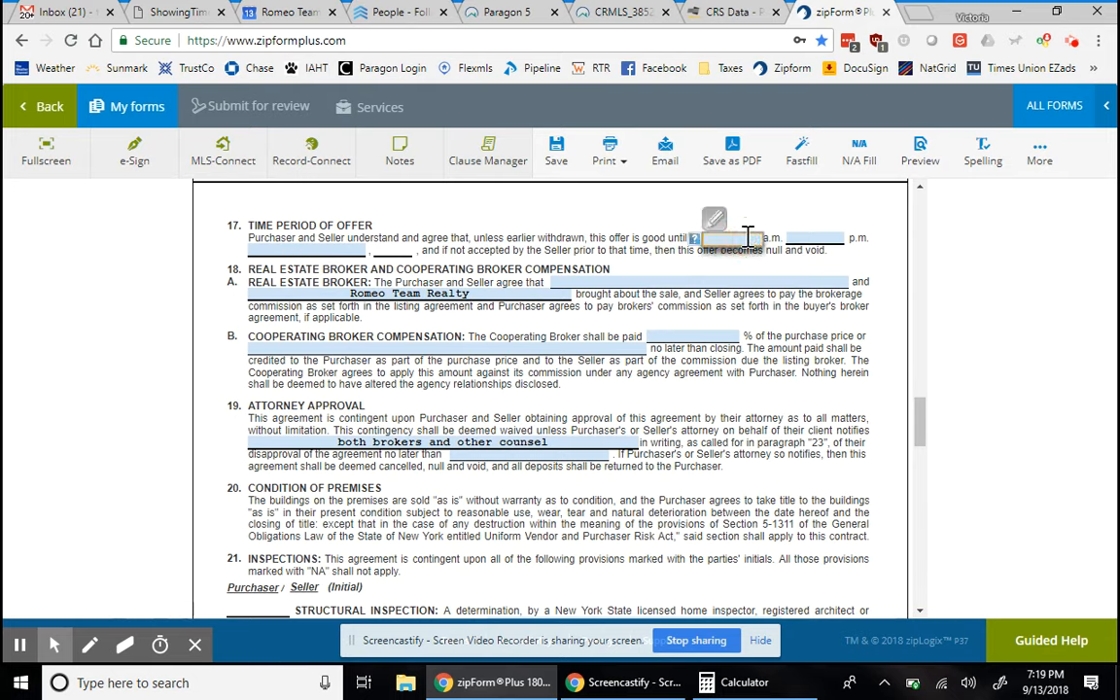
left_click(807, 238)
type("12:00")
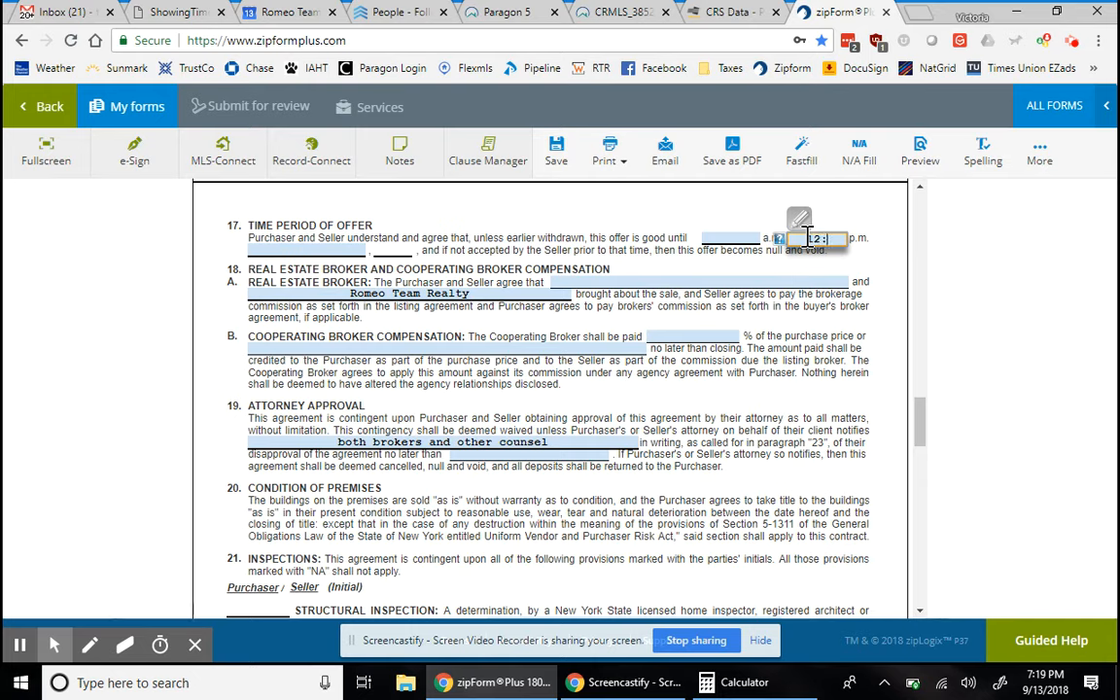
left_click(307, 251)
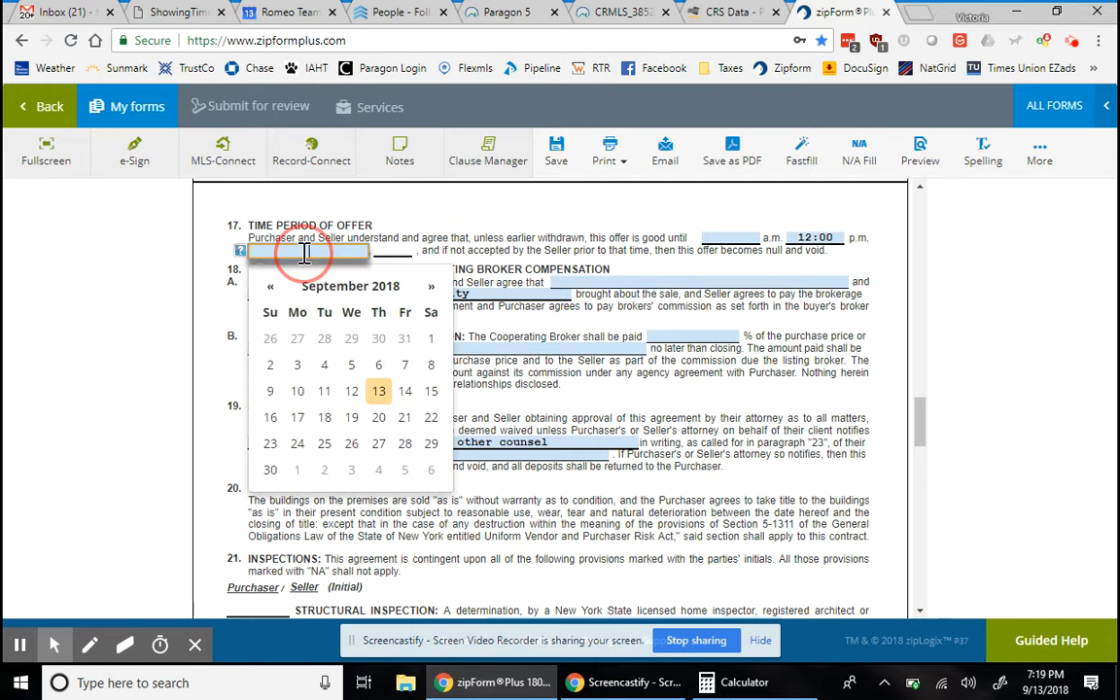
left_click(431, 391)
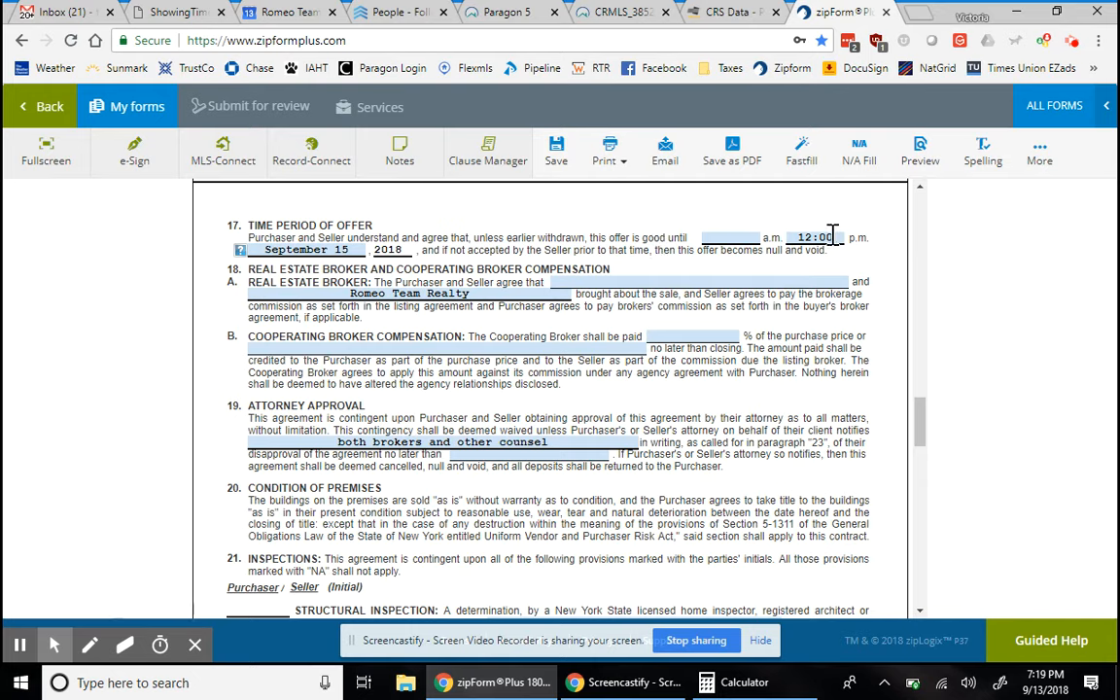
- Change the offer expiry to 5:00 p.m. on September 16
left_click(331, 250)
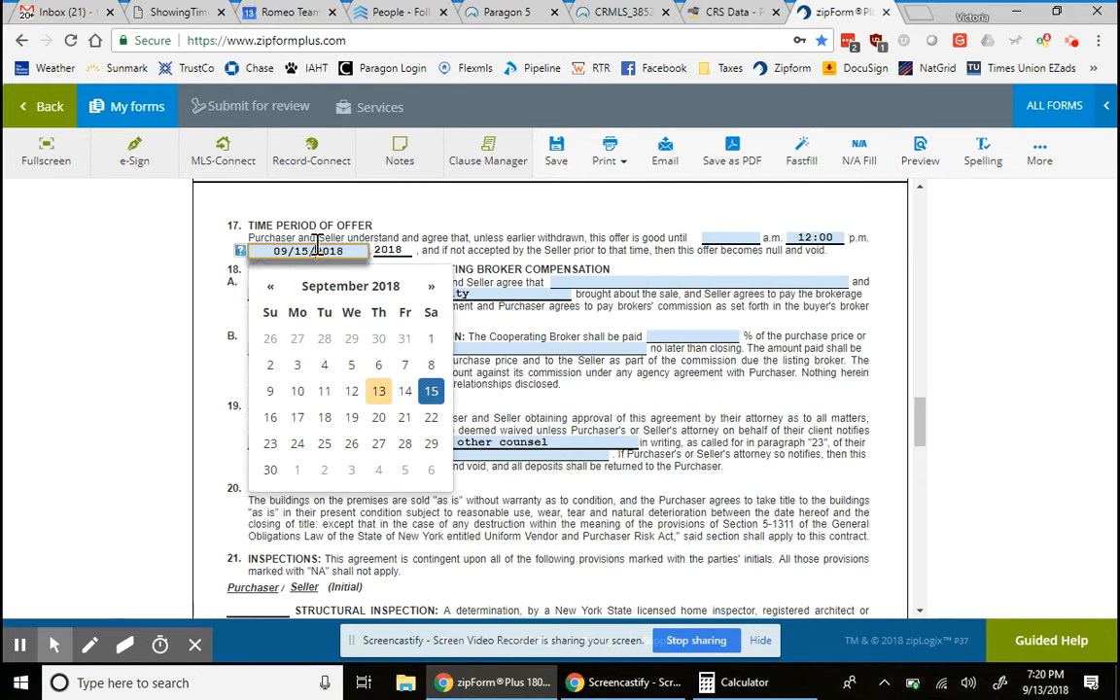
left_click(270, 419)
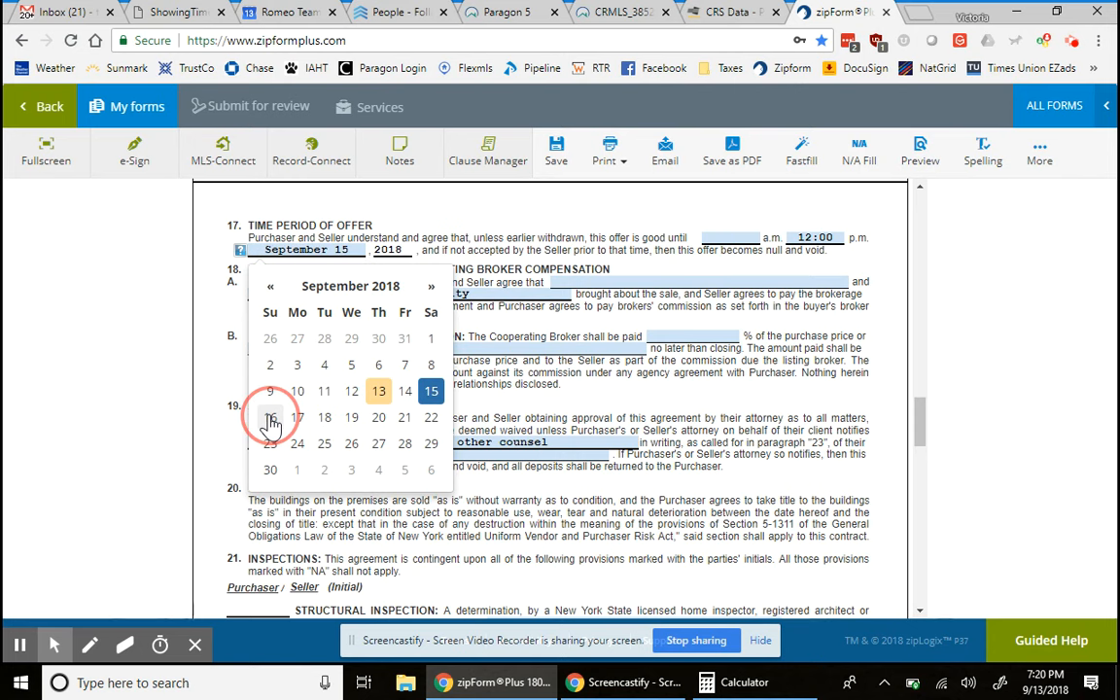
left_click(815, 238)
left_click(815, 239)
left_click(809, 236)
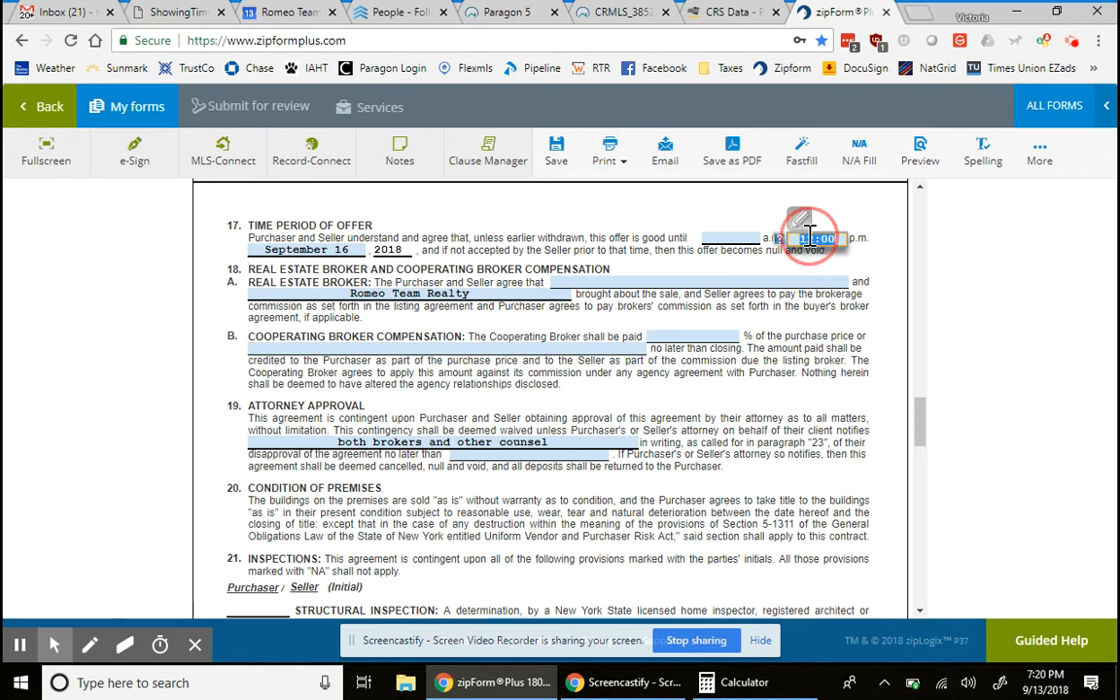
left_click(811, 237)
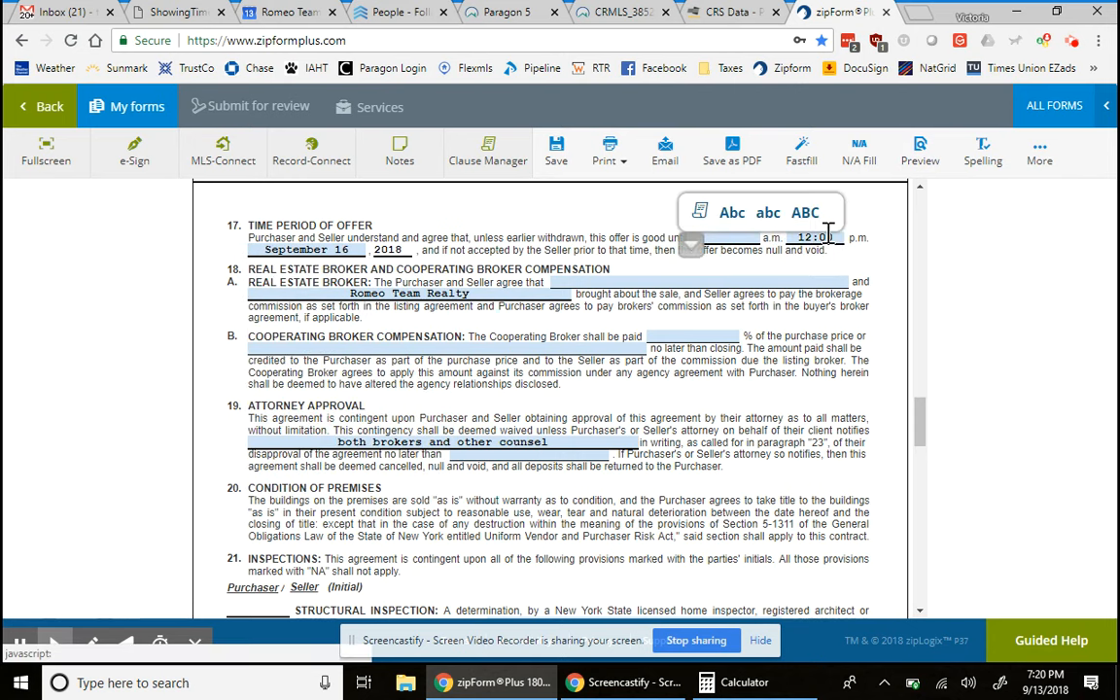
left_click_drag(840, 239, 779, 246)
type("5:00")
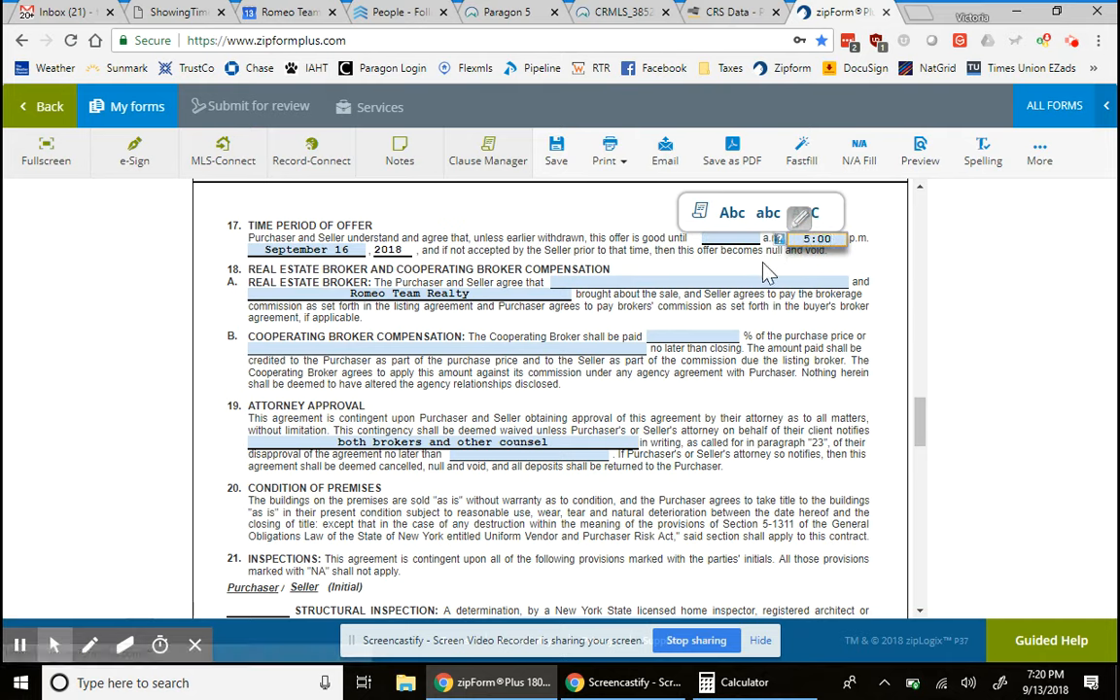
left_click(692, 245)
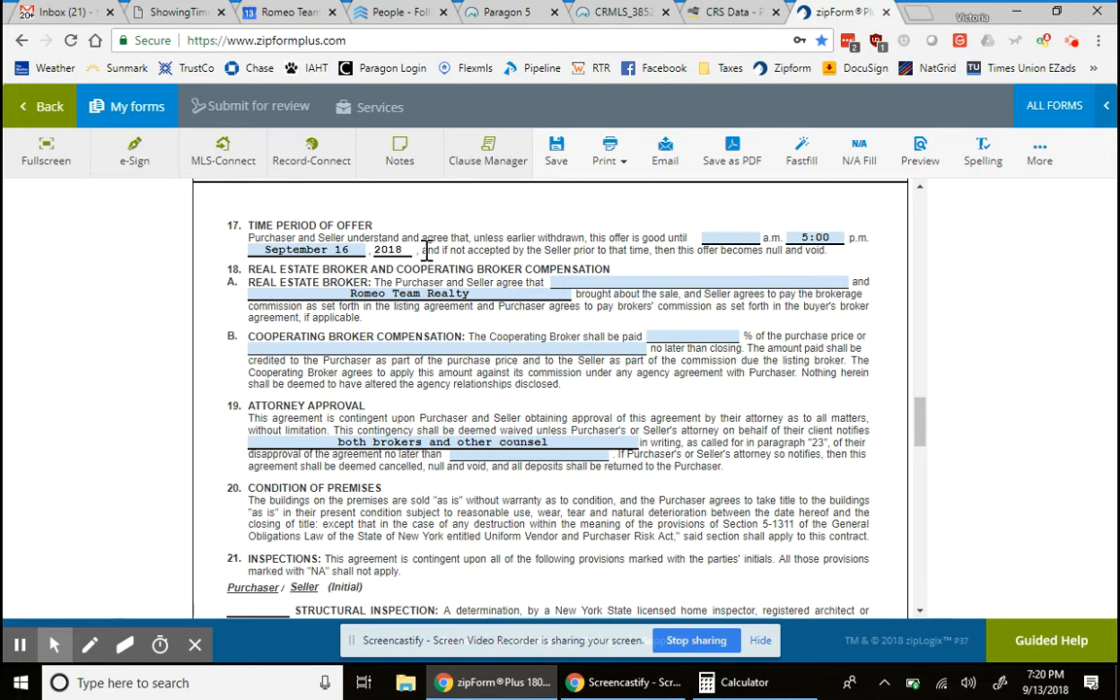
- Revert the offer expiry to September 15 at 12:00 p.m
left_click(348, 249)
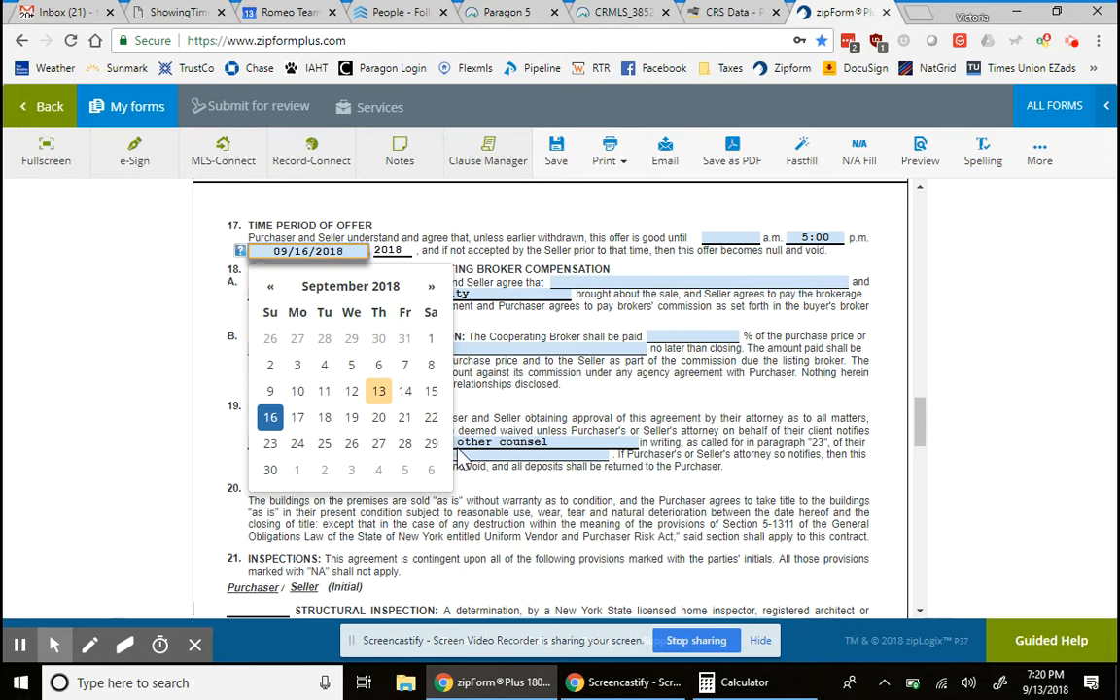
left_click(433, 391)
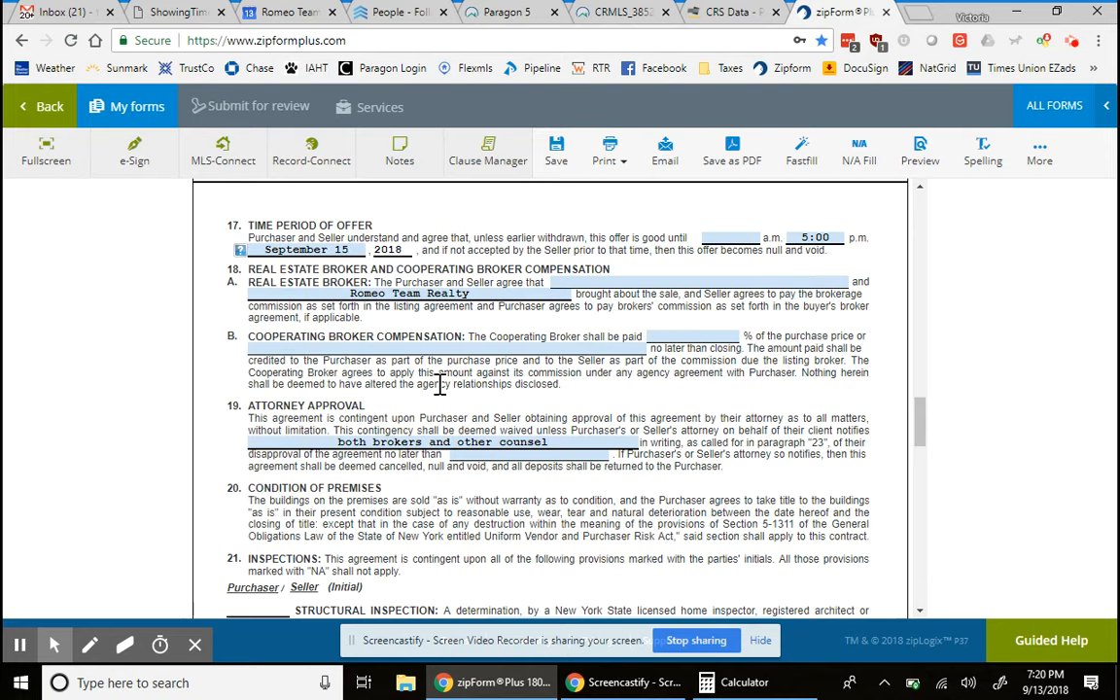
left_click(814, 234)
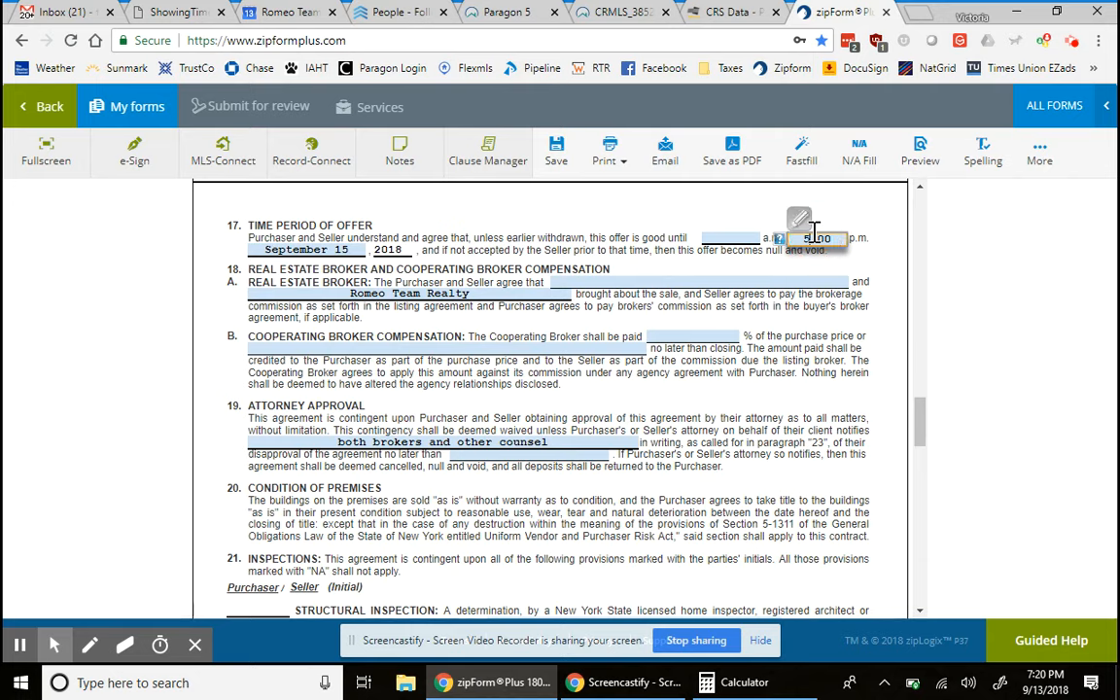
key("BackSpace")
type("12")
scroll(519, 334, "down", 1)
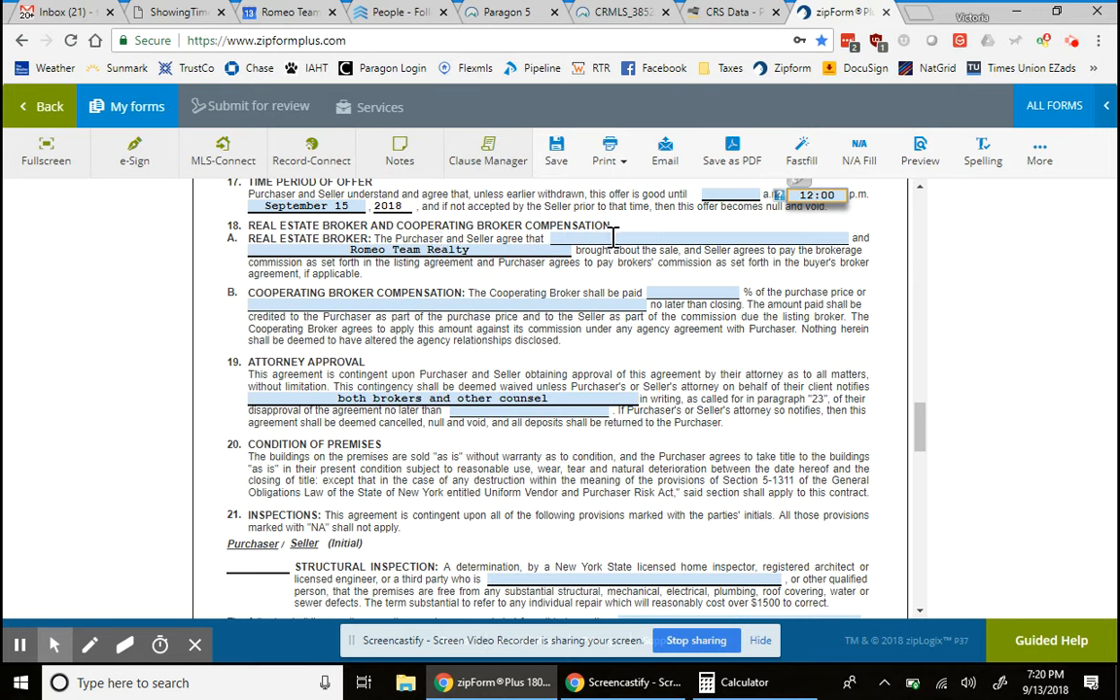
- Enter Olmstead Real Estate Group as the listing broker
left_click(664, 240)
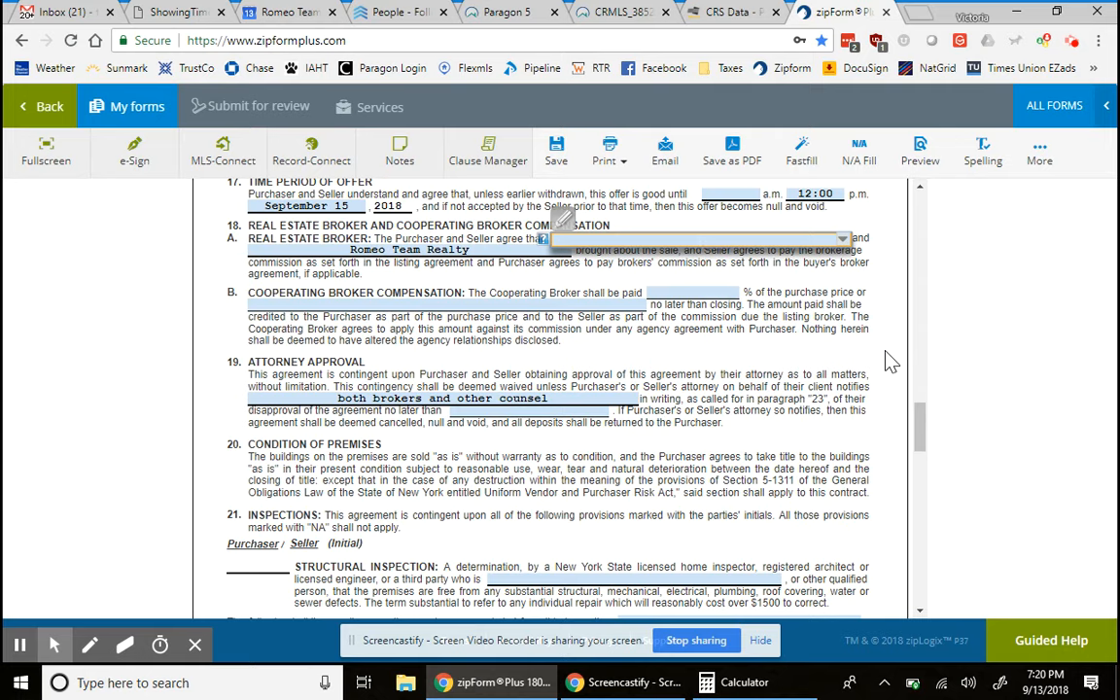
type("Olmstead Real Estate Group")
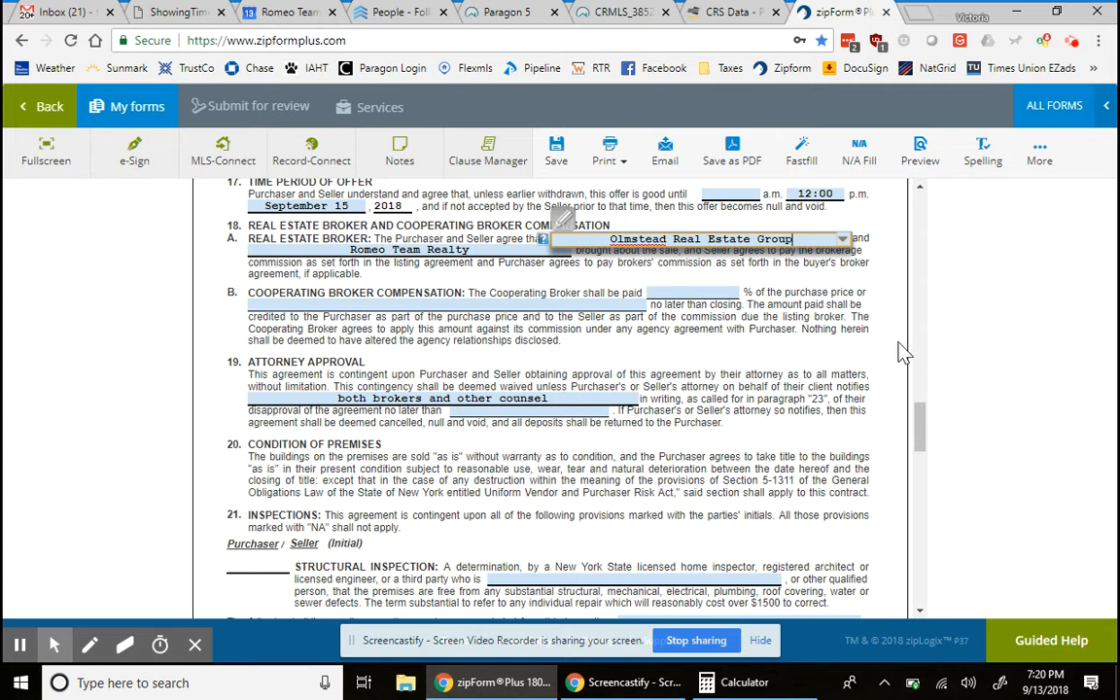
left_click(813, 304)
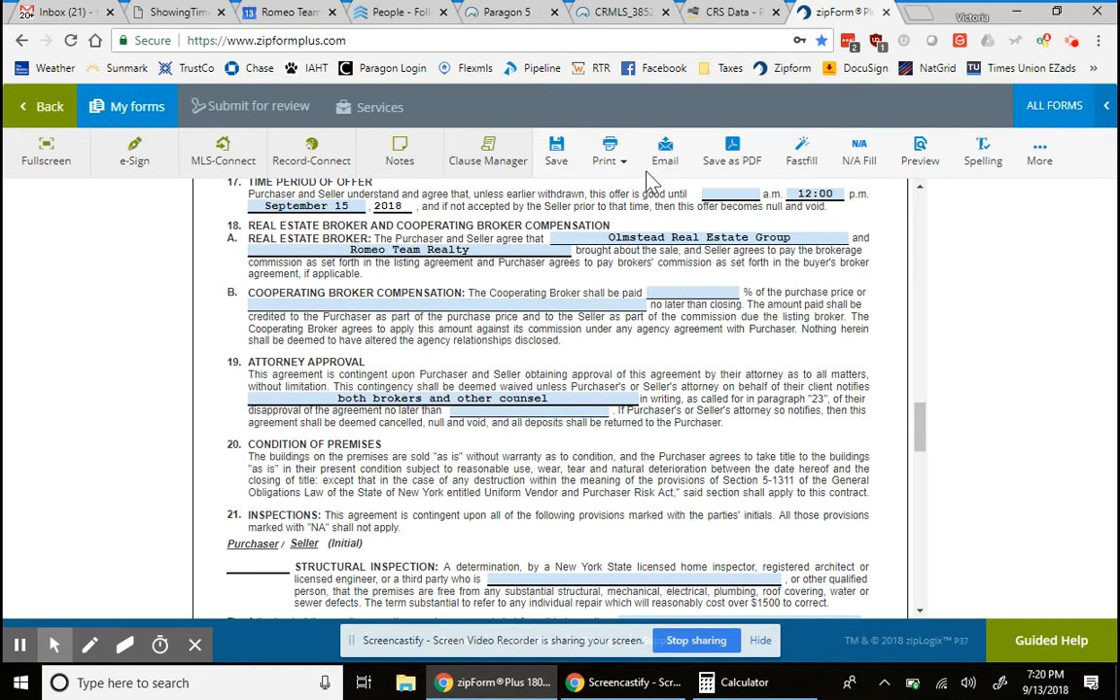
- After checking the MLS listing, set cooperating broker compensation to 2.5 percent
left_click(491, 12)
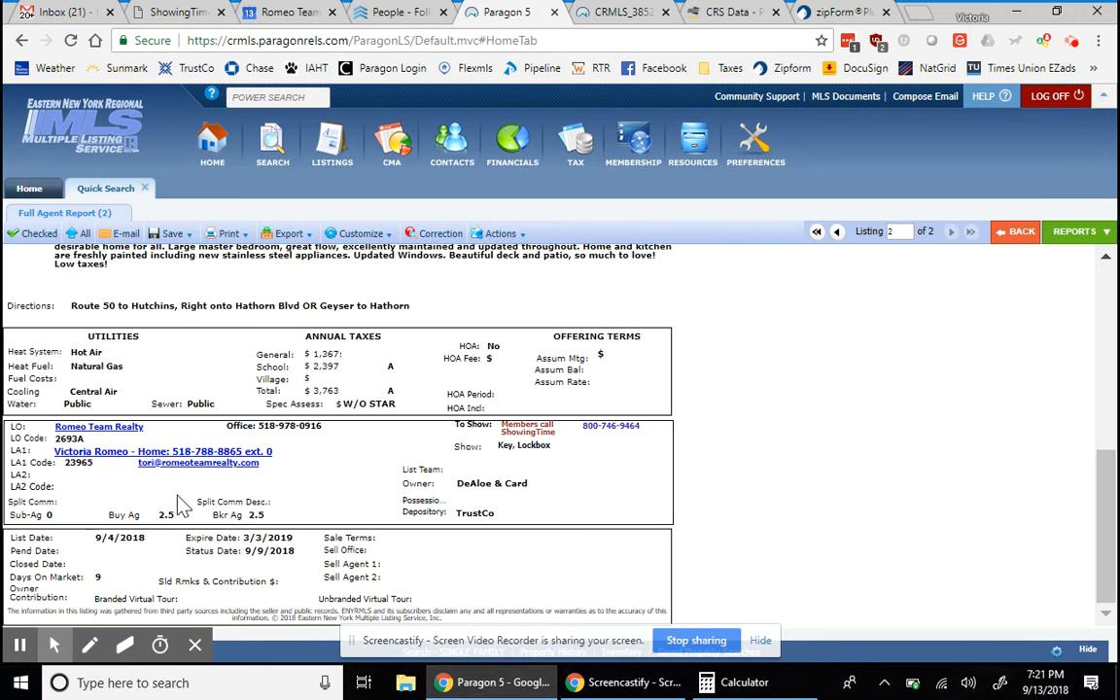
left_click(836, 11)
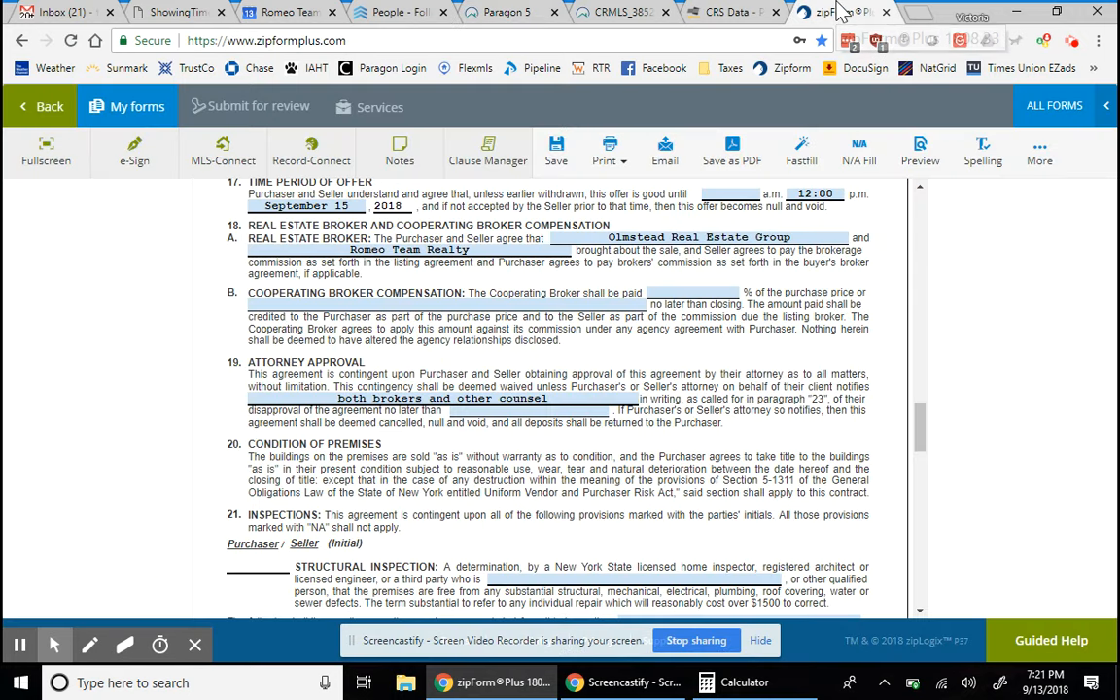
left_click(690, 291)
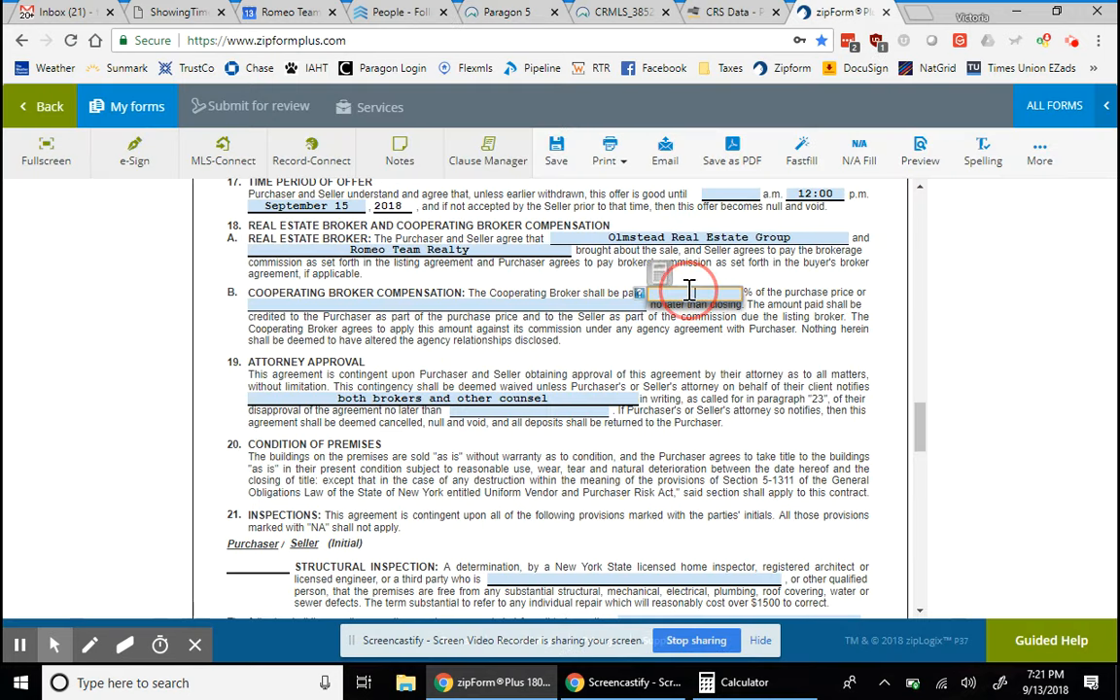
type("2.5")
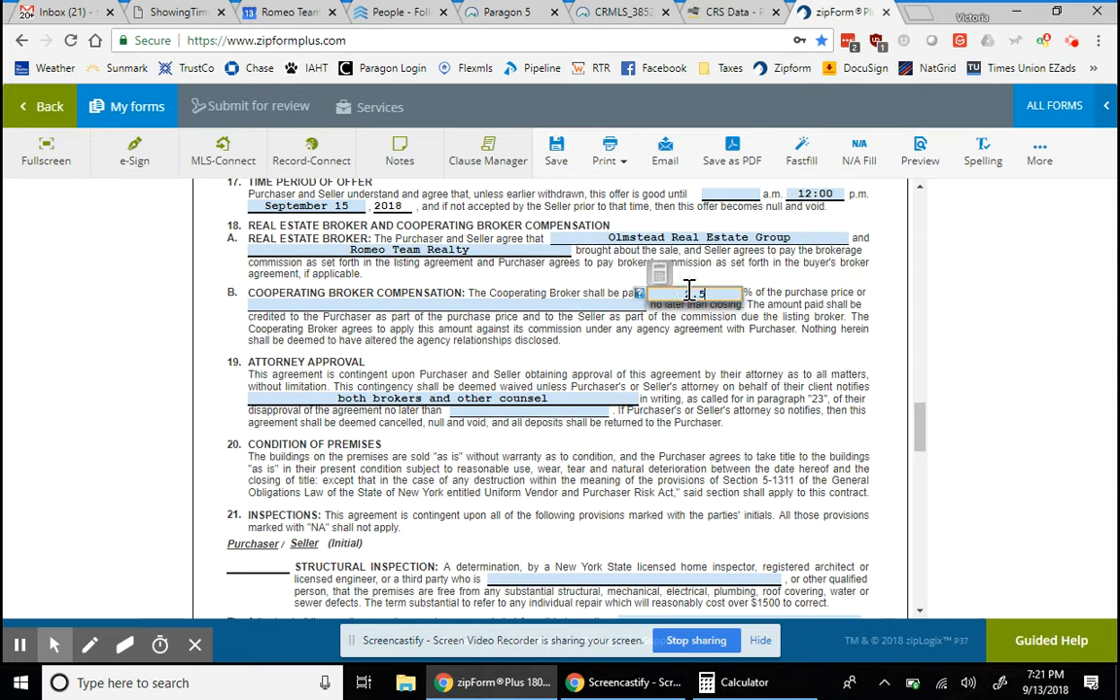
left_click(725, 345)
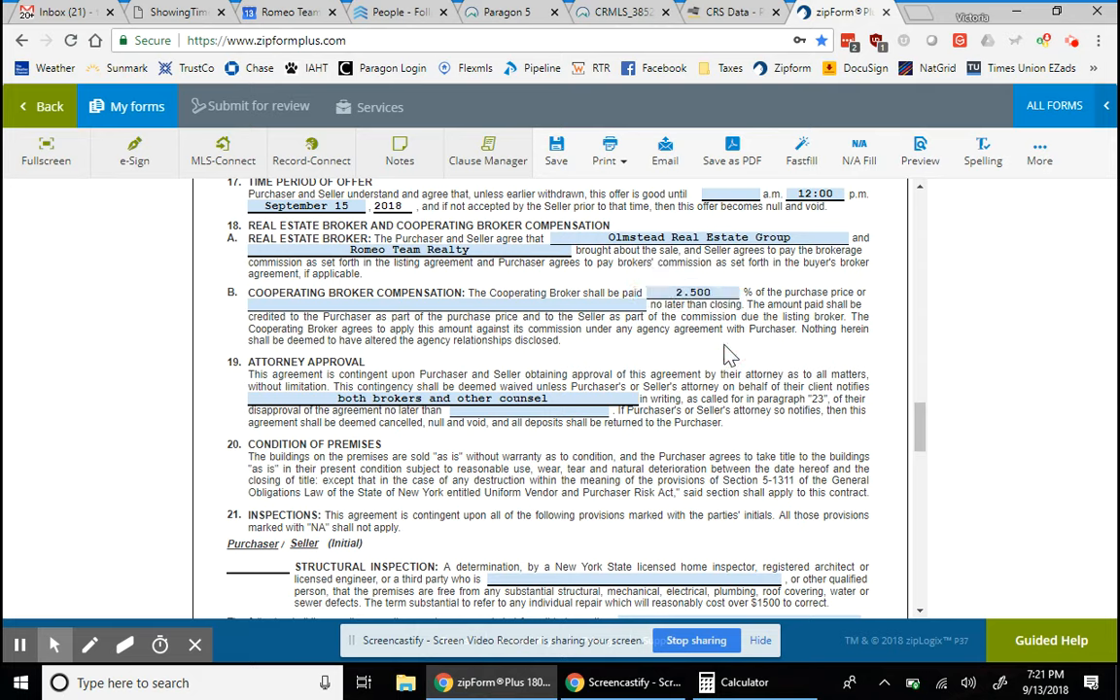
- Review the Paragon 5 full agent report showing buyer-agent compensation of 2.5
left_click(509, 11)
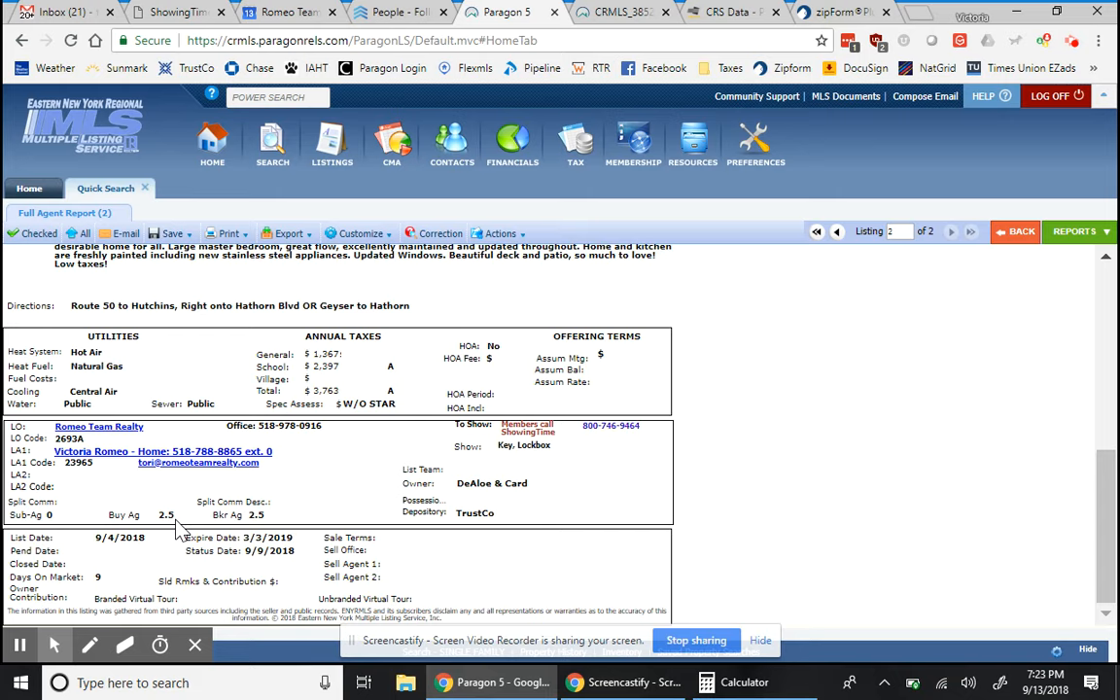
left_click(176, 525)
left_click(165, 515)
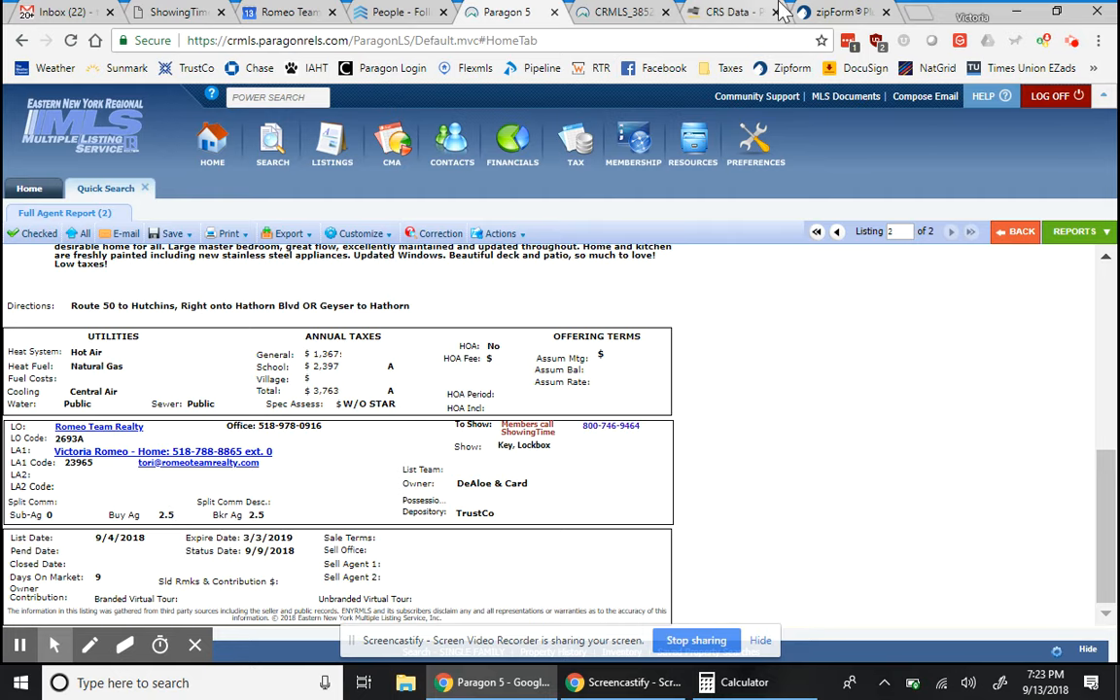
- Enter 'n/a' on the cooperating broker payment line
left_click(831, 12)
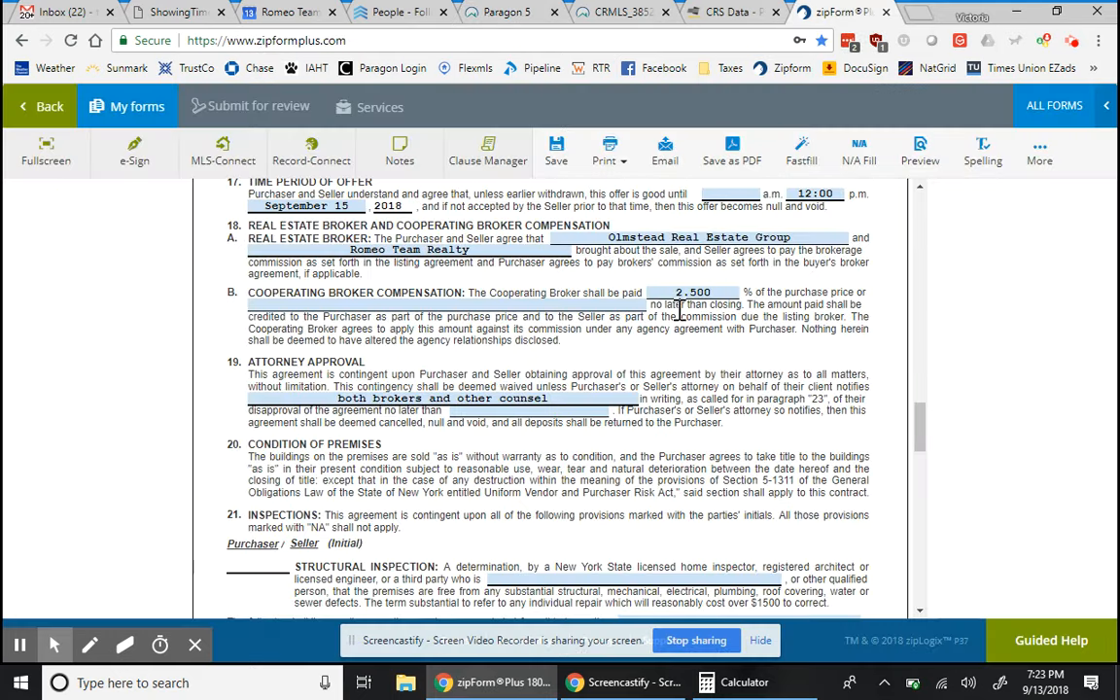
left_click(550, 307)
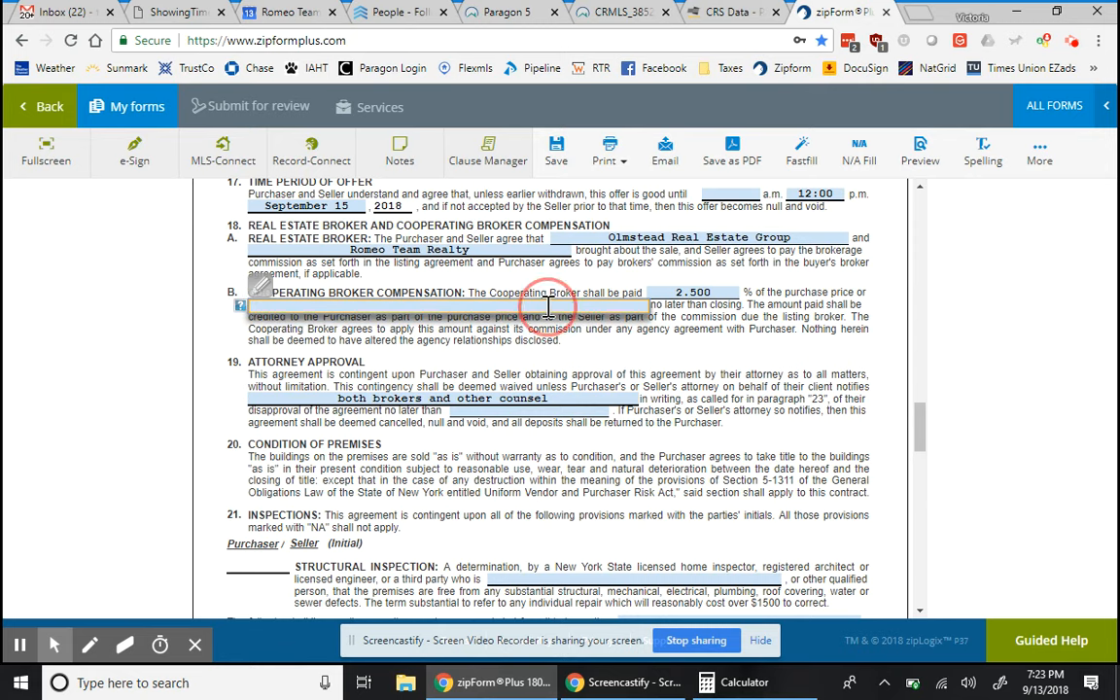
type("n/a")
left_click(548, 347)
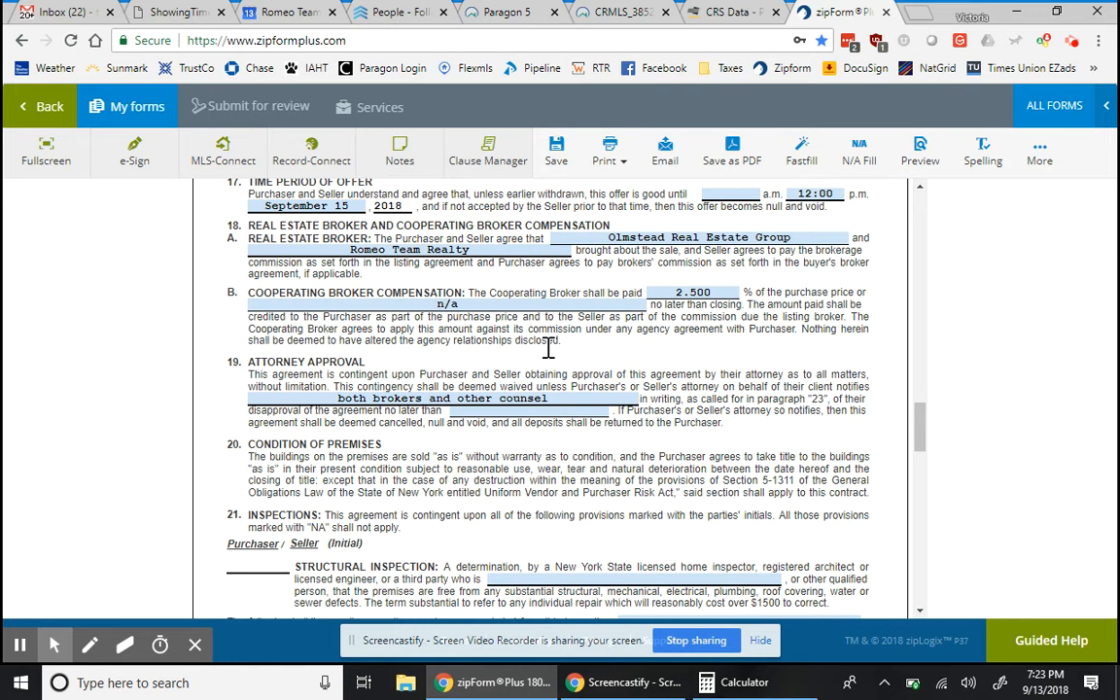
- Set the attorney approval deadline in clause 19 to September 19, 2018
scroll(504, 445, "down", 1)
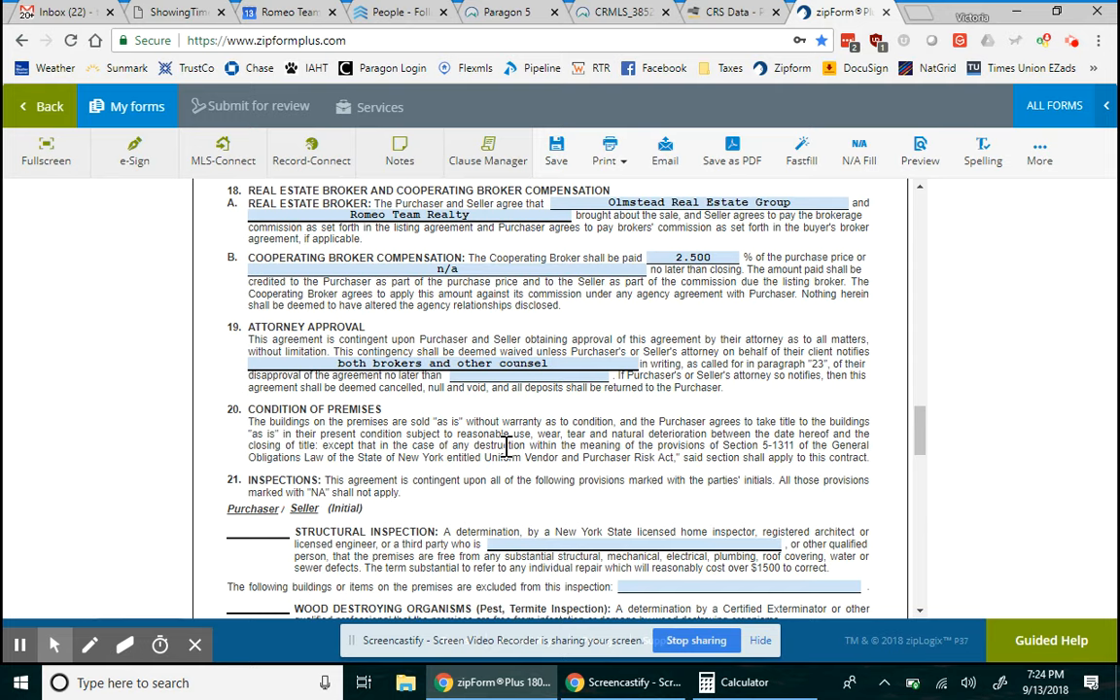
left_click(562, 376)
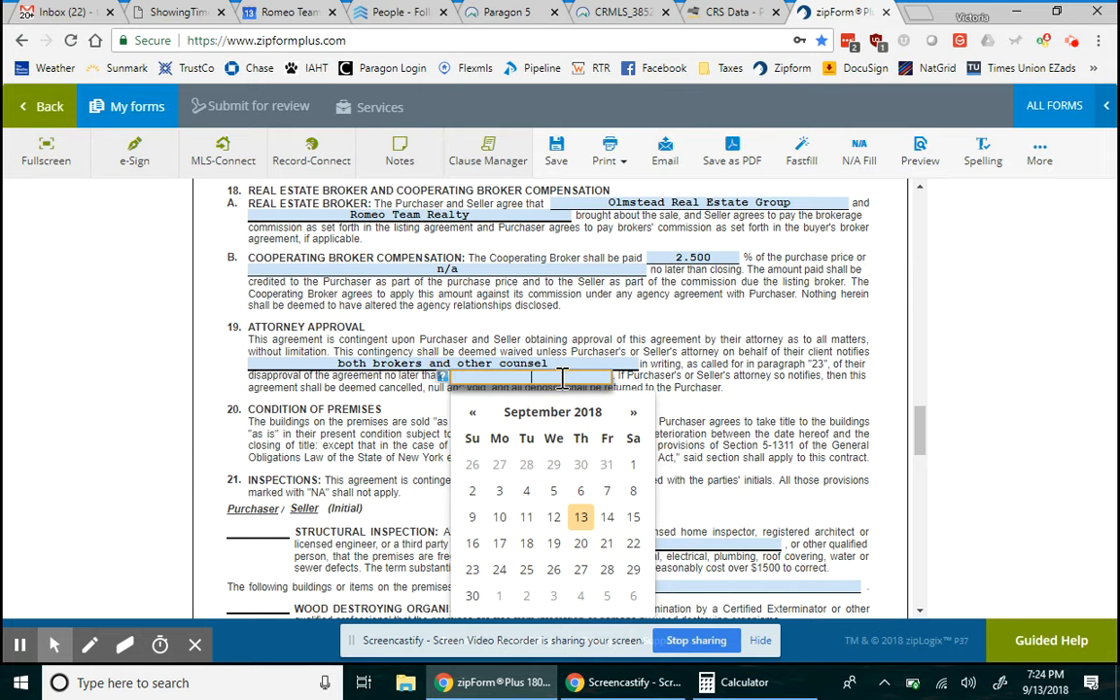
left_click(556, 545)
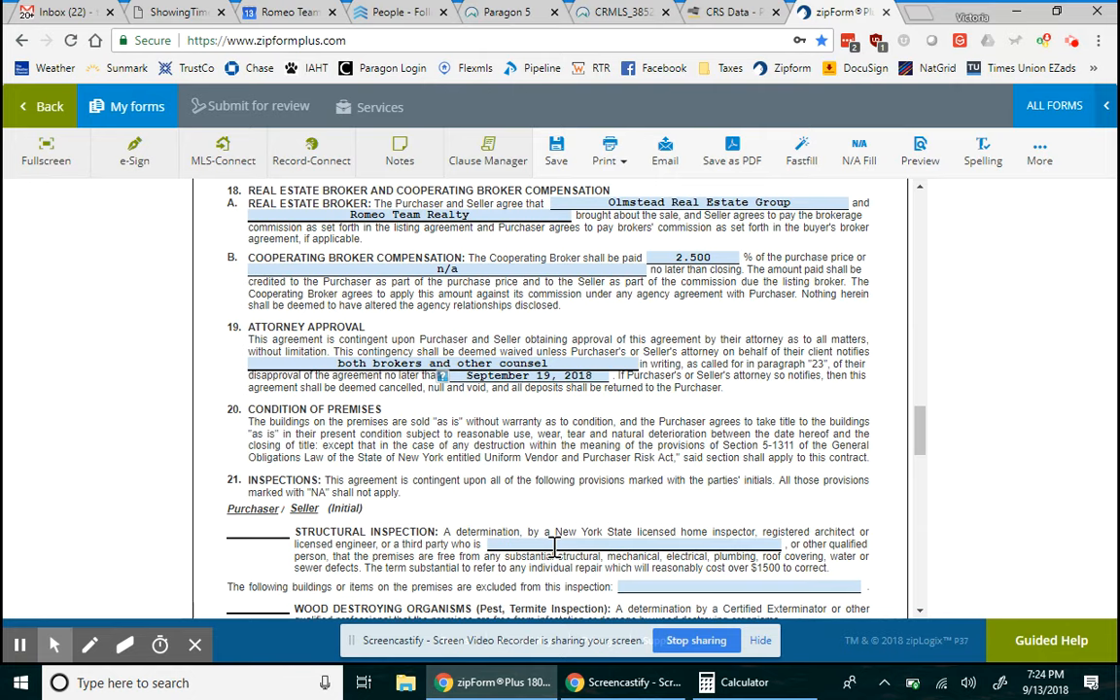
- Enter TBD as the structural inspection's third-party inspector in paragraph 21
scroll(557, 530, "down", 1)
scroll(556, 525, "down", 3)
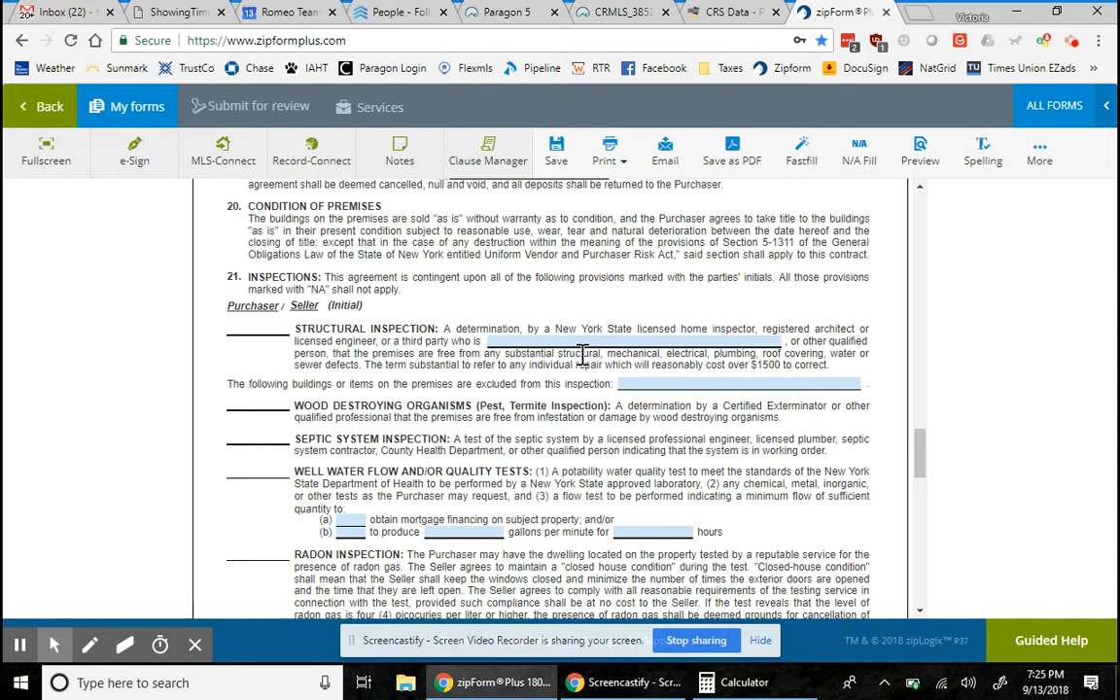
left_click(458, 277)
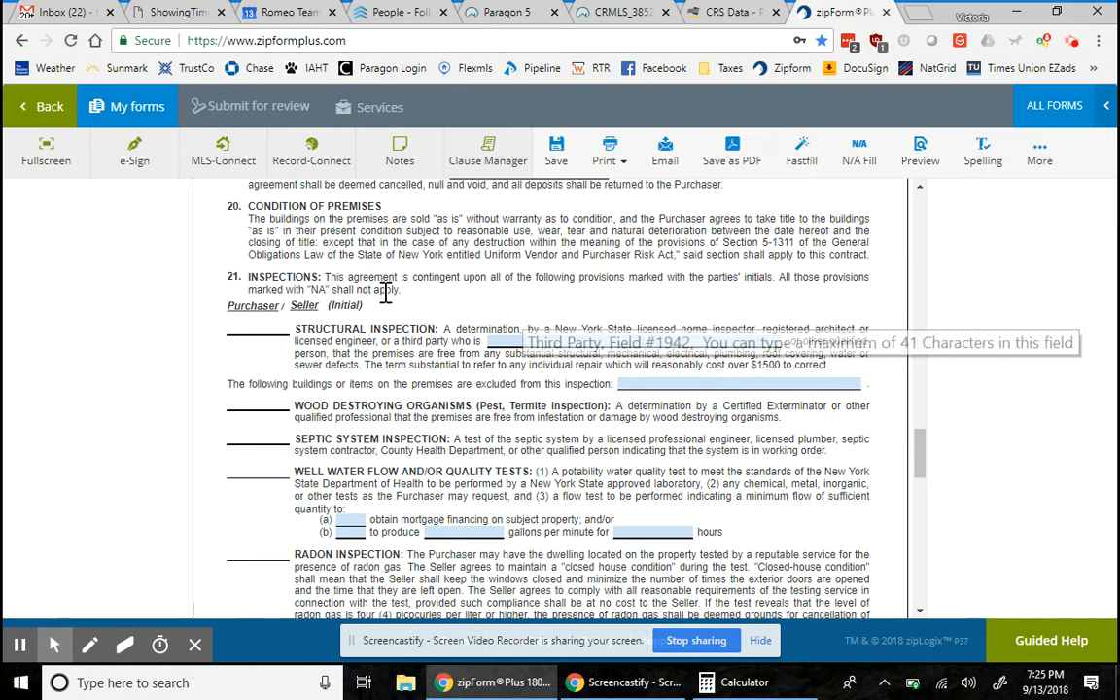
left_click(521, 343)
left_click(520, 339)
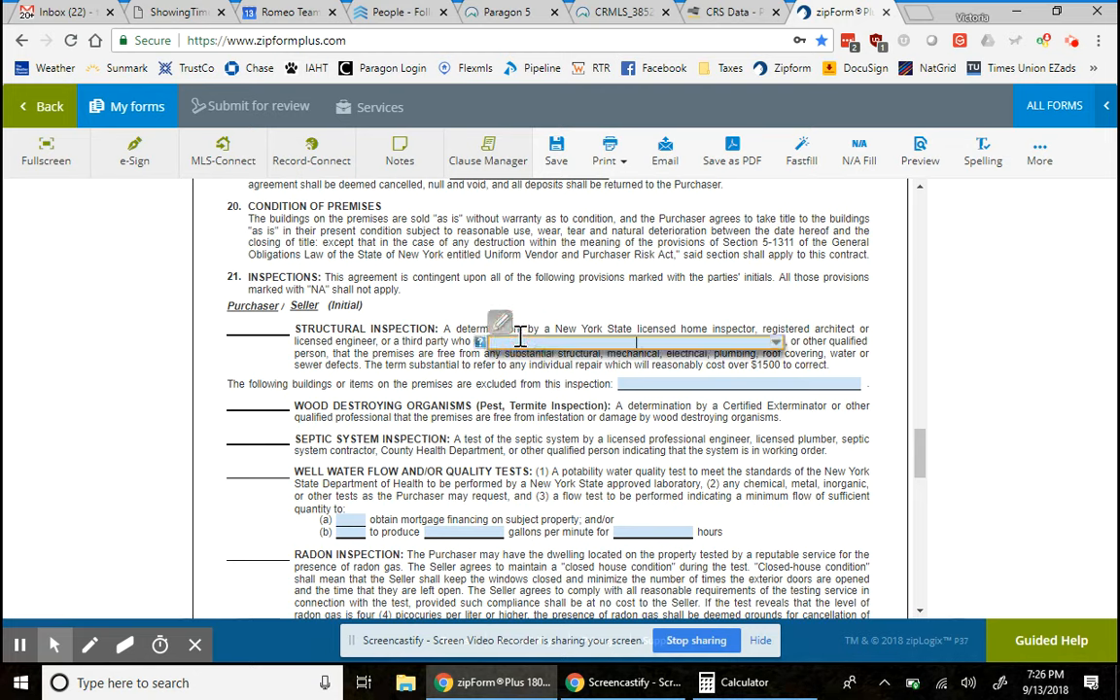
type("TBD")
- Enter 'none' as the items excluded from inspection, then reopen that field for editing
left_click(667, 386)
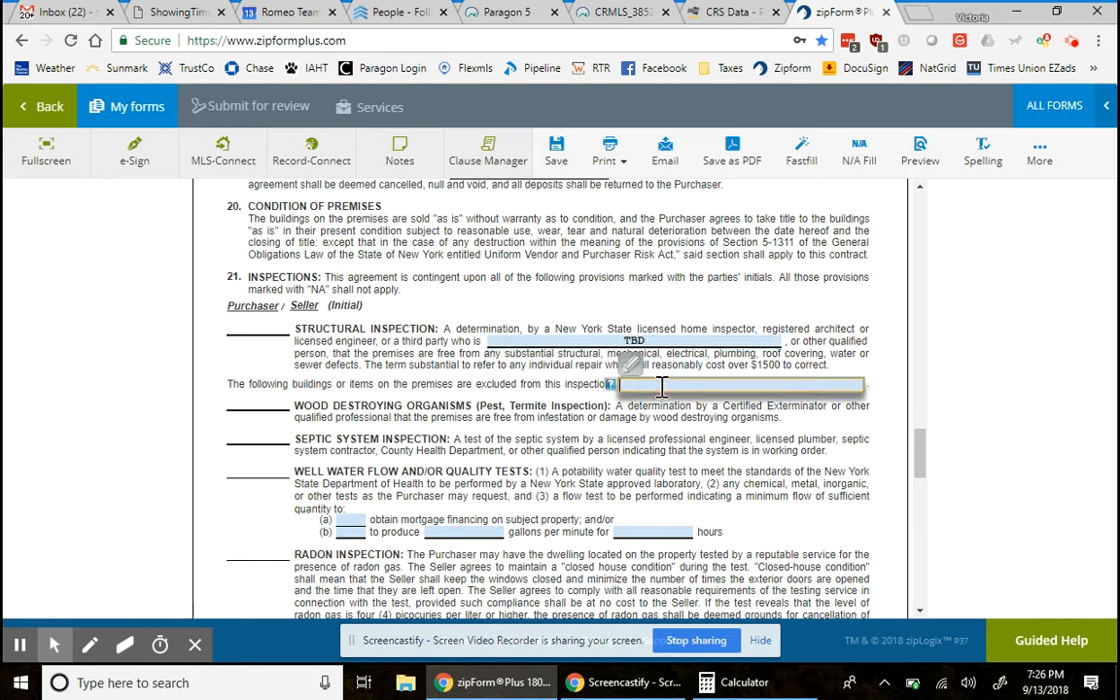
type("none")
left_click(610, 410)
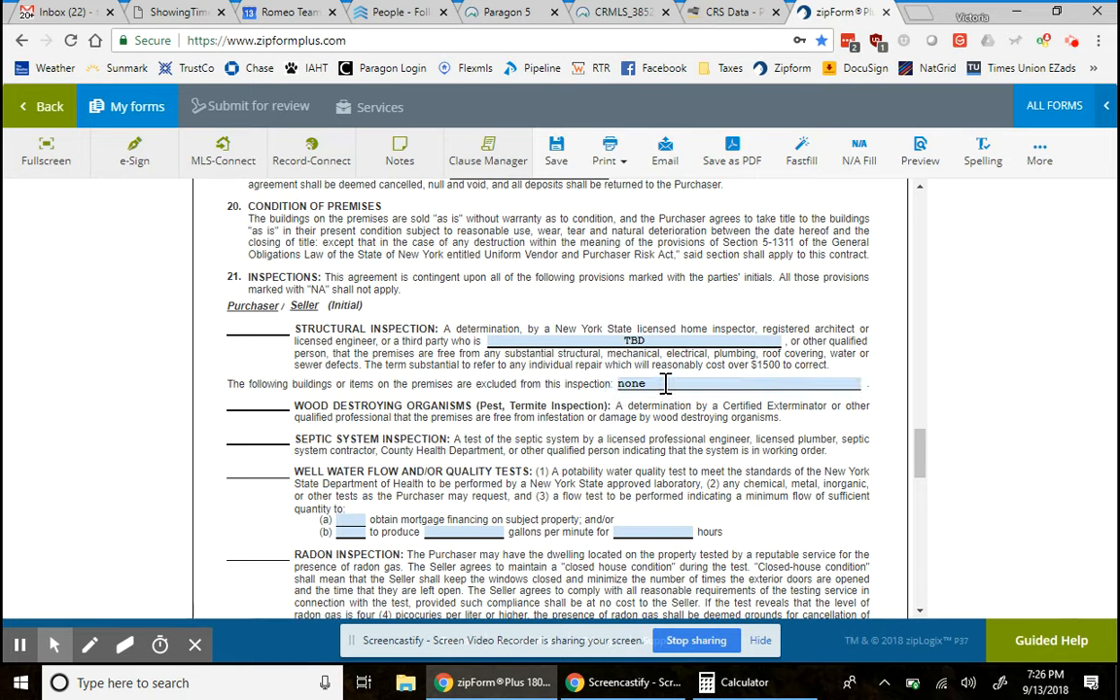
left_click(665, 384)
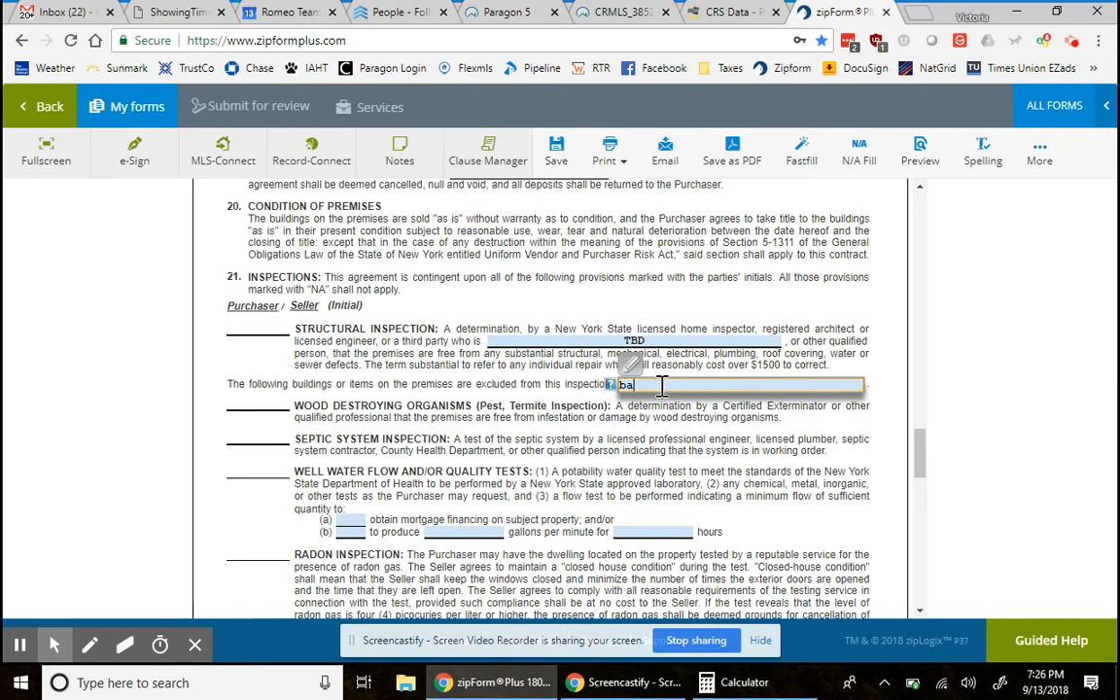
- Enter 'barn' as the building excluded from the structural inspection
type("barn")
left_click(691, 450)
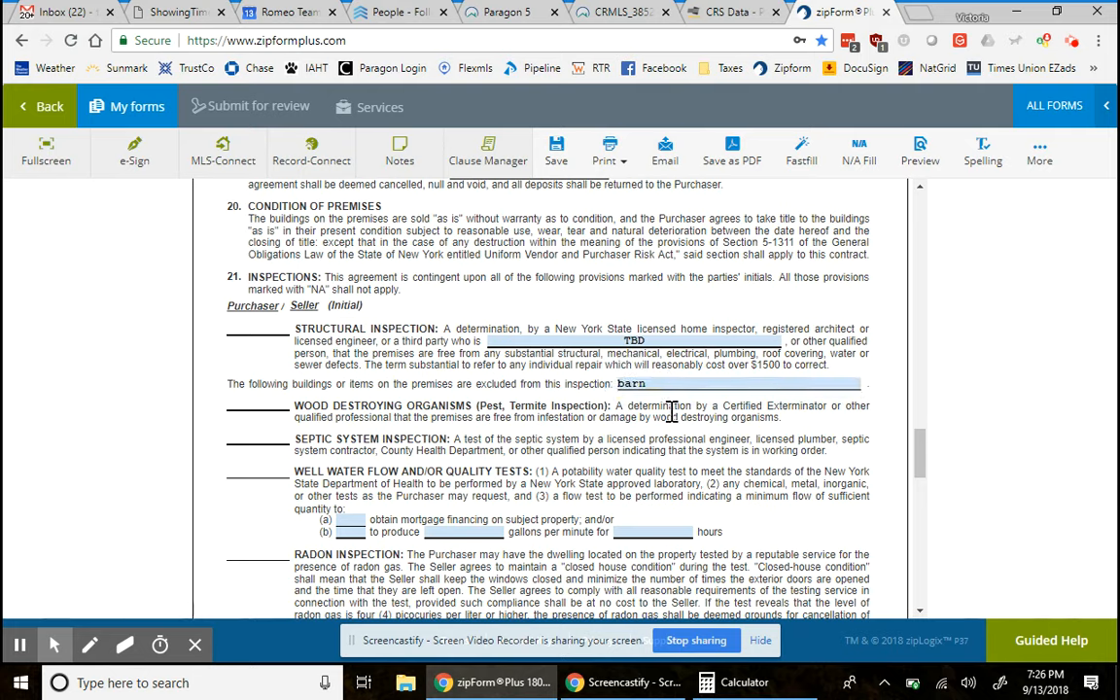
left_click(651, 383)
- Toggle the well water test's mortgage financing option (a), then mark flow-rate option (b)
scroll(443, 523, "down", 1)
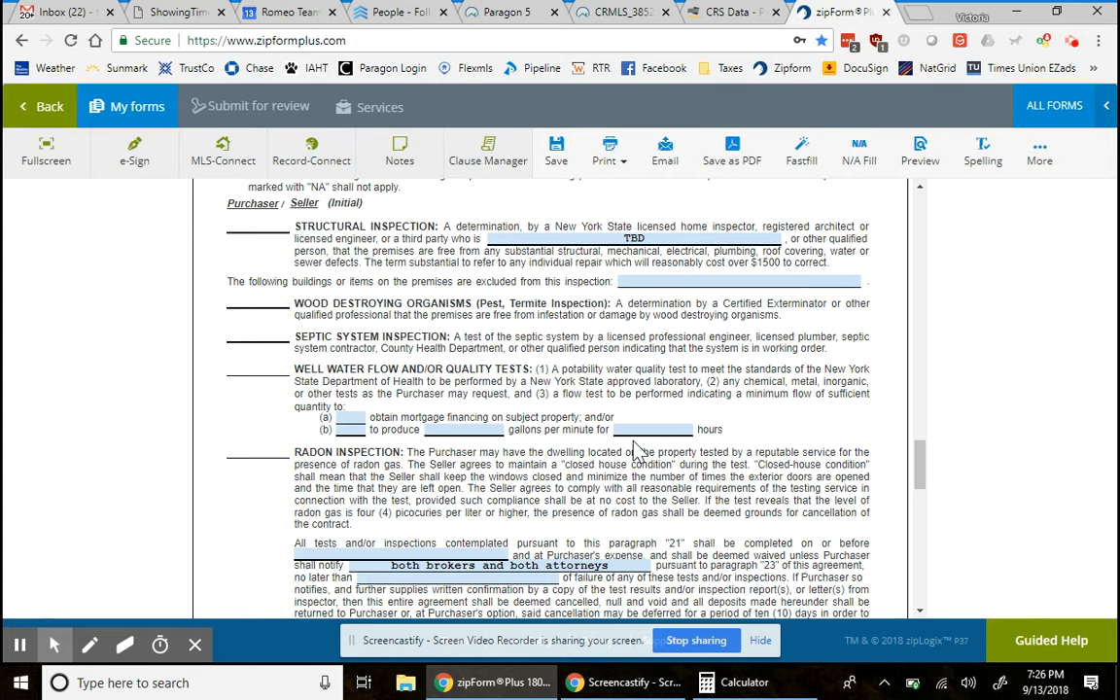
left_click(350, 420)
left_click(352, 419)
left_click(356, 421)
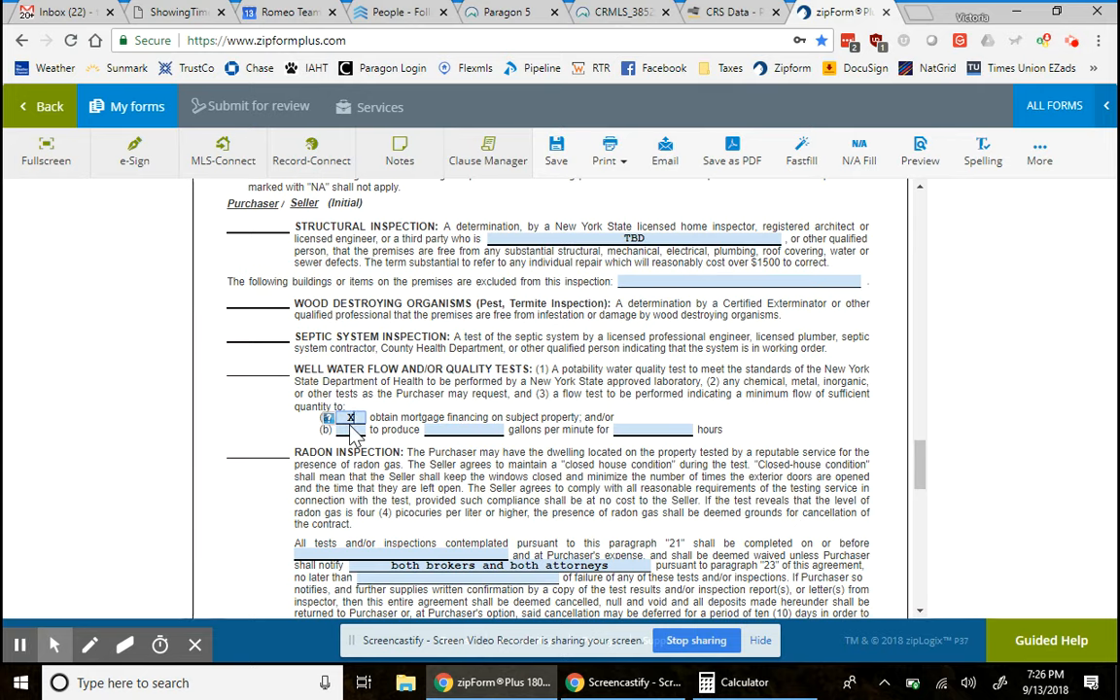
left_click(354, 431)
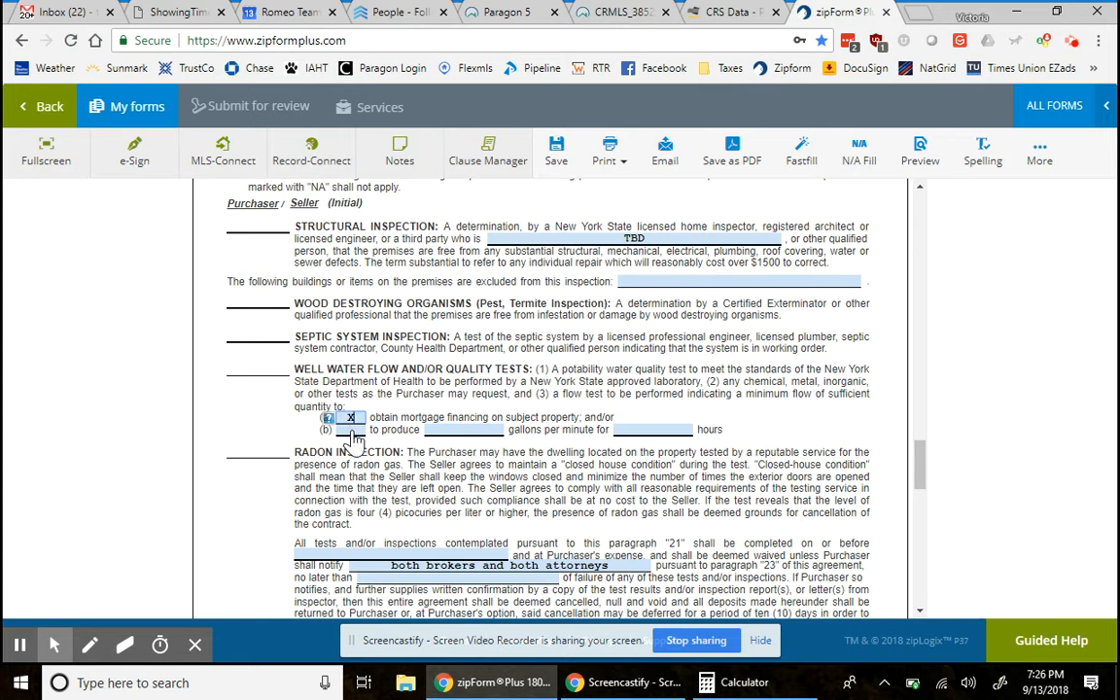
left_click(352, 419)
- Fill in 5 gallons and 2 hours, then clear both and revert to option (a)
left_click(476, 428)
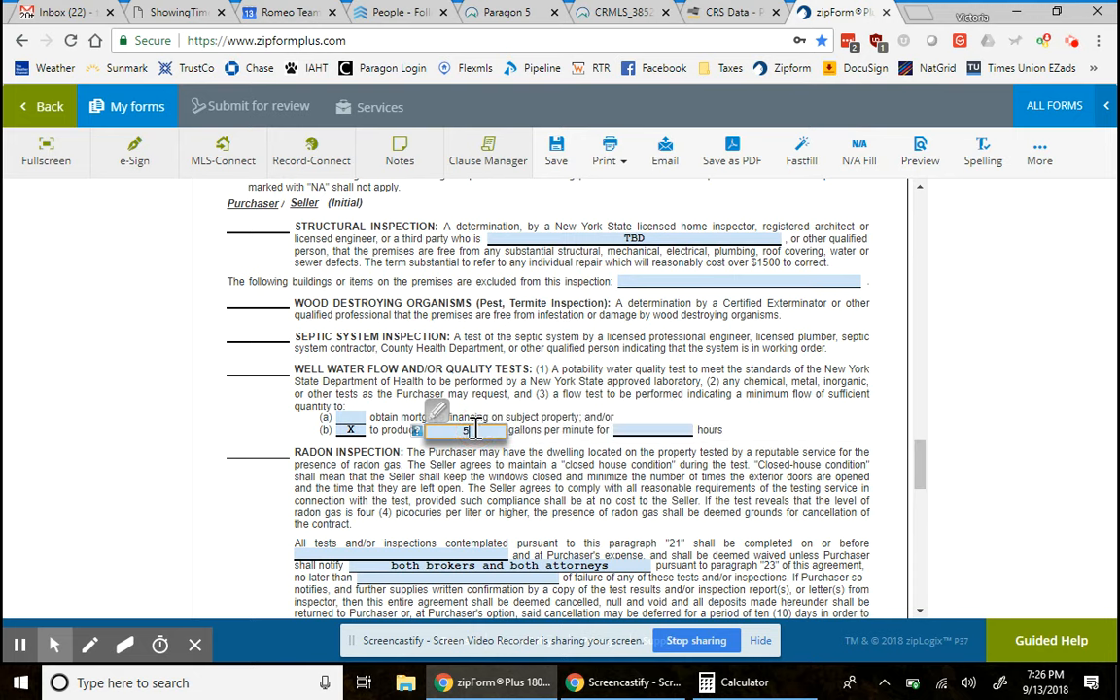
left_click(684, 429)
type("2")
left_click(817, 448)
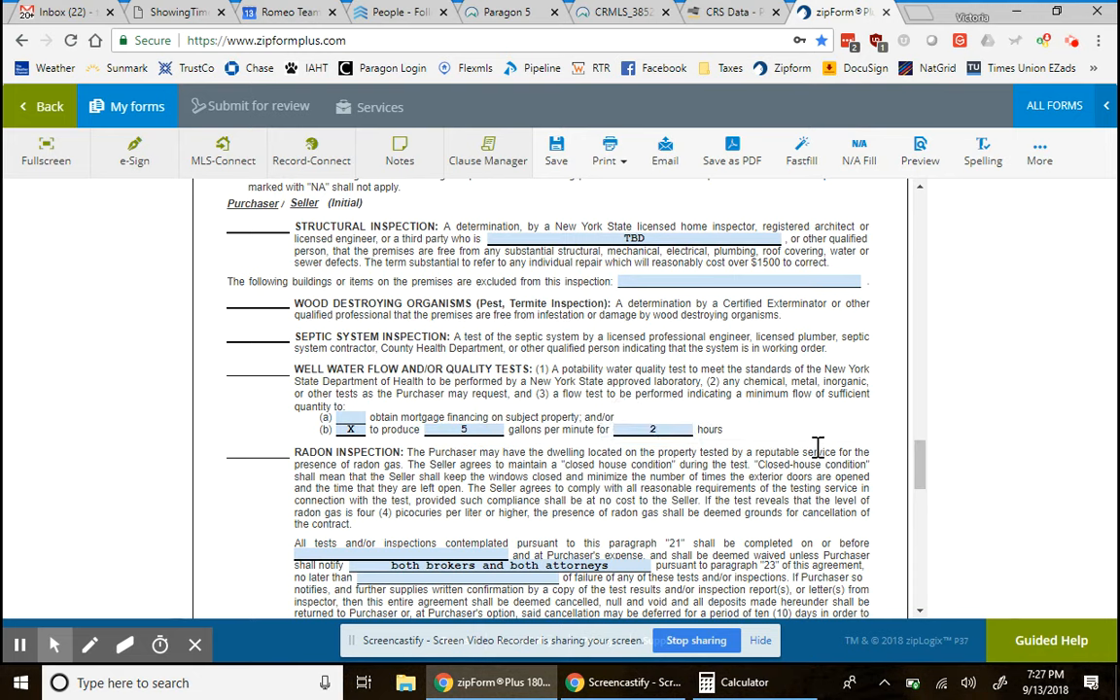
left_click(664, 430)
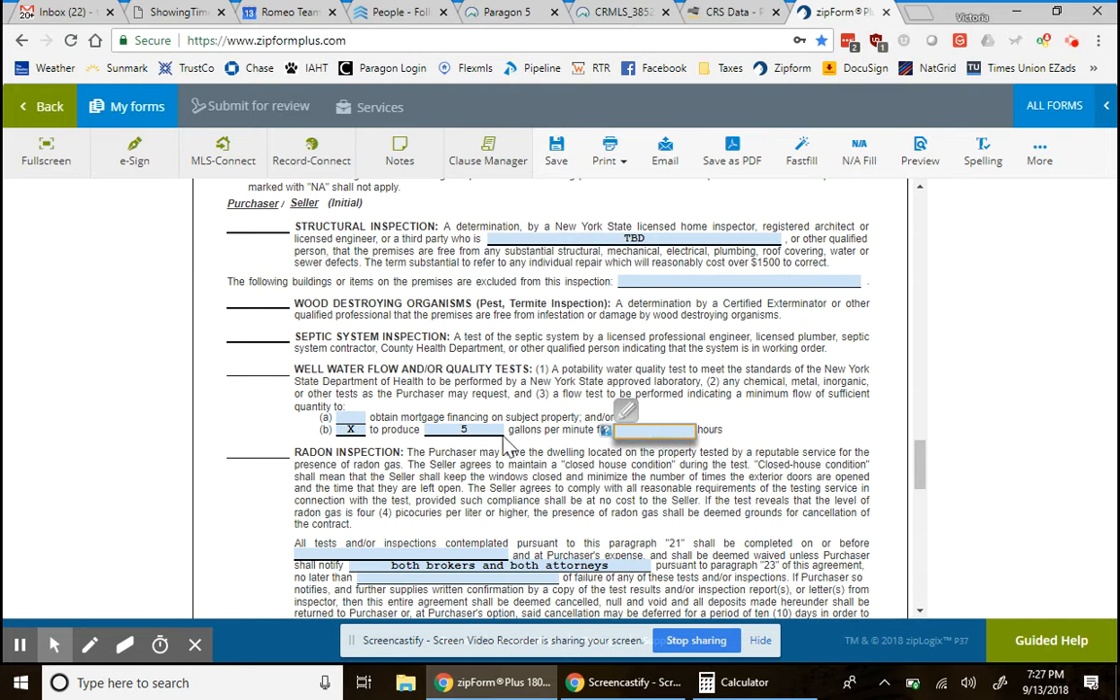
left_click(467, 430)
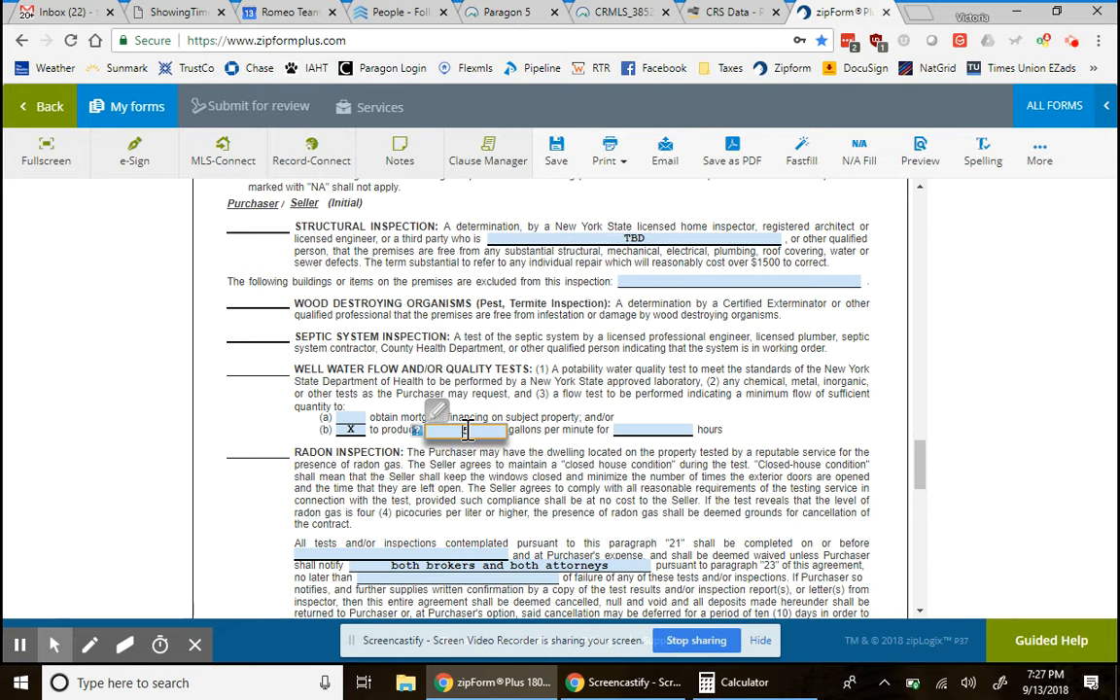
left_click(350, 428)
left_click(348, 418)
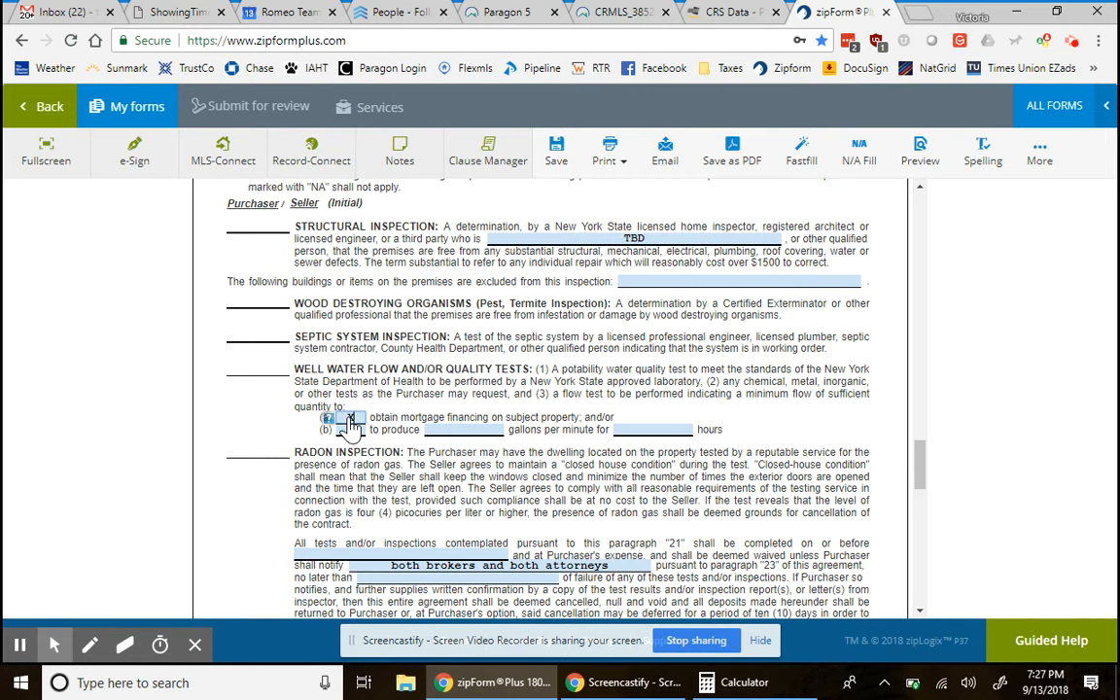
scroll(388, 527, "down", 2)
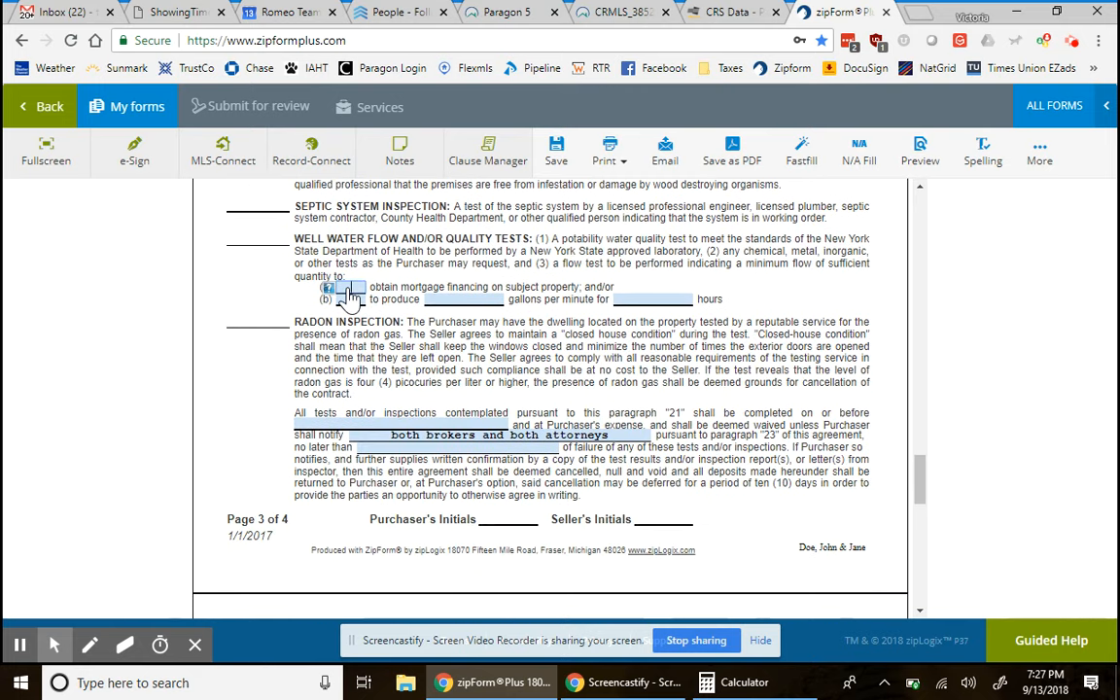
- Pick an inspection completion date of October 5, 2018 and a notification deadline of October 8, 2018
left_click(326, 425)
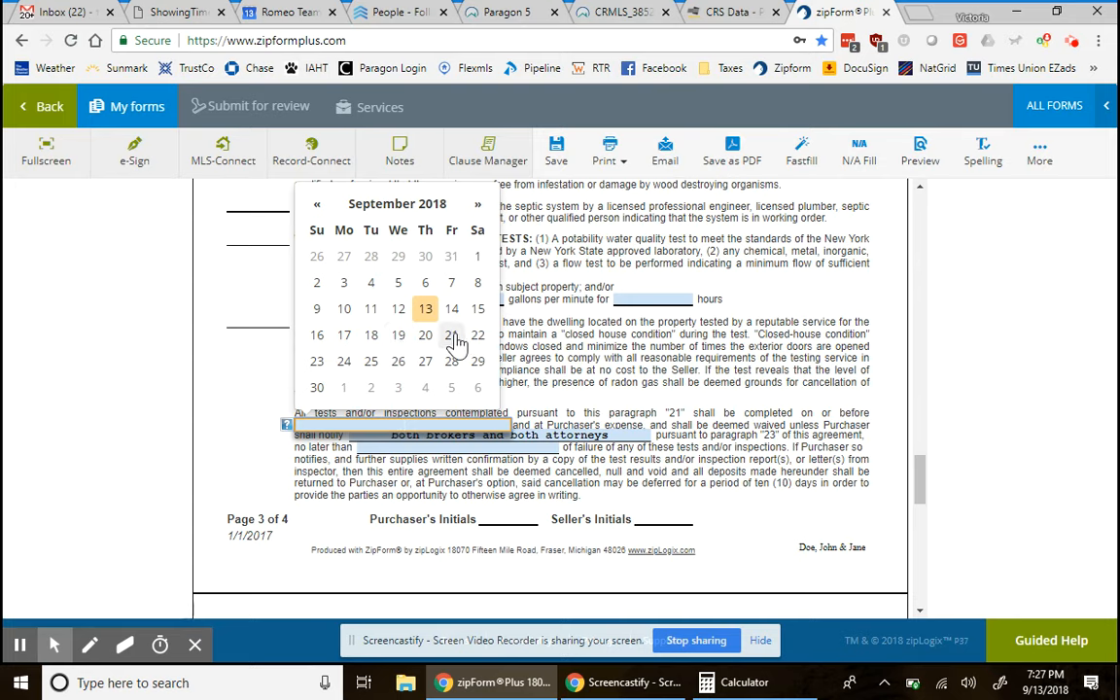
left_click(450, 389)
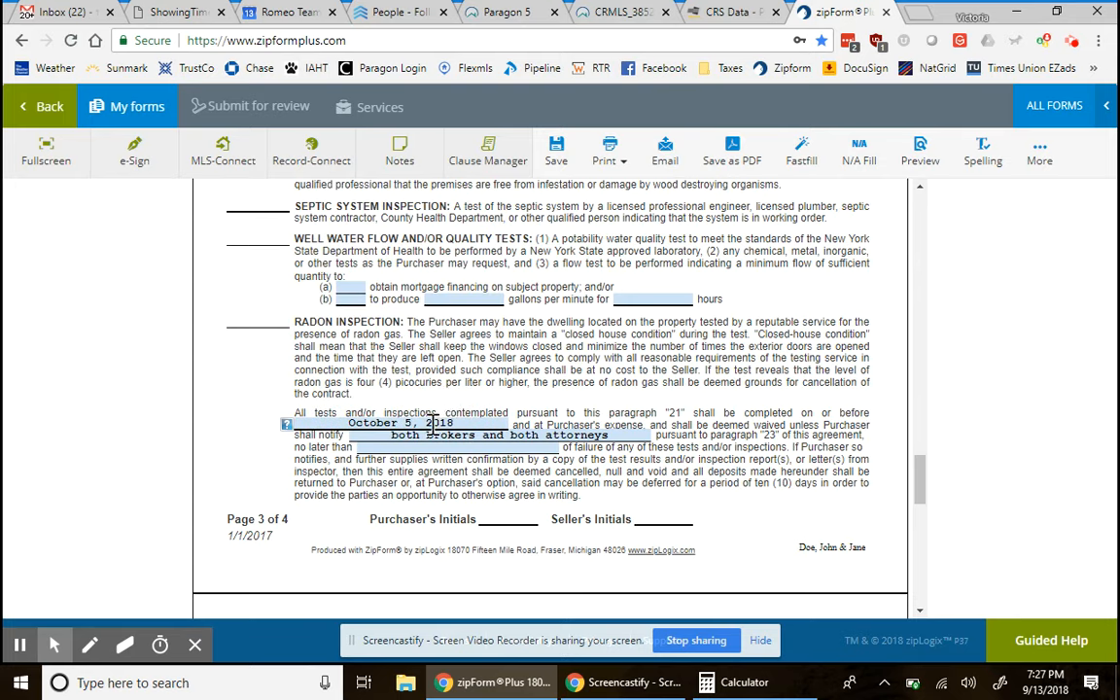
left_click(419, 424)
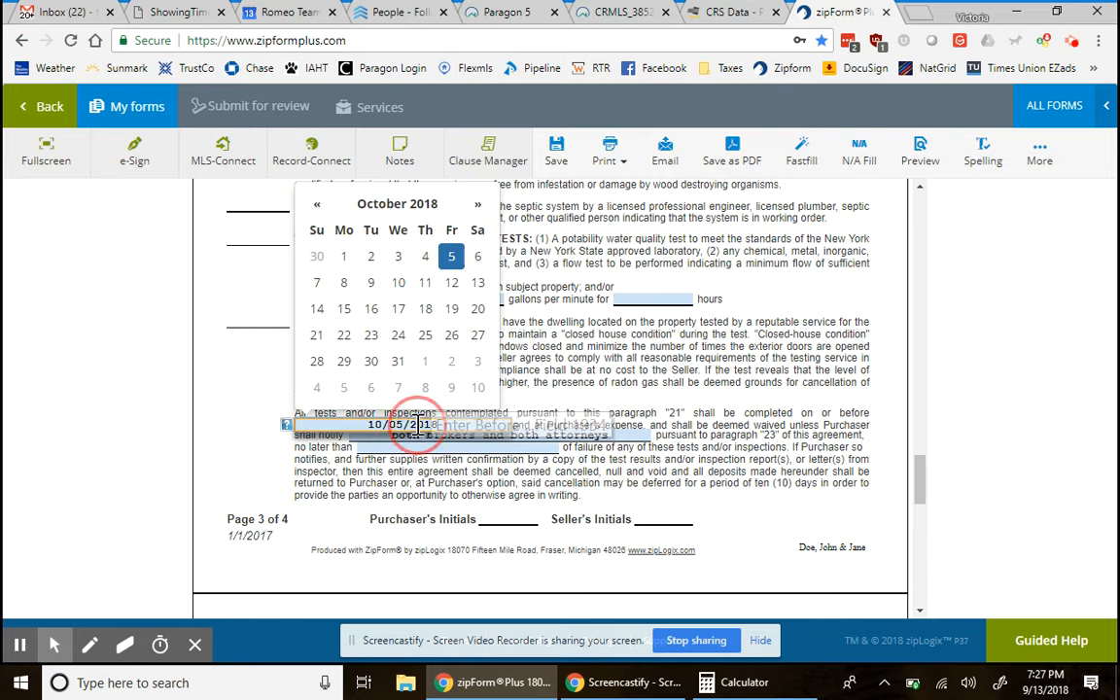
left_click(416, 448)
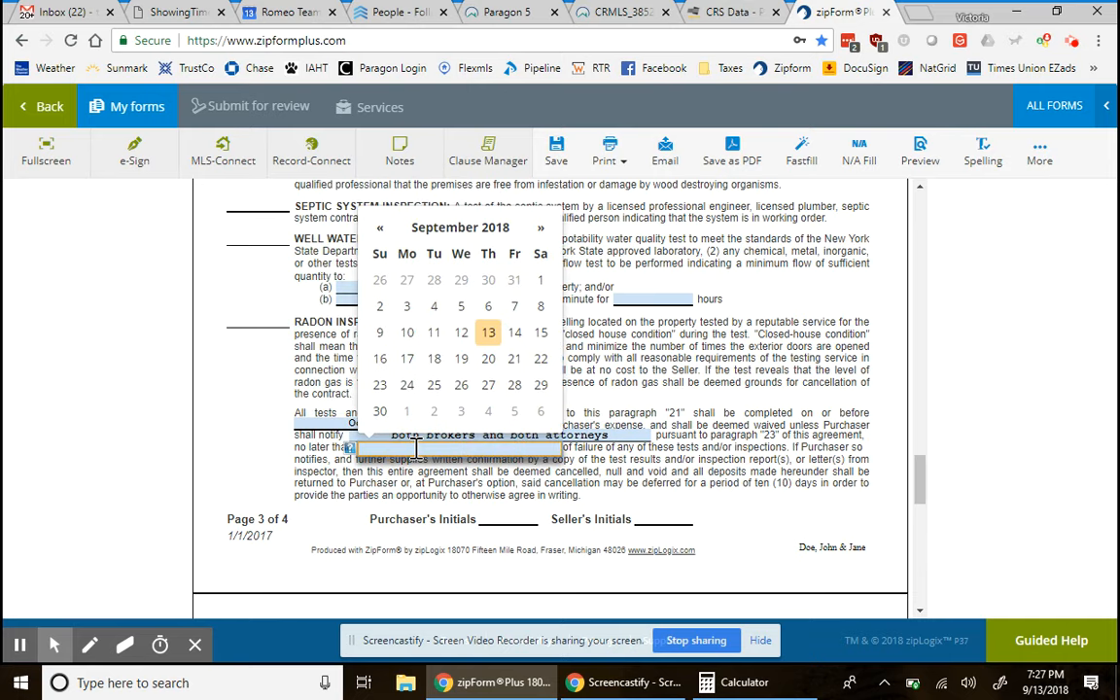
left_click(535, 228)
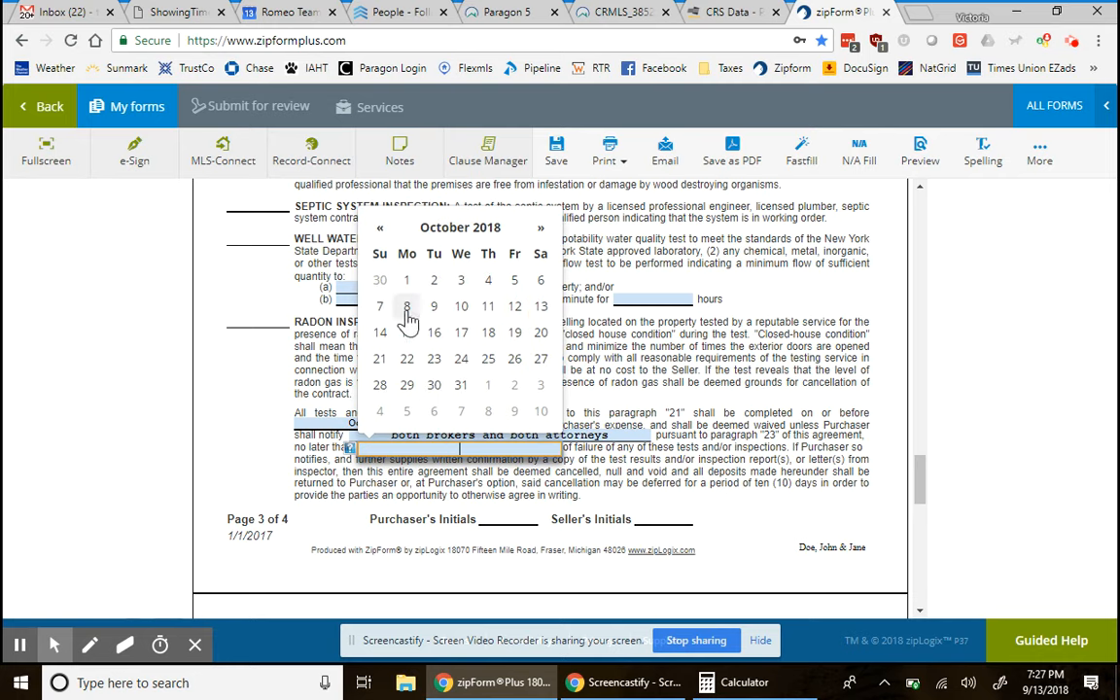
left_click(406, 310)
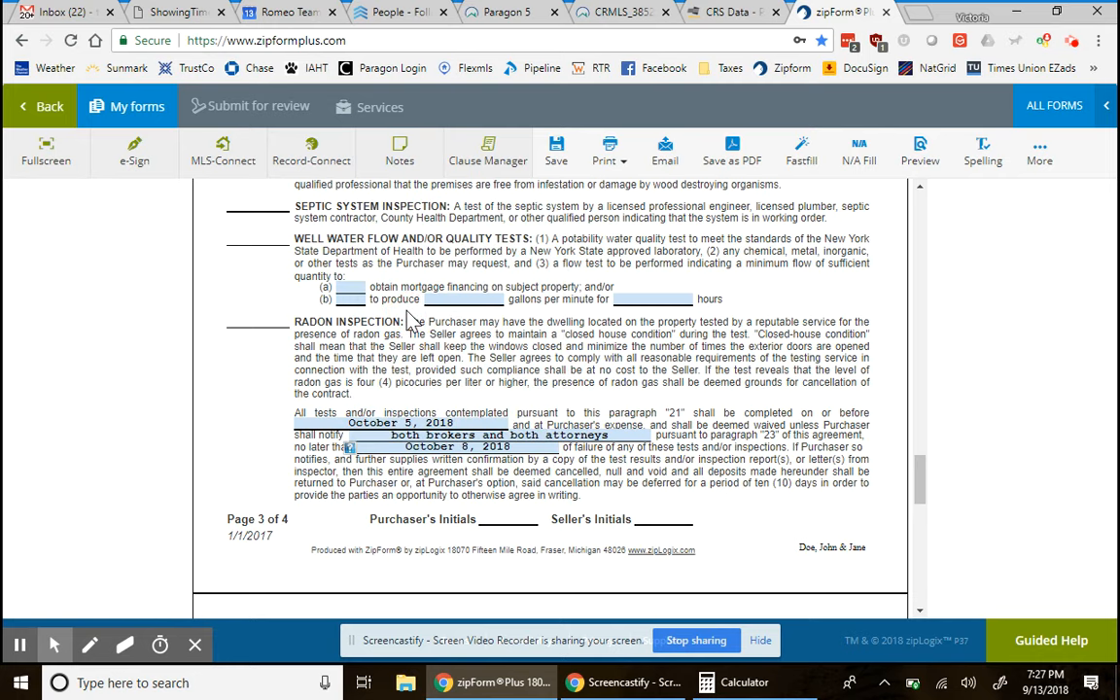
- Correct the completion date to October 3, 2018 and the notification deadline to October 5, 2018
left_click(360, 423)
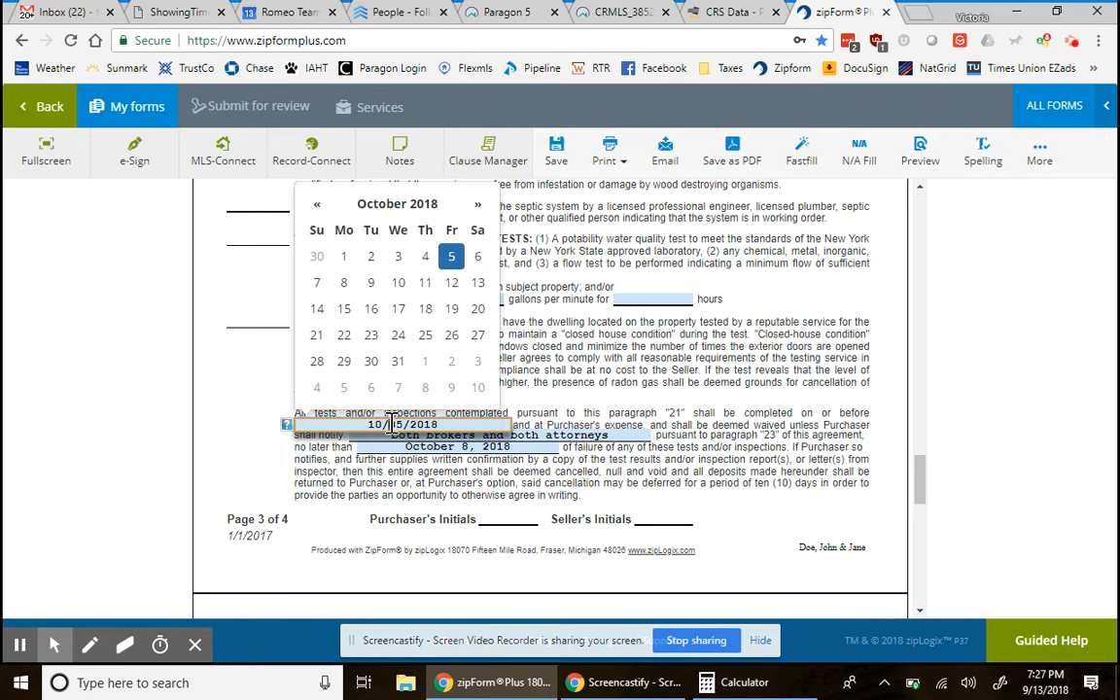
left_click(317, 205)
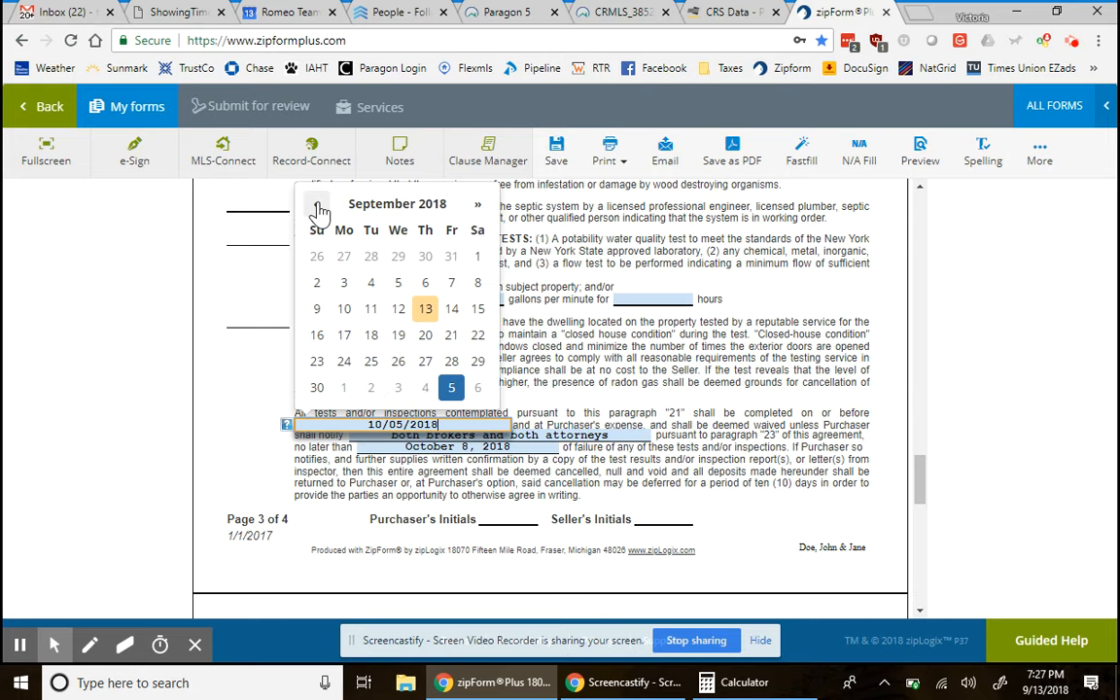
left_click(407, 392)
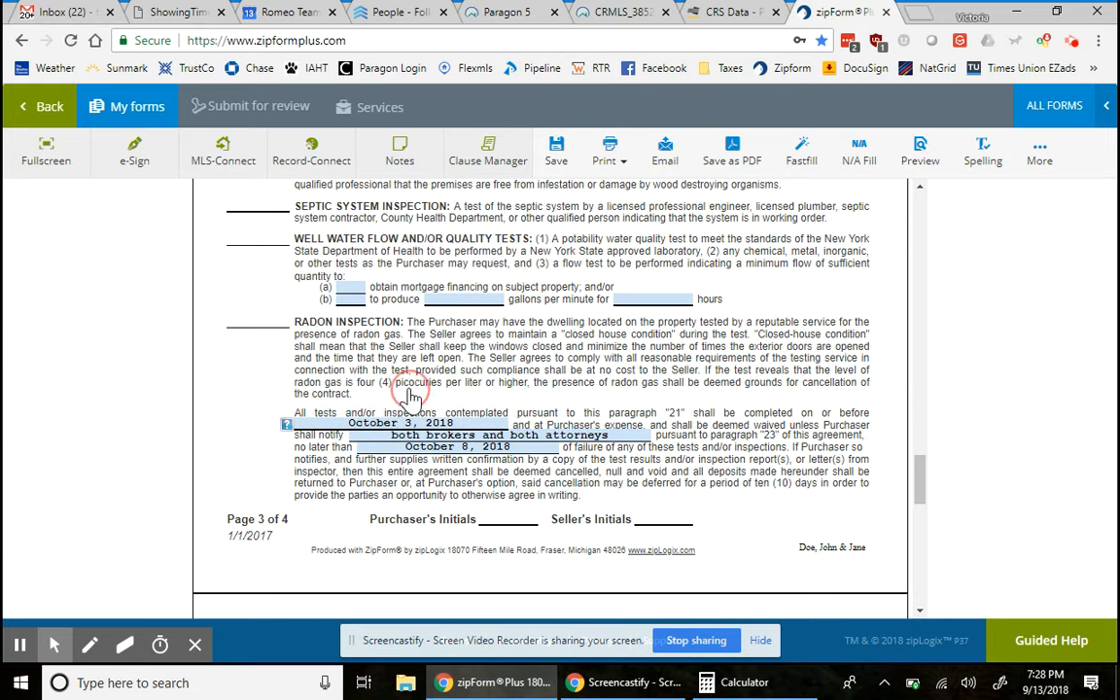
left_click(439, 448)
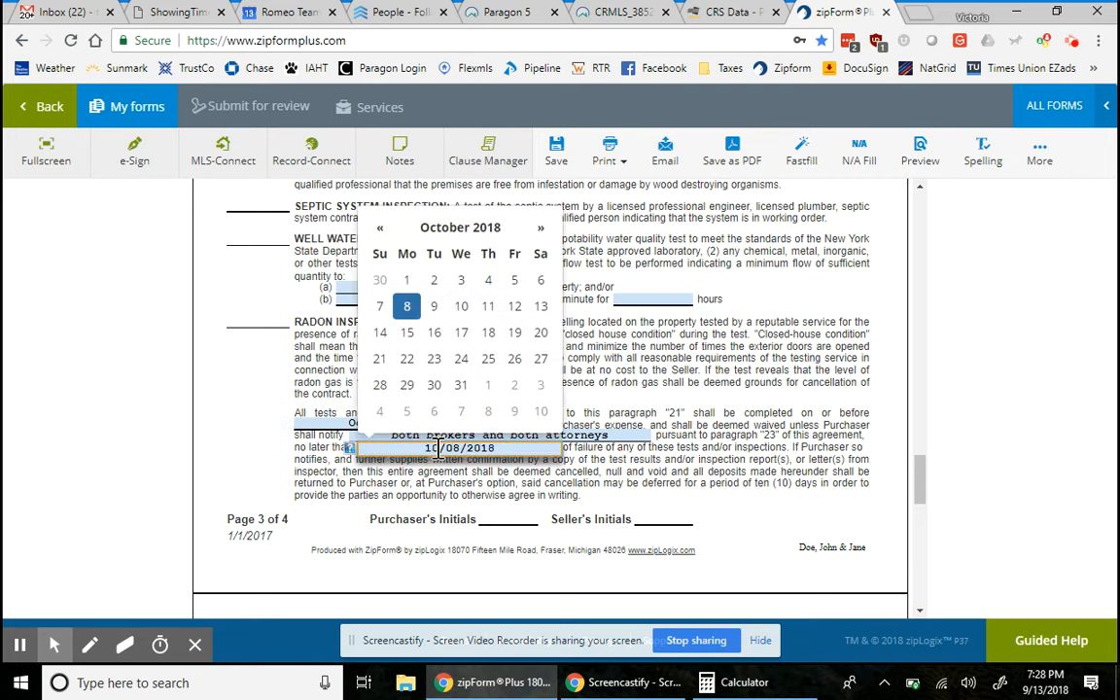
left_click(516, 282)
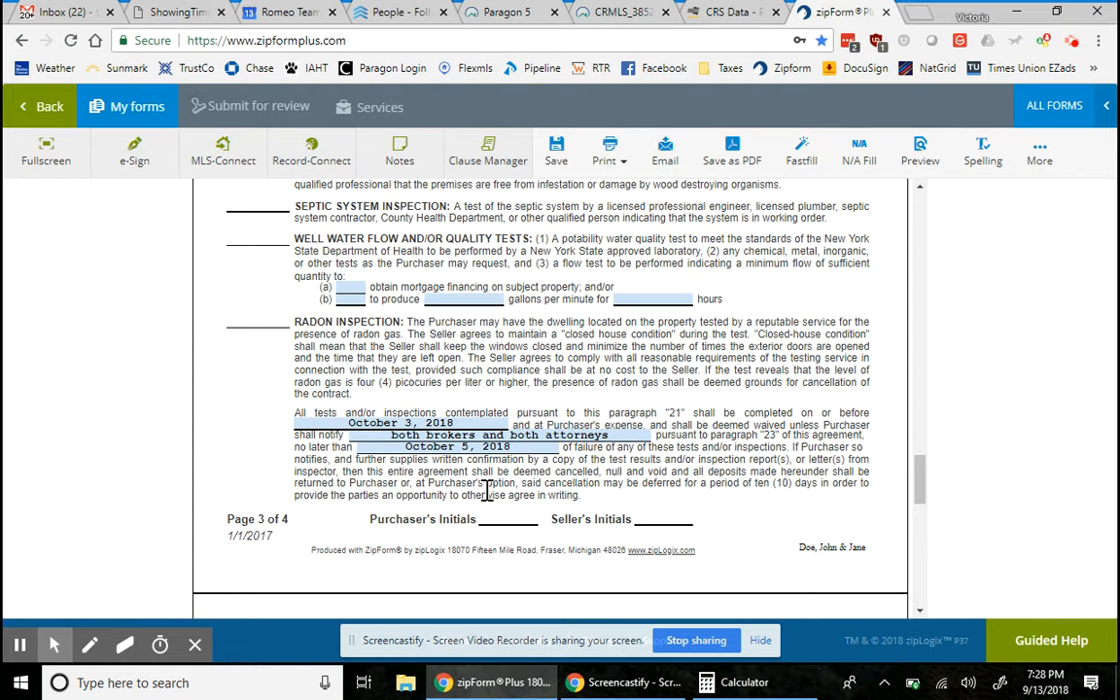
- Enter Property Condition Disc. as addendum B in clause 22's addenda list
scroll(486, 486, "down", 3)
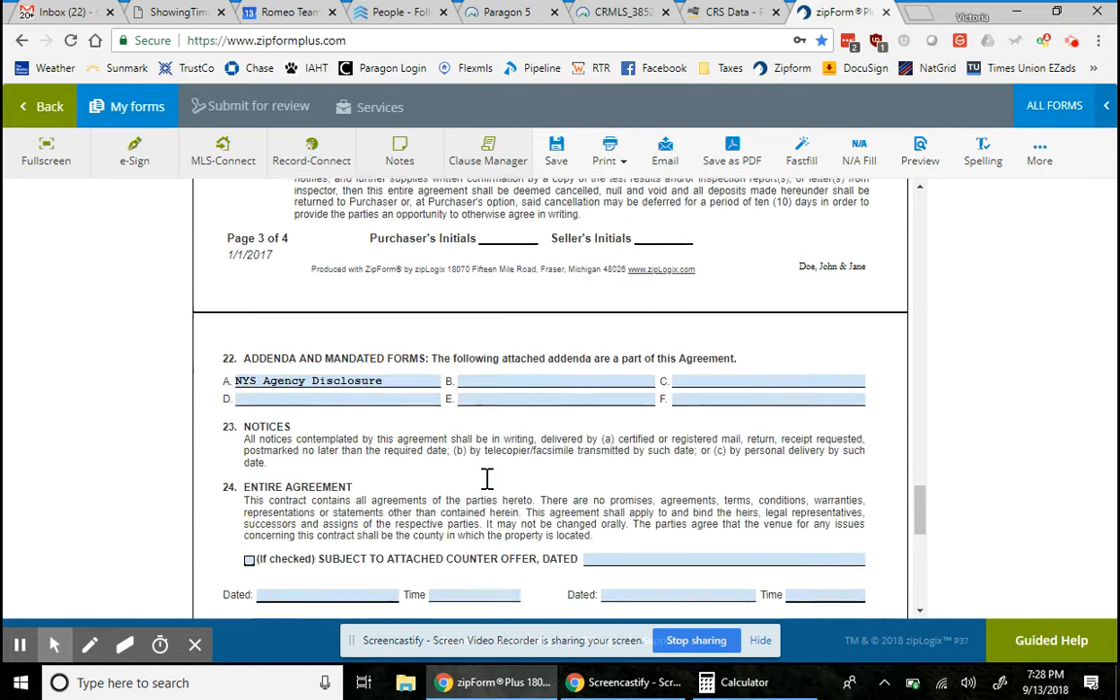
scroll(486, 479, "down", 1)
scroll(486, 481, "up", 3)
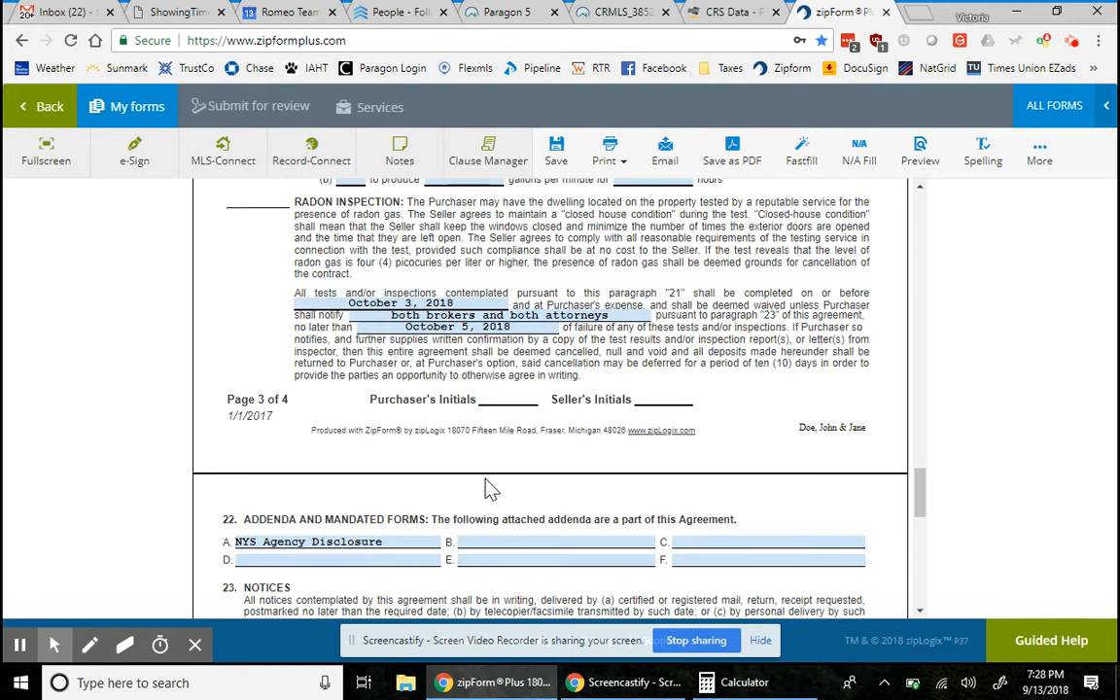
scroll(491, 488, "up", 3)
scroll(491, 488, "down", 4)
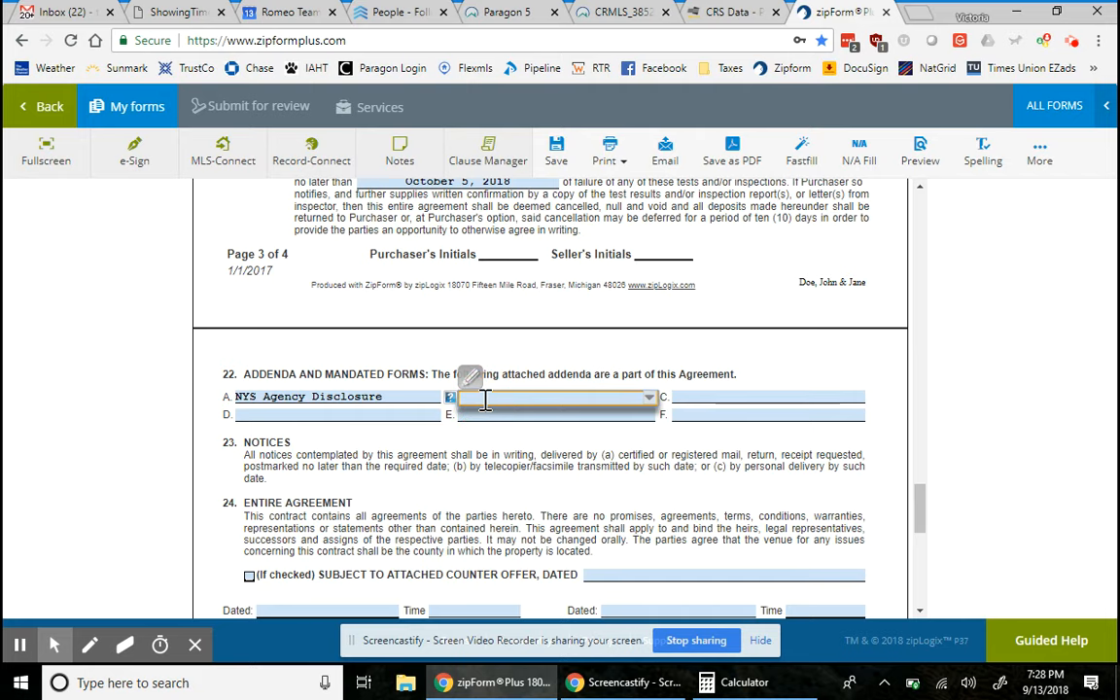
scroll(466, 517, "down", 3)
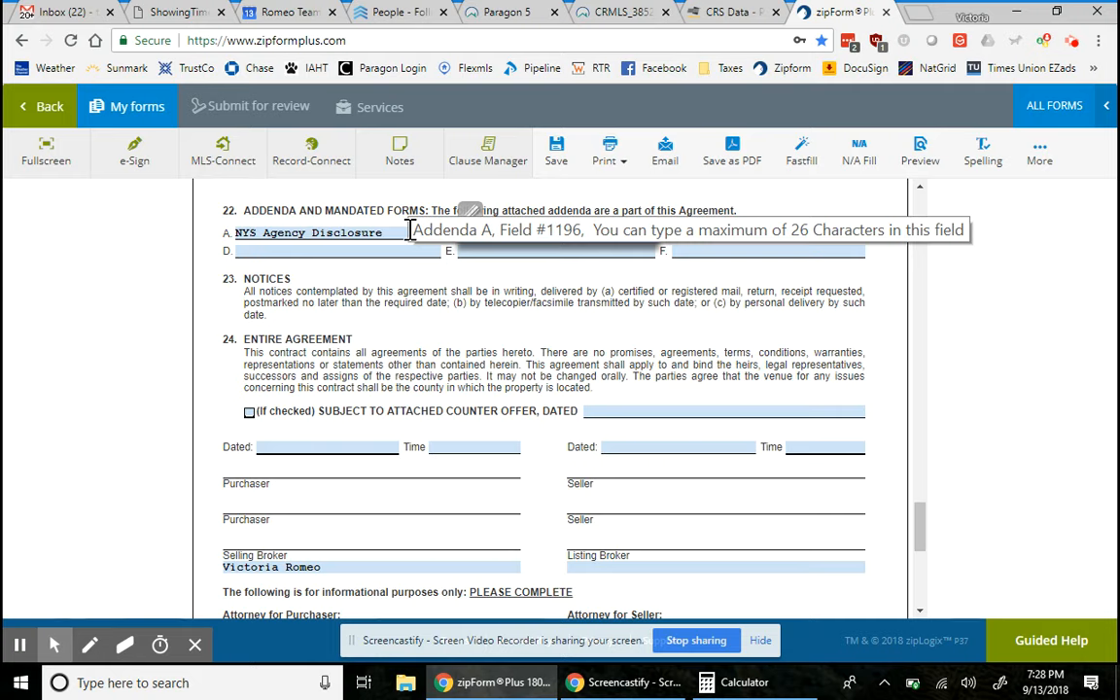
key("Tab")
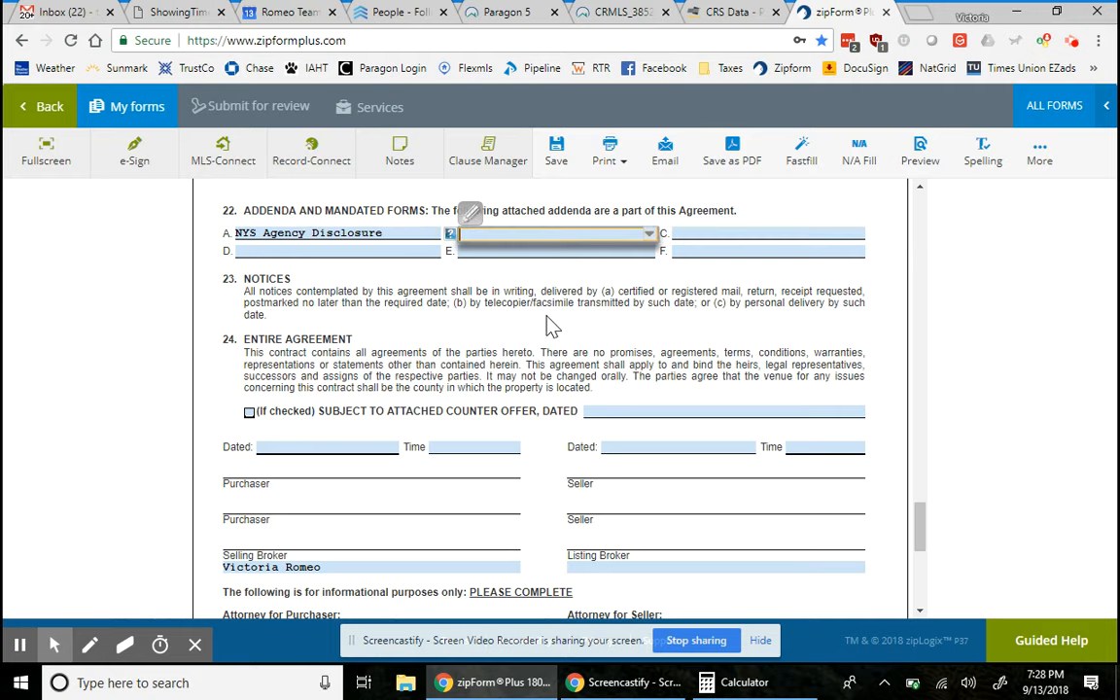
key("alt+Down")
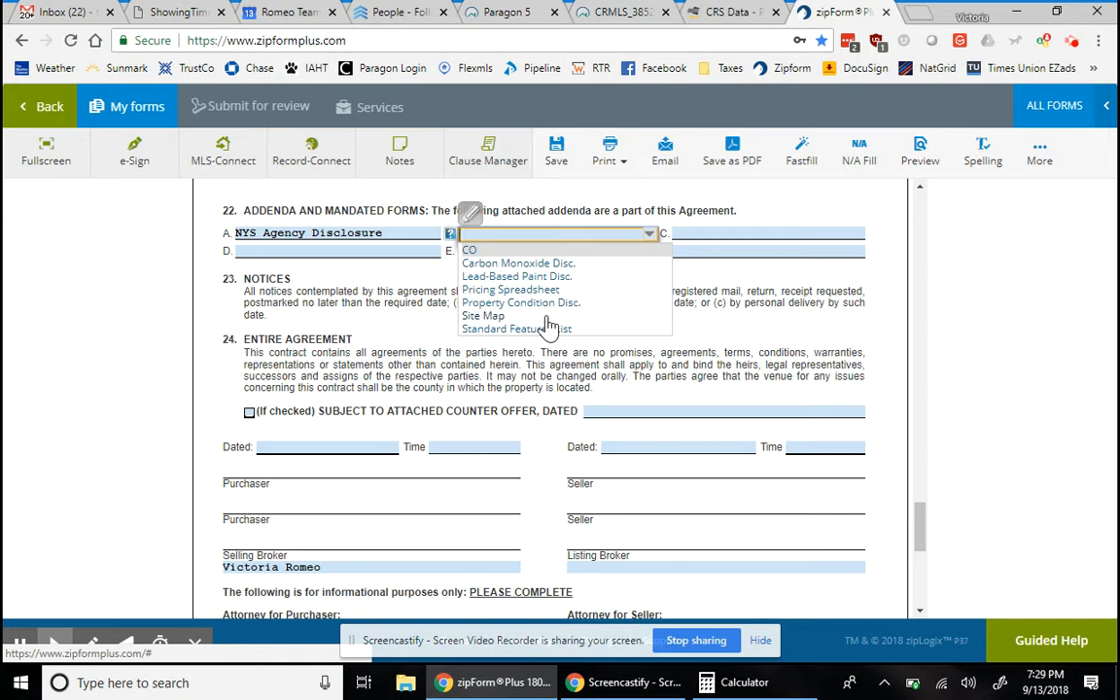
type("Property Conditio")
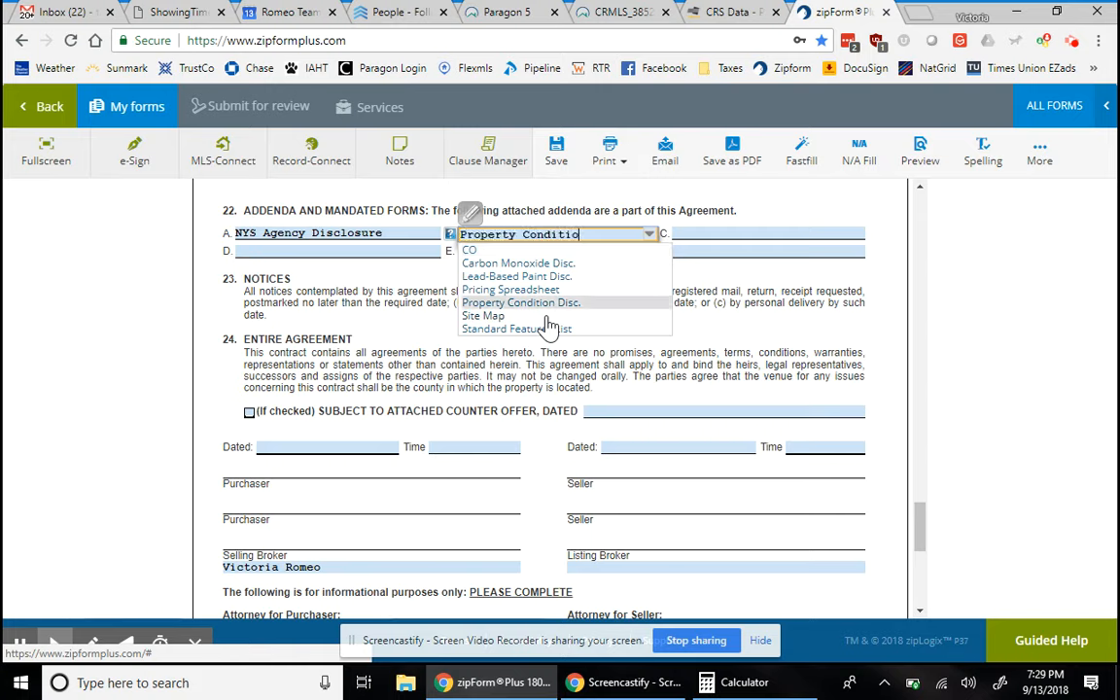
type("n Disc.")
left_click(708, 324)
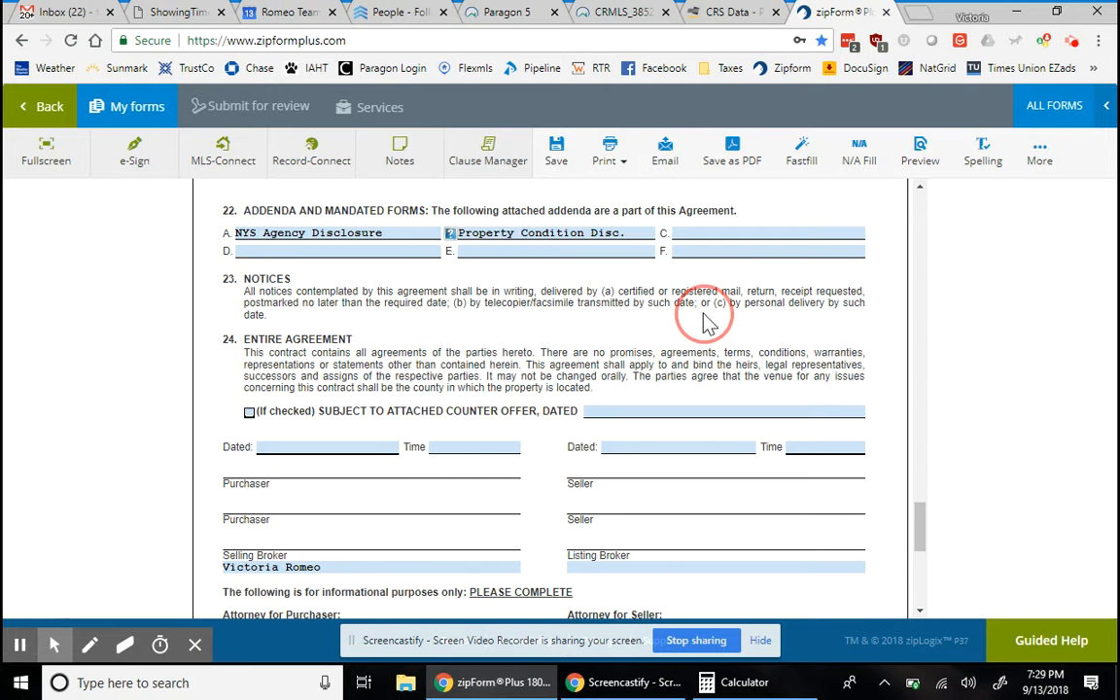
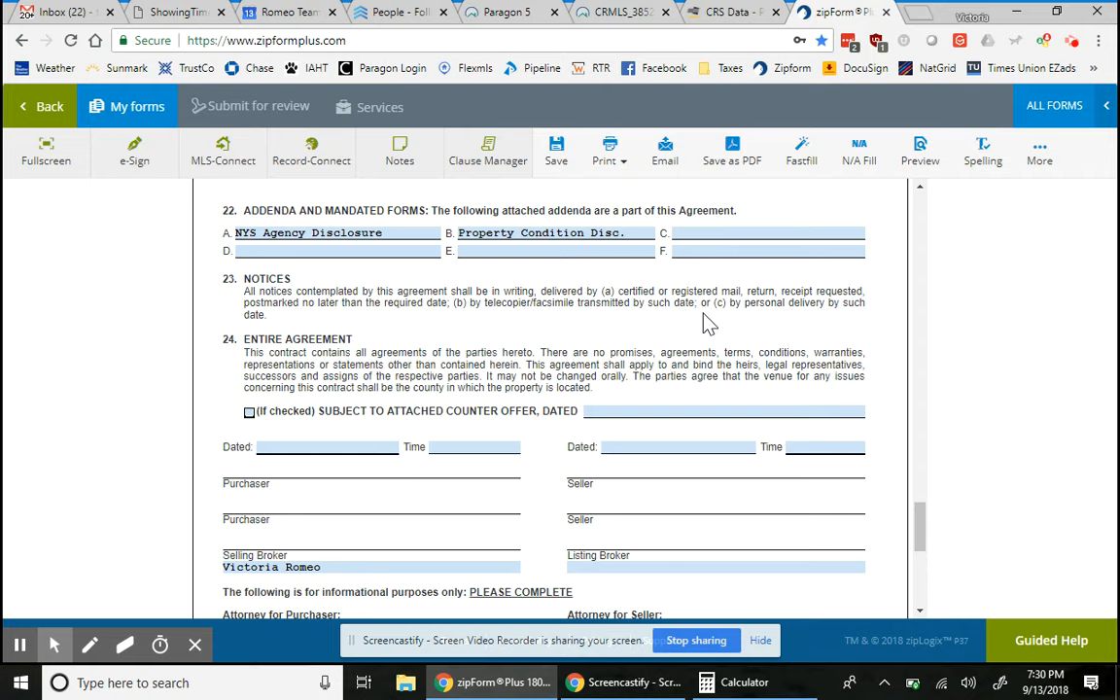
- Enter Lead-Based Paint Disc. as addendum C and CO Monoxide Disc. as addendum D
left_click(723, 229)
type("Lead")
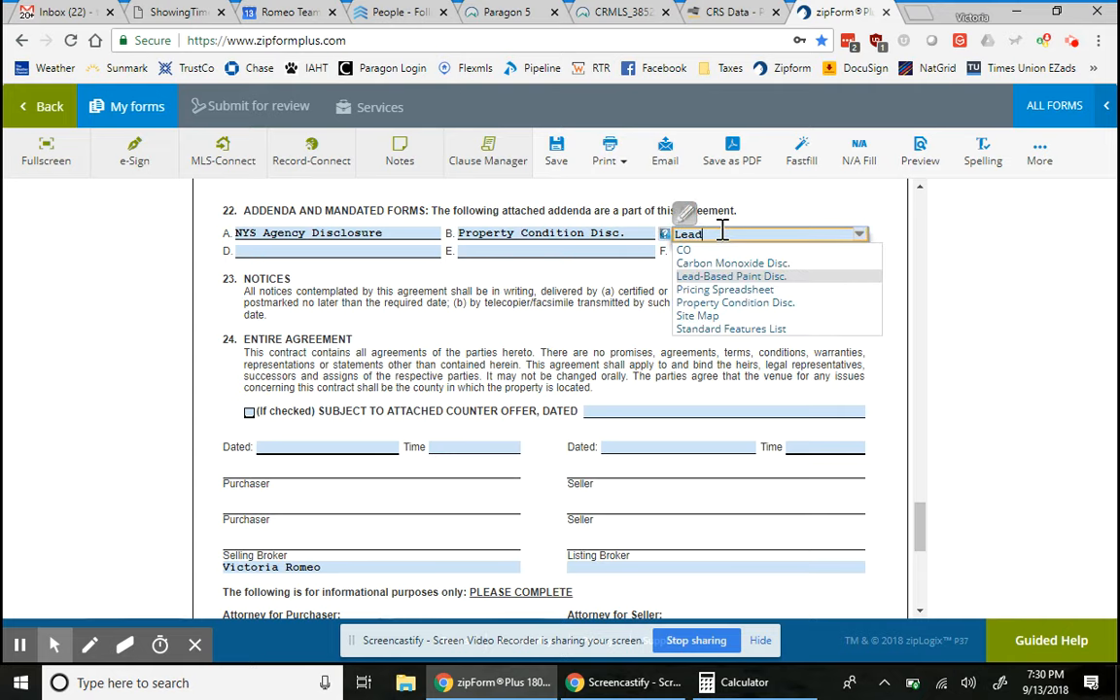
type("-Based Paint Disc.")
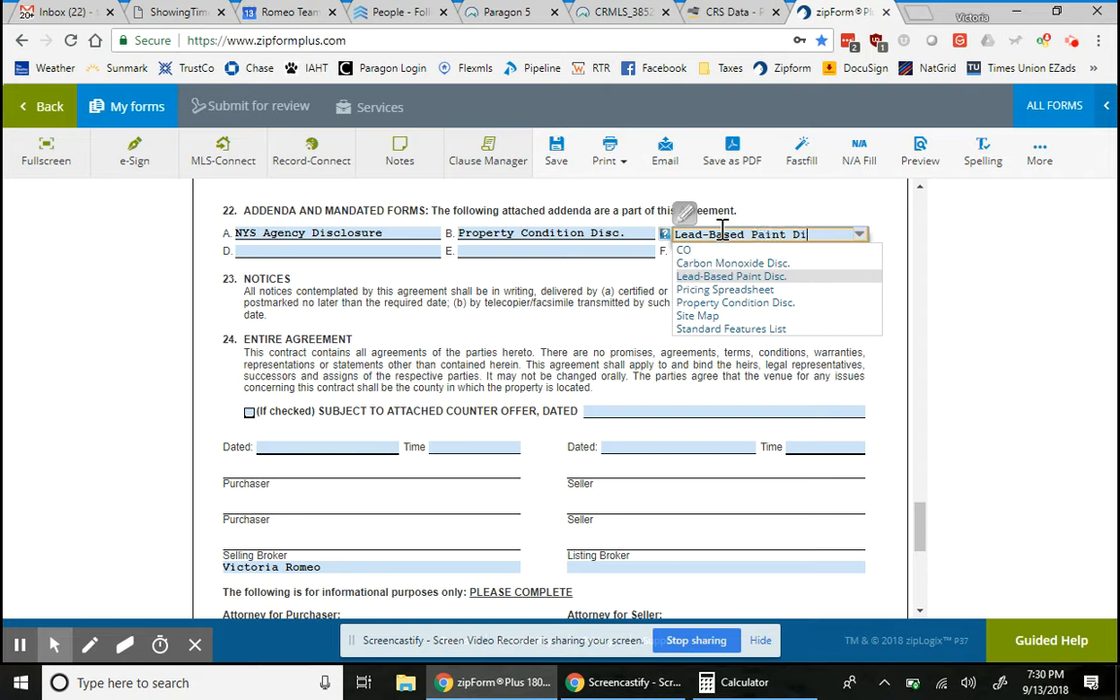
left_click(371, 250)
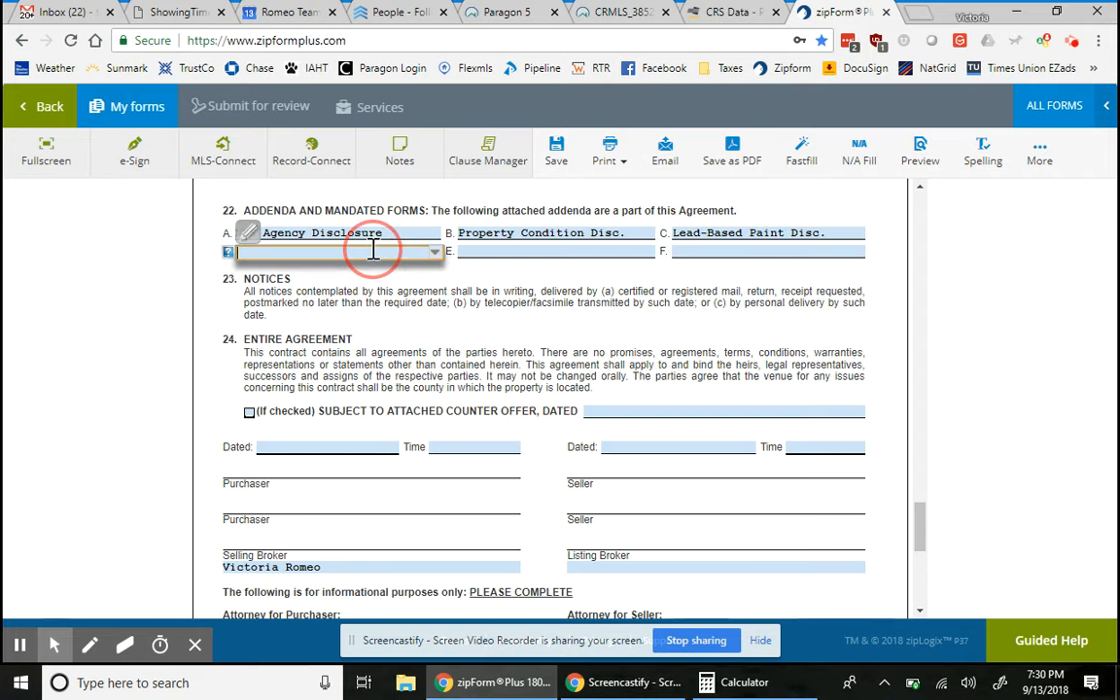
type("CO Mon")
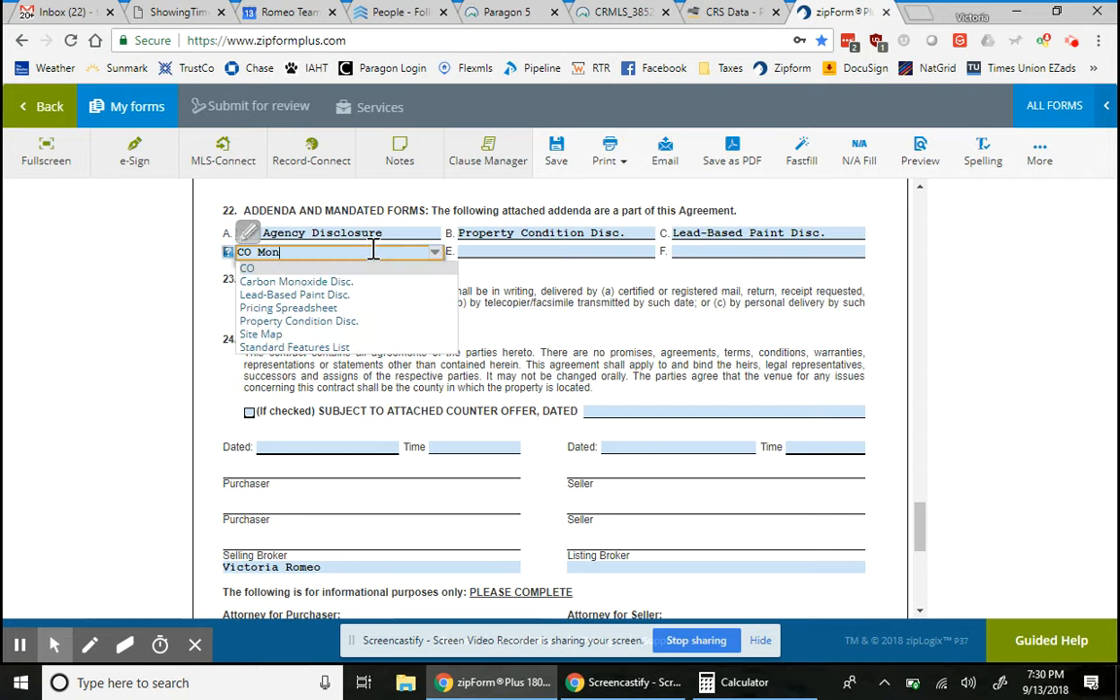
type("oxide Disc.")
- Try Affiliate Company Disc., then FHA Disclosure in addendum E, erasing each
left_click(490, 251)
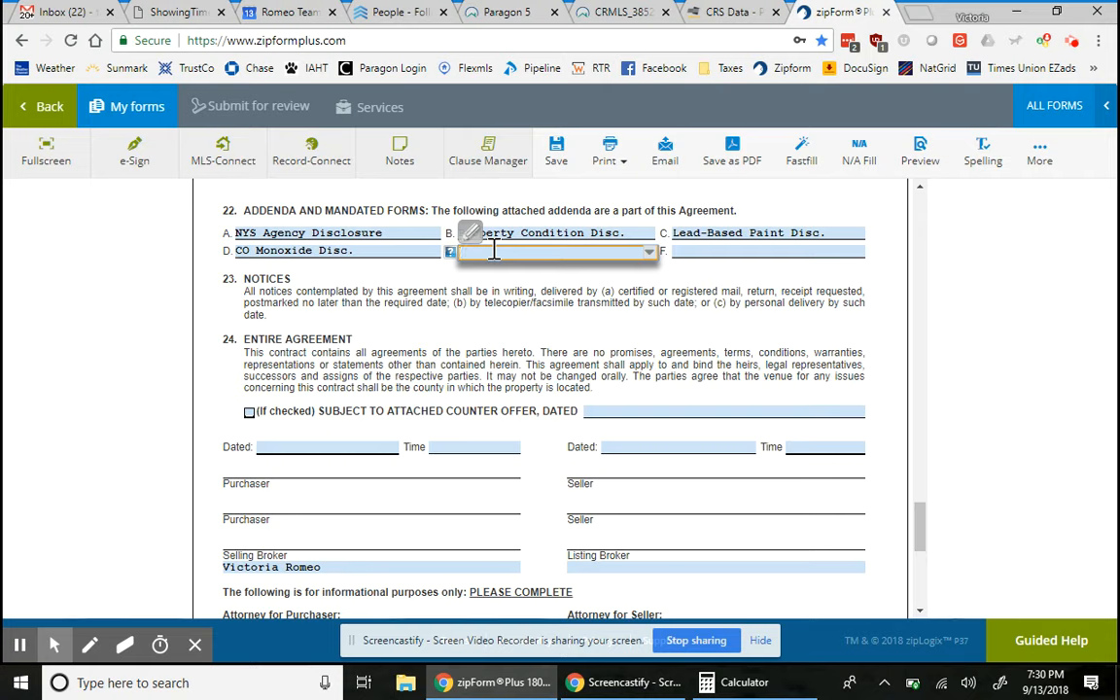
type("Affiliate Company Disc.")
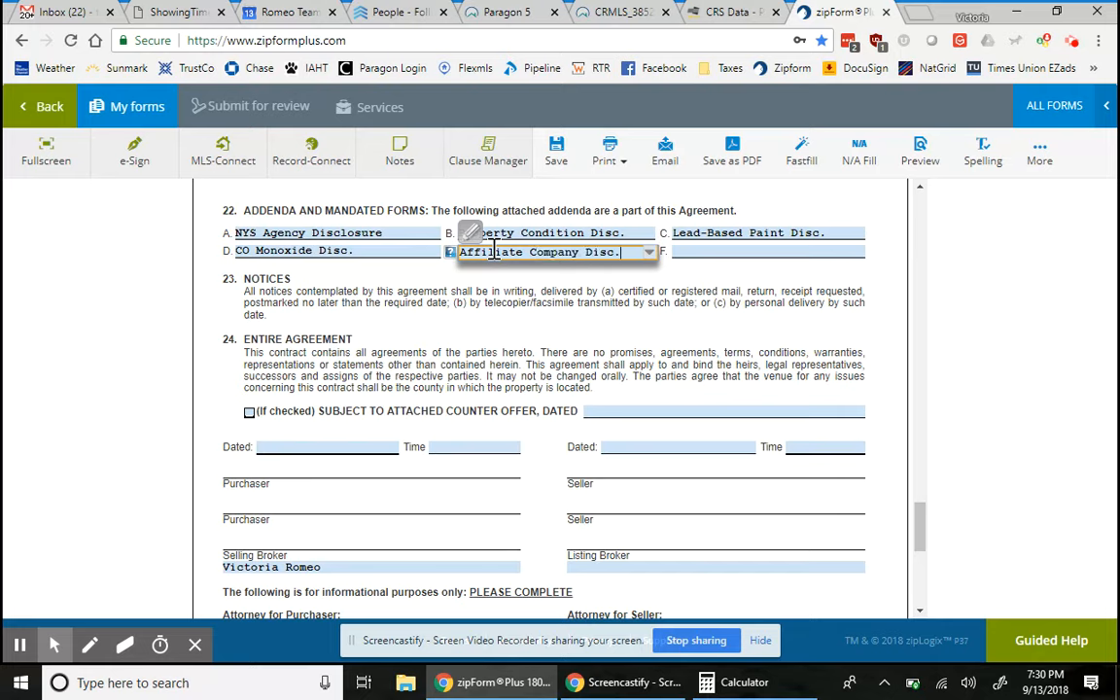
key("BackSpace")
key("BackSpace")
key("BackSpace")
key("BackSpace")
key("BackSpace")
key("BackSpace")
key("BackSpace")
key("BackSpace")
key("BackSpace")
key("BackSpace")
key("BackSpace")
key("BackSpace")
key("BackSpace")
key("BackSpace")
key("BackSpace")
key("BackSpace")
key("BackSpace")
key("BackSpace")
key("BackSpace")
key("BackSpace")
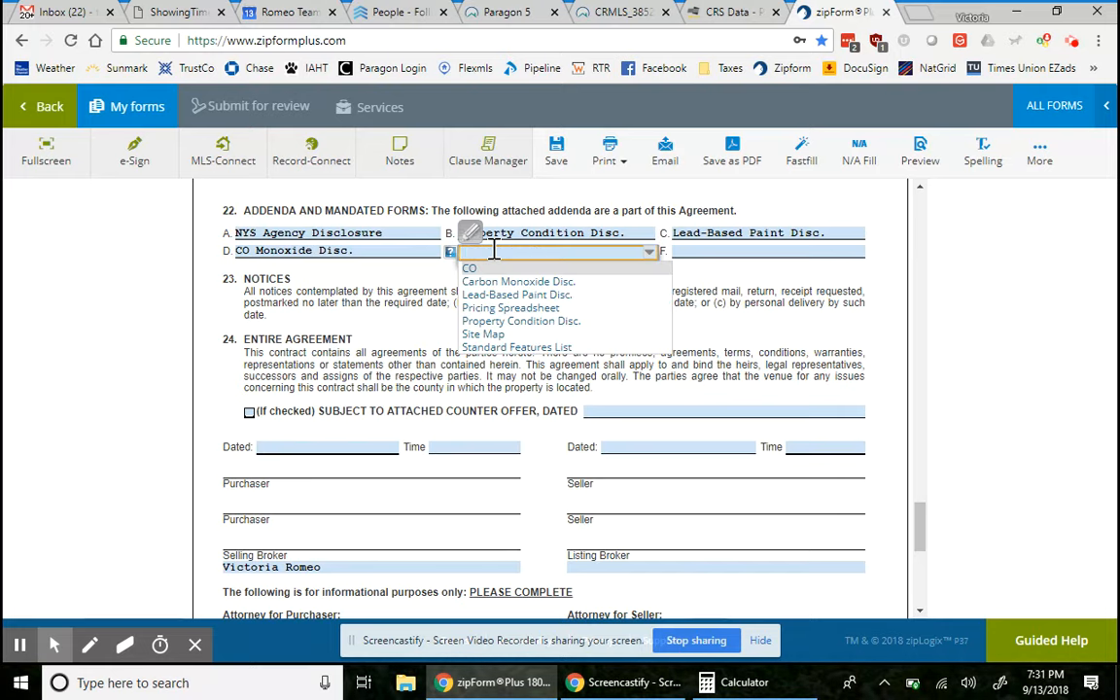
type("FHA Disclosure")
key("BackSpace")
key("BackSpace")
key("BackSpace")
key("BackSpace")
key("BackSpace")
key("BackSpace")
key("BackSpace")
key("BackSpace")
key("BackSpace")
key("BackSpace")
key("BackSpace")
key("BackSpace")
key("BackSpace")
key("BackSpace")
type("C")
key("BackSpace")
- Try VA Disclosure, then Short Sale Addendum in addendum E, and finally clear the field
type("VA Disclosure")
key("BackSpace")
key("BackSpace")
key("BackSpace")
key("BackSpace")
key("BackSpace")
key("BackSpace")
key("BackSpace")
key("BackSpace")
key("BackSpace")
key("BackSpace")
key("BackSpace")
key("BackSpace")
key("BackSpace")
type("Short Sale ")
type("Addendum")
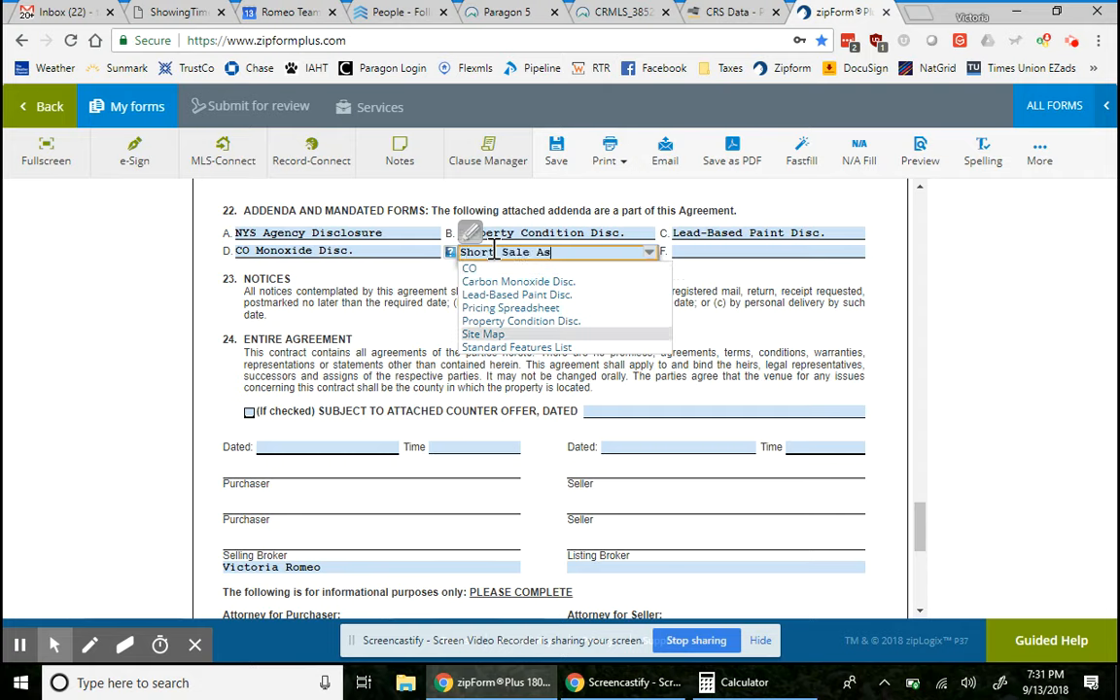
left_click(824, 314)
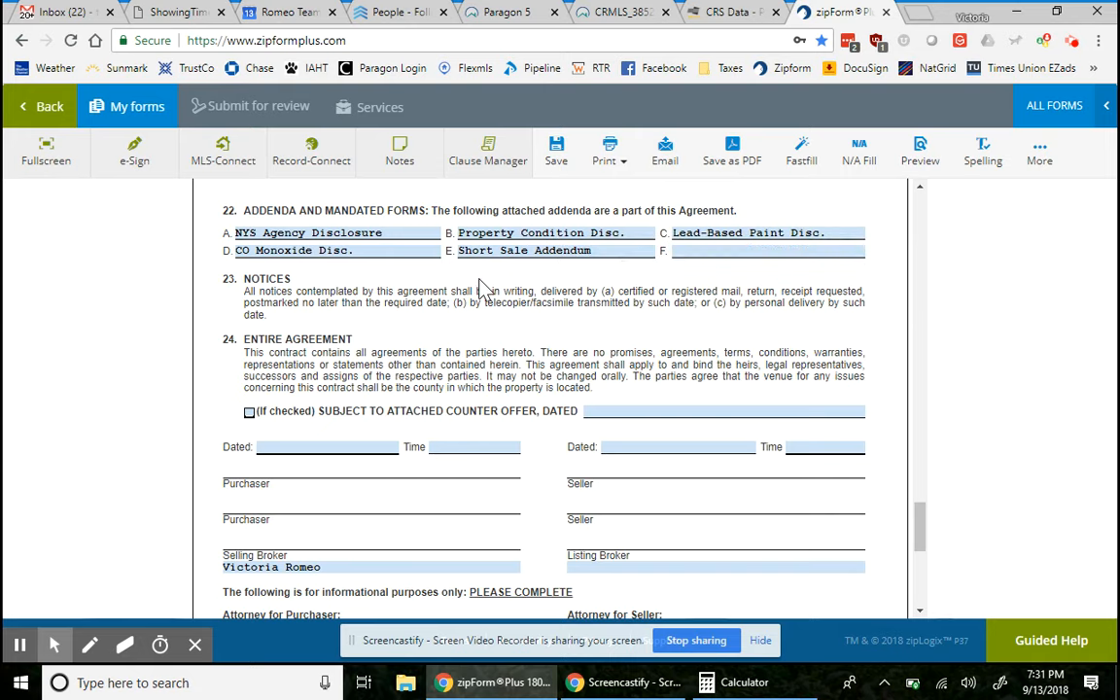
double_click(609, 253)
key("BackSpace")
key("BackSpace")
key("BackSpace")
key("BackSpace")
key("BackSpace")
key("BackSpace")
key("BackSpace")
key("BackSpace")
key("BackSpace")
key("BackSpace")
key("BackSpace")
key("BackSpace")
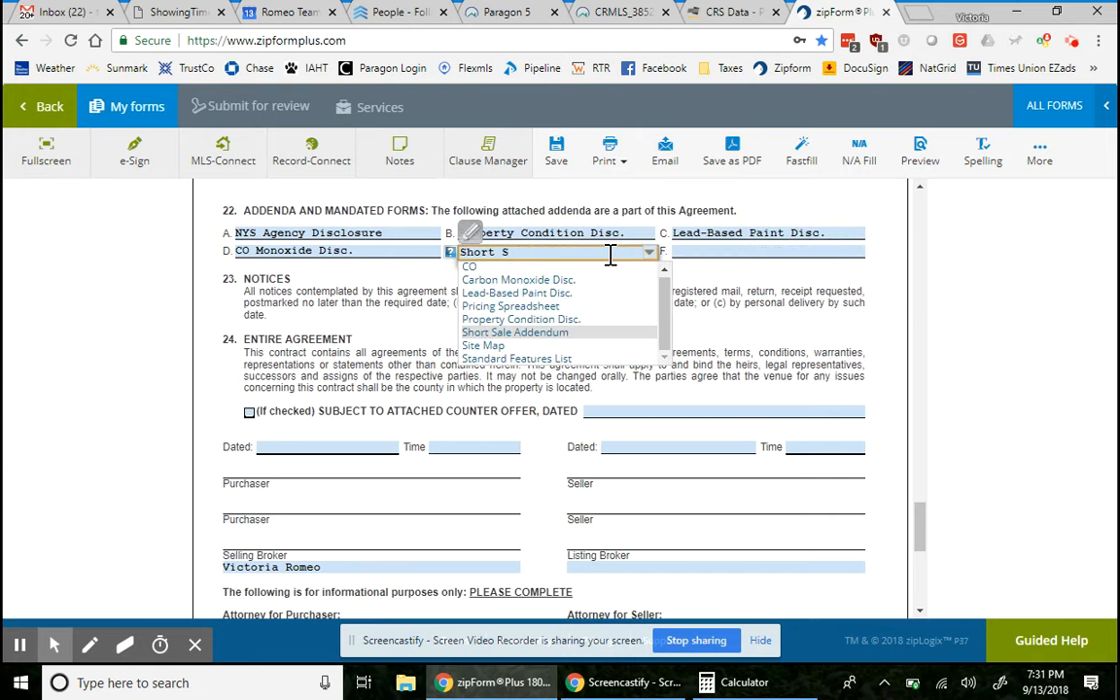
left_click(723, 319)
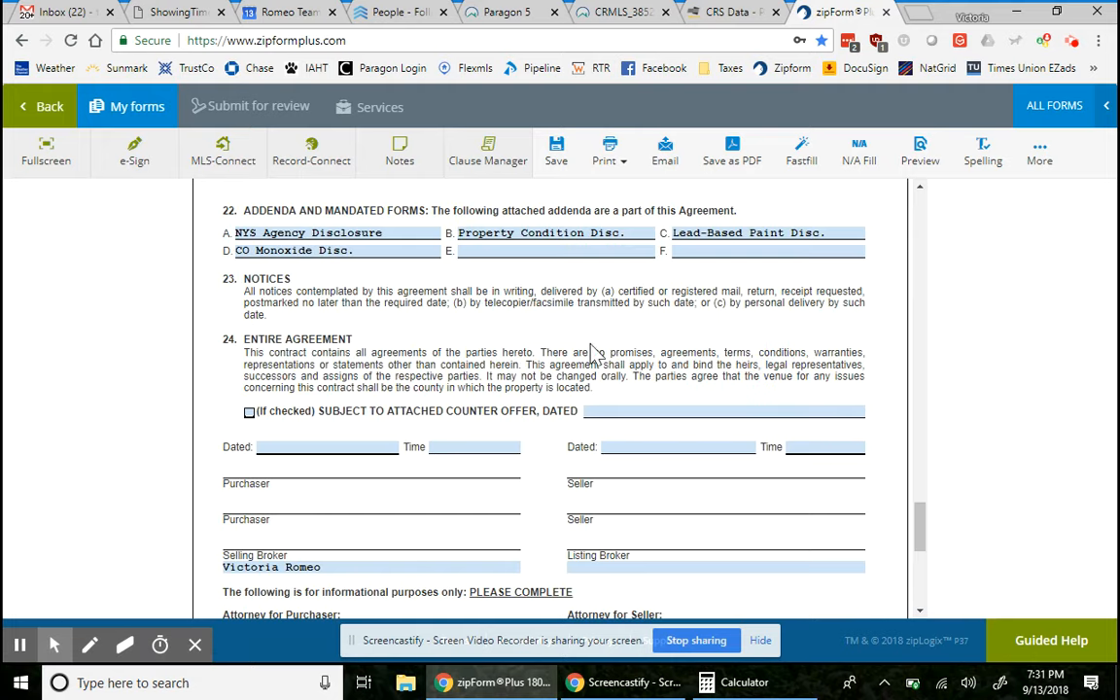
- Replace the Selling Broker with the new broker's name
scroll(428, 432, "down", 2)
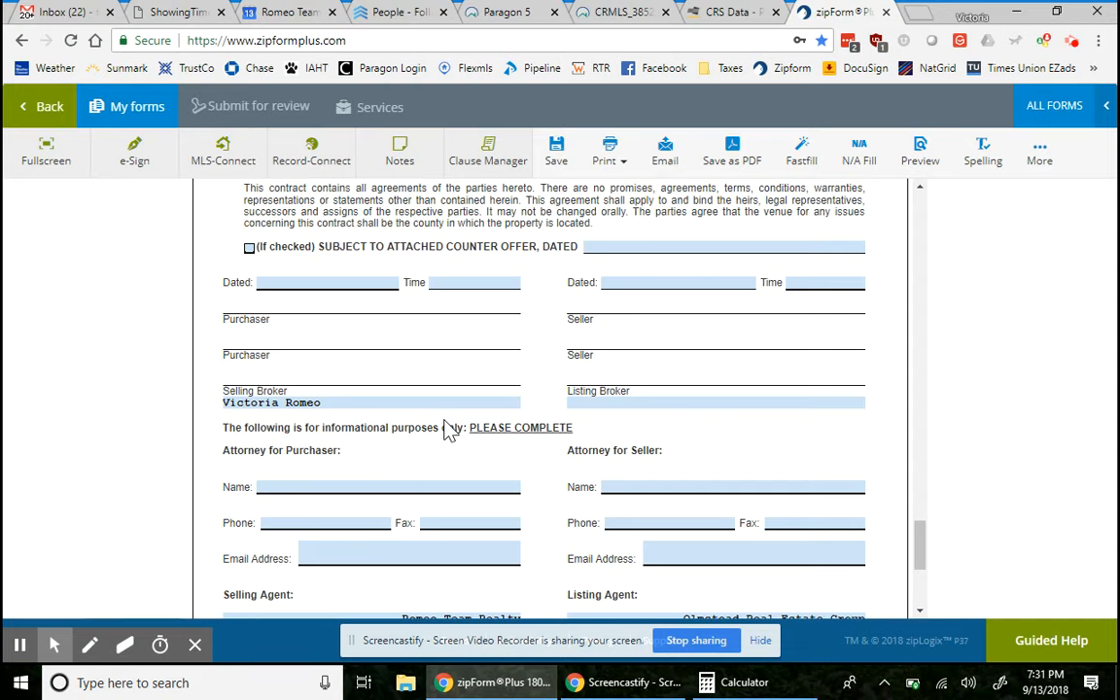
scroll(447, 431, "down", 3)
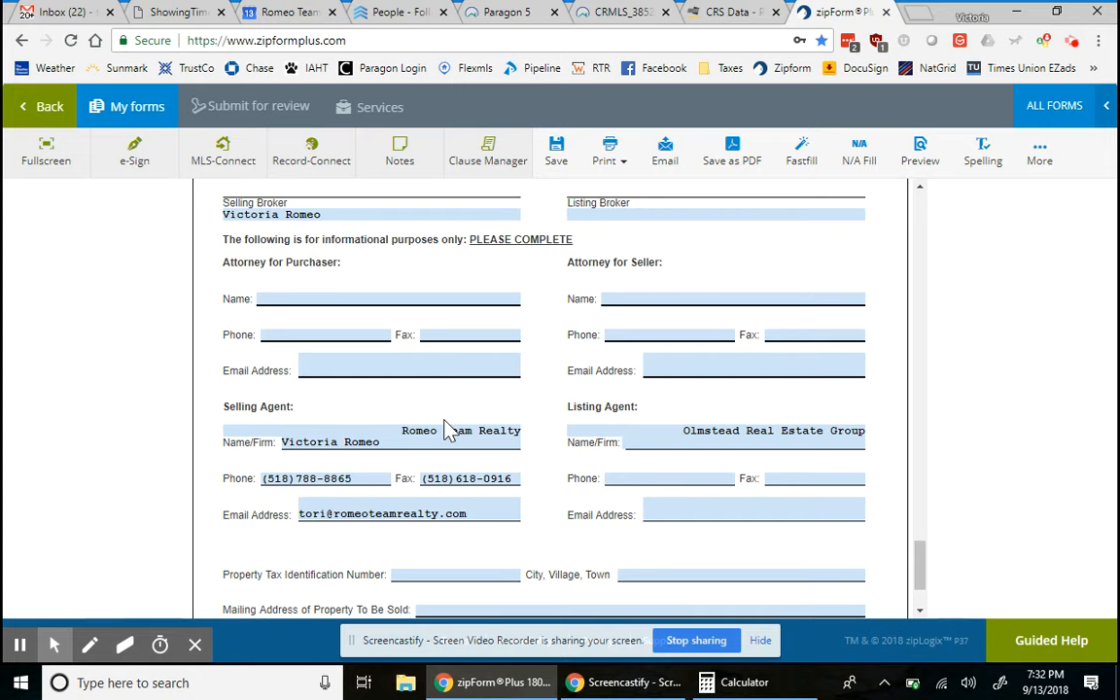
scroll(376, 282, "up", 1)
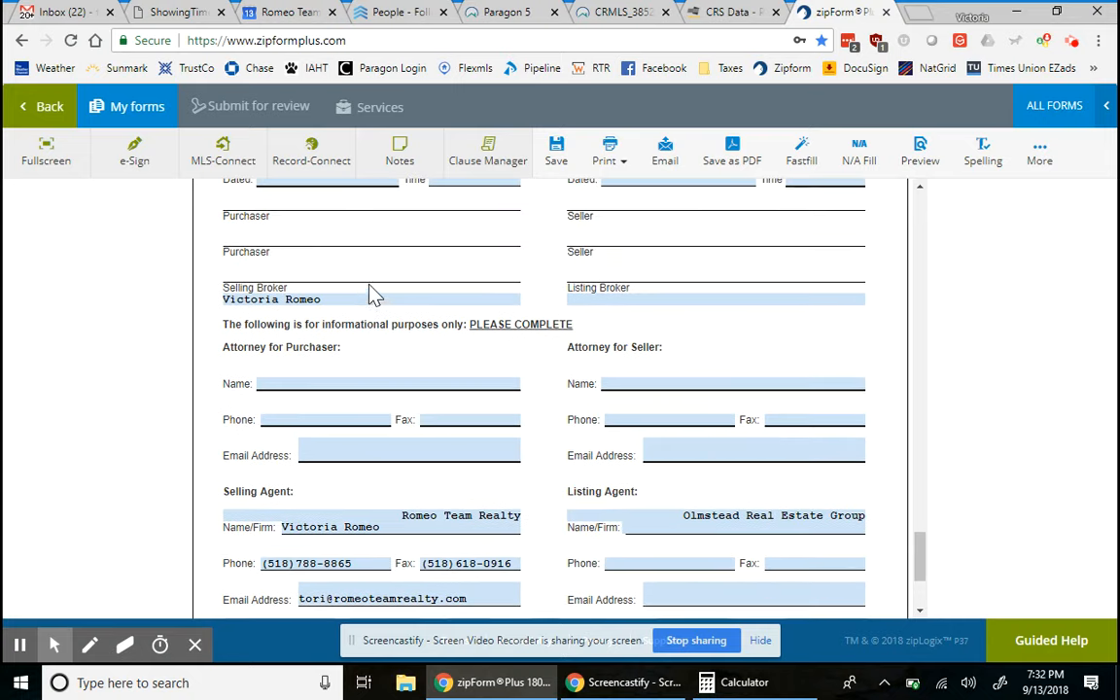
left_click(334, 299)
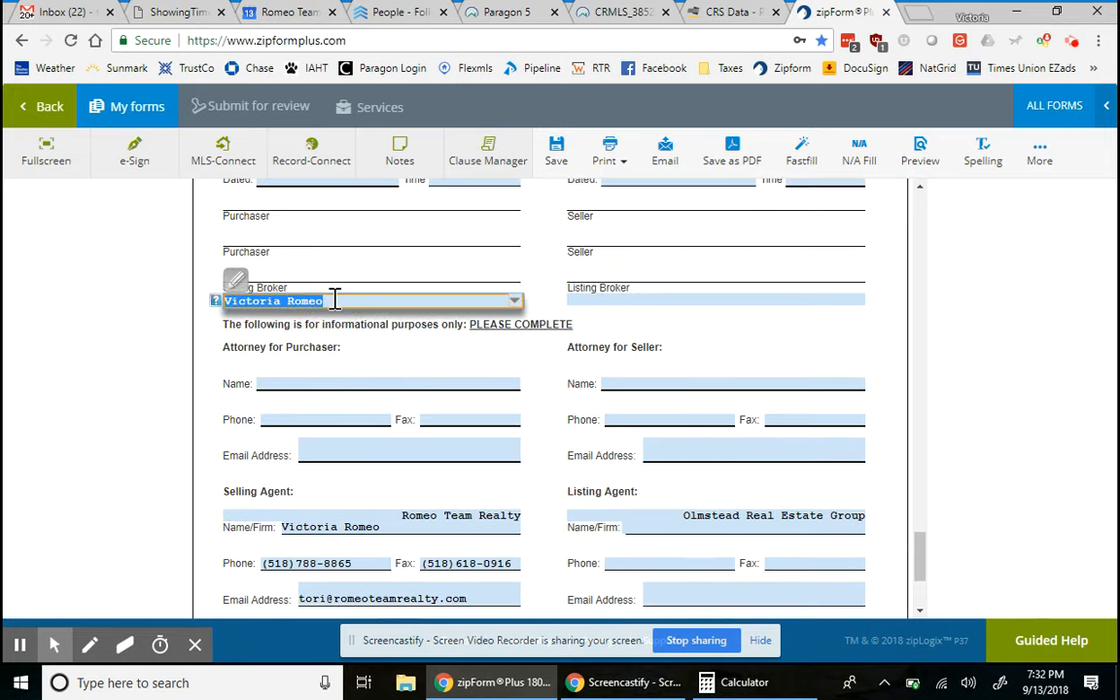
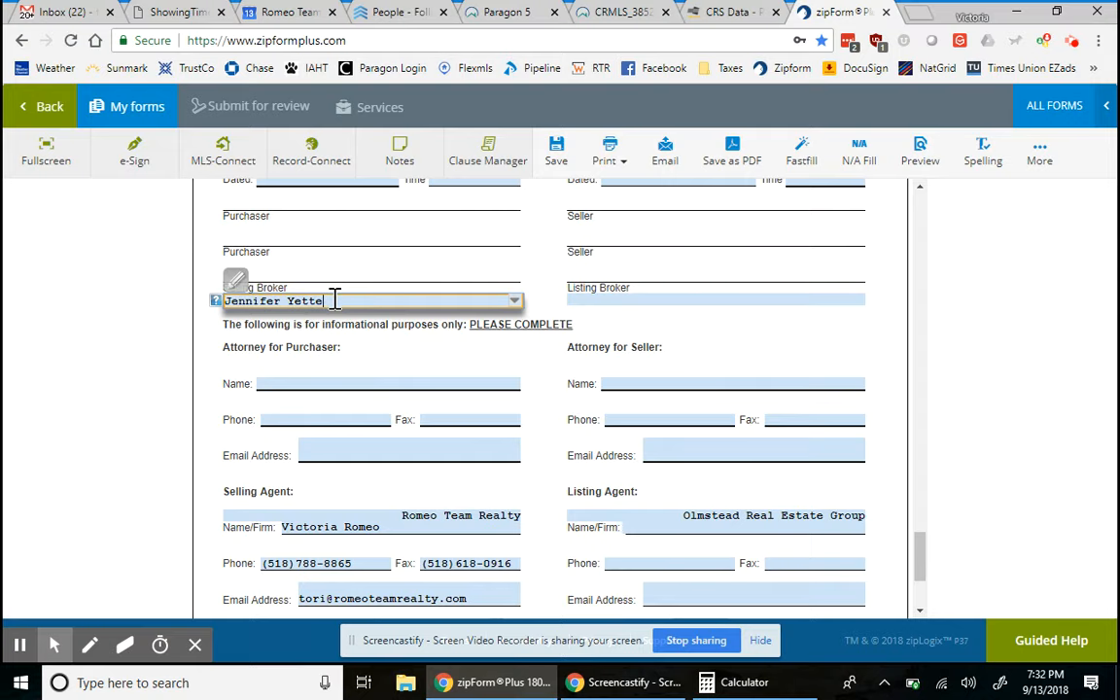
left_click(342, 348)
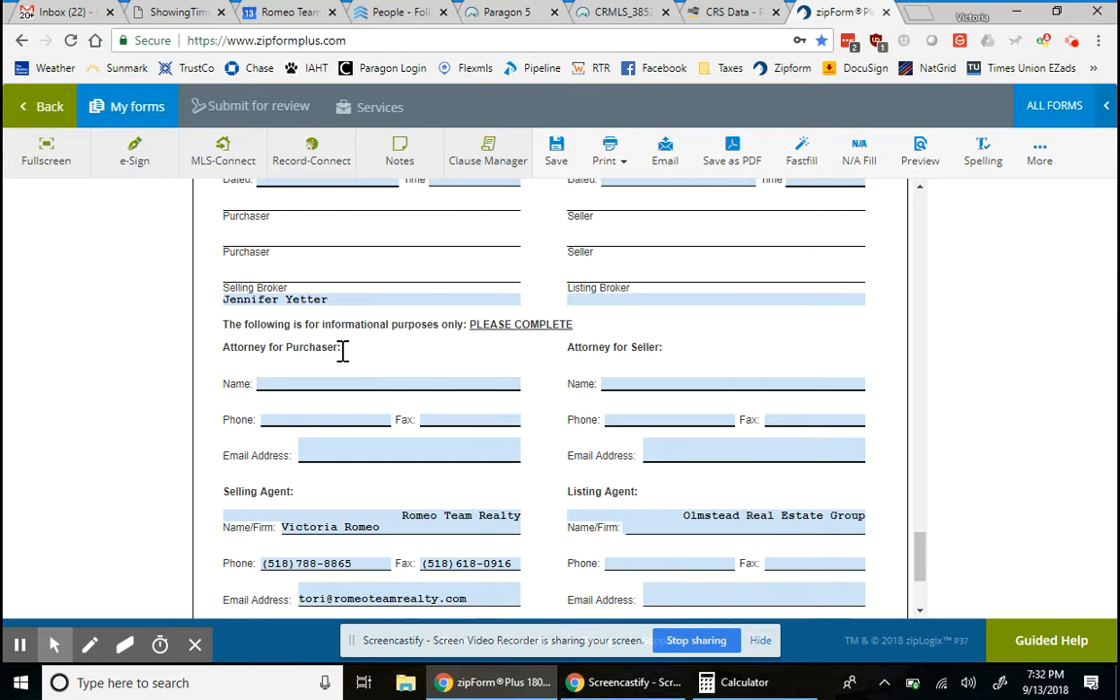
- Go to the Property Tax ID field and bring up the Paragon 5 MLS listing report
scroll(344, 352, "down", 2)
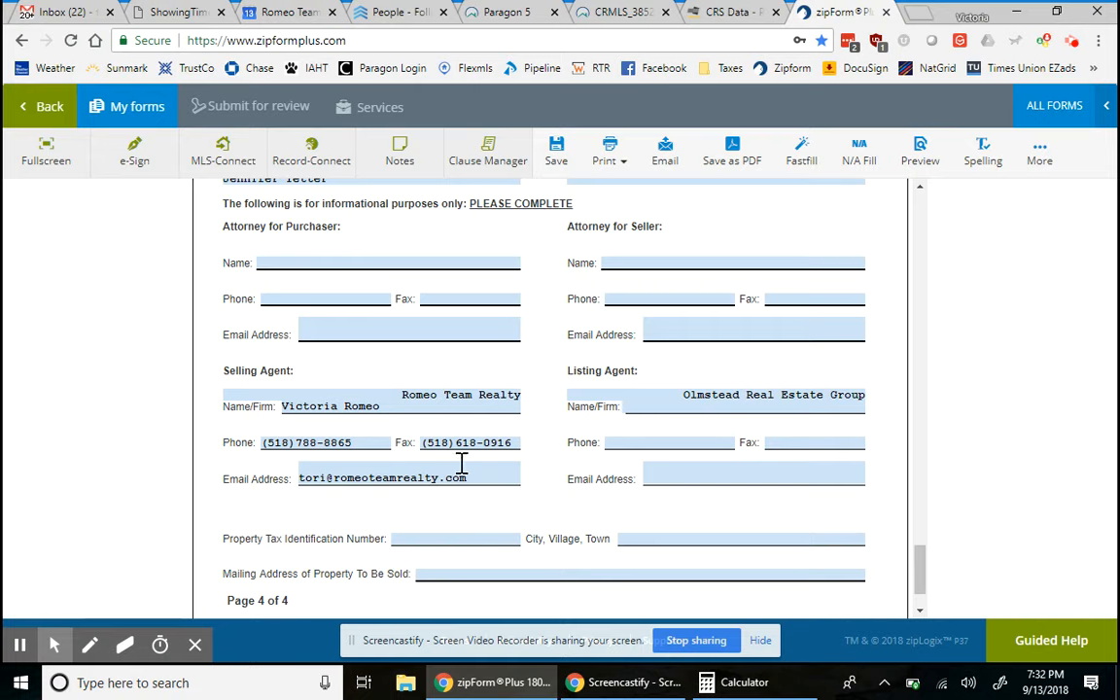
scroll(387, 512, "down", 1)
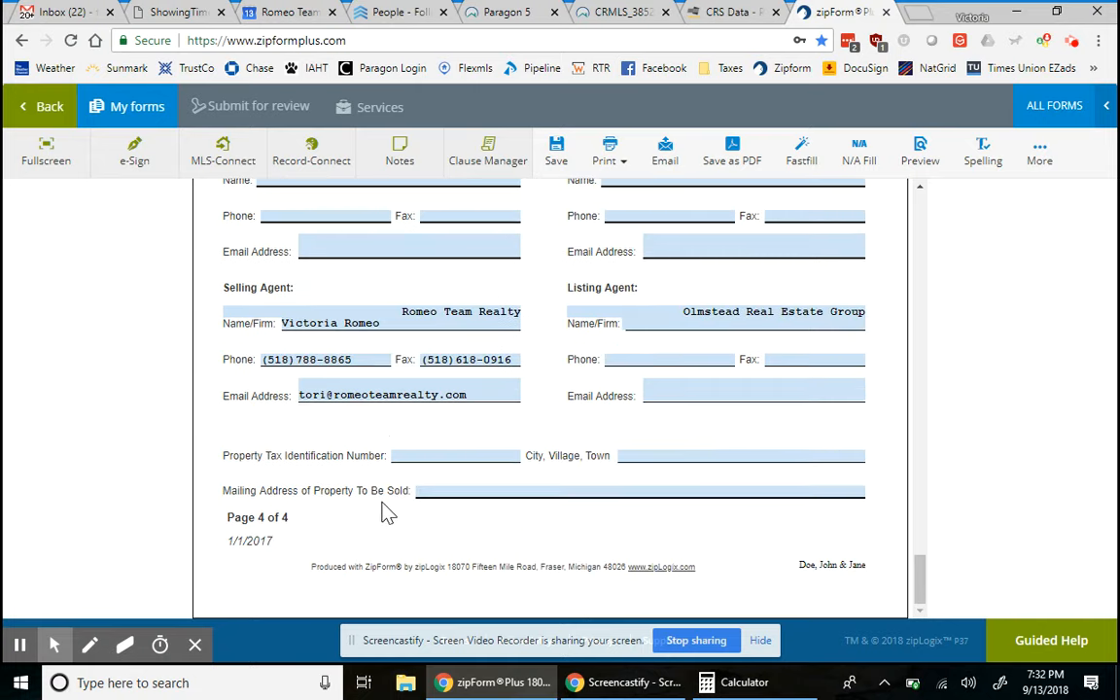
left_click(435, 457)
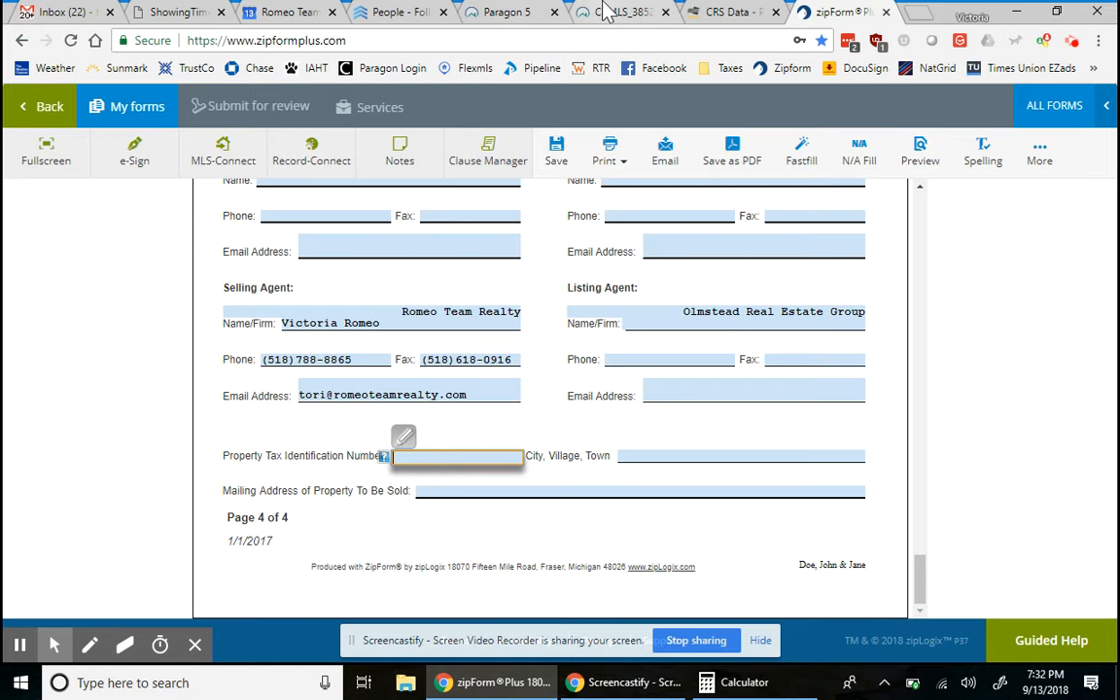
left_click(512, 12)
scroll(586, 325, "up", 3)
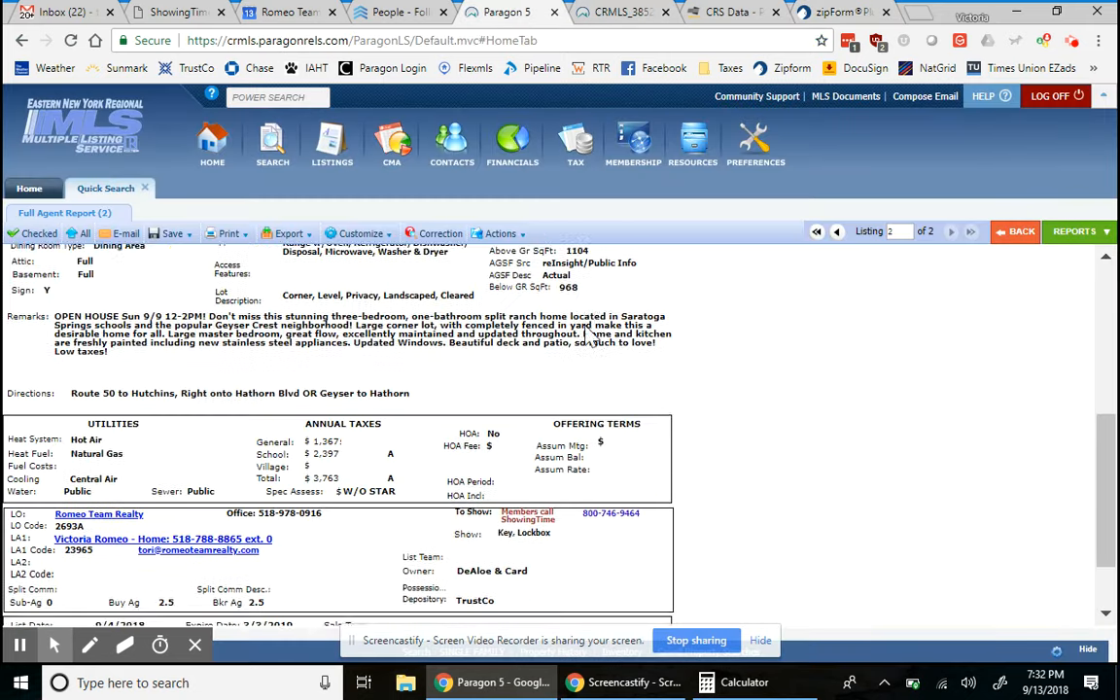
scroll(587, 325, "up", 1)
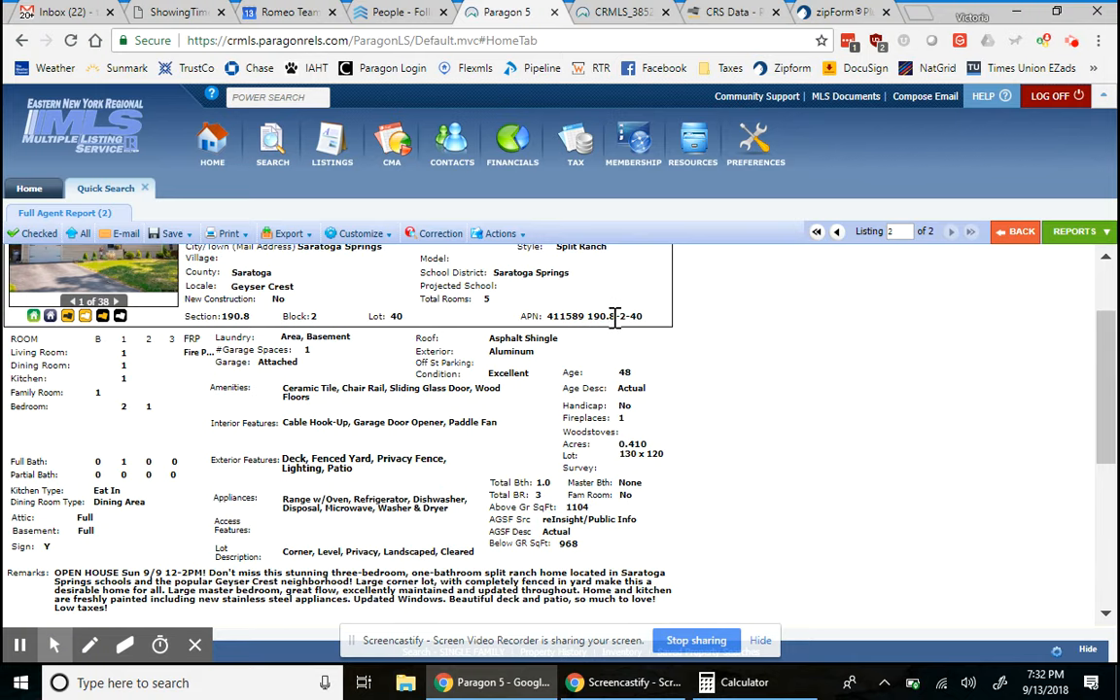
scroll(608, 340, "up", 2)
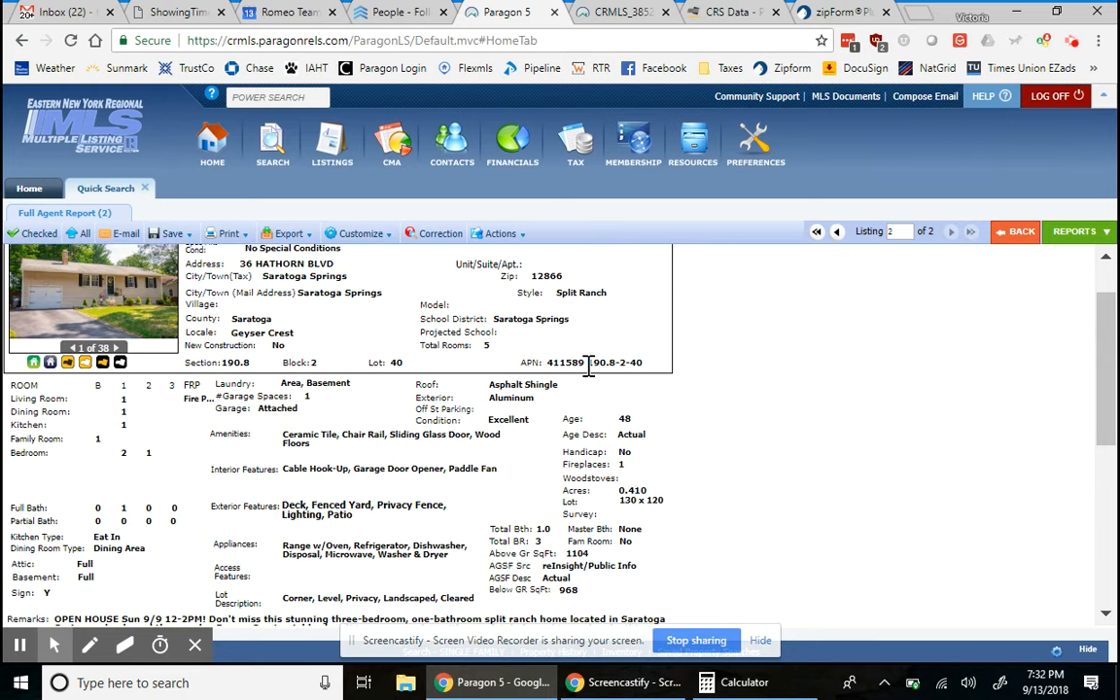
left_click_drag(589, 362, 651, 375)
key("ctrl+c")
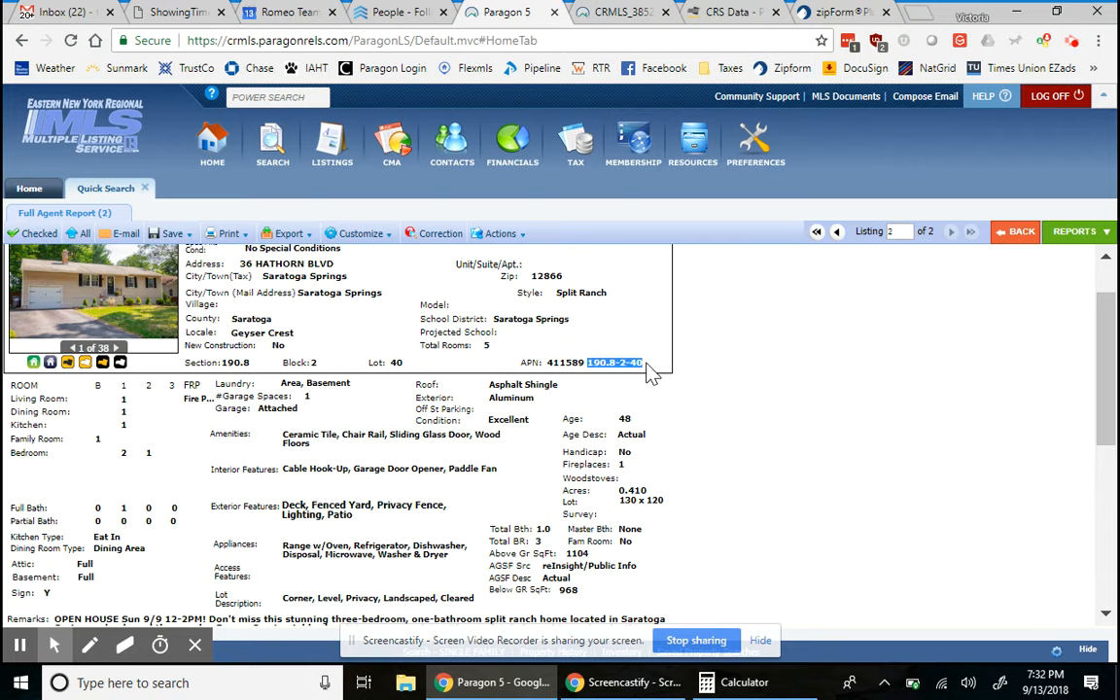
left_click(834, 12)
key("ctrl+v")
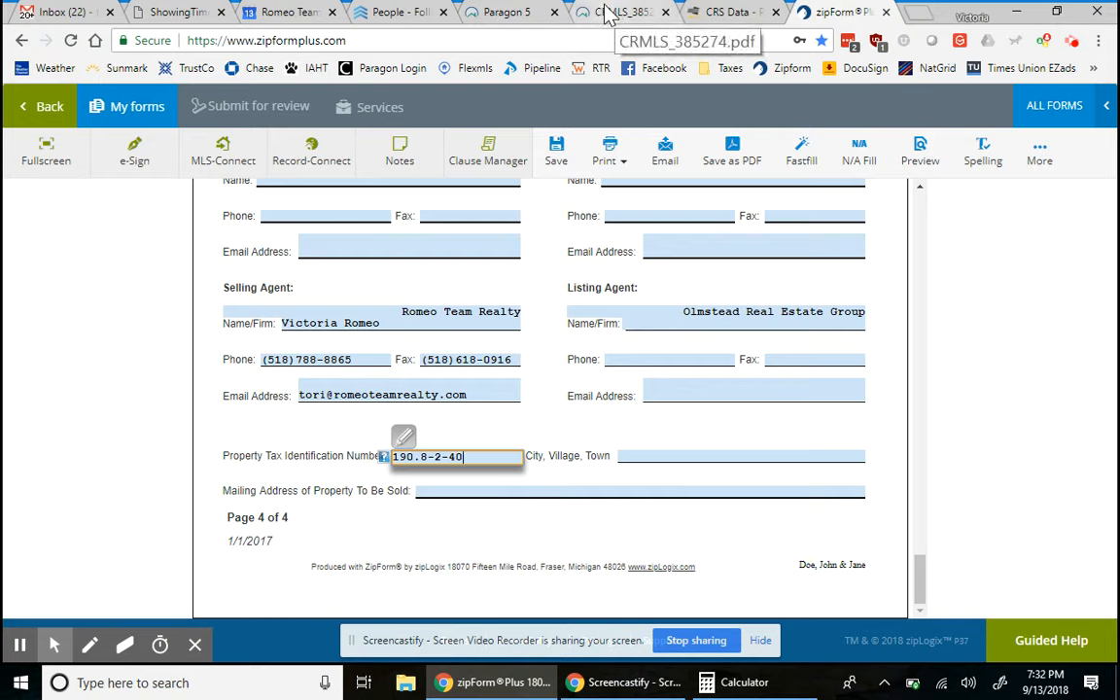
- Clear the parcel number selection in the MLS report and return to the contract
left_click(530, 13)
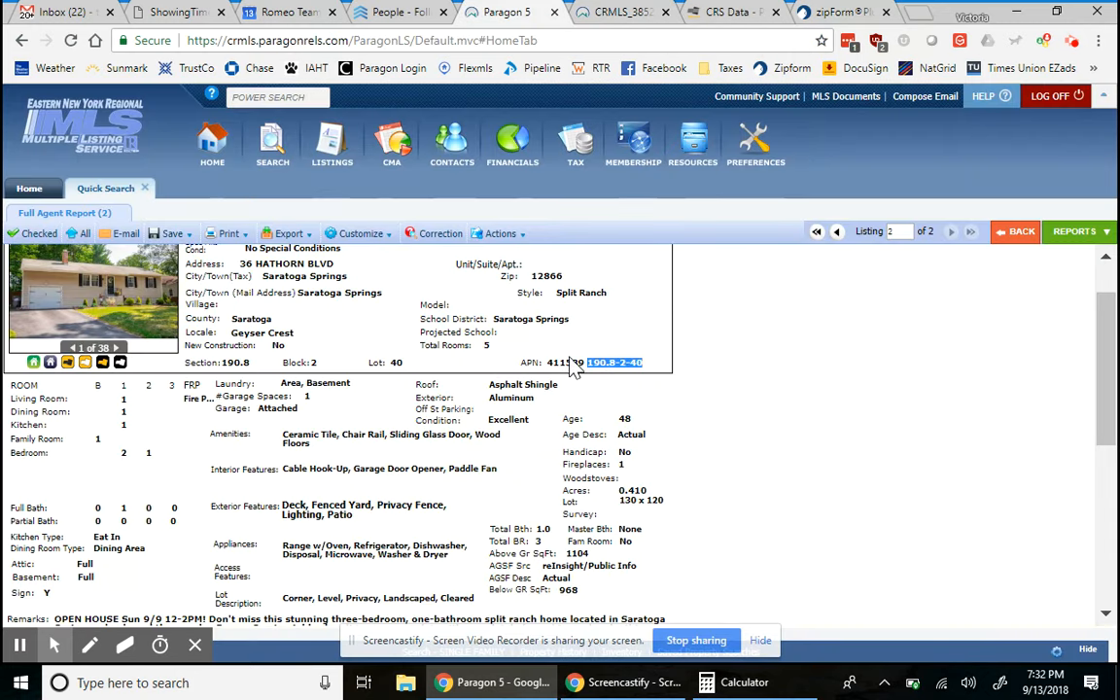
left_click(565, 363)
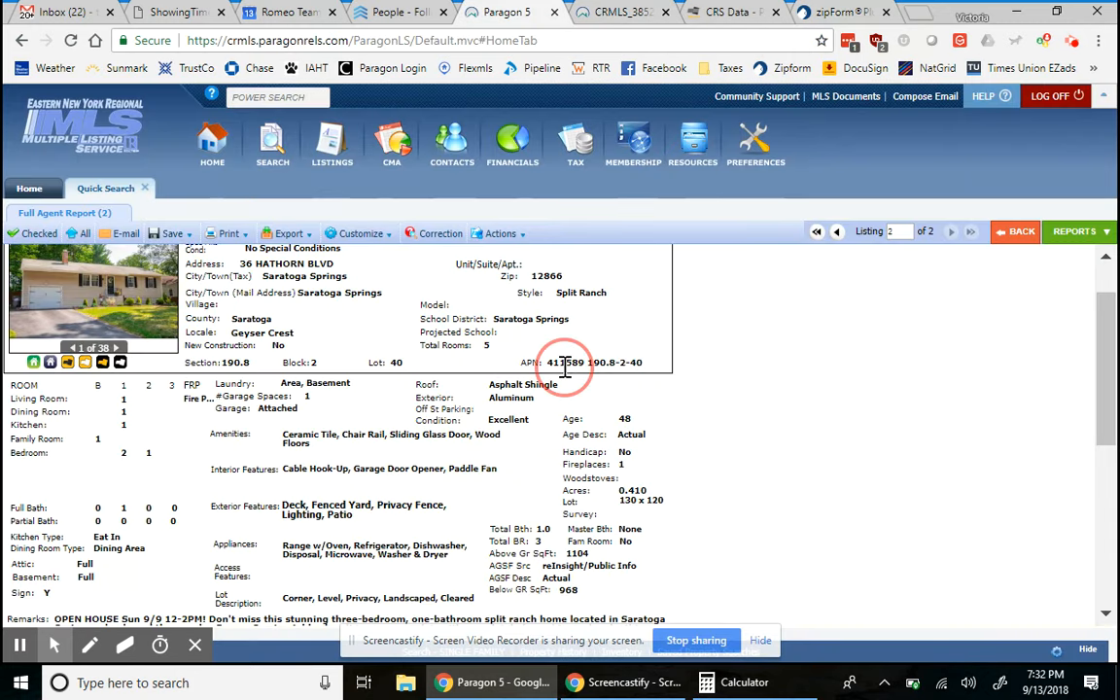
left_click(824, 13)
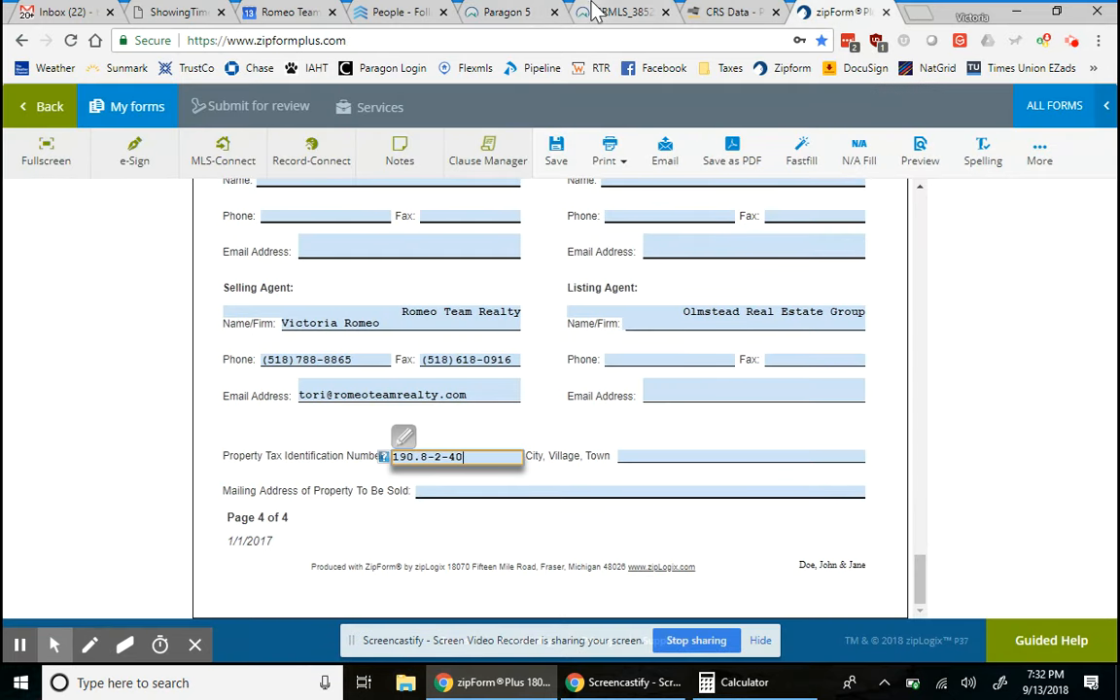
- Trim the tax ID to 190-2-40, then bring up the CRS Data property record
left_click(427, 457)
key("BackSpace")
key("BackSpace")
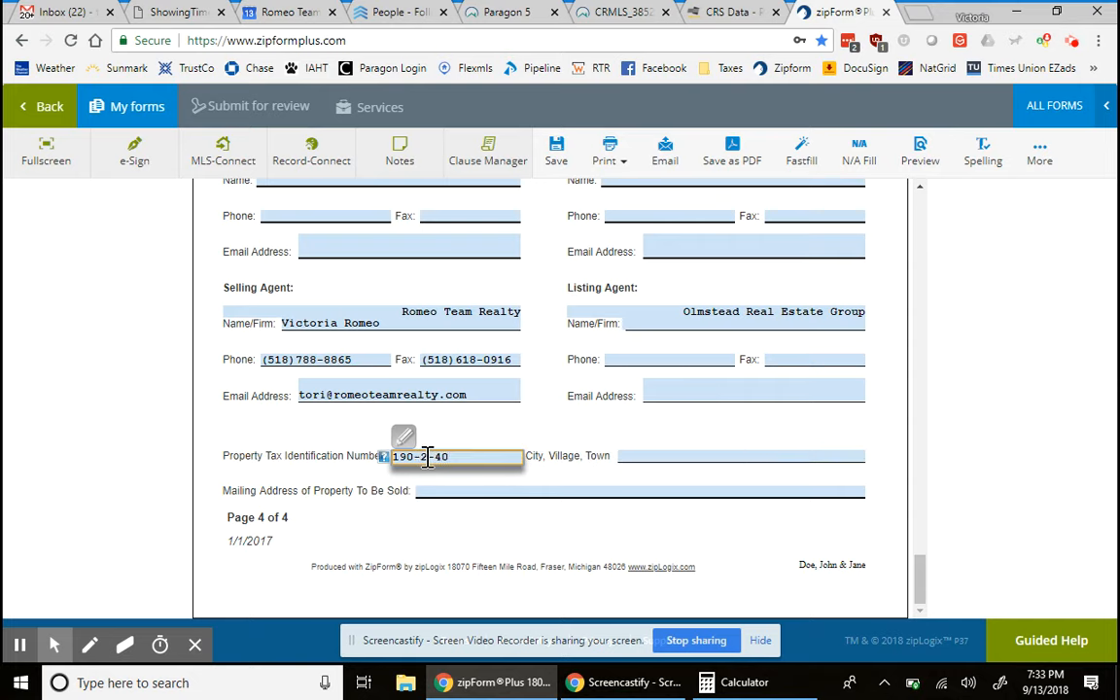
left_click(538, 412)
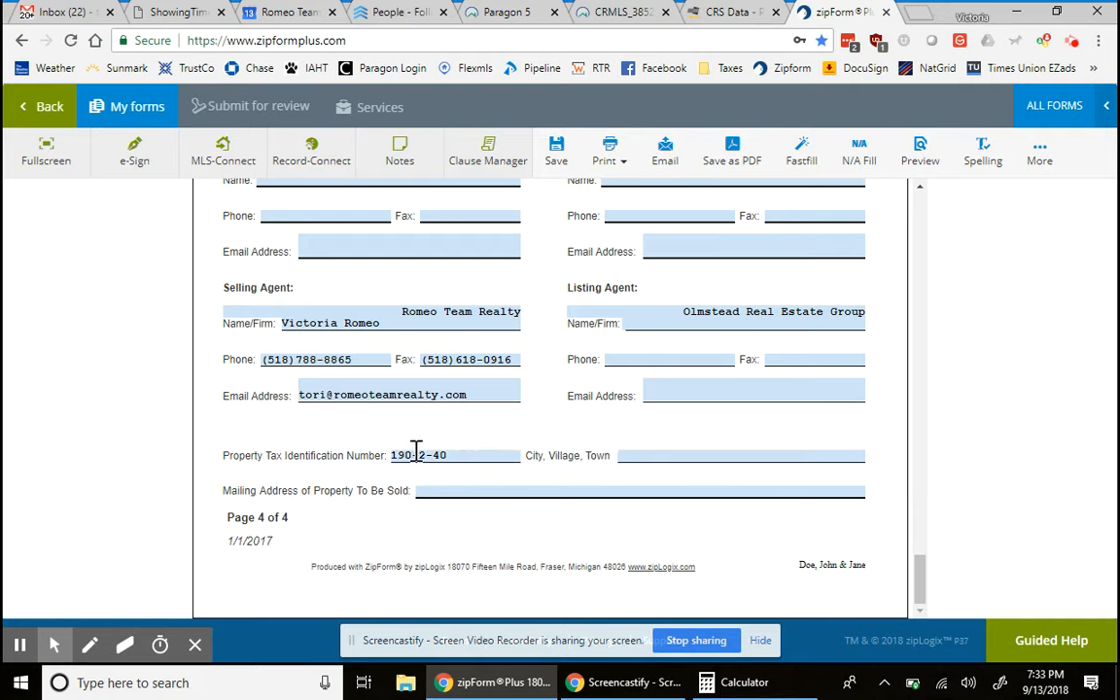
left_click(731, 12)
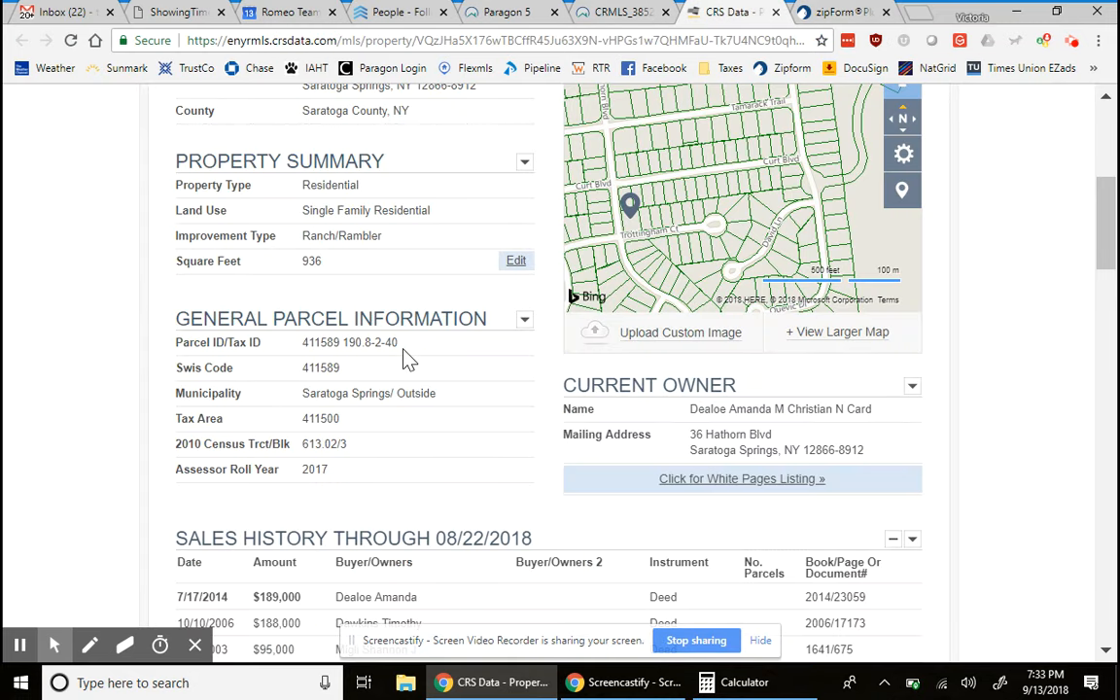
- Select Parcel ID 190.8-2-40 in the CRS Data General Parcel Information row
left_click_drag(399, 342, 341, 342)
- Restore the tax ID to 190.8-2-40 by re-inserting '.8'
left_click(832, 11)
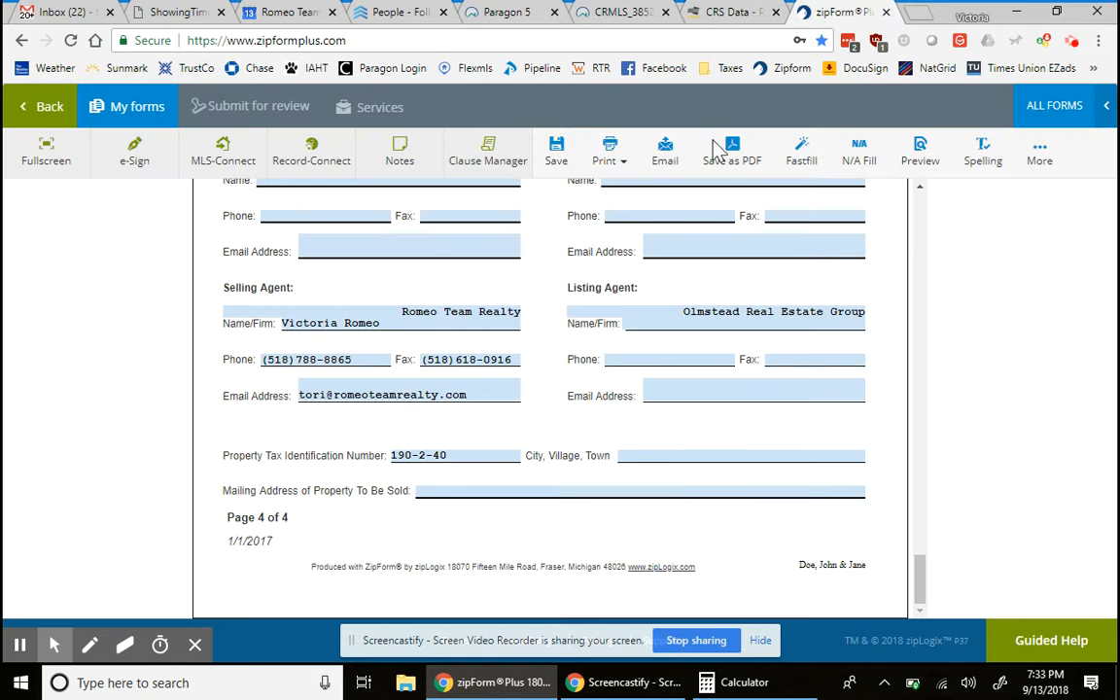
left_click(412, 455)
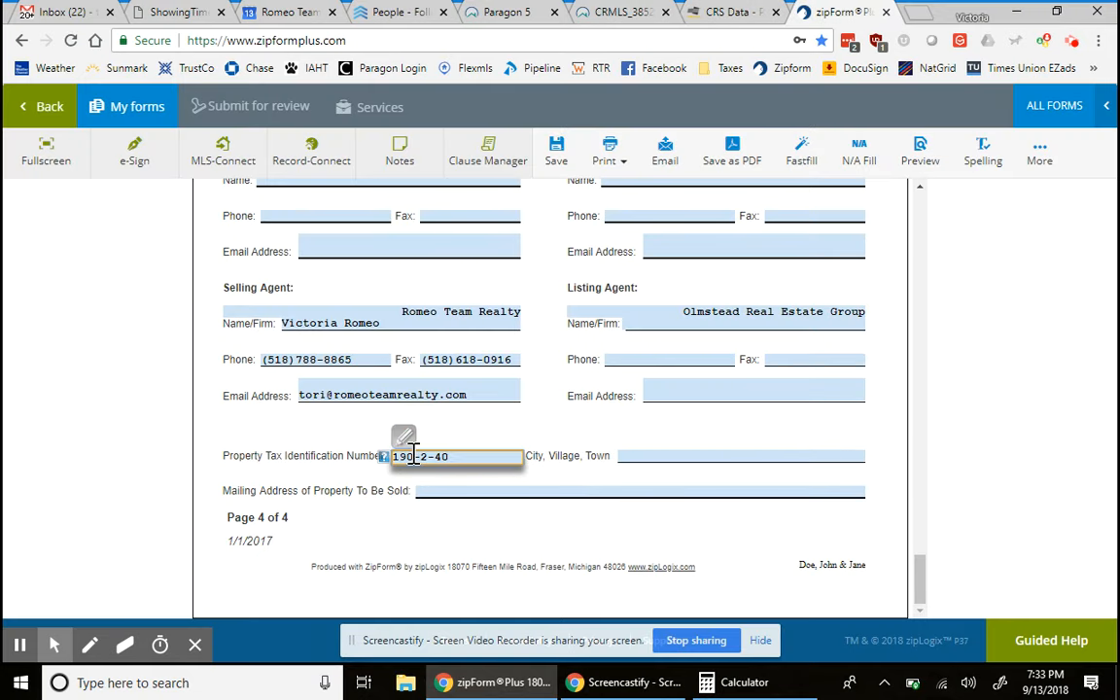
type(".8")
left_click(581, 428)
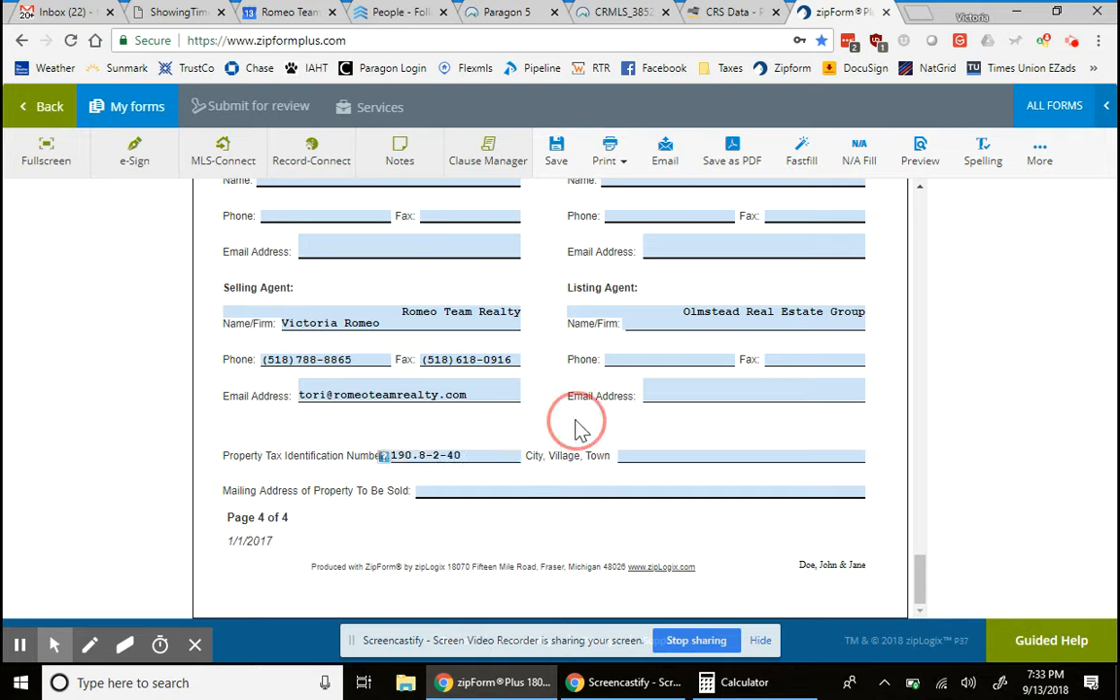
- Set the town to Saratoga Springs and enter the property's mailing address
left_click(705, 454)
type("SA")
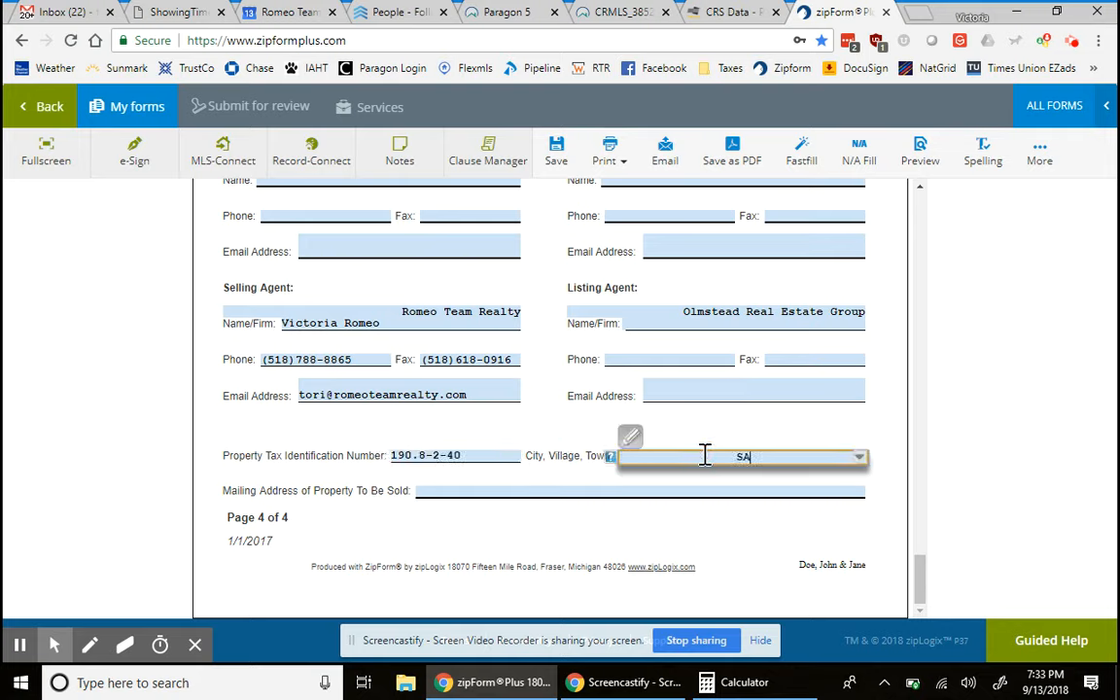
type("rato")
key("BackSpace")
key("BackSpace")
key("BackSpace")
key("BackSpace")
key("BackSpace")
type("aratoga Springs")
key("Tab")
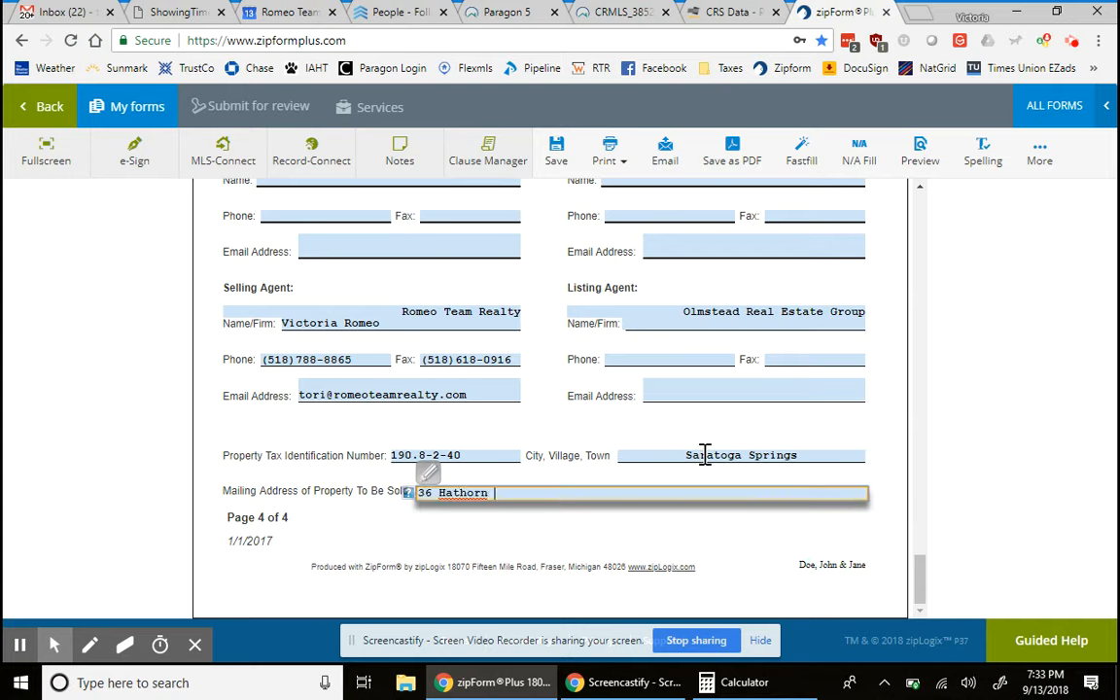
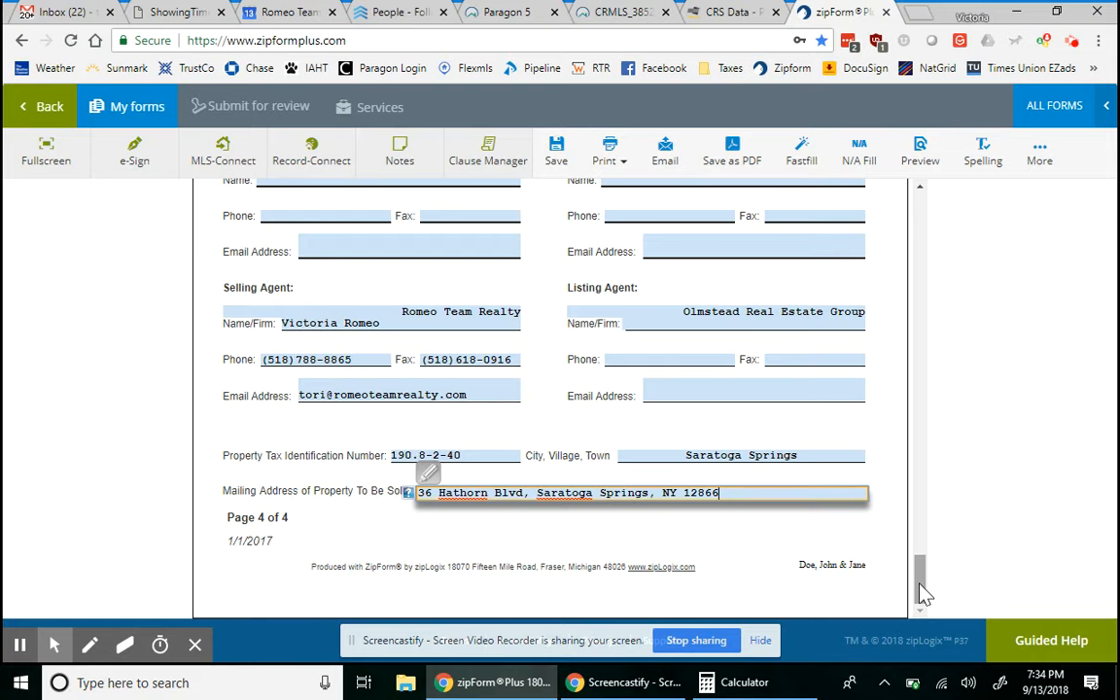
left_click_drag(922, 590, 900, 216)
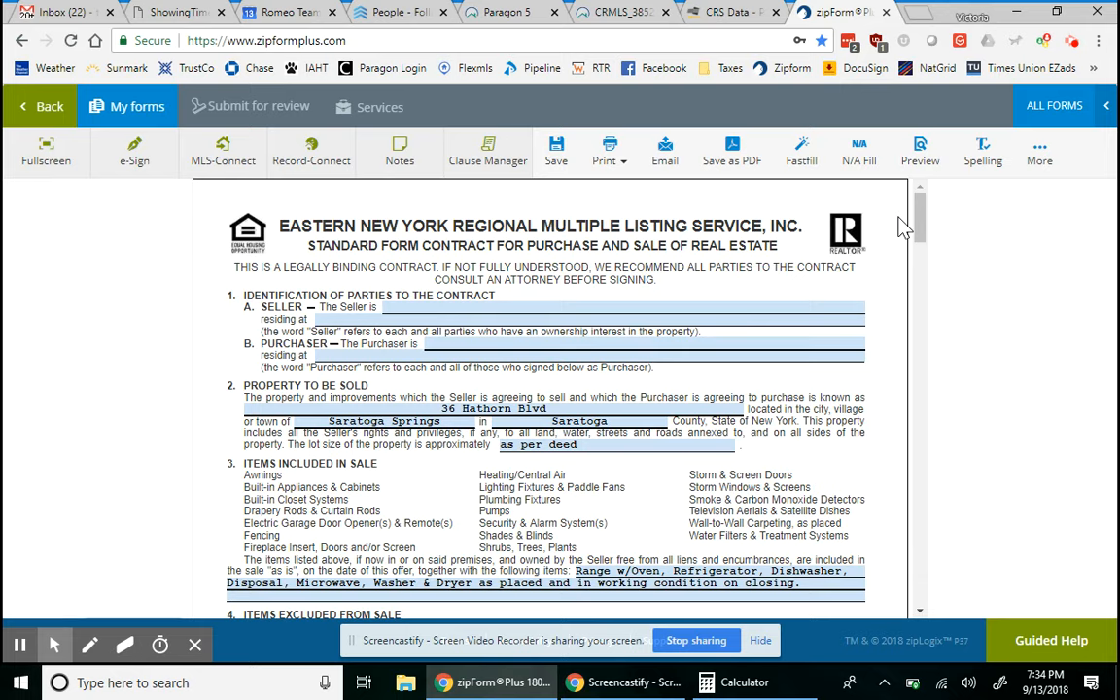
- Enter both purchasers' names in section 1
left_click(546, 342)
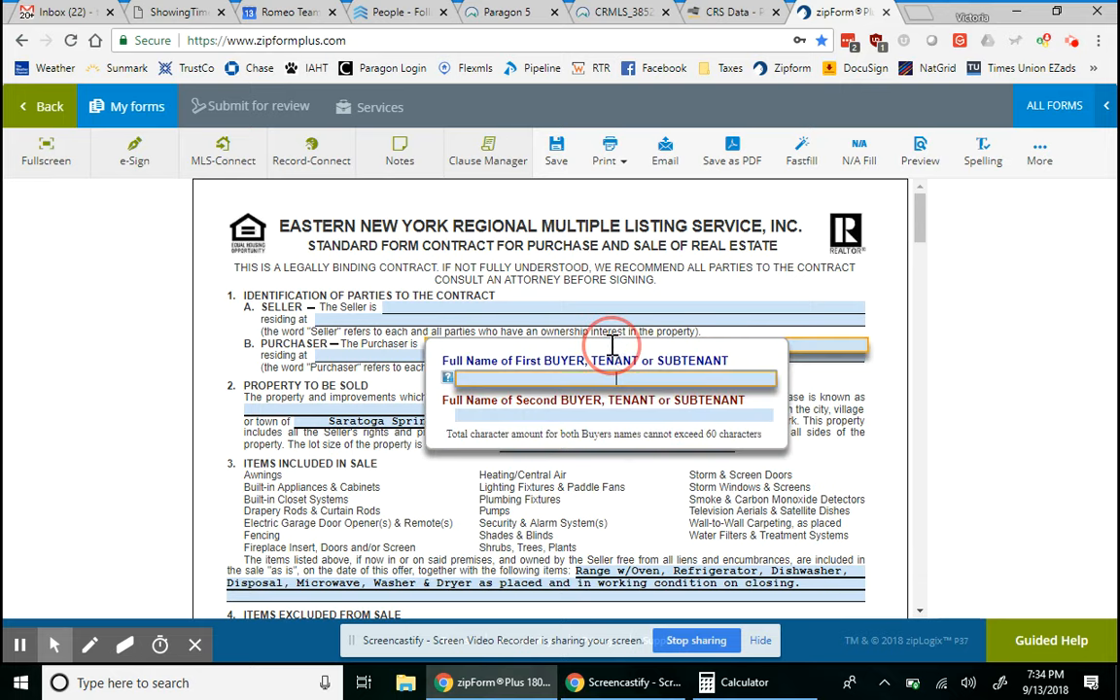
type("John Does")
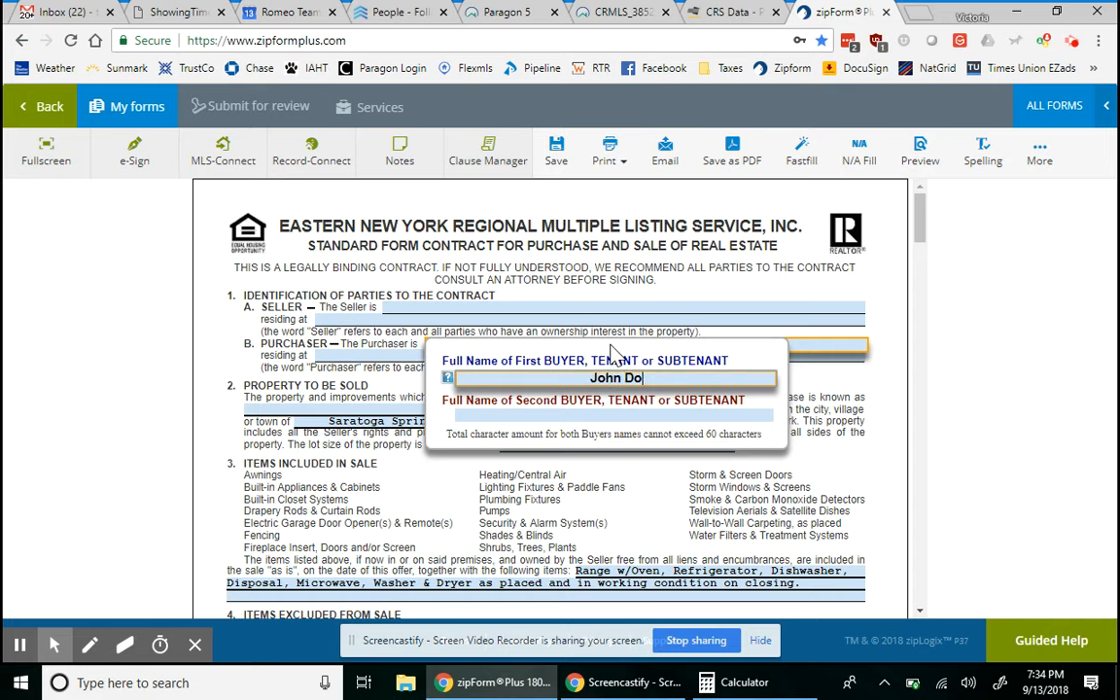
key("BackSpace")
key("Tab")
type("Hane")
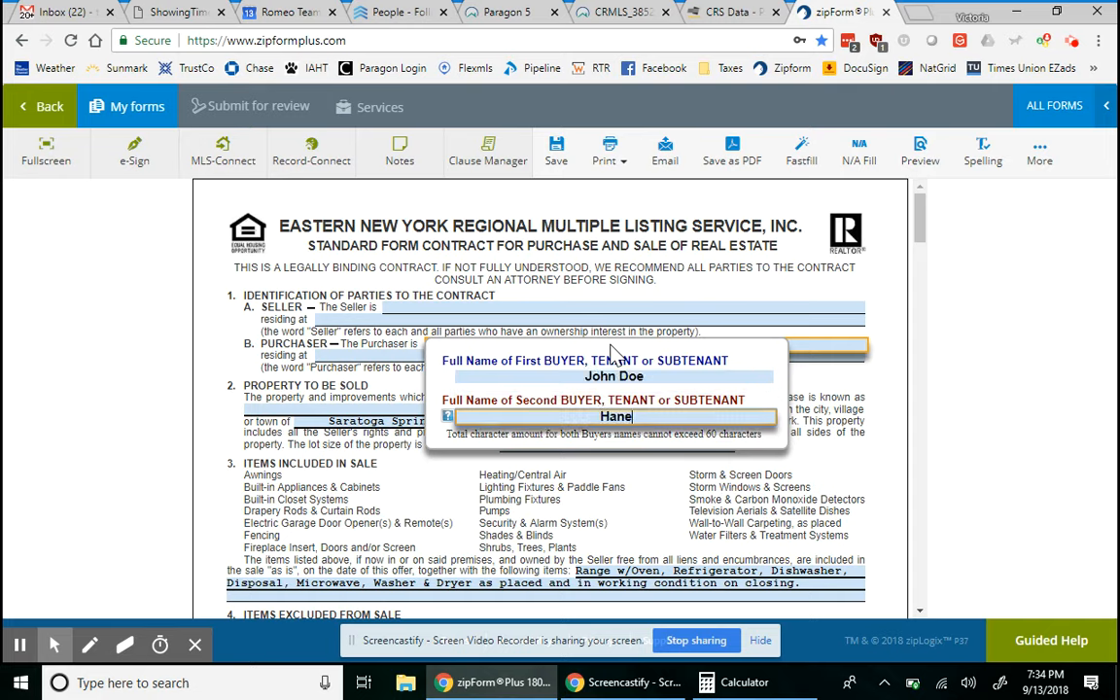
key("BackSpace")
key("BackSpace")
key("BackSpace")
key("BackSpace")
type("Jane Doe")
key("Tab")
- Enter the first buyer's street and choose the Buffalo, NY match to fill city and state
type("123")
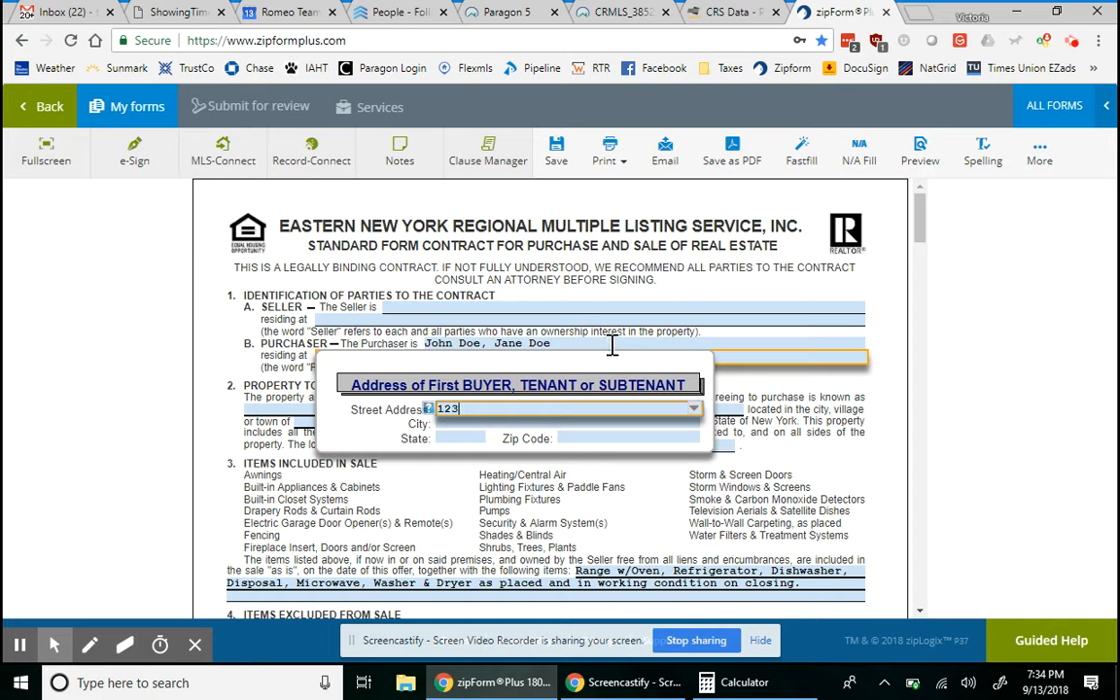
type(" Mai")
key("BackSpace")
key("BackSpace")
type("Main ")
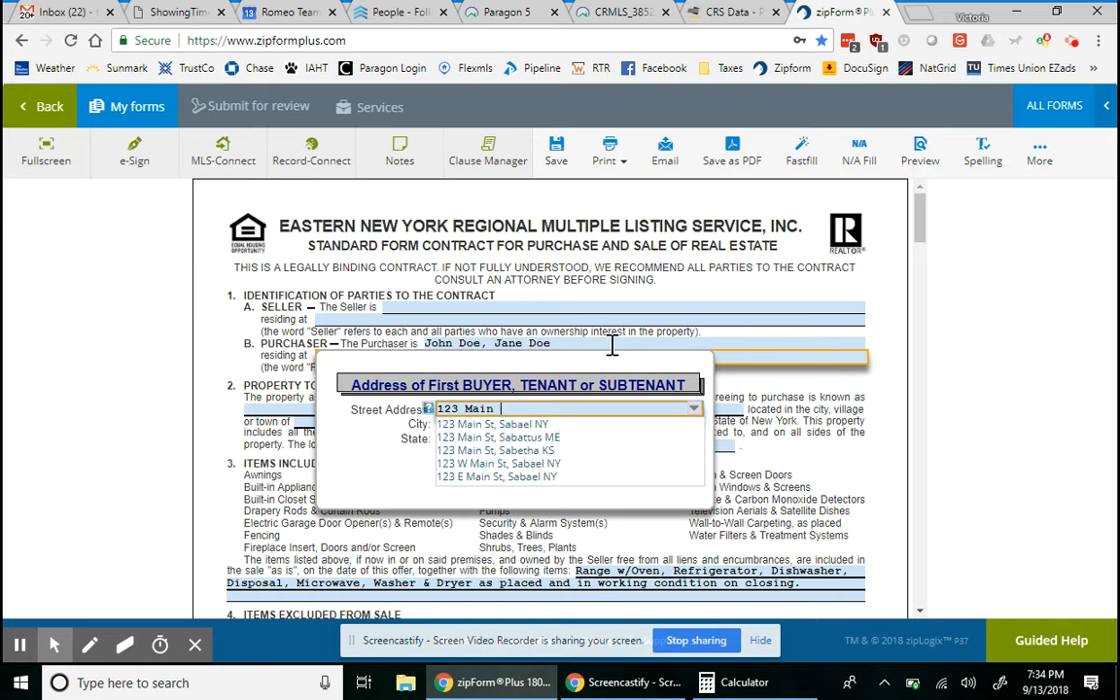
type("Stre")
key("BackSpace")
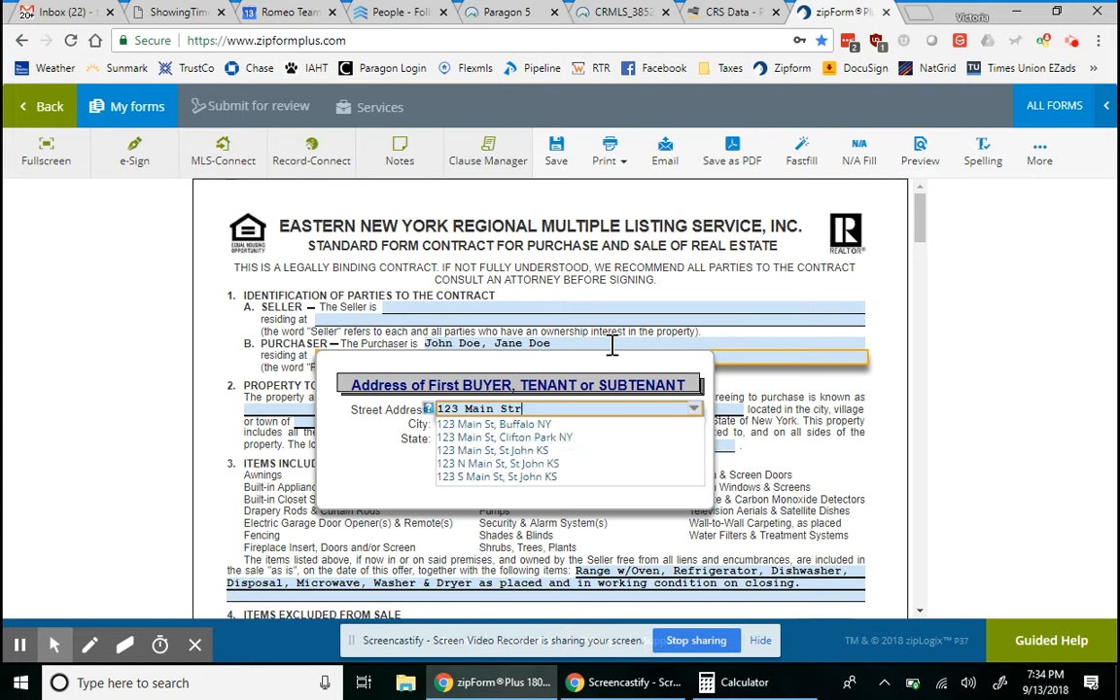
left_click(477, 425)
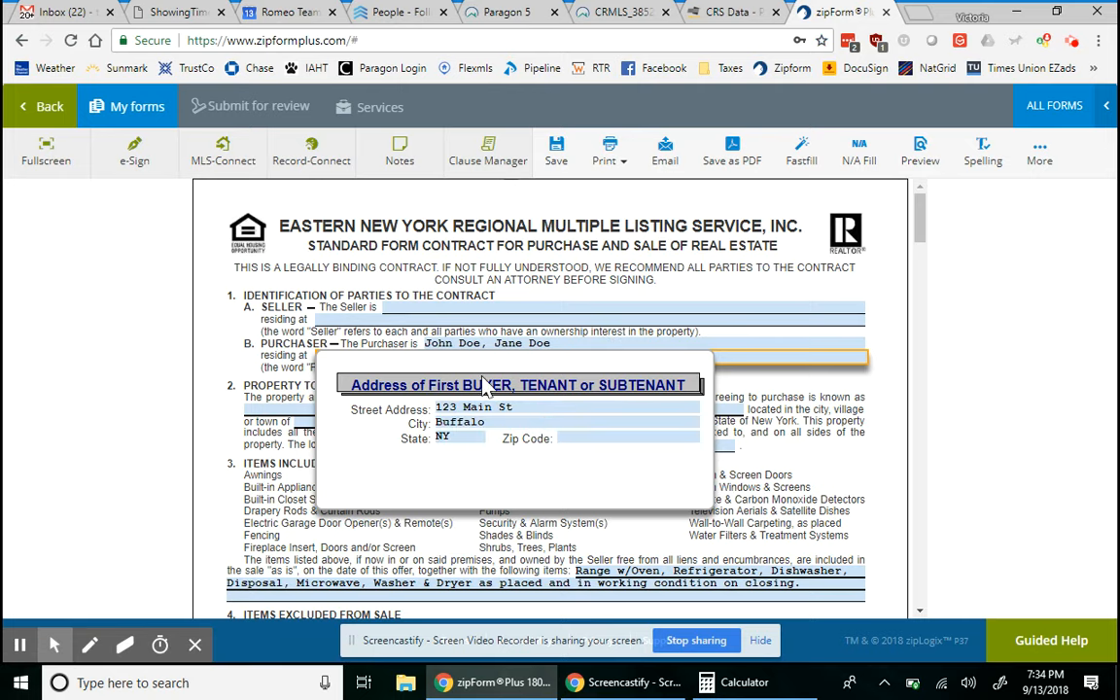
- Enter both sellers' full names on the contract
left_click(439, 307)
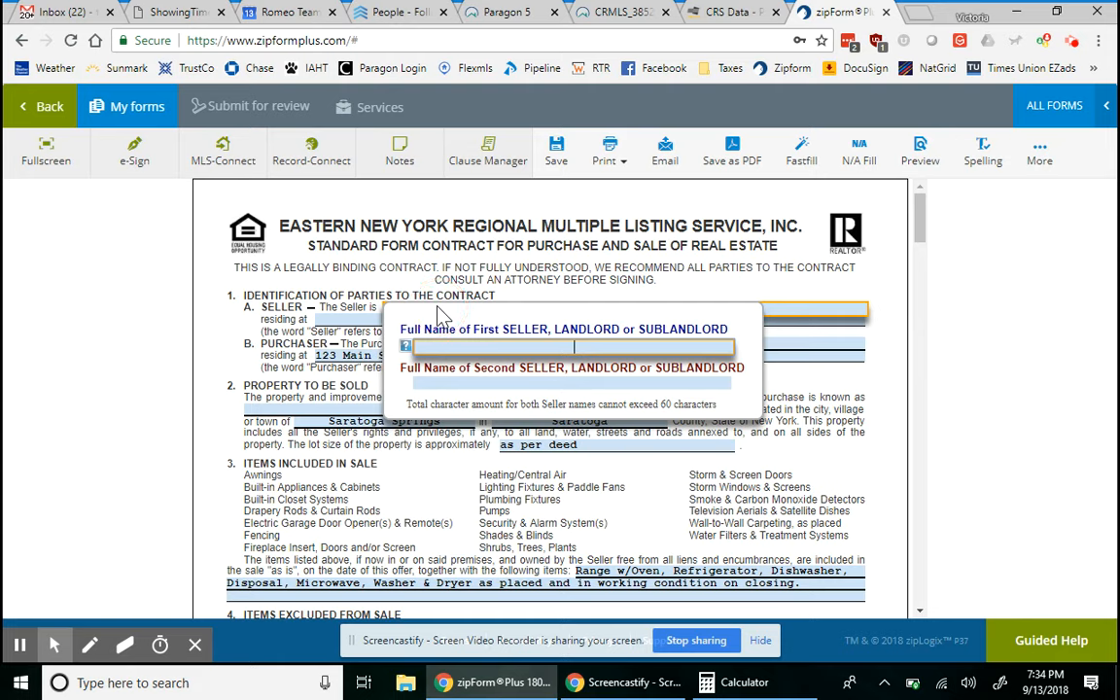
key("Tab")
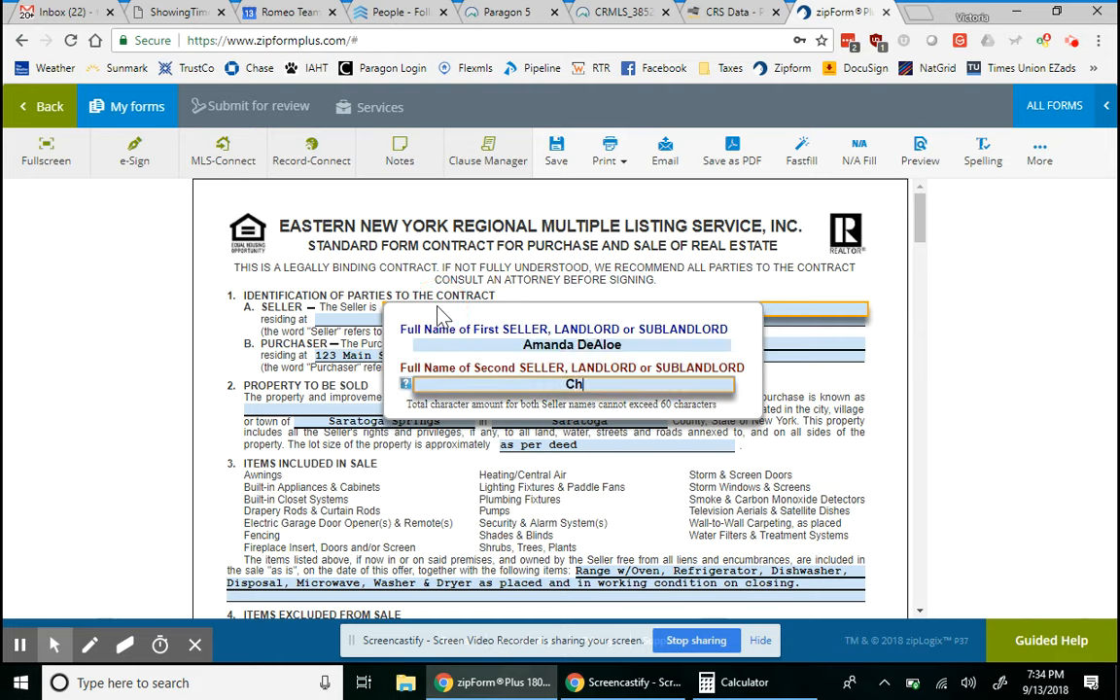
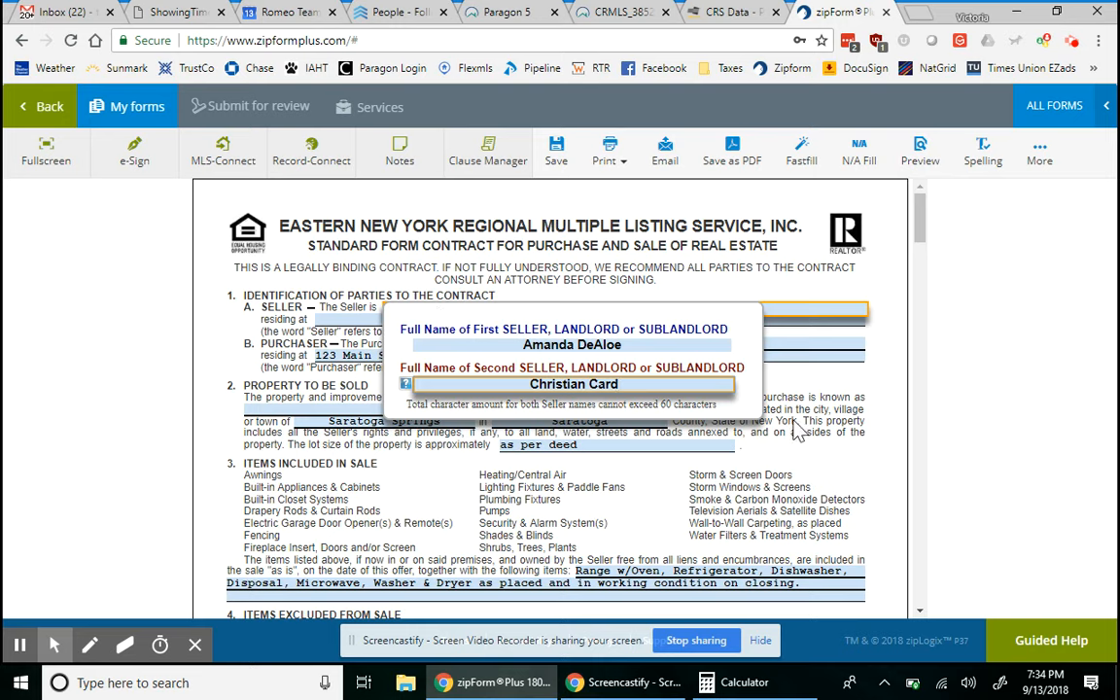
left_click(865, 463)
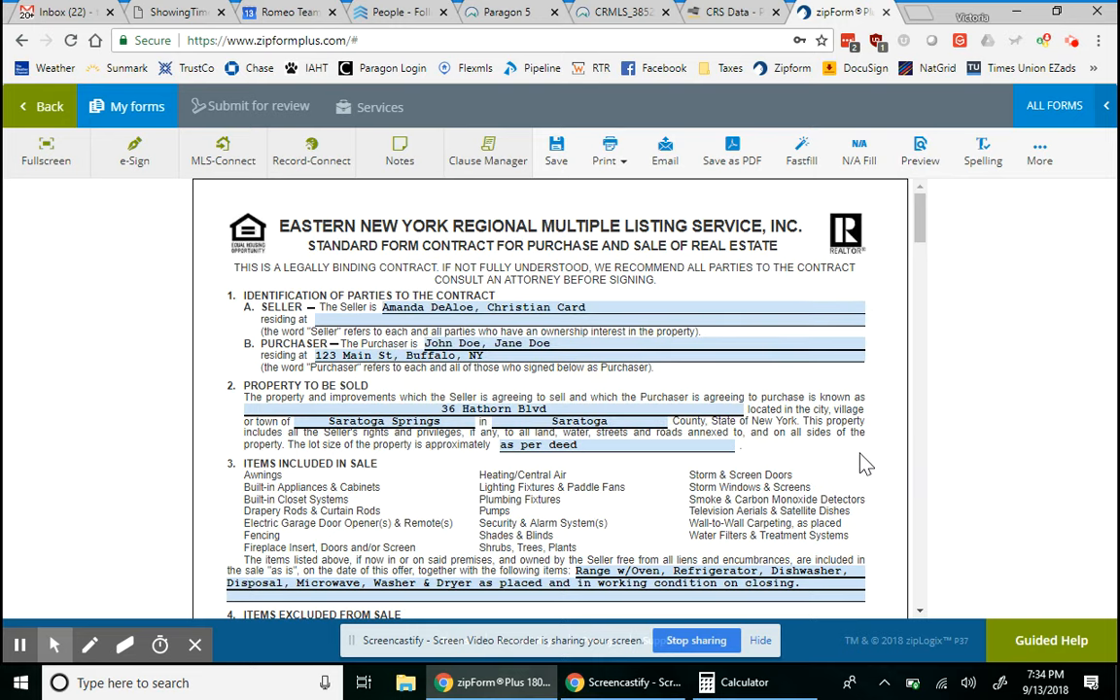
- Enter the sellers' street address, choosing the Saratoga Springs NY suggestion
left_click(645, 322)
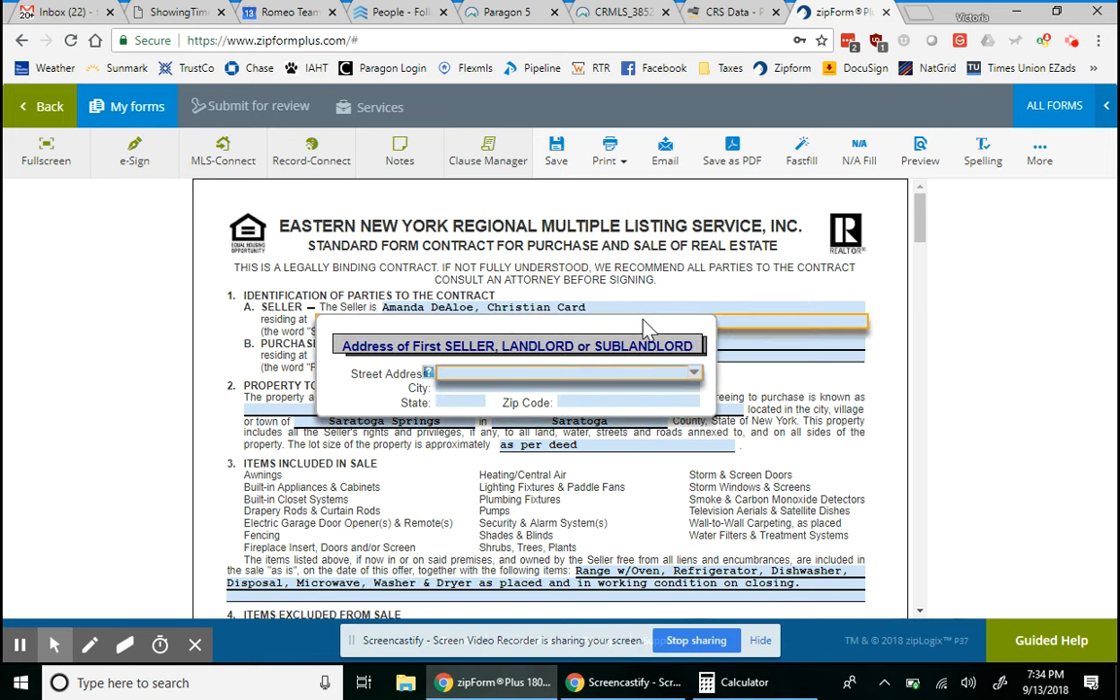
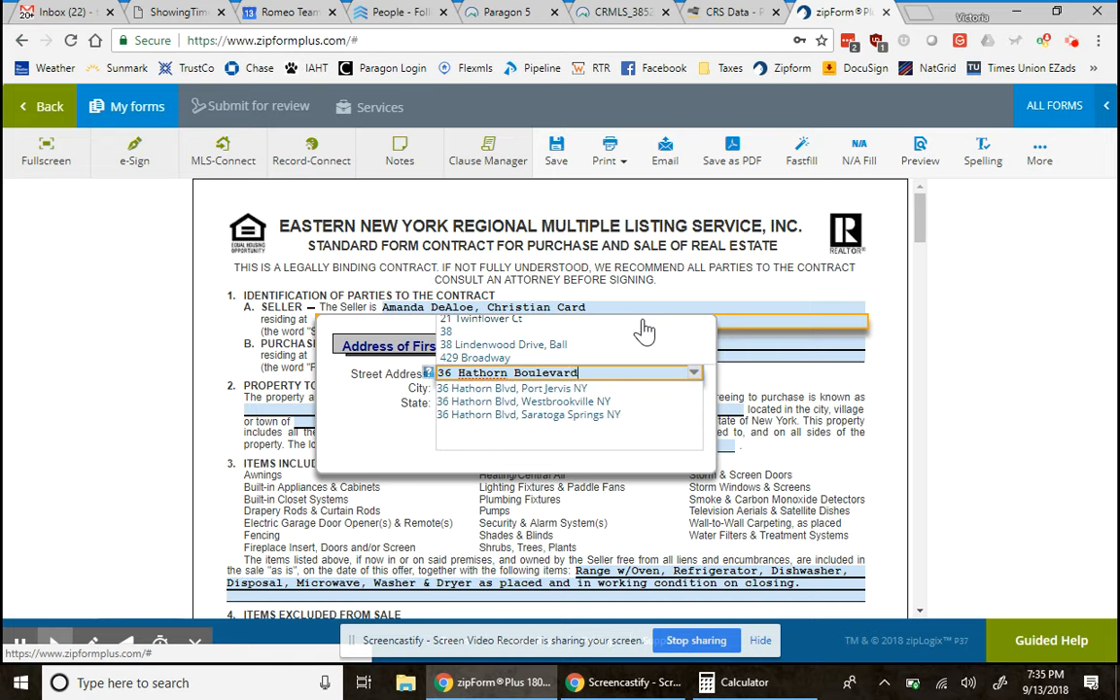
left_click(580, 415)
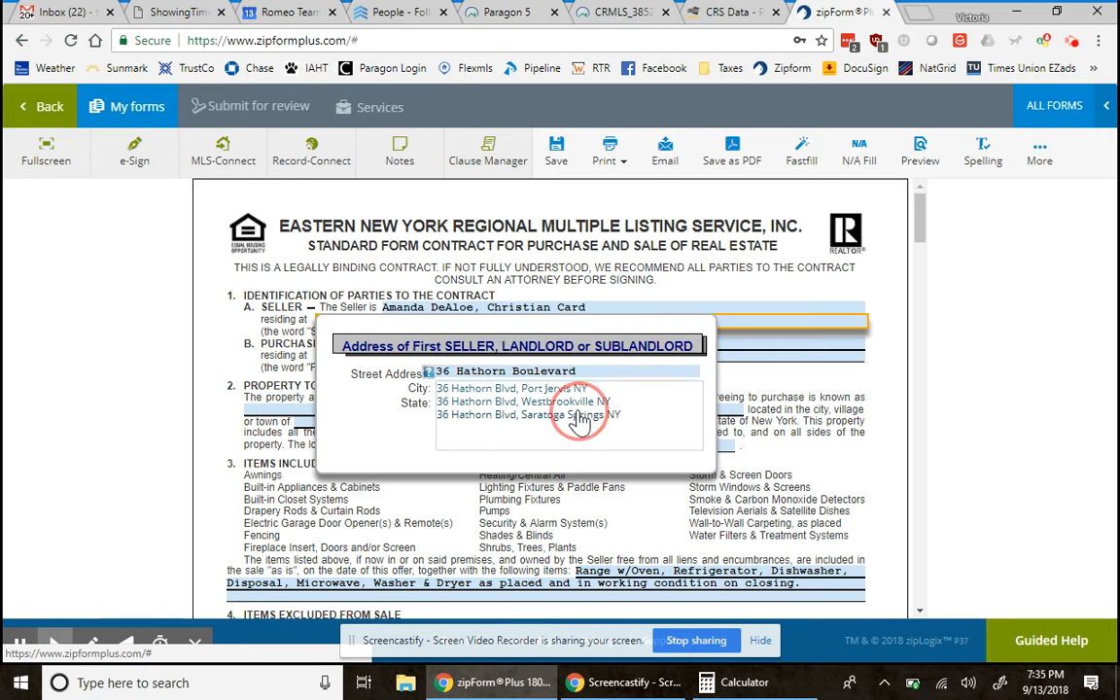
right_click(669, 525)
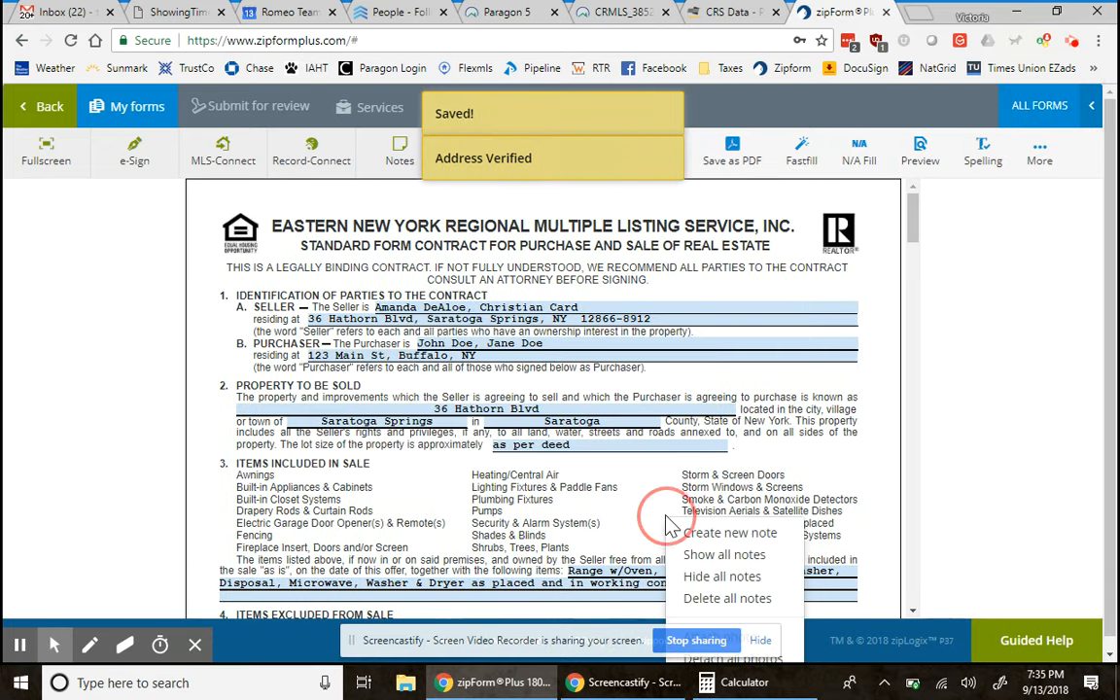
left_click(640, 512)
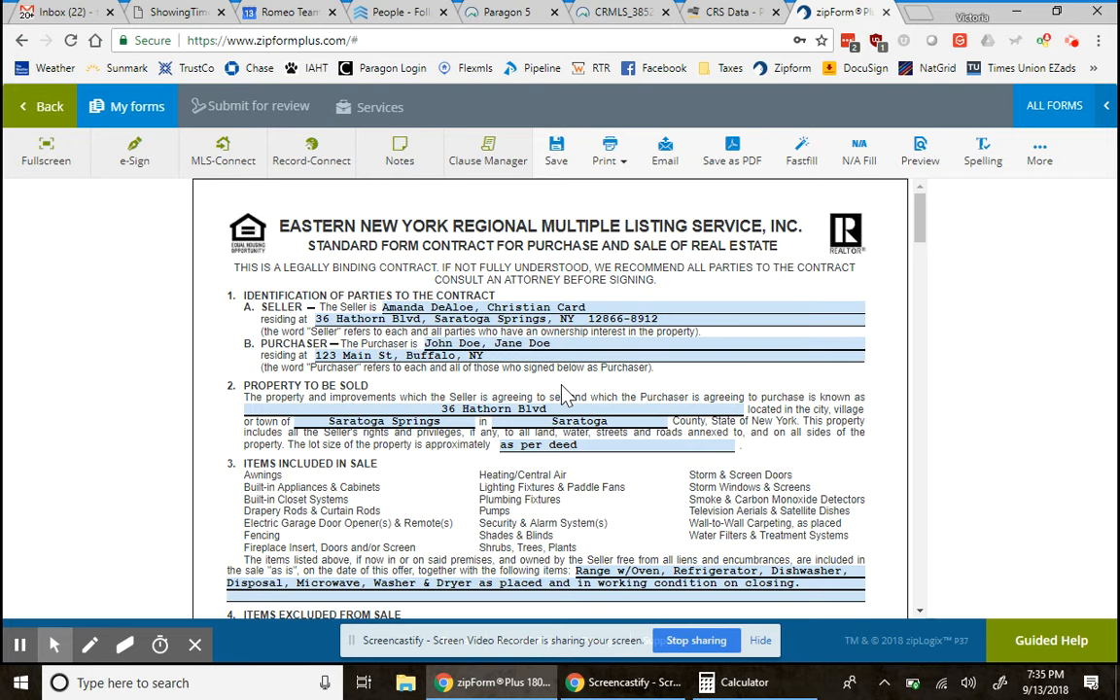
scroll(564, 389, "down", 2)
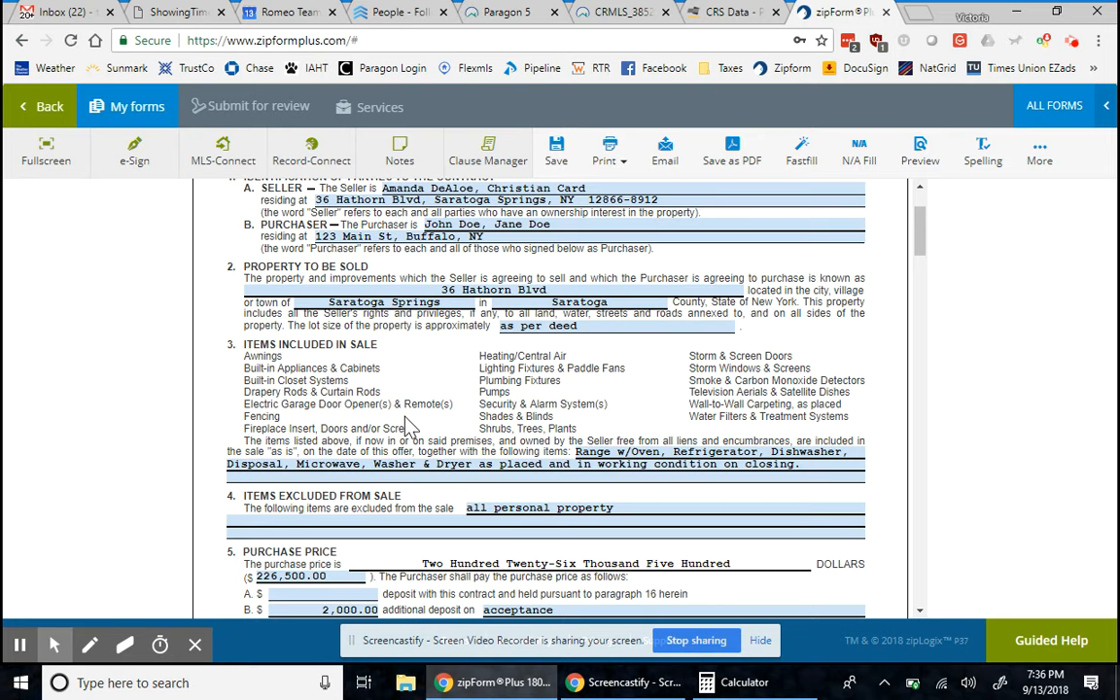
scroll(406, 420, "down", 1)
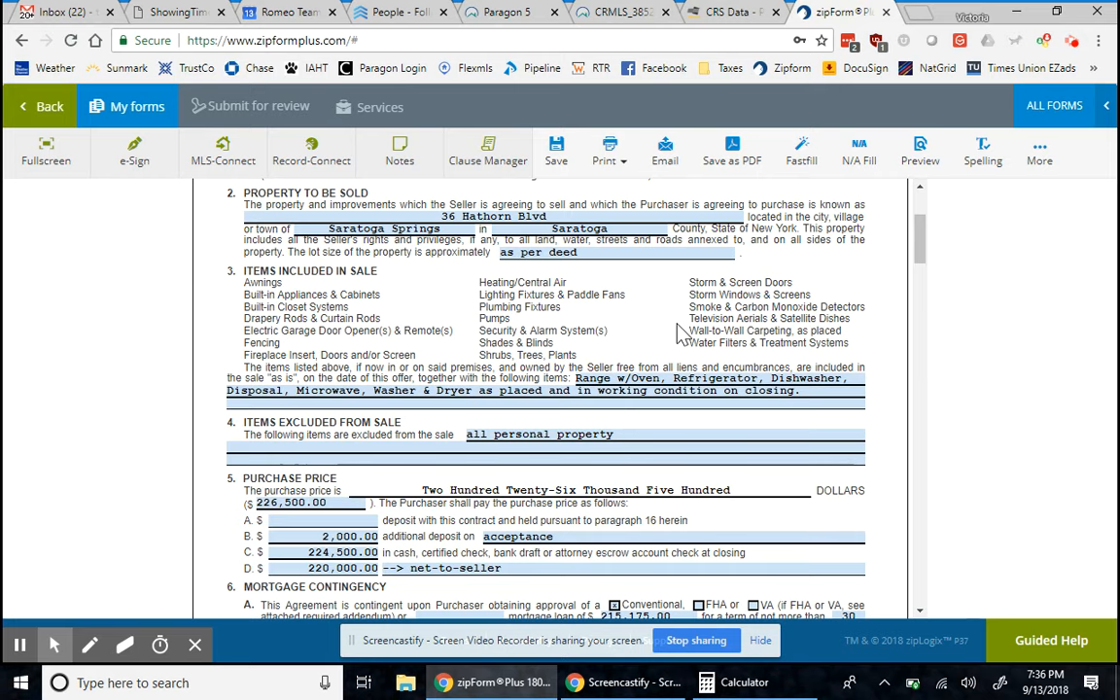
scroll(671, 326, "down", 1)
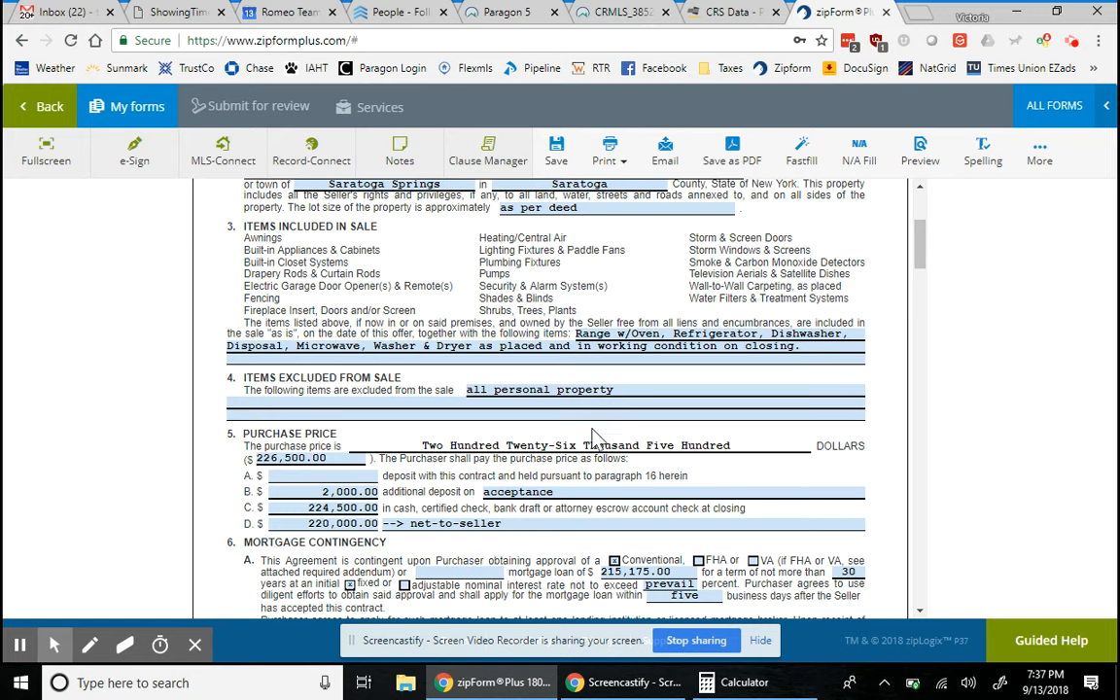
scroll(424, 386, "down", 1)
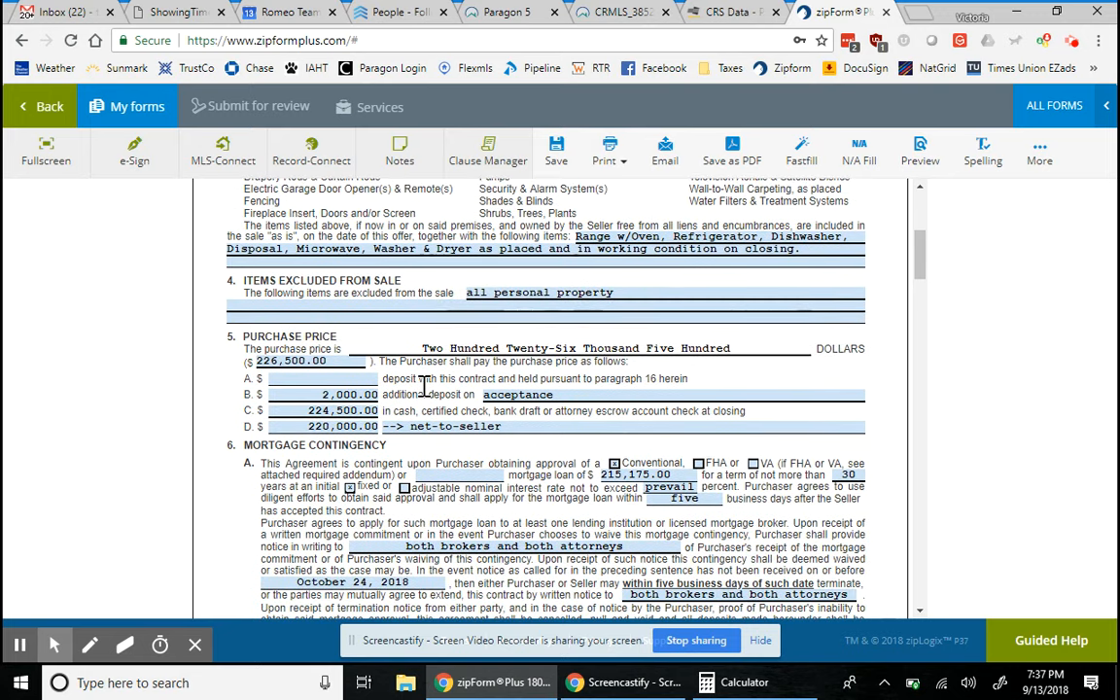
scroll(424, 386, "down", 1)
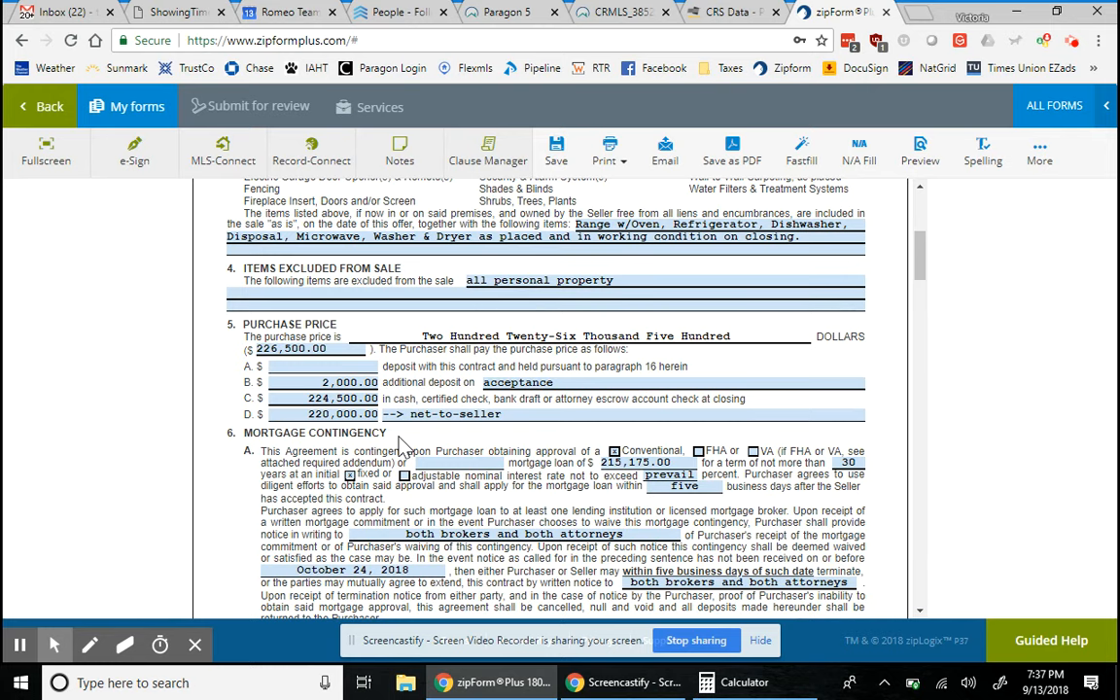
scroll(290, 525, "down", 1)
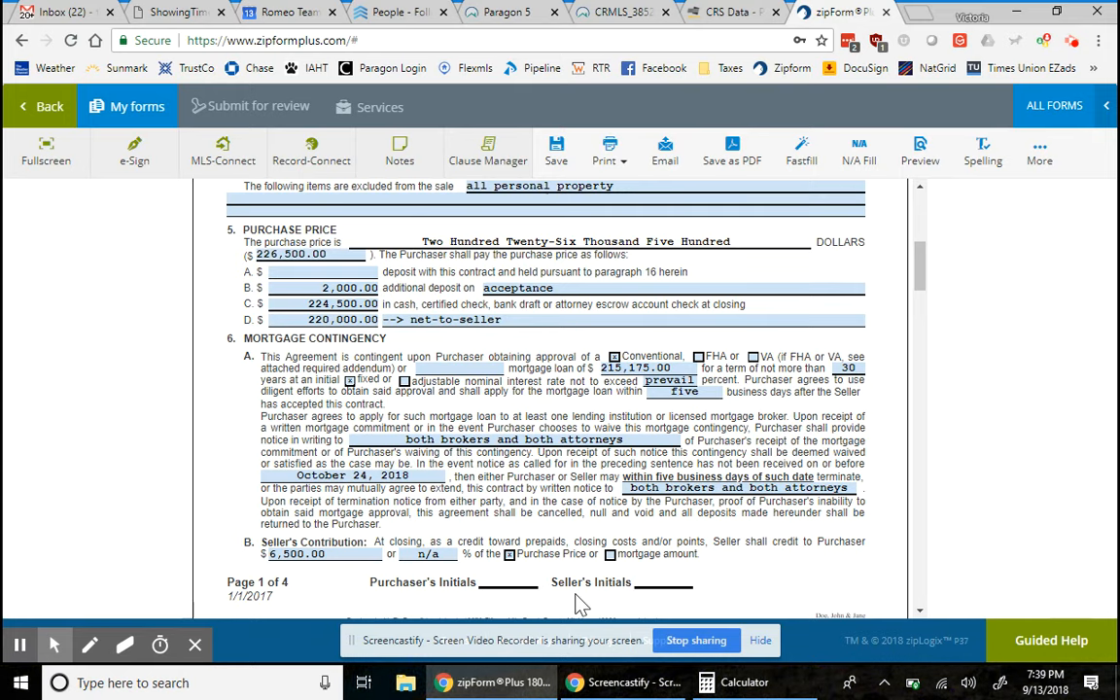
- Tick Purchaser as the payer of the title abstract in section 9 Title and Survey
scroll(580, 605, "down", 3)
scroll(580, 584, "down", 2)
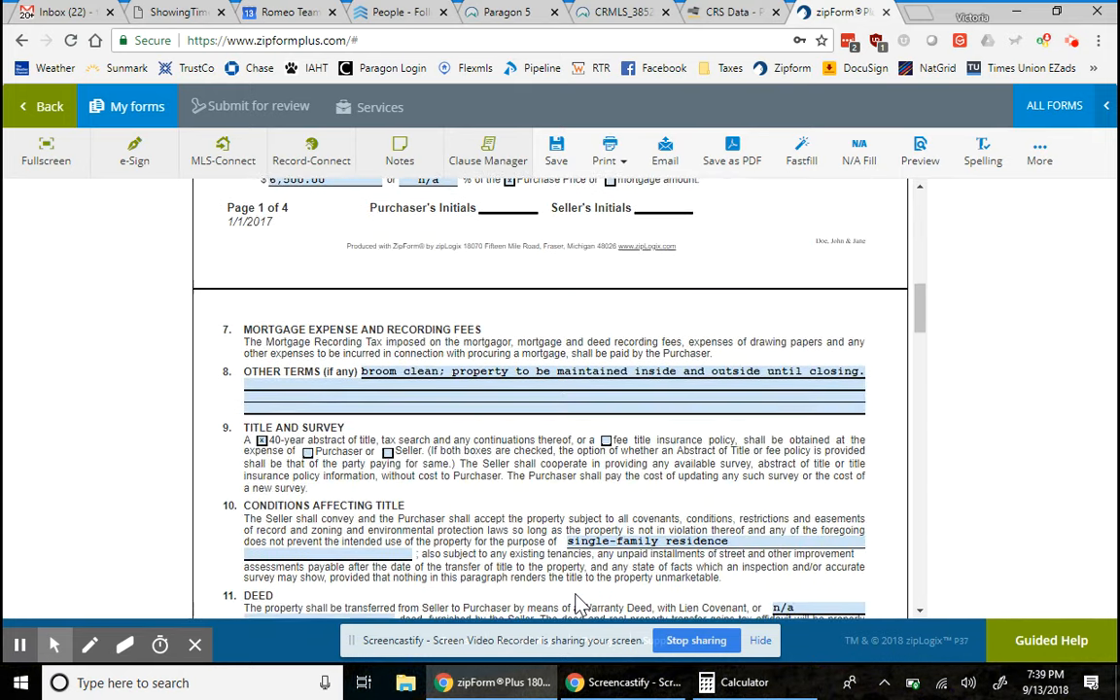
scroll(579, 558, "down", 1)
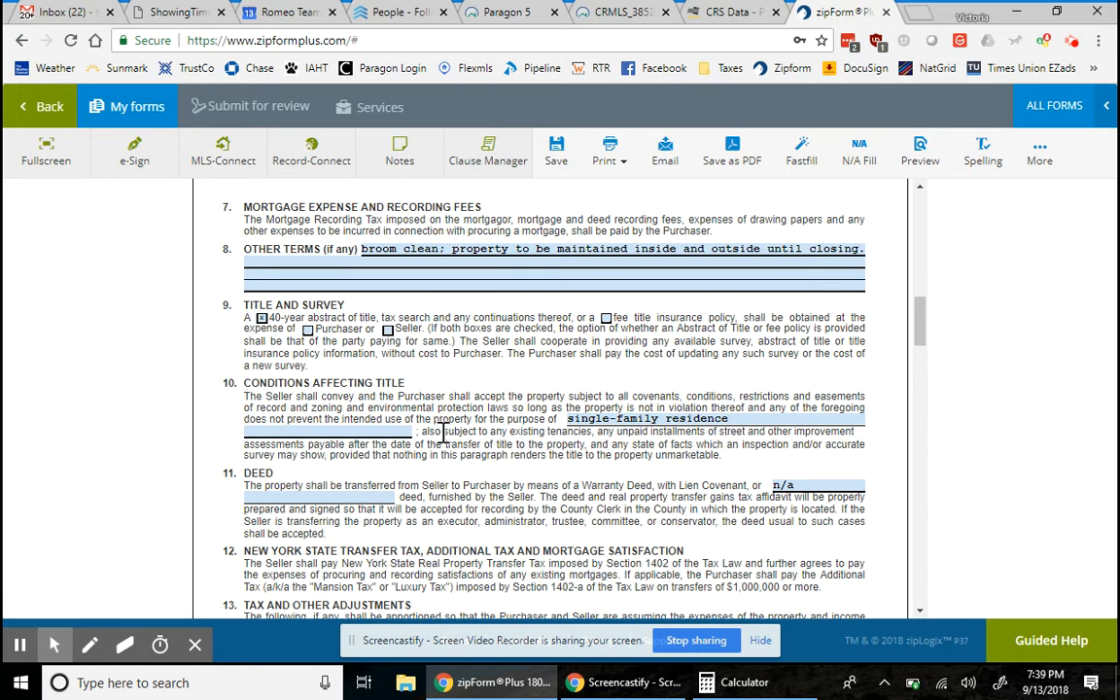
left_click(307, 330)
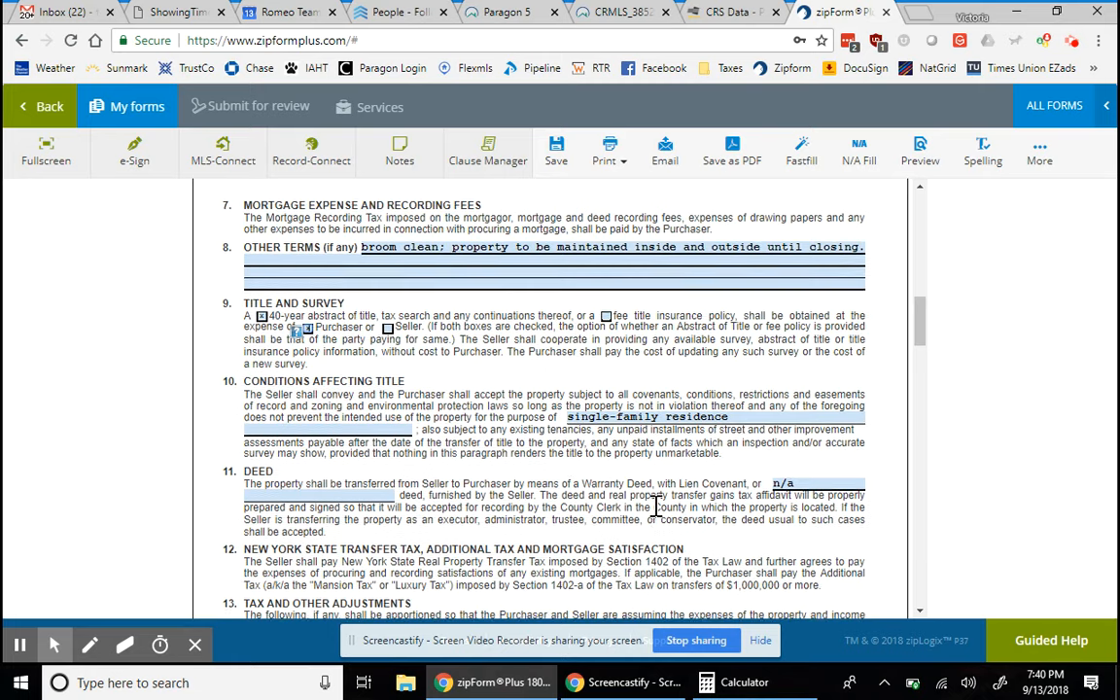
scroll(656, 506, "down", 1)
scroll(656, 507, "down", 1)
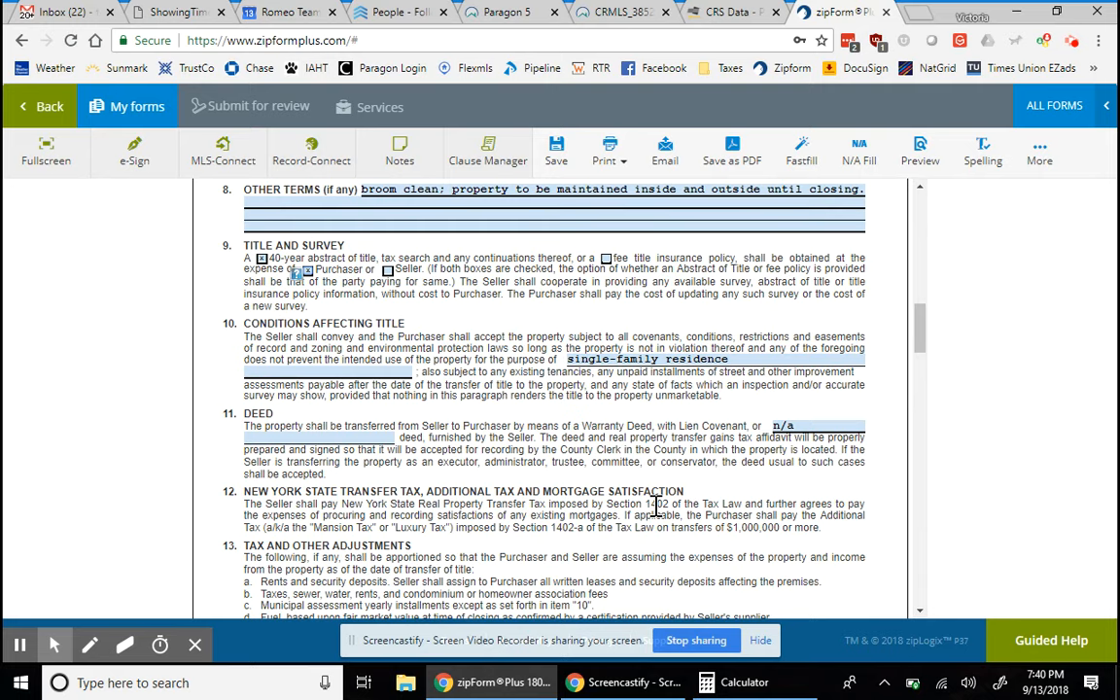
scroll(657, 506, "down", 3)
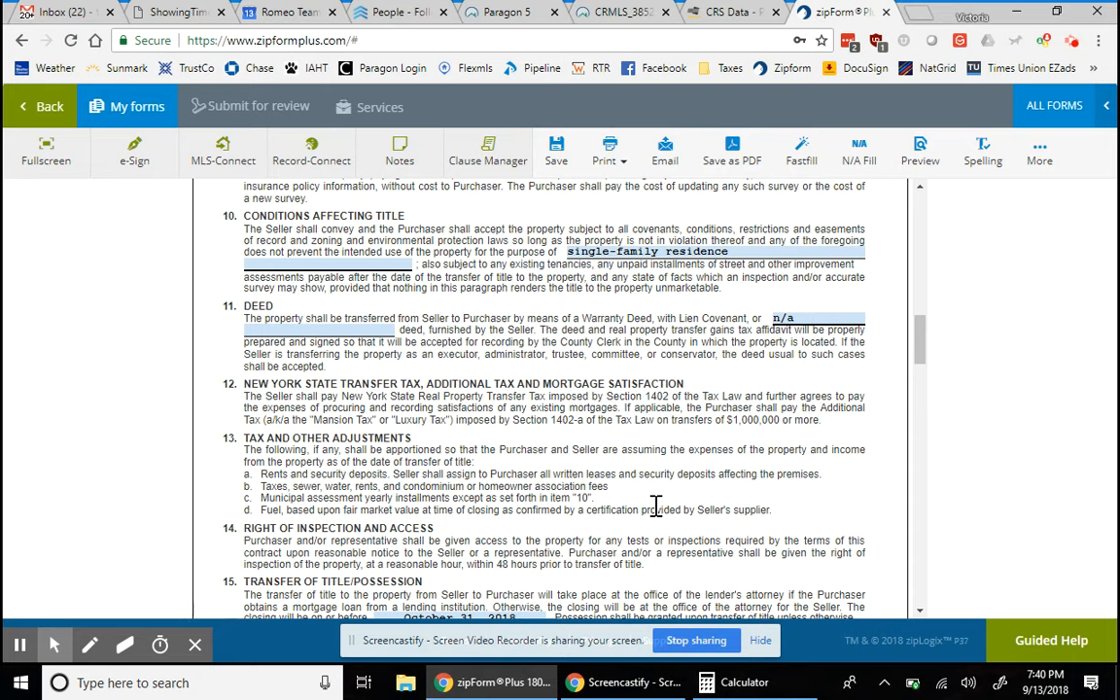
scroll(657, 506, "down", 2)
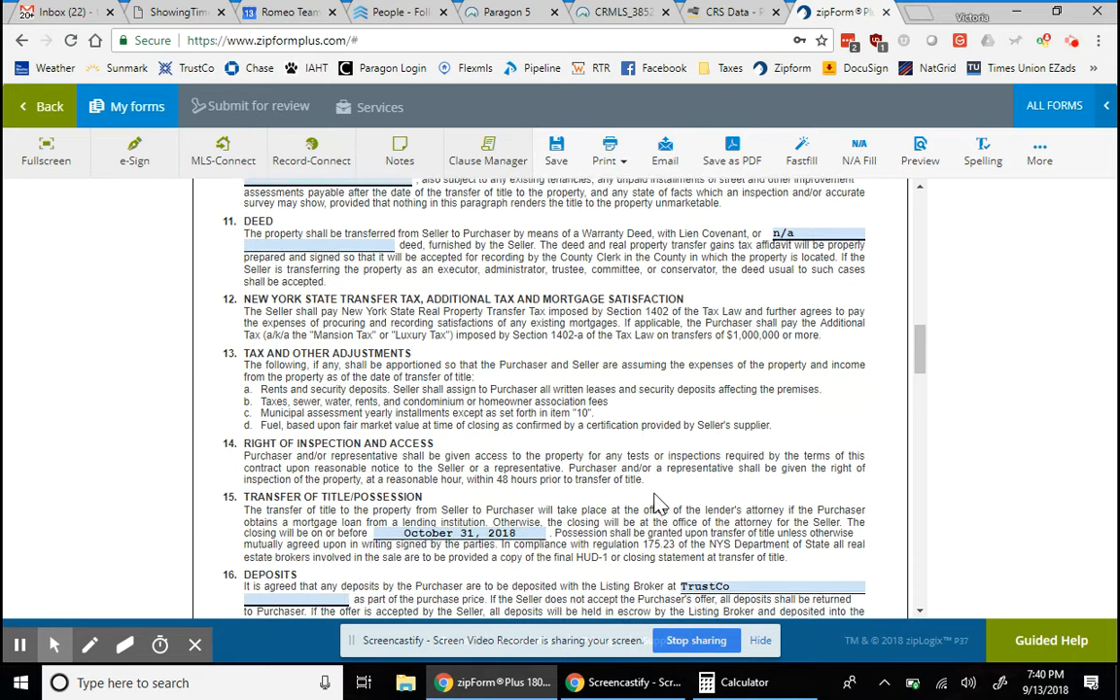
scroll(656, 505, "down", 1)
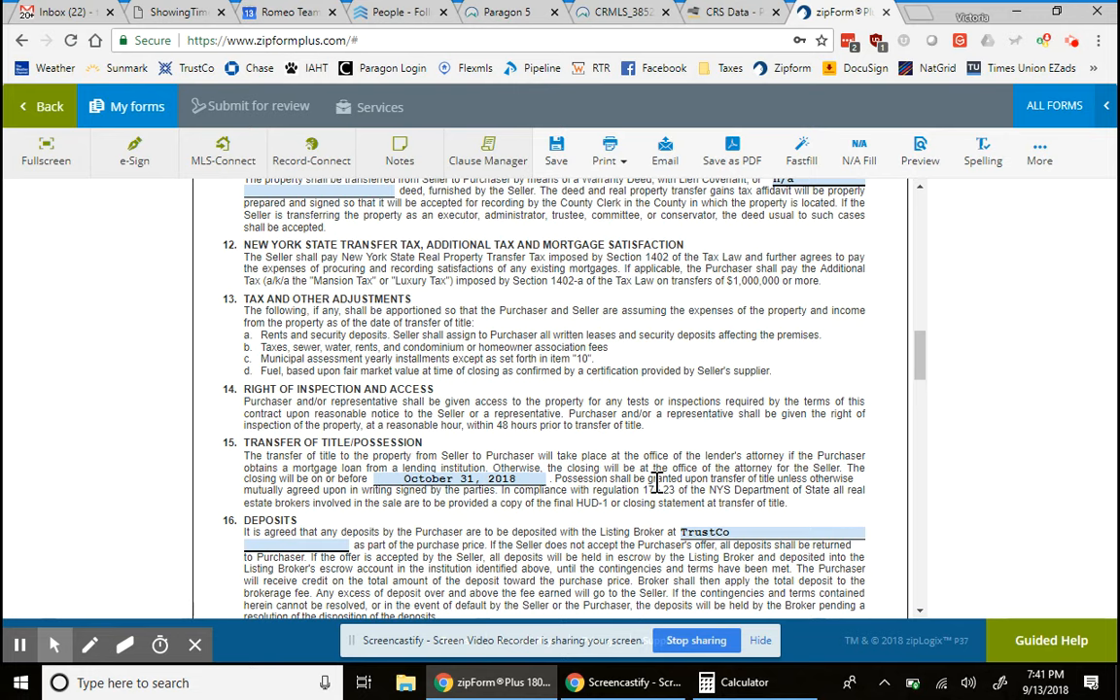
scroll(657, 481, "down", 1)
scroll(658, 481, "down", 2)
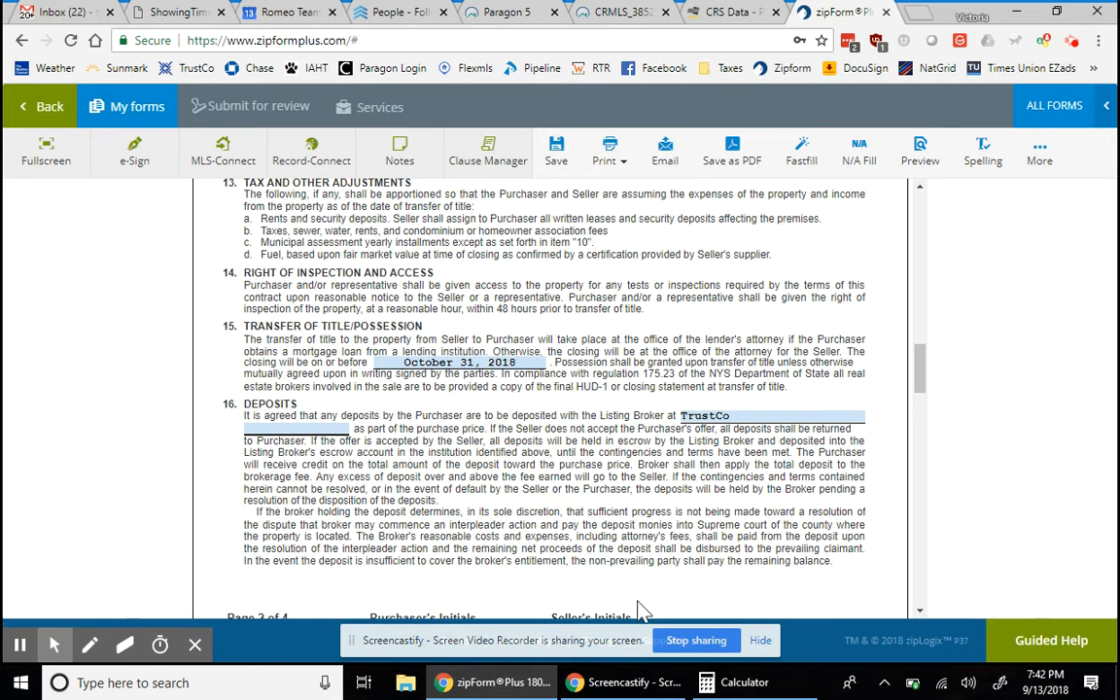
scroll(565, 547, "down", 1)
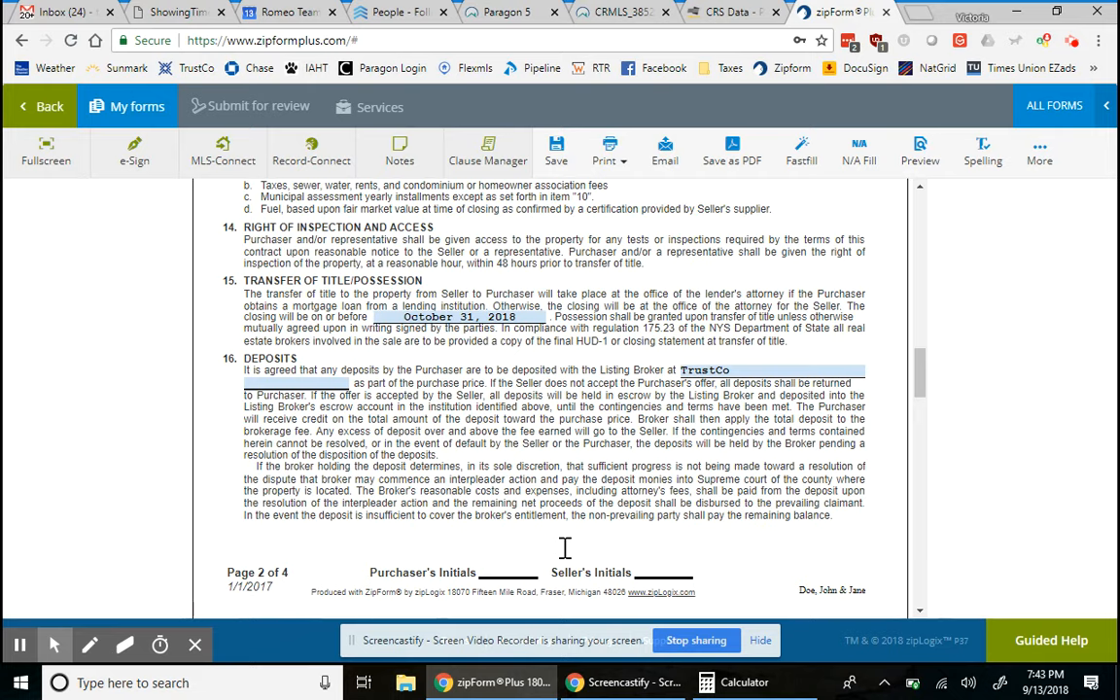
scroll(434, 550, "down", 3)
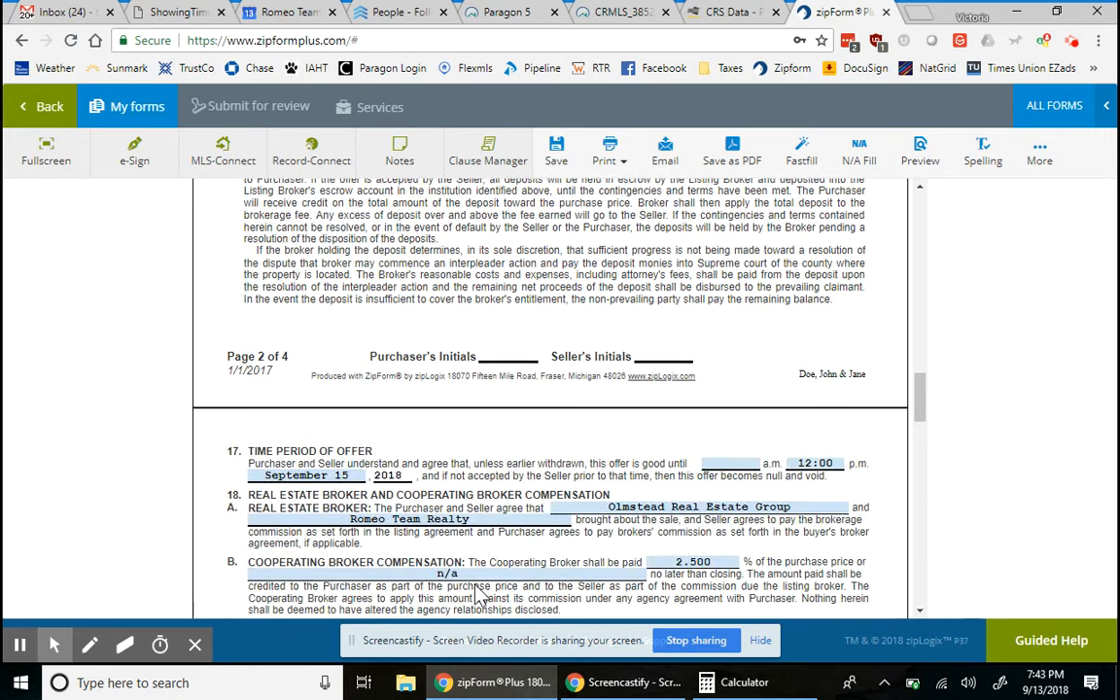
scroll(477, 593, "down", 2)
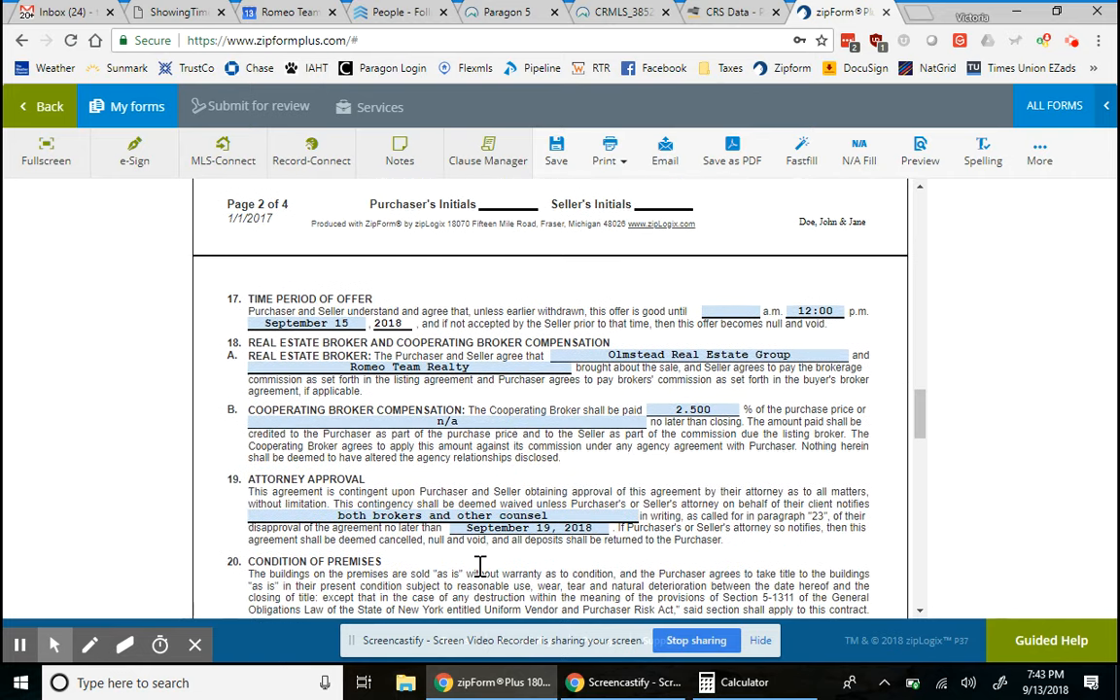
scroll(485, 559, "down", 1)
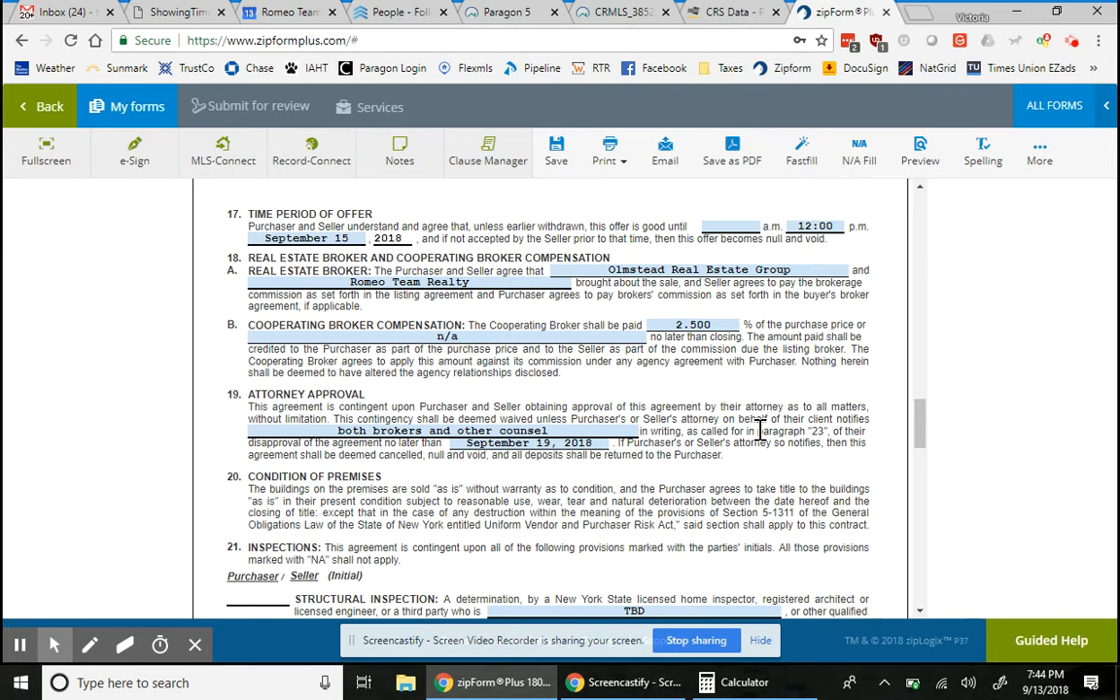
scroll(671, 542, "down", 1)
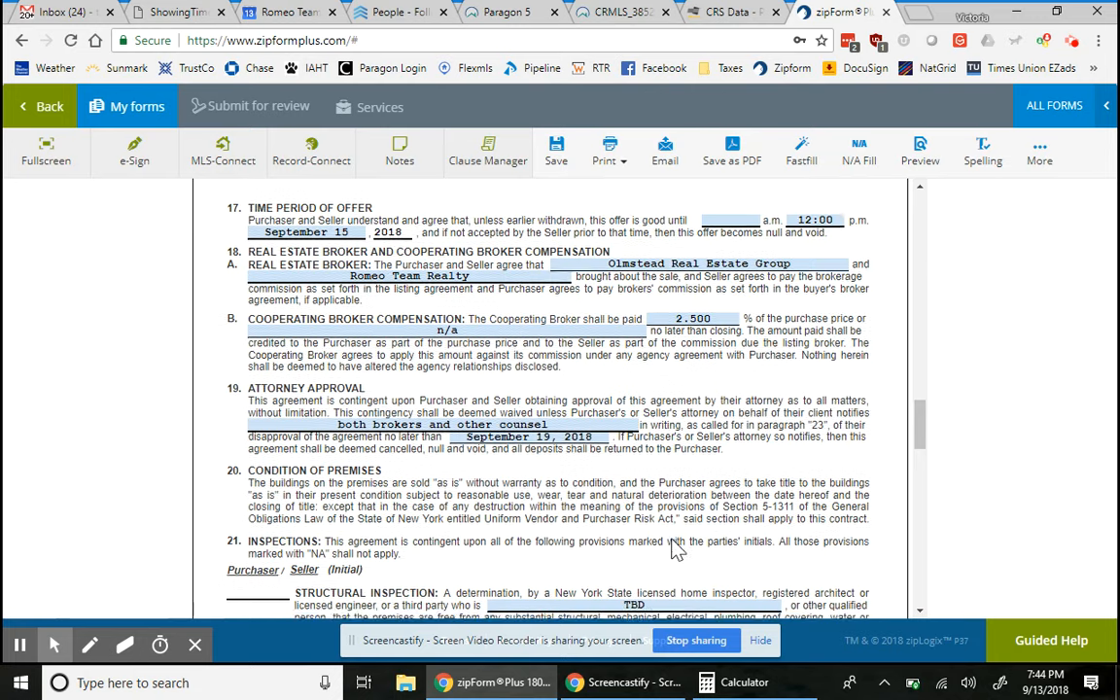
scroll(671, 545, "down", 1)
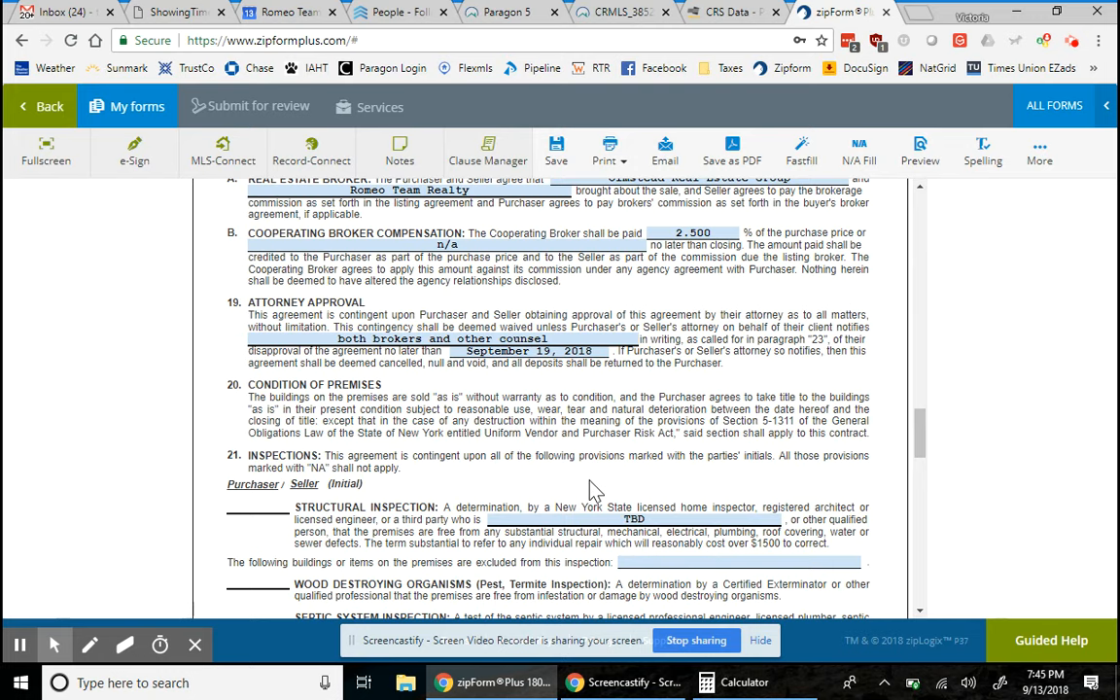
scroll(589, 484, "down", 2)
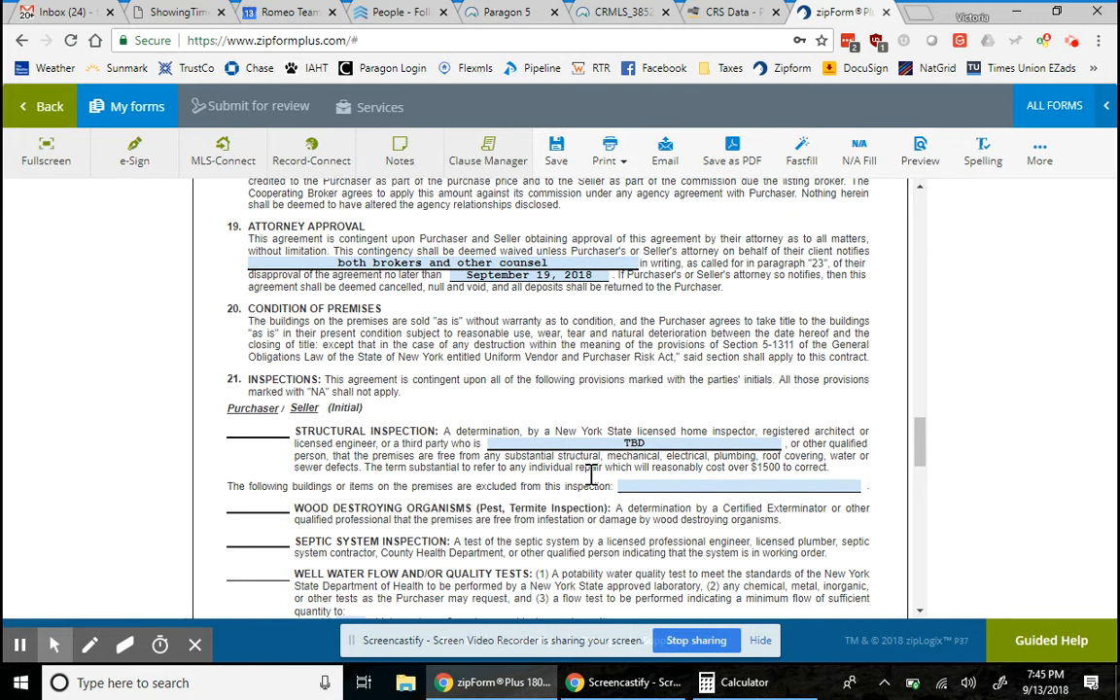
scroll(589, 475, "down", 2)
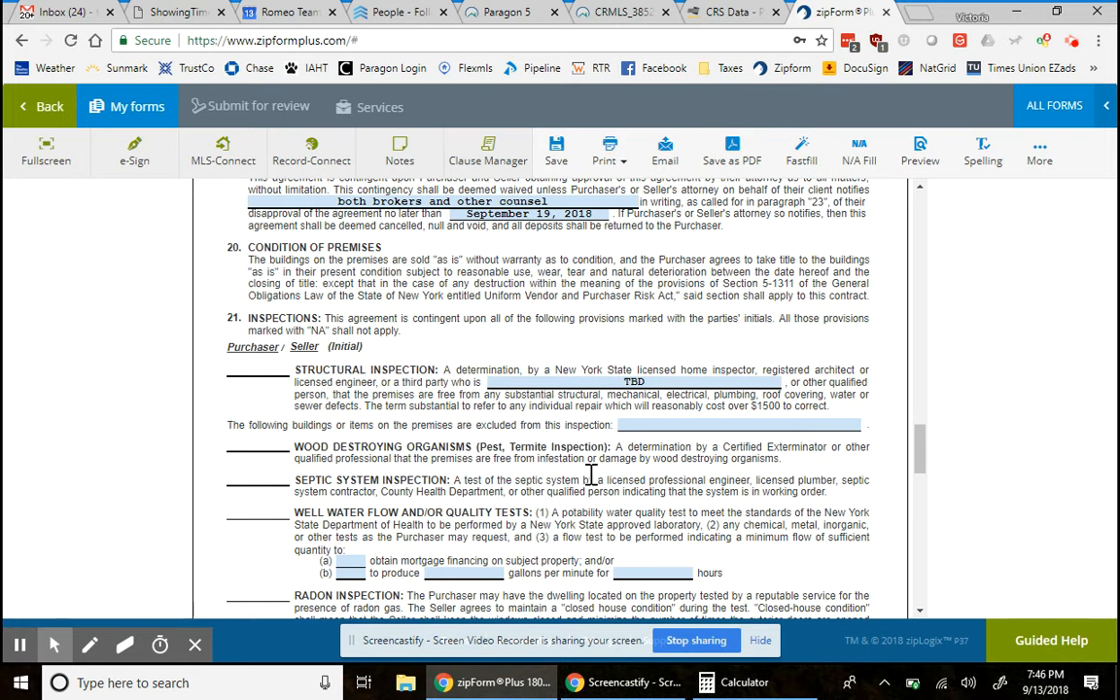
scroll(590, 477, "down", 1)
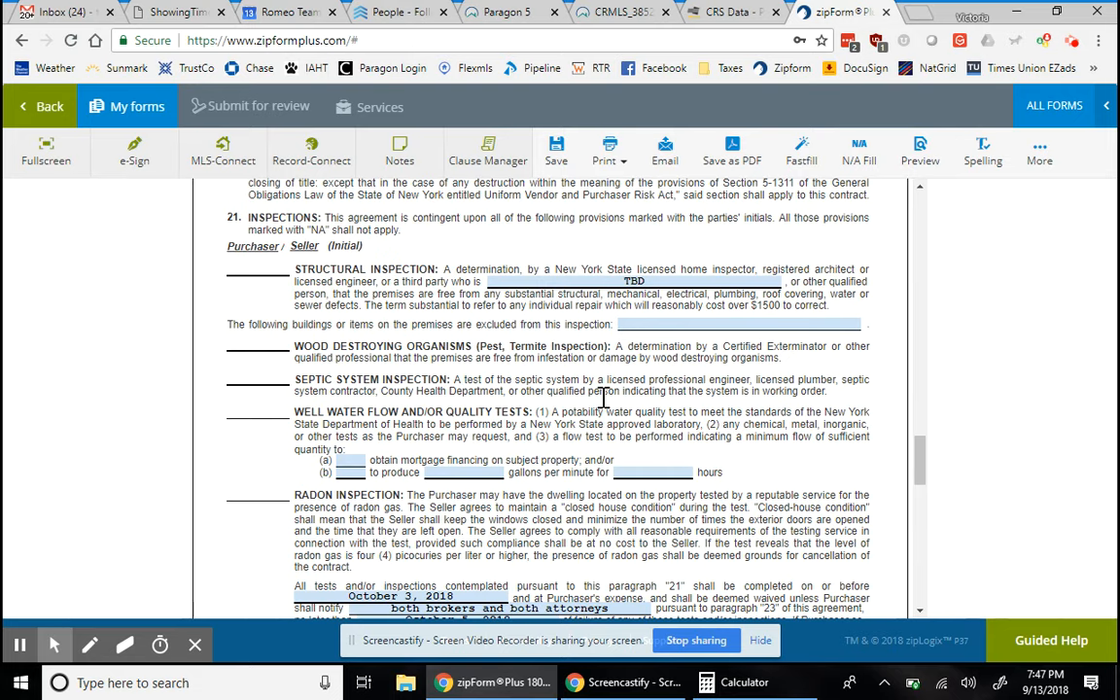
scroll(603, 397, "down", 2)
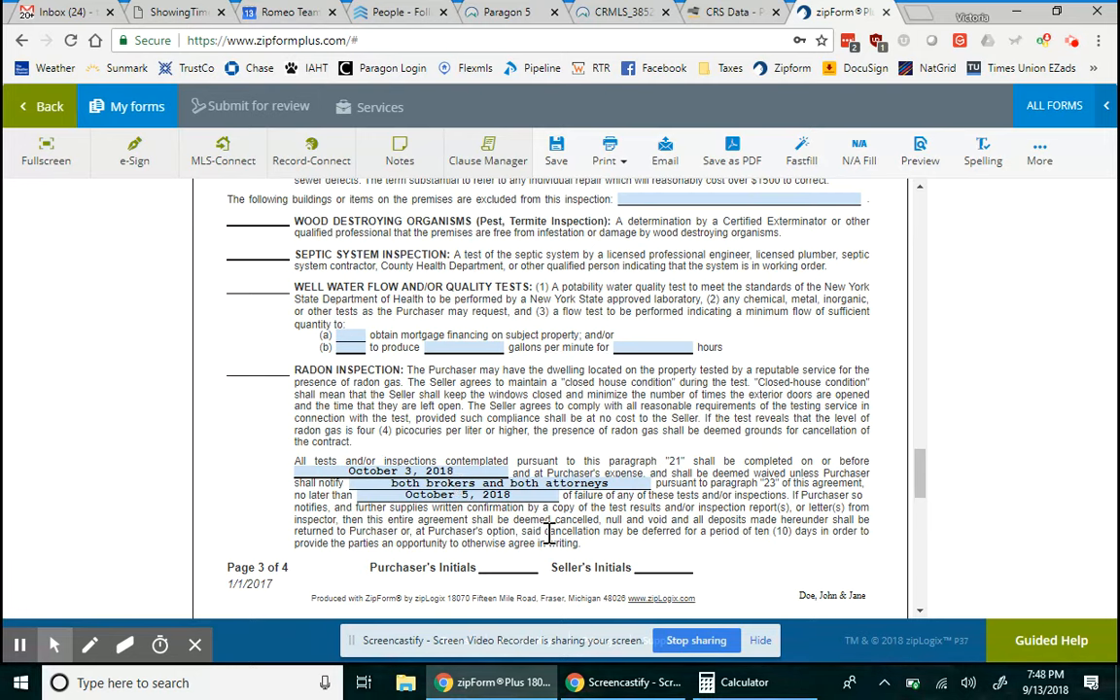
scroll(549, 533, "down", 1)
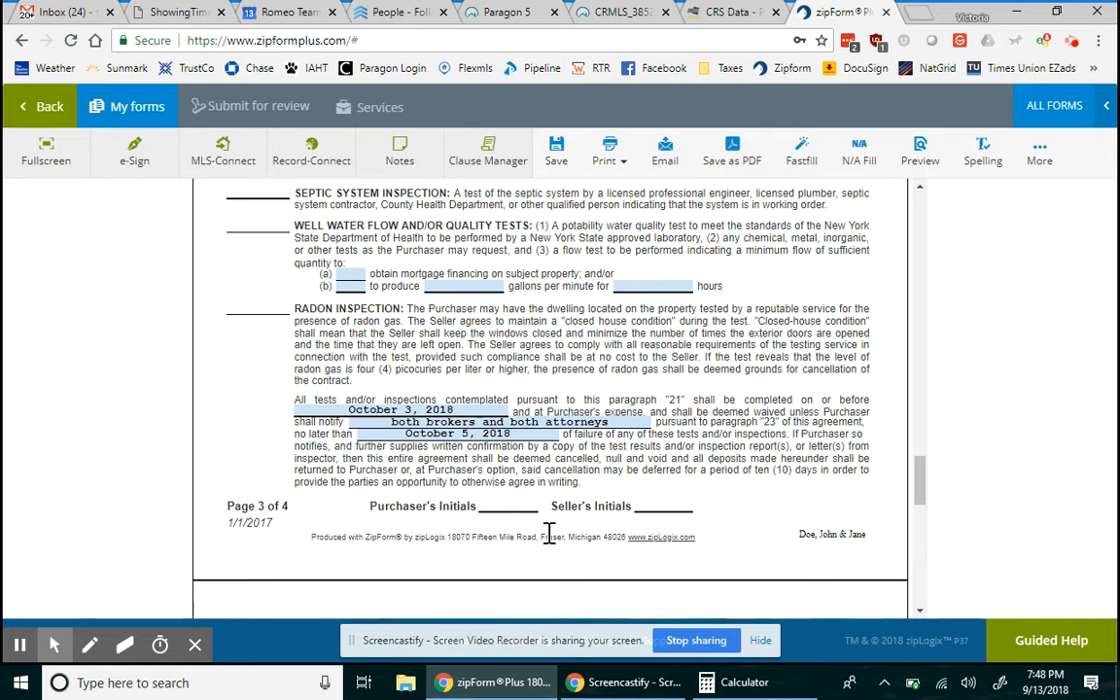
scroll(550, 533, "down", 1)
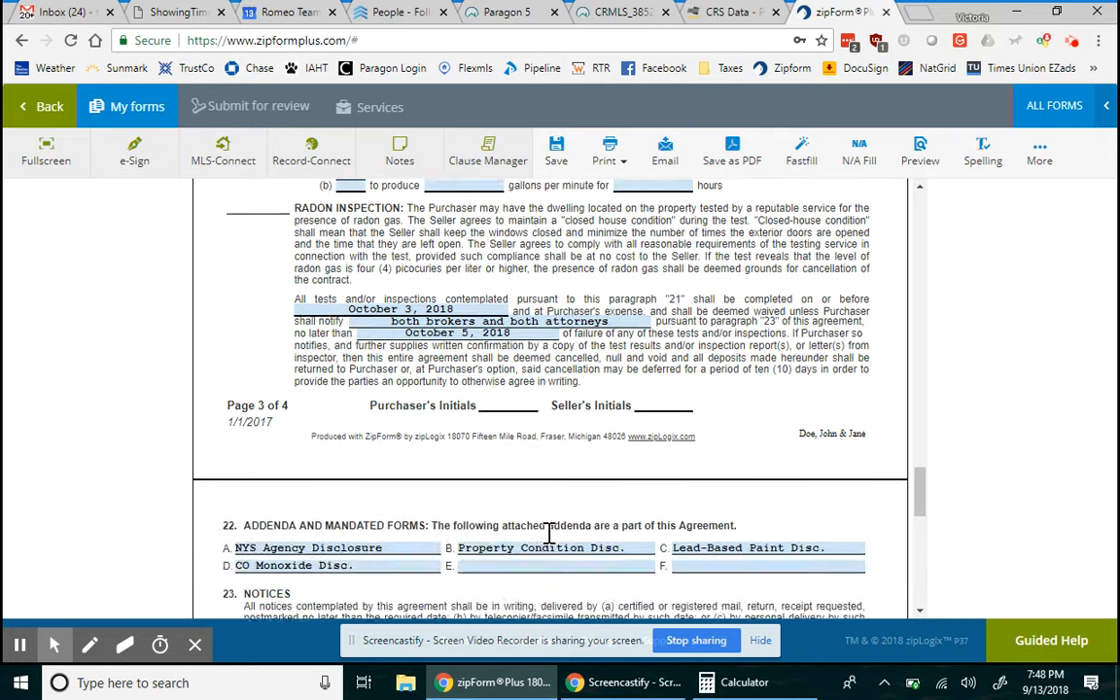
scroll(549, 533, "down", 2)
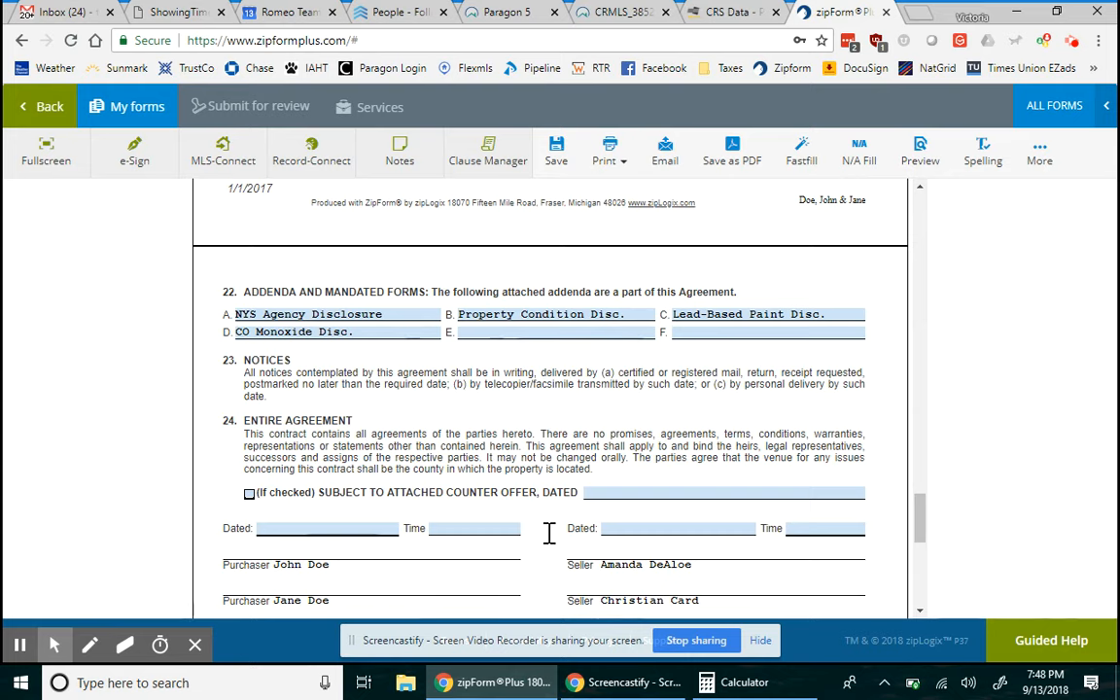
scroll(549, 533, "down", 1)
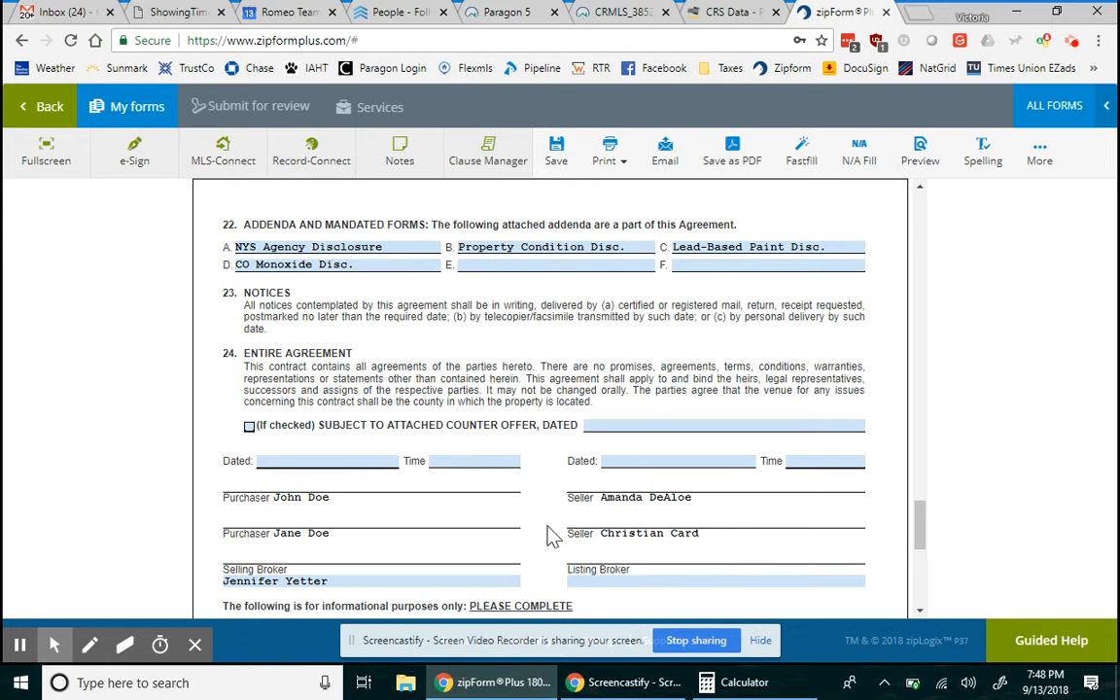
scroll(550, 535, "down", 2)
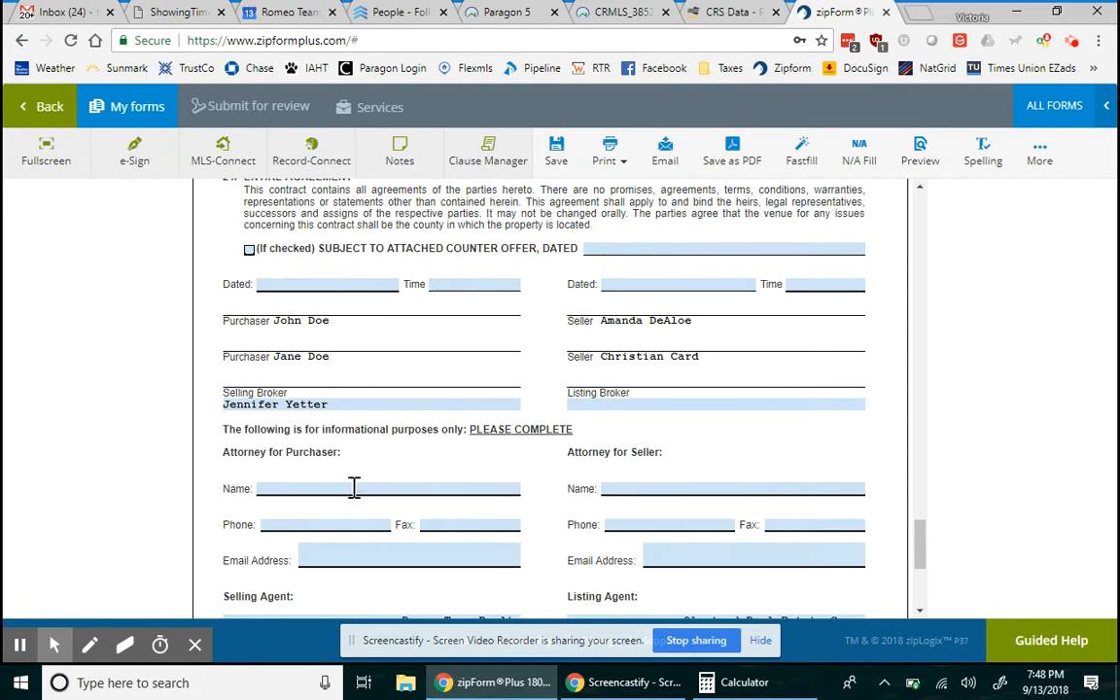
scroll(350, 596, "down", 2)
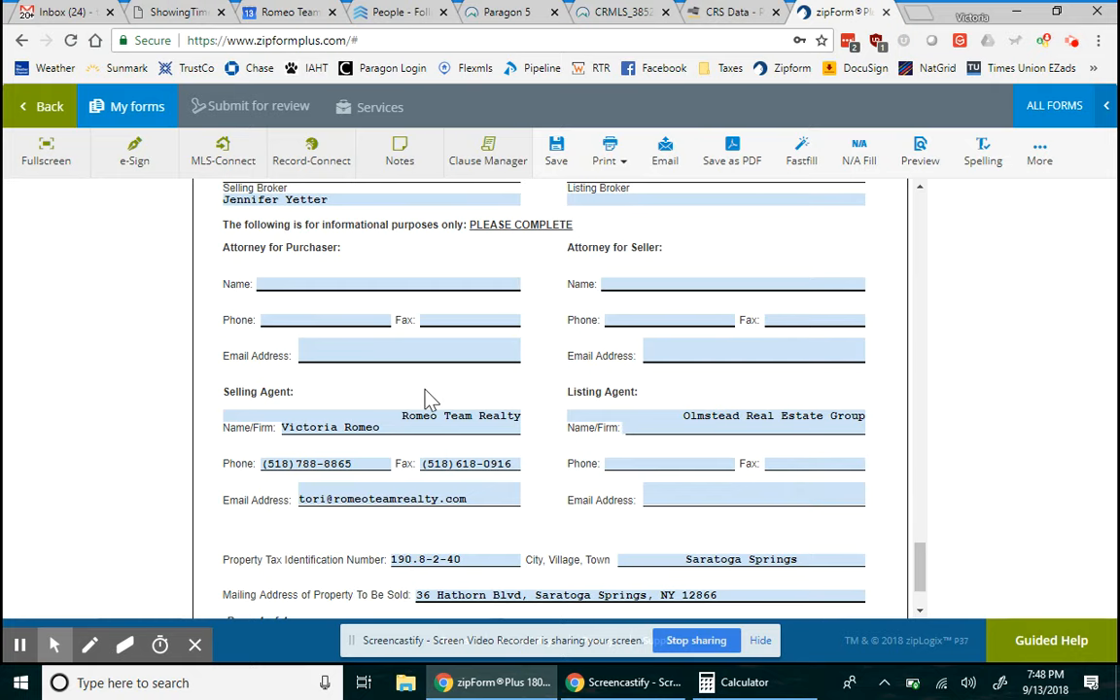
scroll(476, 525, "down", 1)
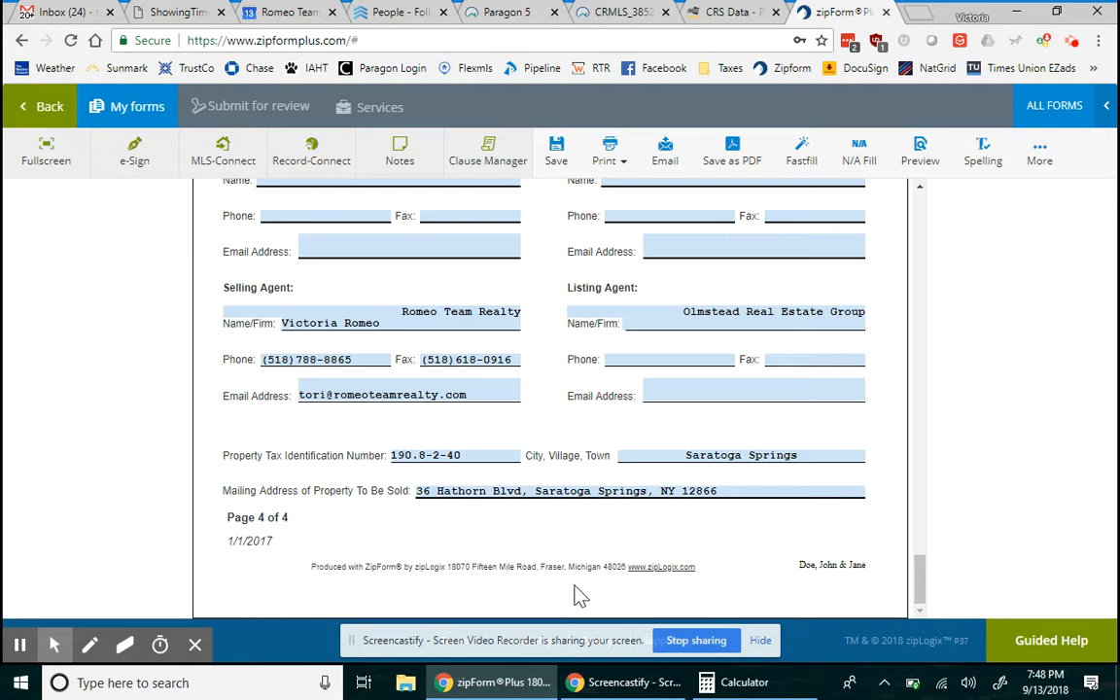
scroll(580, 596, "up", 2)
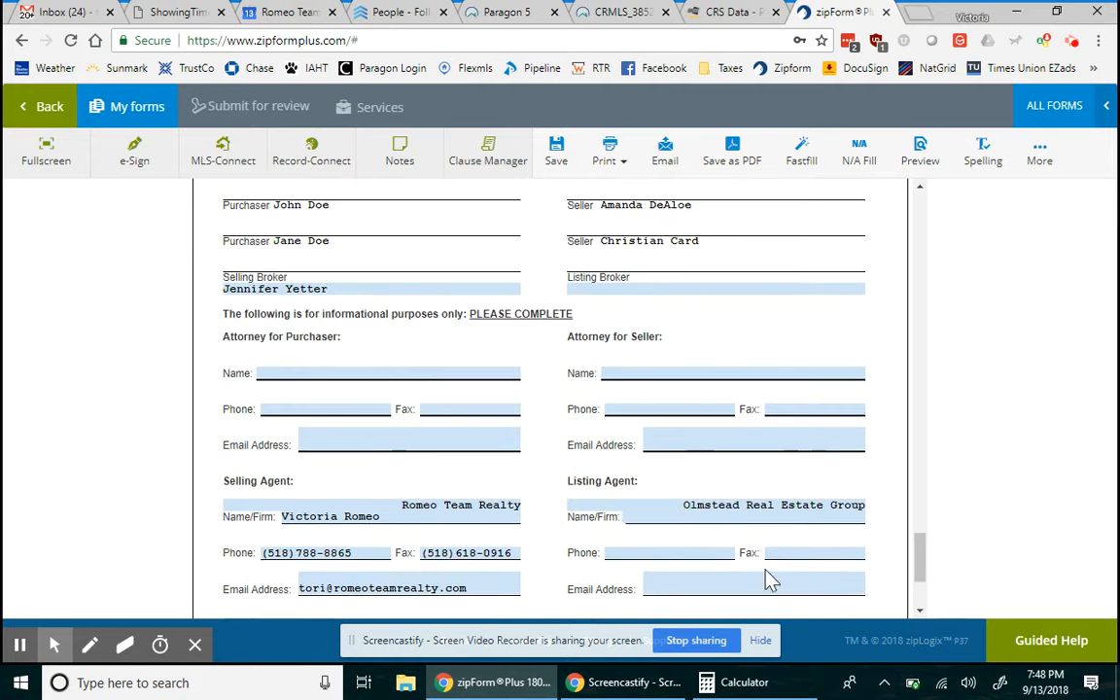
scroll(800, 507, "down", 2)
scroll(800, 525, "up", 5)
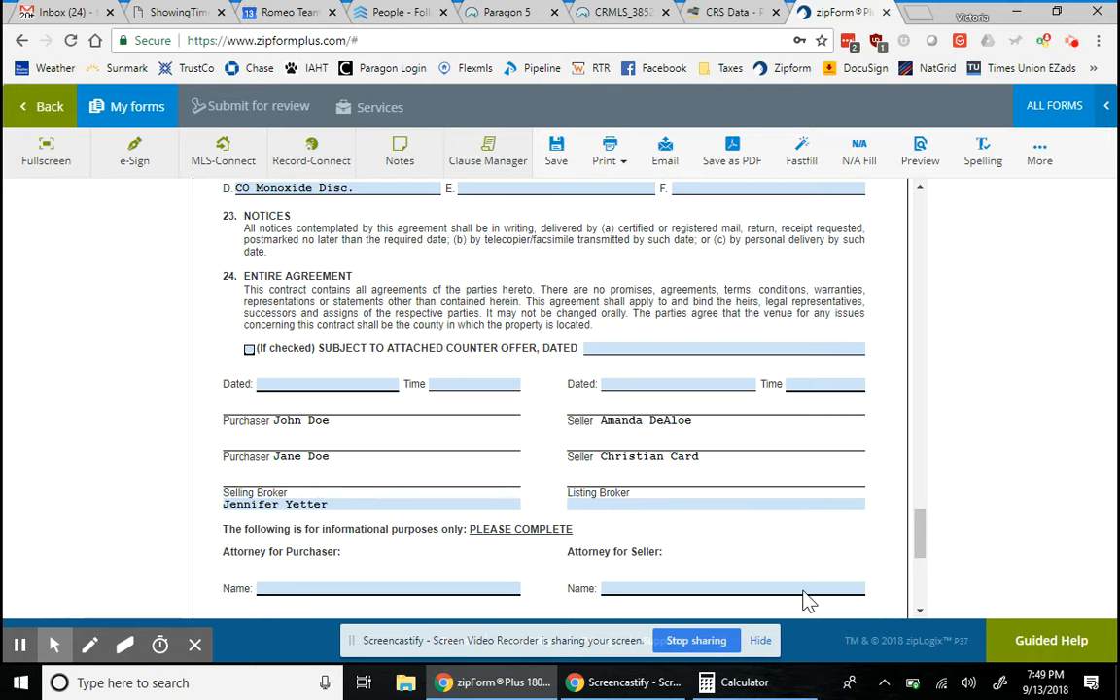
scroll(813, 618, "up", 1)
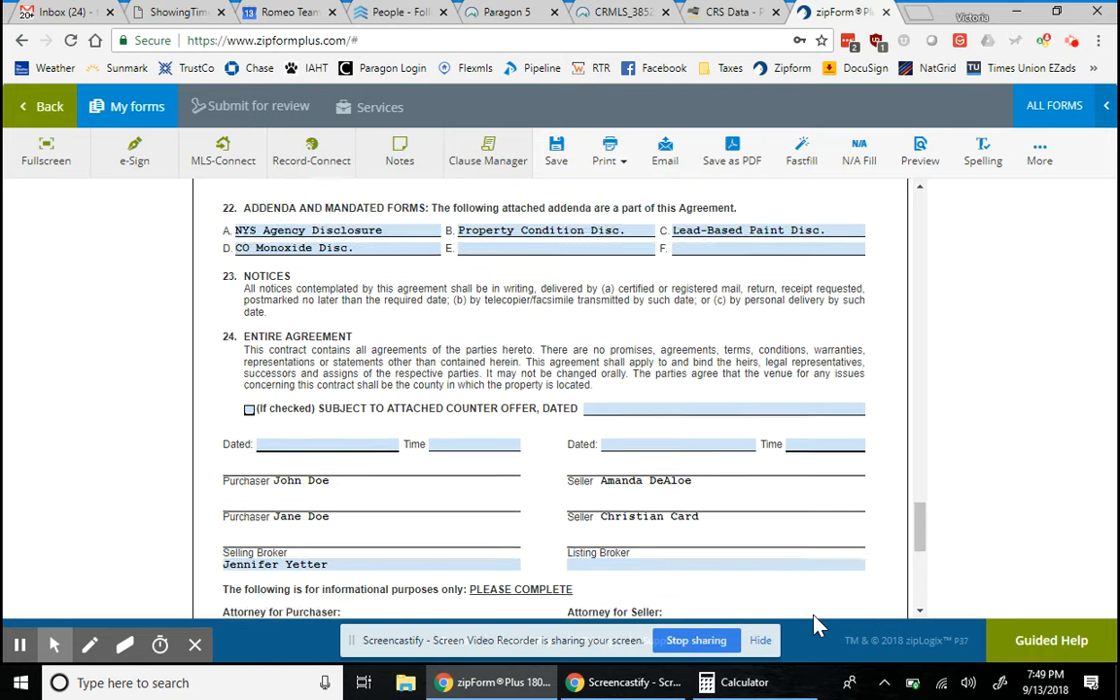
scroll(815, 624, "up", 10)
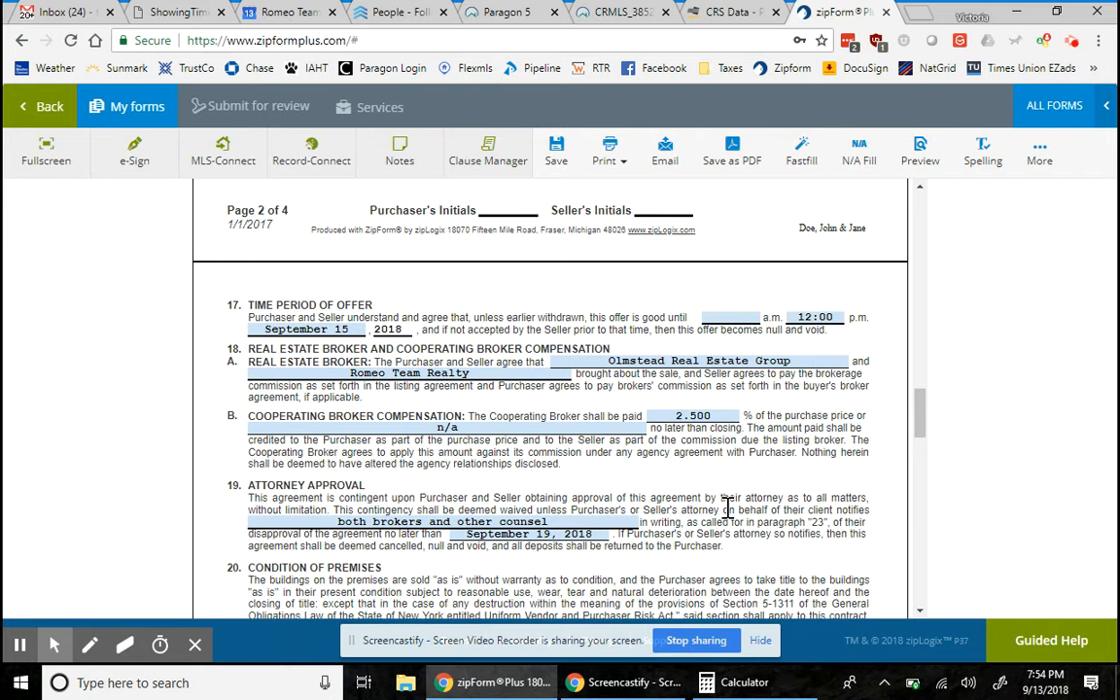
- Save and close the purchase contract, returning to the transactions list
scroll(727, 508, "down", 4)
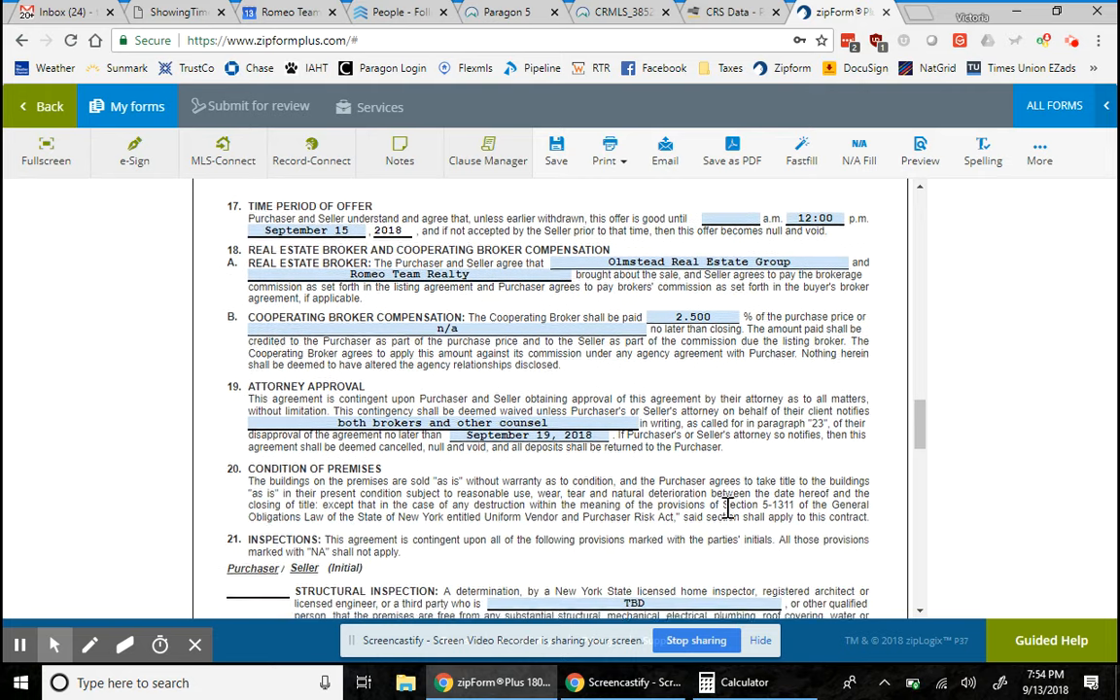
scroll(731, 515, "down", 2)
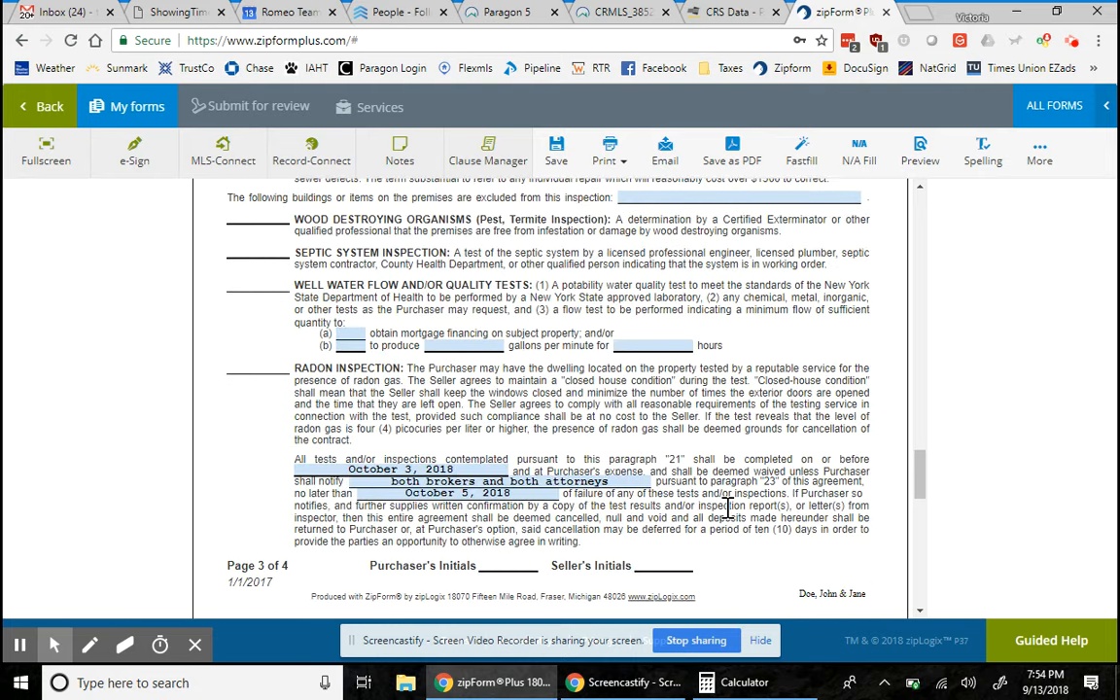
scroll(728, 508, "down", 2)
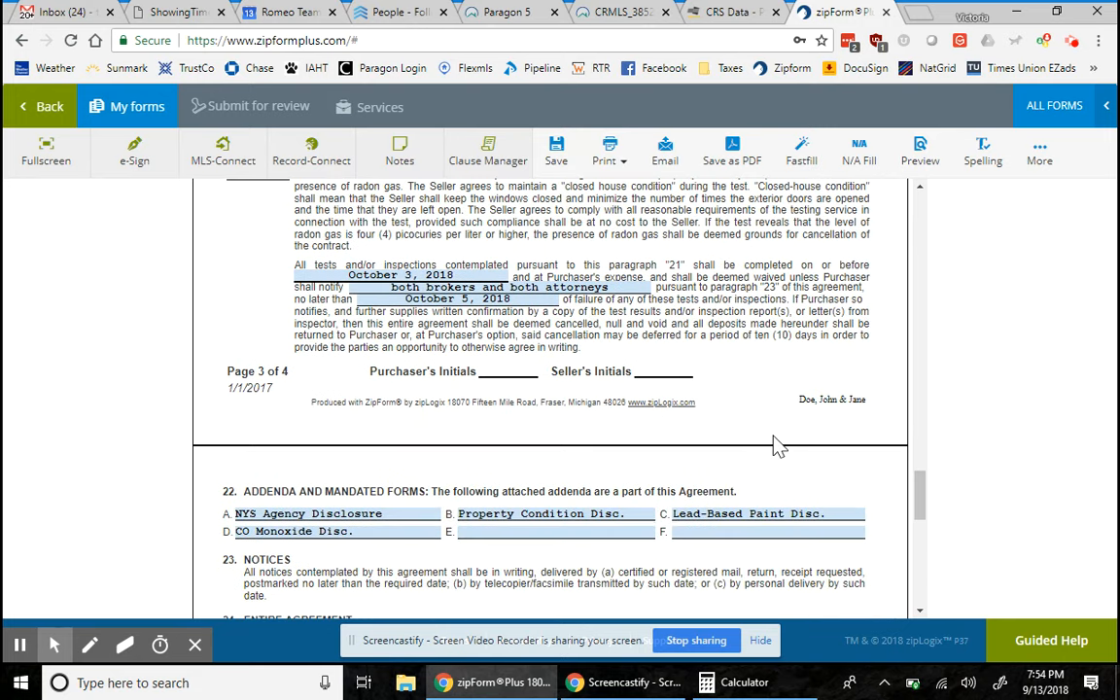
left_click(51, 107)
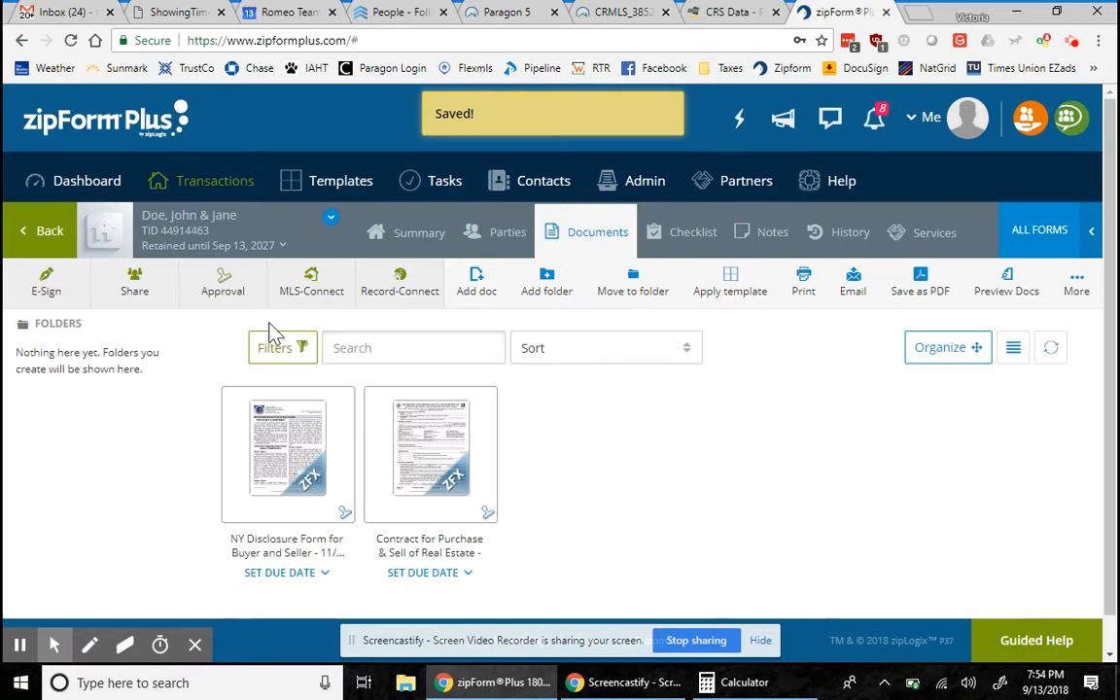
left_click(33, 242)
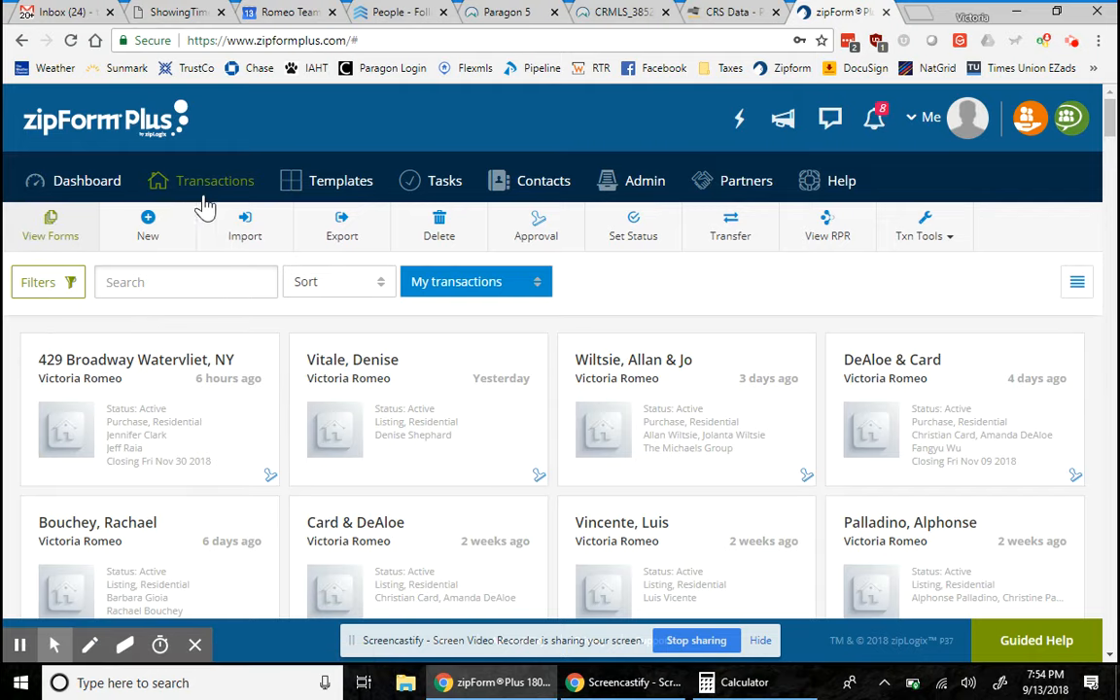
- Cancel the new transaction and show the Templates page with its five corporate templates
left_click(147, 225)
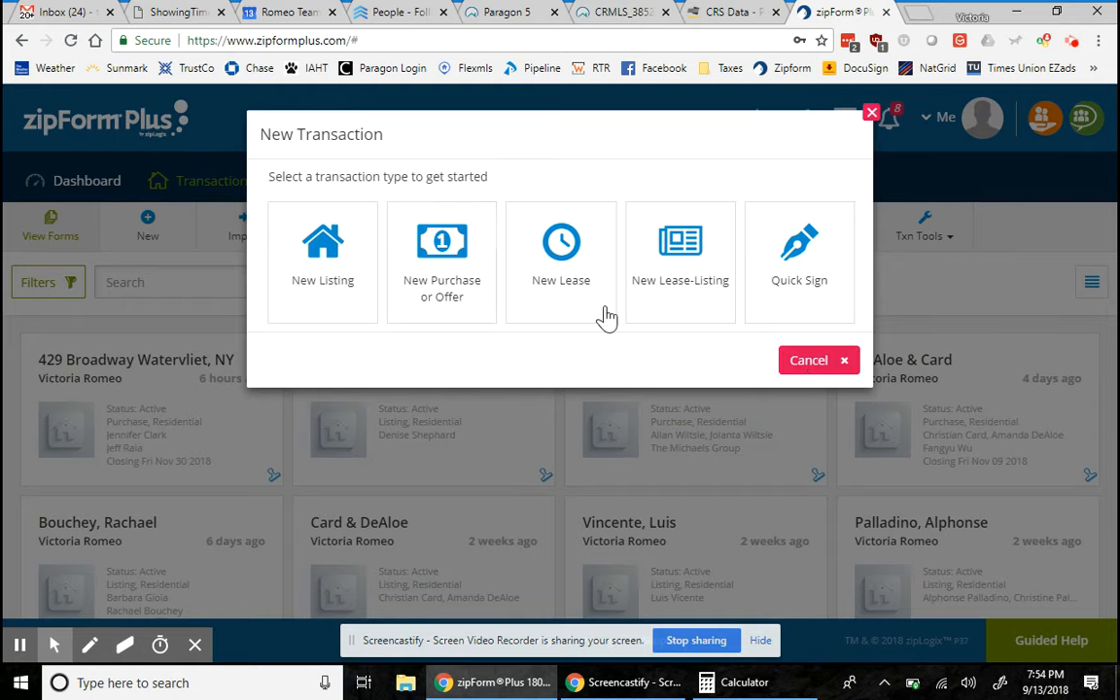
left_click(872, 118)
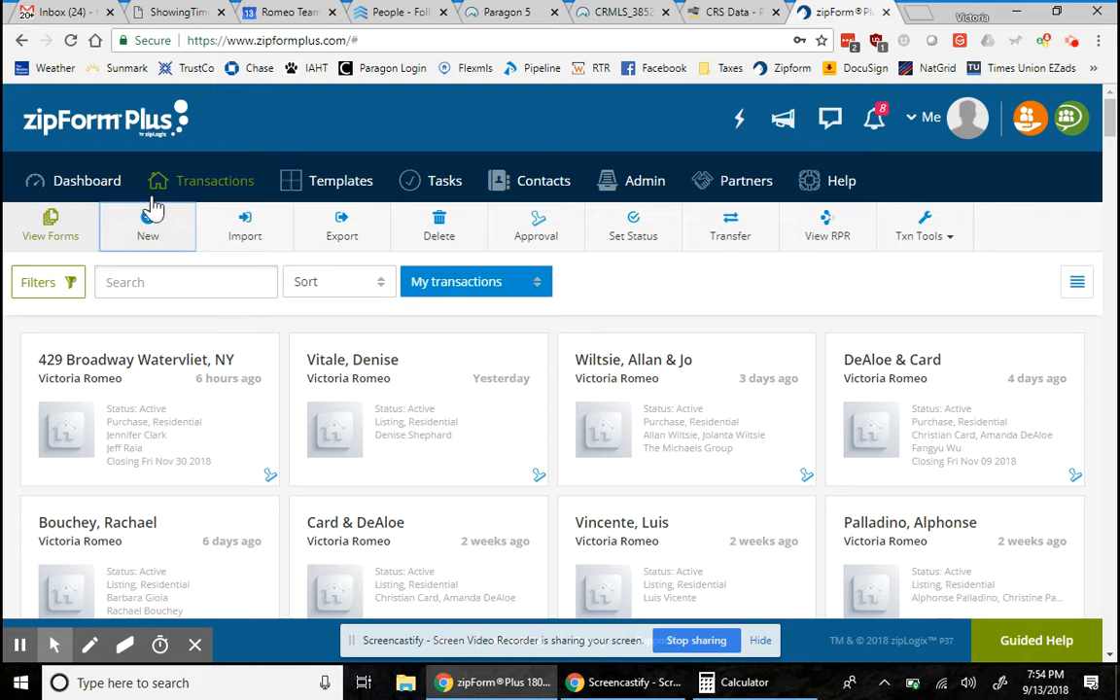
left_click(345, 187)
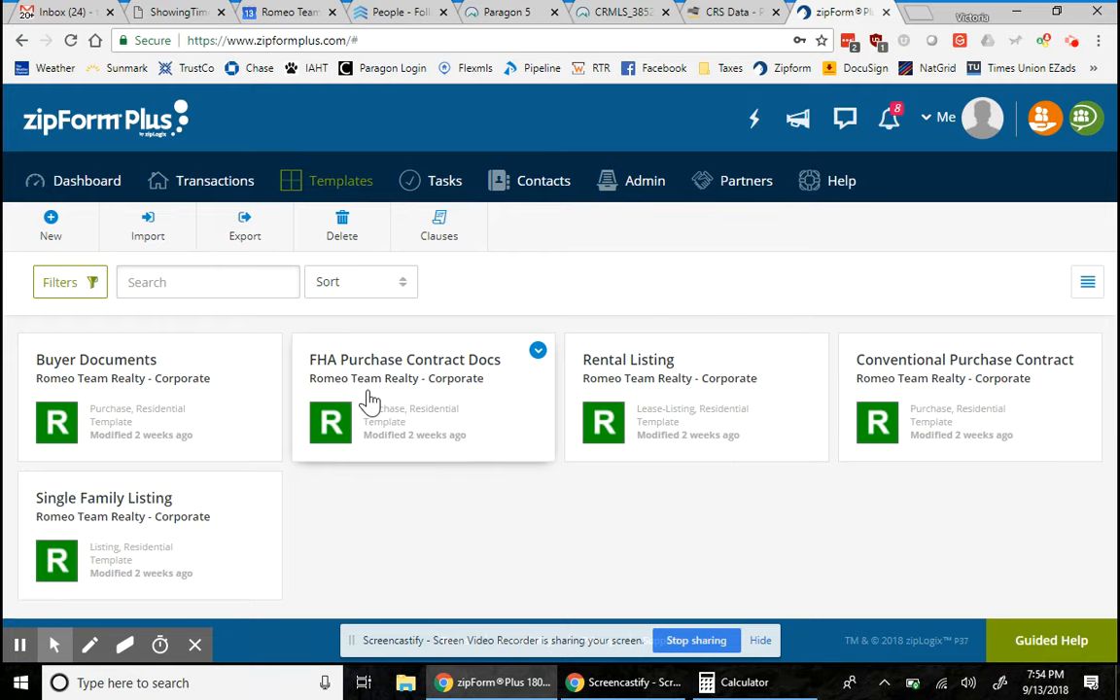
- Open the FHA Disclosures – Amendatory Clause form in the FHA Purchase Contract Docs template
left_click(368, 399)
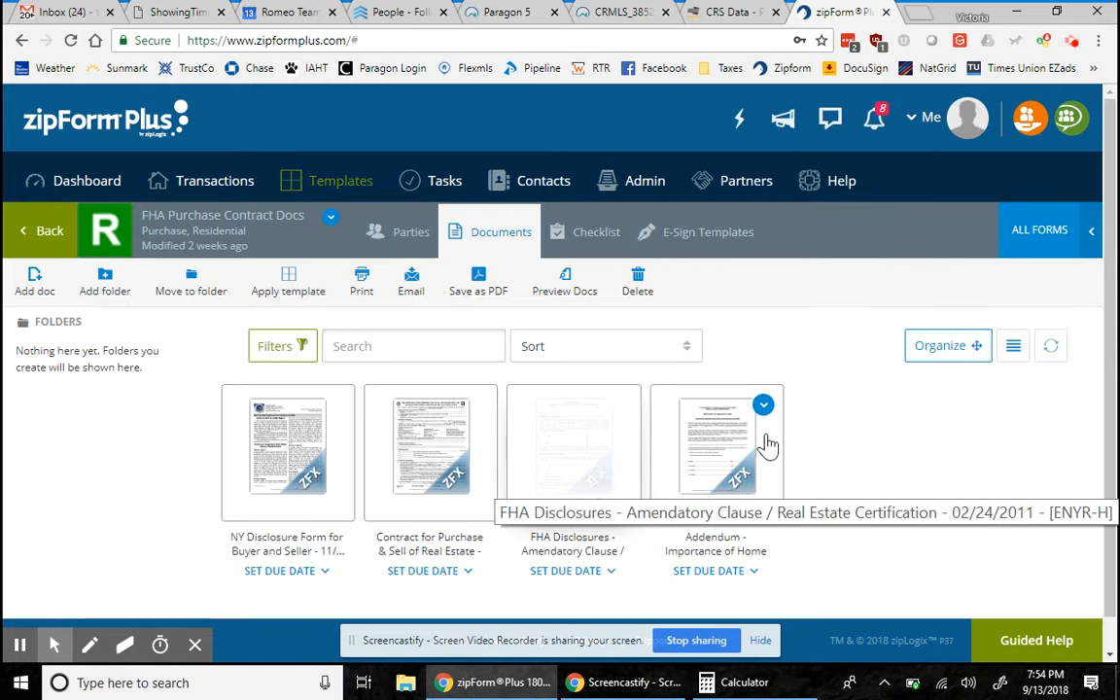
left_click(582, 445)
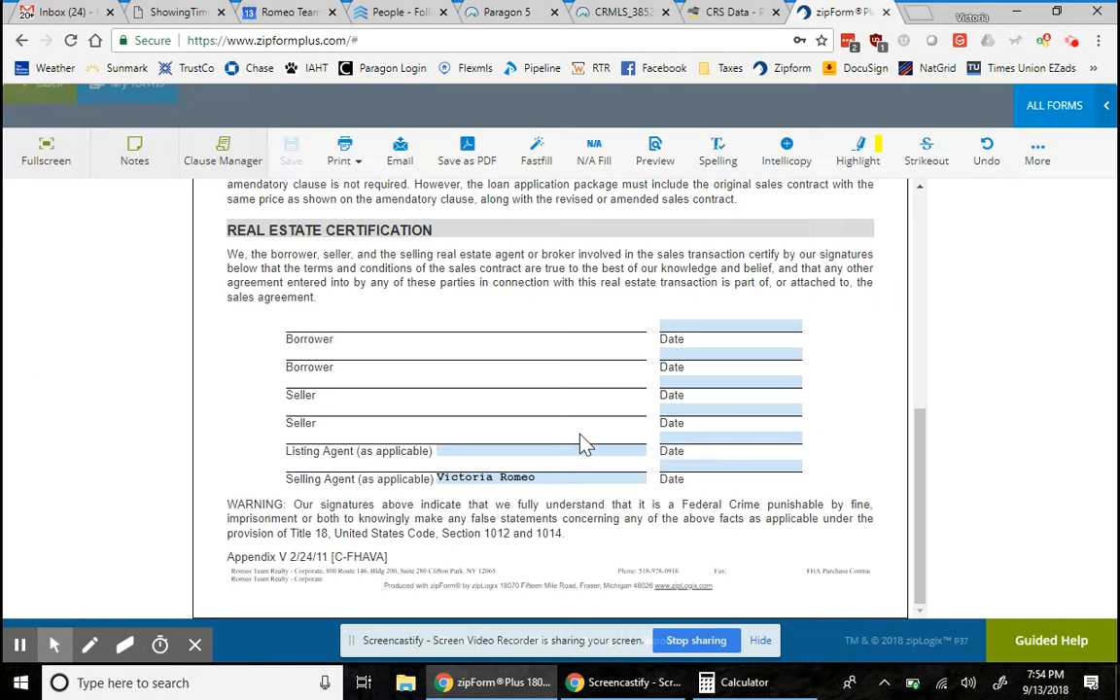
scroll(586, 369, "up", 7)
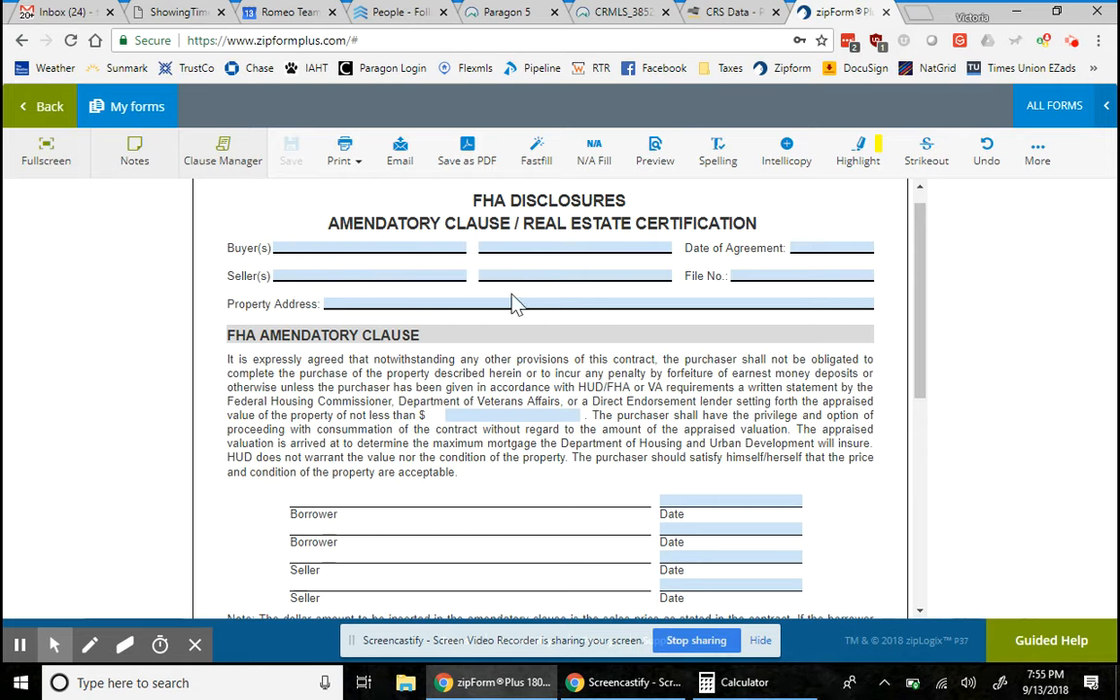
- Fill the 'not less than $' appraised-value field with 226500, showing $226,500.00
left_click(519, 417)
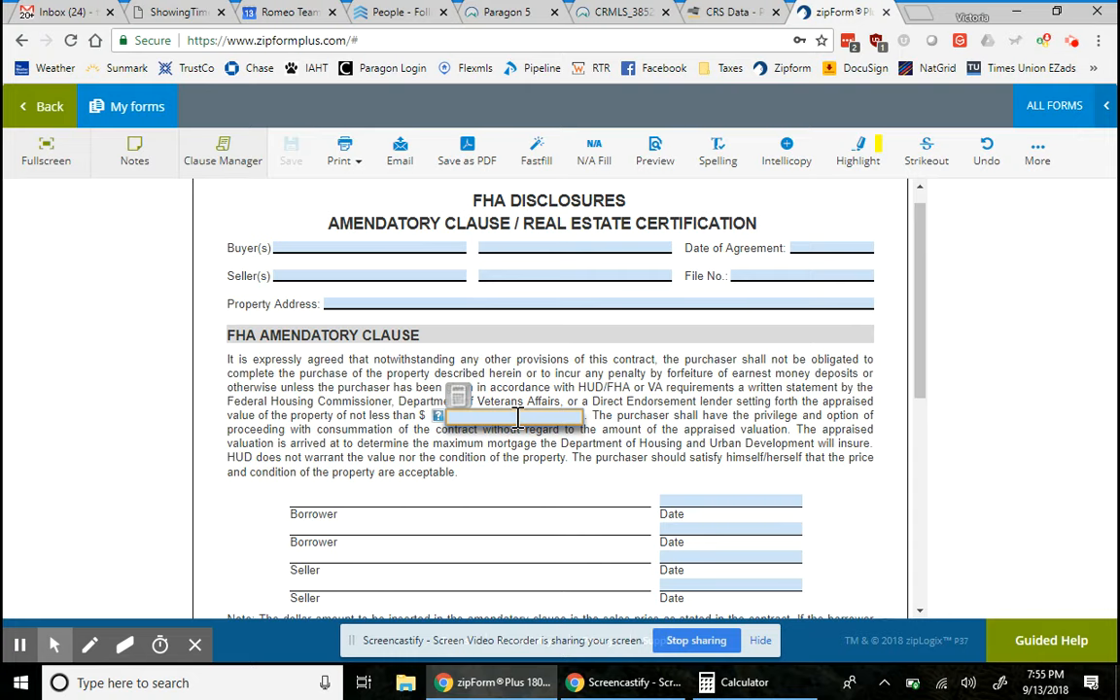
type("226500")
left_click(678, 401)
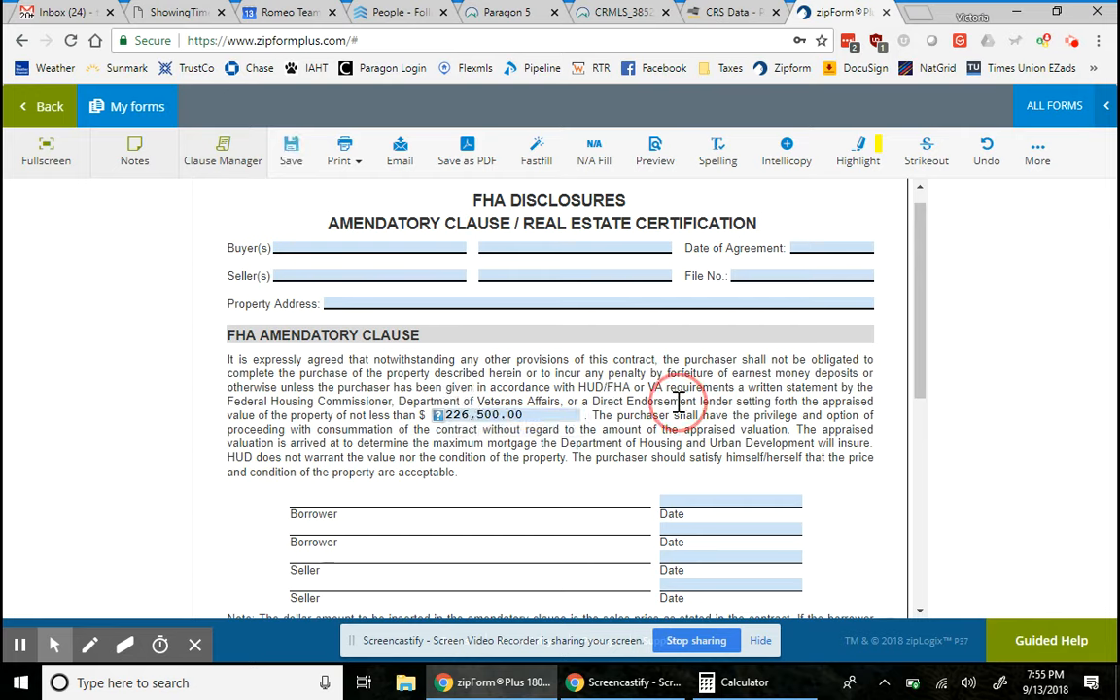
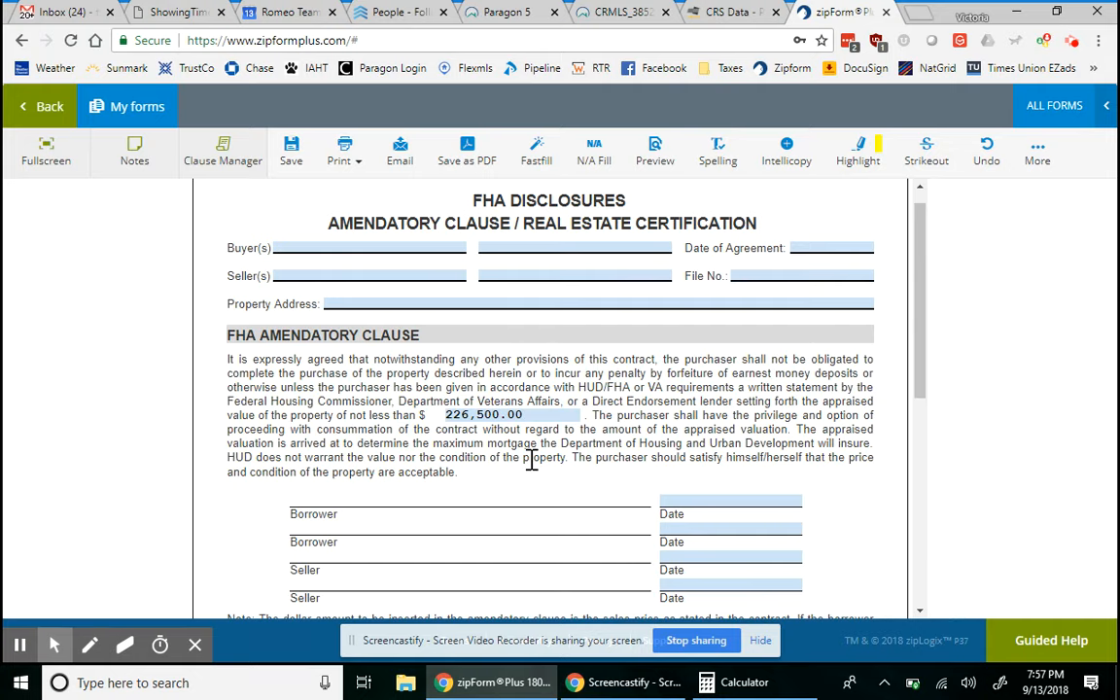
- Review the FHA Disclosures – Amendatory Clause form down to the agent lines, then save and close it
scroll(530, 460, "down", 1)
scroll(530, 460, "up", 1)
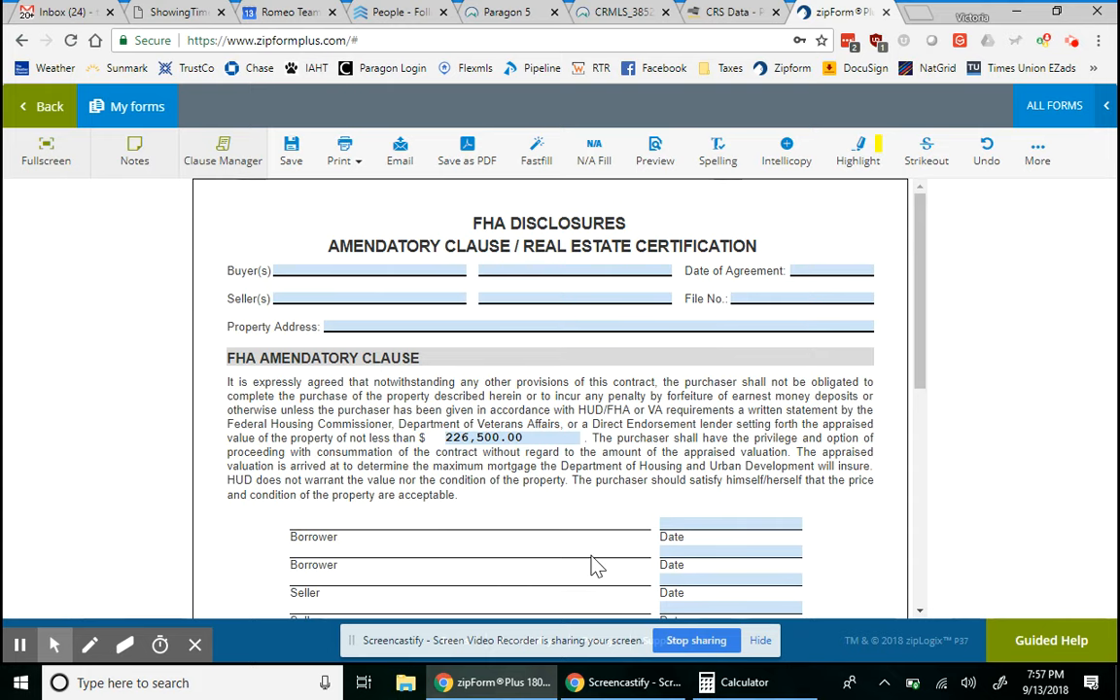
scroll(595, 566, "down", 2)
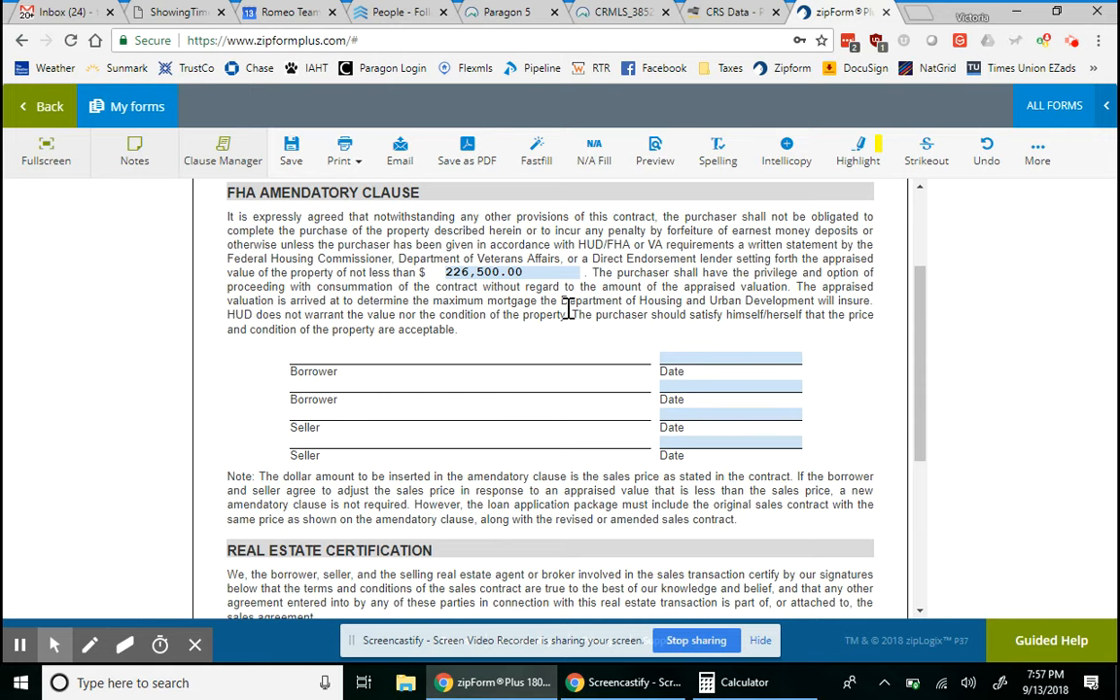
scroll(569, 282, "down", 2)
scroll(569, 280, "down", 1)
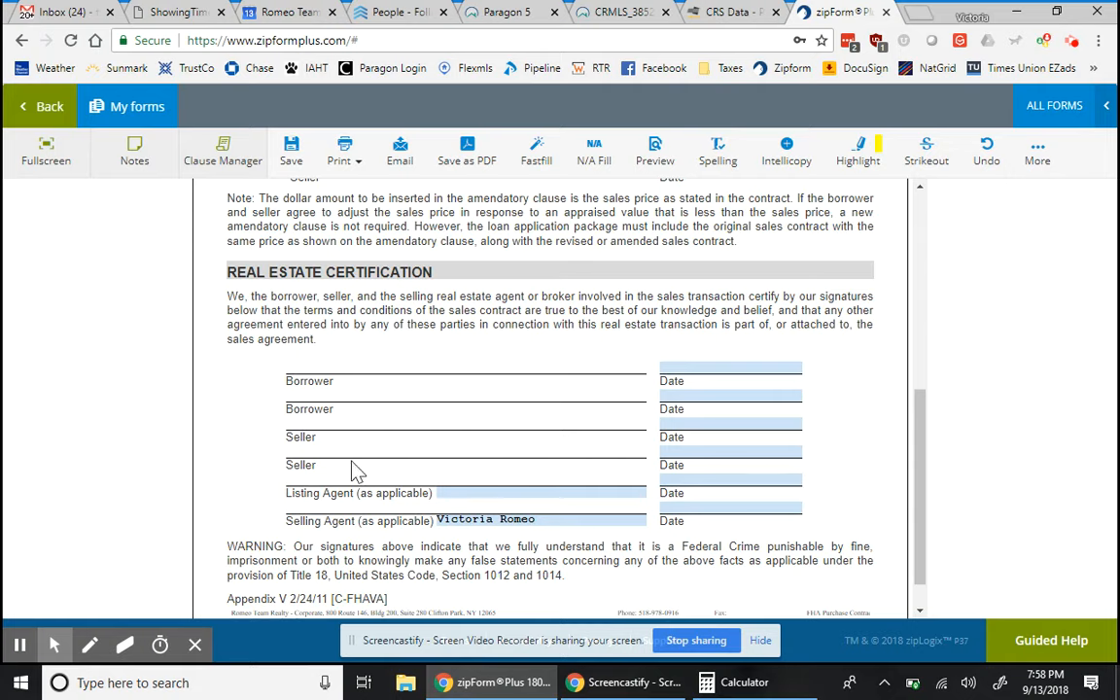
scroll(350, 462, "down", 1)
left_click(46, 107)
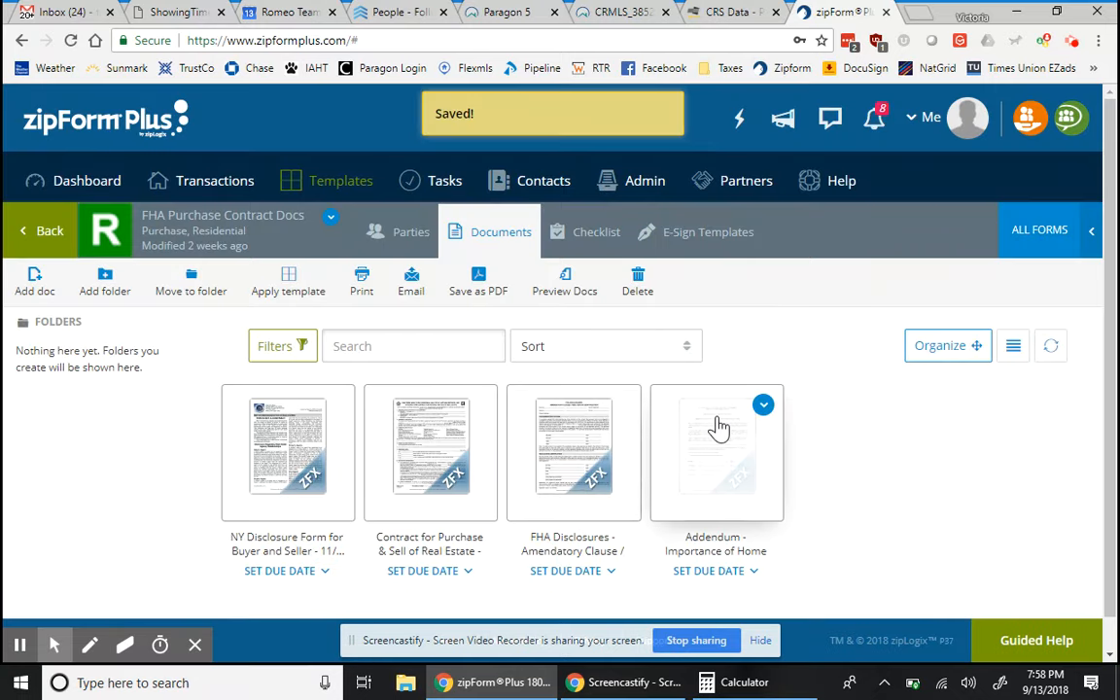
- Open the Addendum – Importance of Home Inspections form and read through its full text
left_click(719, 430)
scroll(720, 428, "up", 5)
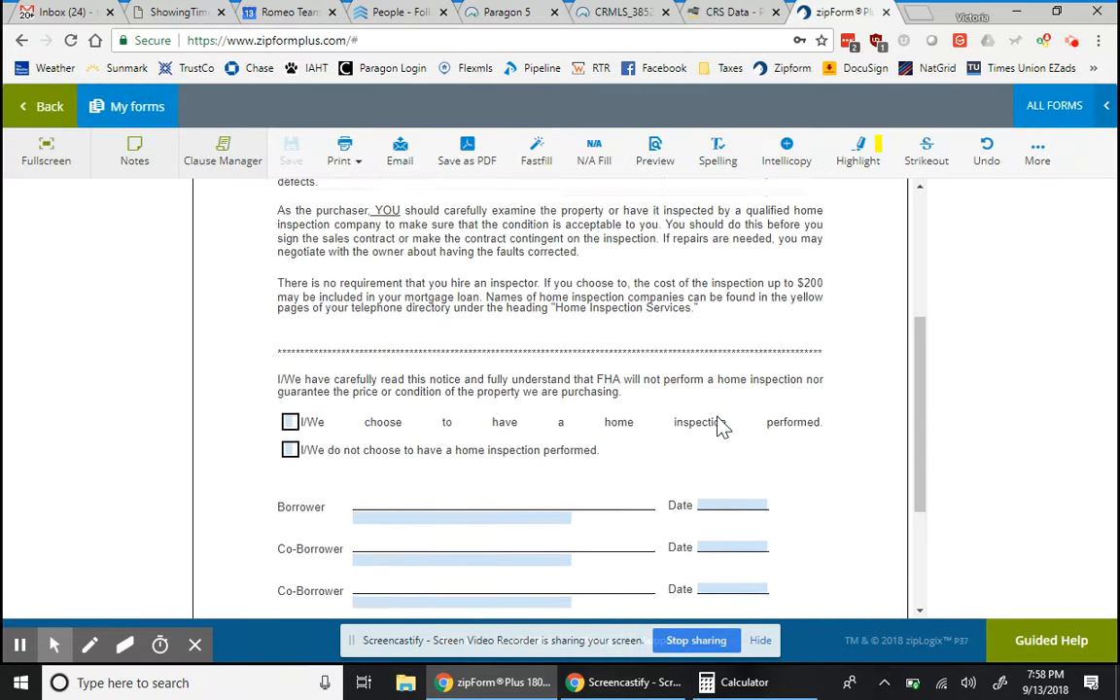
scroll(717, 416, "up", 2)
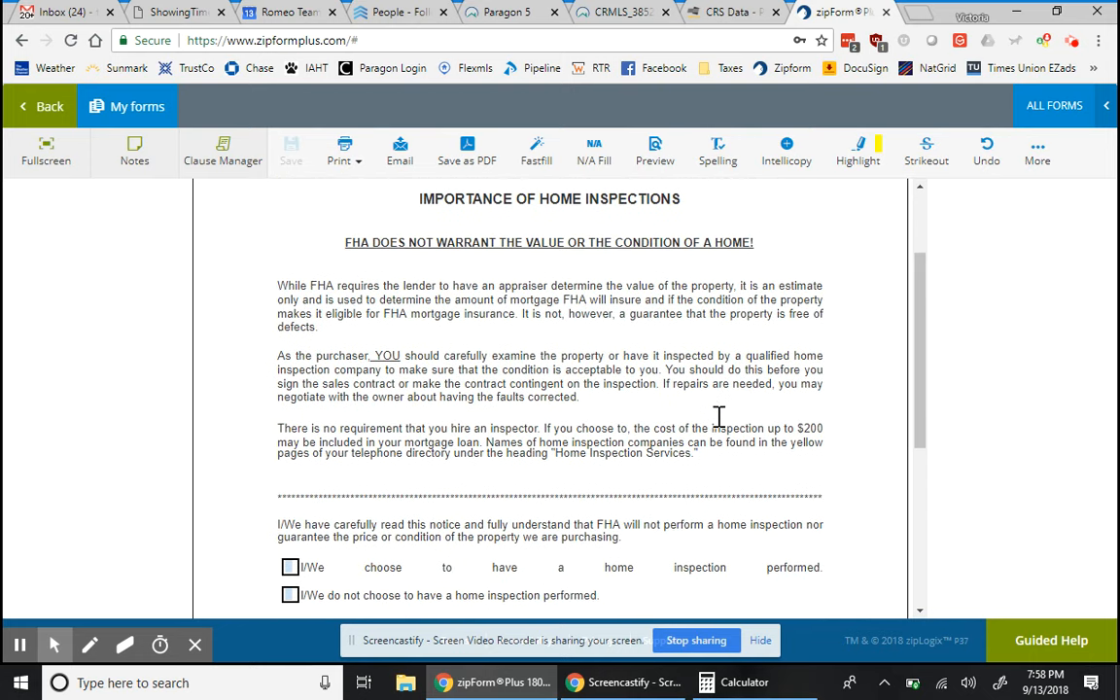
scroll(719, 428, "down", 2)
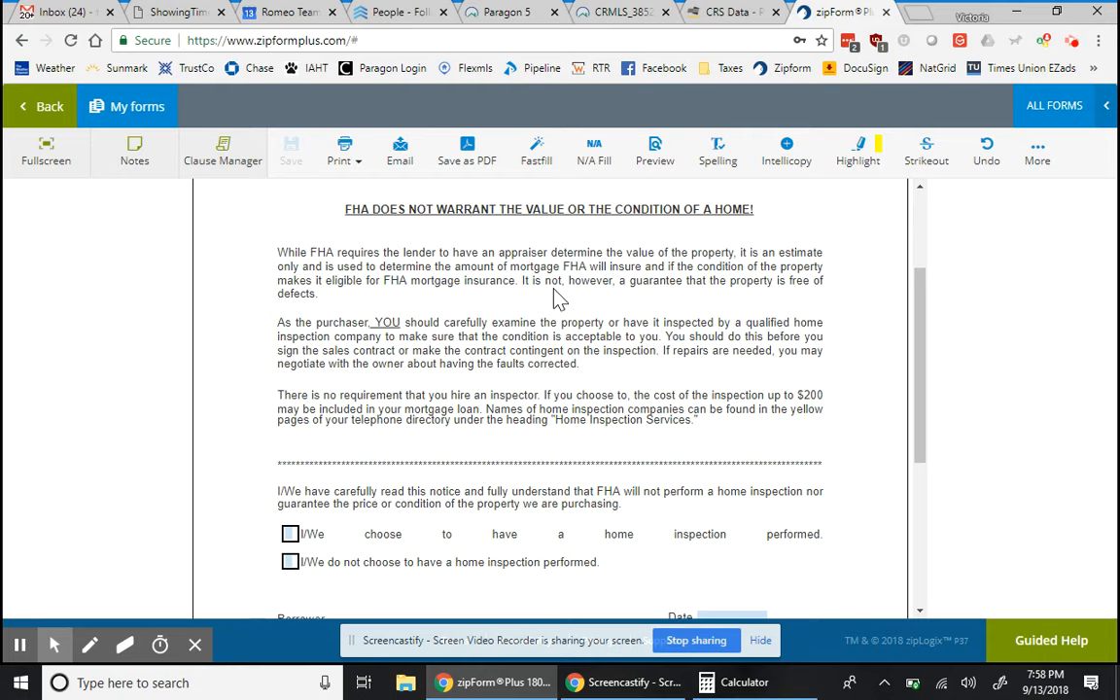
scroll(398, 540, "down", 1)
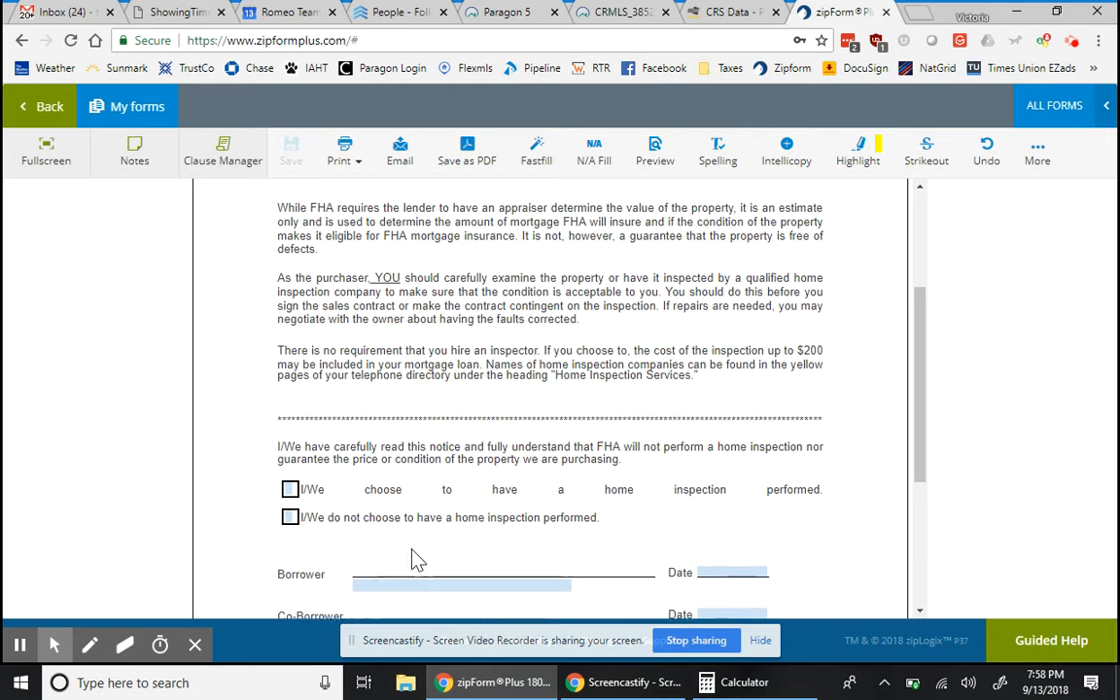
scroll(579, 520, "down", 1)
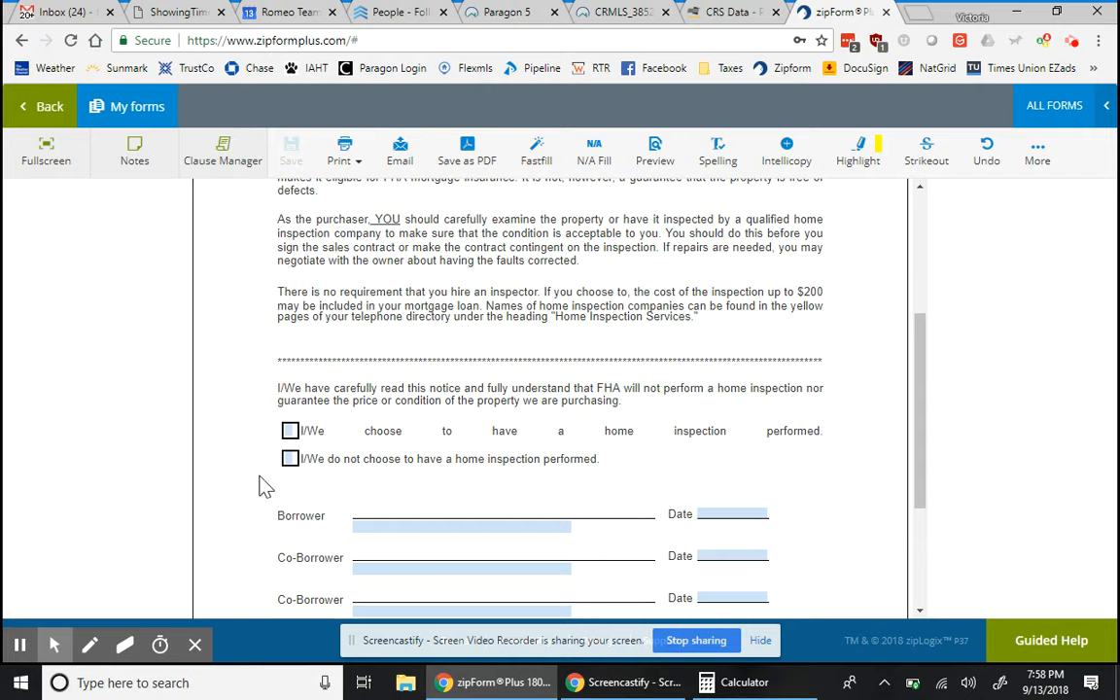
scroll(574, 555, "down", 4)
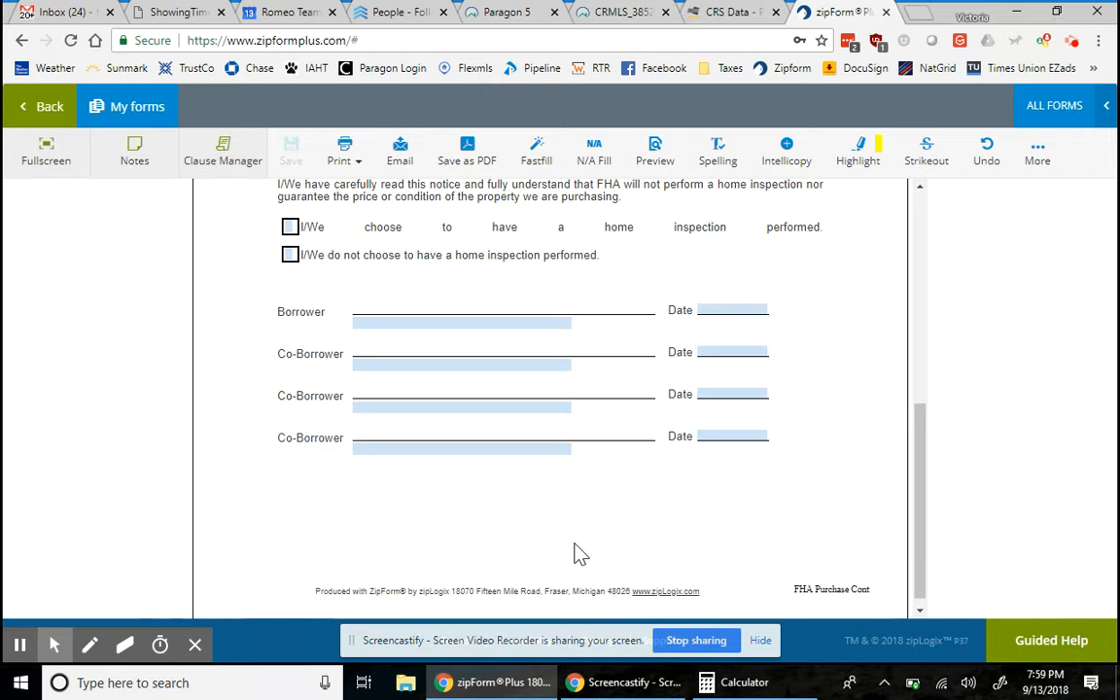
scroll(576, 555, "up", 1)
scroll(575, 554, "up", 1)
scroll(577, 525, "down", 1)
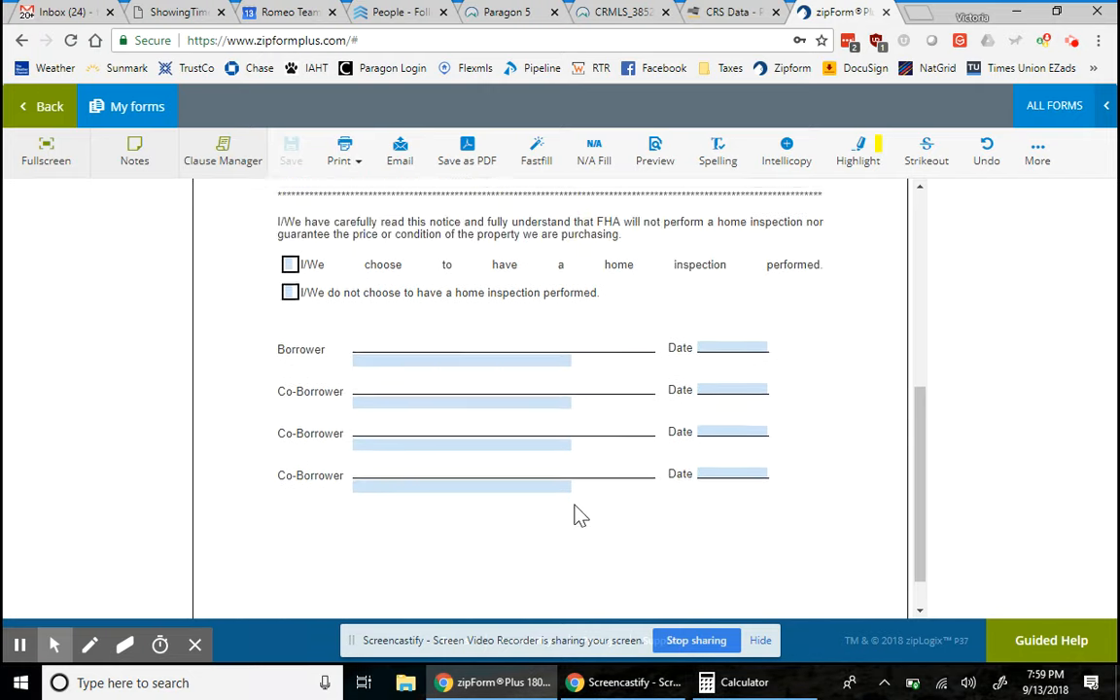
scroll(577, 515, "up", 3)
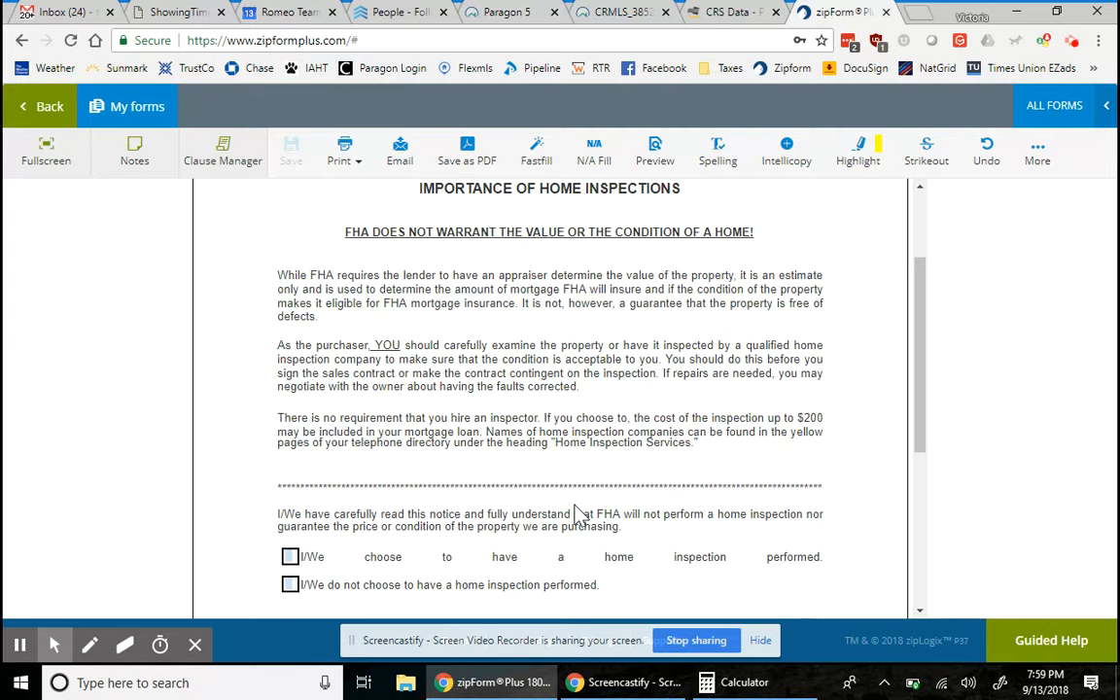
scroll(578, 514, "up", 3)
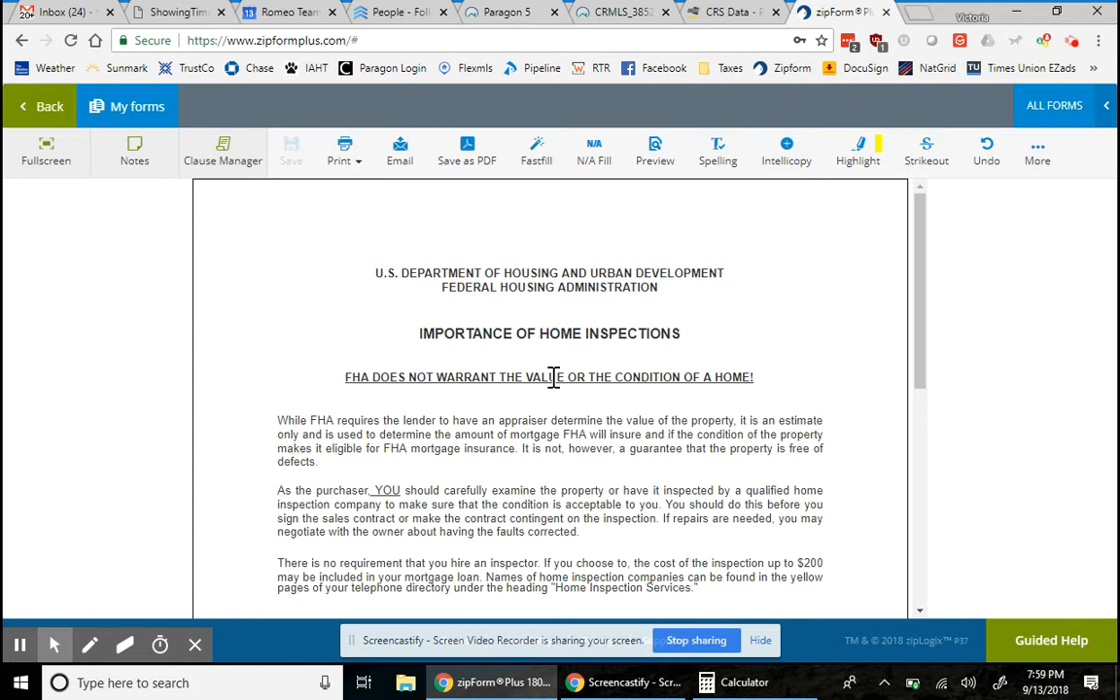
- Back out to the templates, view transactions as a detailed list, and check the Dashboard
left_click(58, 125)
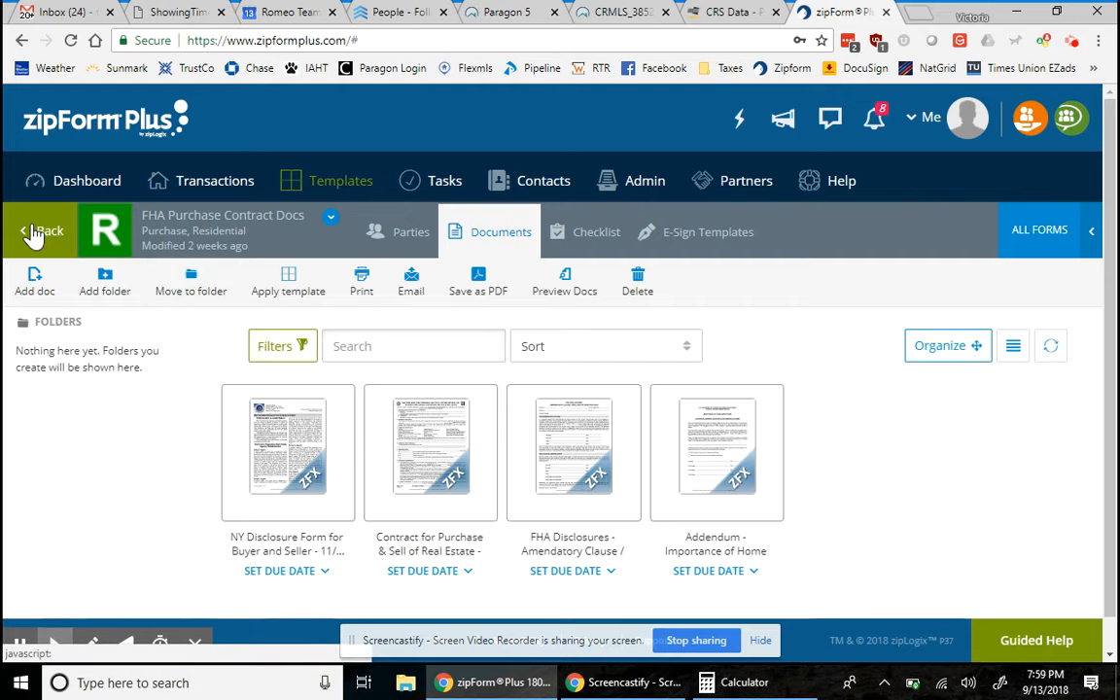
left_click(36, 231)
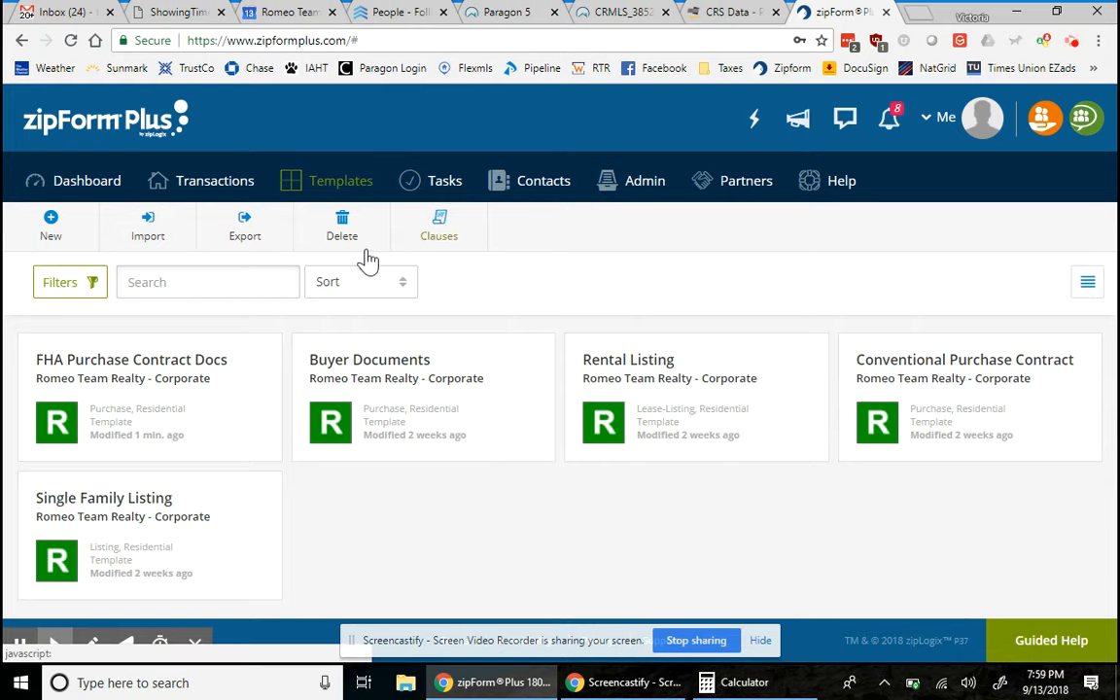
left_click(214, 185)
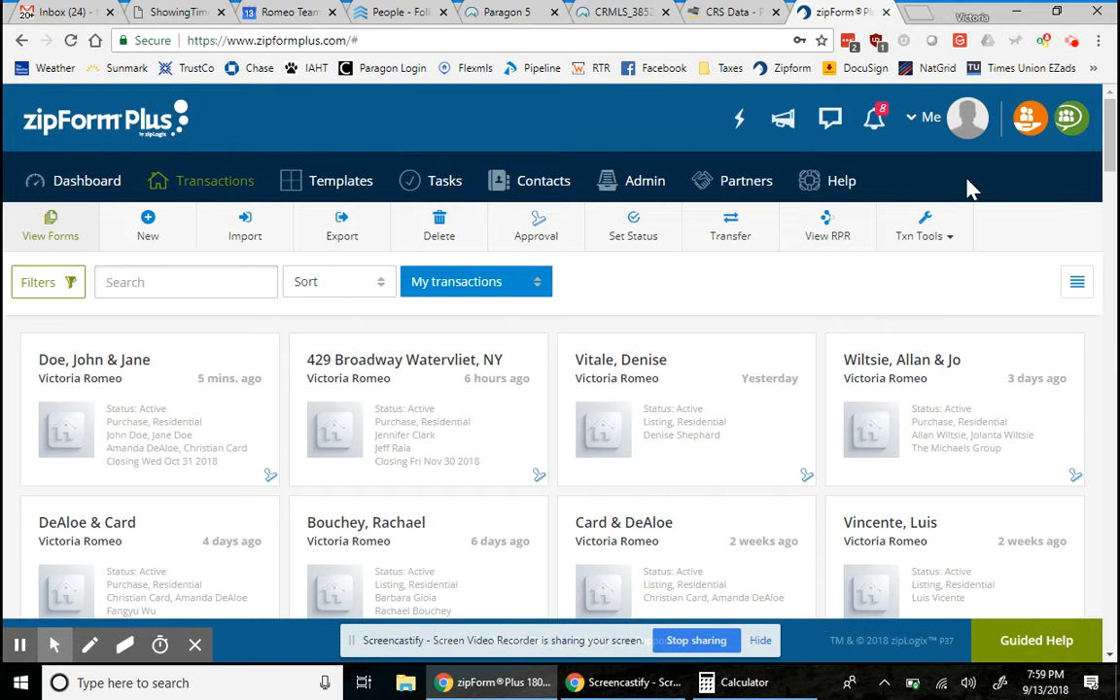
left_click(1089, 288)
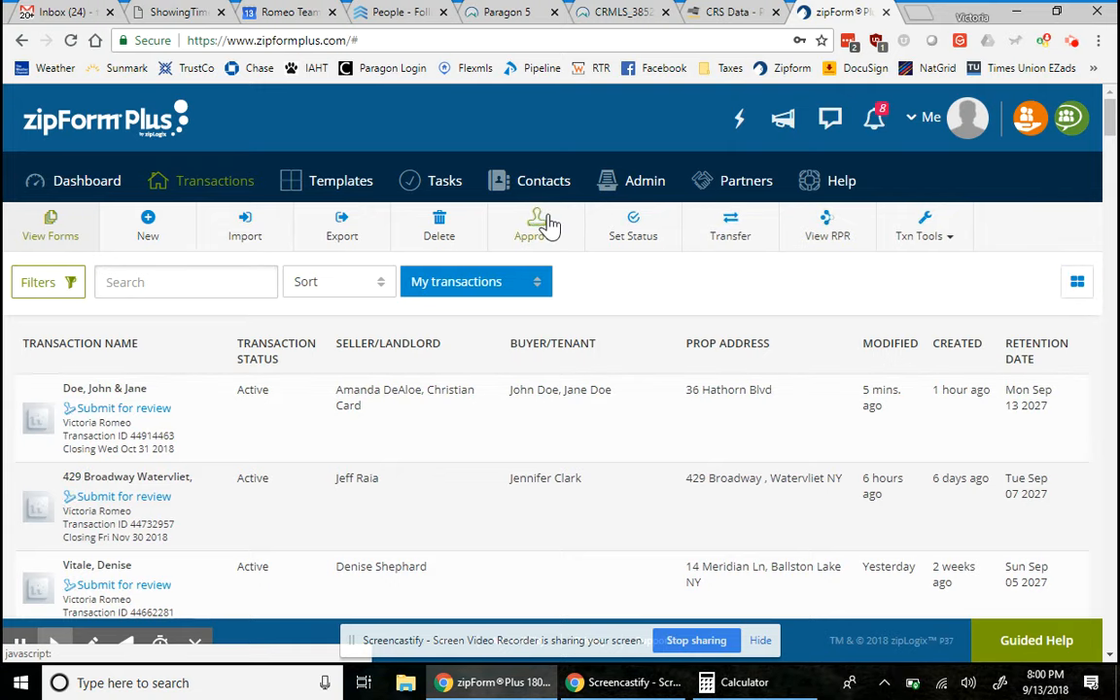
left_click(69, 180)
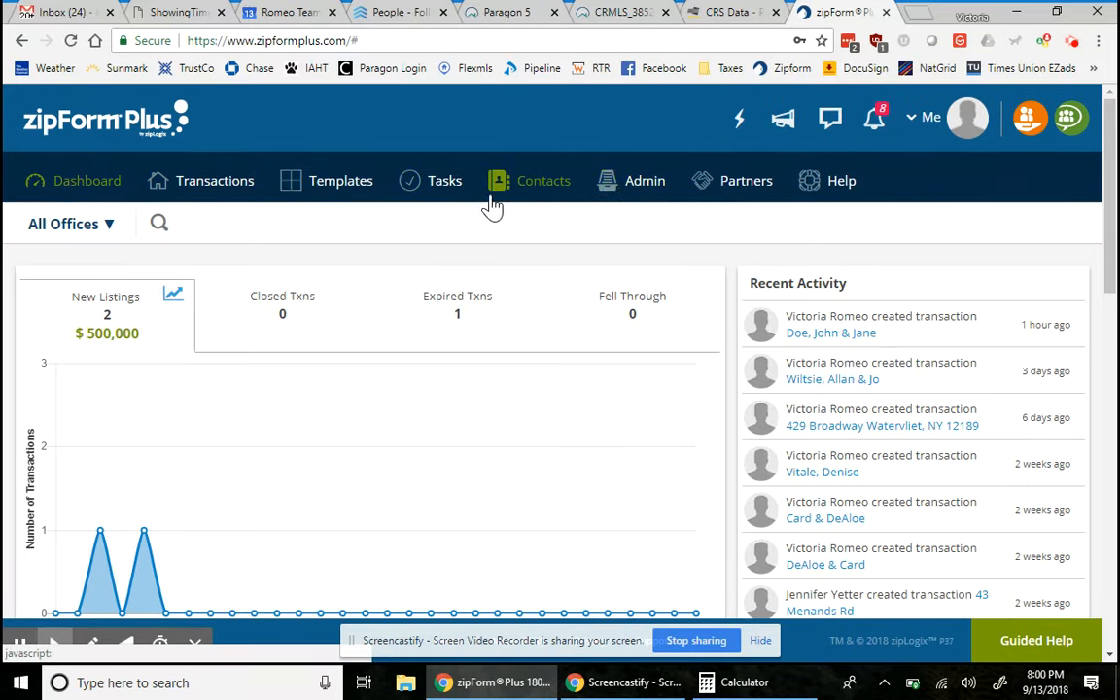
left_click(161, 191)
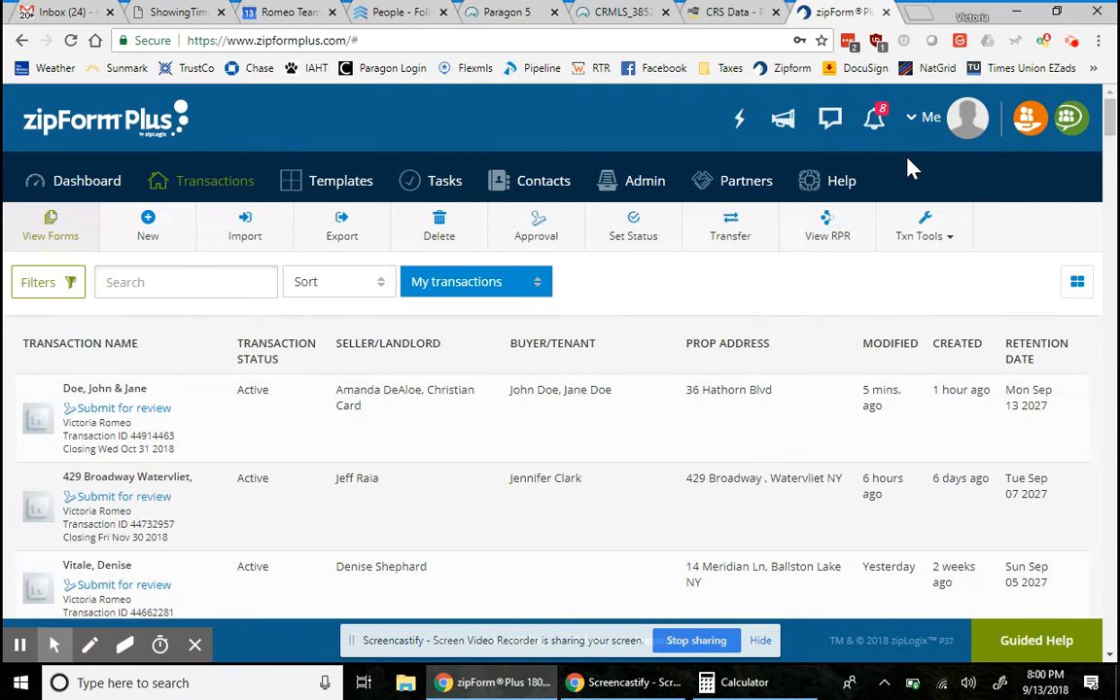
- Browse the FHA Purchase Contract Docs template's form libraries, then return to the five-template list
left_click(951, 234)
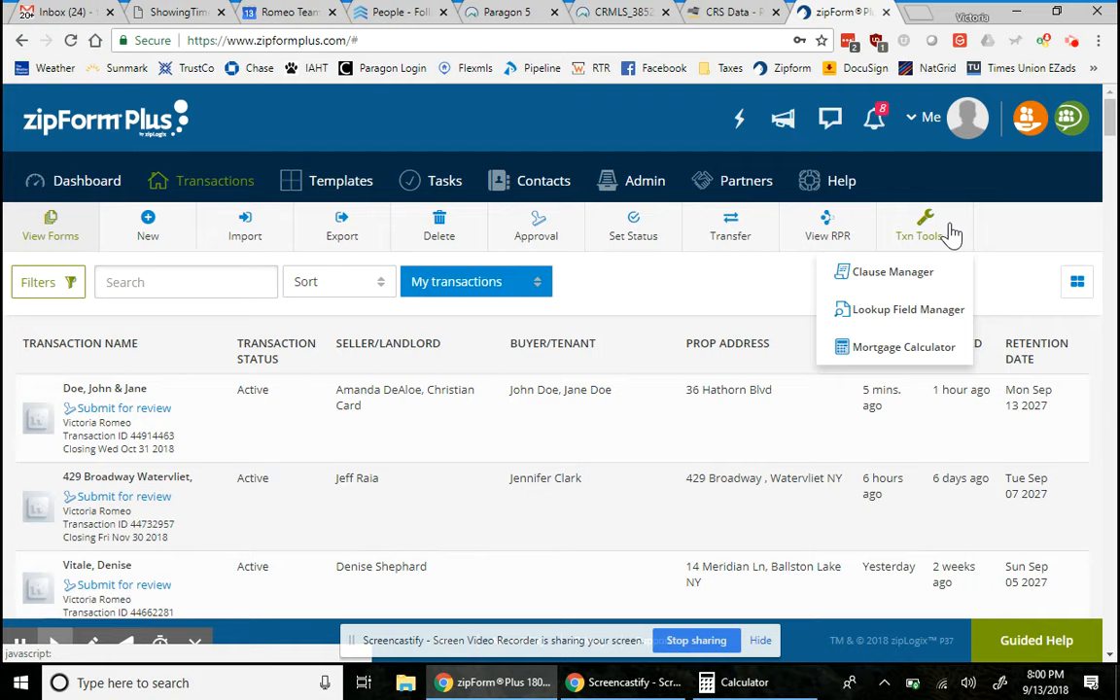
left_click(950, 232)
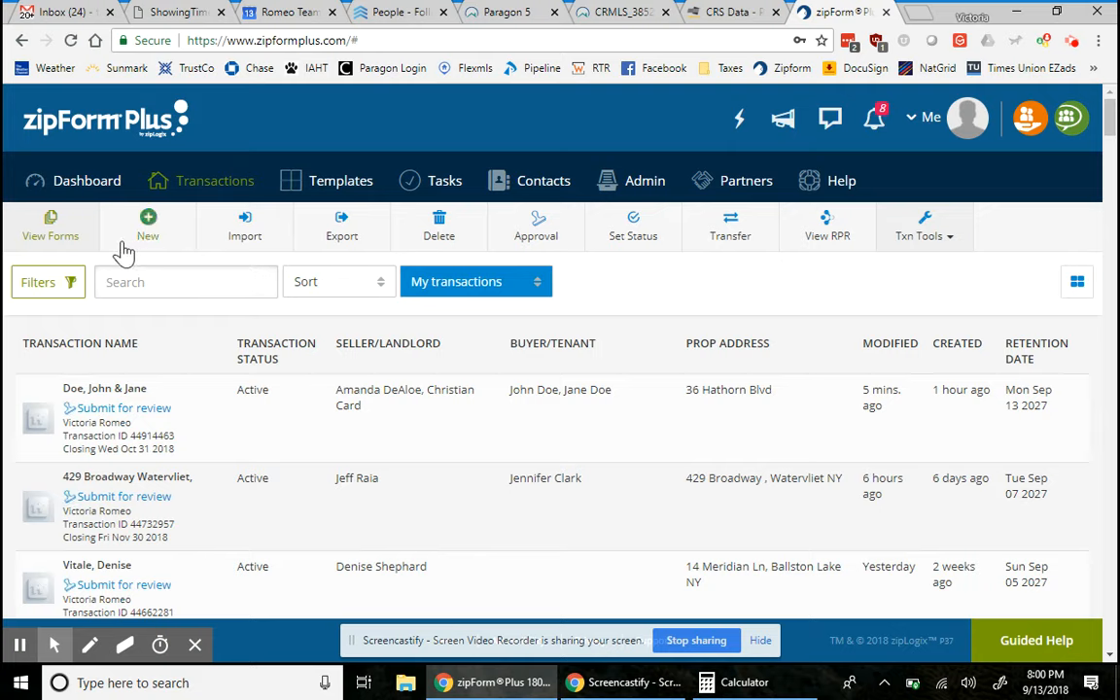
left_click(342, 183)
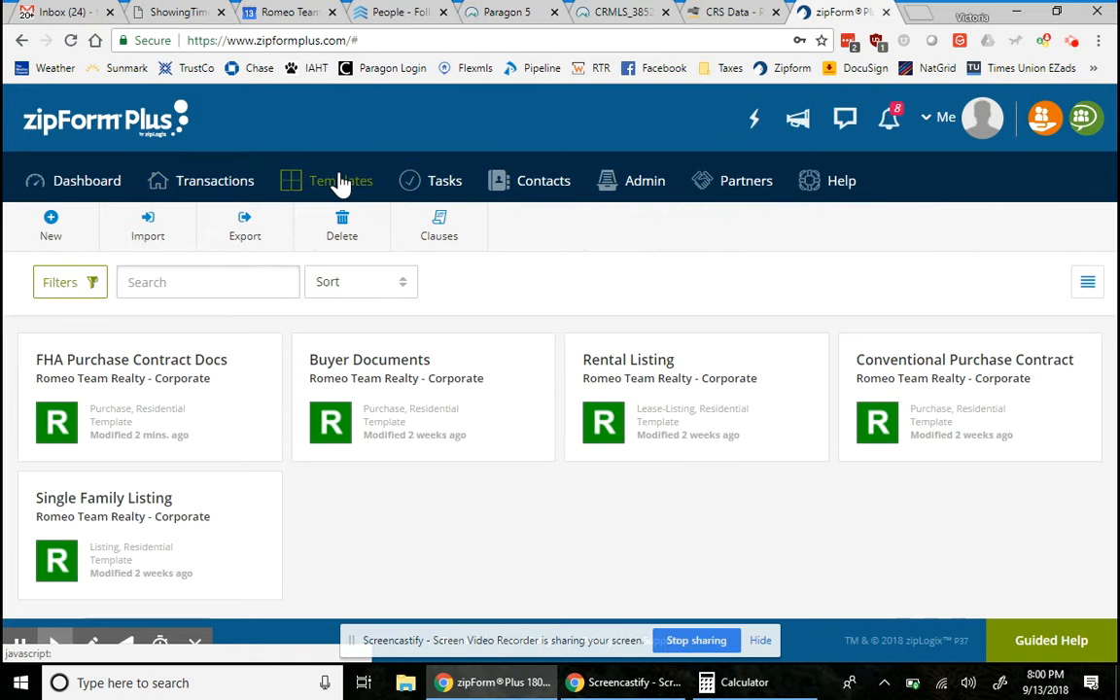
left_click(189, 400)
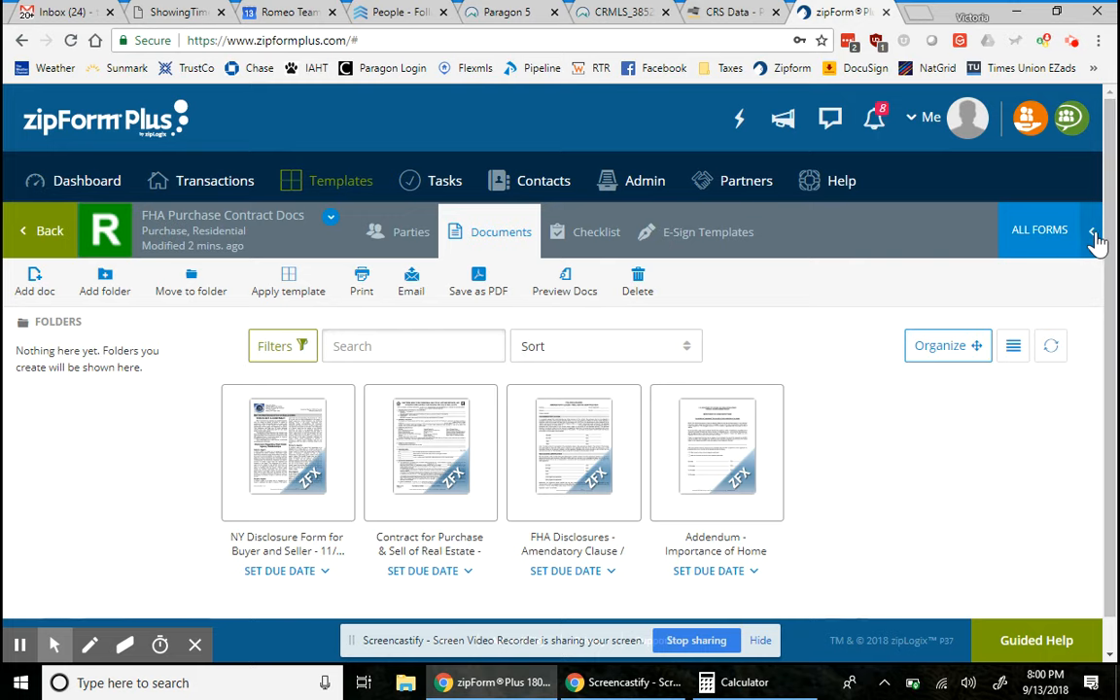
left_click(1096, 241)
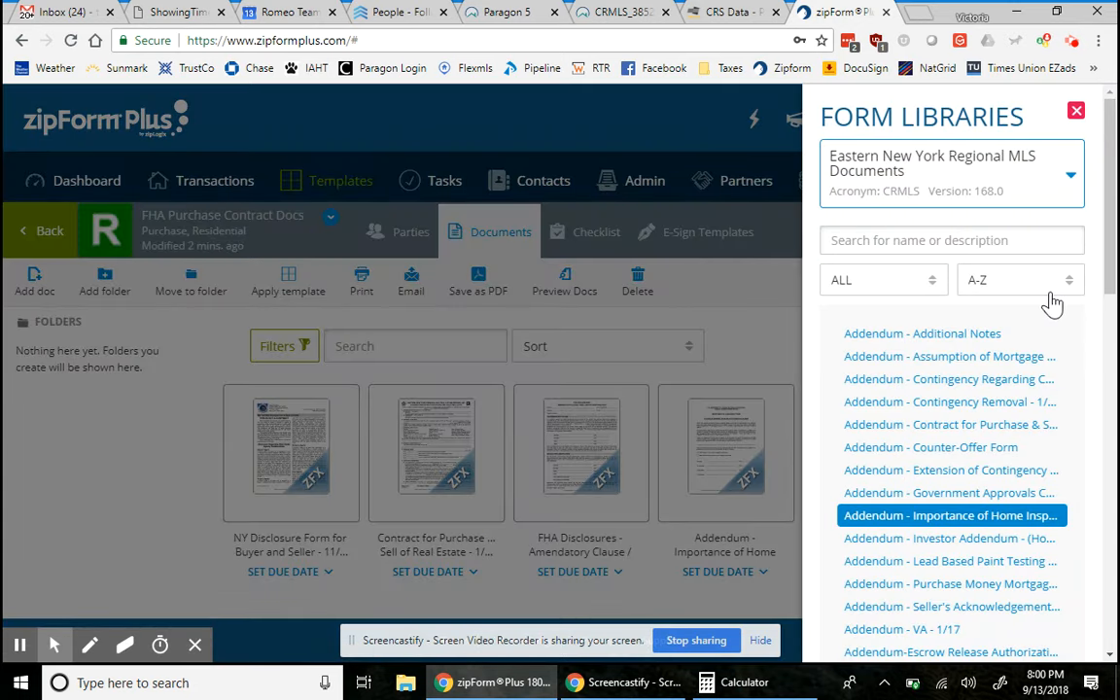
left_click(107, 364)
left_click(29, 234)
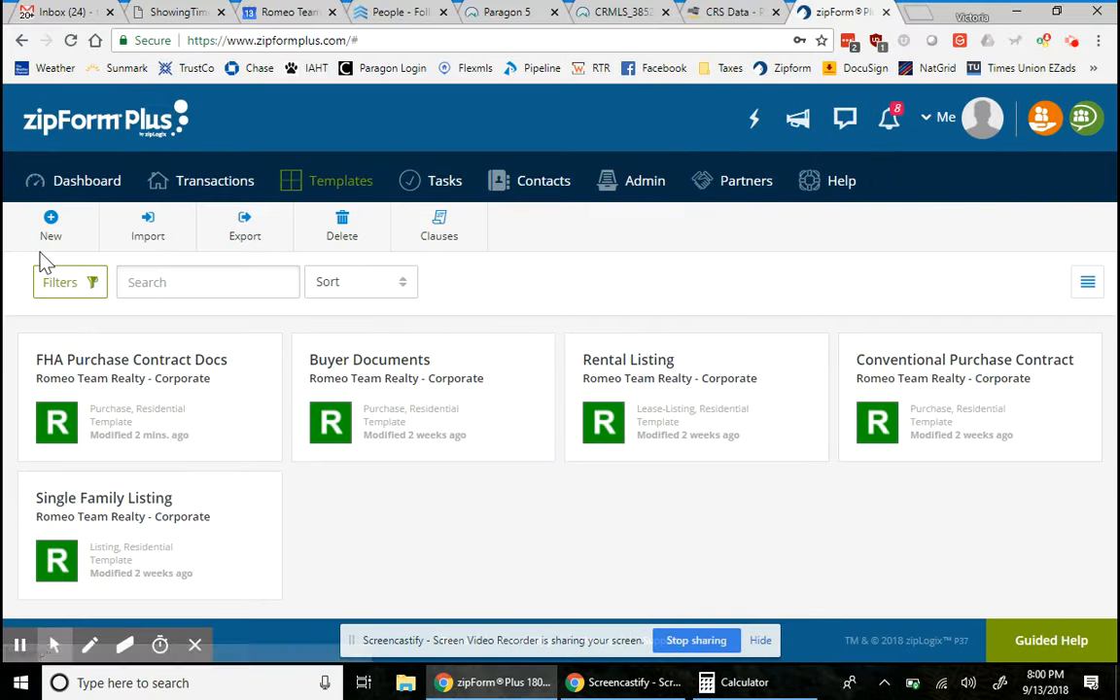
- Open the Doe, John & Jane transaction from the transactions list
left_click(198, 183)
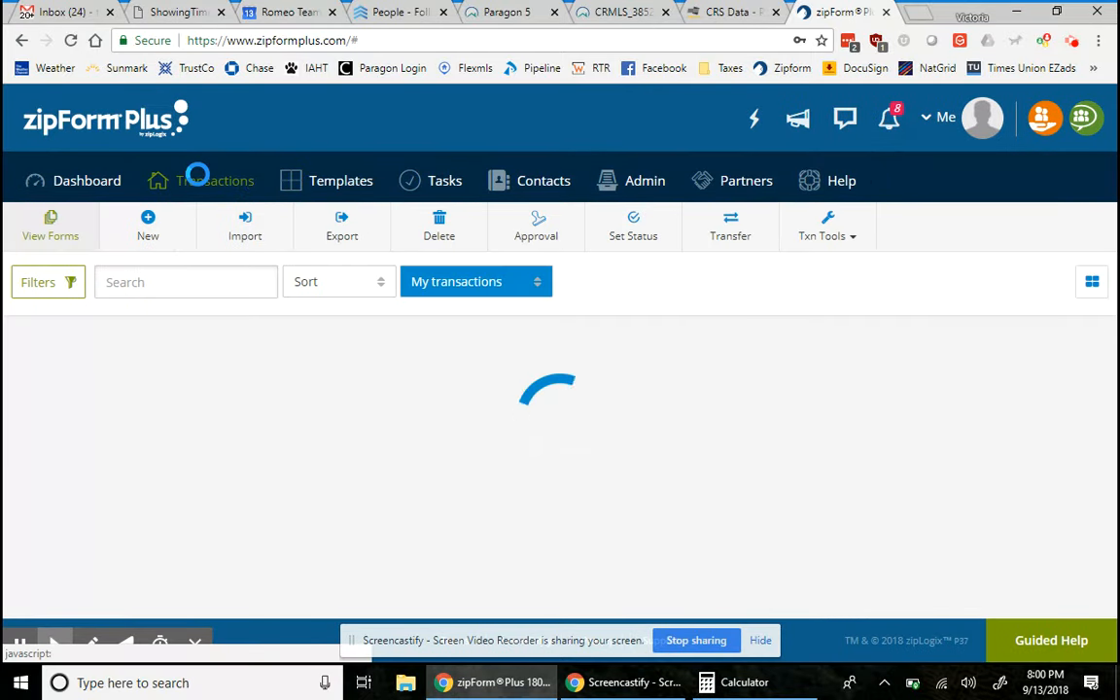
scroll(498, 554, "down", 3)
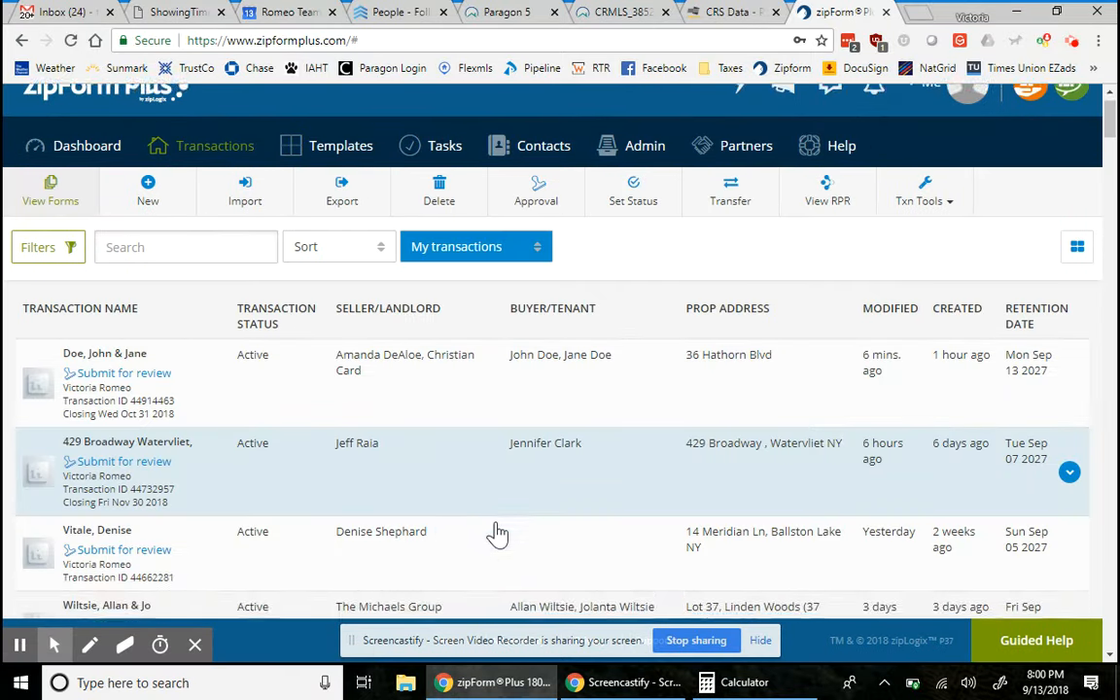
scroll(497, 533, "down", 5)
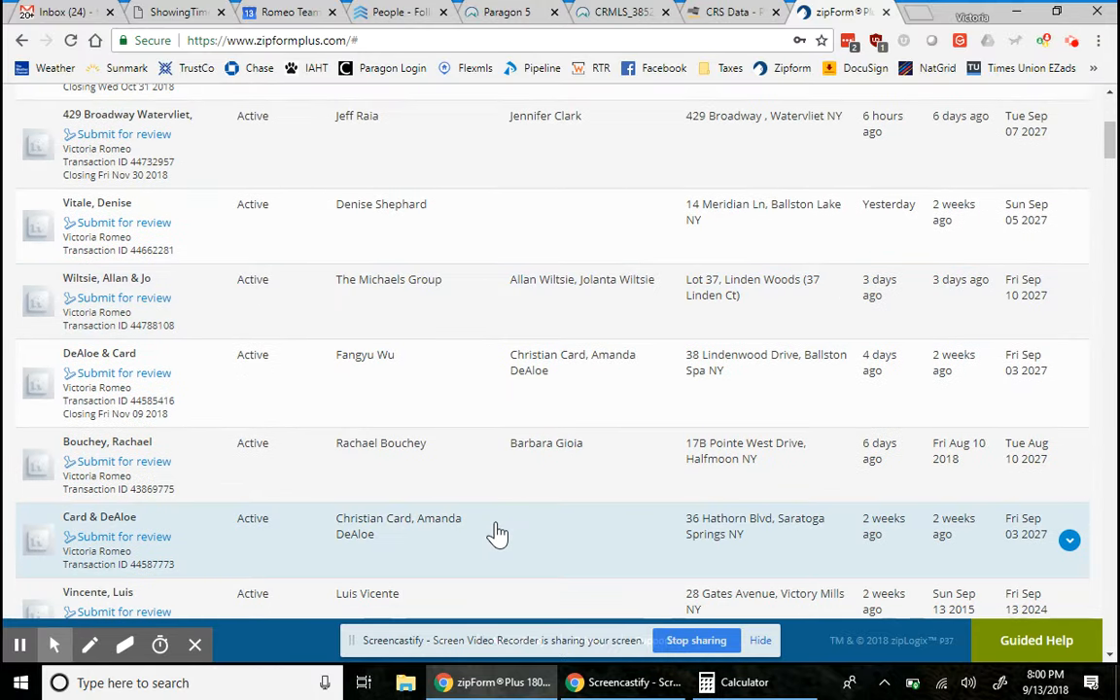
scroll(496, 533, "up", 8)
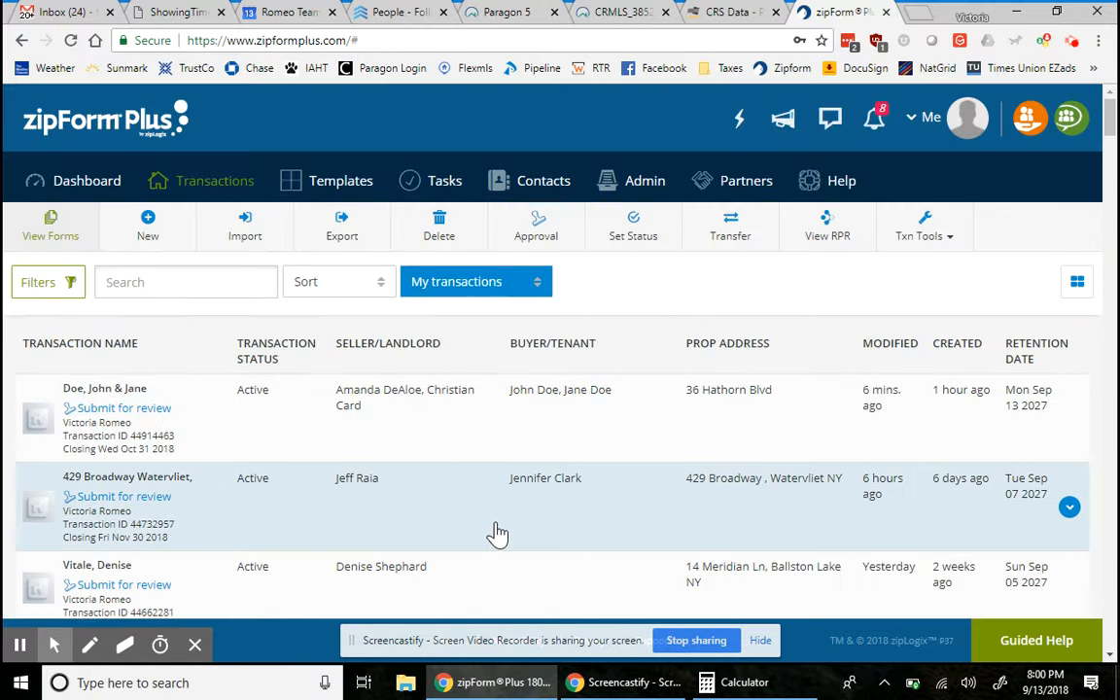
left_click(347, 429)
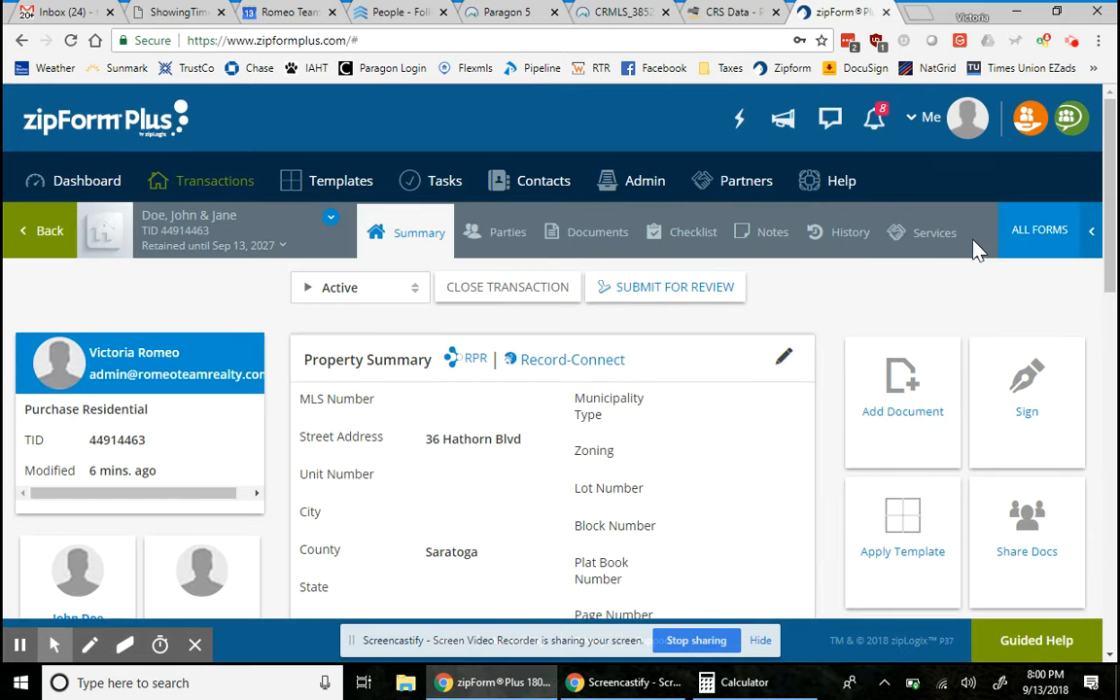
- Search the form libraries for 'va' and add Addendum - VA - 1/17 to the transaction
left_click(1037, 243)
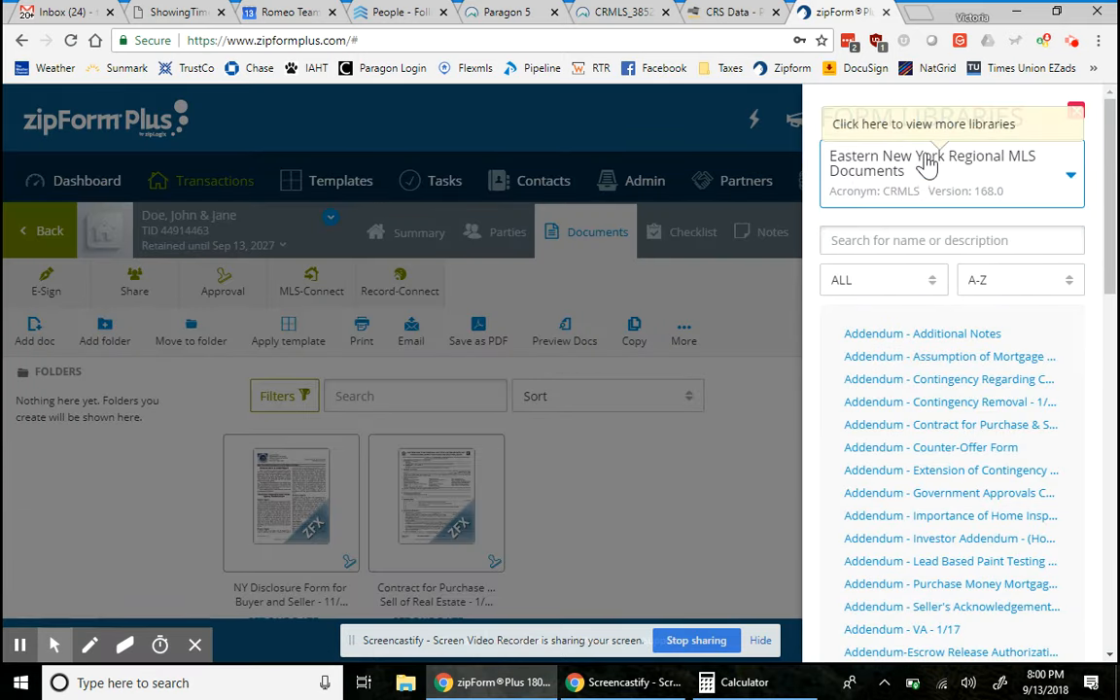
left_click(919, 241)
type("va")
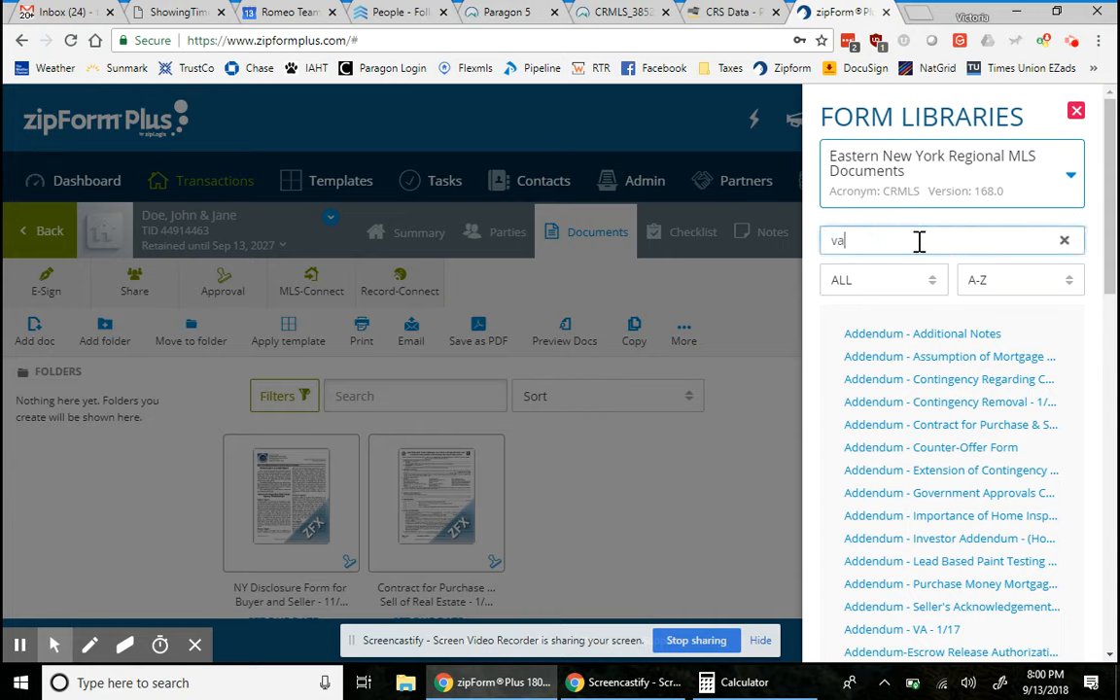
left_click(839, 406)
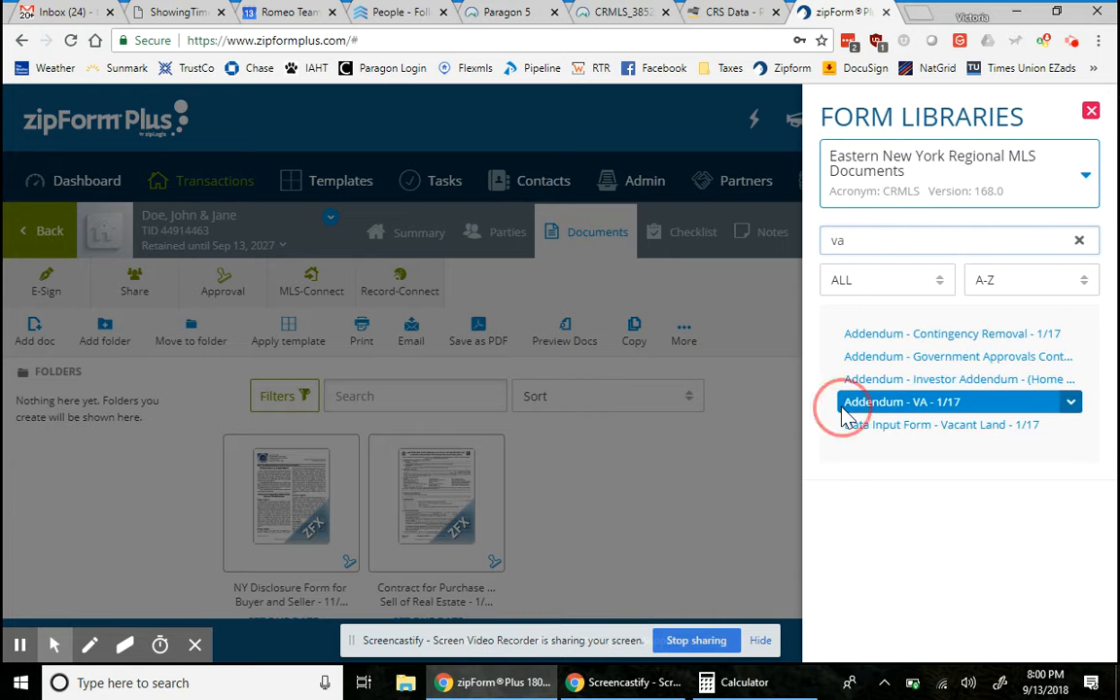
left_click(851, 410)
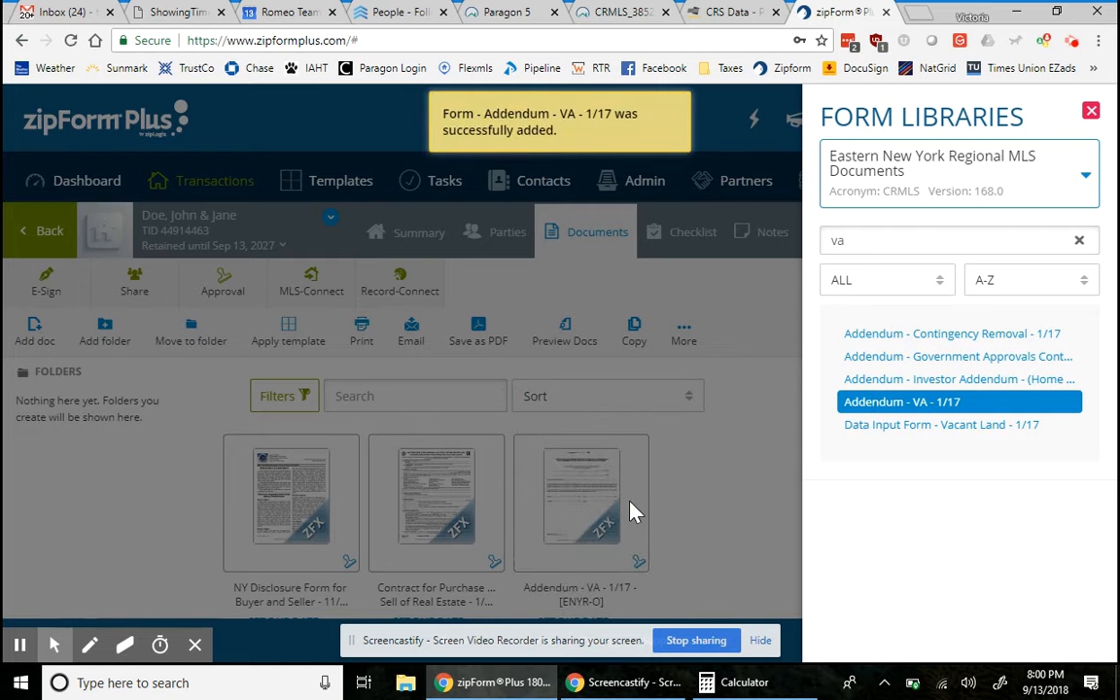
left_click(574, 521)
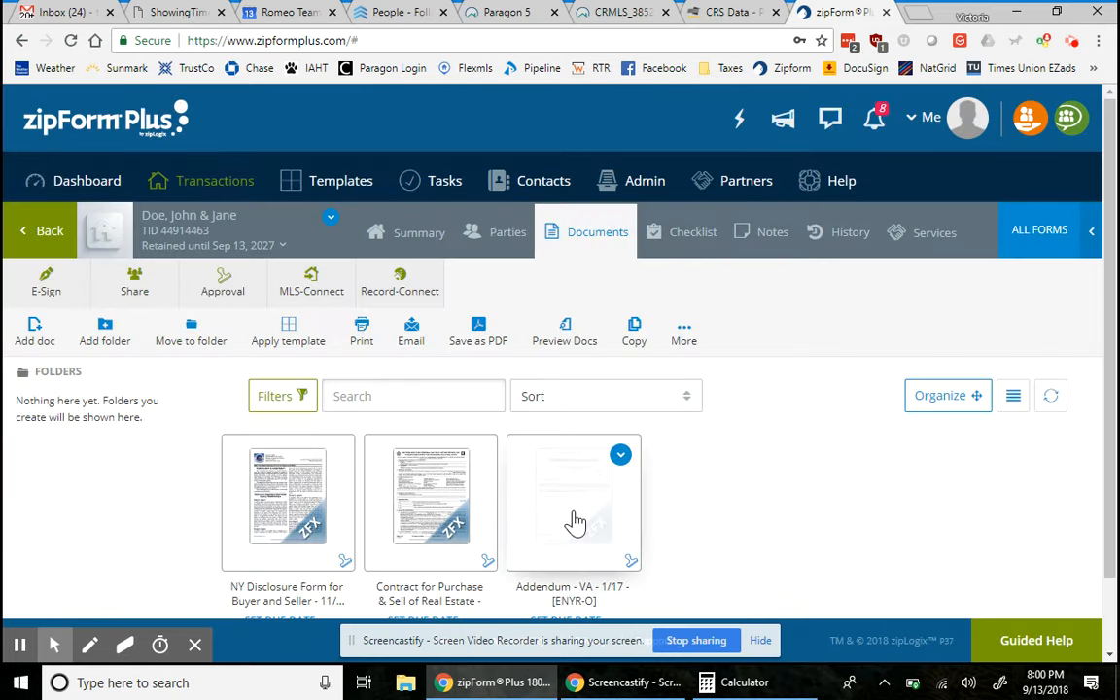
left_click(573, 518)
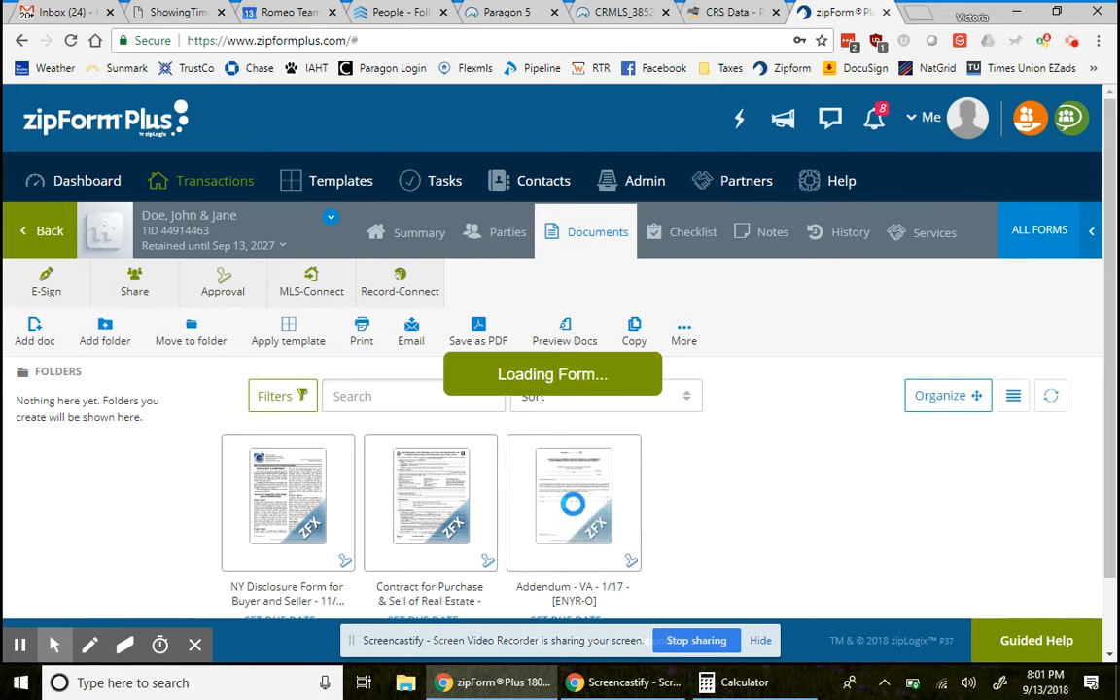
scroll(470, 533, "down", 2)
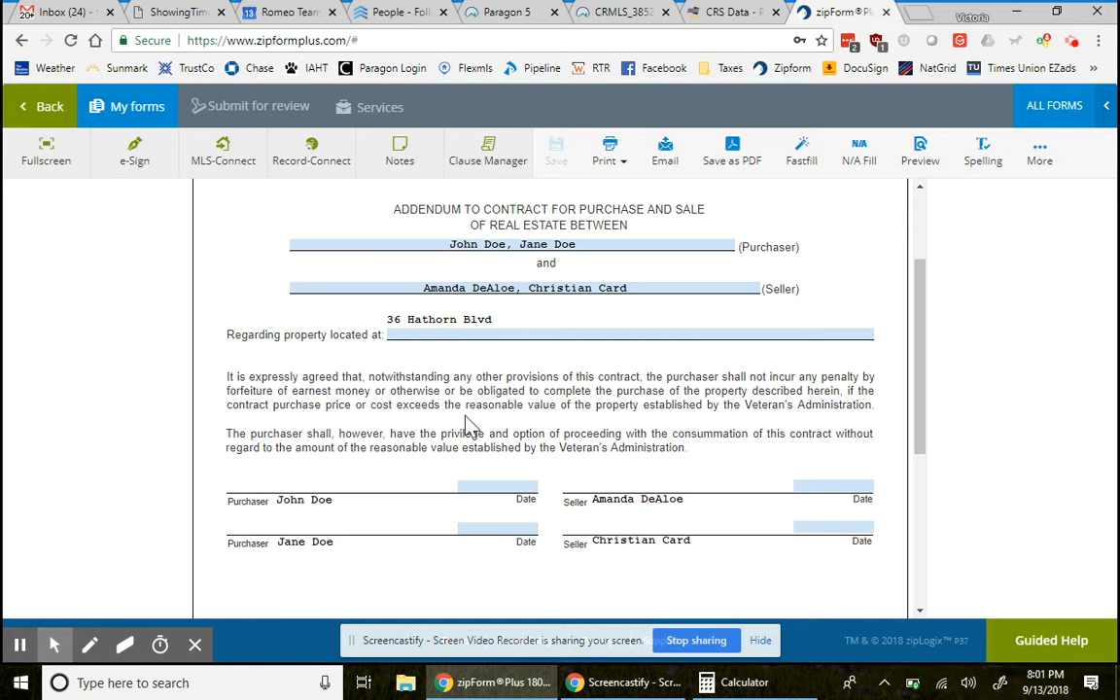
left_click(43, 112)
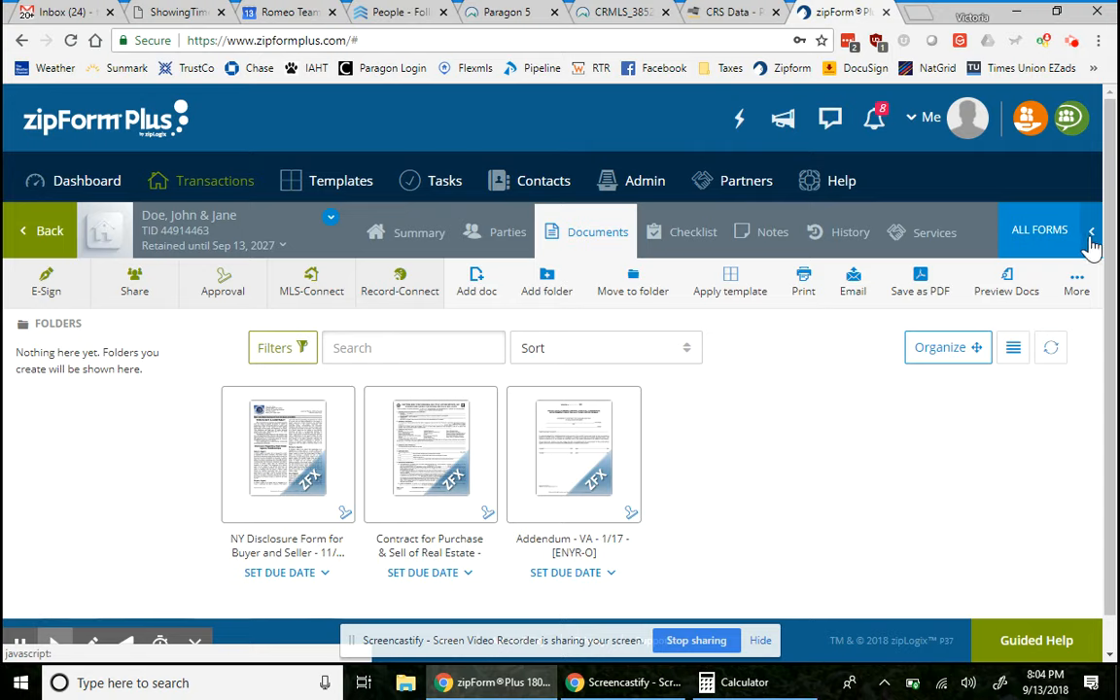
- Search the form libraries for 'lea' and add the Lead-Based Paint Hazards (Seller) - 6/15 disclosure
left_click(1091, 243)
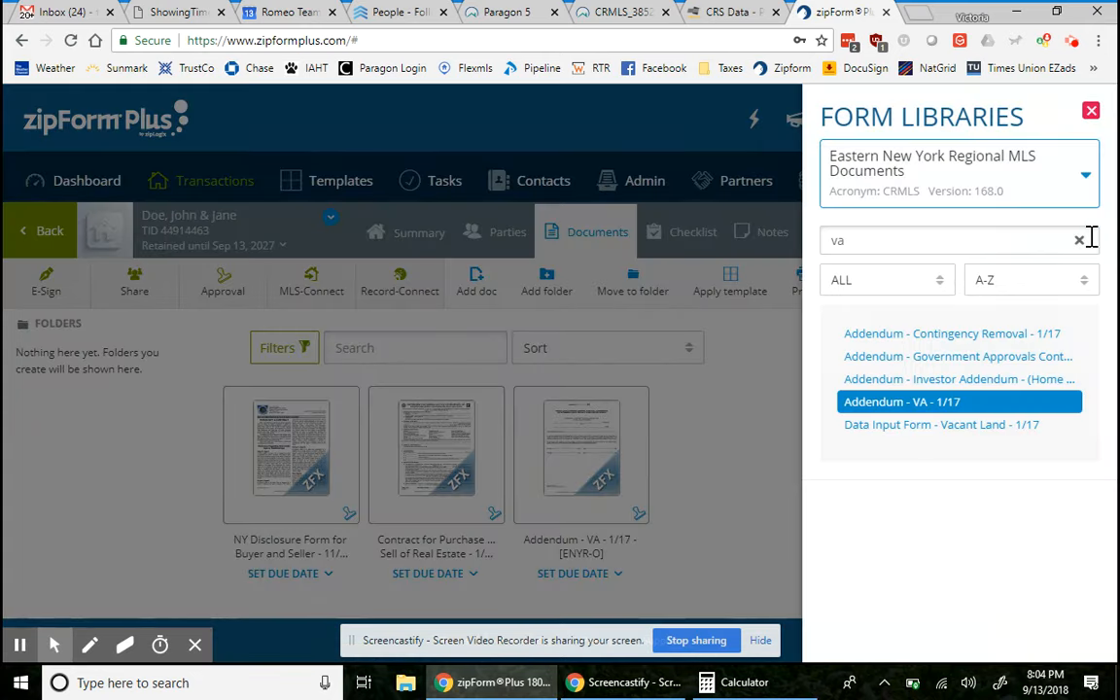
double_click(960, 240)
type("lead")
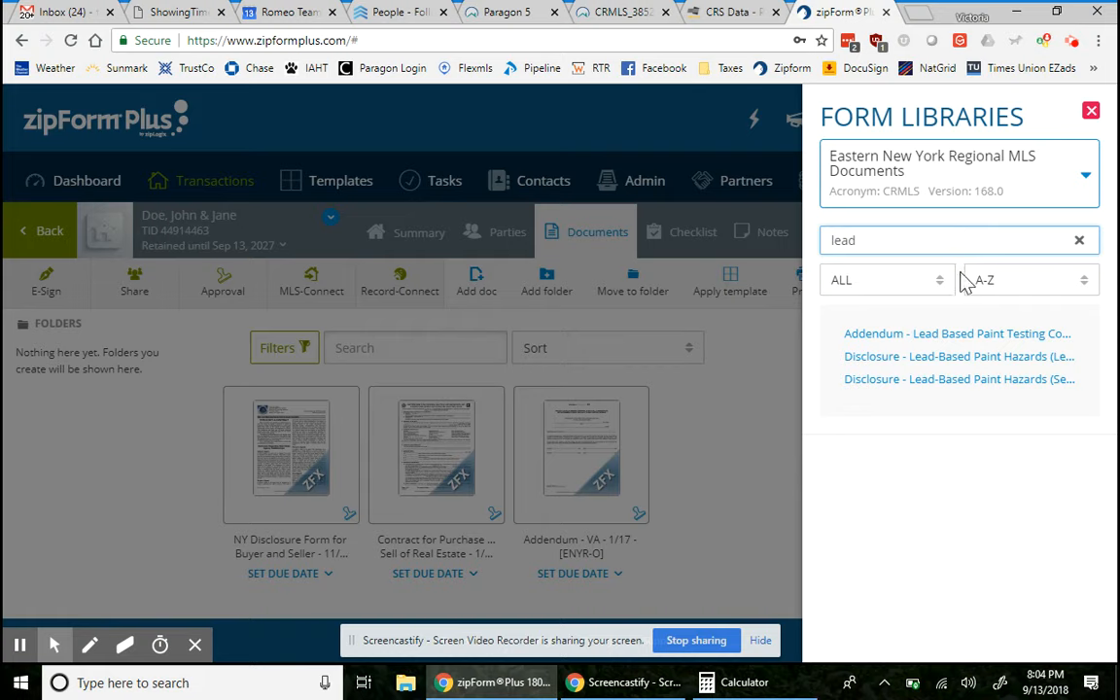
left_click(952, 385)
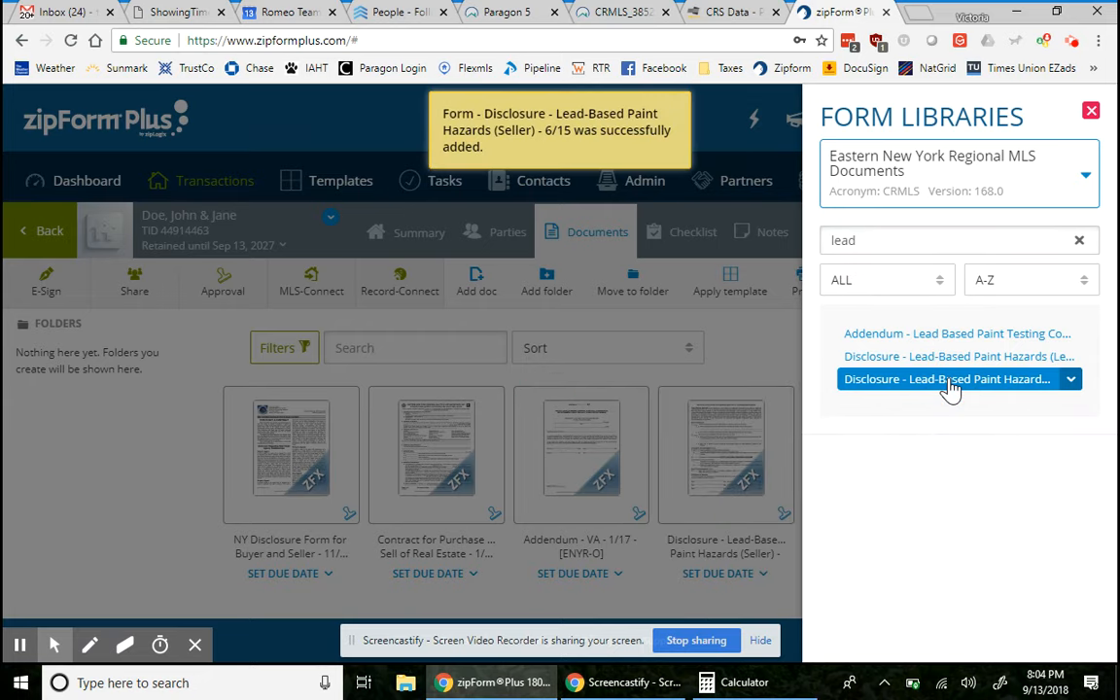
left_click(738, 455)
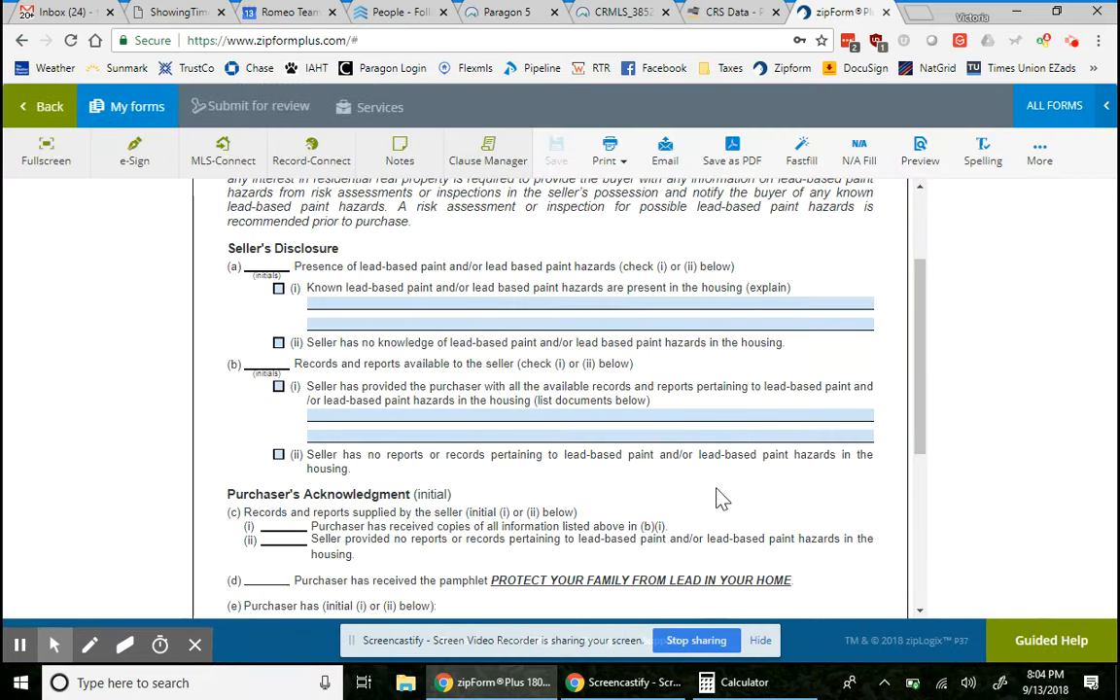
- Scroll through the Lead-Based Paint Hazards disclosure to its acknowledgment sections
scroll(727, 327, "up", 2)
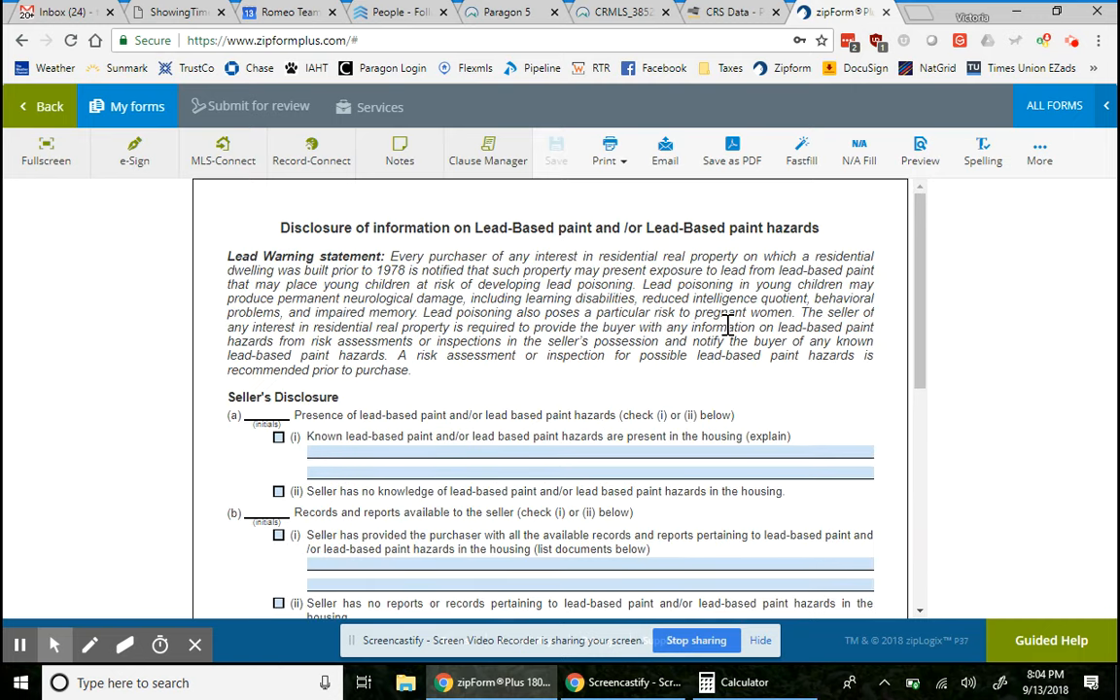
scroll(727, 327, "down", 2)
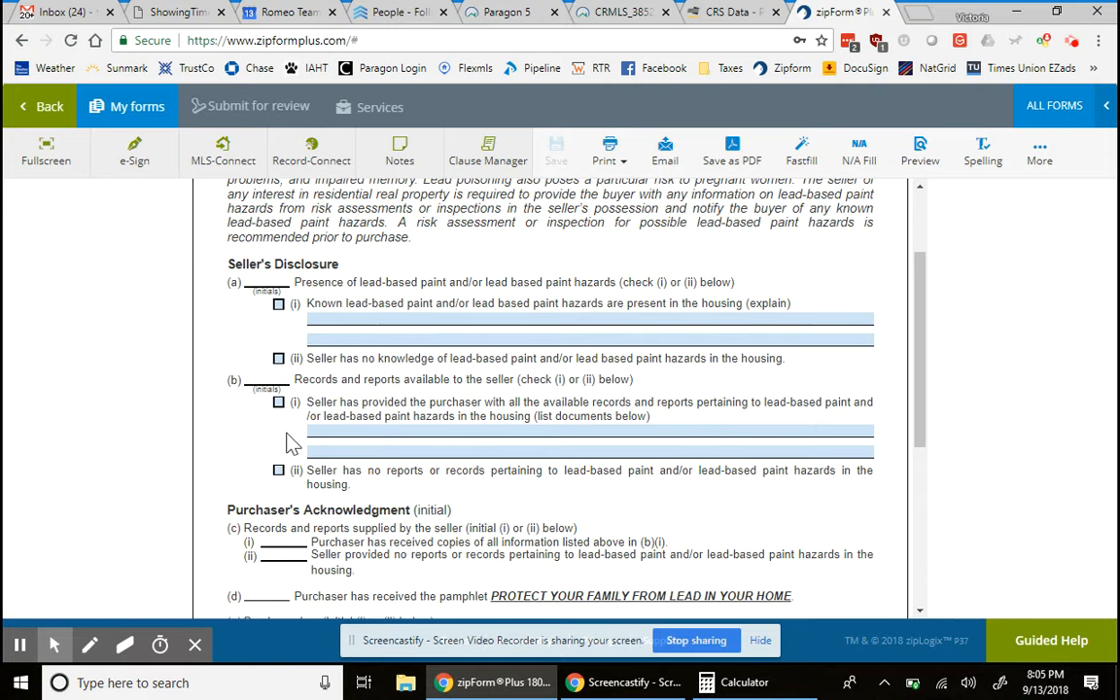
scroll(352, 490, "down", 2)
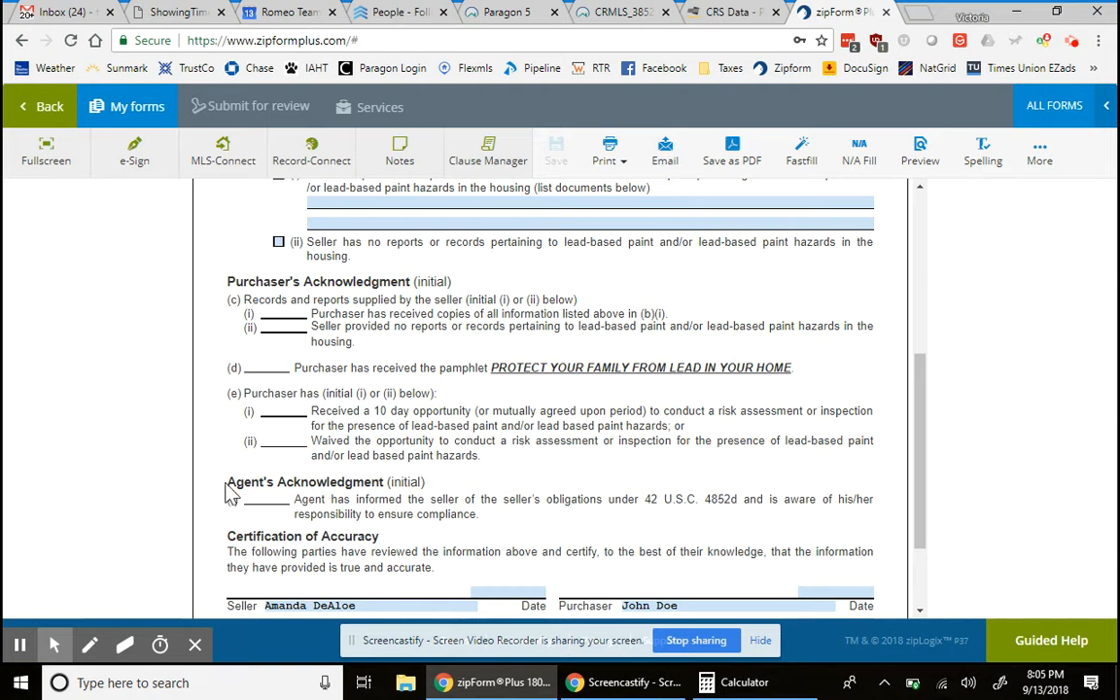
scroll(302, 539, "down", 1)
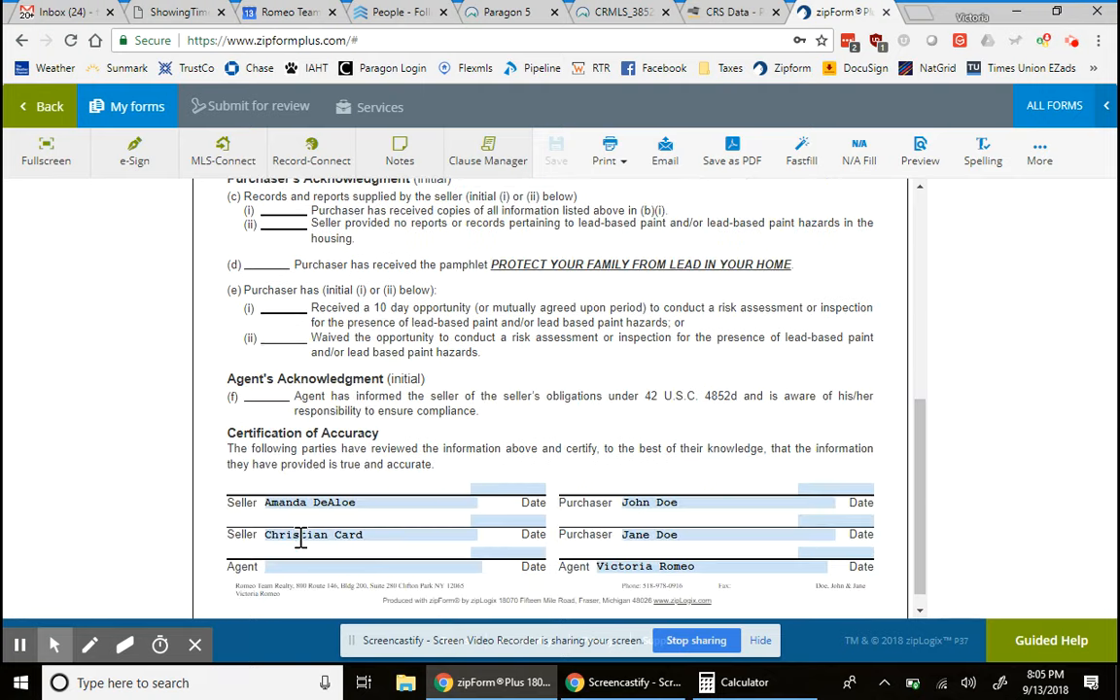
scroll(301, 537, "up", 2)
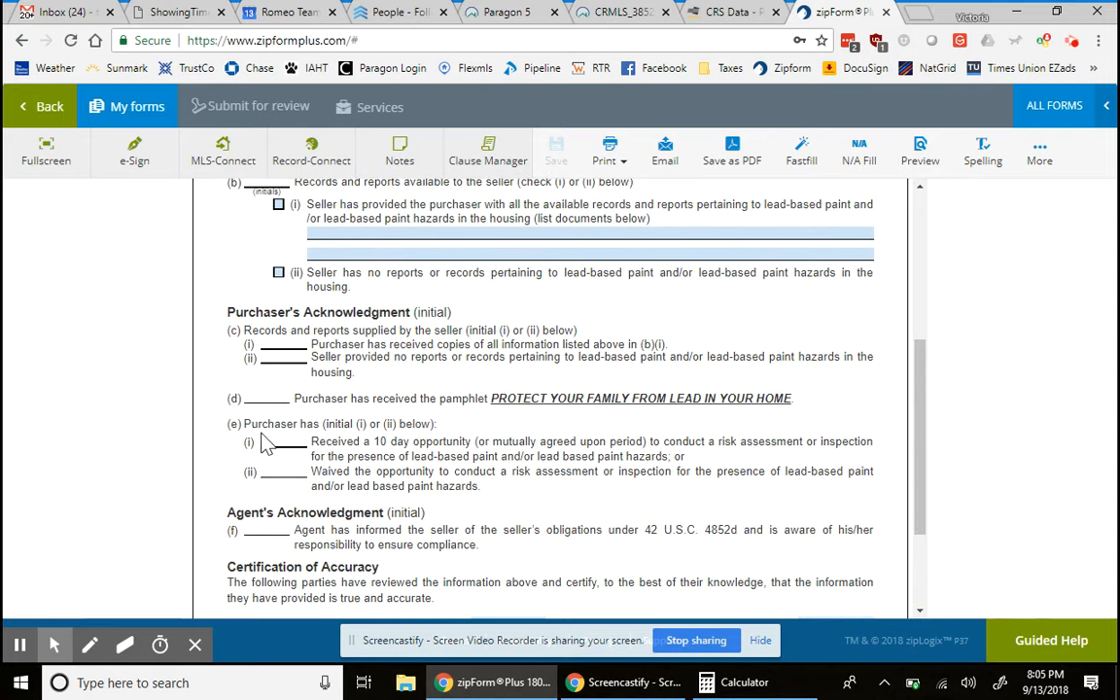
scroll(265, 277, "up", 2)
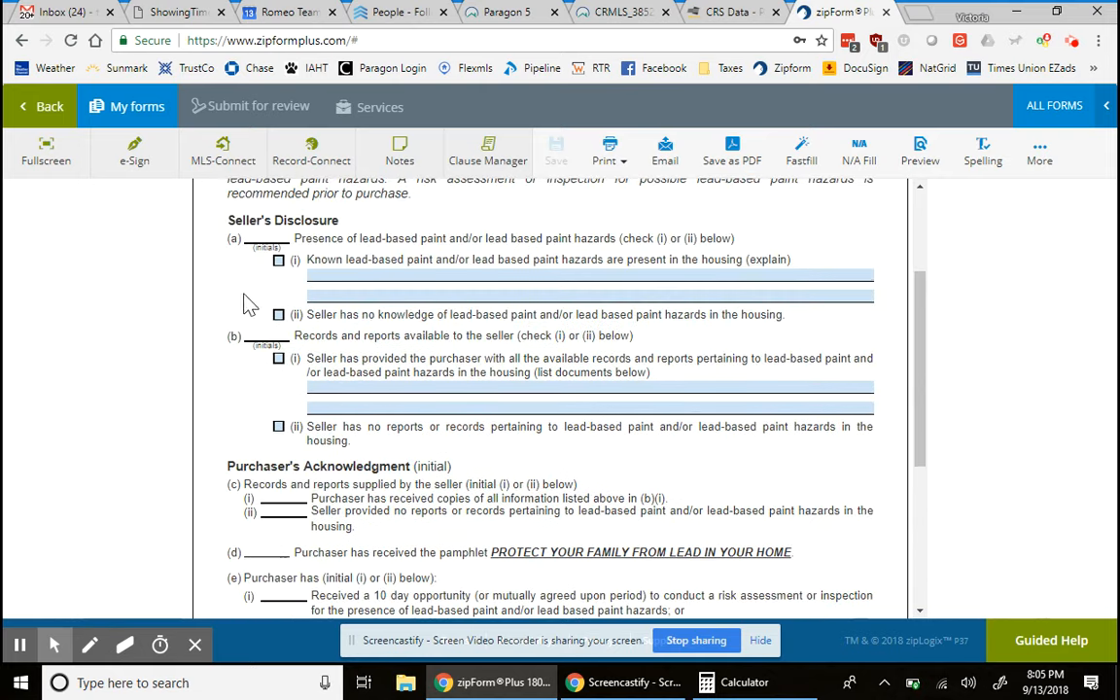
scroll(325, 369, "down", 2)
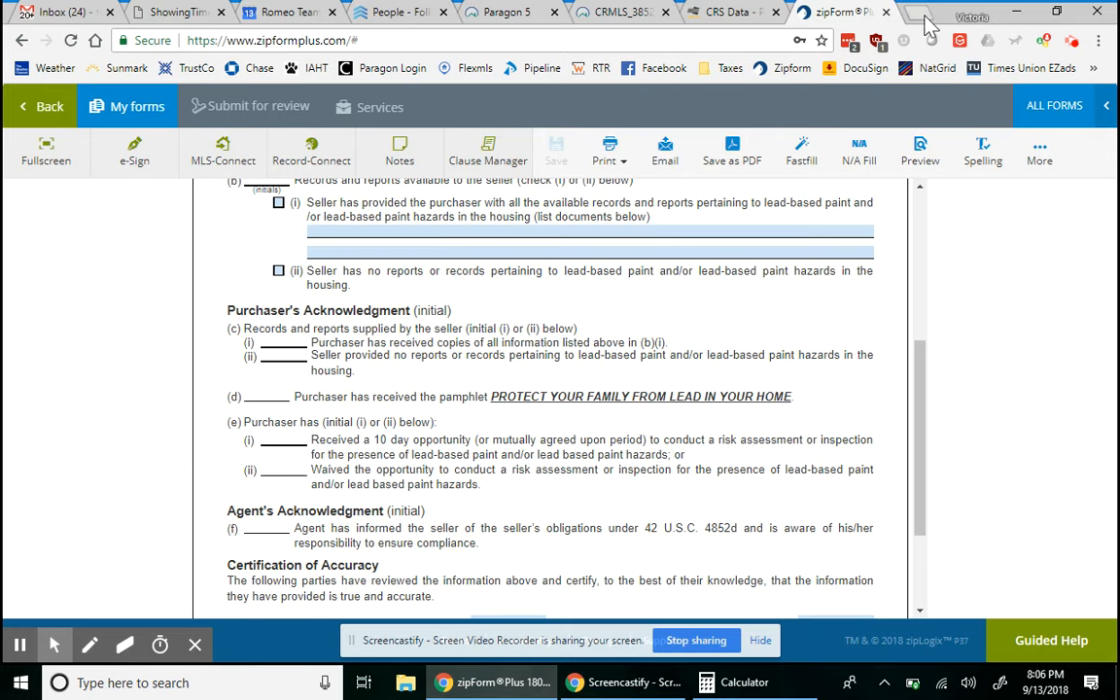
- Log off the expired Paragon 5 MLS session and return to zipForm Plus
left_click(496, 13)
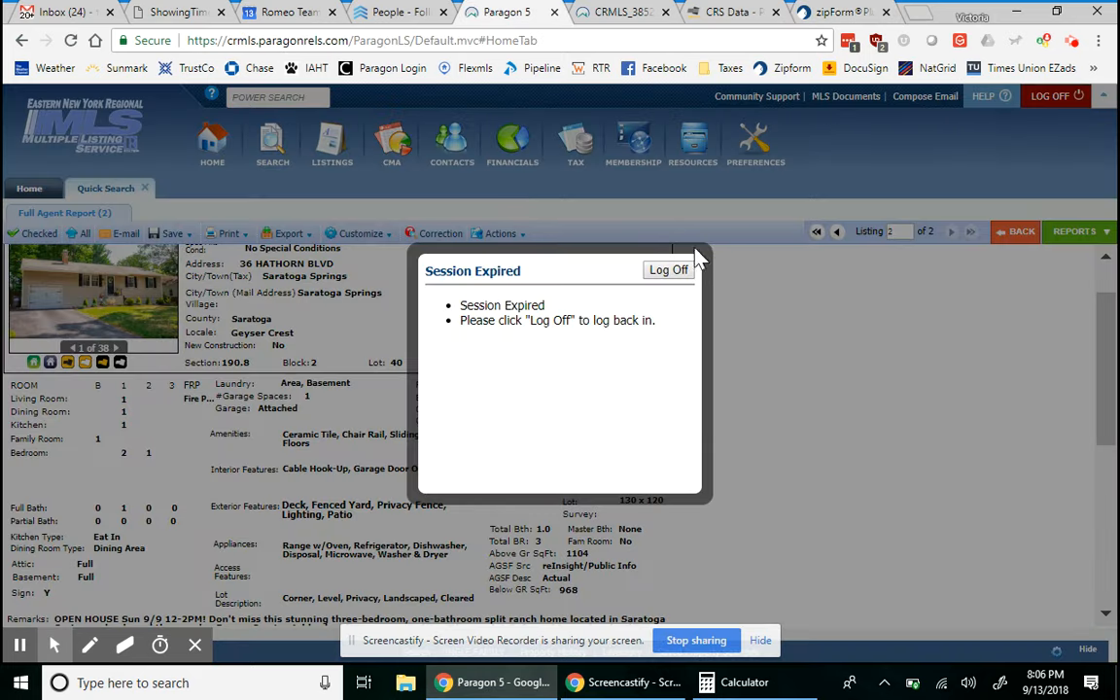
left_click(670, 273)
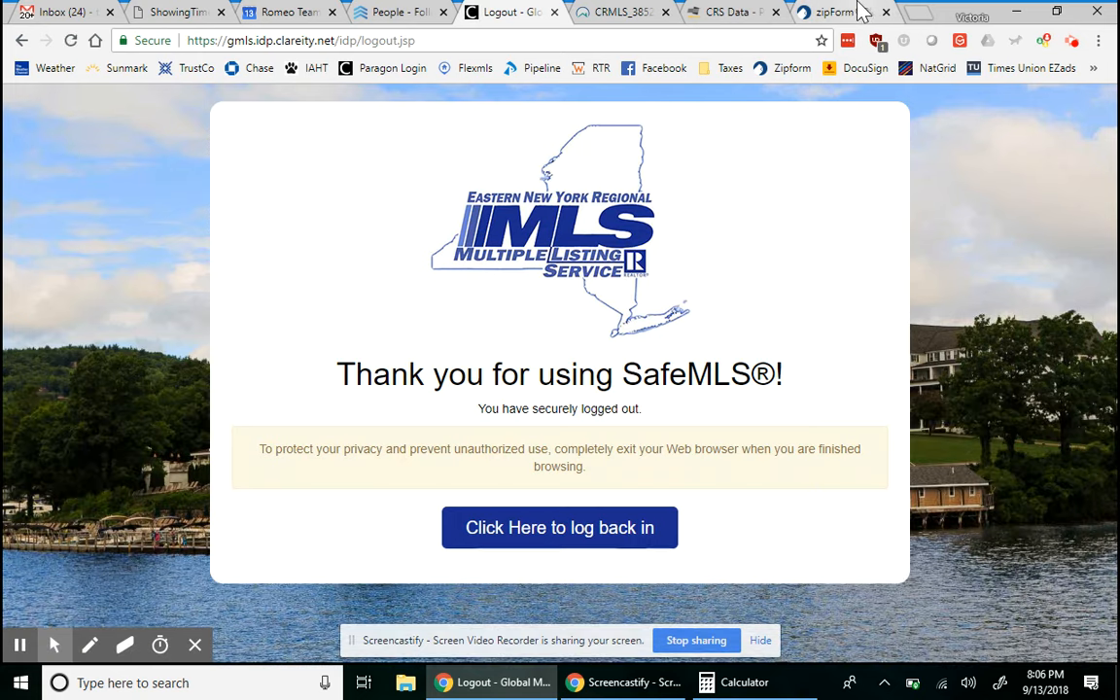
left_click(862, 12)
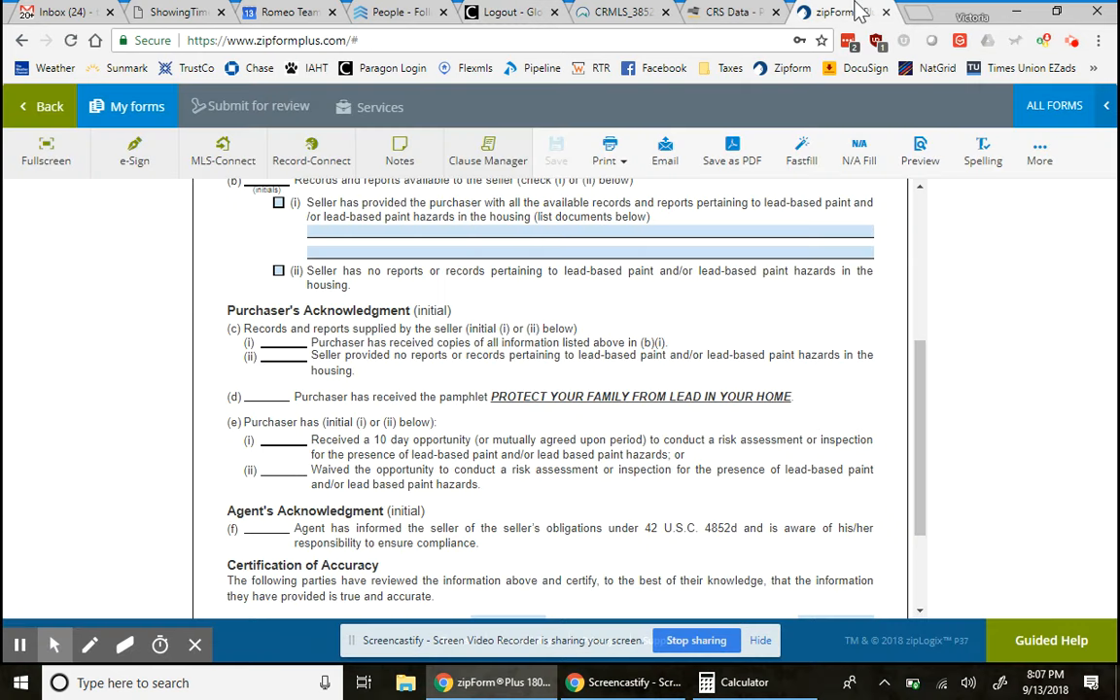
- Google 'protect your family from' in a new tab and open the CPSC lead pamphlet PDF
left_click(925, 25)
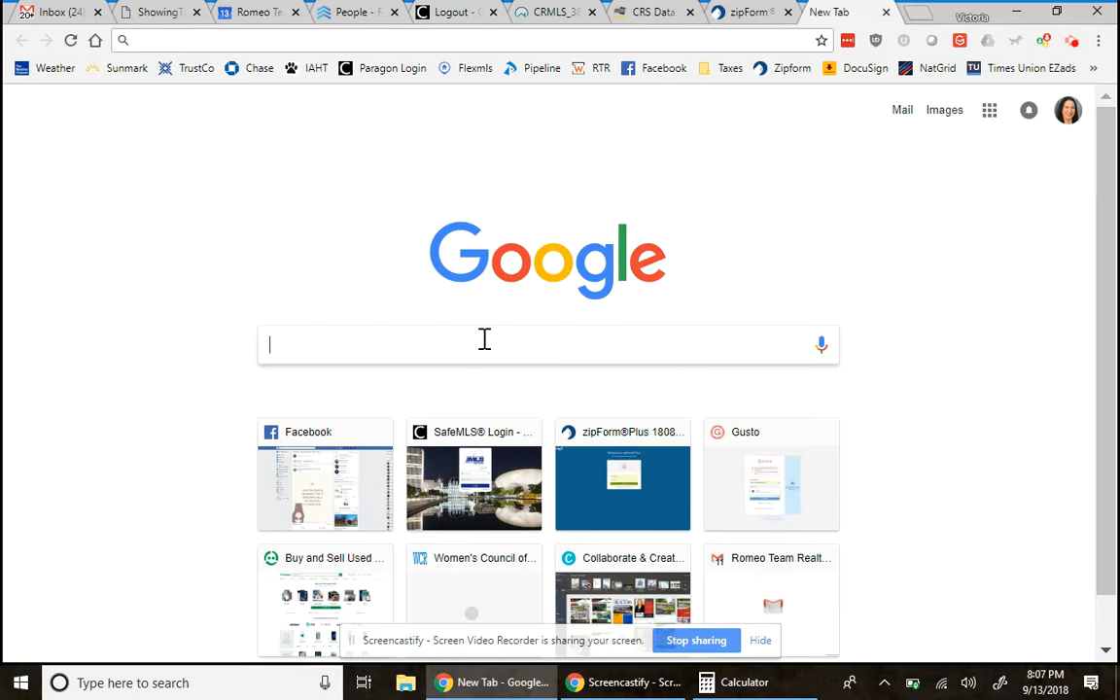
type("protect your fa")
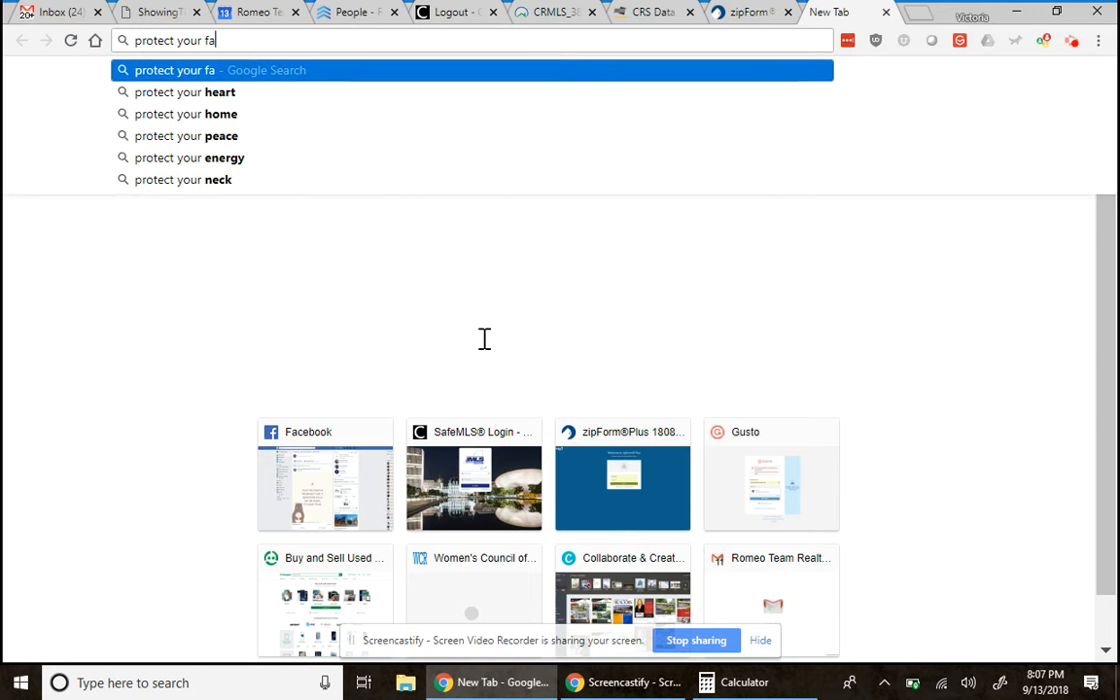
type("mily from")
key("Return")
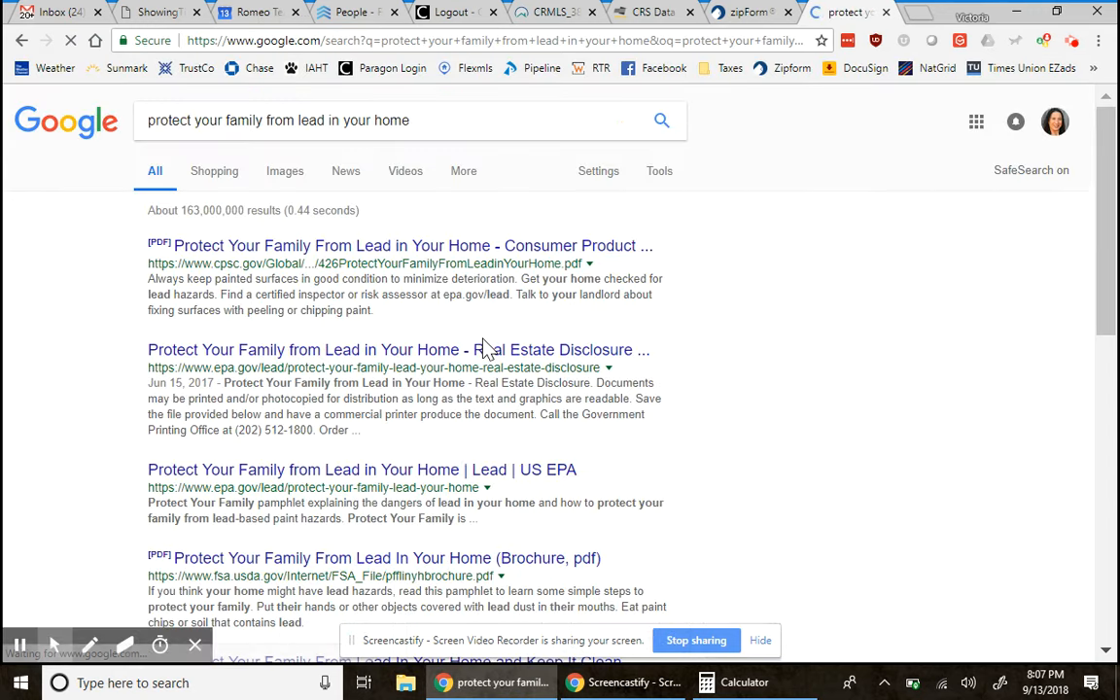
left_click(326, 247)
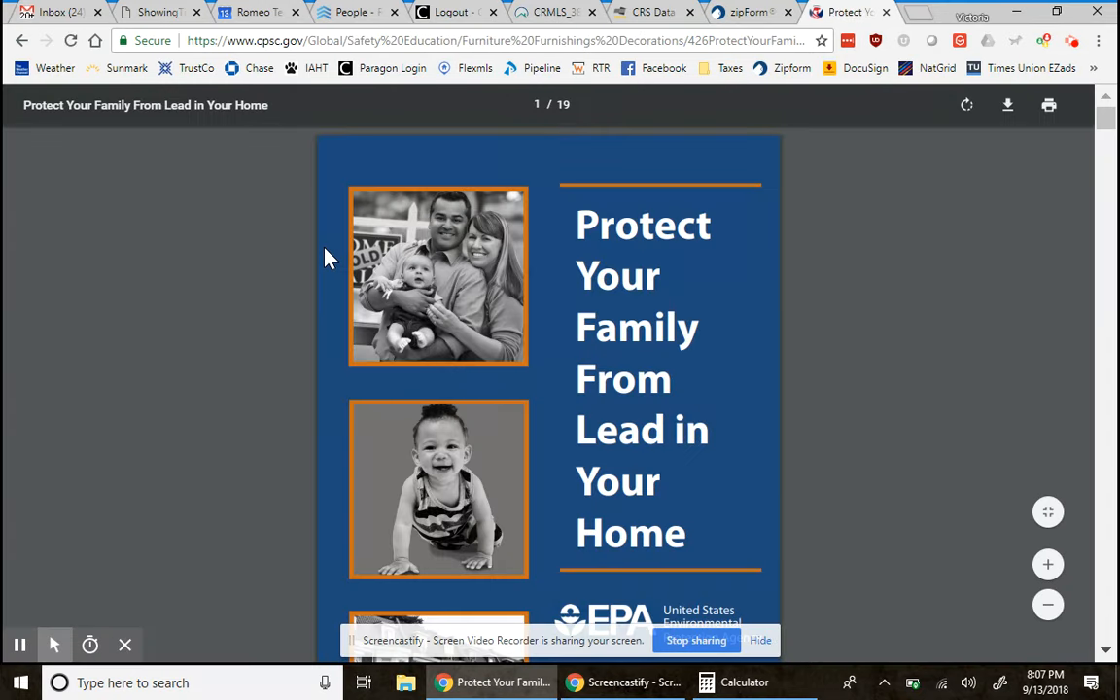
scroll(455, 395, "down", 5)
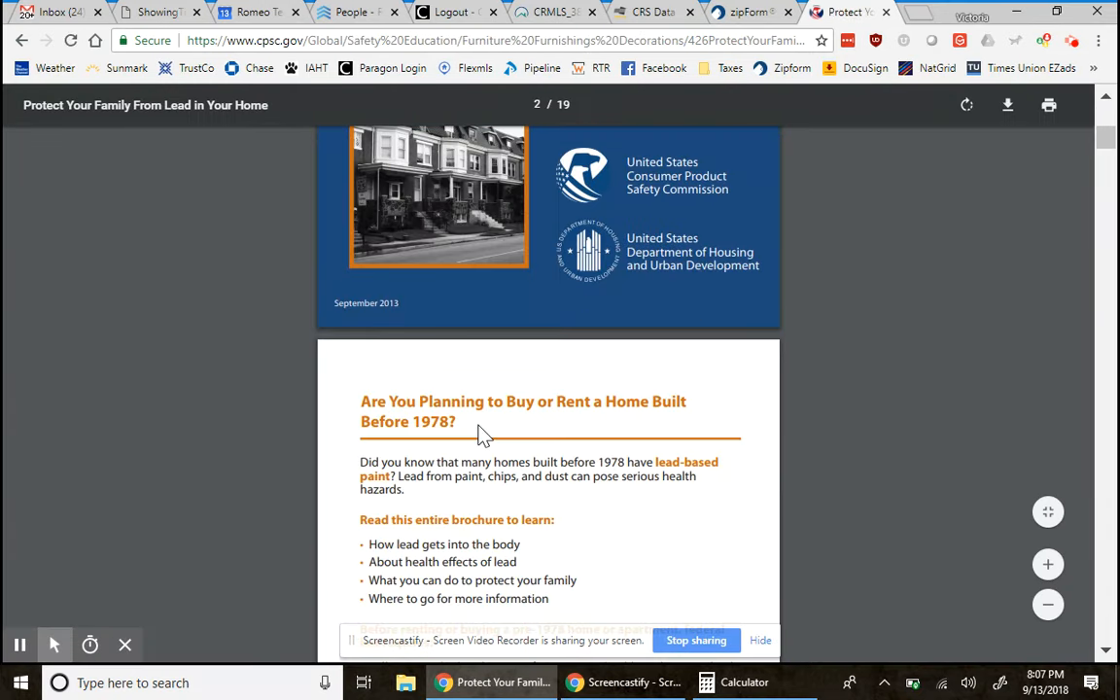
- Search the form libraries for 'cancellation' and add the Cancellation & Release of Purchase Contract - 1/17 form
left_click(741, 11)
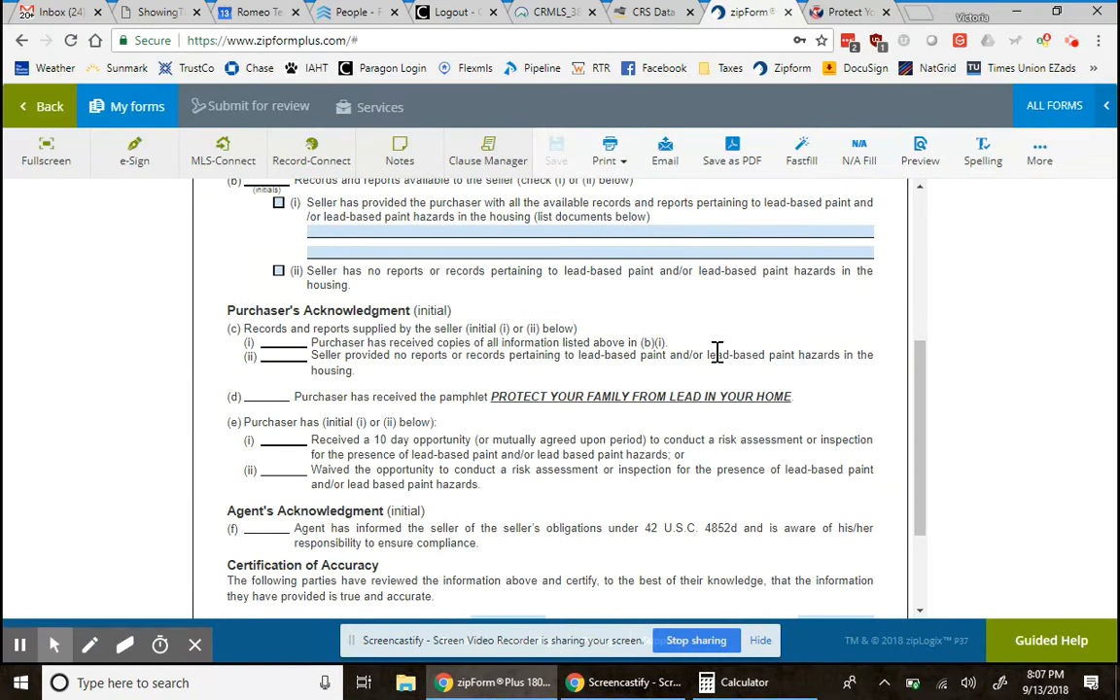
left_click(1053, 105)
double_click(895, 245)
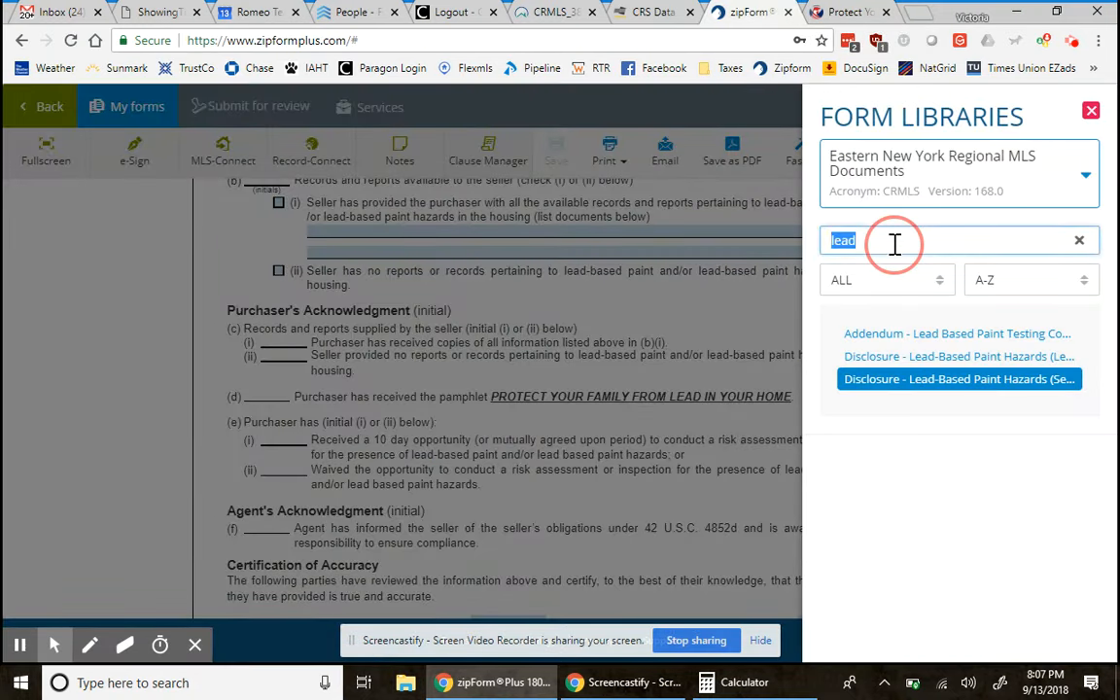
type("cancellation")
key("BackSpace")
type("io")
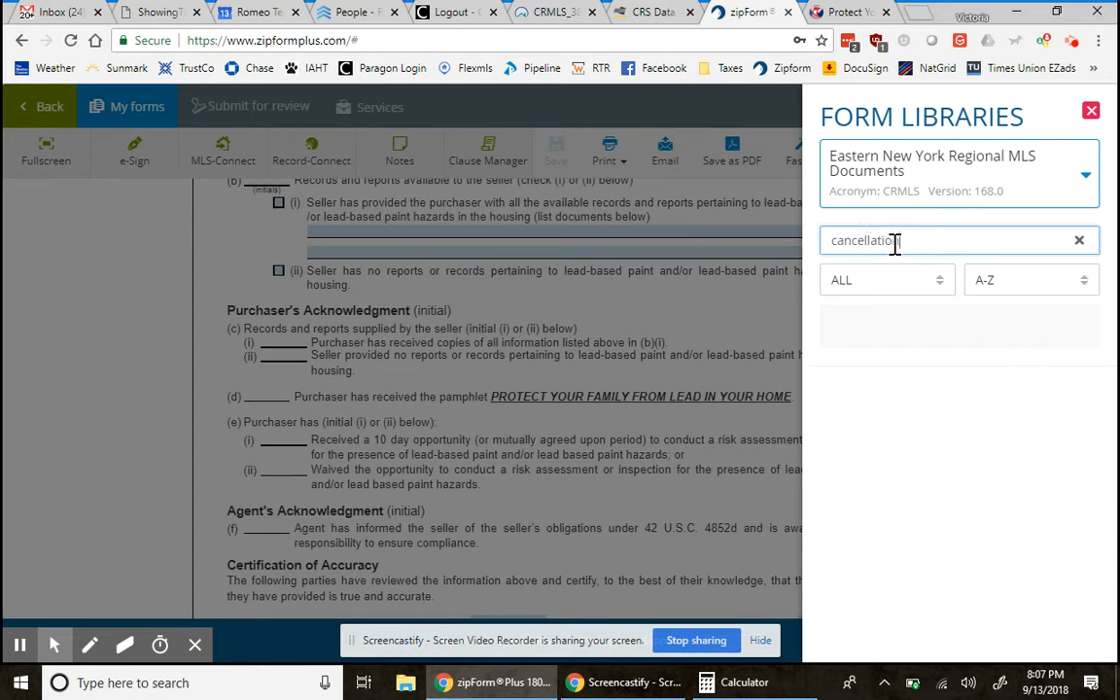
type("n")
left_click(920, 332)
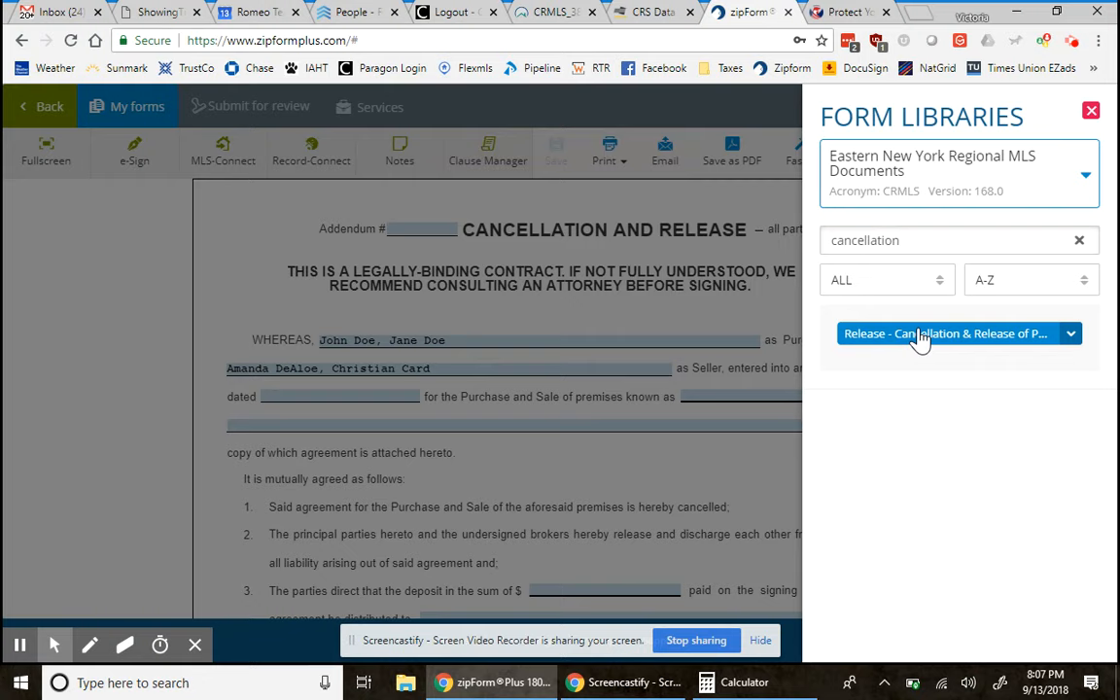
left_click(697, 464)
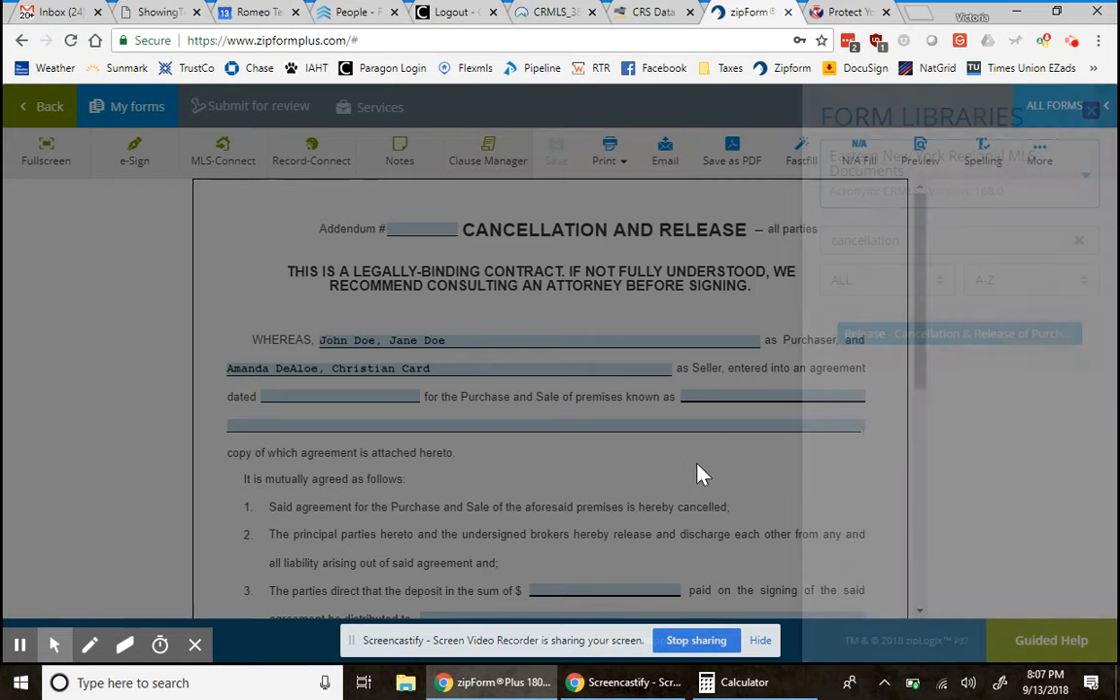
scroll(704, 475, "down", 2)
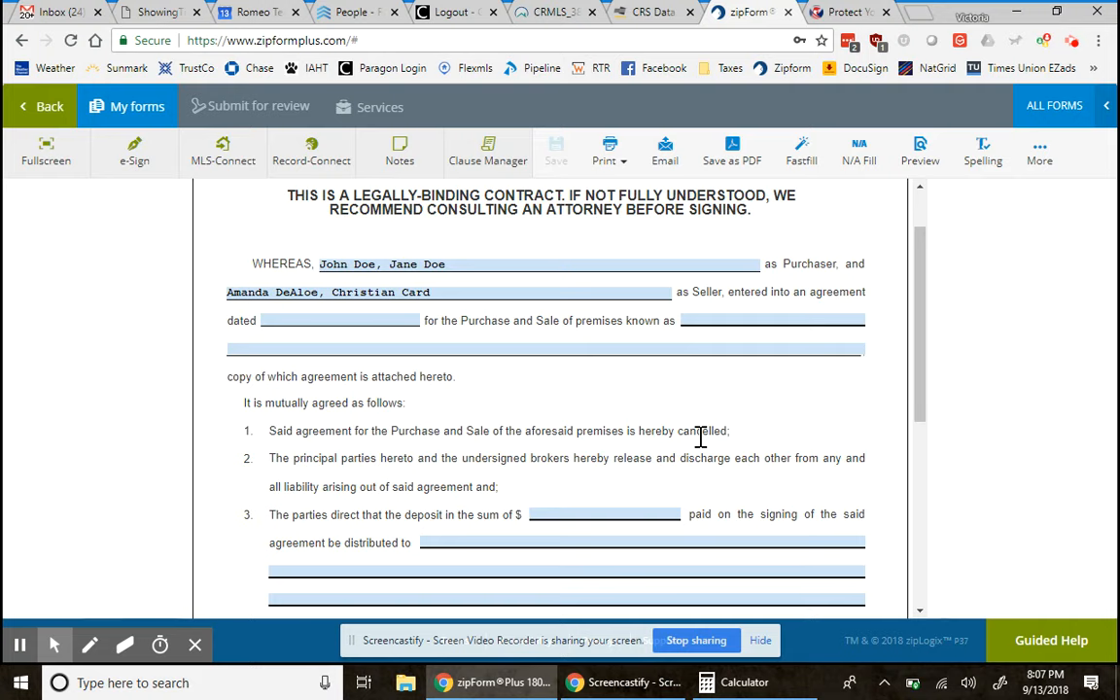
scroll(700, 433, "down", 1)
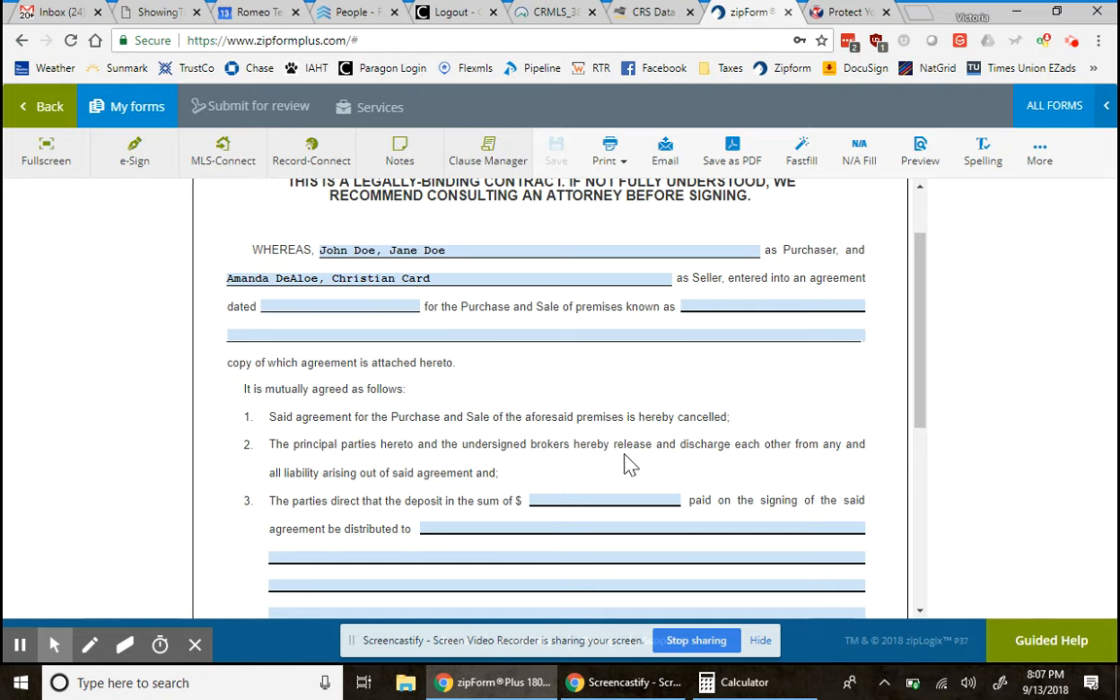
scroll(627, 462, "down", 3)
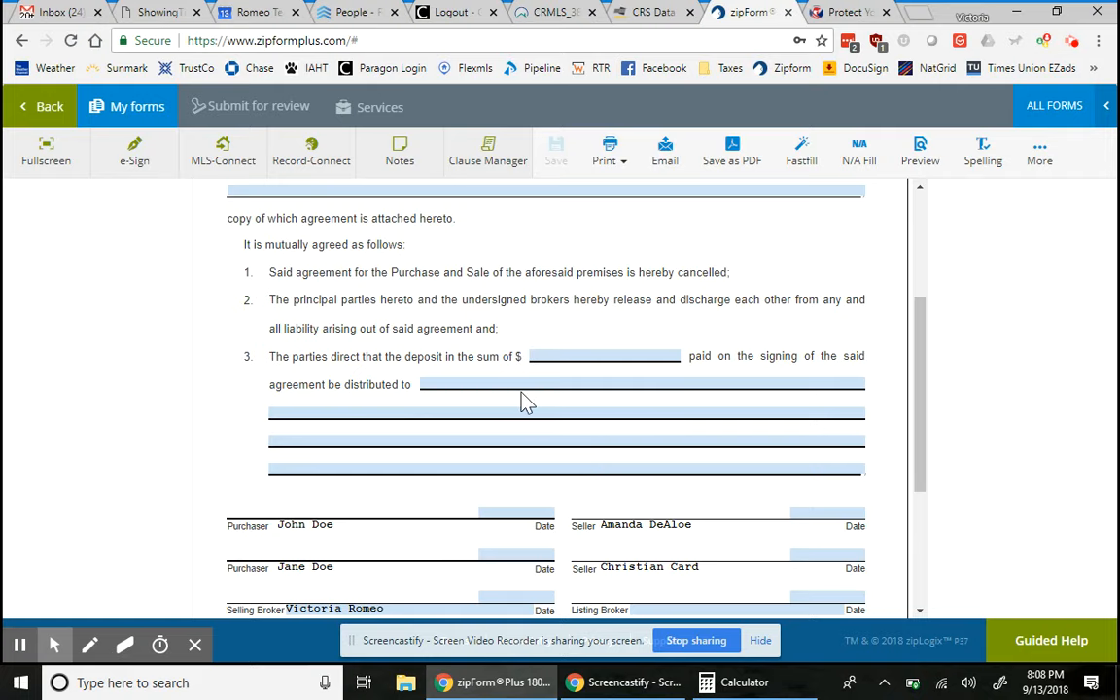
scroll(731, 517, "down", 3)
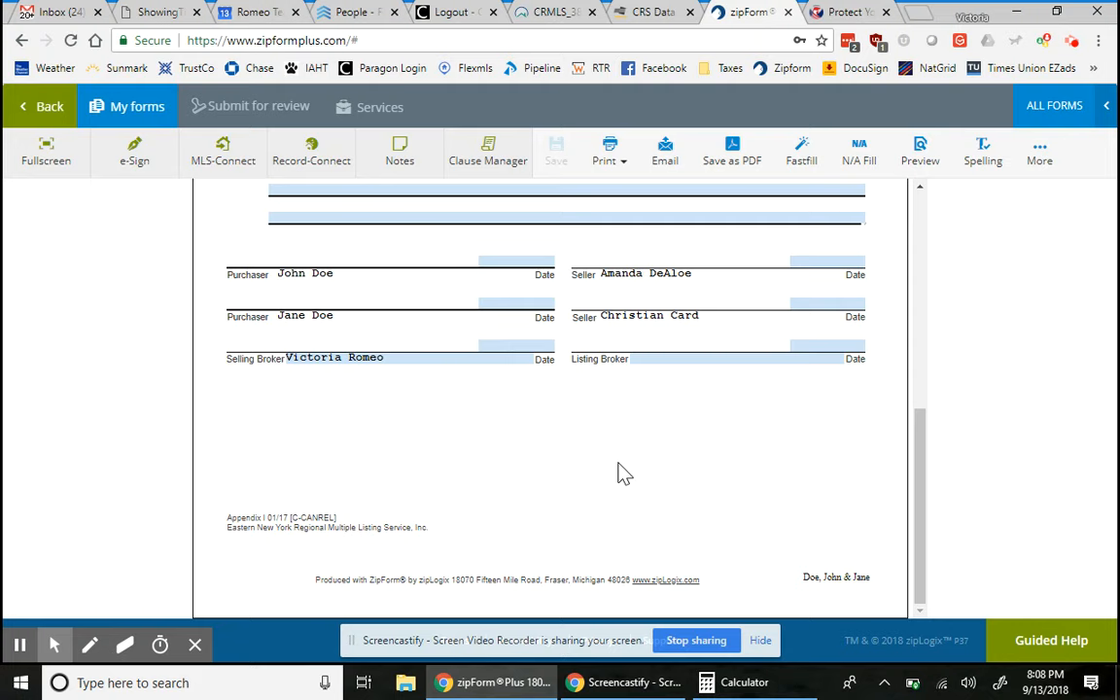
scroll(594, 334, "up", 4)
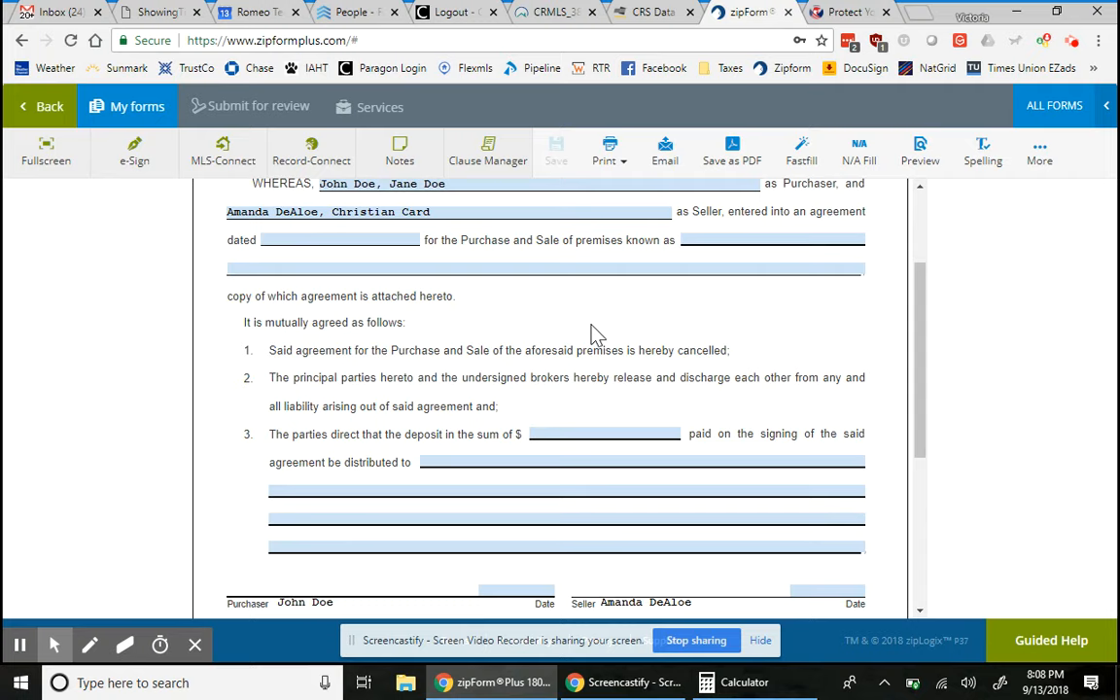
scroll(591, 512, "down", 2)
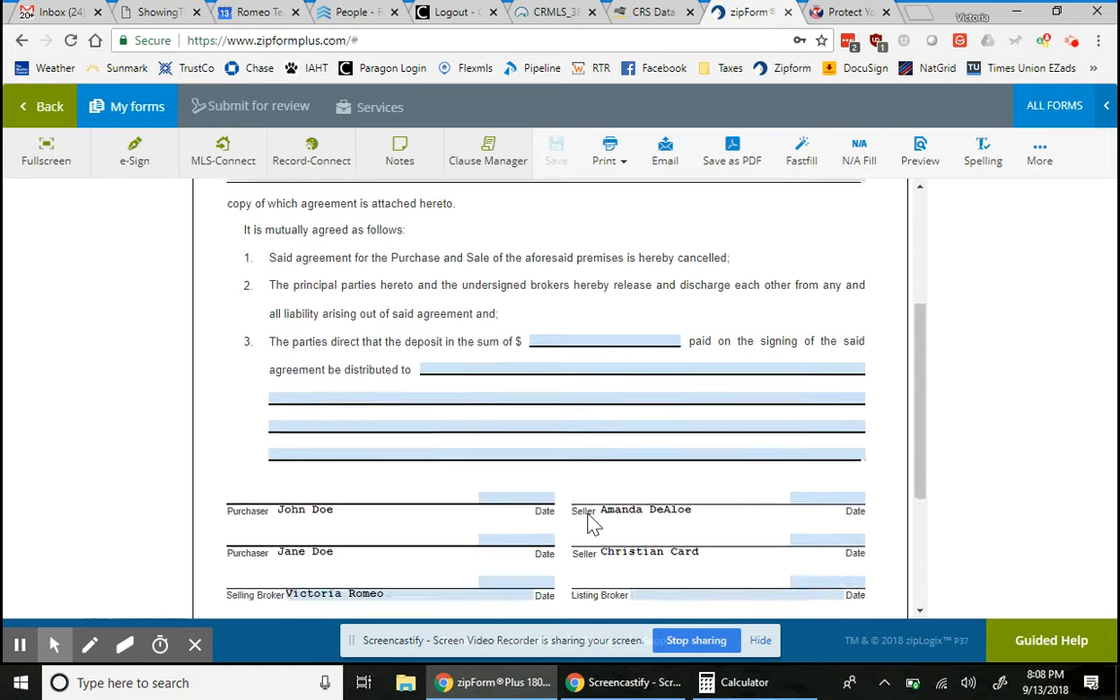
scroll(592, 523, "up", 2)
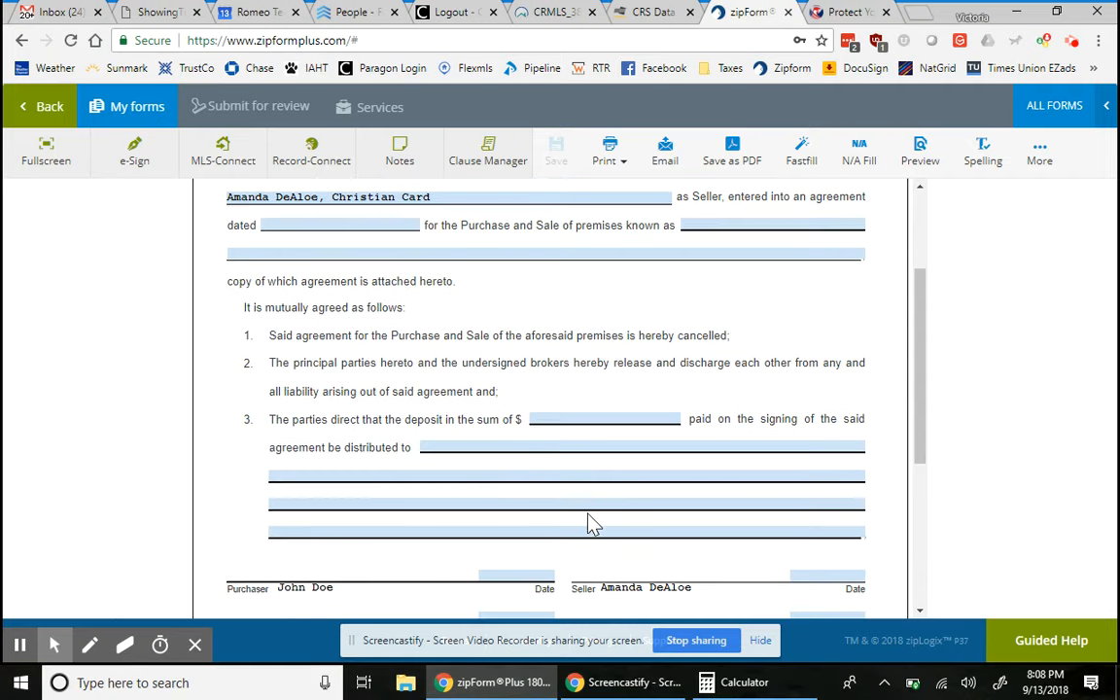
left_click(1050, 109)
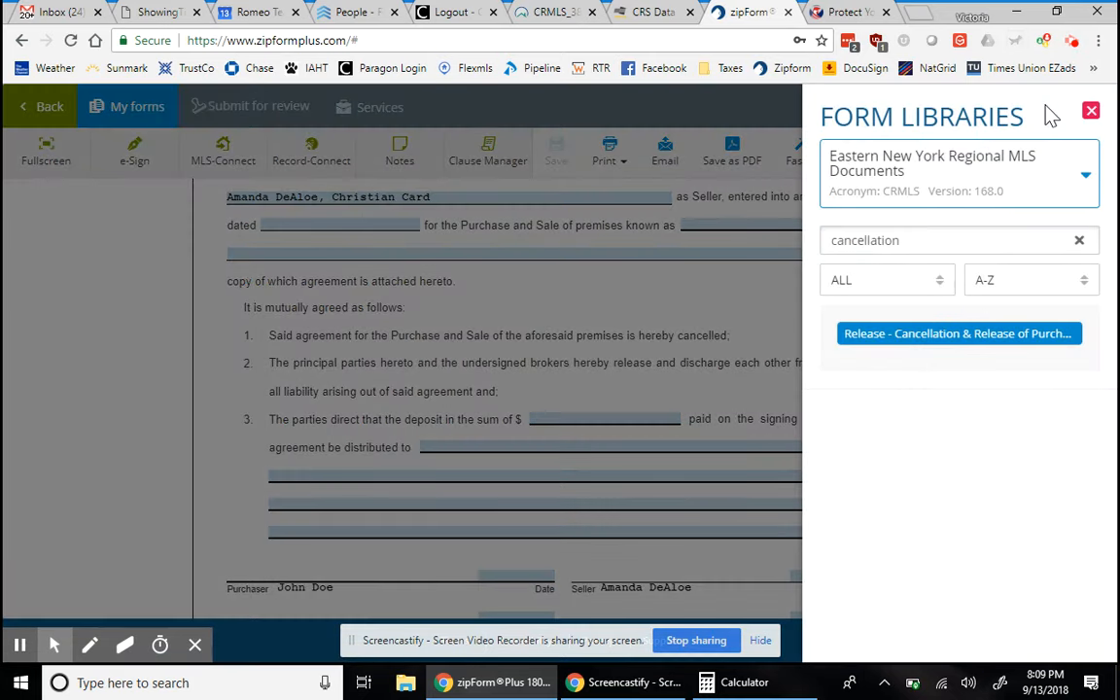
left_click(515, 406)
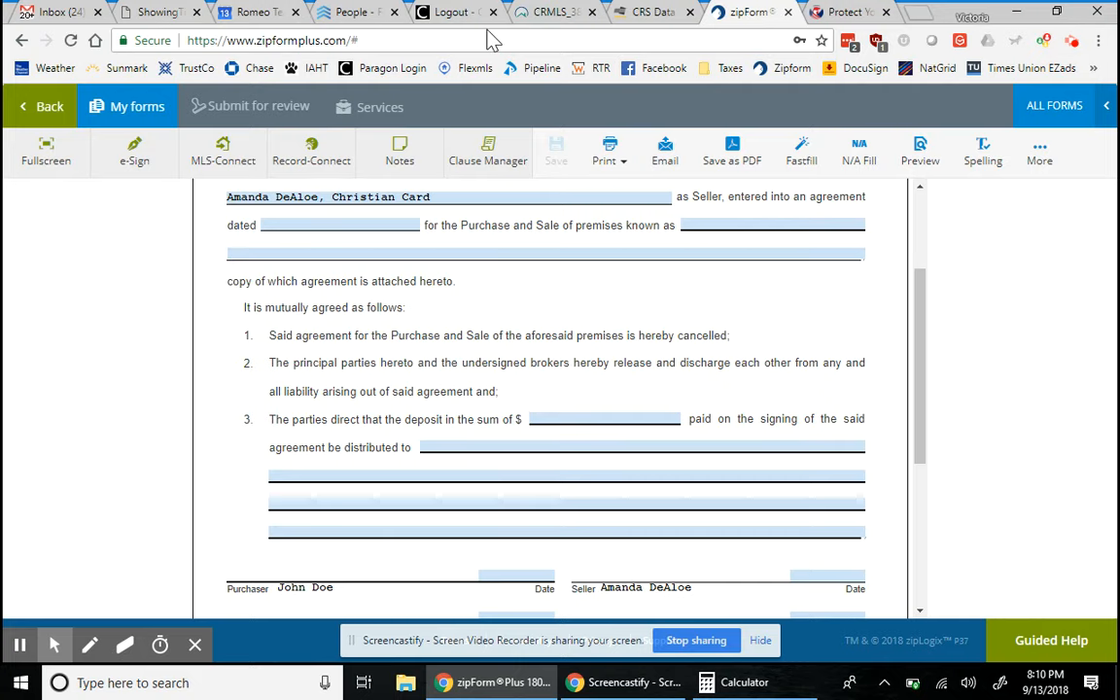
left_click(840, 13)
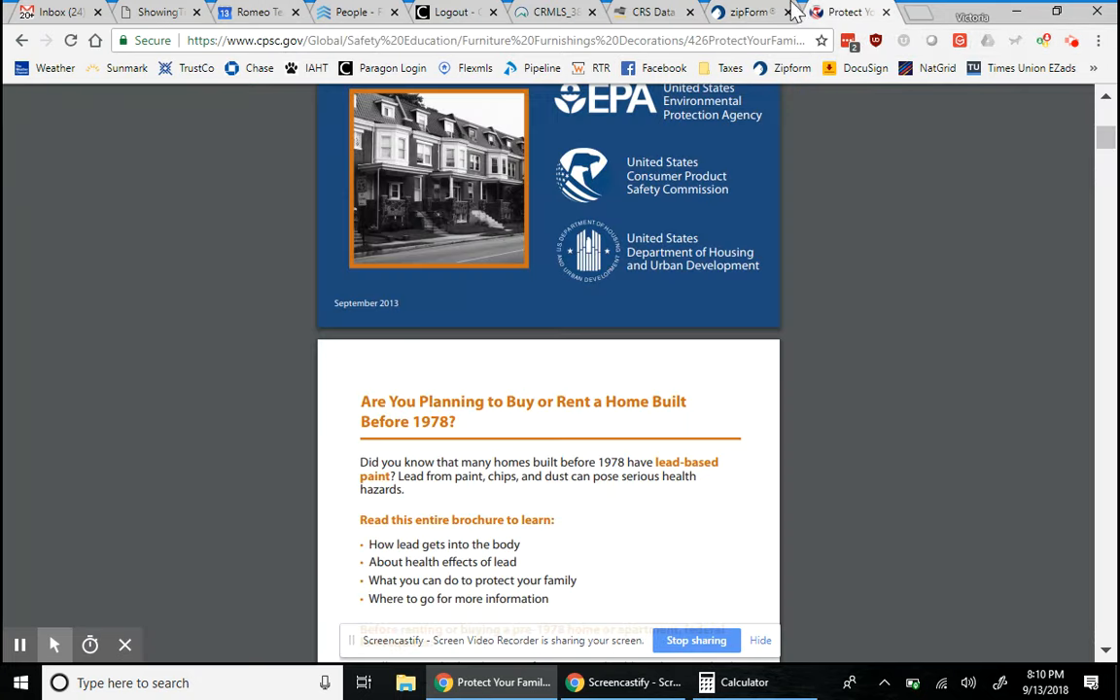
left_click(749, 12)
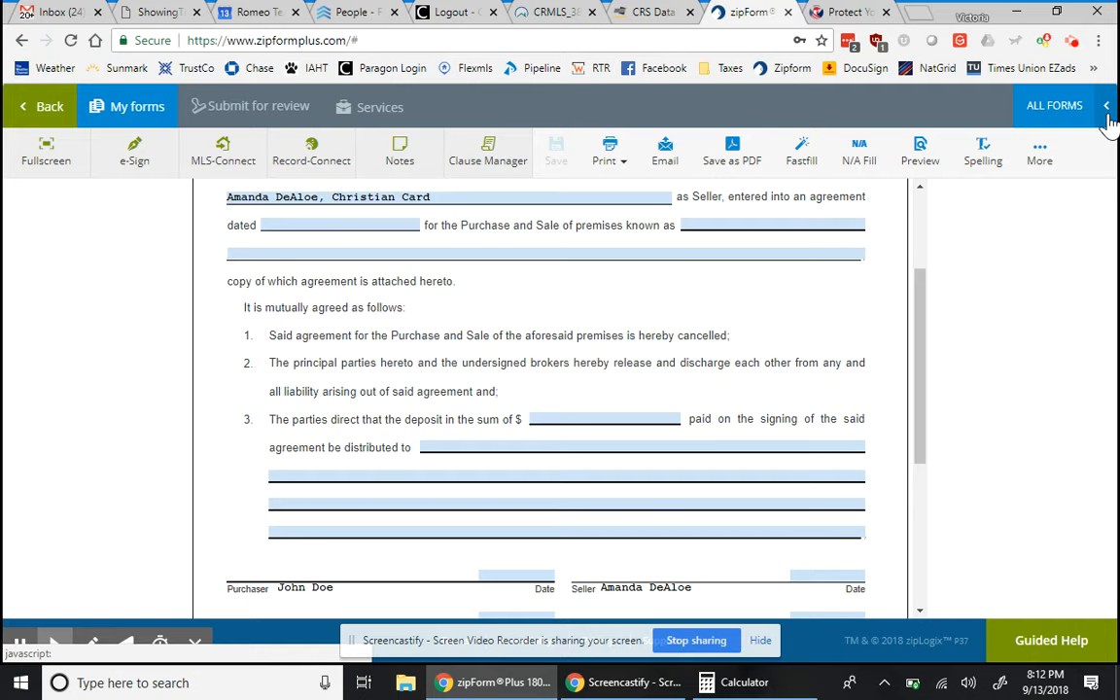
- Correct the mistyped deposit amounts and enter $1,000/$1,000 as the Cancellation and Release deposit sum
left_click(579, 418)
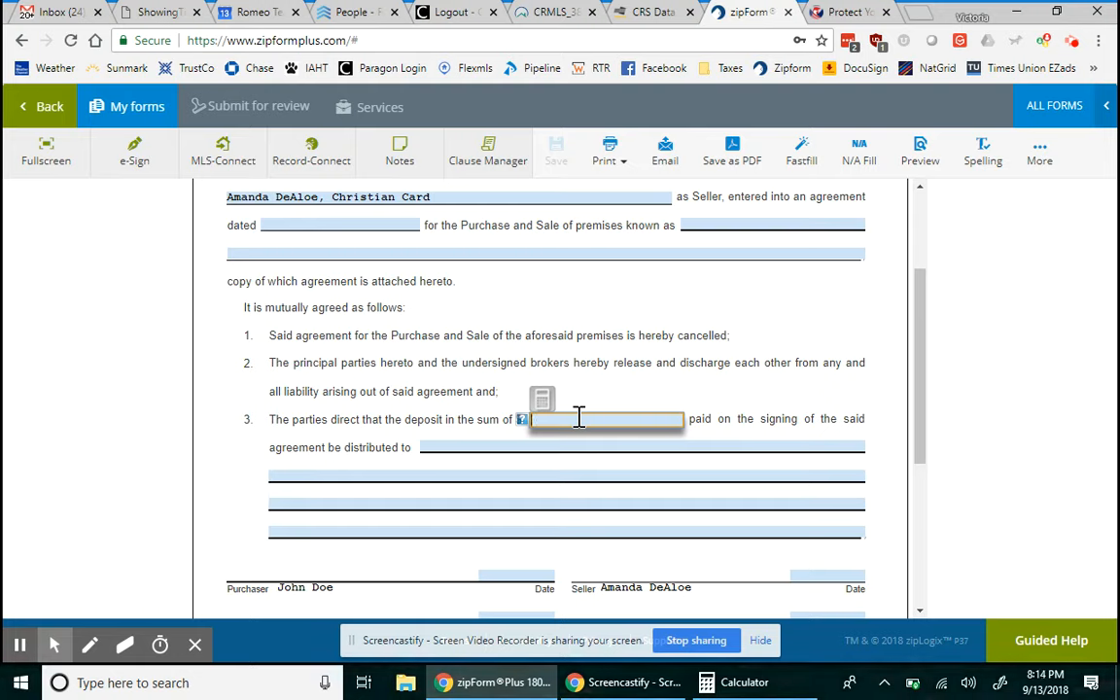
type("1000")
key("BackSpace")
key("BackSpace")
key("BackSpace")
key("BackSpace")
type("1000100")
double_click(633, 413)
key("BackSpace")
type("$1,000/$1,000")
left_click(568, 449)
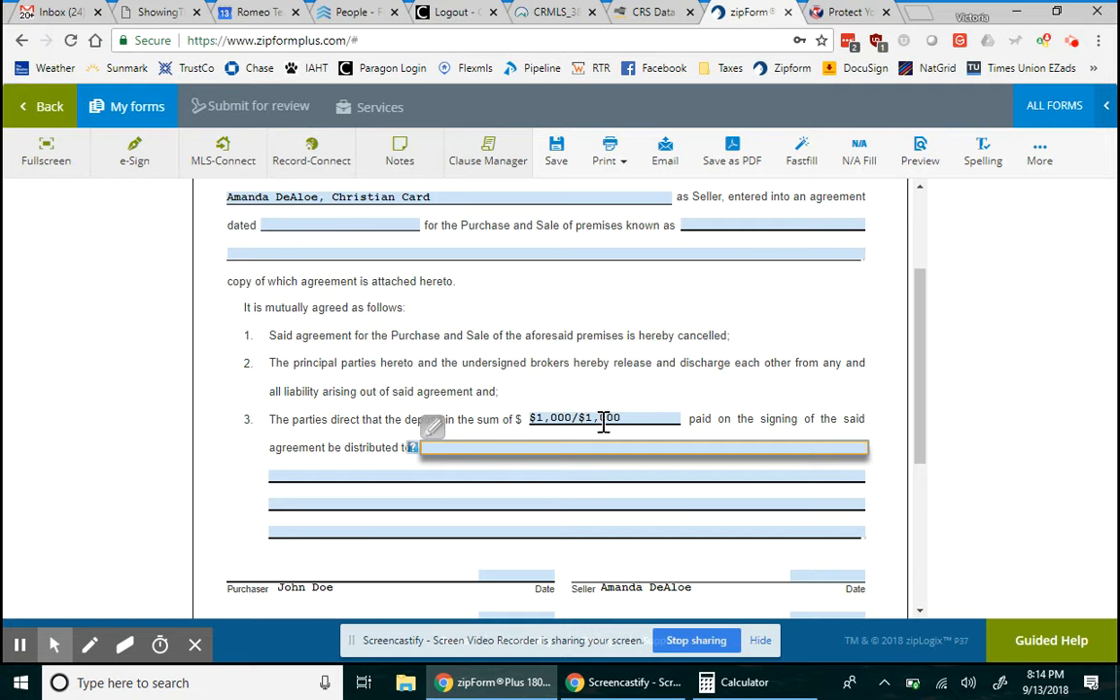
- Replace the $1,000/$1,000 deposit sum with $1000
left_click(603, 421)
key("ctrl+a")
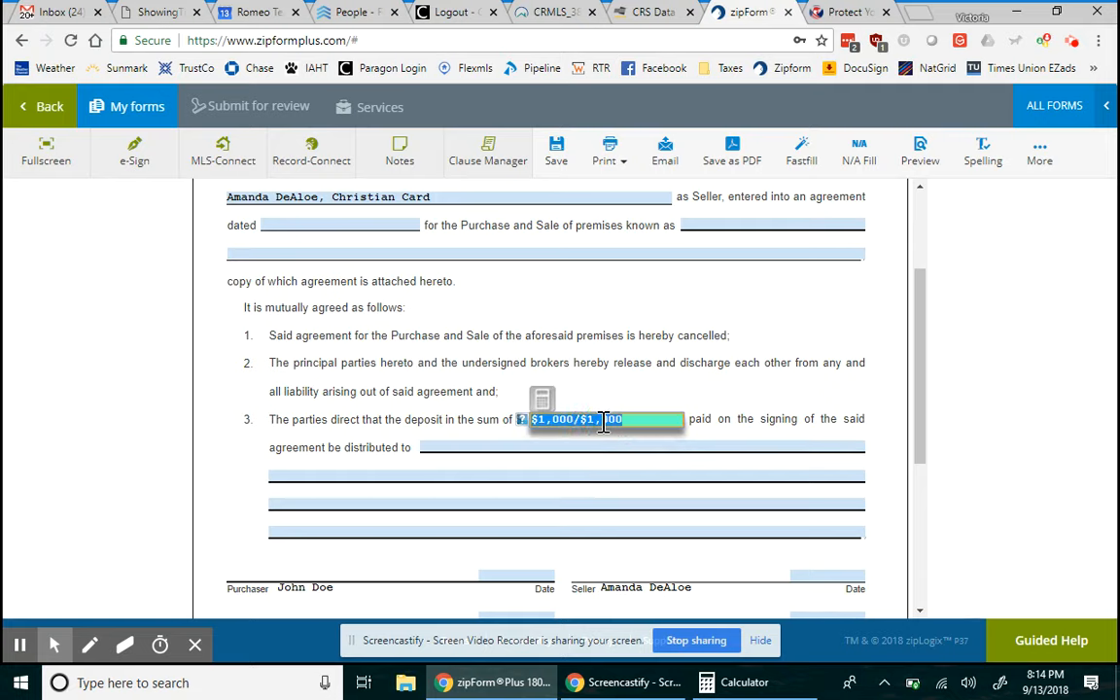
key("BackSpace")
type("$1000")
left_click(636, 399)
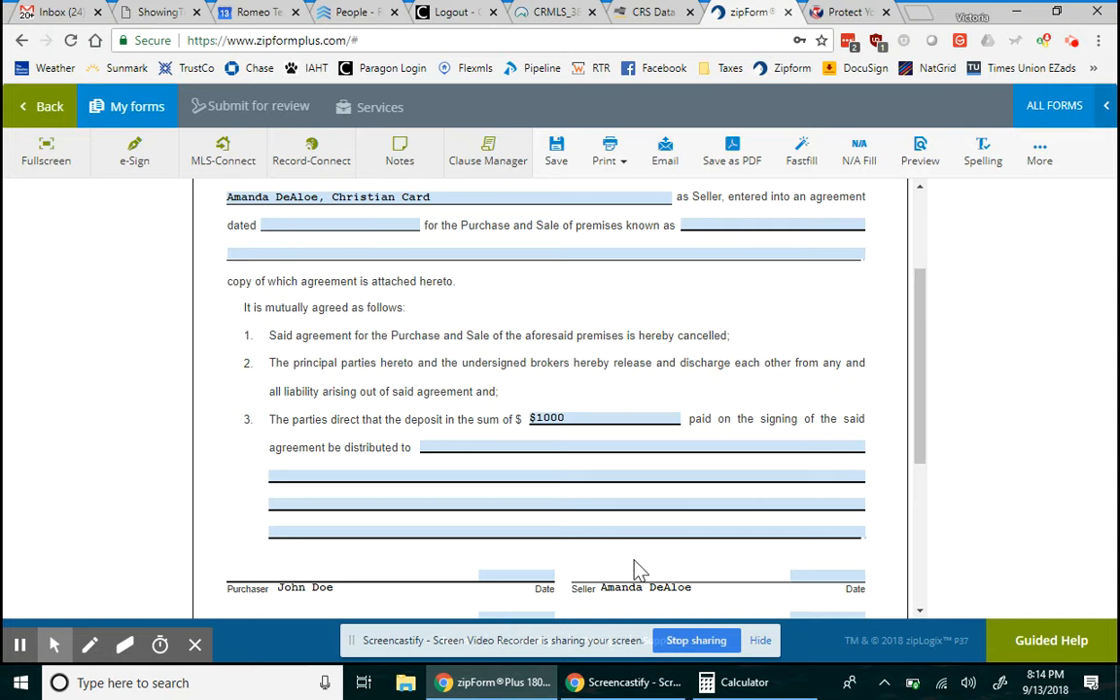
- Delete the $1000 value so the deposit sum field is empty
left_click(545, 417)
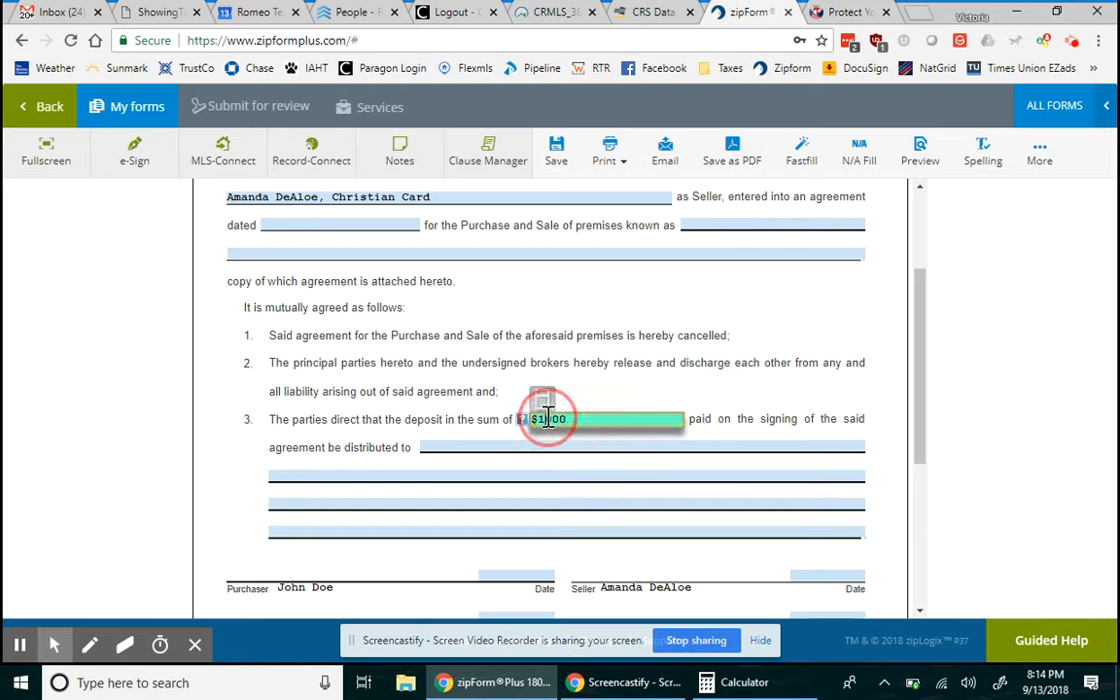
double_click(547, 417)
key("BackSpace")
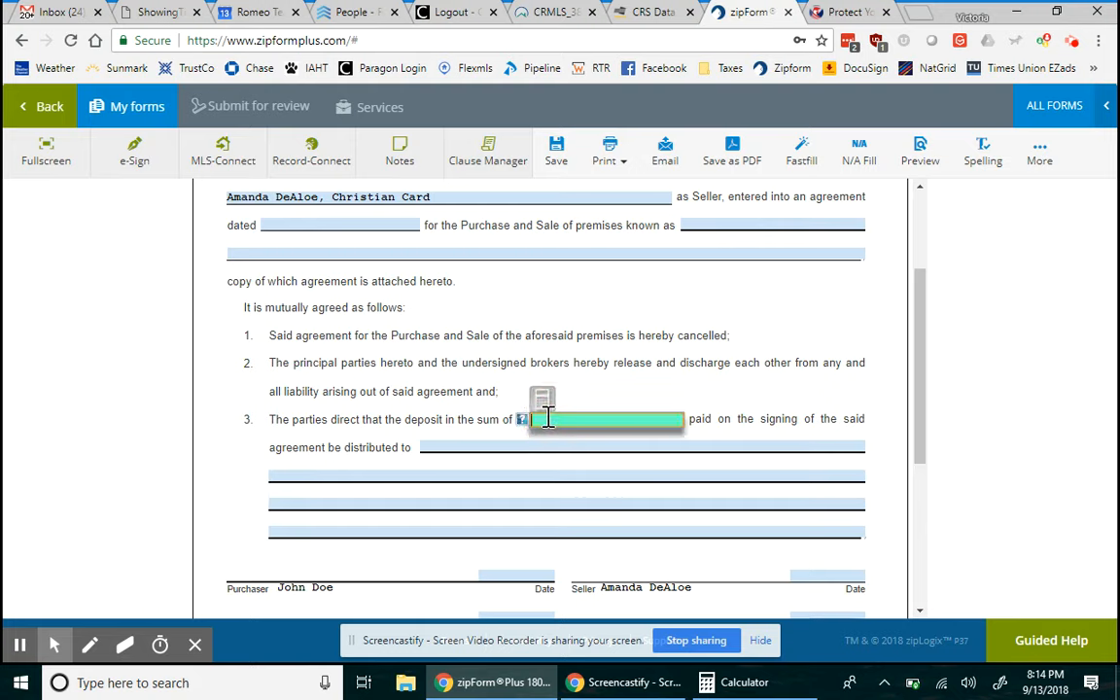
left_click(612, 388)
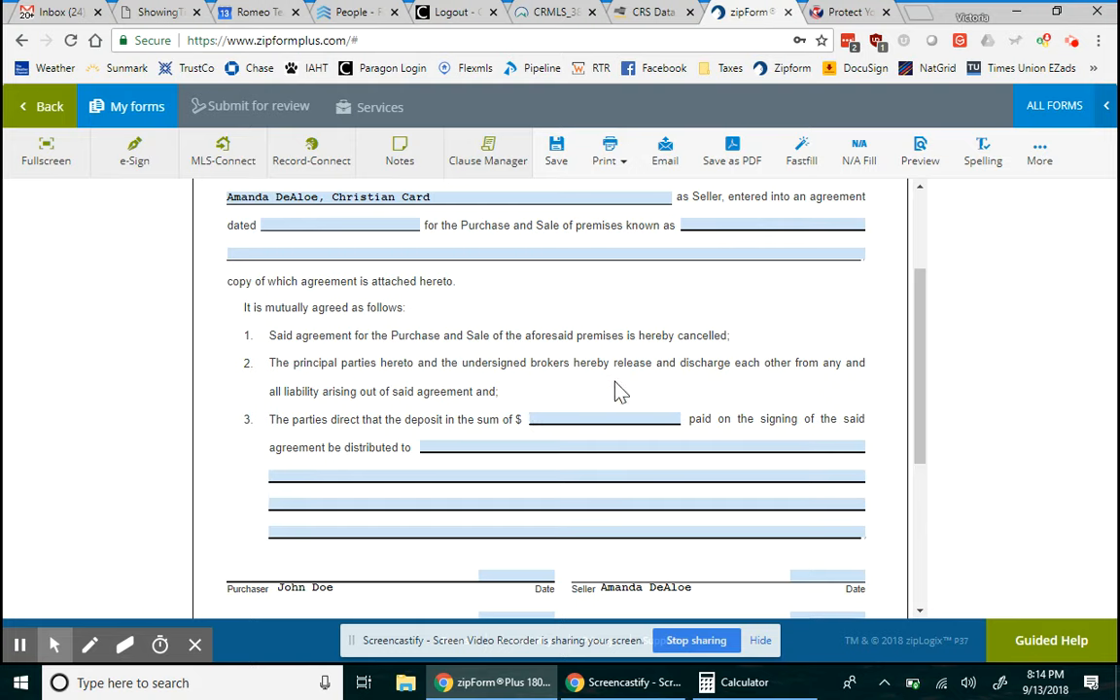
scroll(621, 391, "down", 5)
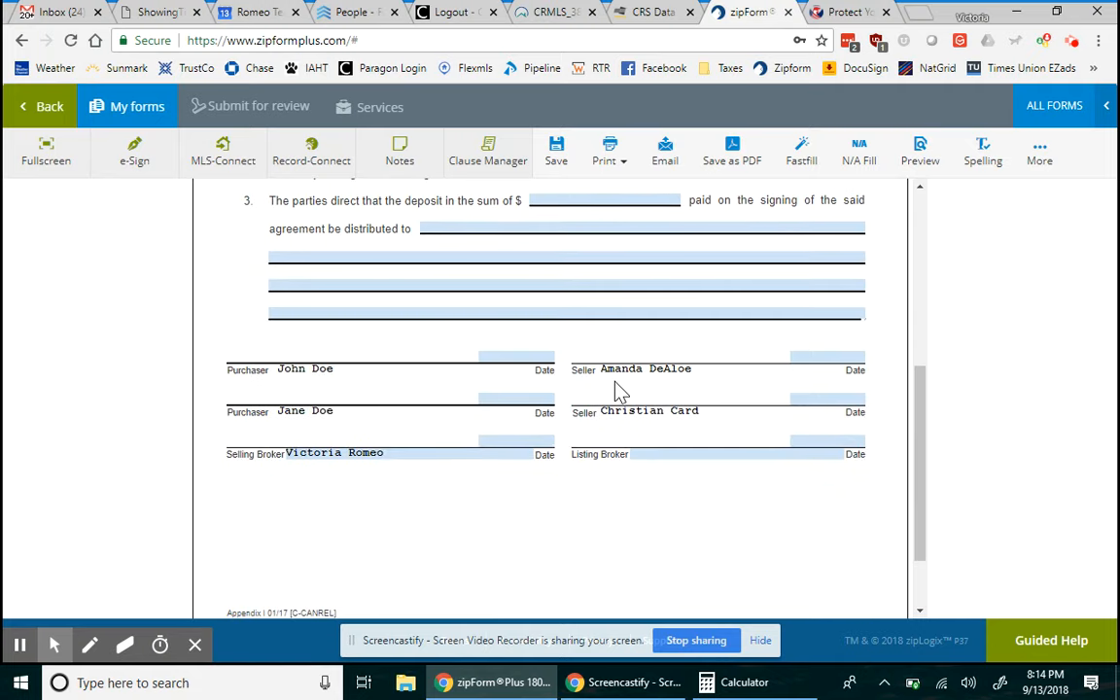
scroll(620, 391, "up", 8)
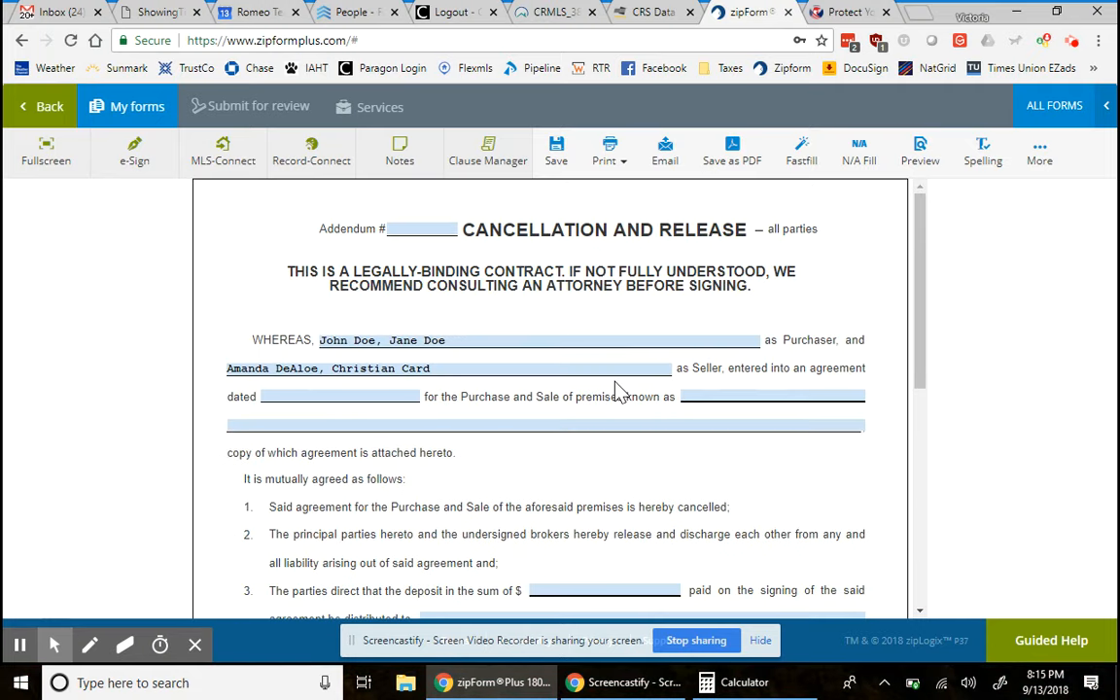
- Search the form libraries for 'buyers' forms, then close the panel without adding any
left_click(1060, 107)
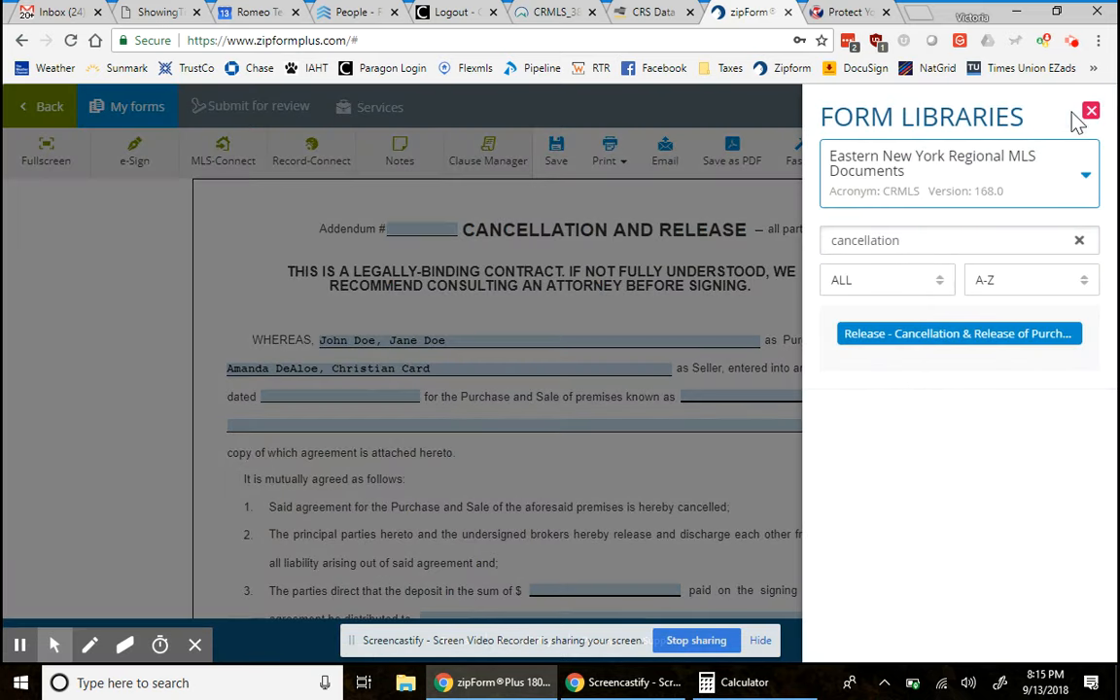
left_click(681, 281)
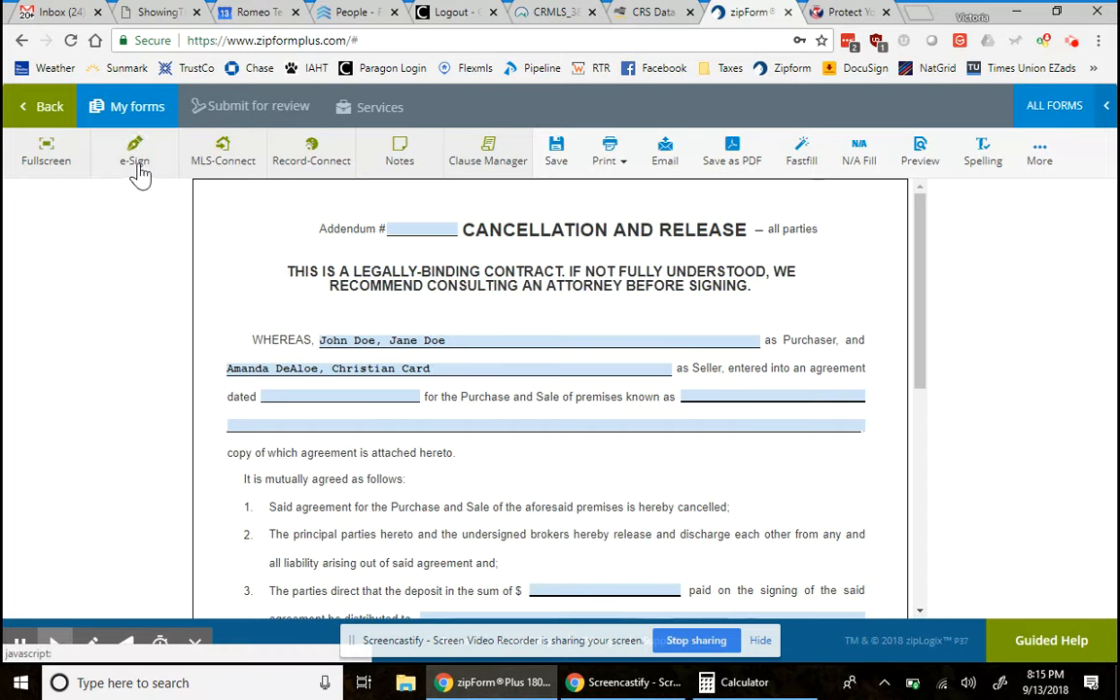
left_click(1050, 107)
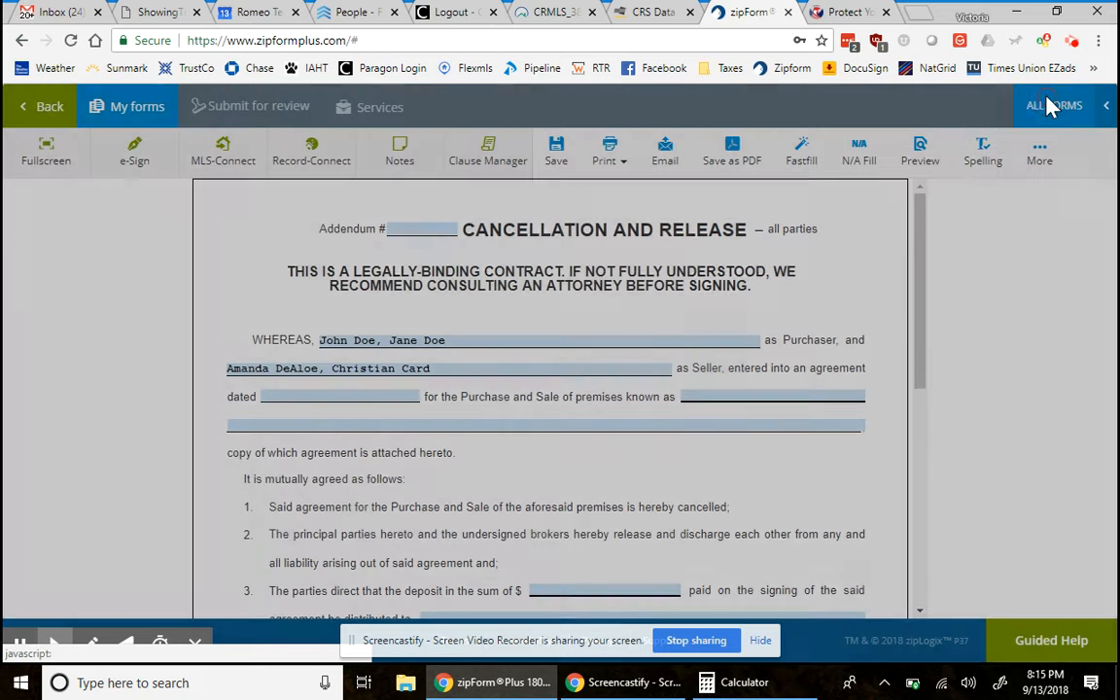
left_click(948, 242)
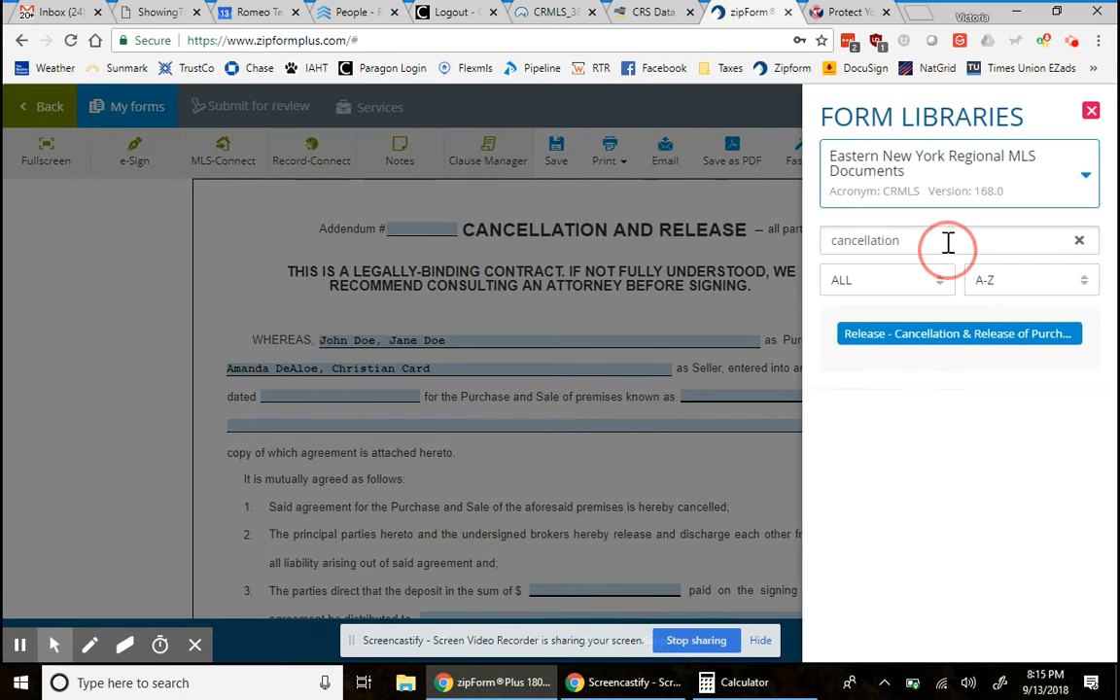
double_click(948, 239)
type("buyers")
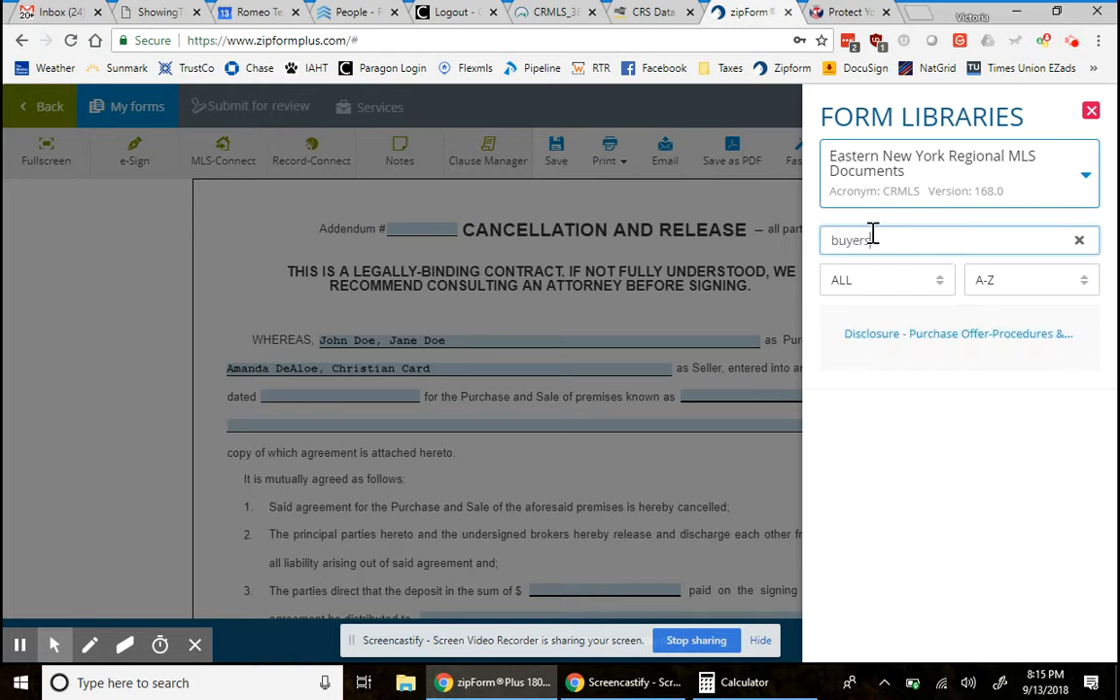
key("BackSpace")
key("BackSpace")
key("BackSpace")
key("BackSpace")
key("BackSpace")
key("BackSpace")
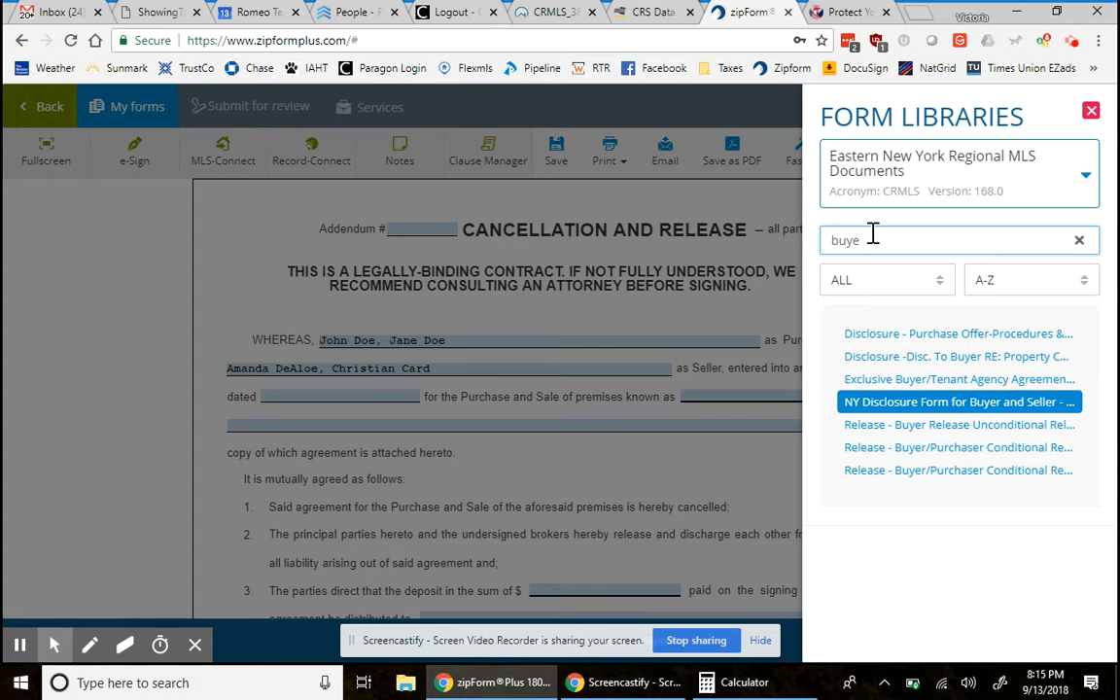
left_click(744, 275)
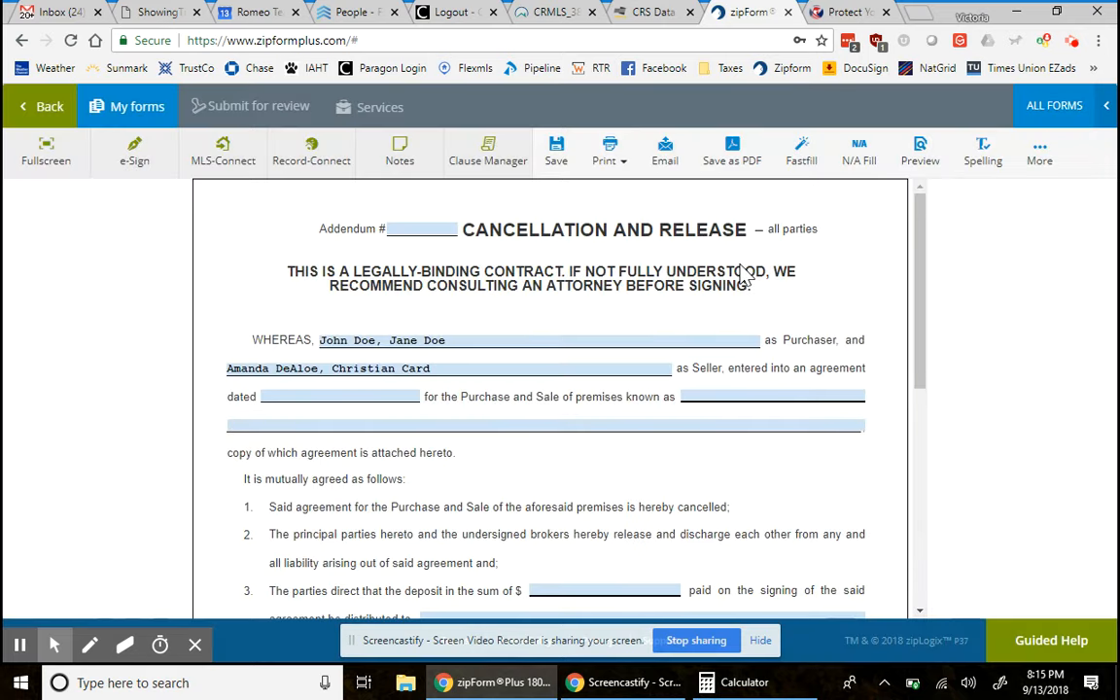
- Reopen the unfiltered Eastern New York Regional MLS form library list
left_click(1072, 42)
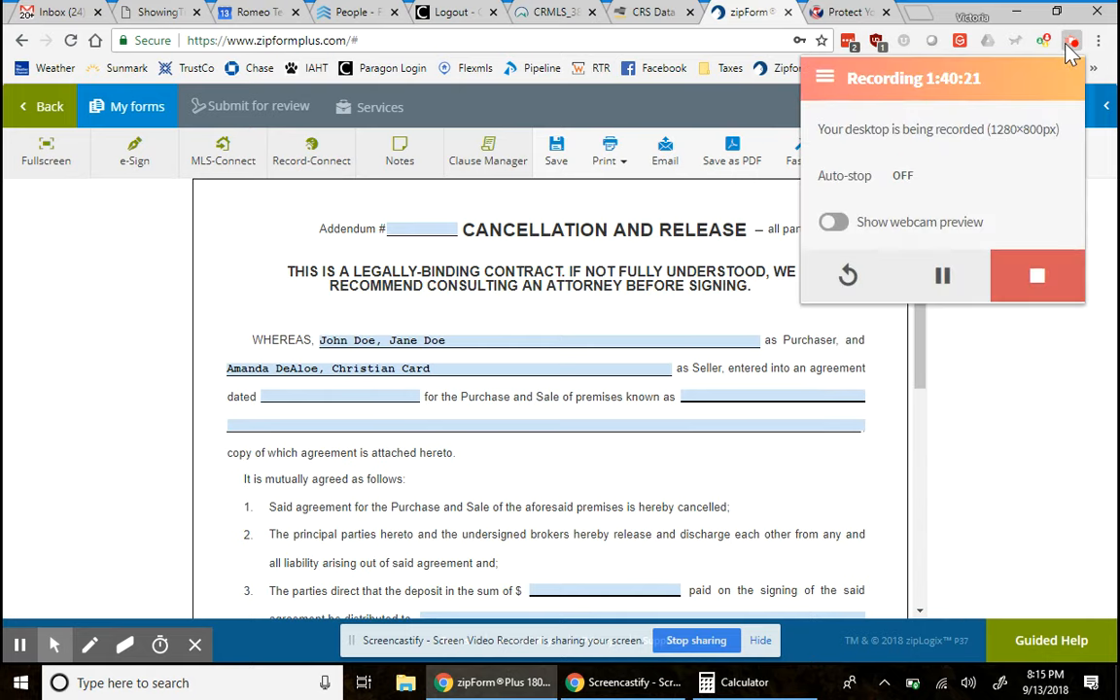
left_click(1079, 441)
left_click(1070, 106)
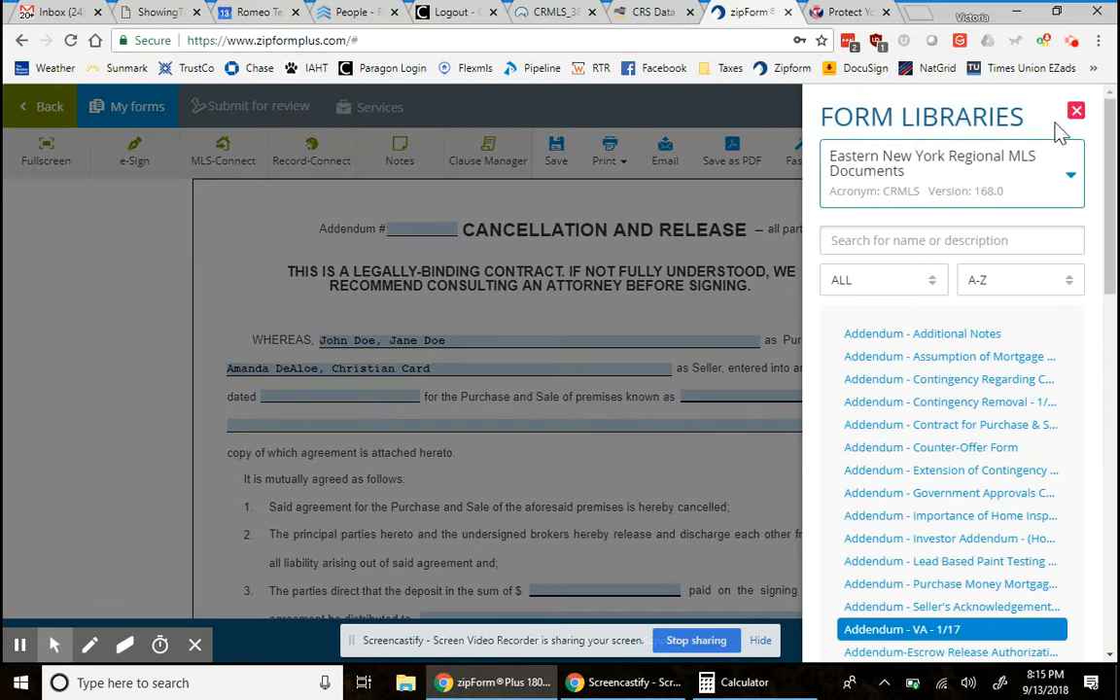
- Search 'carbon' and add the Carbon Monoxide and Smoke Detectors Disclosure form, then view it
left_click(934, 248)
type("carbon")
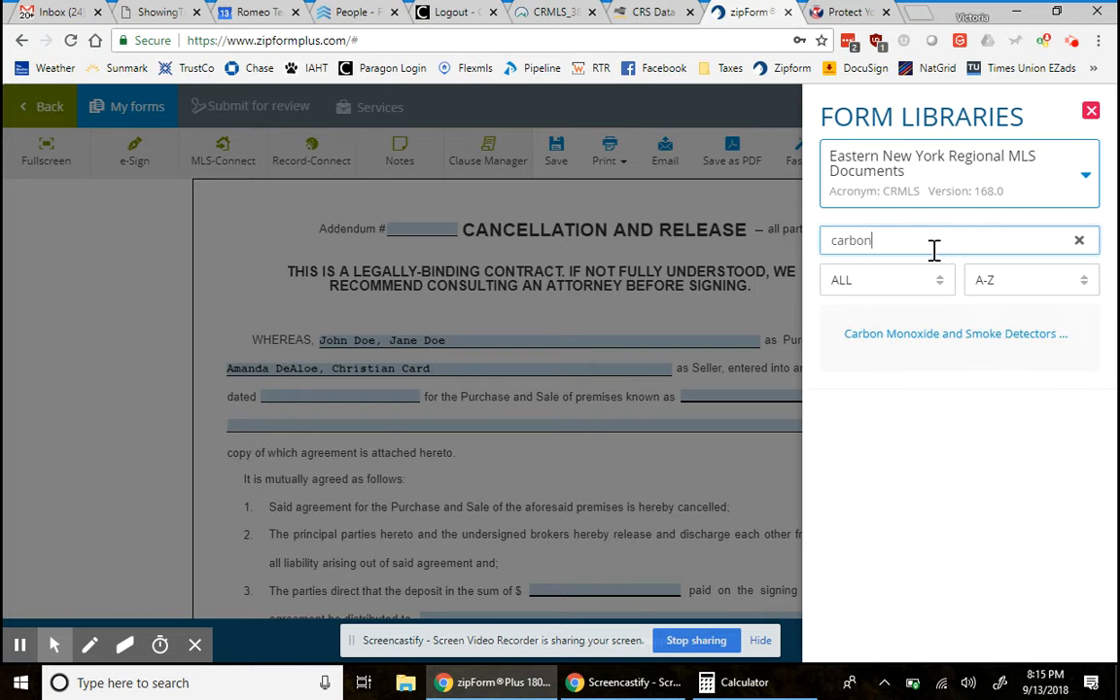
left_click(933, 333)
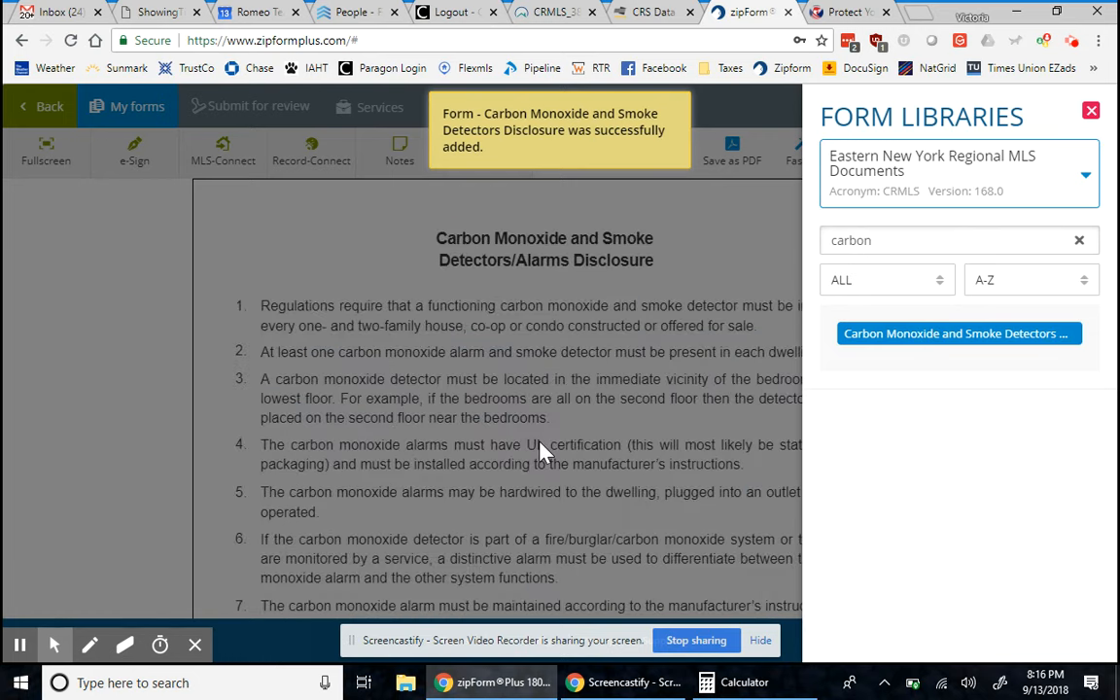
left_click(540, 444)
scroll(545, 453, "down", 3)
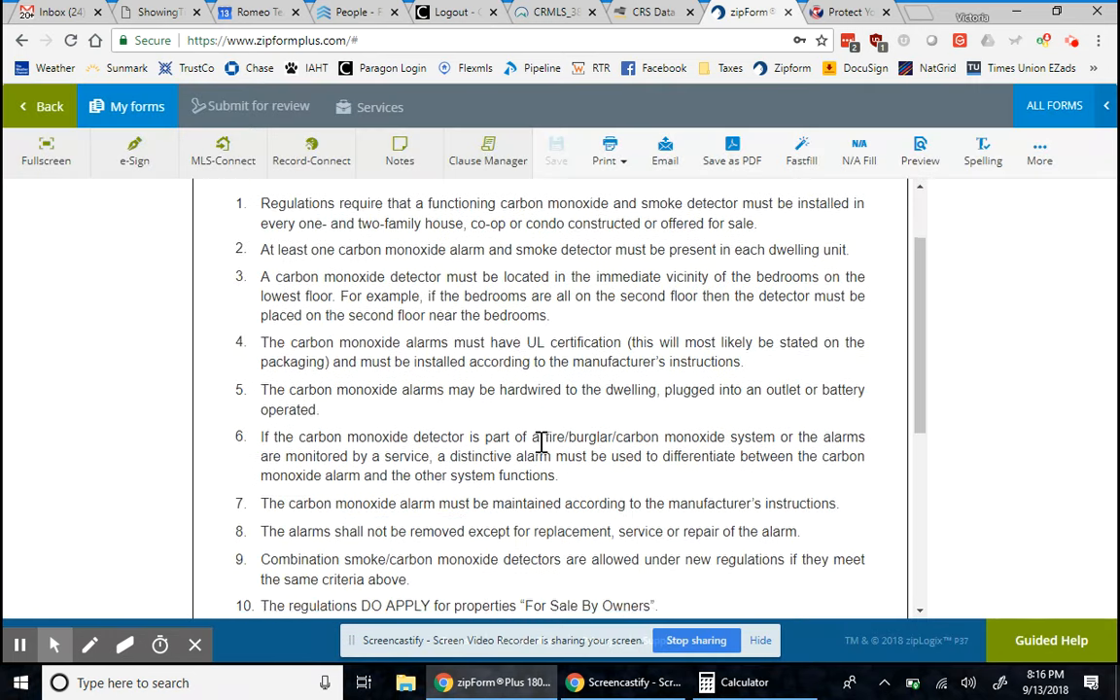
scroll(544, 454, "down", 5)
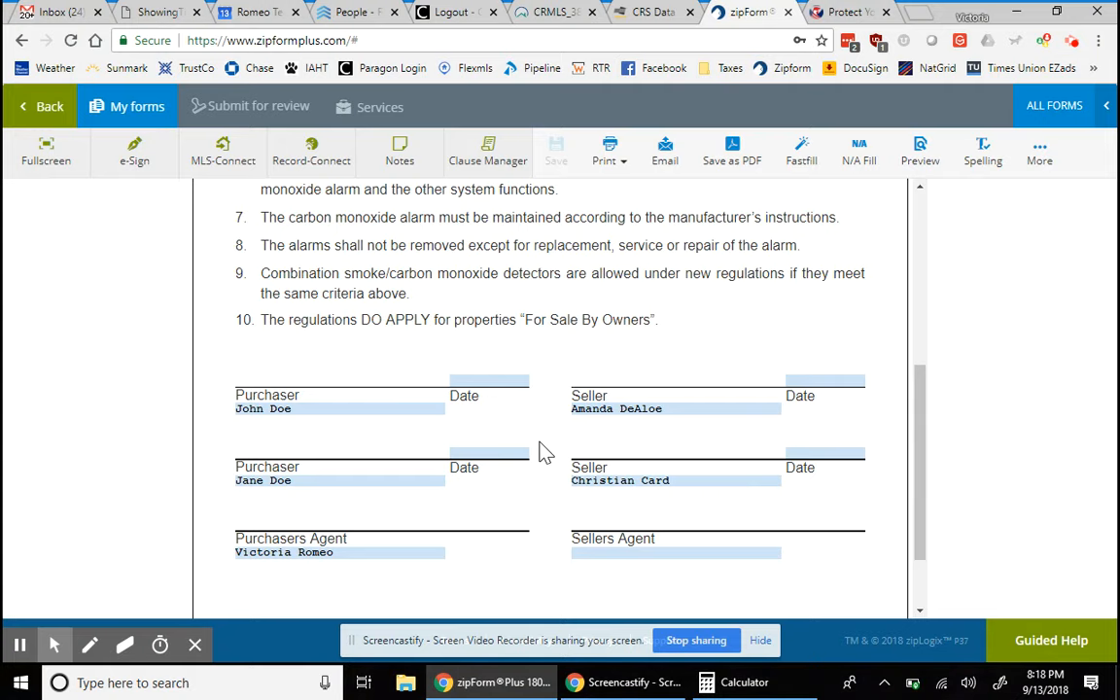
scroll(545, 452, "up", 4)
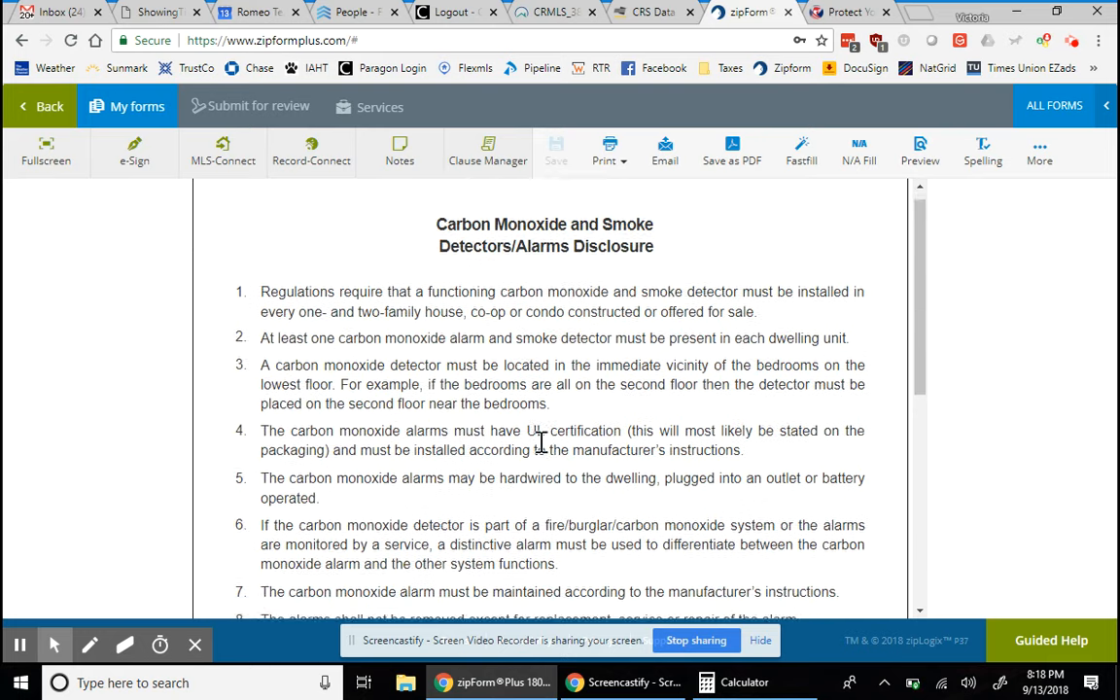
scroll(543, 442, "down", 1)
scroll(543, 443, "down", 2)
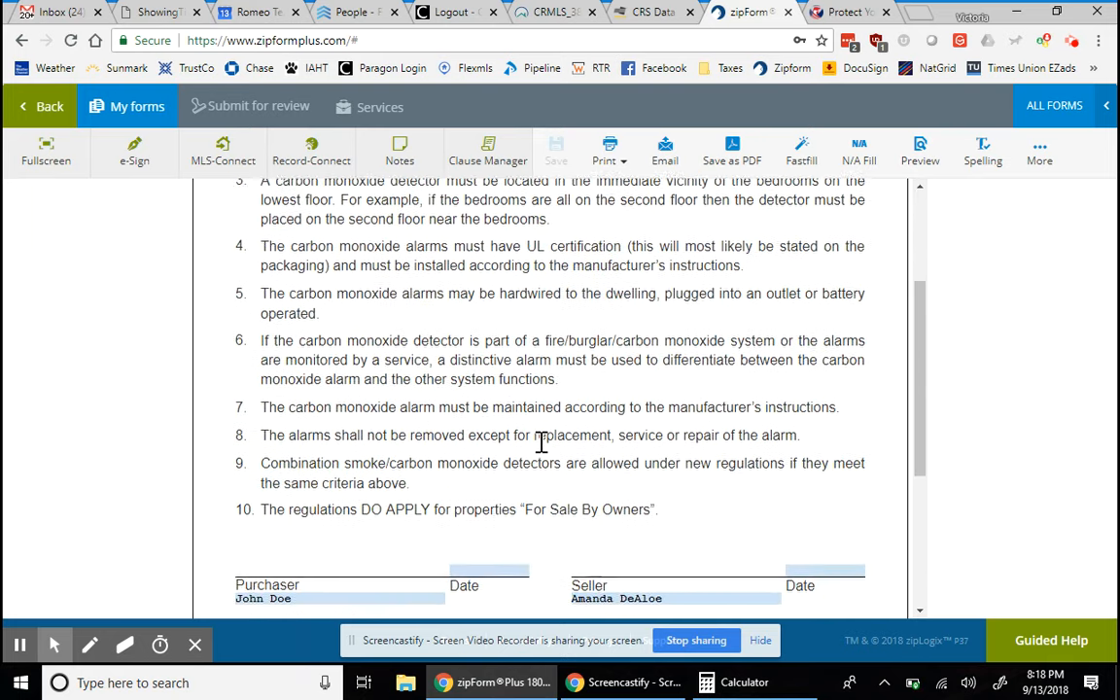
scroll(543, 443, "up", 2)
scroll(543, 443, "up", 1)
scroll(542, 442, "down", 1)
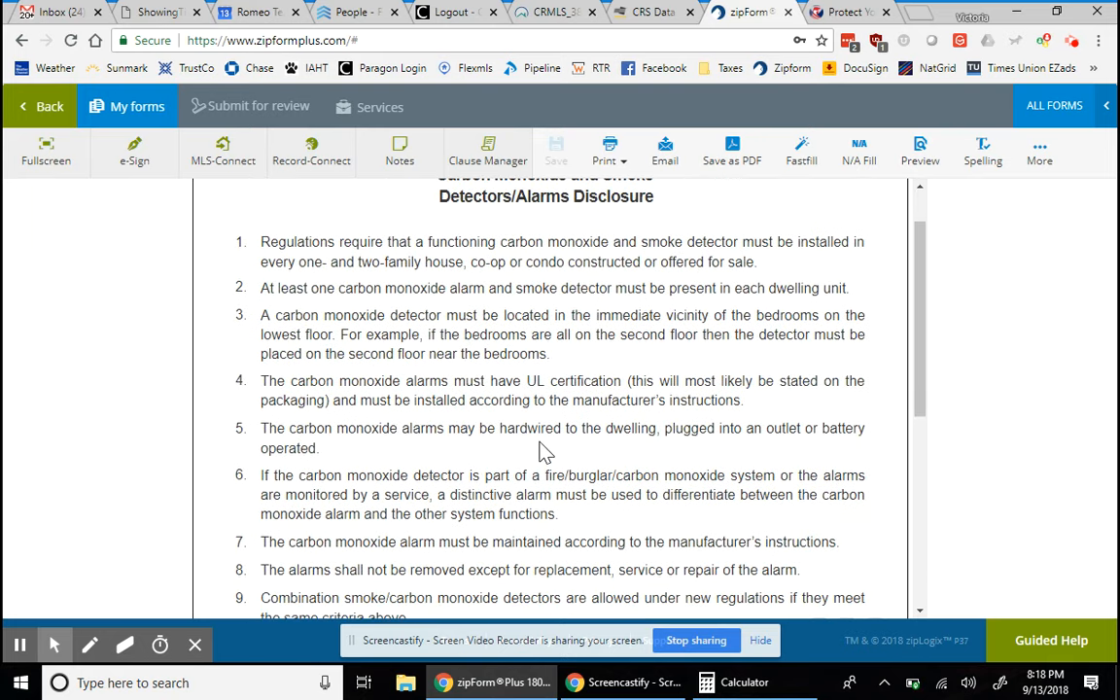
scroll(545, 452, "down", 4)
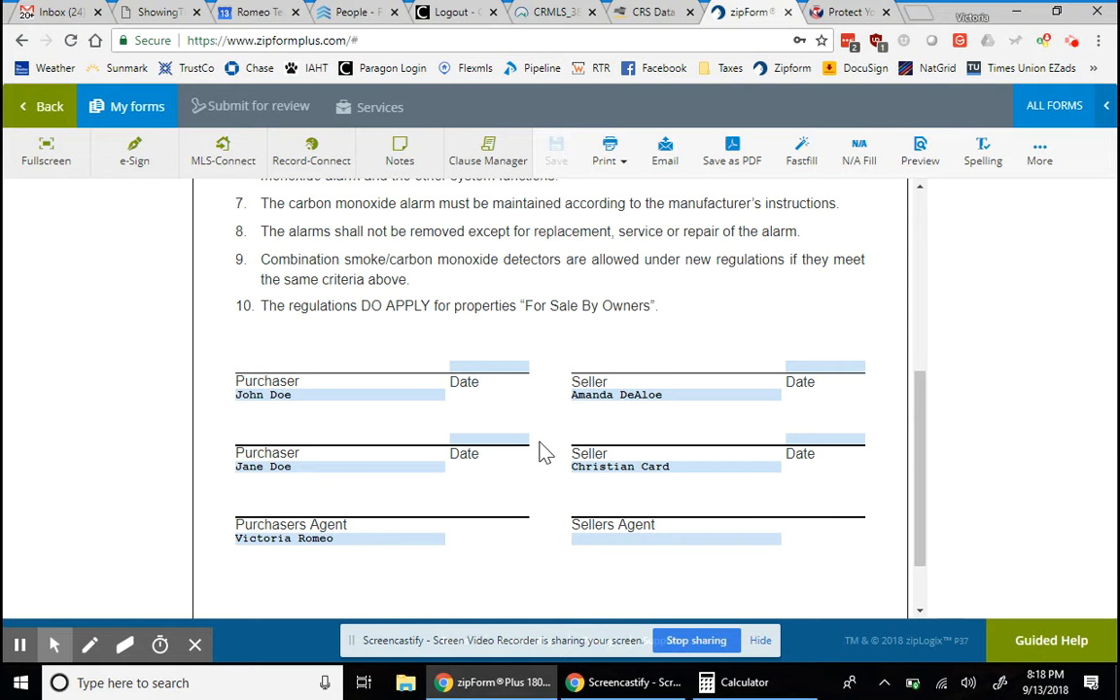
scroll(542, 452, "up", 5)
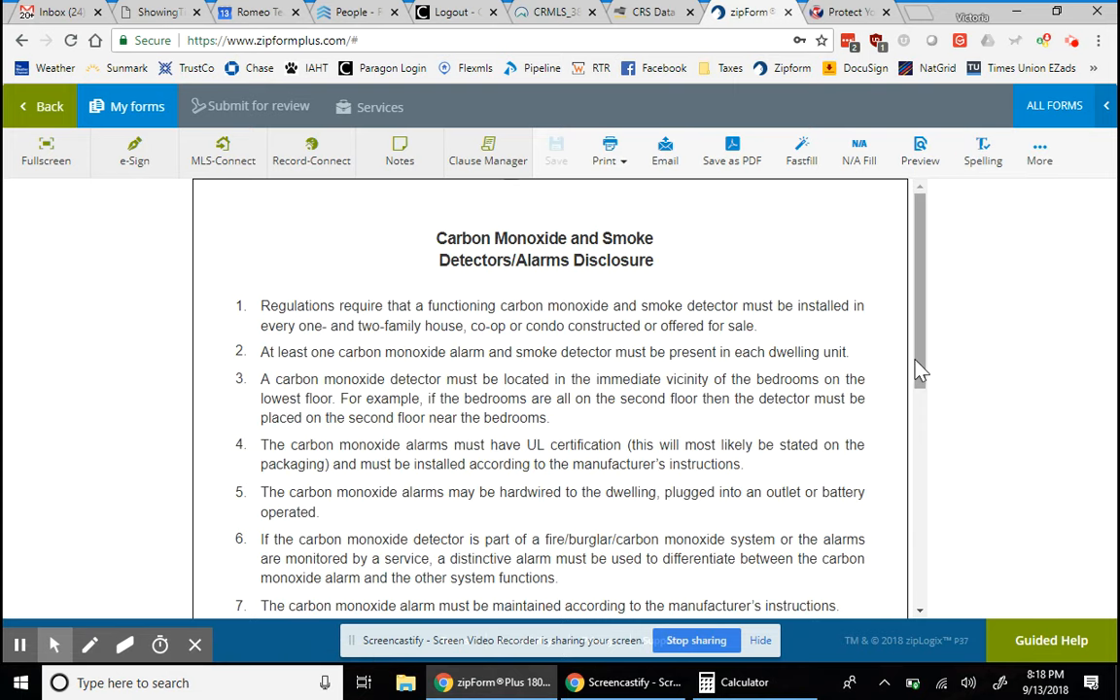
mouse_move(918, 365)
left_mouse_down()
mouse_move(945, 530)
mouse_move(925, 320)
left_mouse_up()
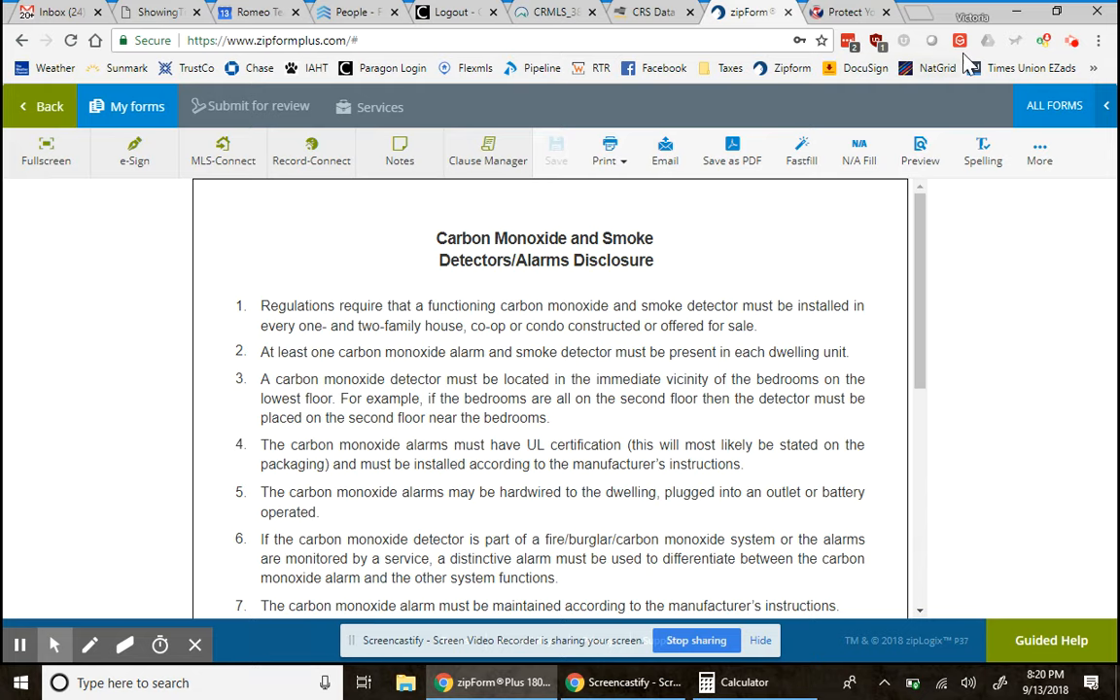
left_click(1073, 41)
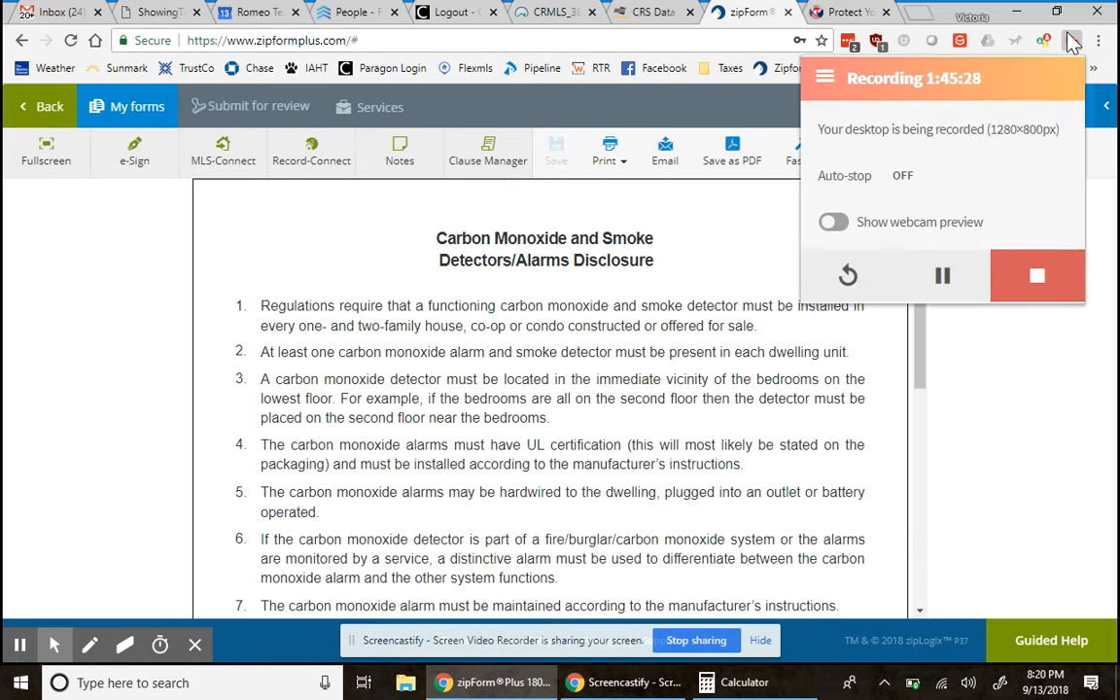